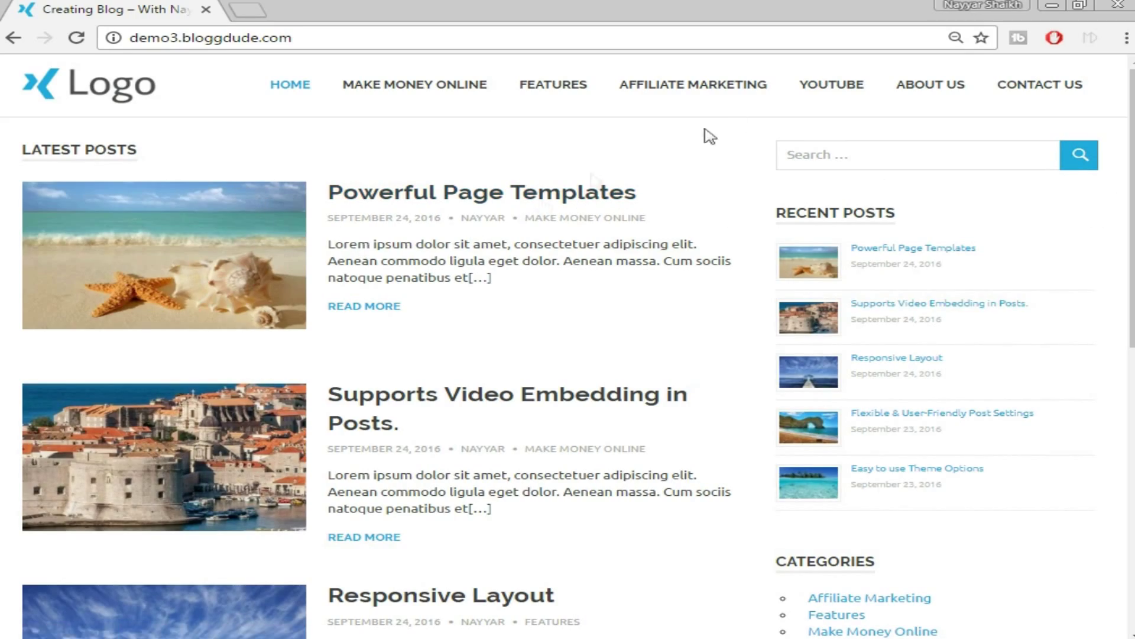
- Scroll through the blog home page, then jump back to the top
scroll(482, 317, "down", 7)
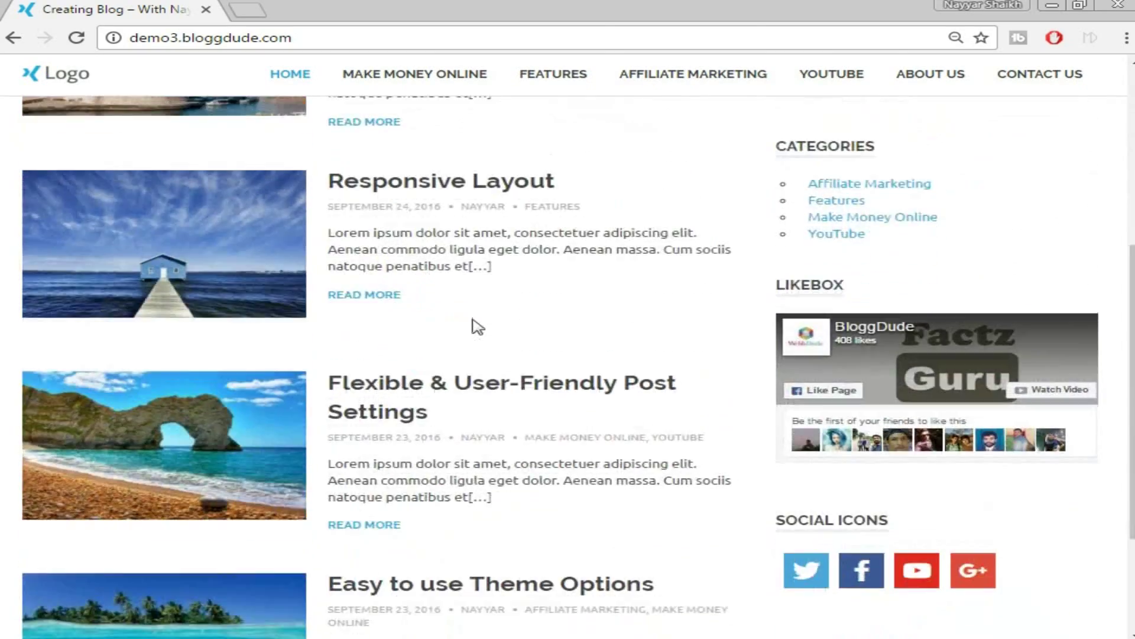
scroll(463, 385, "down", 3)
scroll(1057, 424, "up", 10)
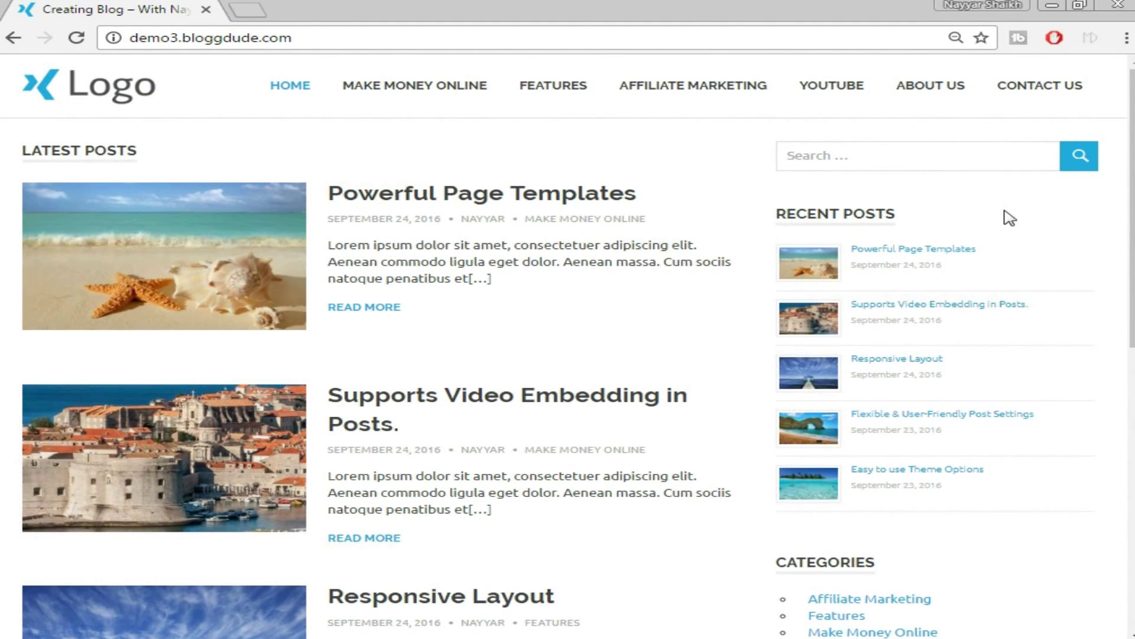
scroll(1003, 219, "down", 3)
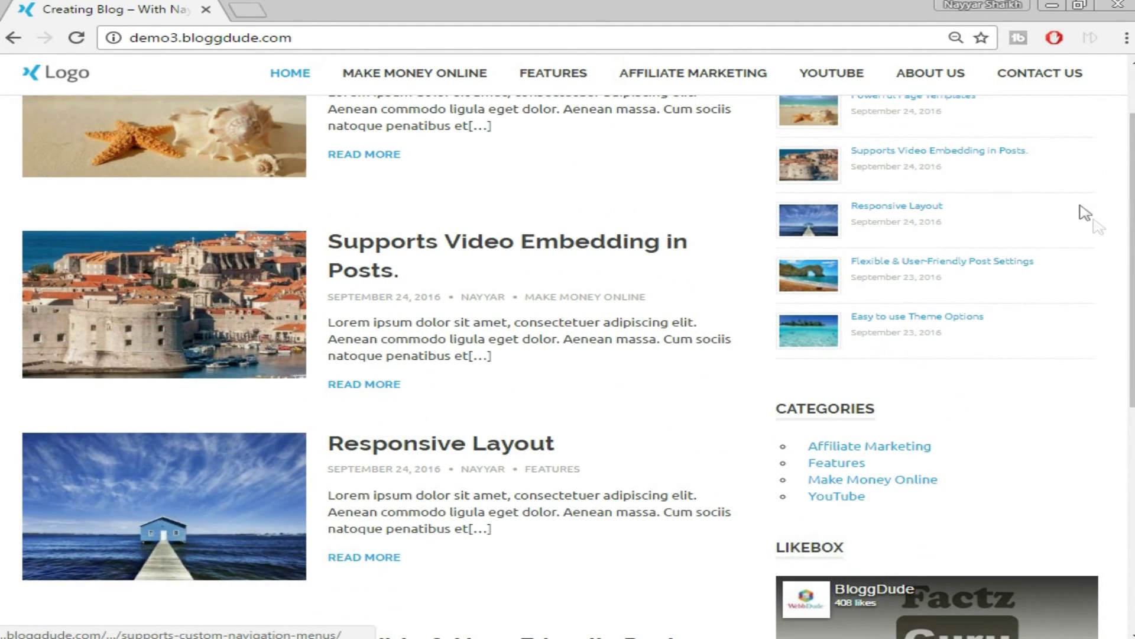
scroll(1004, 264, "down", 2)
scroll(908, 328, "down", 3)
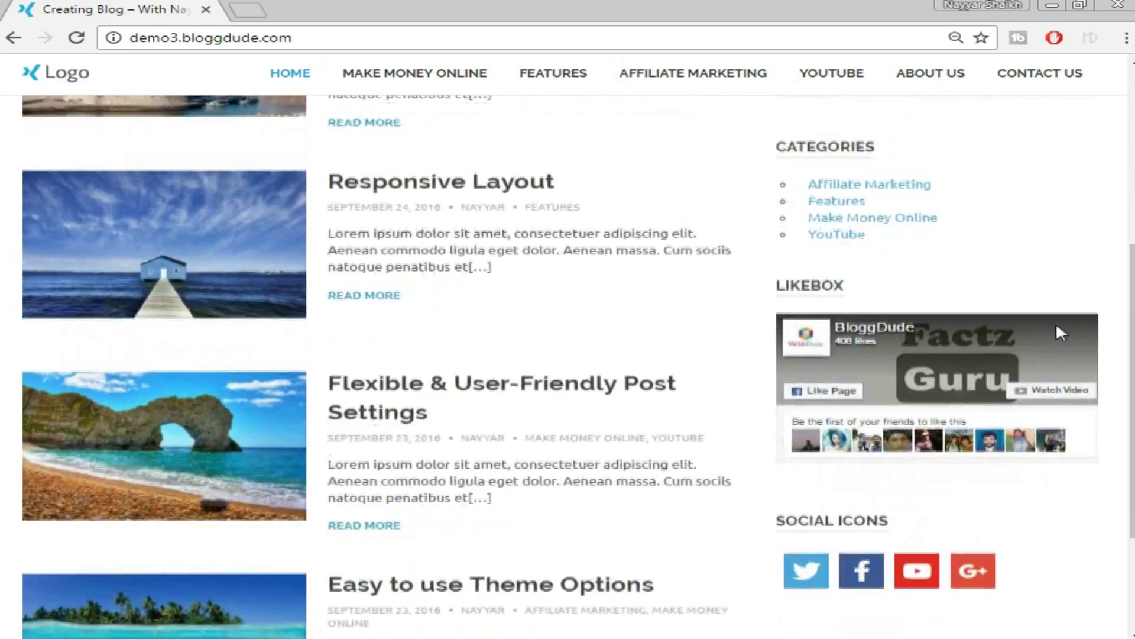
scroll(1038, 352, "down", 3)
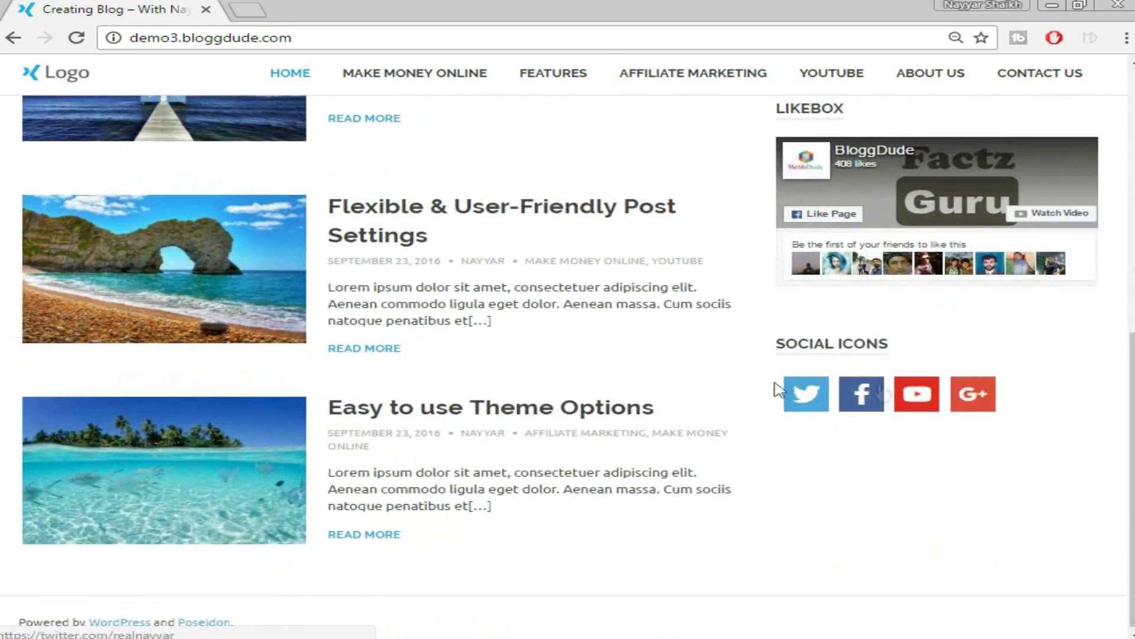
key("Home")
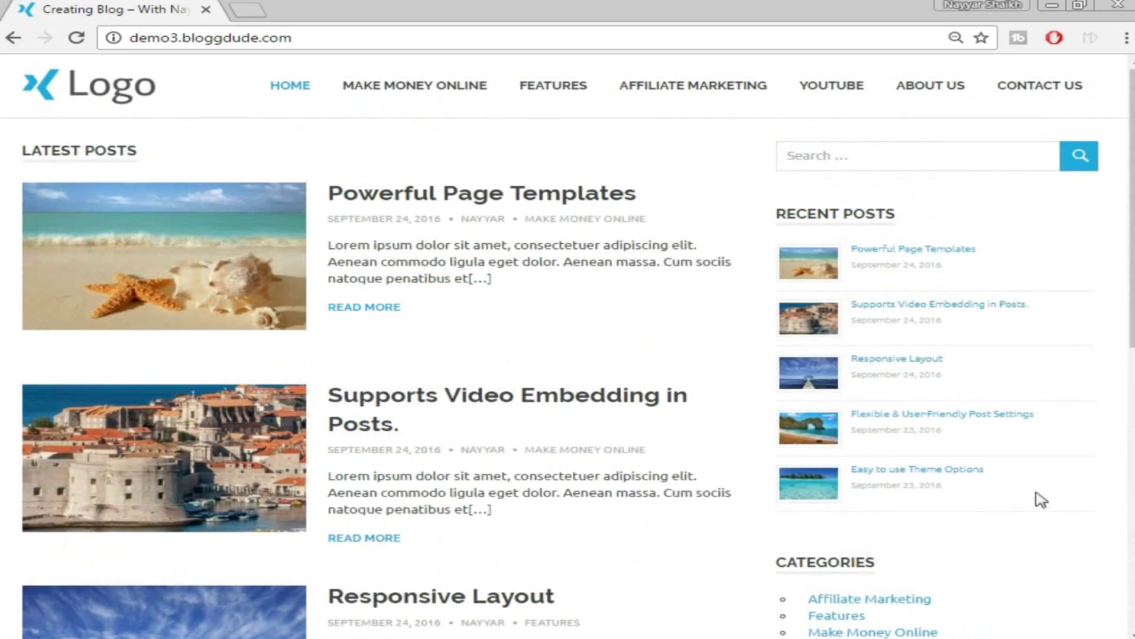
- Read through the Powerful Page Templates post, then go to the Make Money Online category
left_click(550, 195)
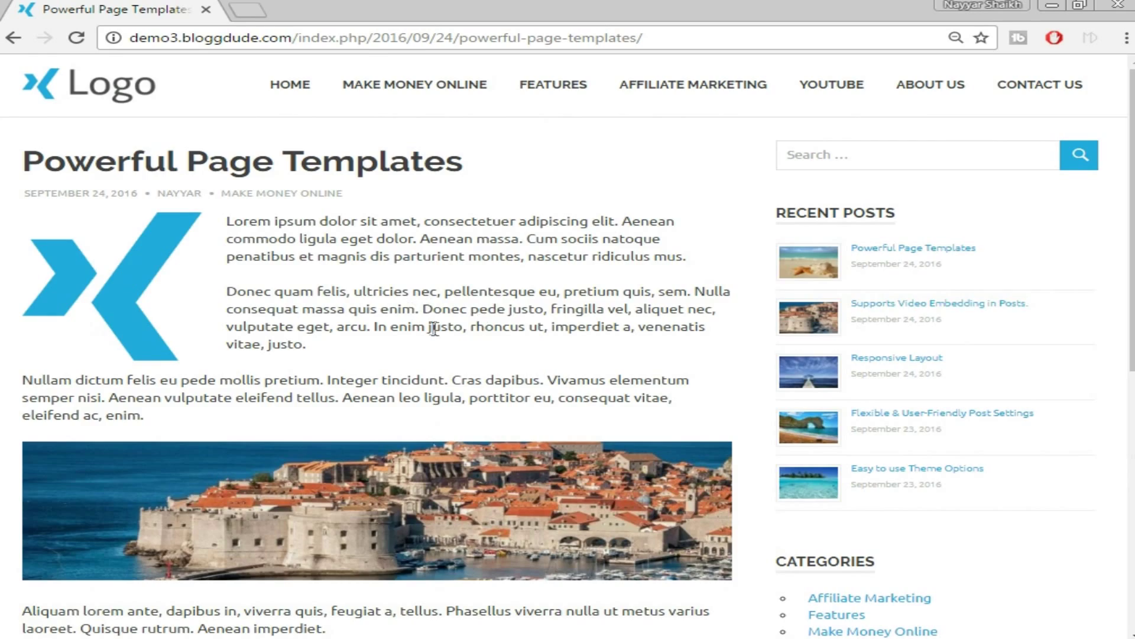
scroll(435, 326, "down", 5)
scroll(436, 330, "up", 5)
scroll(474, 290, "down", 4)
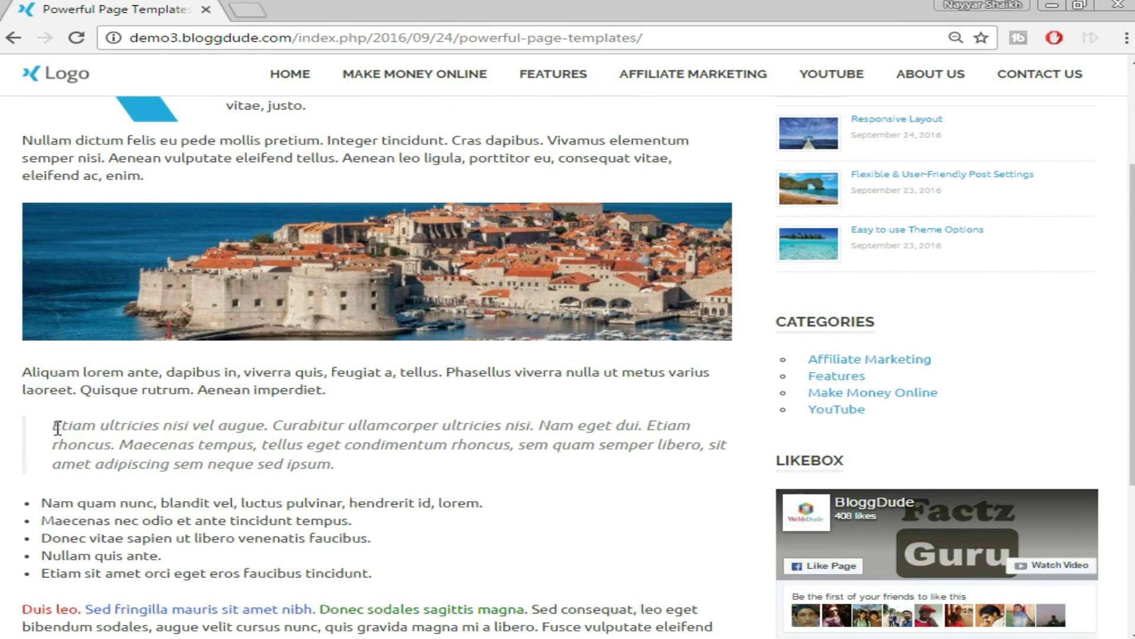
scroll(390, 467, "down", 3)
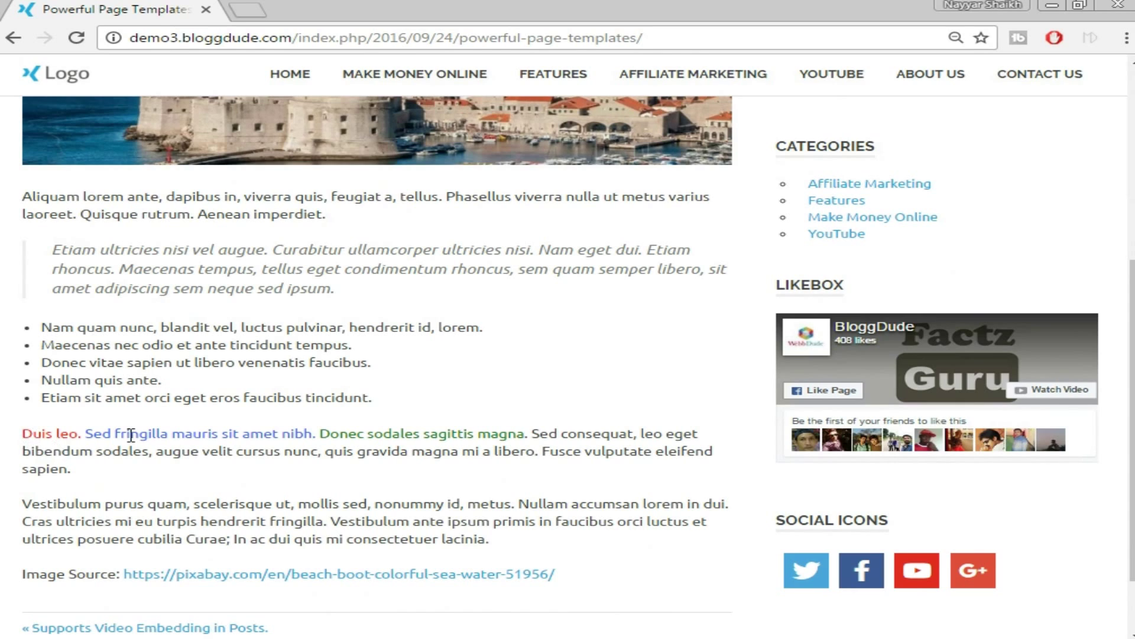
scroll(524, 448, "down", 2)
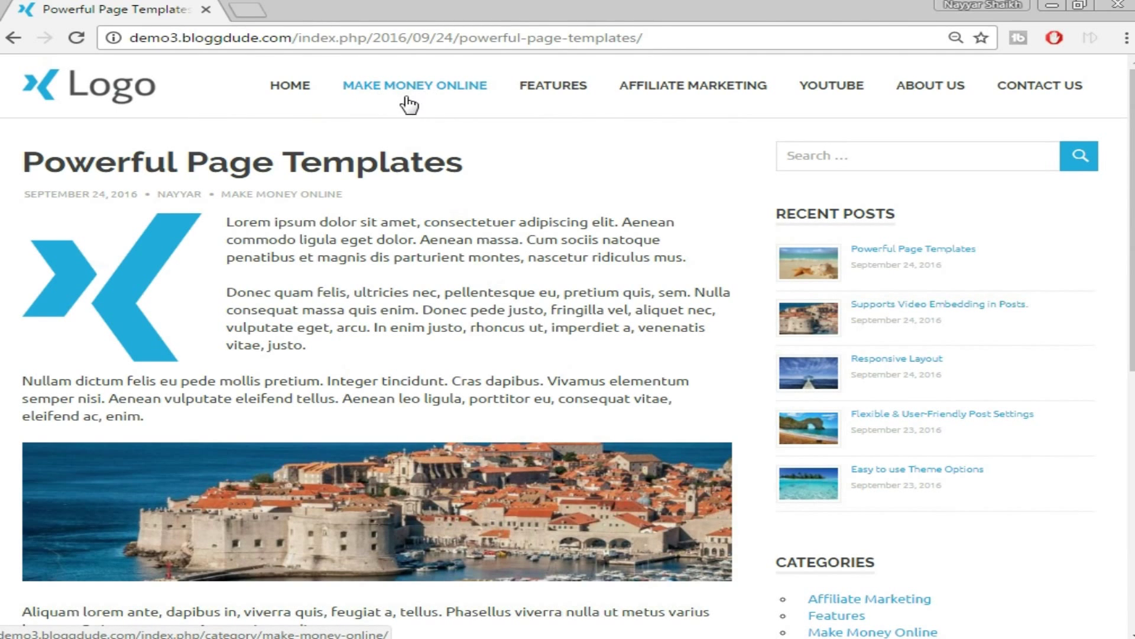
left_click(426, 87)
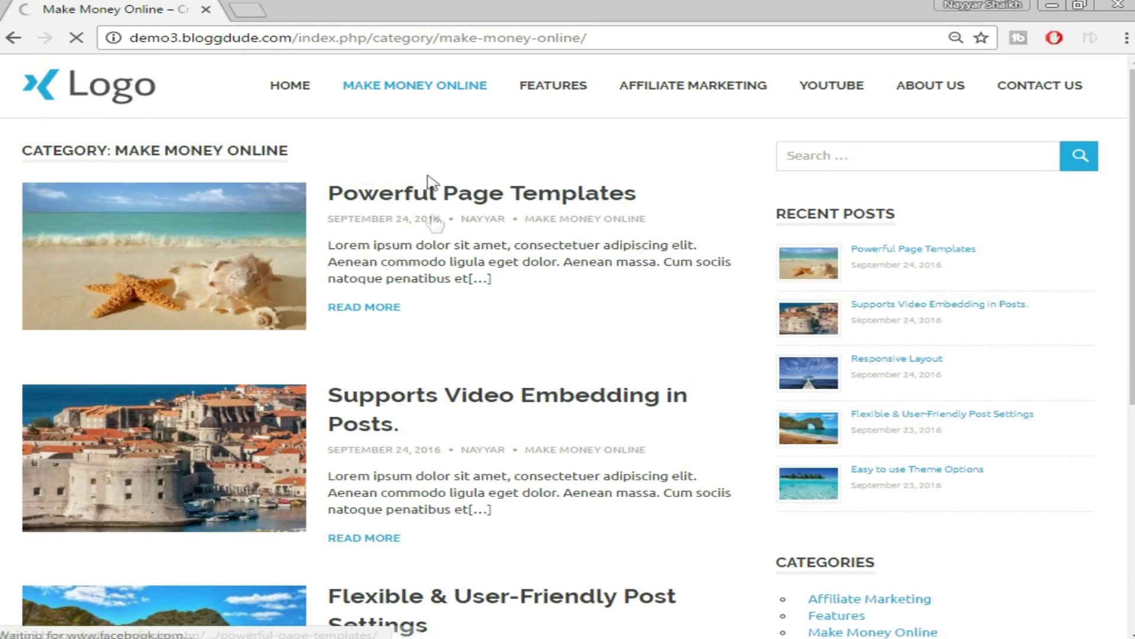
- Browse the Make Money Online category listing
scroll(524, 278, "down", 3)
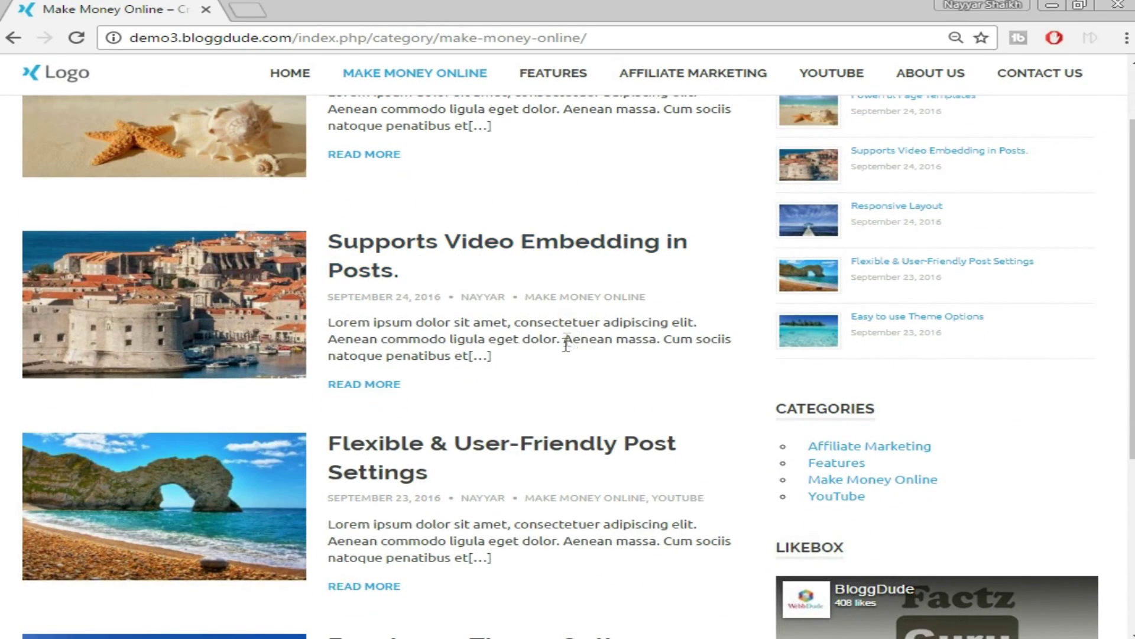
left_click(572, 298)
scroll(489, 245, "down", 4)
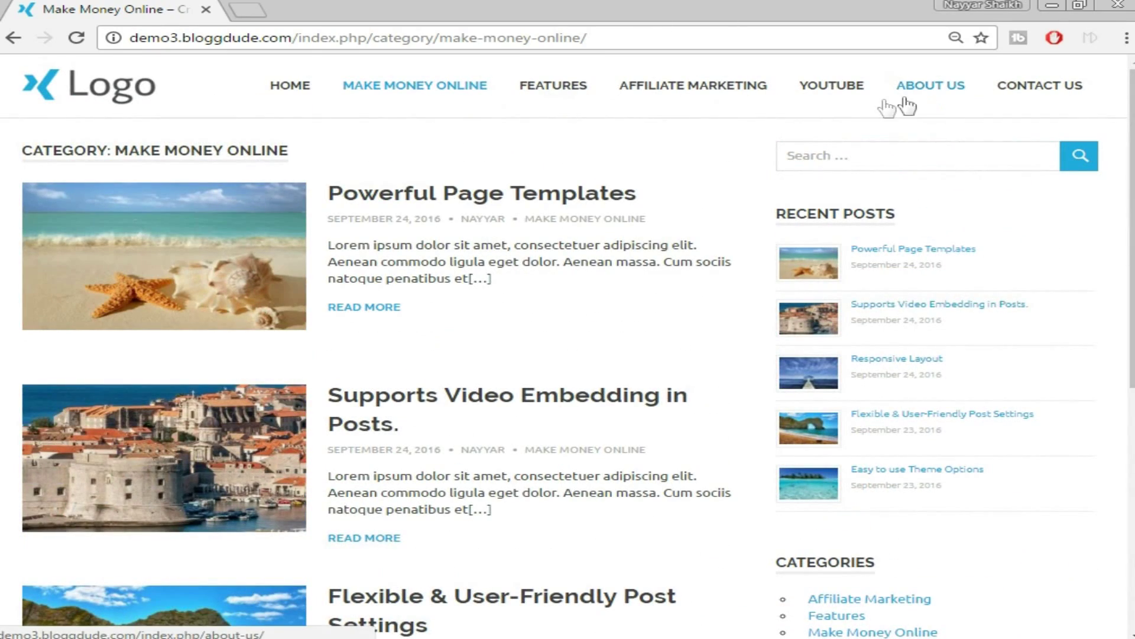
- On the About Us page, select the Our Story and Started in 1994 headings, then go to Contact Us
left_click(919, 94)
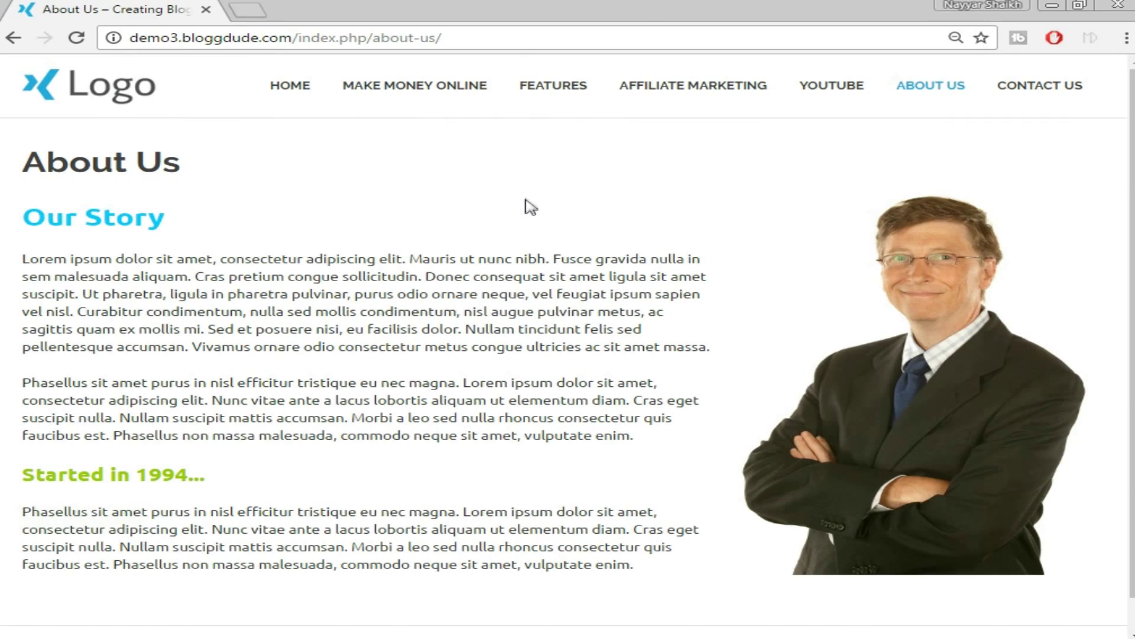
double_click(70, 219)
double_click(128, 219)
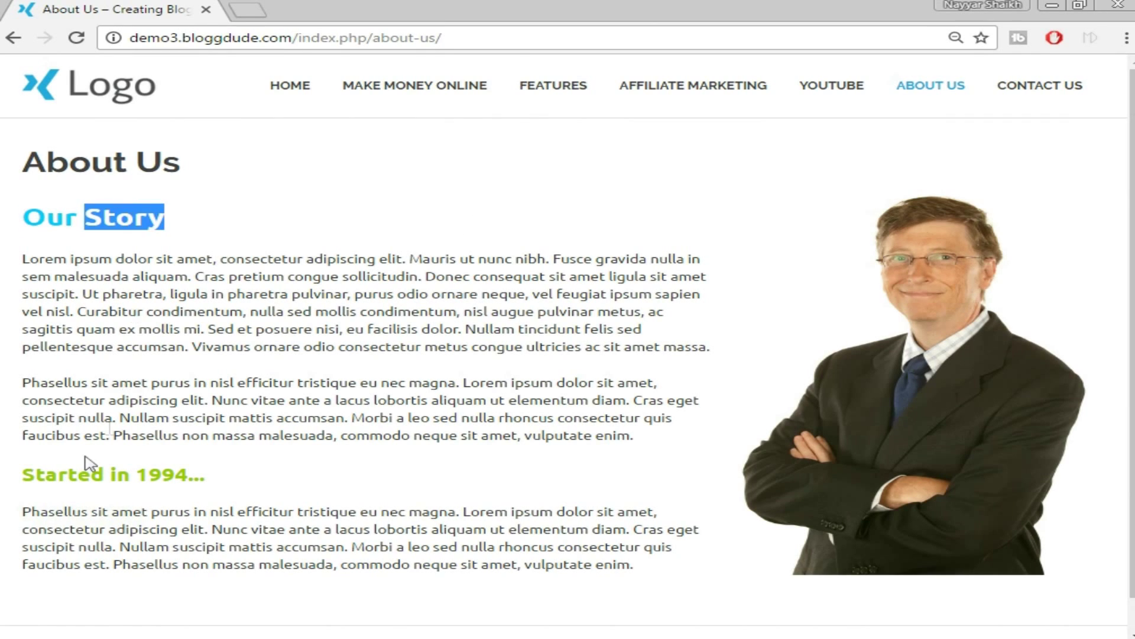
left_click(100, 470)
triple_click(106, 475)
left_click(217, 476)
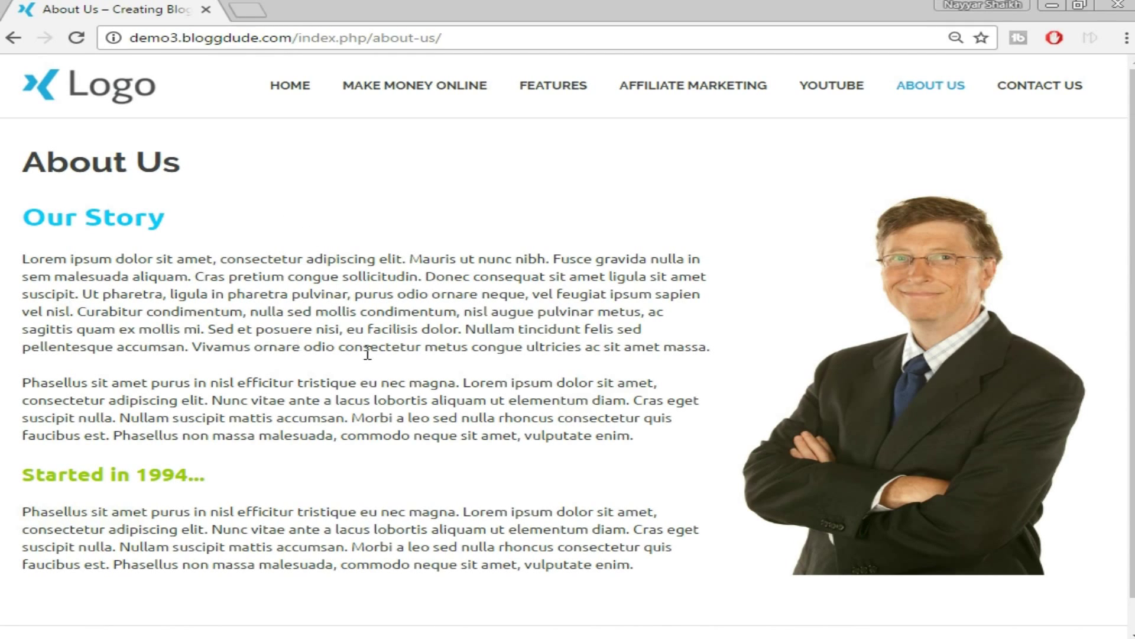
left_click(1066, 105)
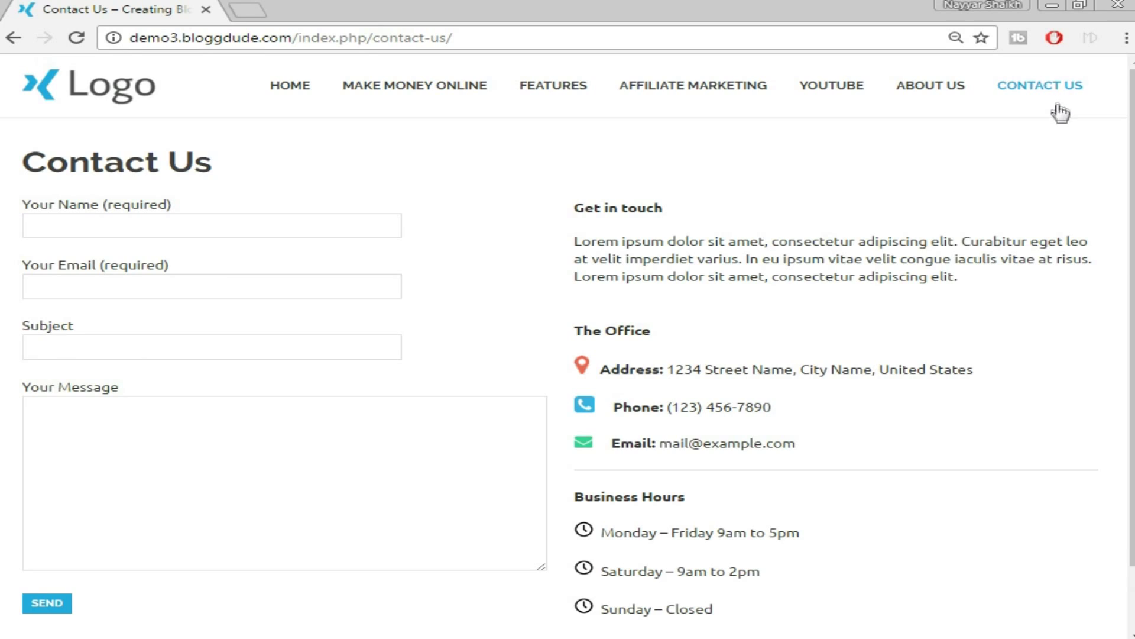
- Look over the Contact Us form and office details, then return home via the logo
scroll(1063, 112, "down", 2)
scroll(1048, 163, "up", 2)
scroll(115, 453, "down", 2)
scroll(124, 459, "up", 2)
scroll(716, 260, "down", 2)
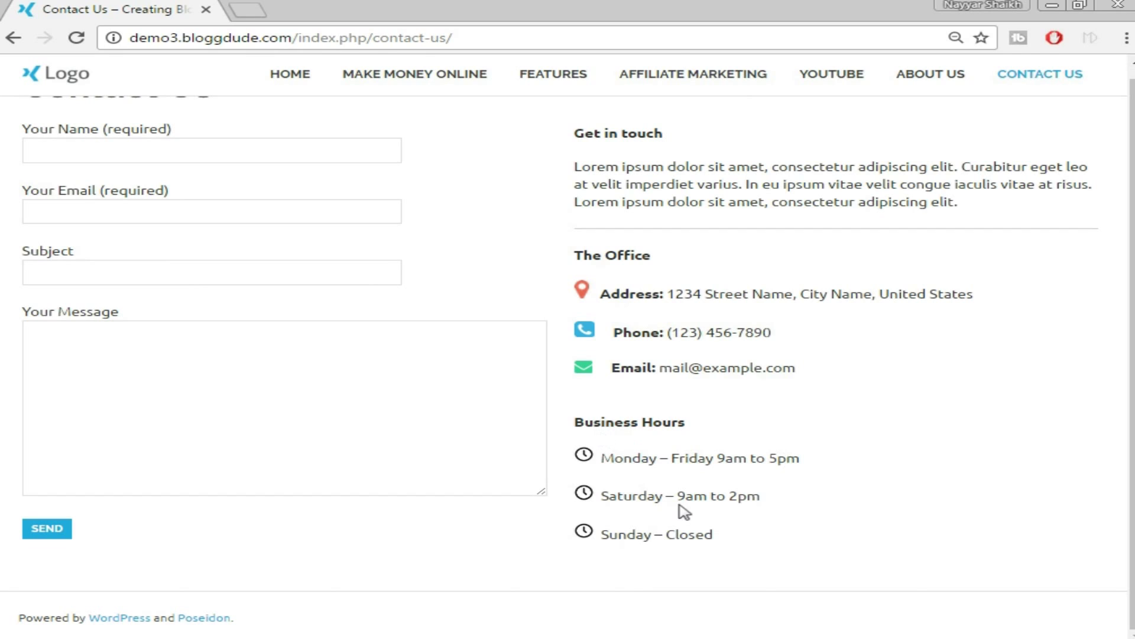
scroll(685, 511, "up", 2)
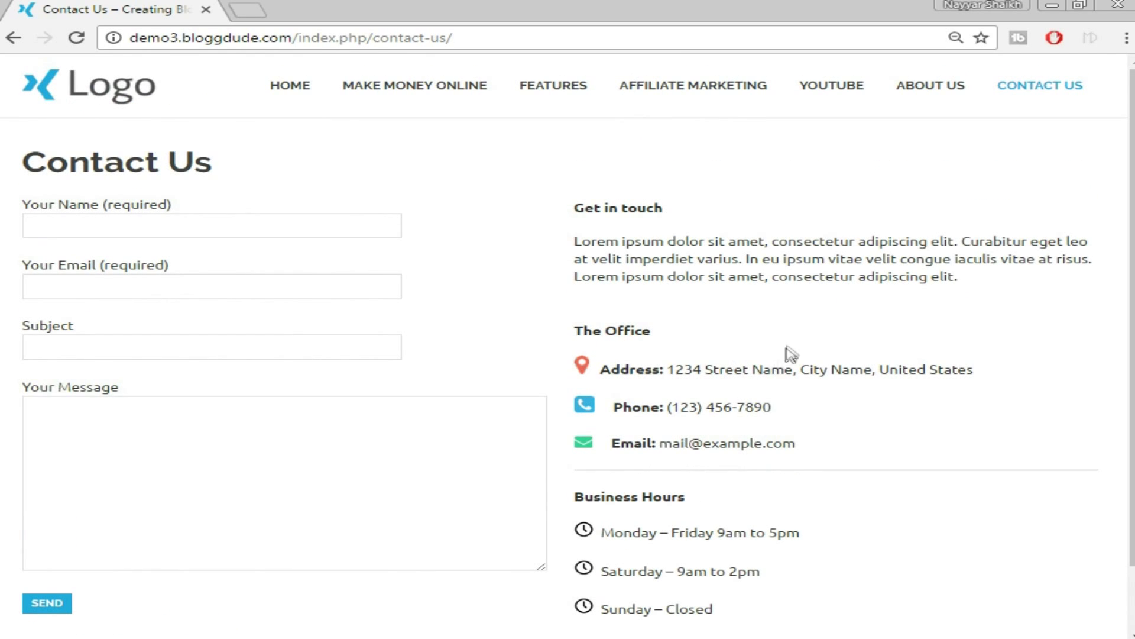
scroll(789, 354, "down", 2)
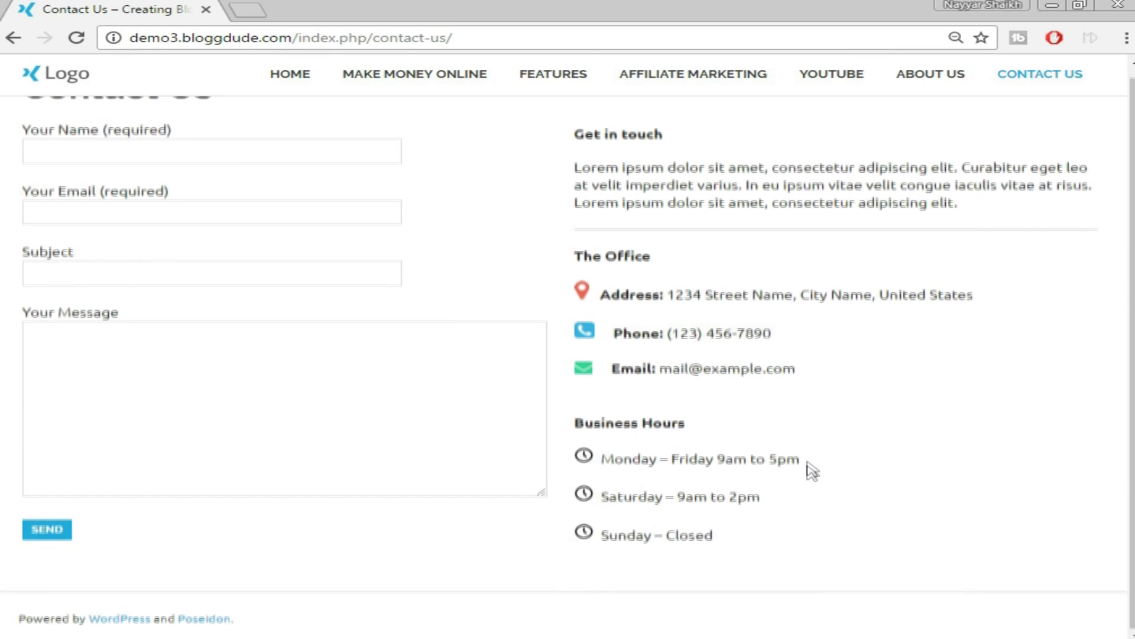
scroll(807, 472, "up", 2)
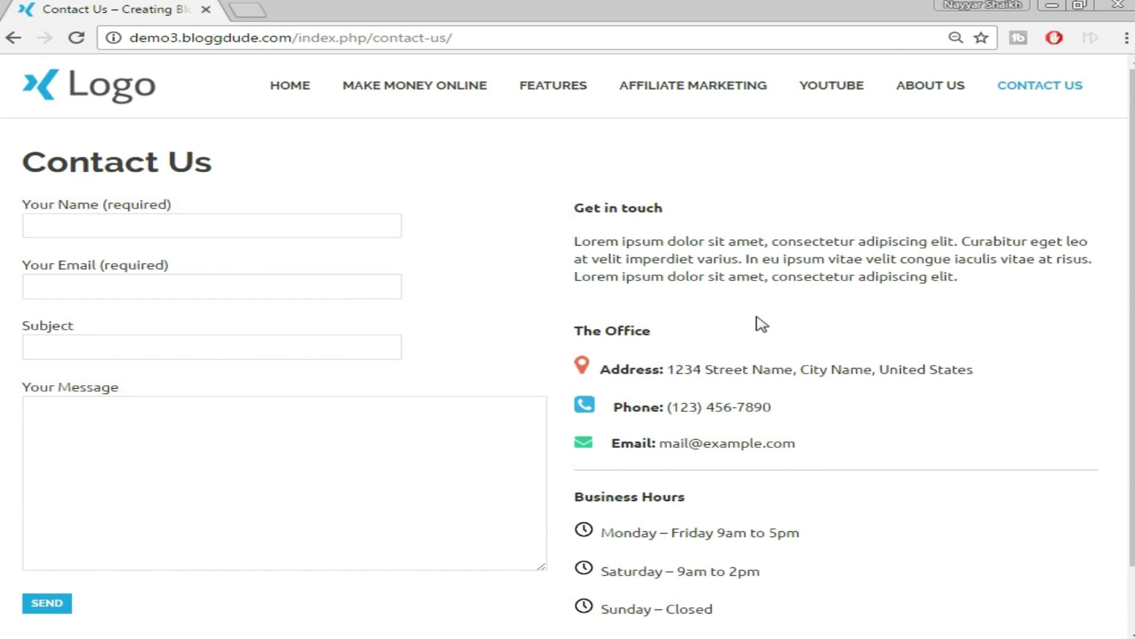
left_click(130, 89)
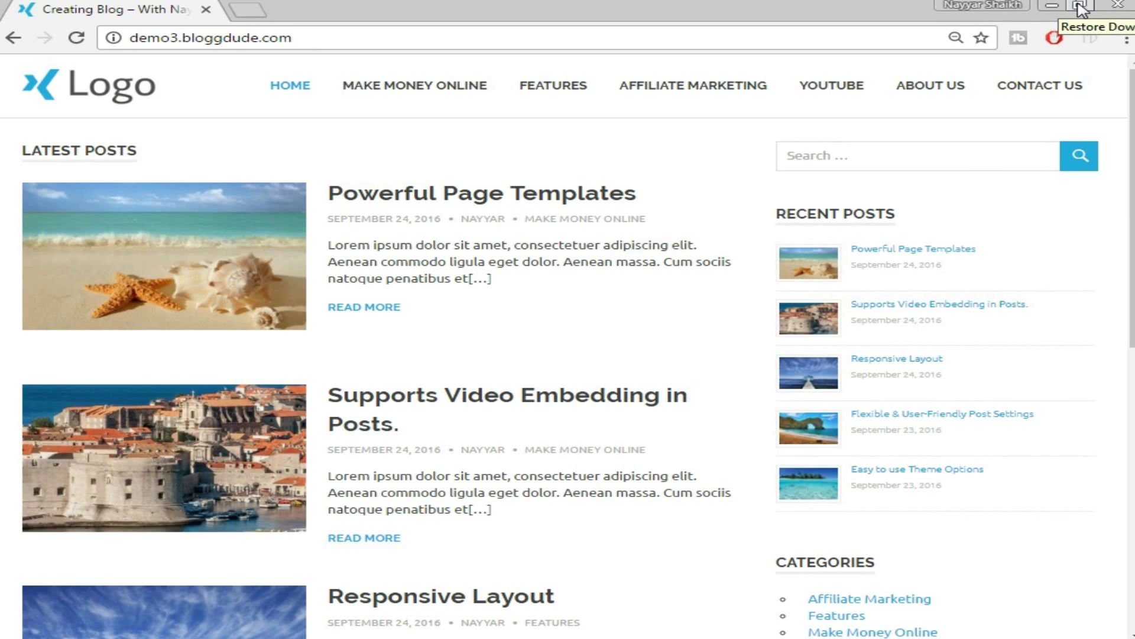
left_click(1079, 7)
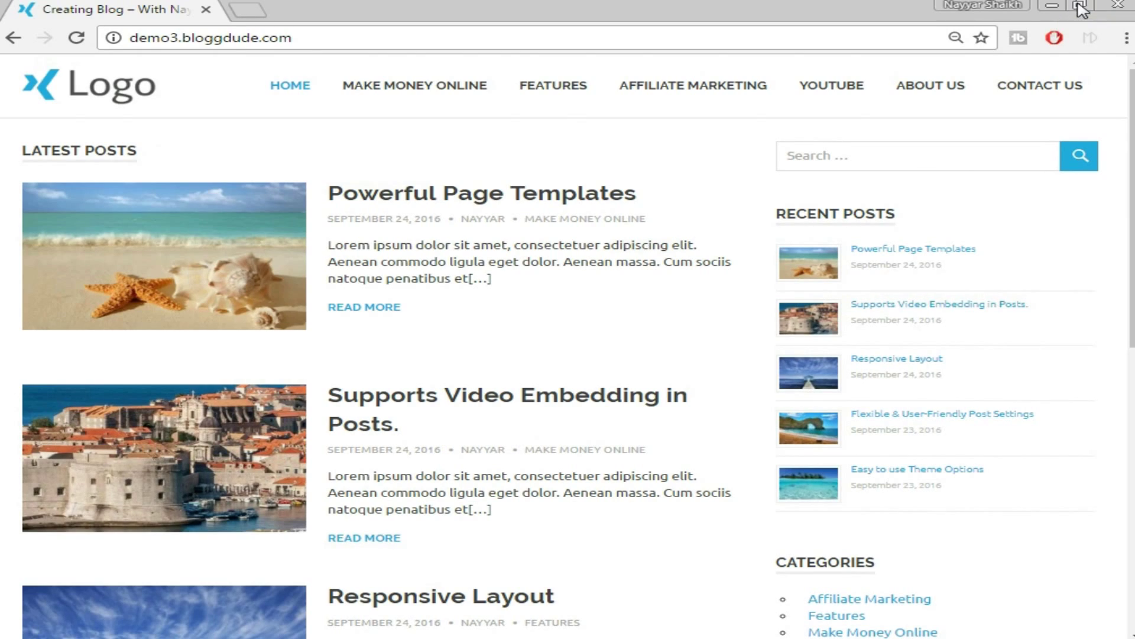
left_click_drag(890, 105, 381, 136)
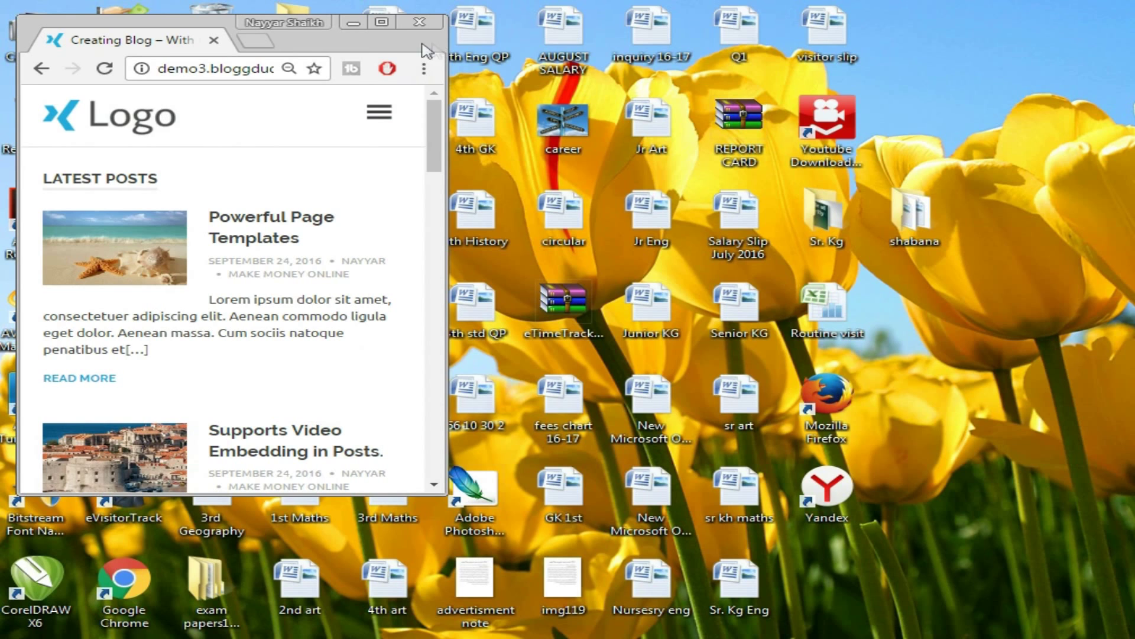
left_click(382, 117)
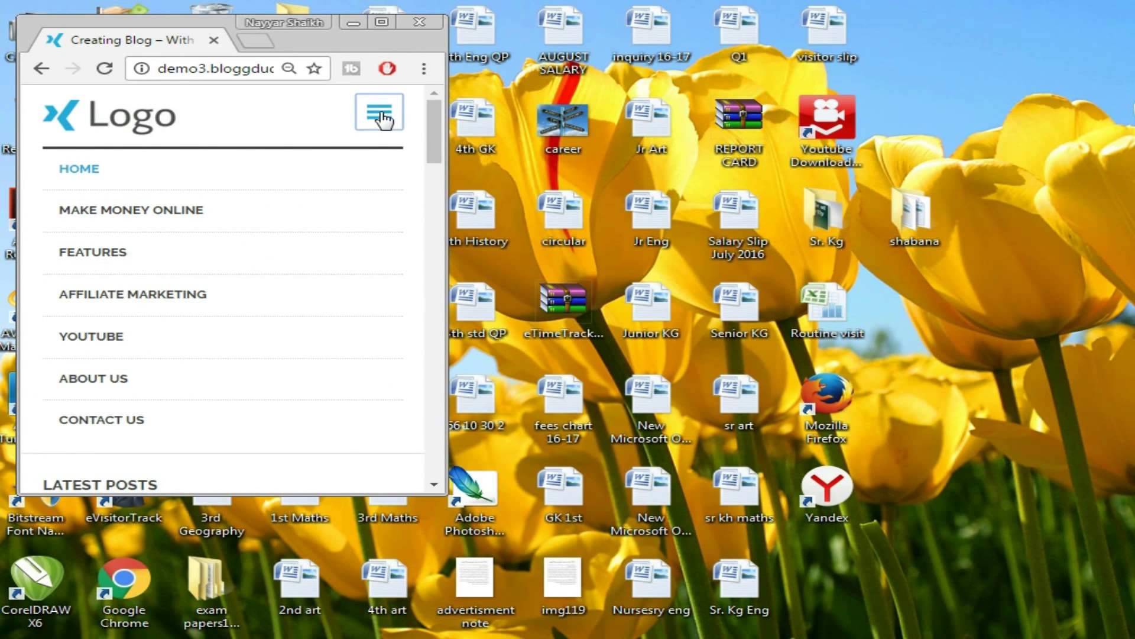
left_click(381, 116)
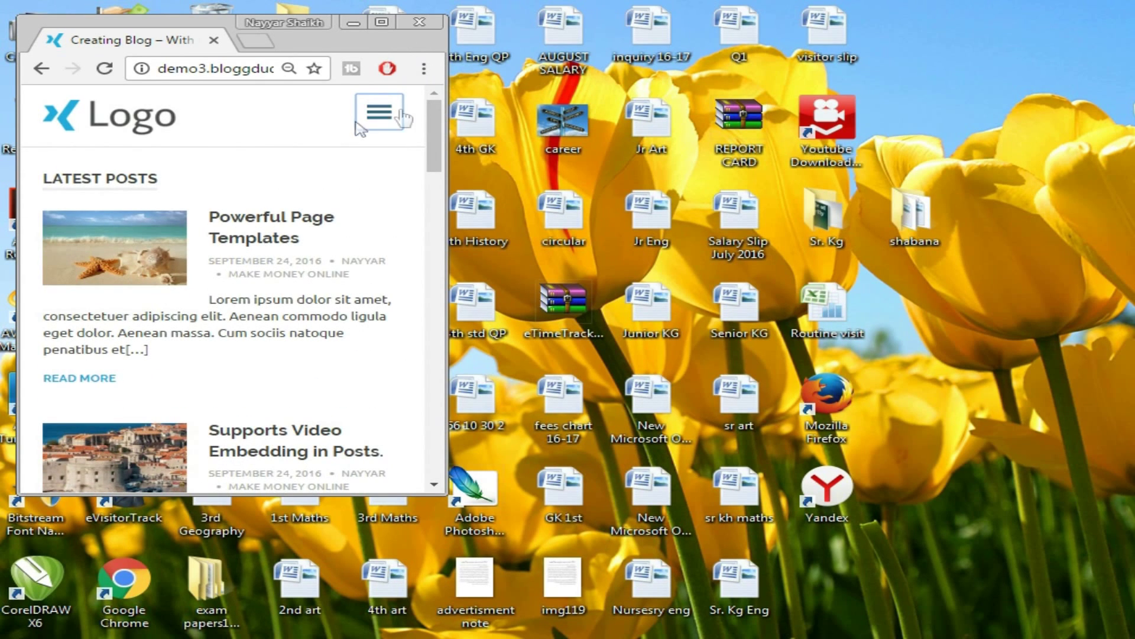
left_click(377, 122)
left_click(279, 165)
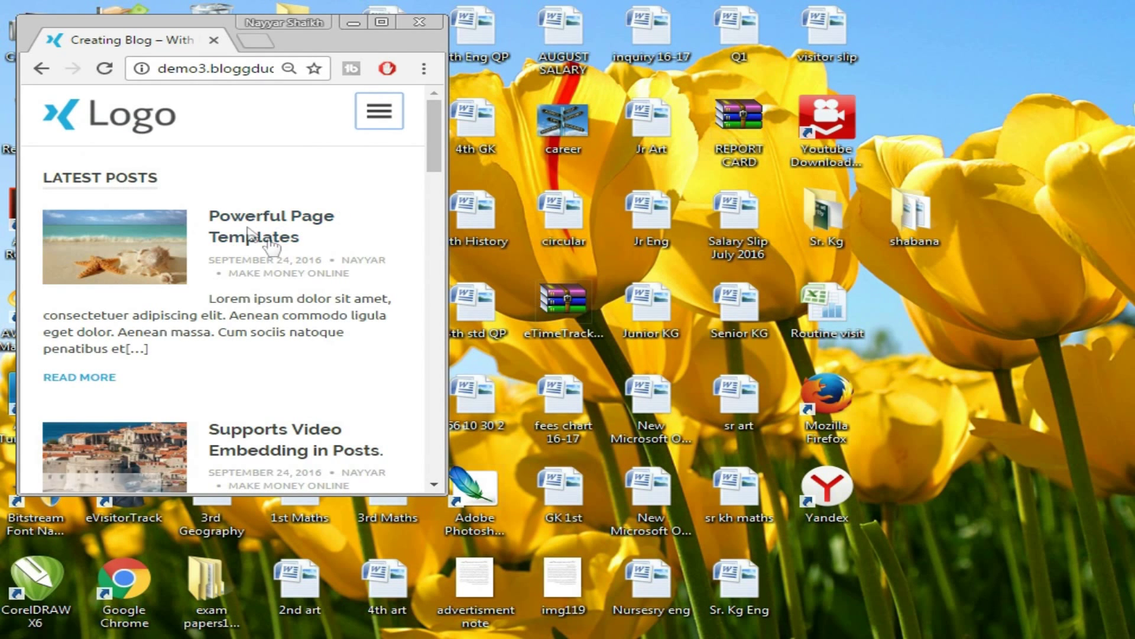
scroll(392, 263, "down", 7)
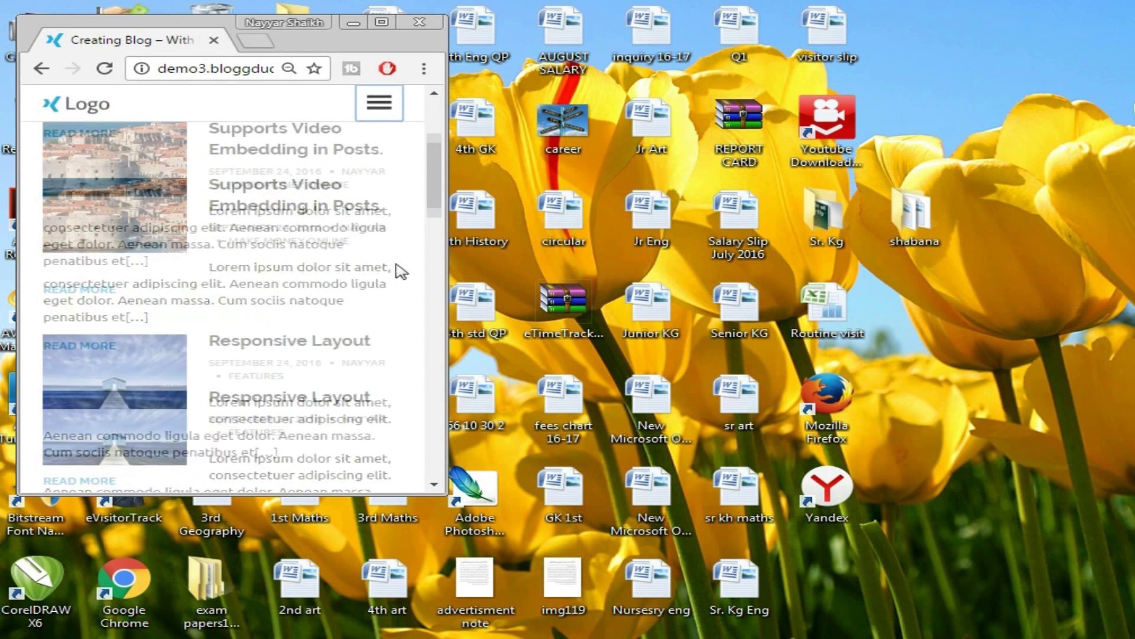
scroll(401, 276, "down", 5)
scroll(401, 278, "up", 10)
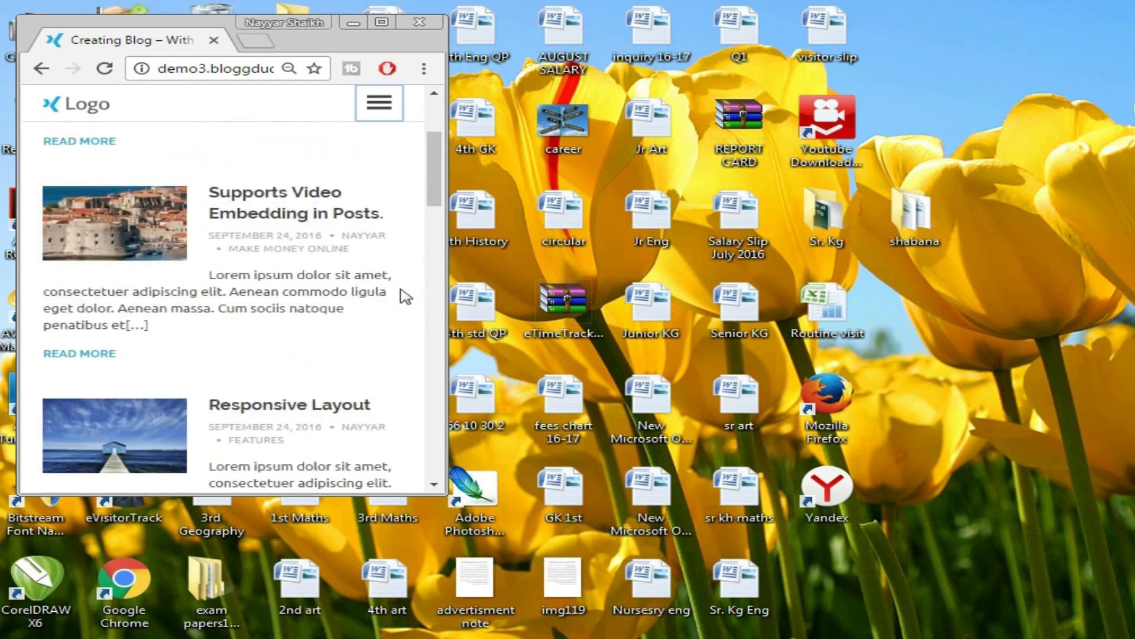
left_click(381, 22)
scroll(940, 159, "down", 8)
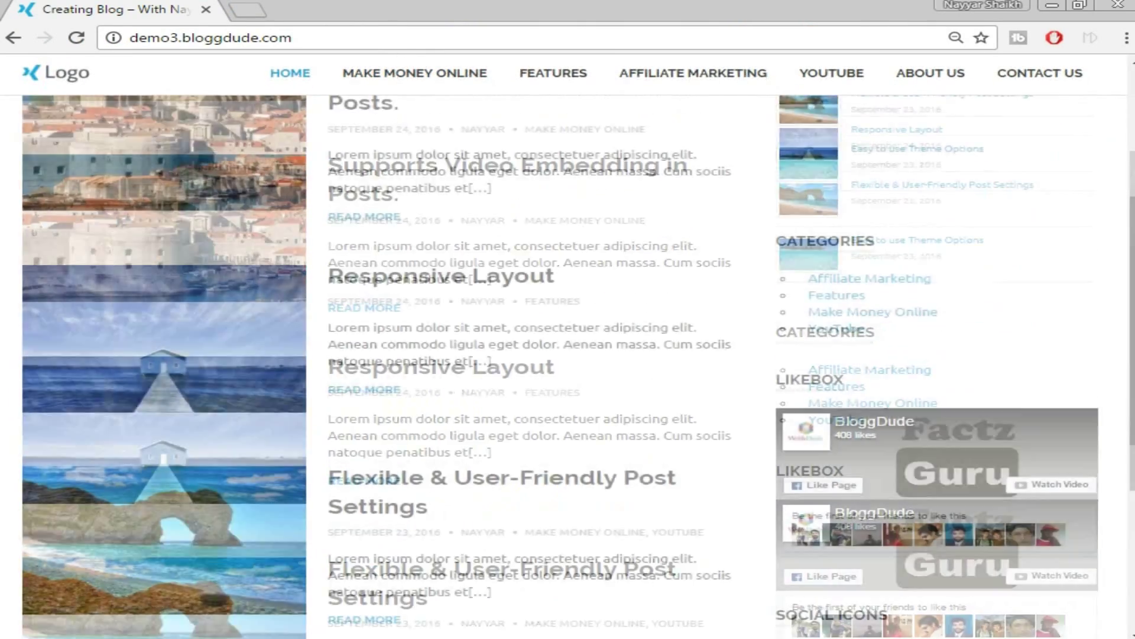
- Scroll back up to the Hatchling, Baby and Business plan listings
scroll(1130, 136, "up", 8)
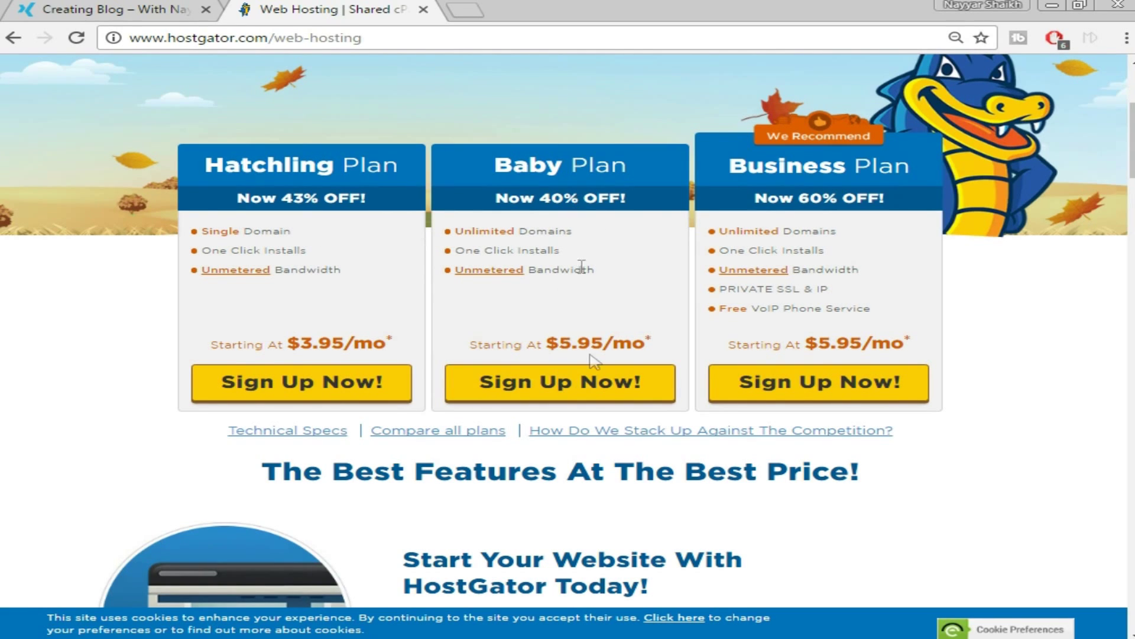
- Start a Baby plan order using the already-owned domain bloggdude.com
left_click(560, 388)
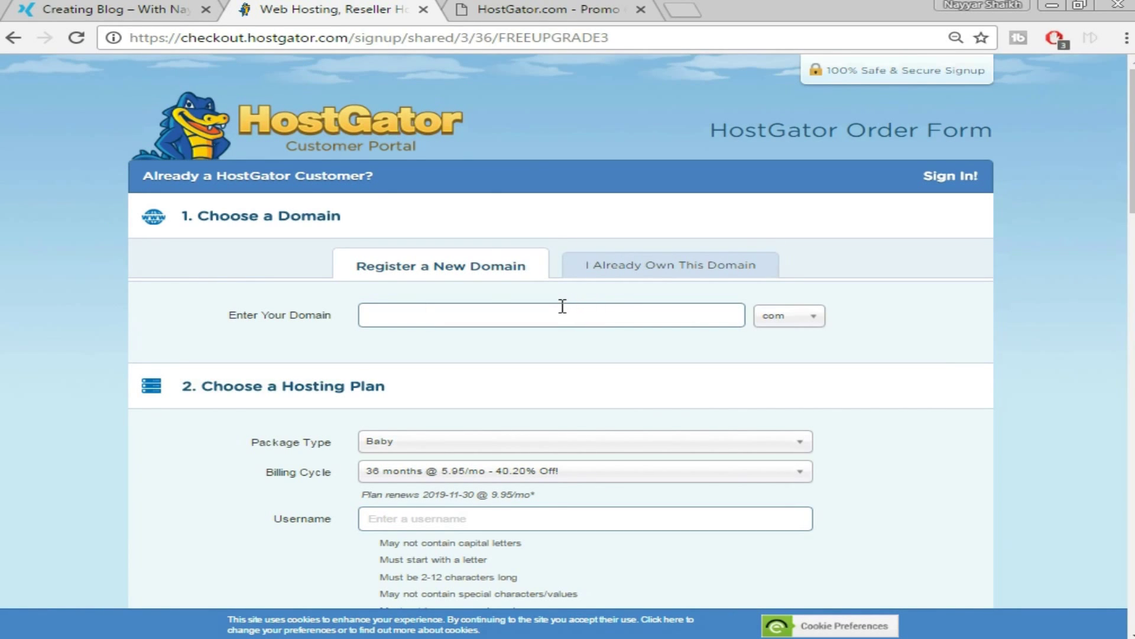
left_click(673, 264)
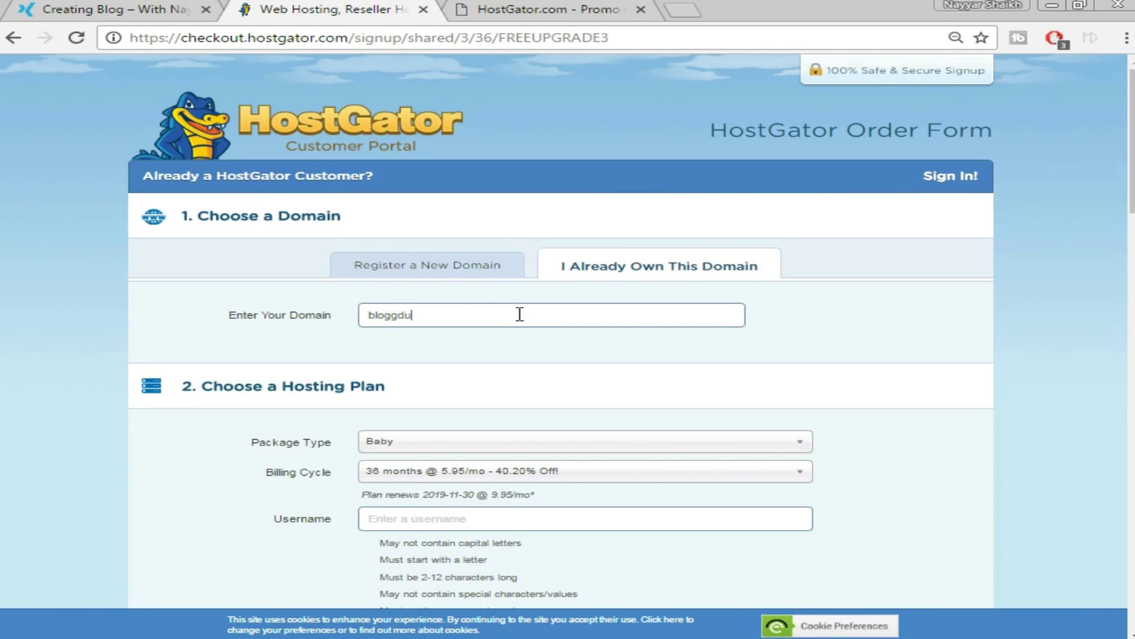
type(".")
- Set the billing cycle to 12 months at $8.95/mo
scroll(538, 355, "down", 1)
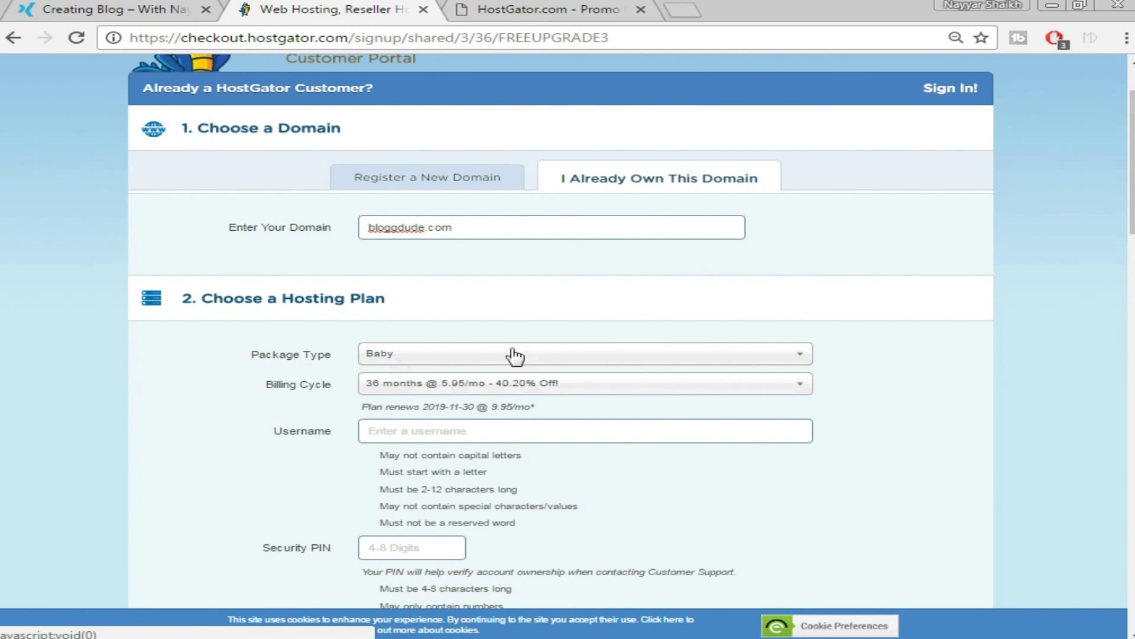
scroll(821, 353, "down", 1)
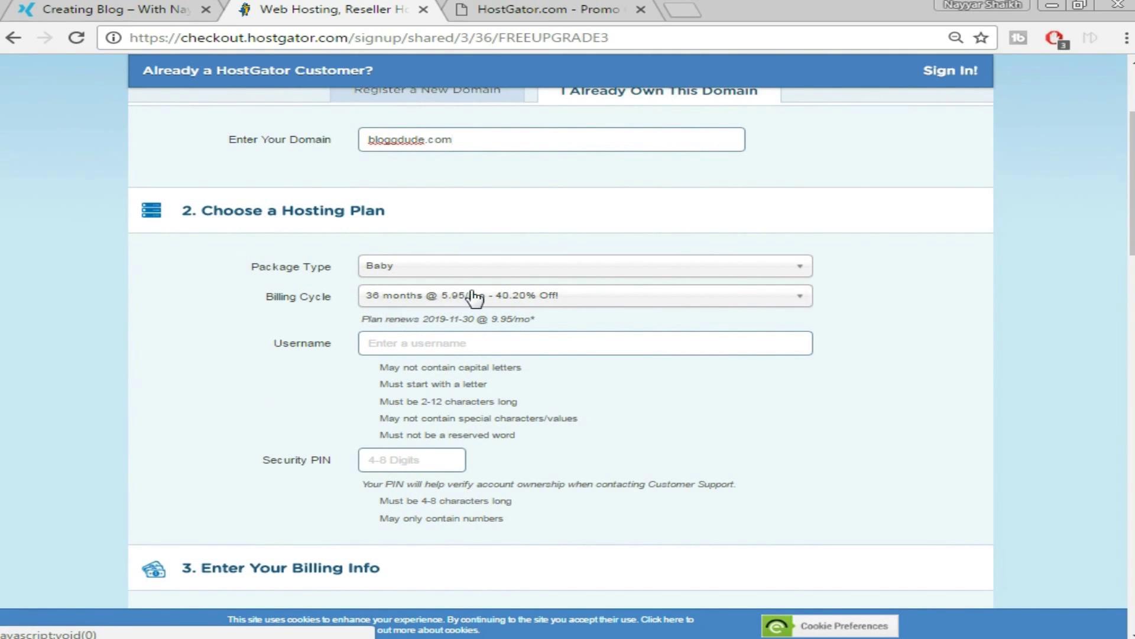
left_click(599, 306)
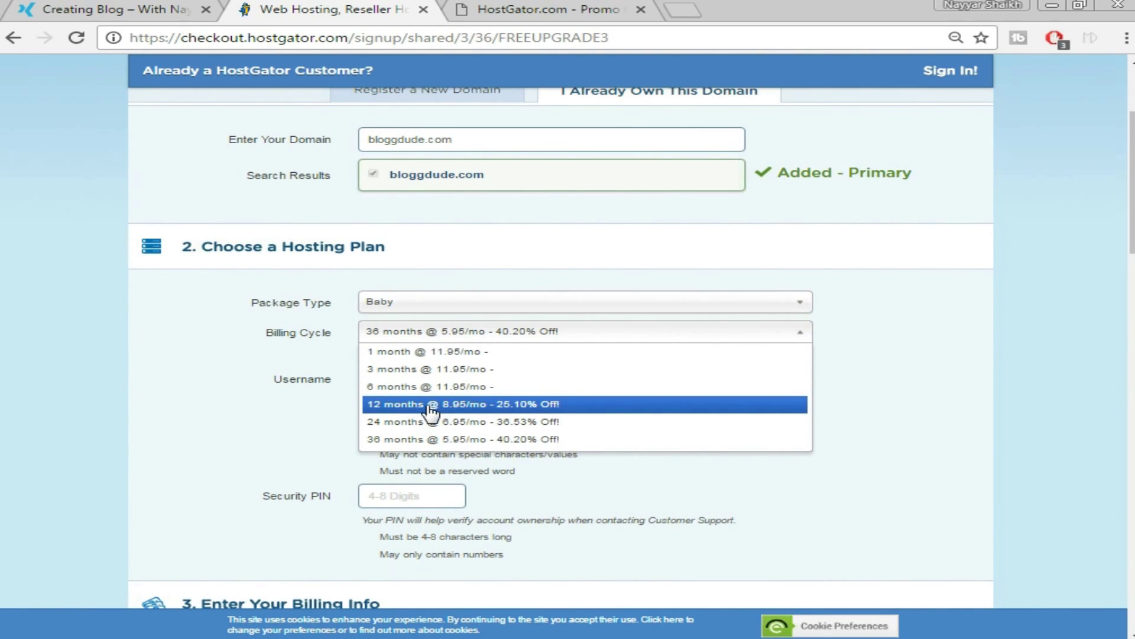
left_click(432, 404)
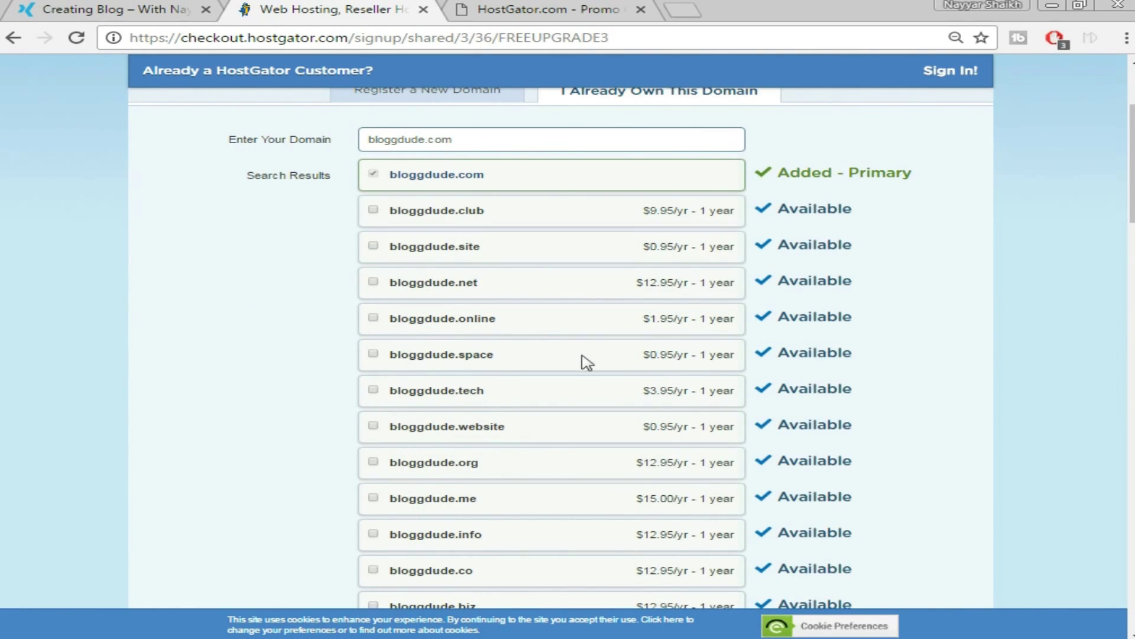
scroll(956, 307, "down", 12)
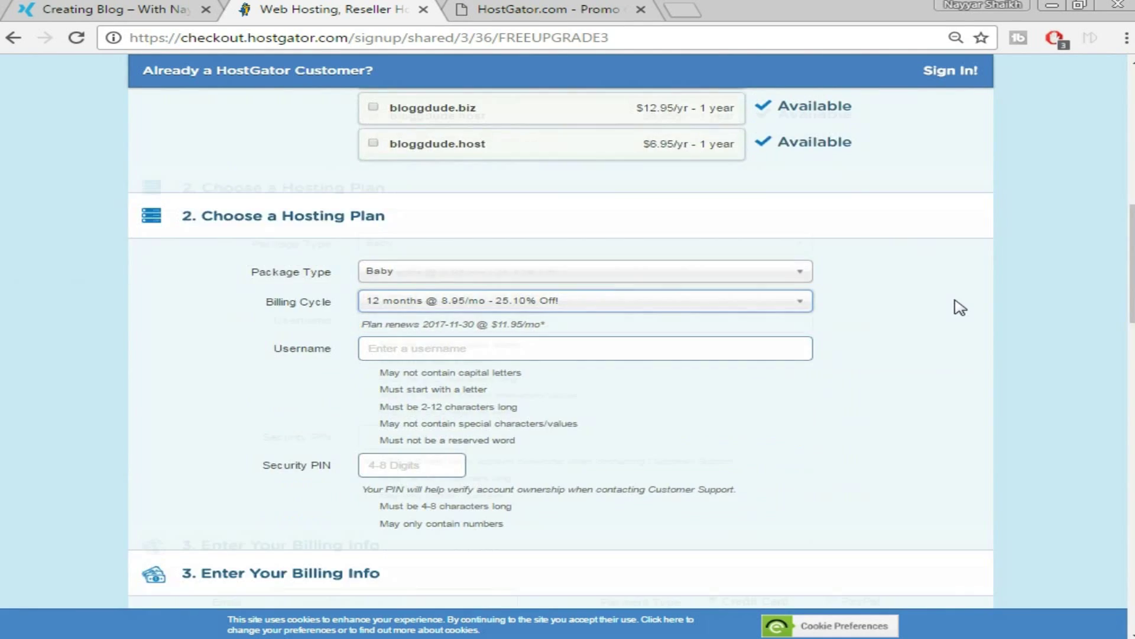
scroll(959, 311, "down", 1)
left_click(467, 240)
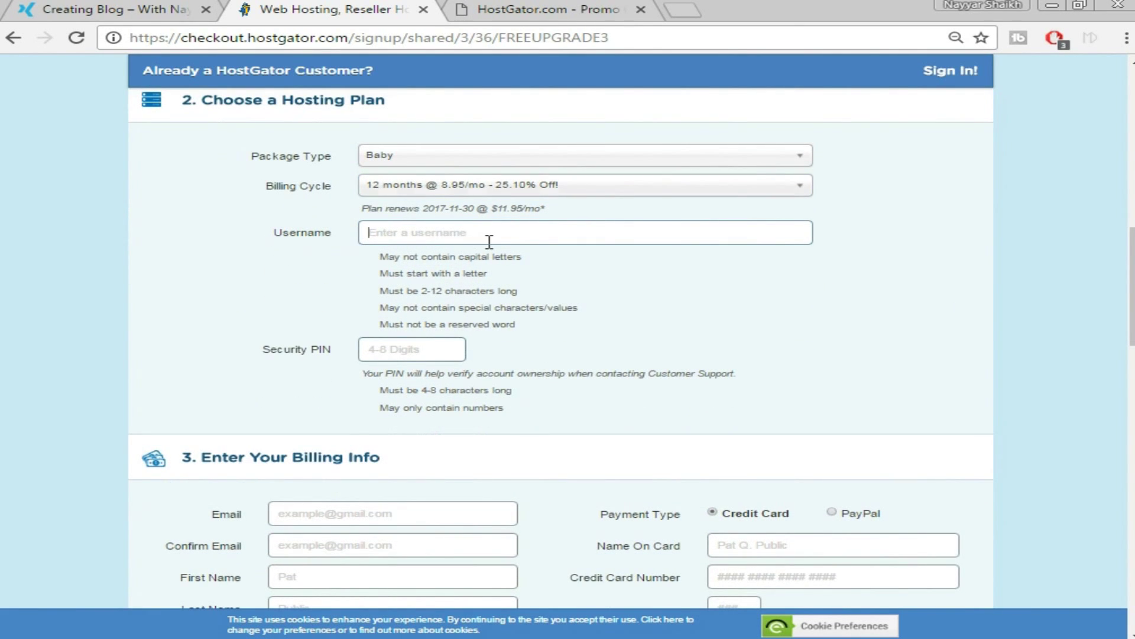
- Enter a username shortened to avoid a reserved word, plus a four-digit security PIN
type("admi")
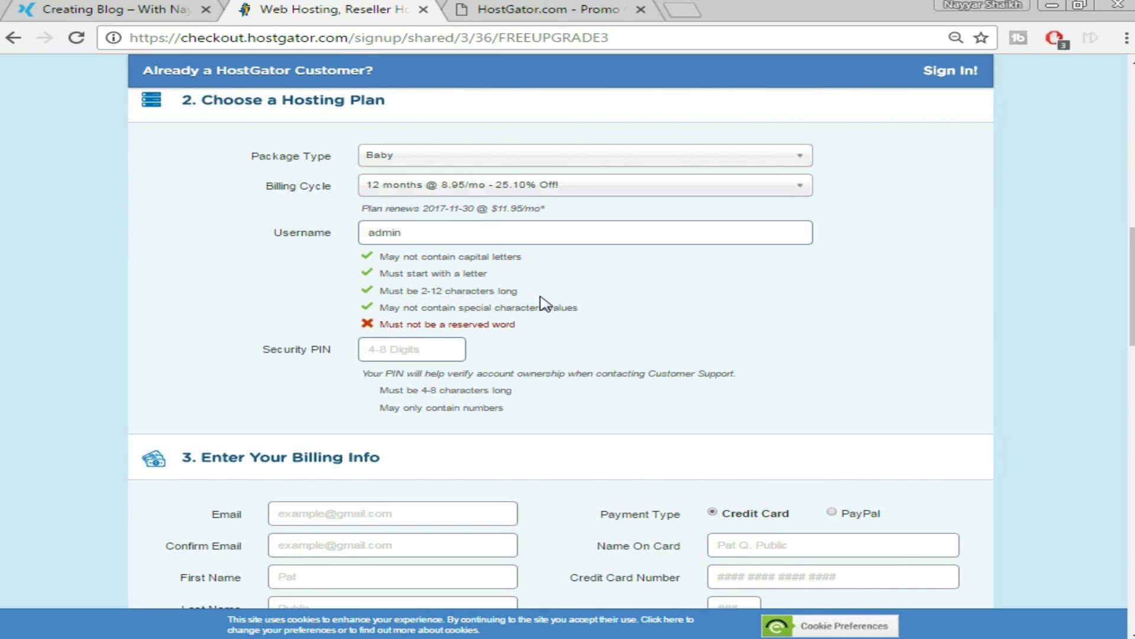
key("BackSpace")
left_click(427, 348)
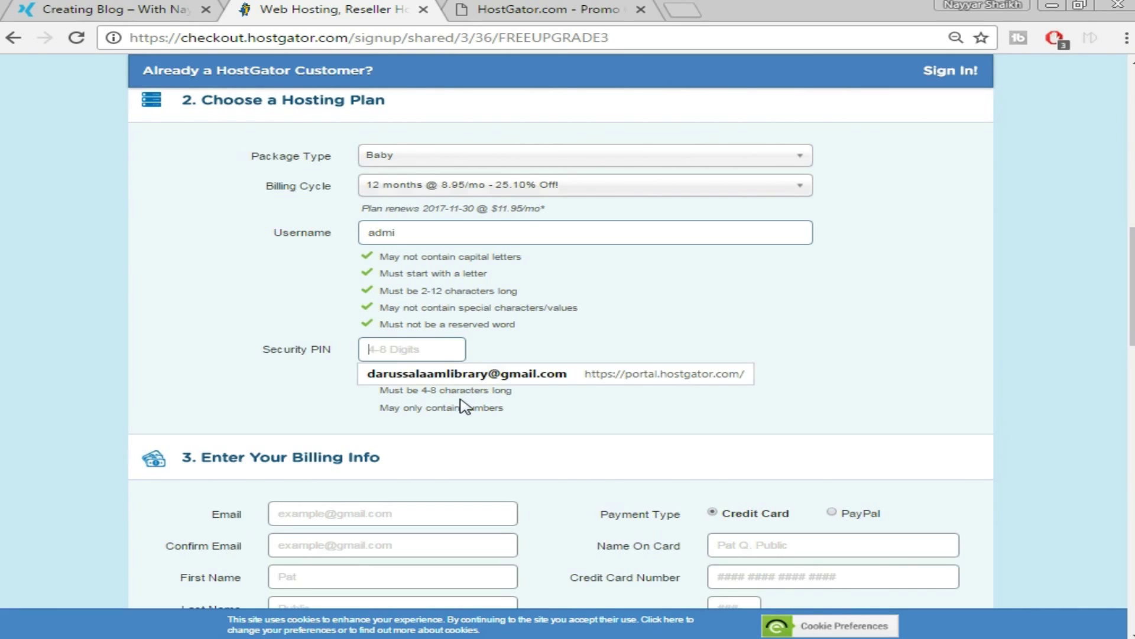
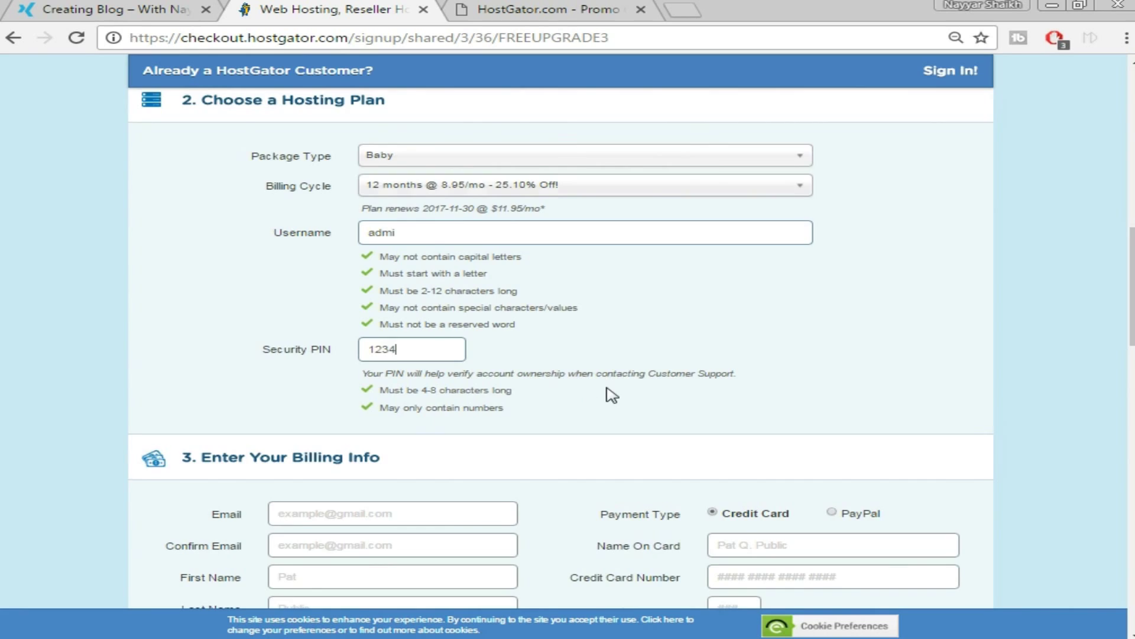
scroll(611, 393, "down", 3)
scroll(609, 390, "down", 1)
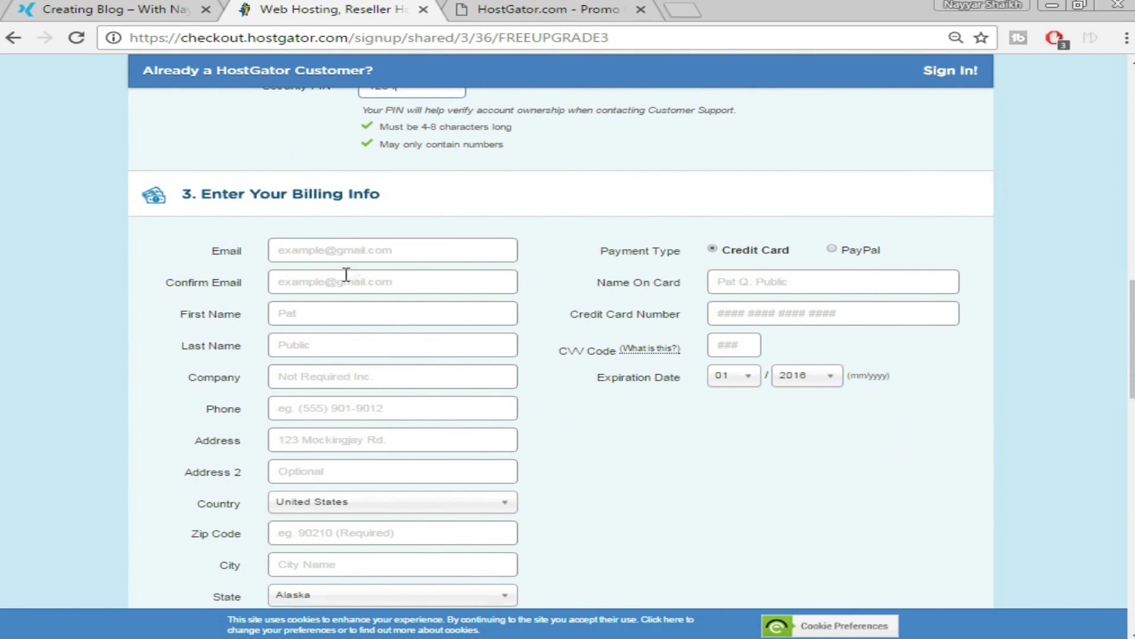
scroll(319, 285, "down", 1)
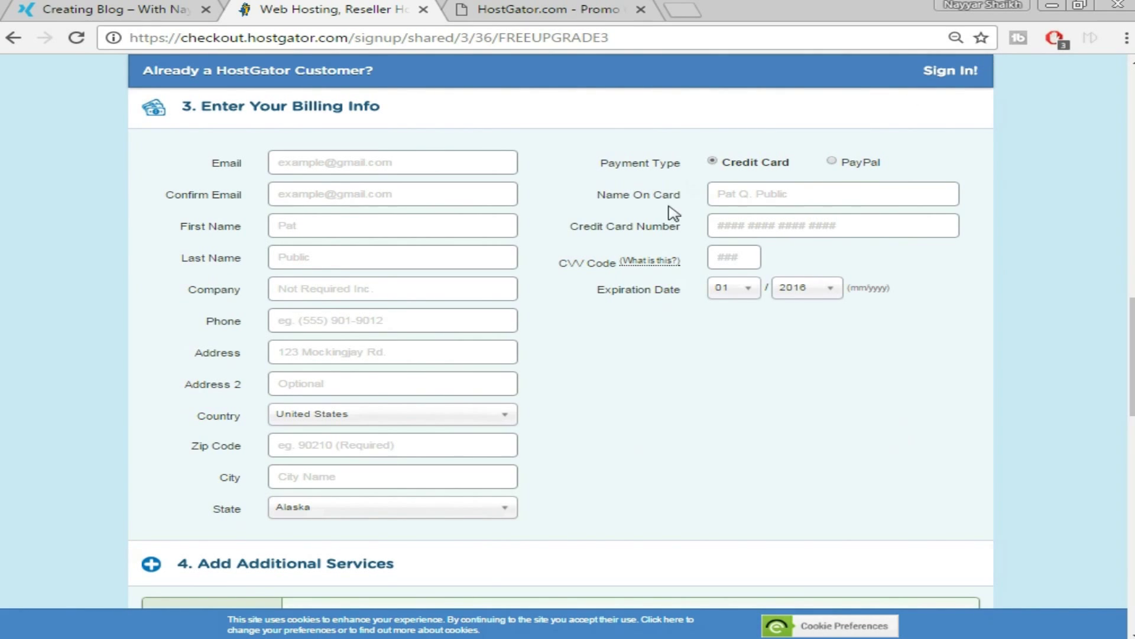
left_click(832, 162)
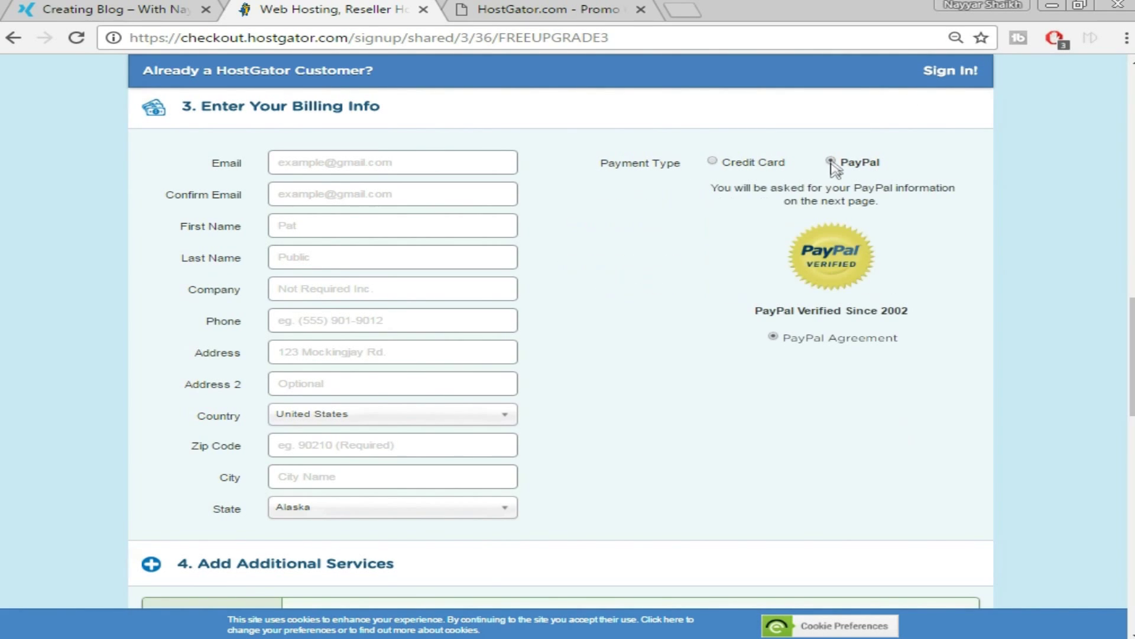
left_click(713, 161)
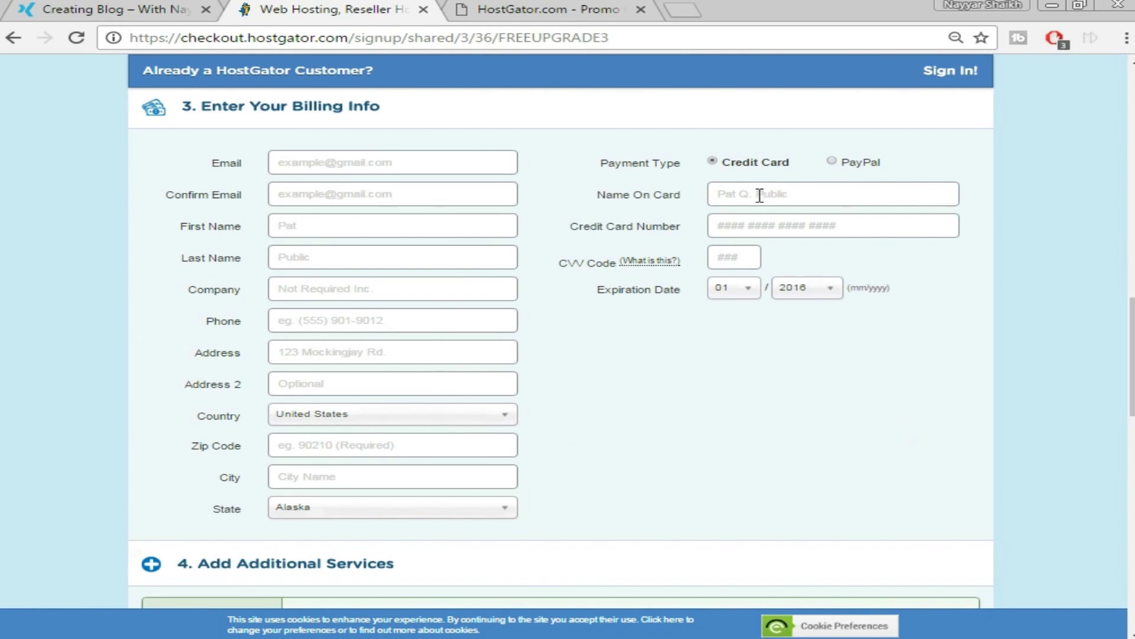
scroll(816, 306, "down", 7)
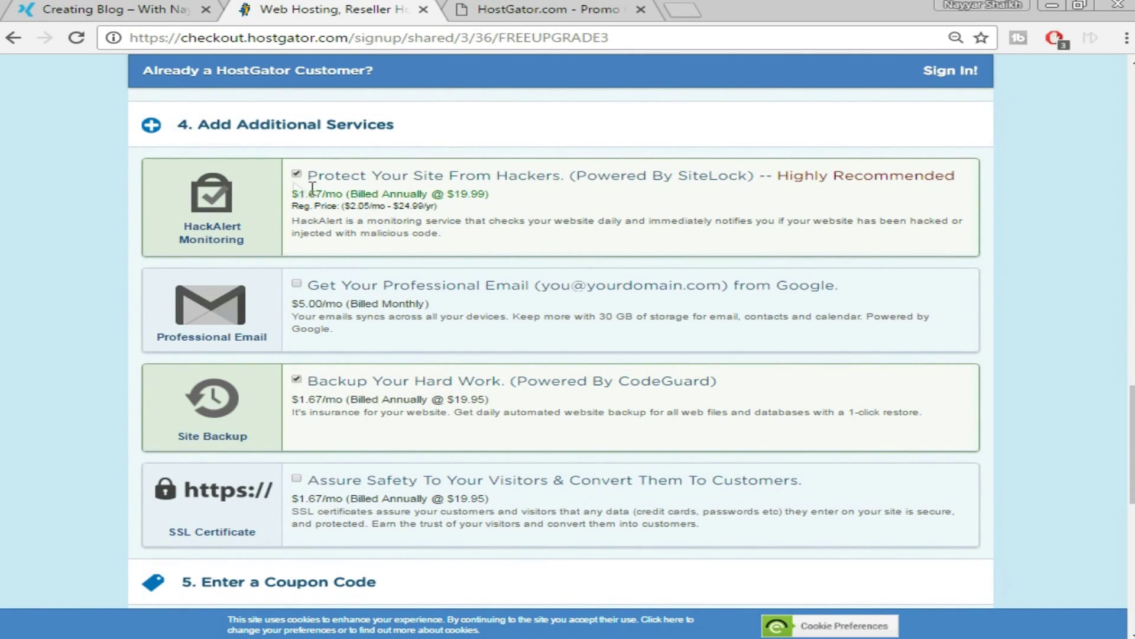
- Untick the HackAlert monitoring and Site Backup add-ons
left_click(296, 174)
left_click(296, 379)
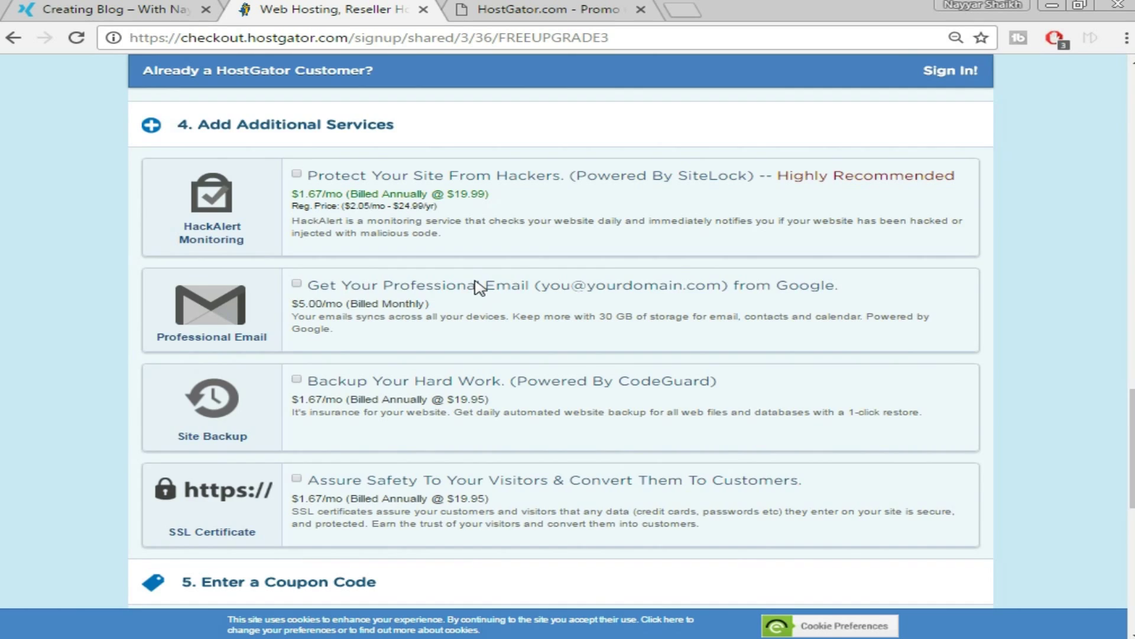
scroll(479, 286, "down", 3)
scroll(476, 319, "down", 3)
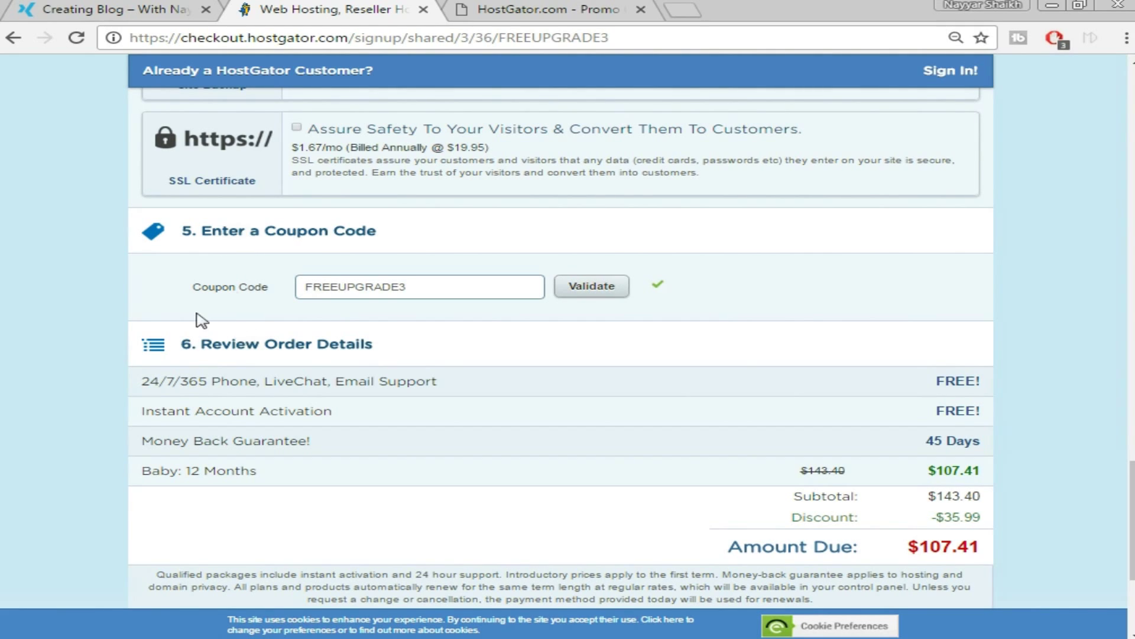
- Swap the coupon to WEBBDUDE45, validate it for $373.29 due, and accept the terms
double_click(391, 290)
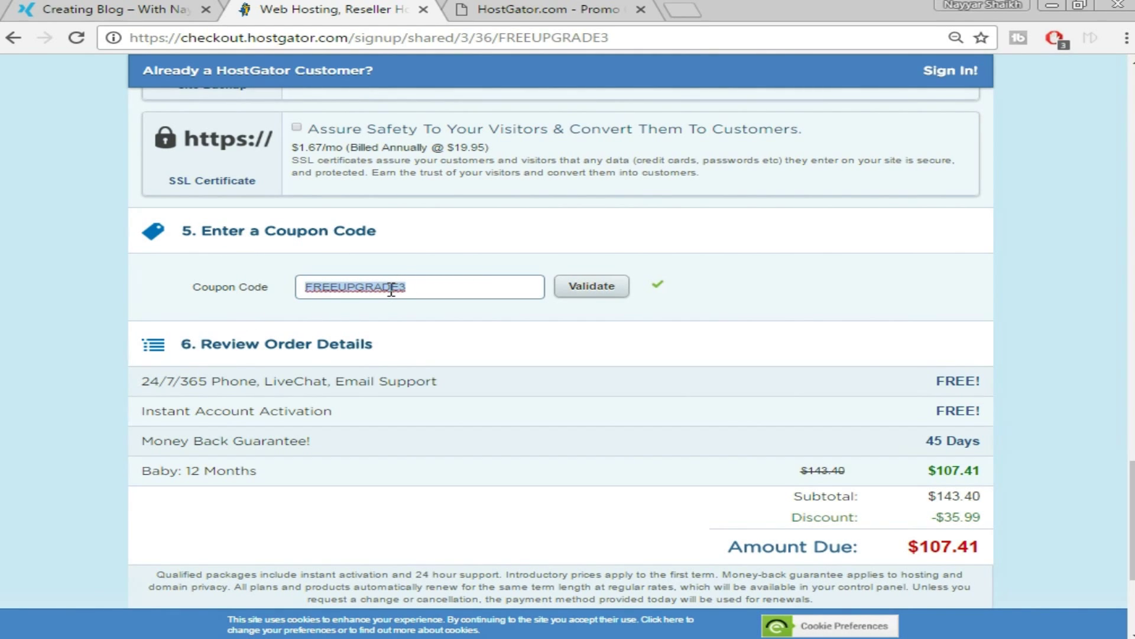
type("WEBBDUDE45")
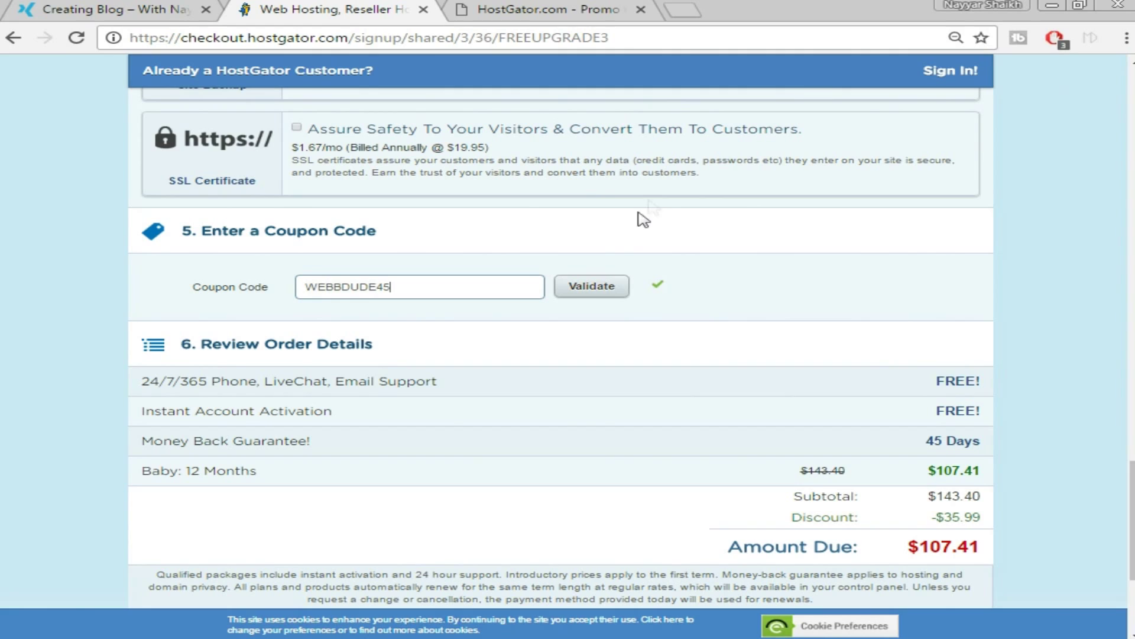
left_click(606, 286)
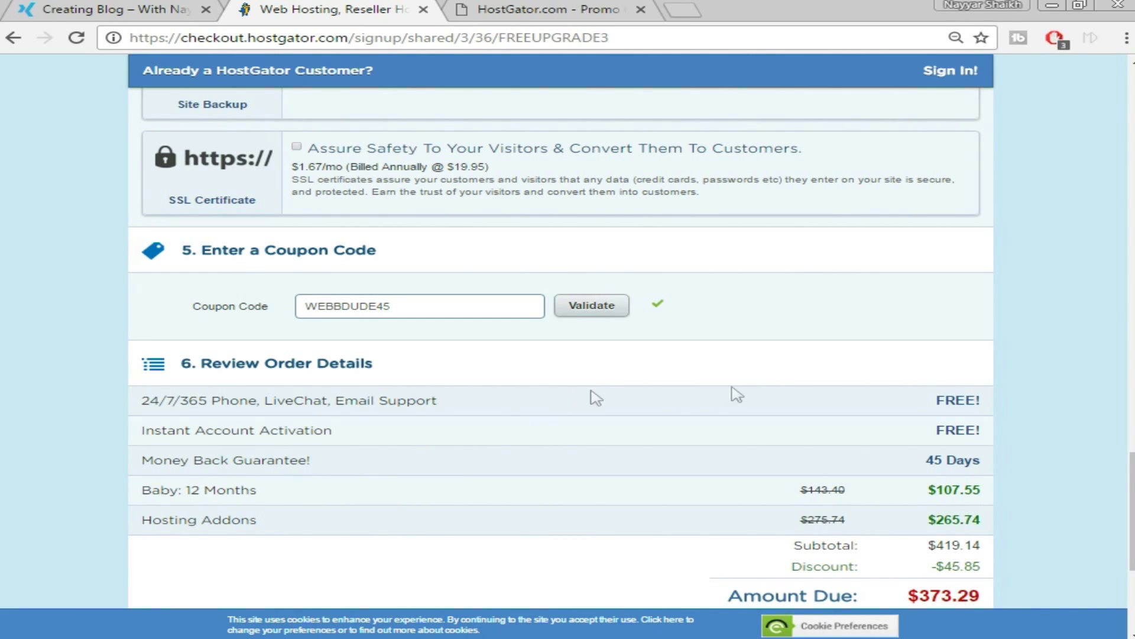
scroll(955, 373, "down", 3)
scroll(1016, 385, "up", 10)
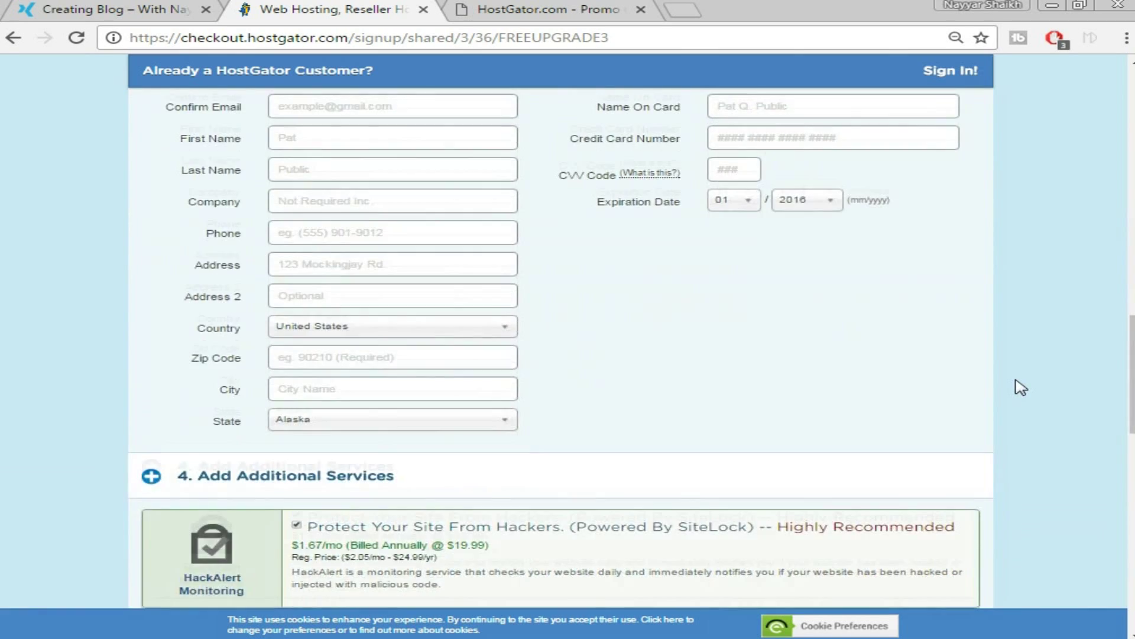
scroll(1015, 385, "down", 12)
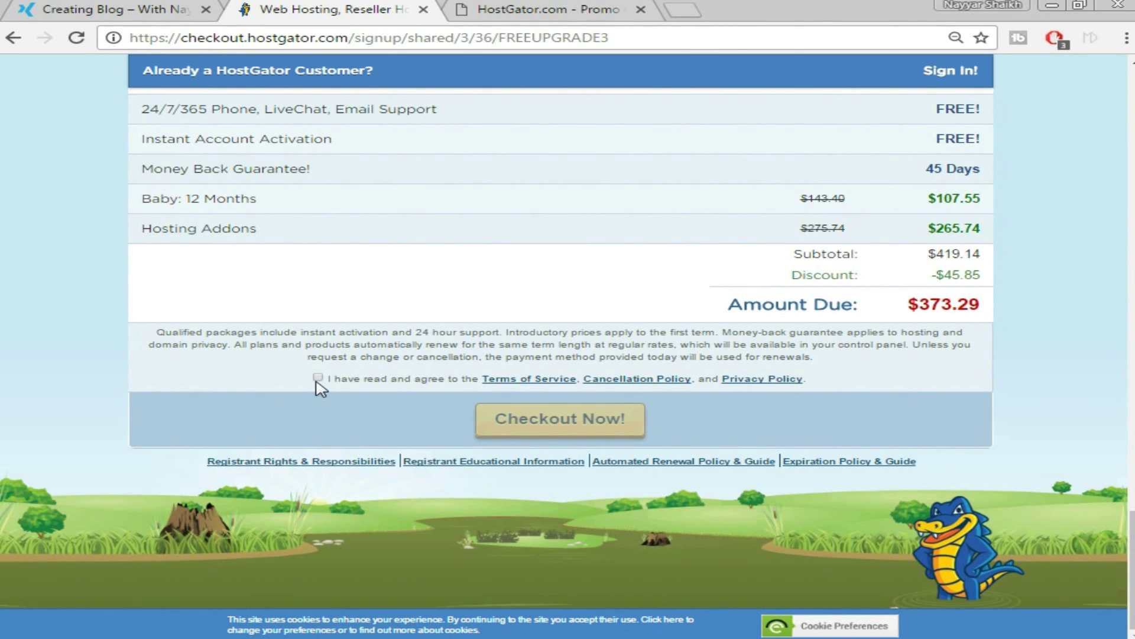
left_click(318, 378)
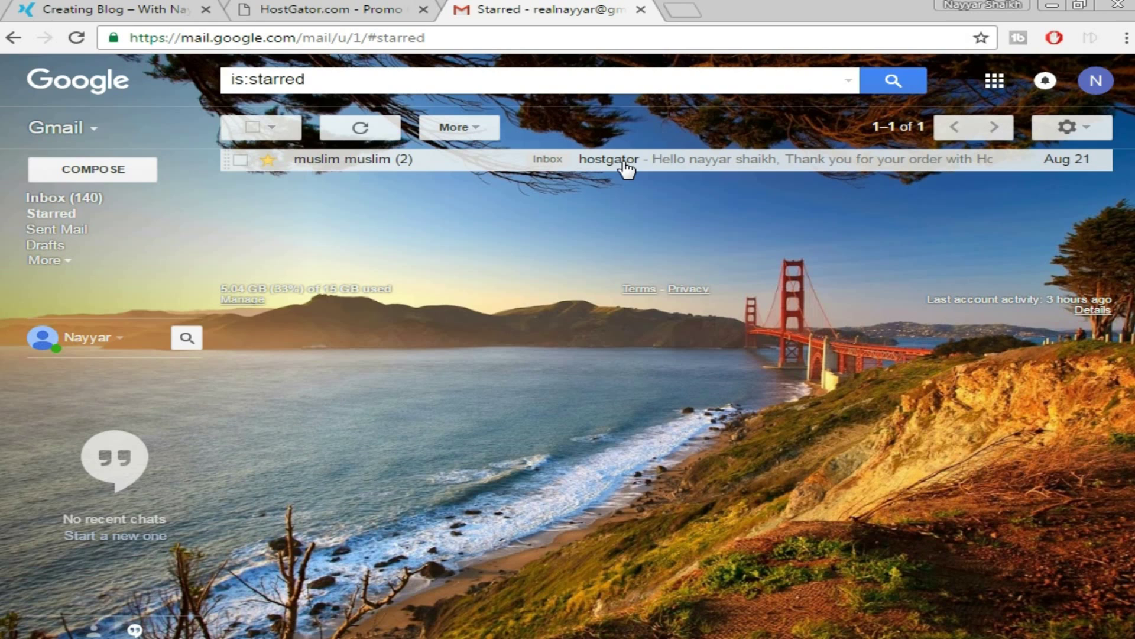
- Open HostGator's order email in Gmail and bring up the Control Panel link's menu
left_click(626, 169)
scroll(926, 310, "down", 3)
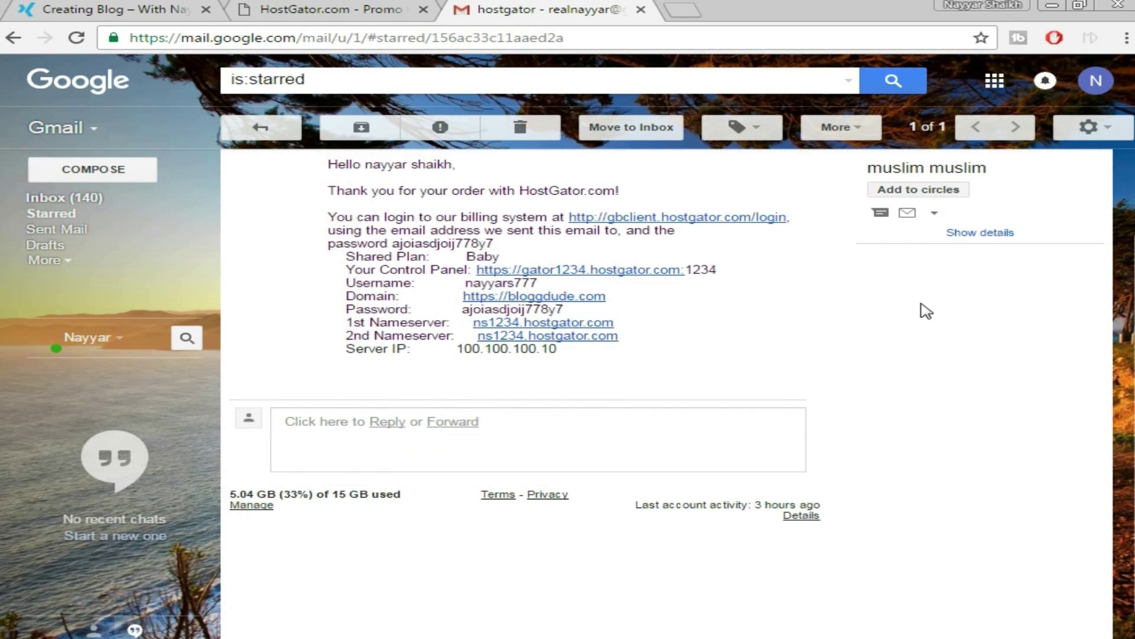
scroll(926, 309, "up", 3)
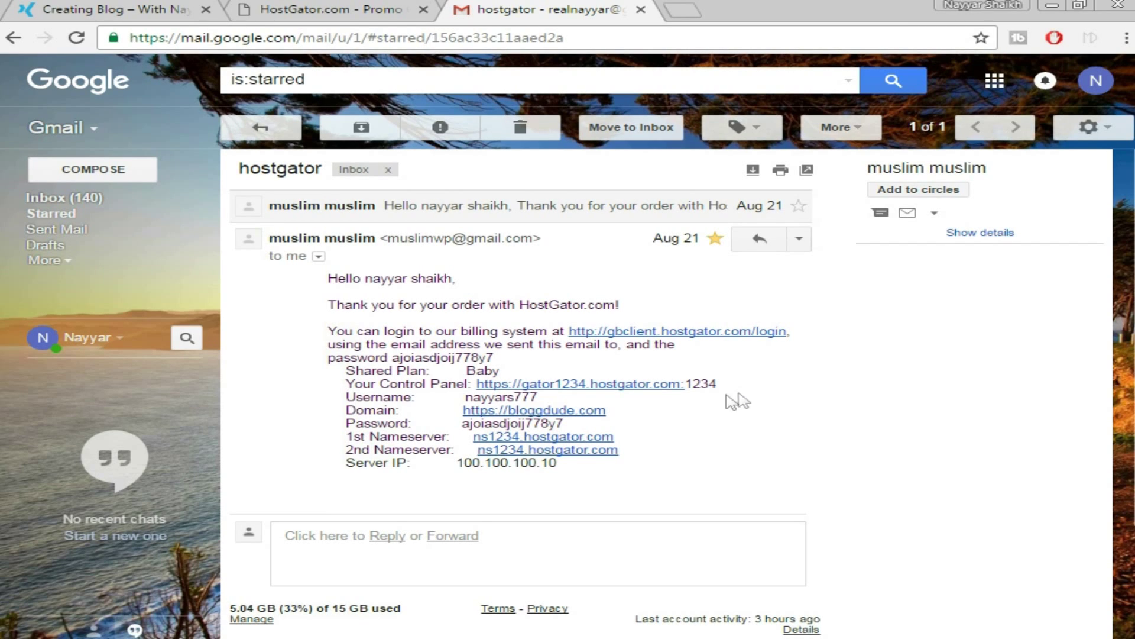
right_click(600, 392)
- Open the Control Panel link in a new tab and log into cPanel with the emailed details
left_click(615, 402)
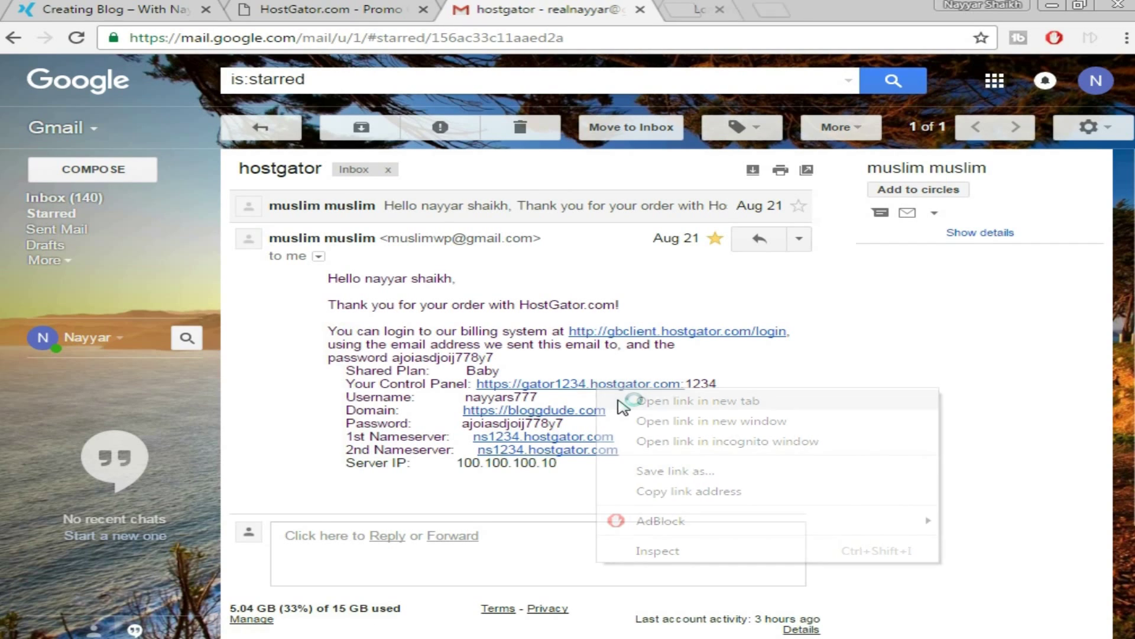
left_click(744, 7)
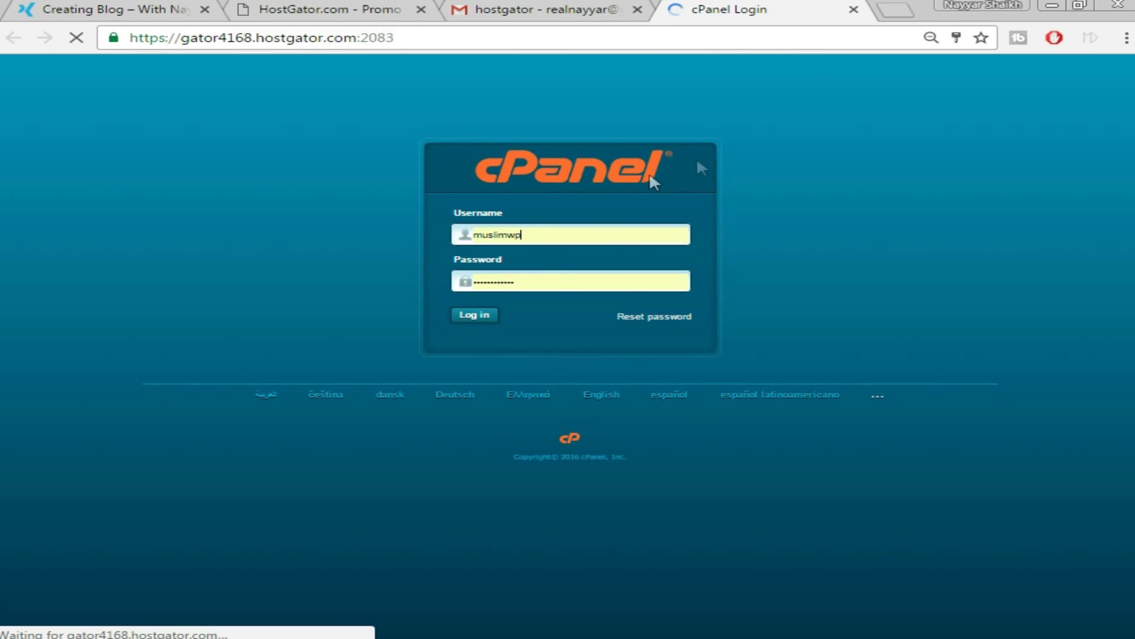
left_click(544, 9)
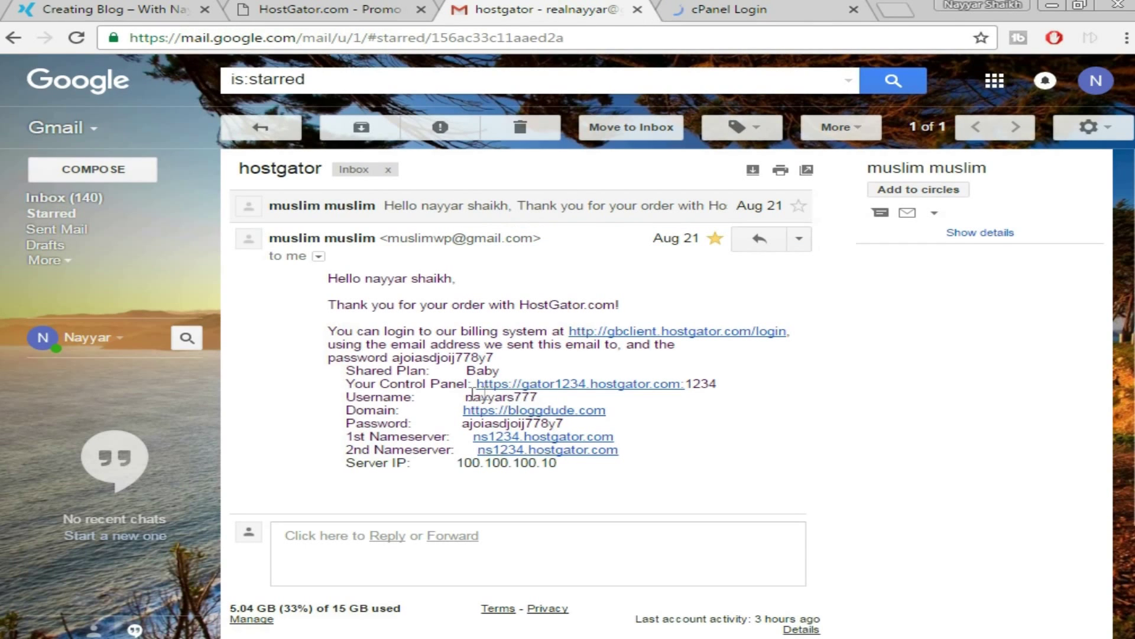
left_click(779, 6)
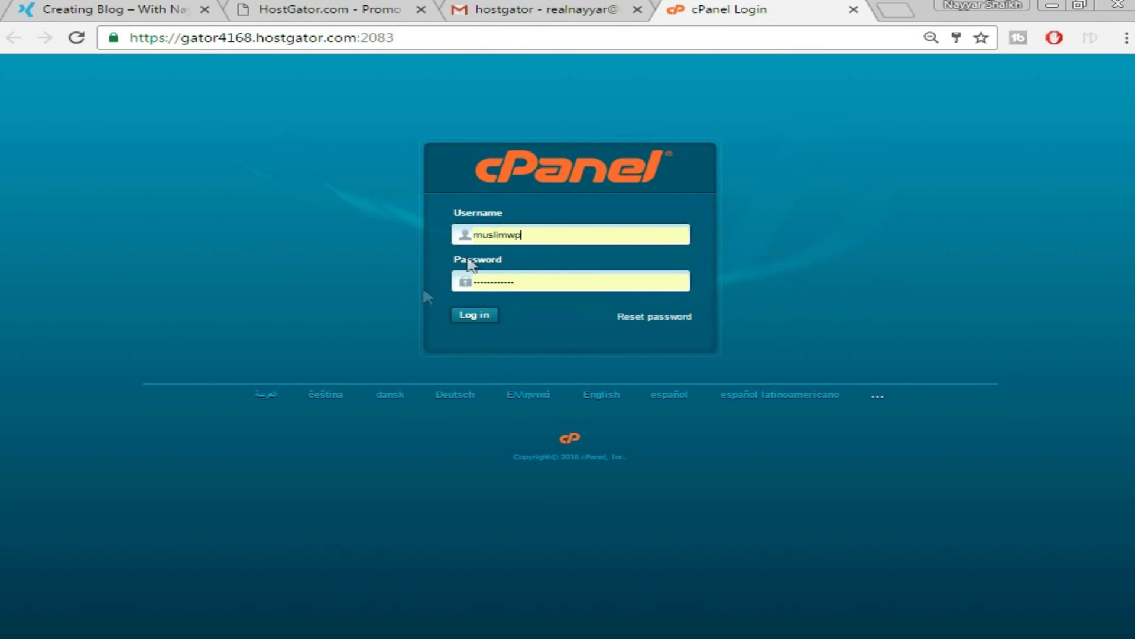
left_click(474, 315)
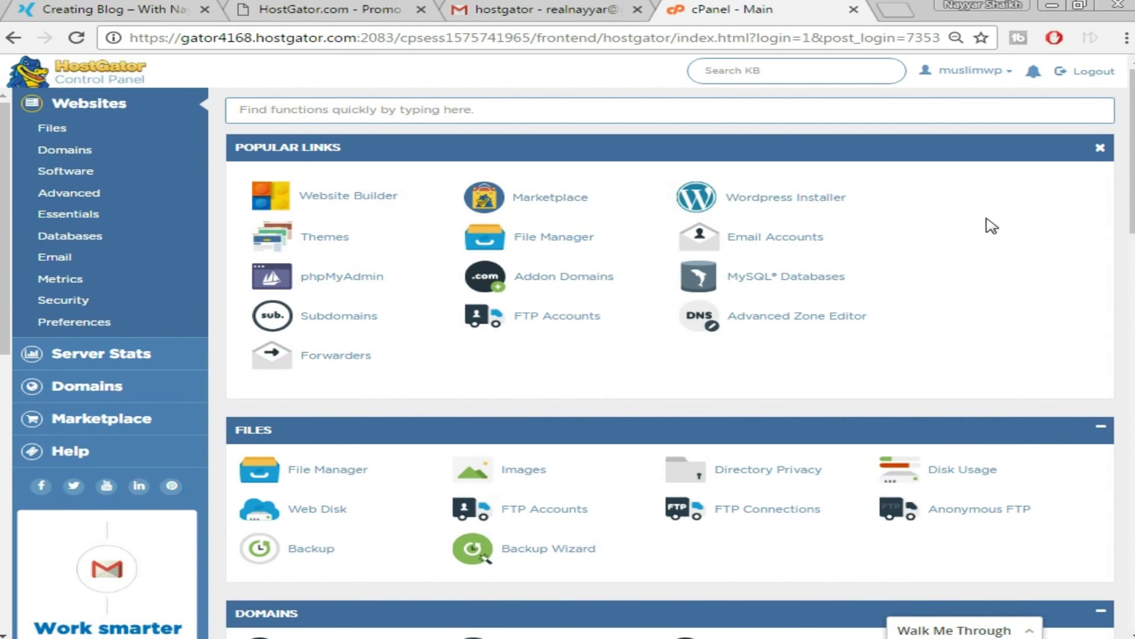
- Choose poseidon.bloggdude.com as the WordPress install domain, leave the directory blank, and continue
left_click(799, 211)
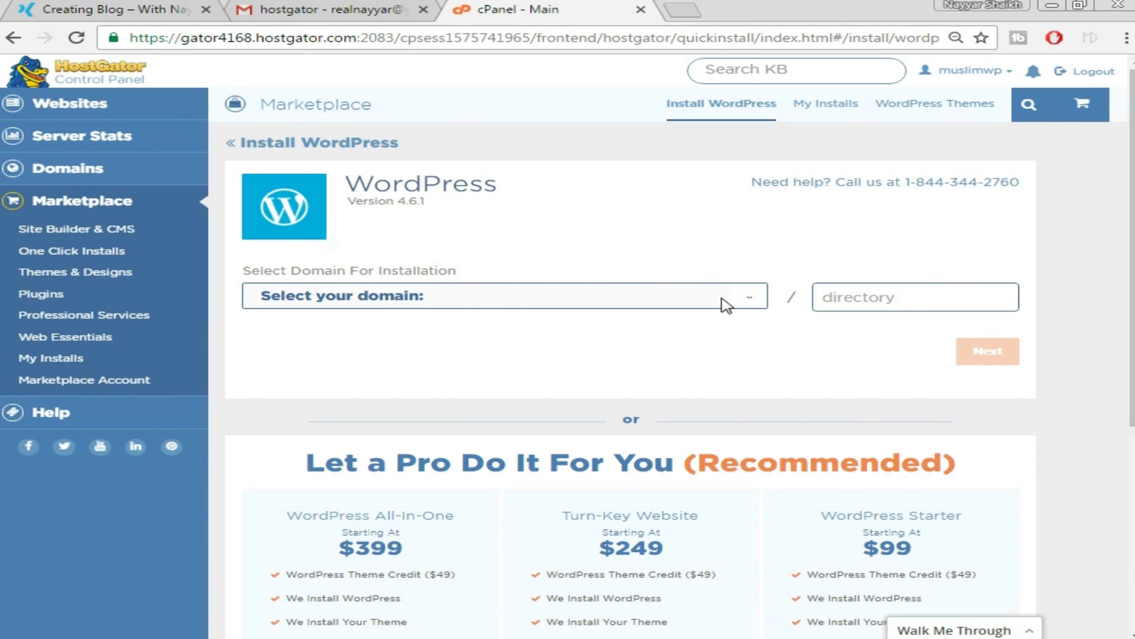
left_click(729, 299)
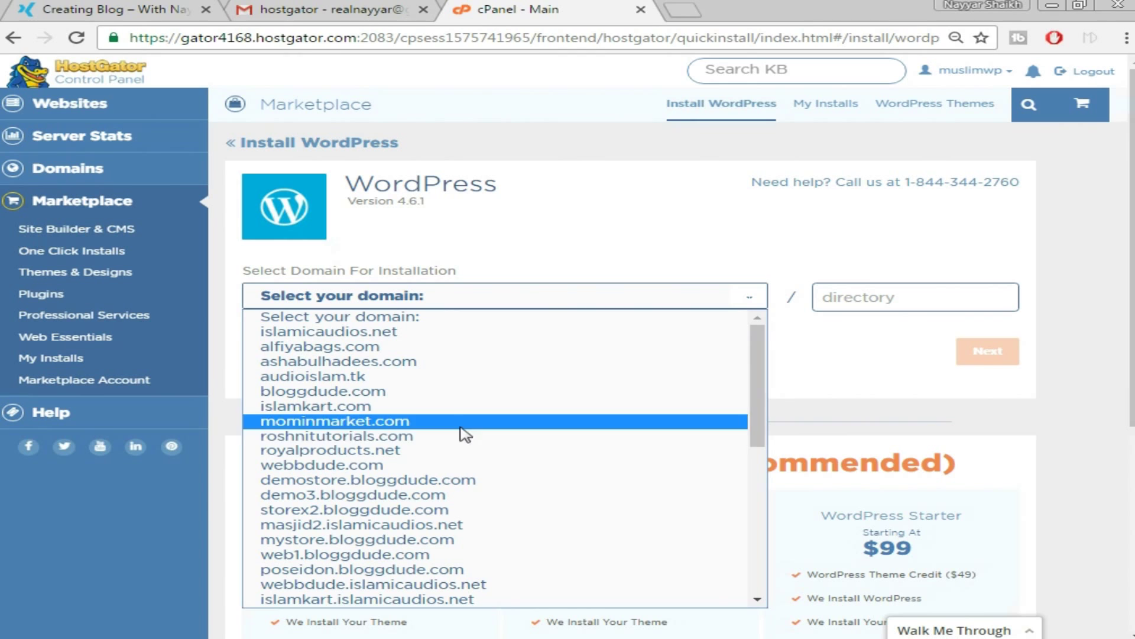
scroll(398, 451, "down", 4)
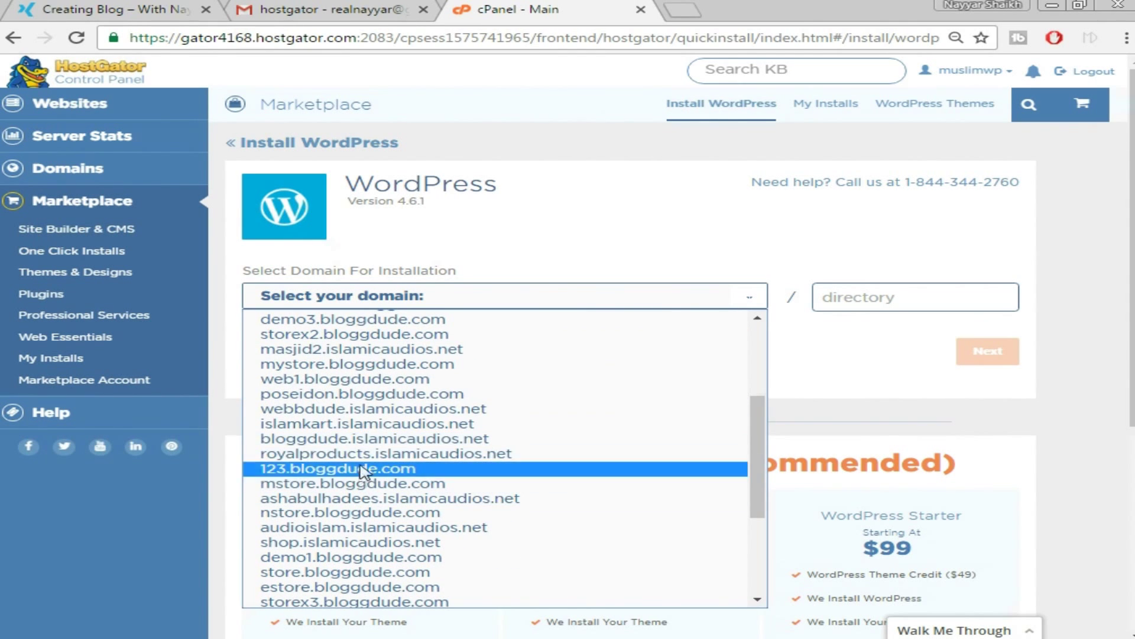
left_click(379, 394)
left_click(927, 295)
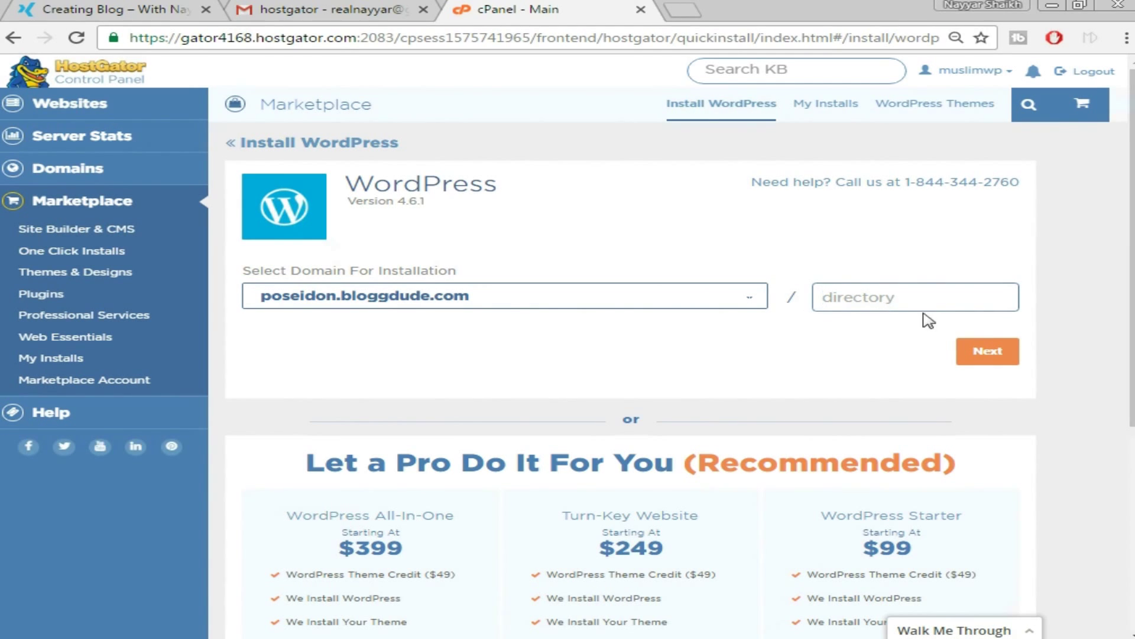
left_click(1000, 352)
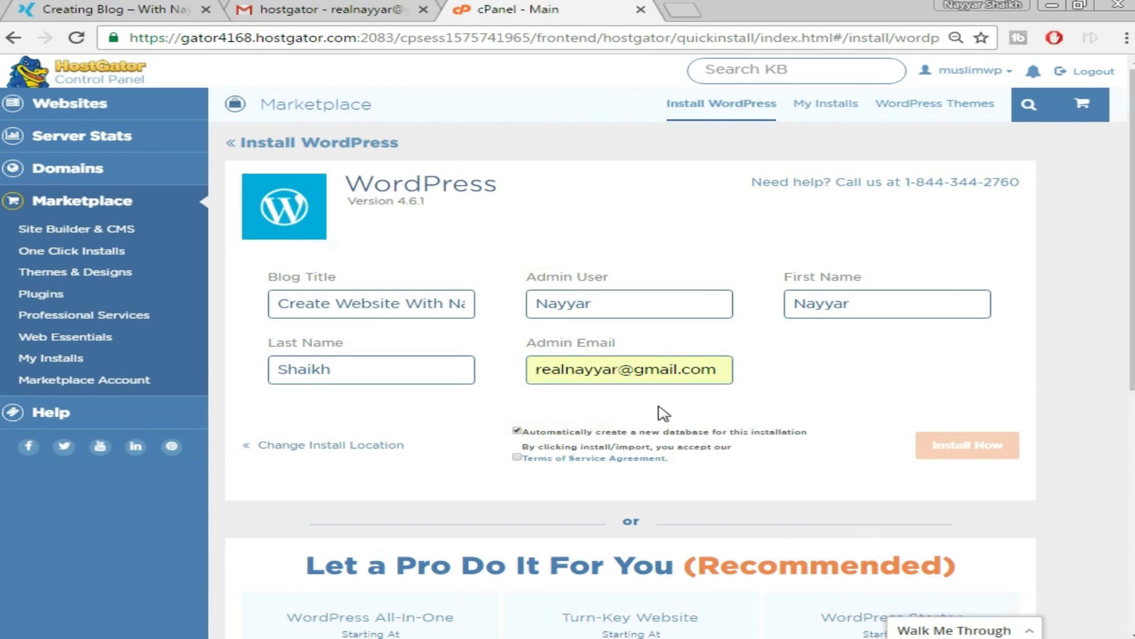
- Accept the Terms of Service and install WordPress
left_click(518, 457)
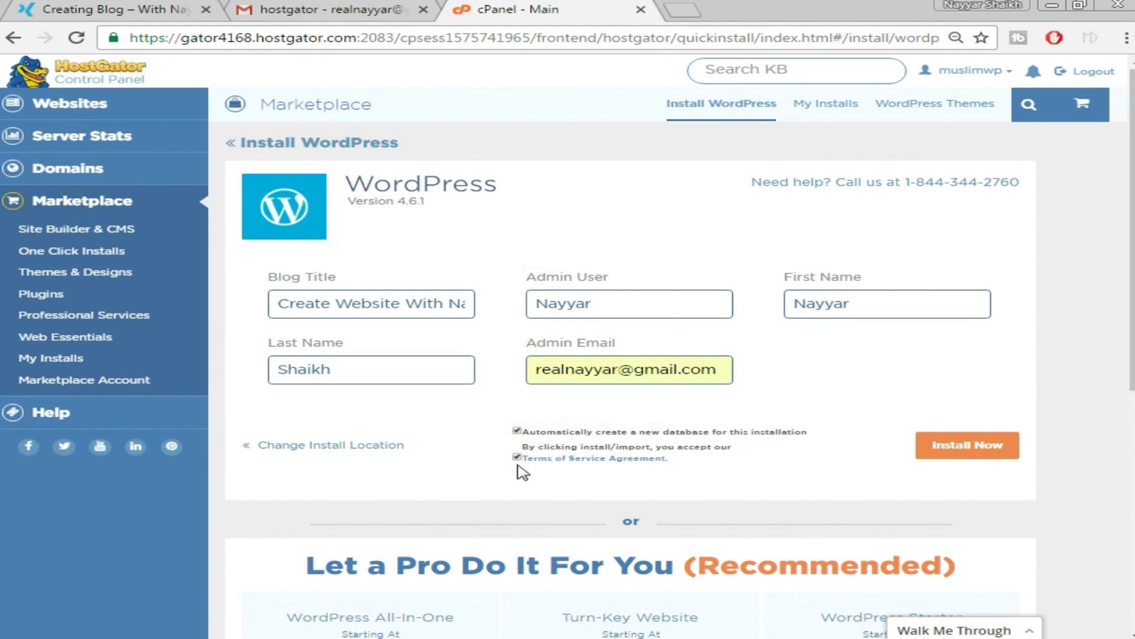
left_click(965, 447)
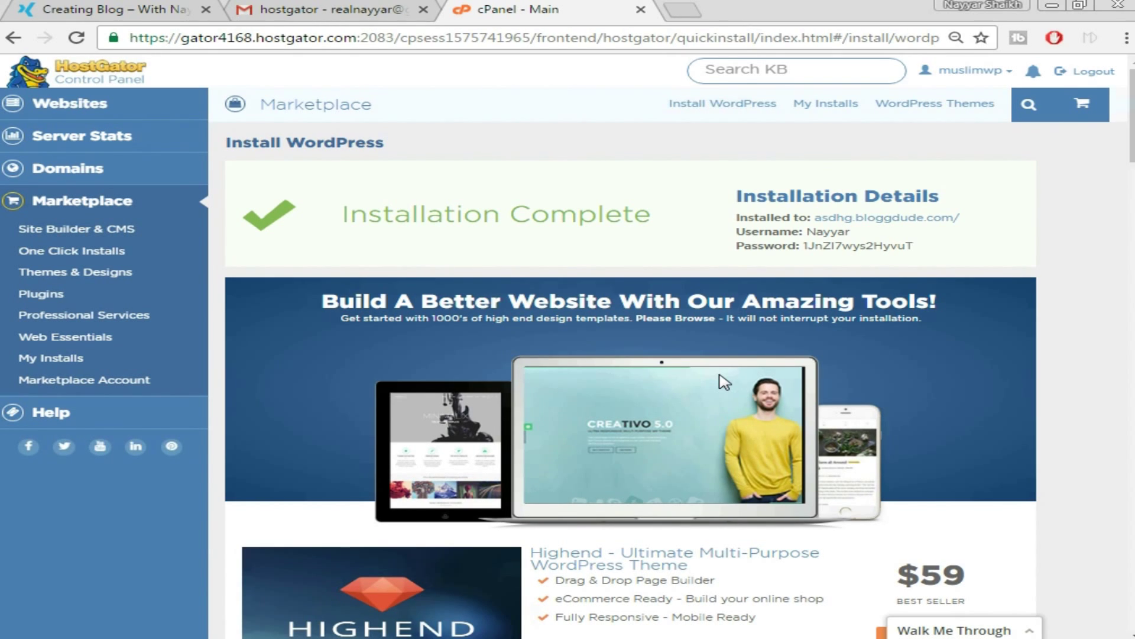
right_click(835, 217)
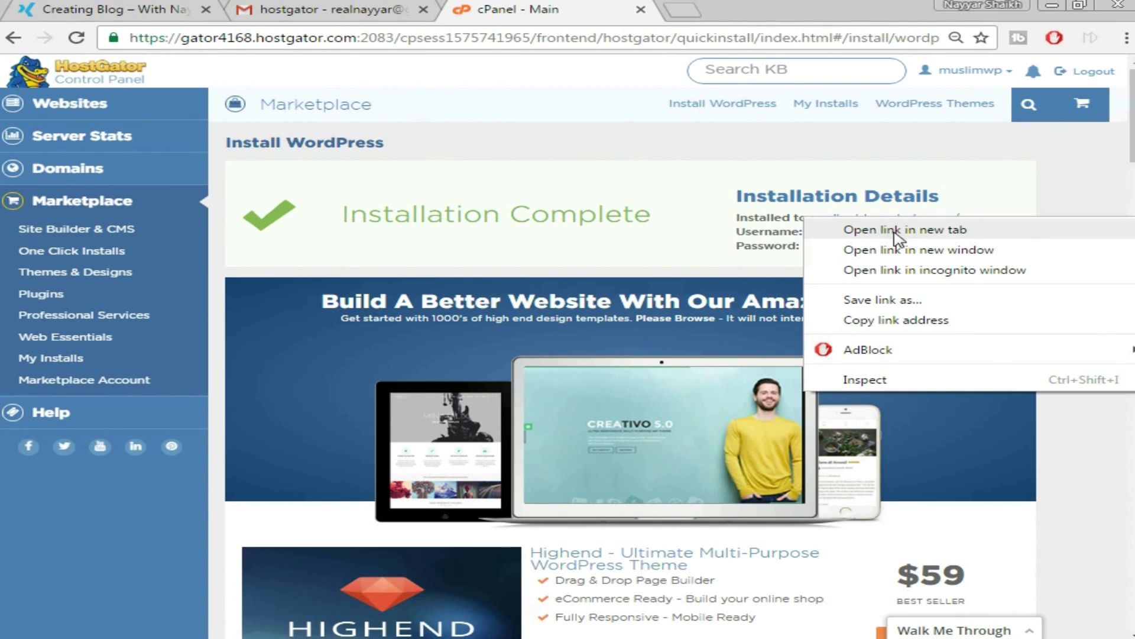
- Open the installed site's address in a new tab and load the poseidon.bloggdude.com page
left_click(890, 227)
left_click(750, 7)
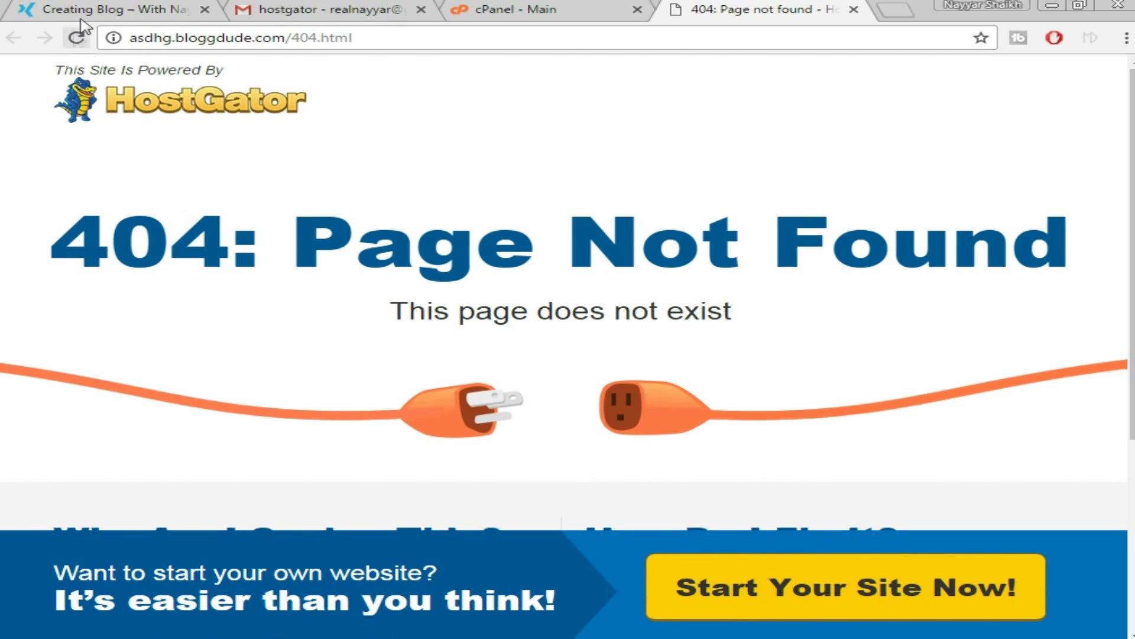
left_click(77, 37)
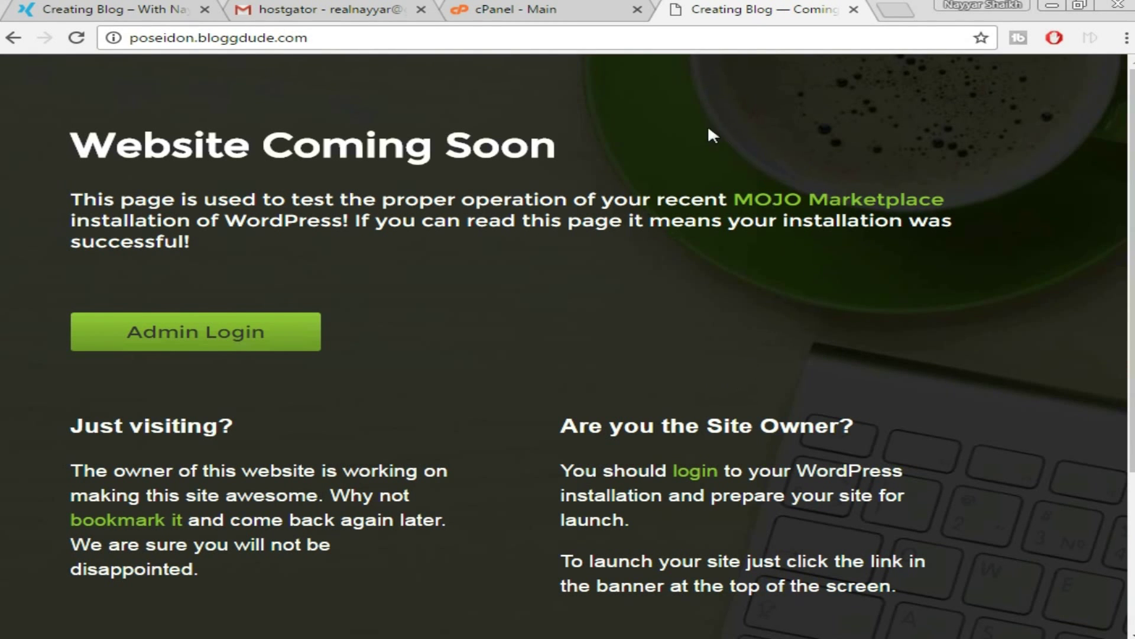
- Go to poseidon.bloggdude.com/wp-admin in the site tab, then return to the cPanel tab
left_click(366, 38)
key("Right")
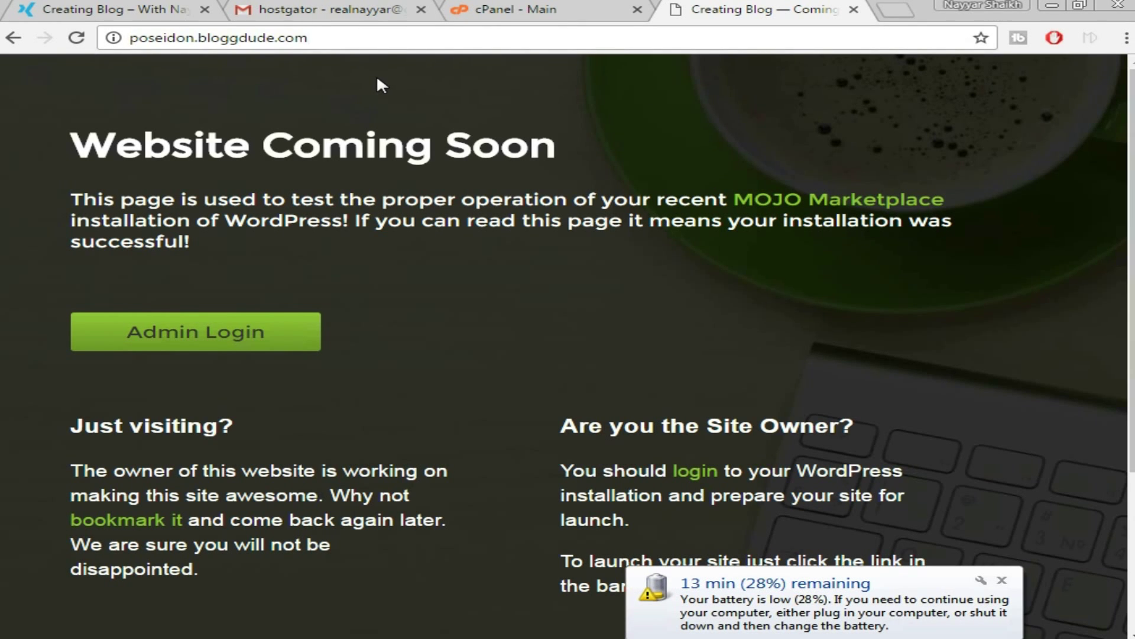
type("/wp-a")
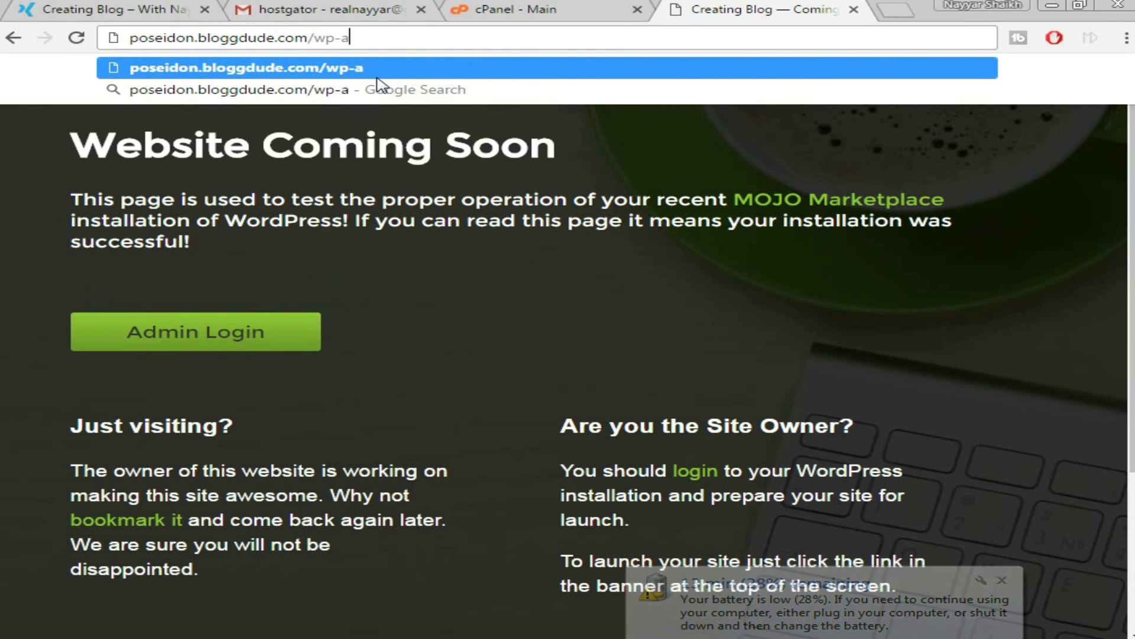
type("dmin")
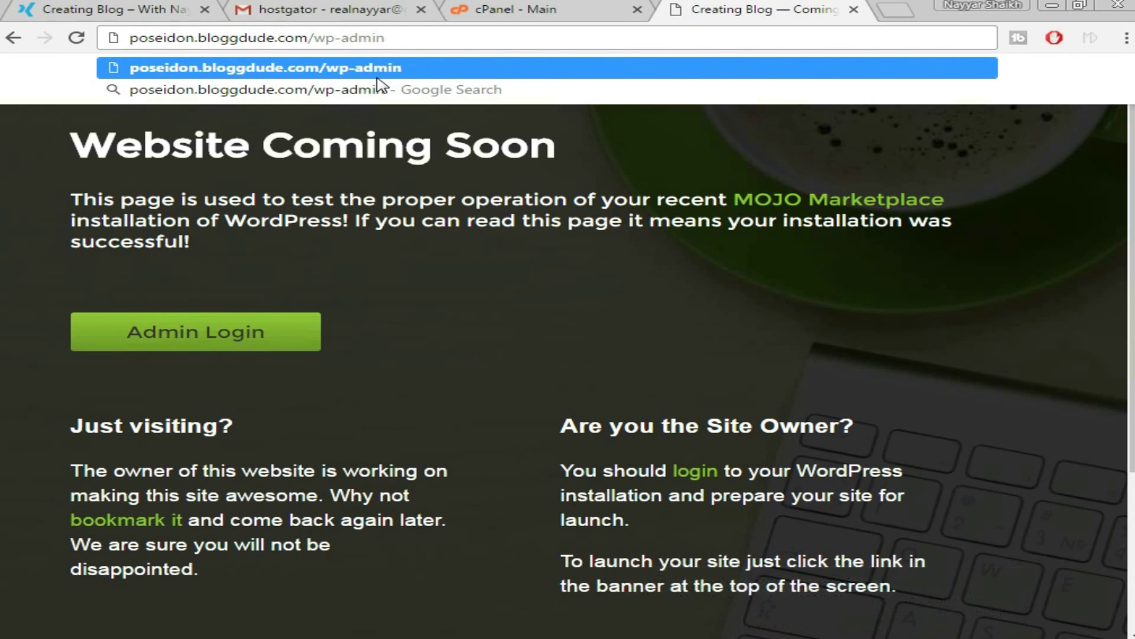
key("Return")
left_click(535, 9)
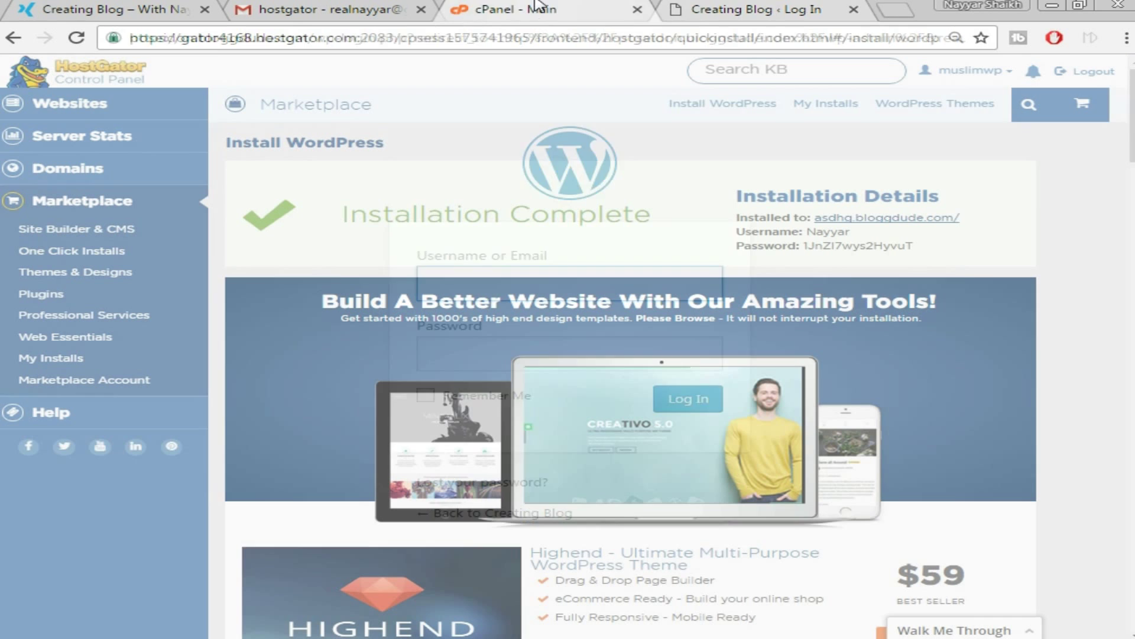
- Copy the admin username from cPanel's installation details into the WordPress login form
left_click_drag(846, 232, 810, 237)
double_click(818, 235)
key("ctrl+c")
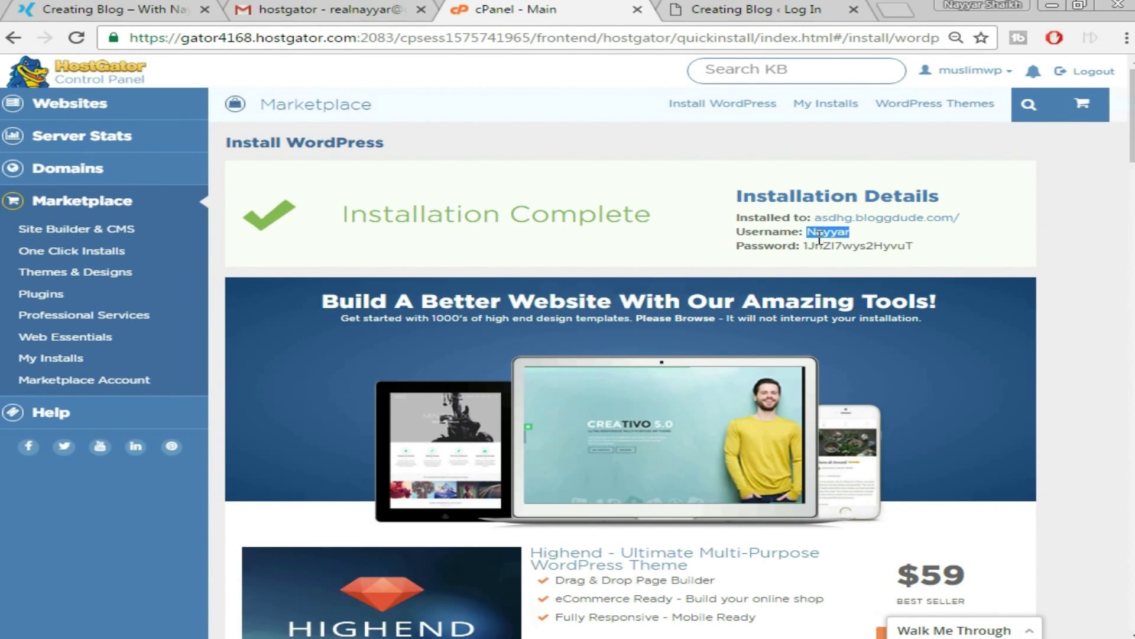
left_click(746, 13)
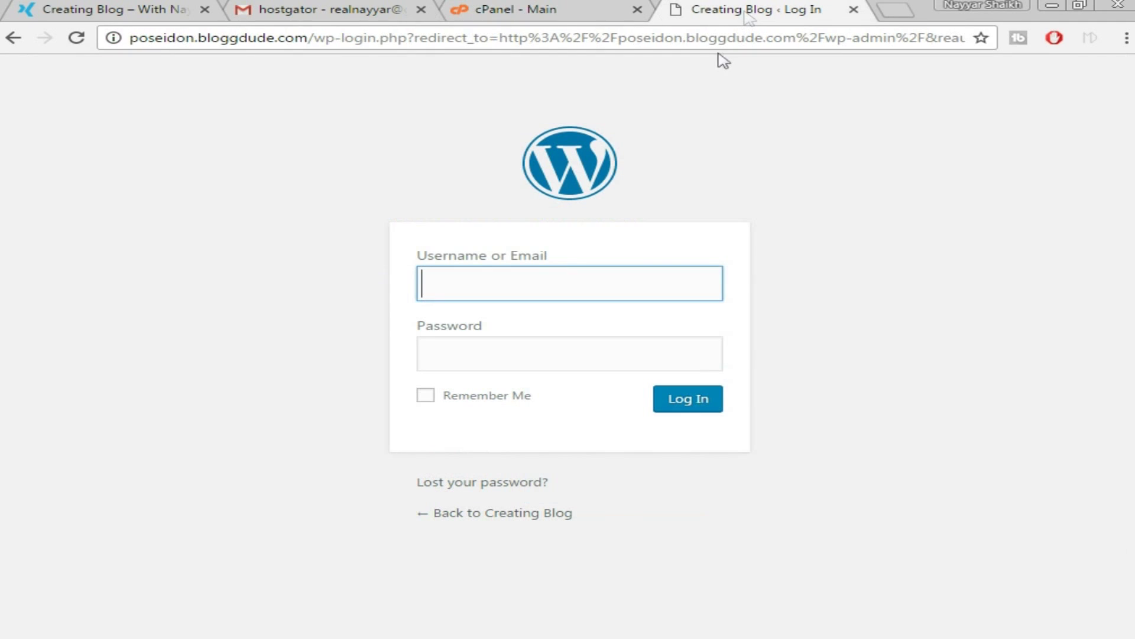
right_click(593, 288)
left_click(672, 383)
- Copy the generated admin password into the login form and log in to WordPress
left_click(643, 6)
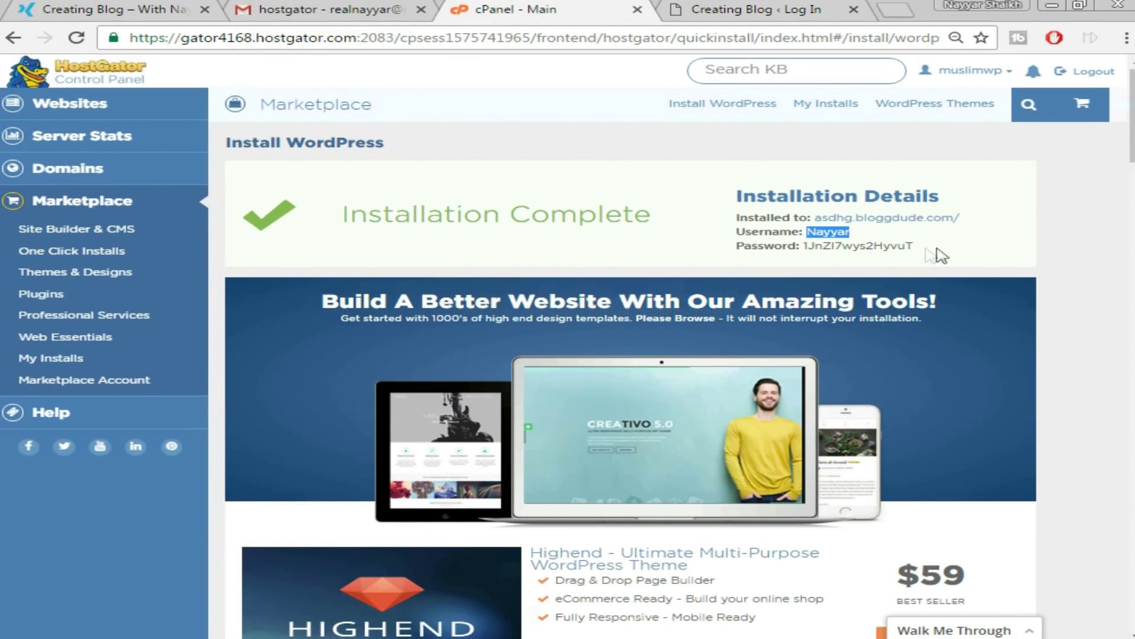
left_click_drag(926, 246, 804, 248)
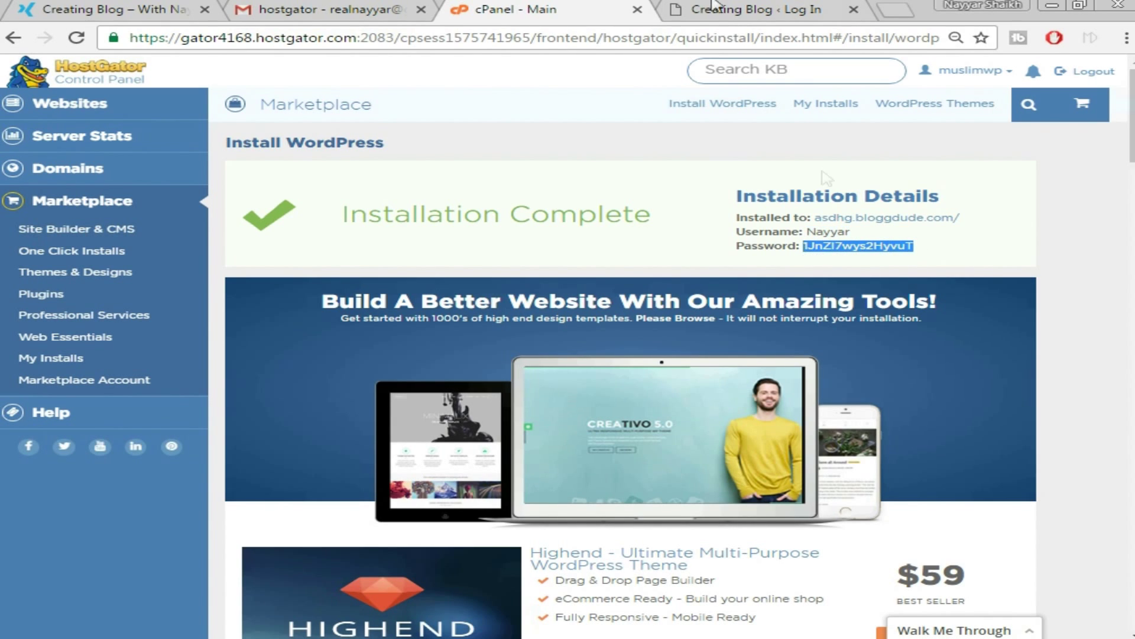
right_click(870, 245)
left_click(813, 253)
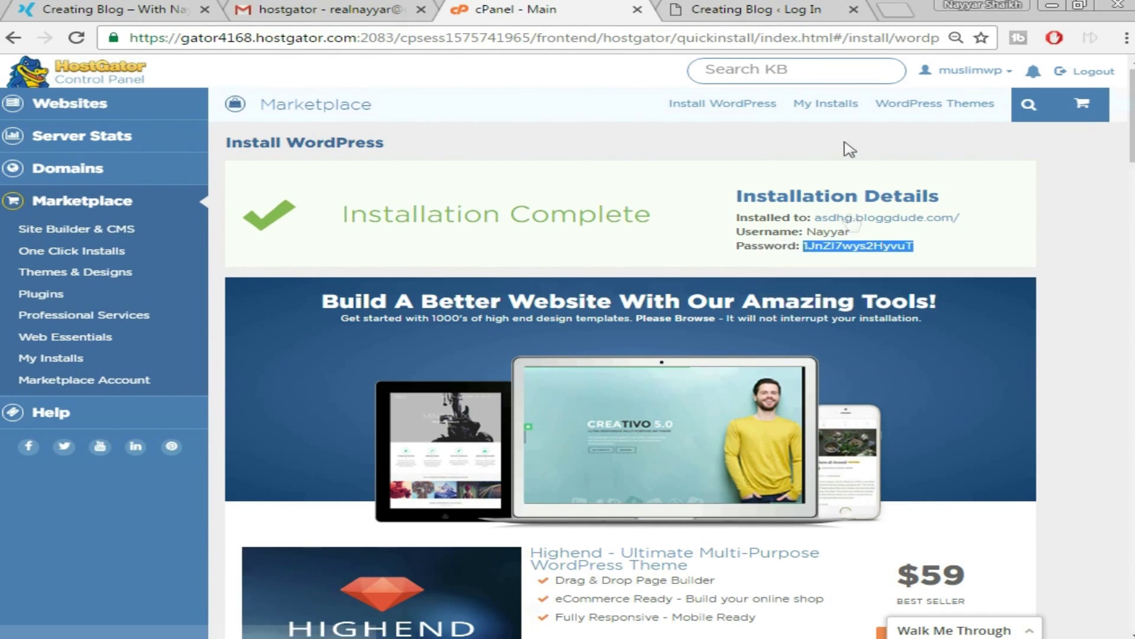
left_click(762, 9)
left_click(573, 358)
right_click(576, 361)
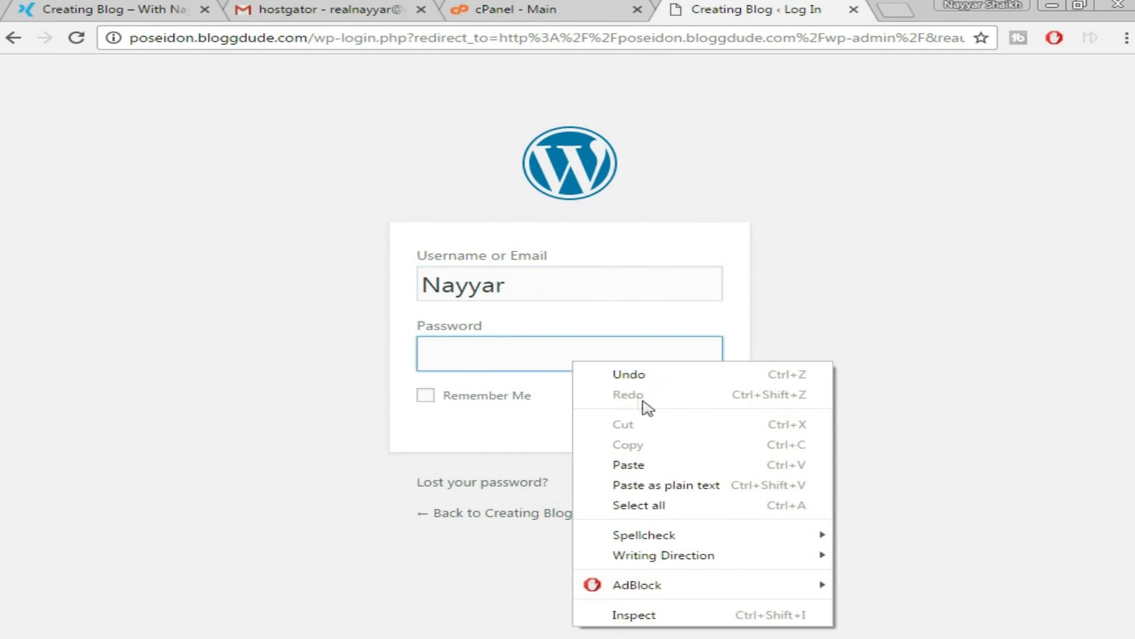
left_click(647, 471)
left_click(707, 408)
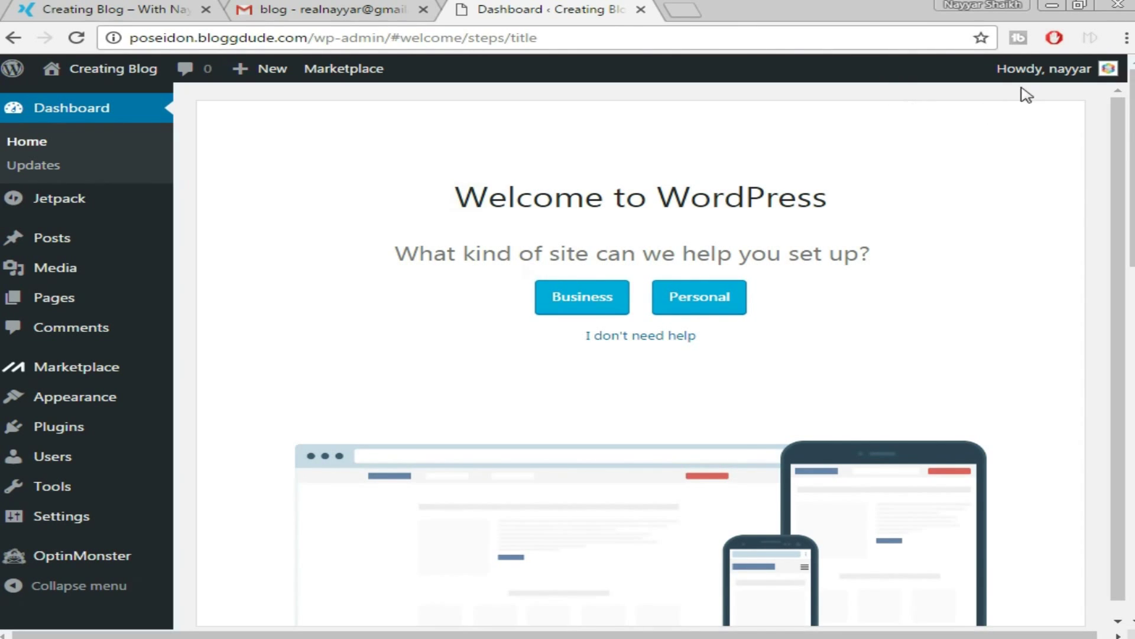
- Open the admin's Edit My Profile page and generate a new password
mouse_move(1068, 72)
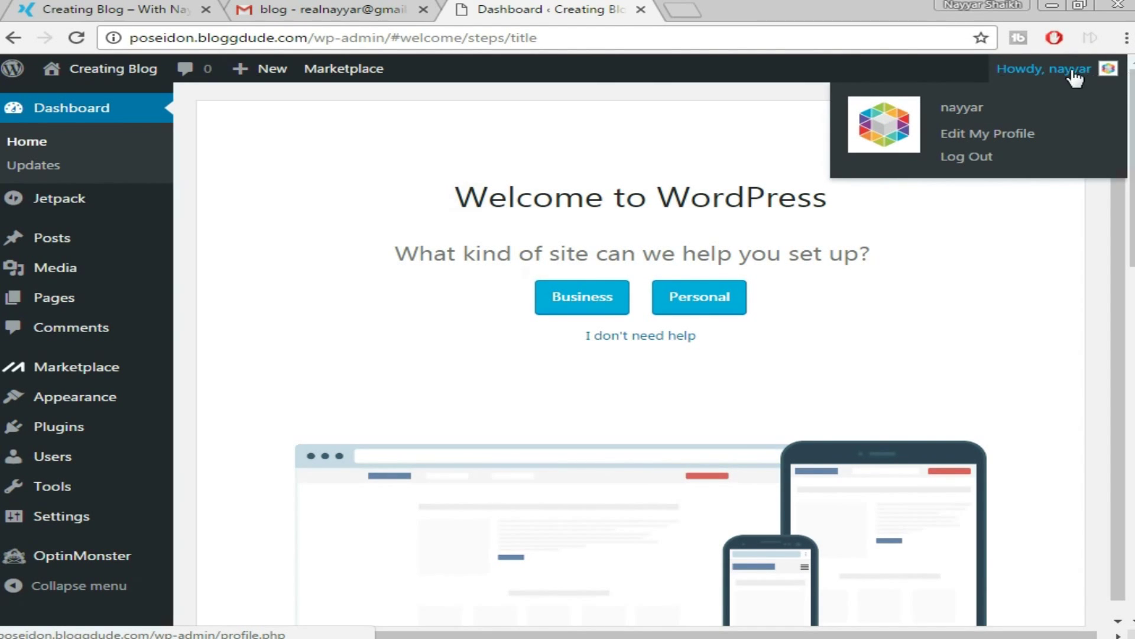
left_click(1001, 140)
scroll(981, 246, "down", 10)
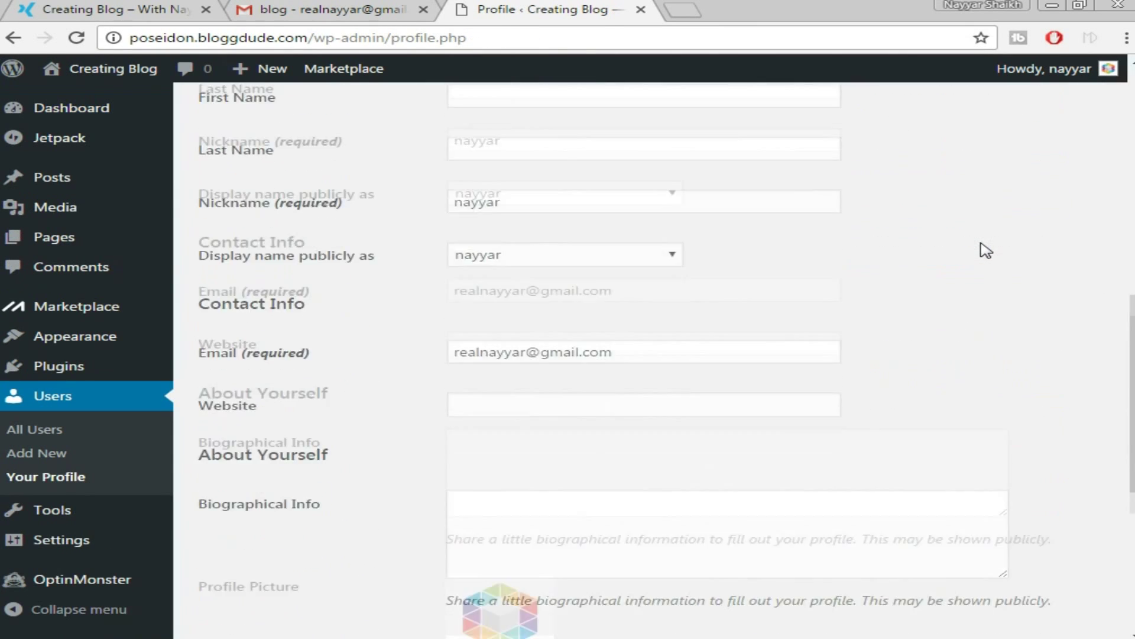
scroll(981, 246, "down", 7)
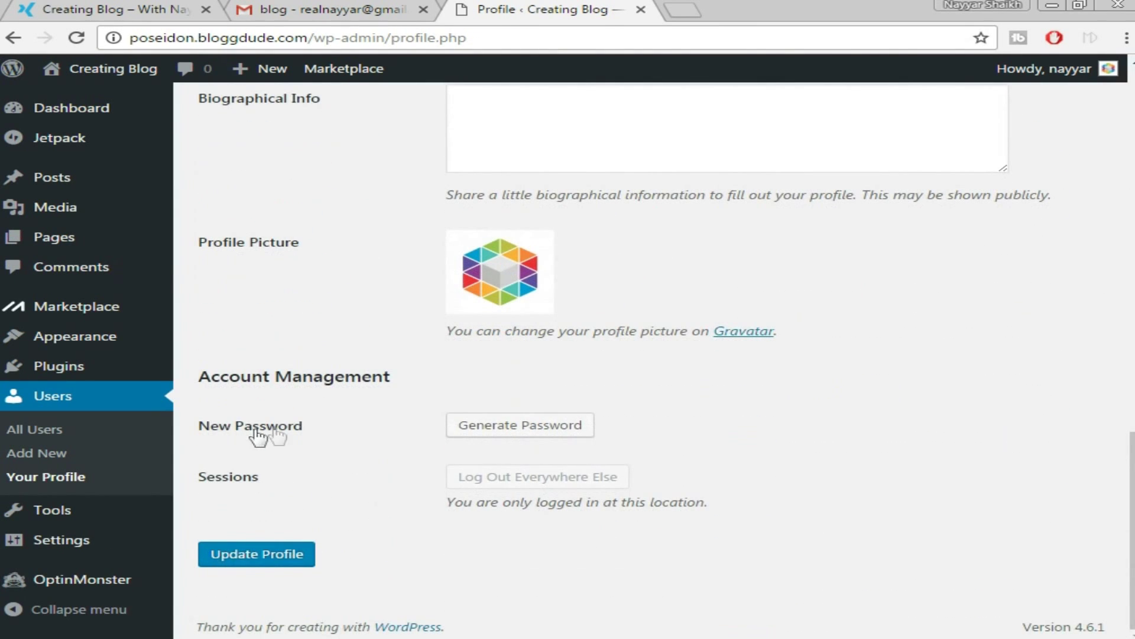
left_click(552, 426)
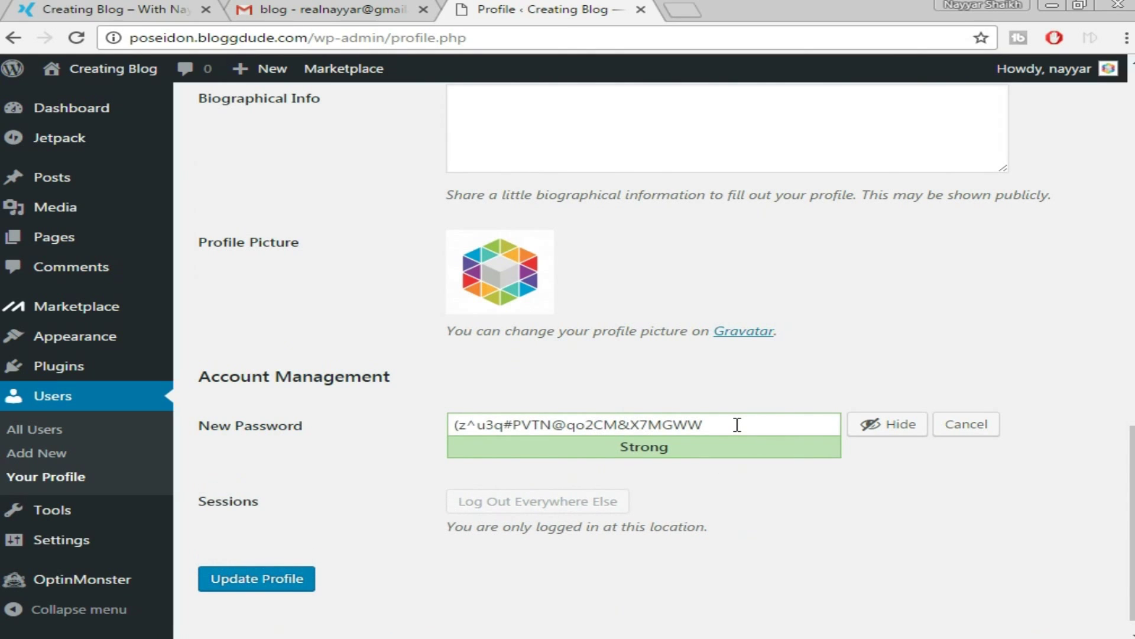
- Replace the generated password with a very weak typed one and confirm weak-password use
double_click(737, 424)
triple_click(737, 424)
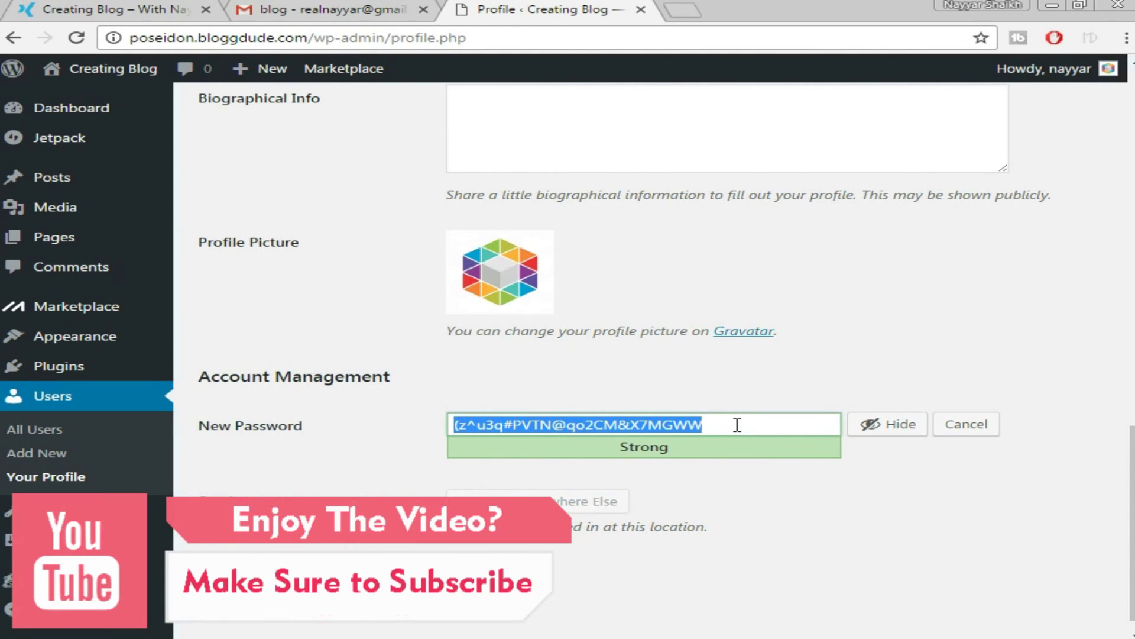
key("BackSpace")
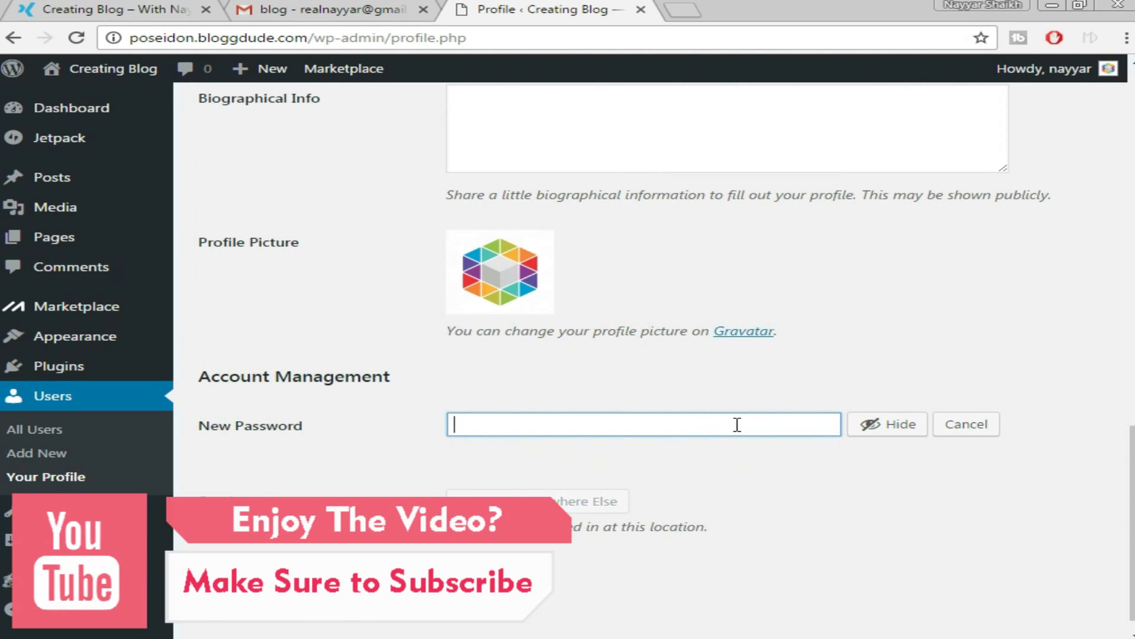
type("pass")
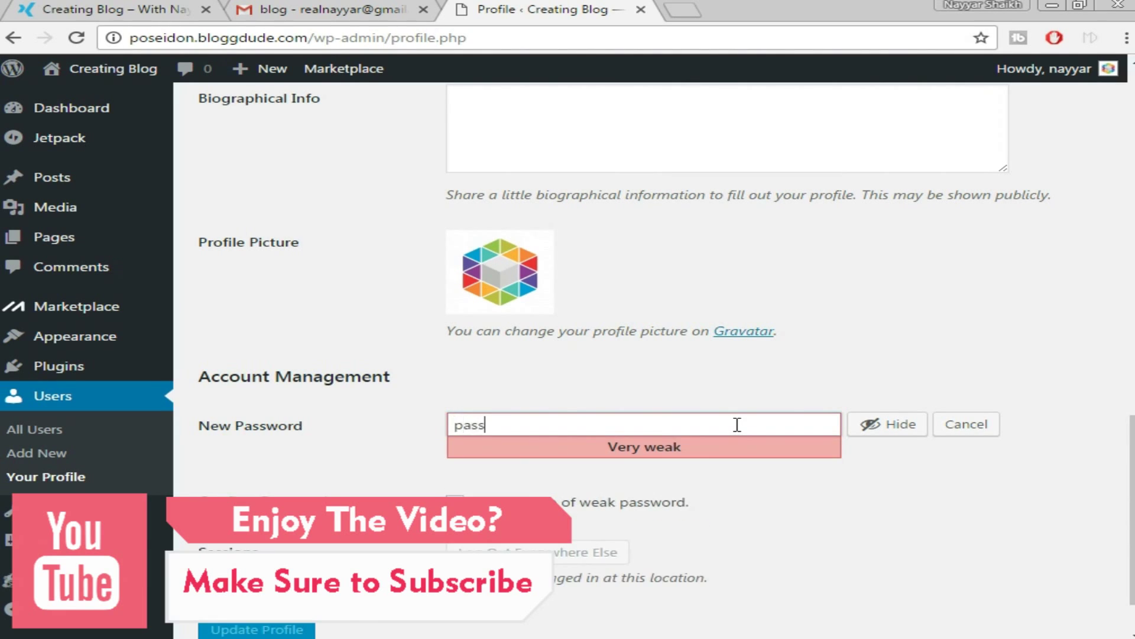
type("word")
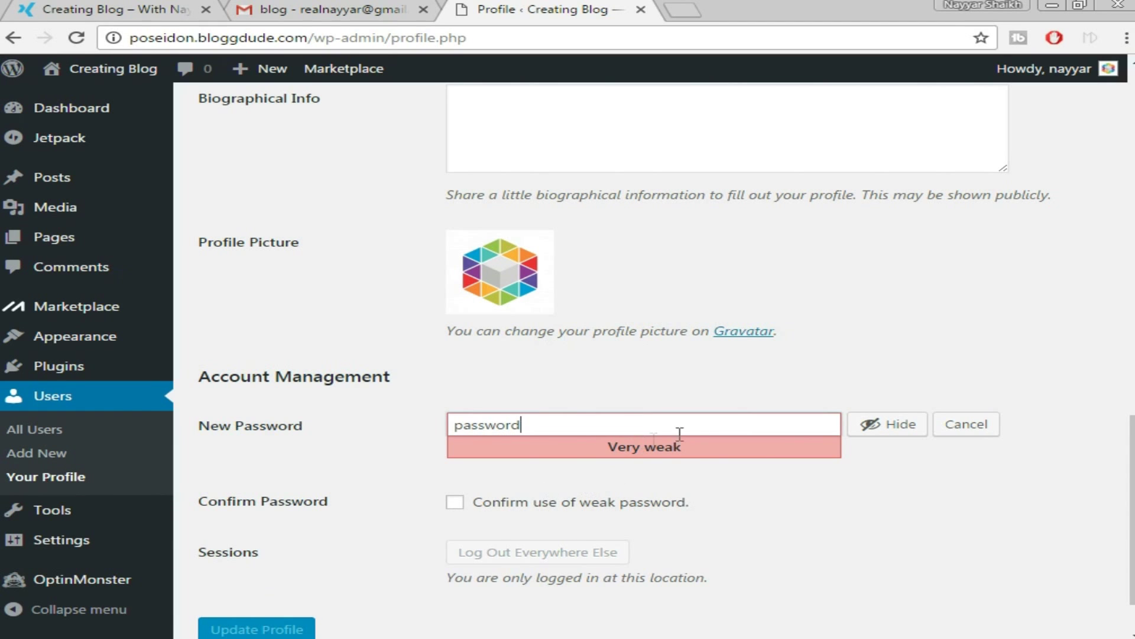
left_click(500, 509)
scroll(793, 477, "down", 1)
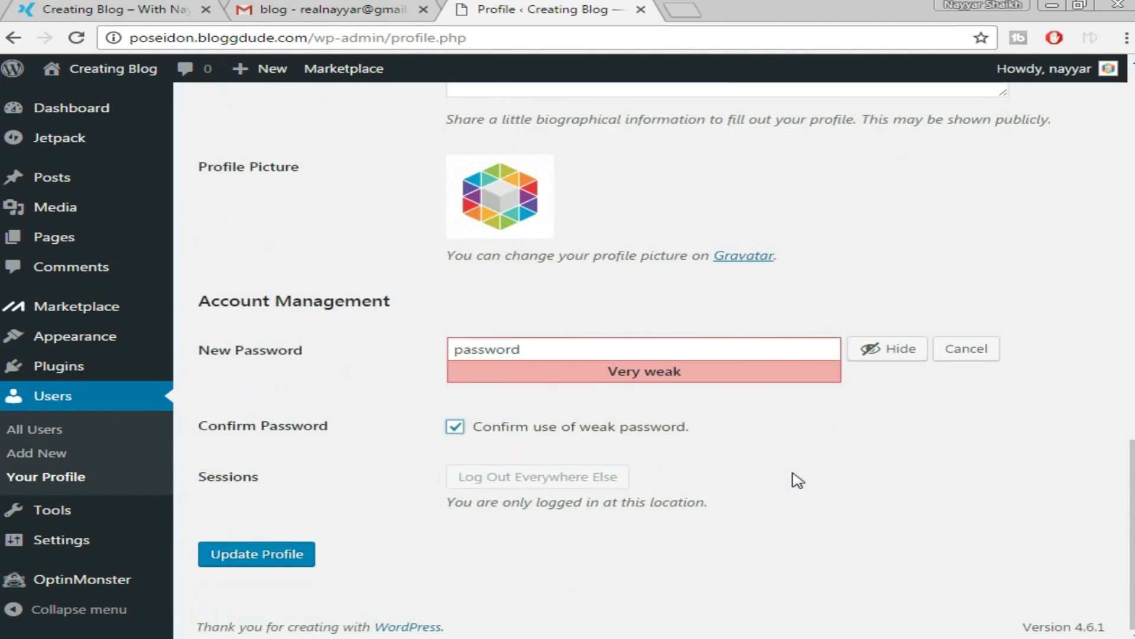
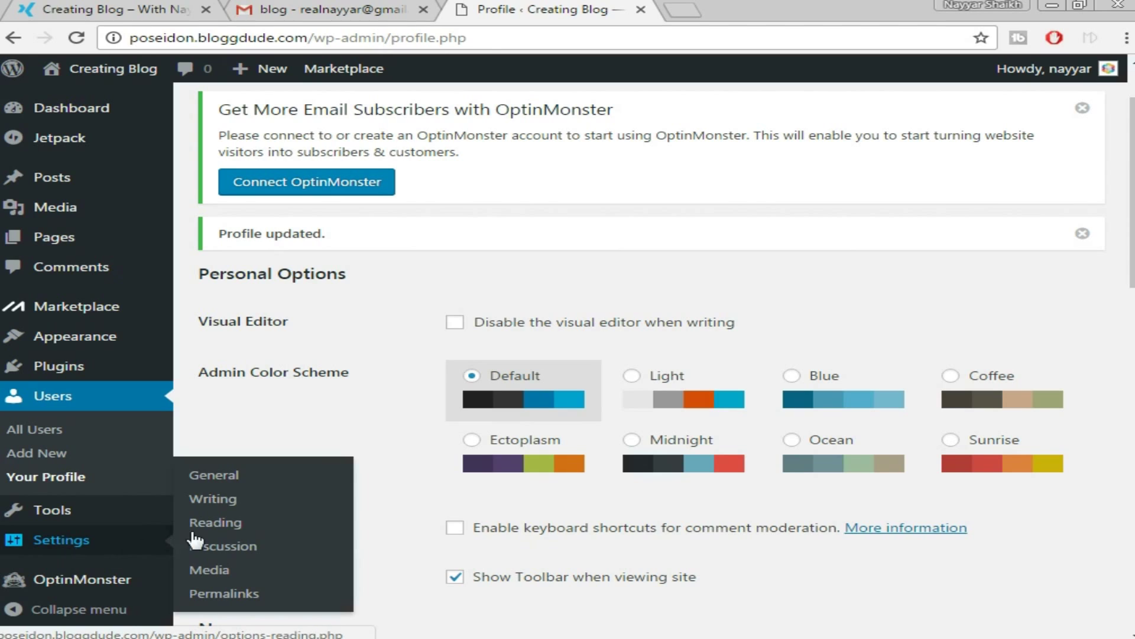
- Open the General Settings page, showing site title 'Creating Blog'
left_click(222, 480)
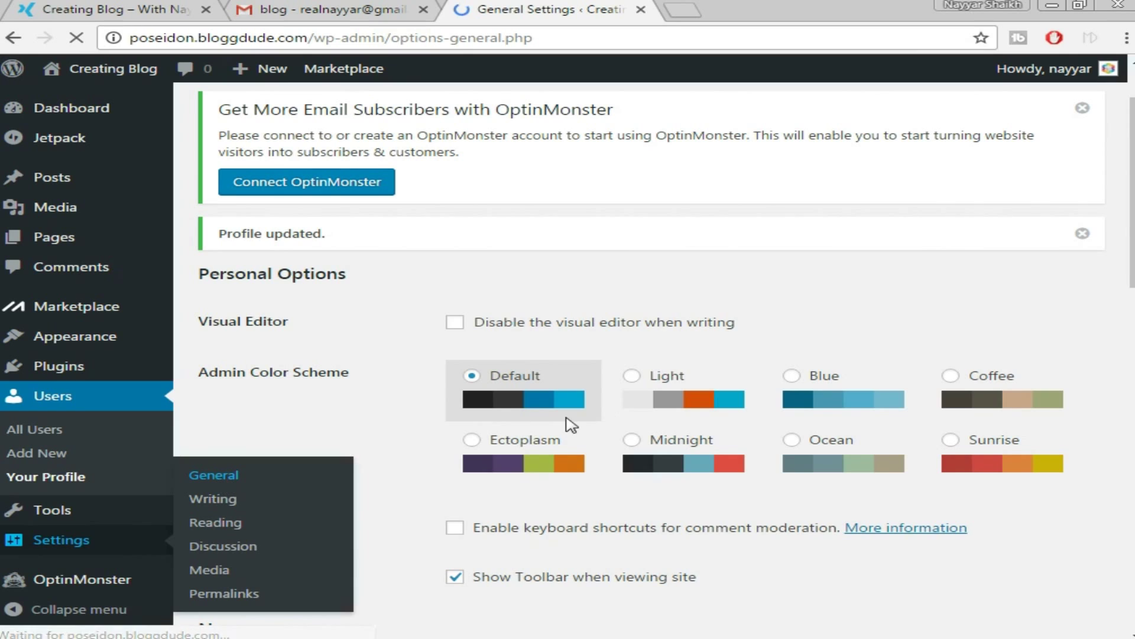
scroll(976, 305, "down", 2)
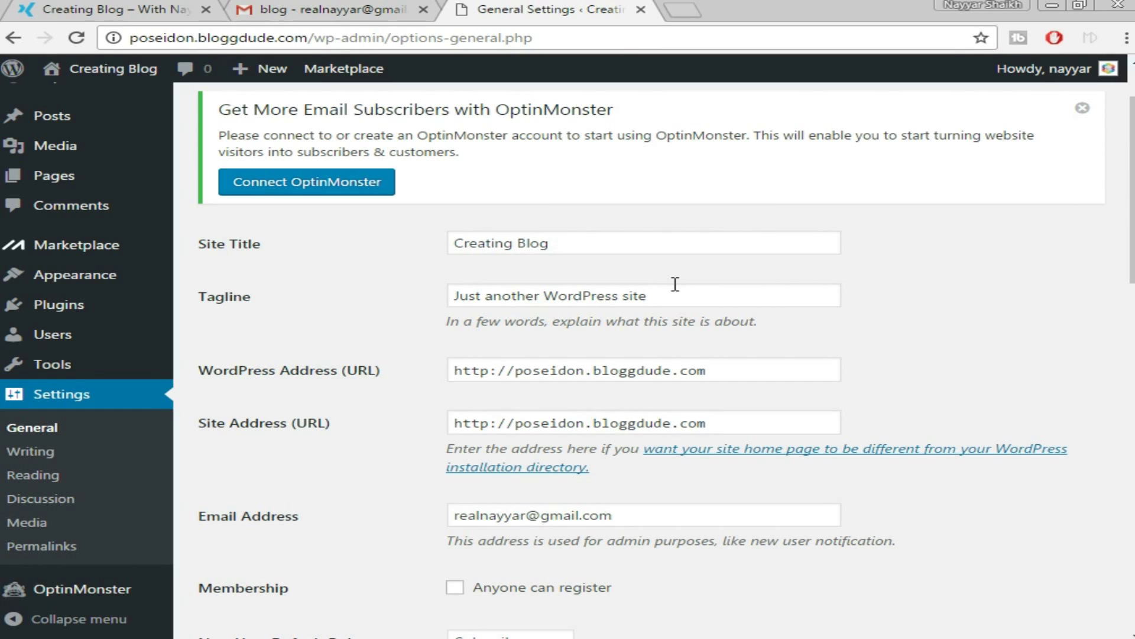
- Load the bloggdude.com homepage, 'BloggDude - A Guide For All The Bloggers', in a new tab
left_click(683, 9)
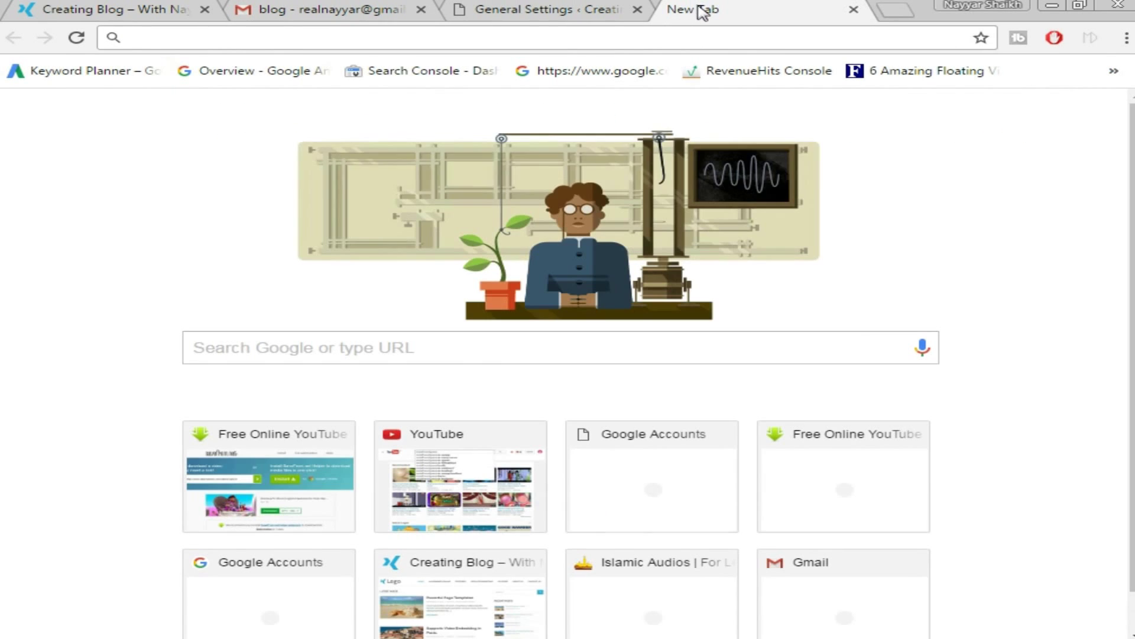
type("bl")
key("Return")
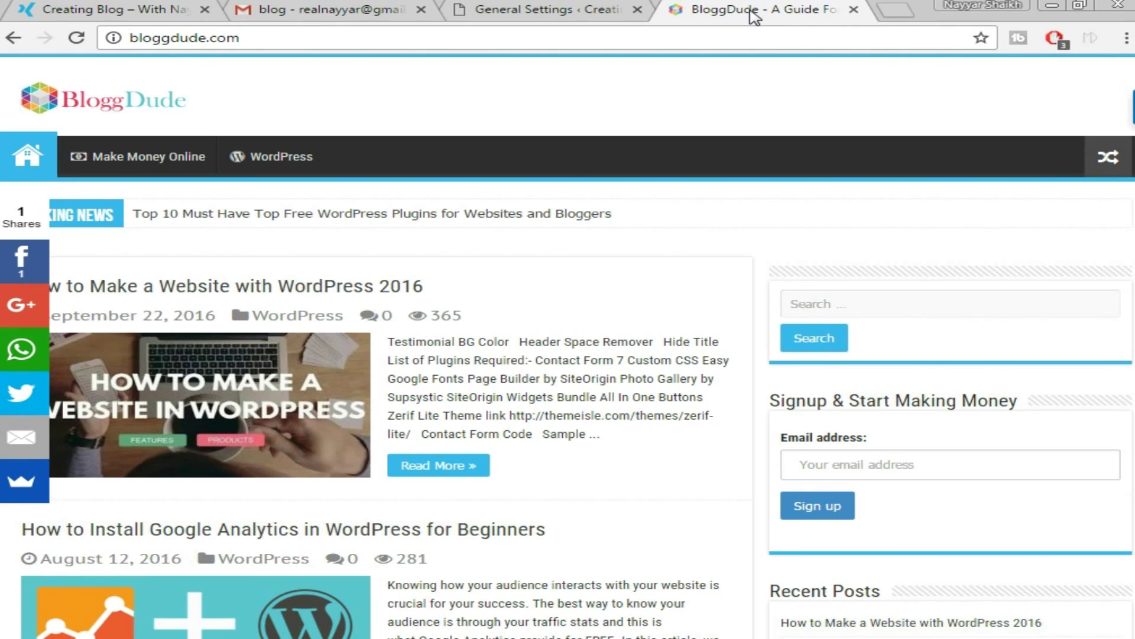
- Change the site title to 'BloggDude' and the tagline to 'Create a blog', then save
left_click(482, 8)
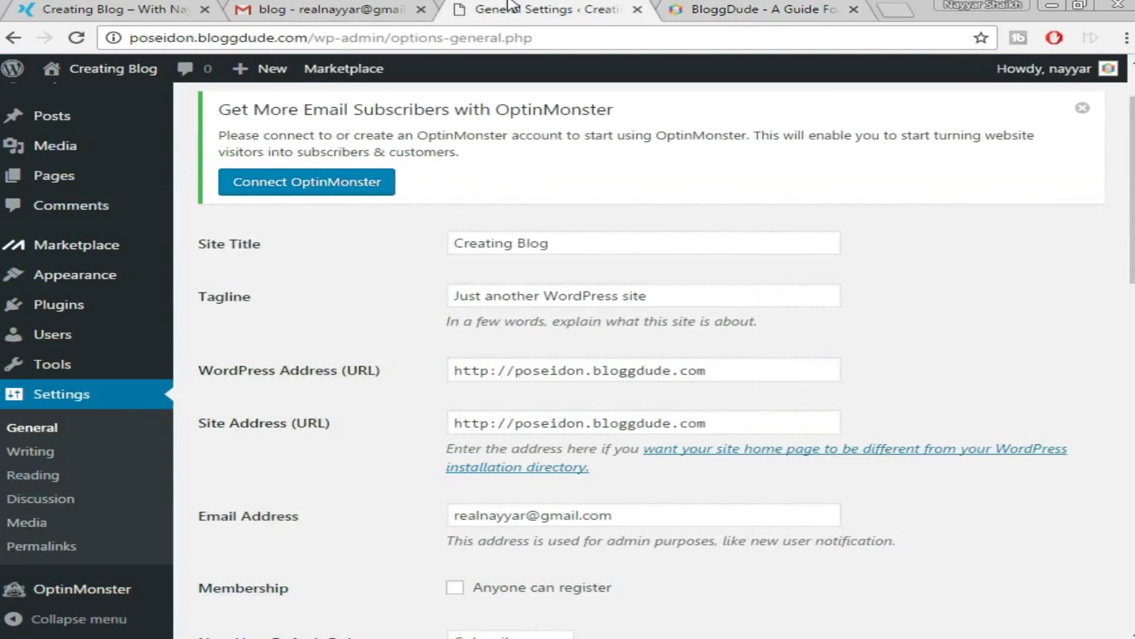
triple_click(560, 245)
type("BloggDude")
key("Tab")
type("Create a blog")
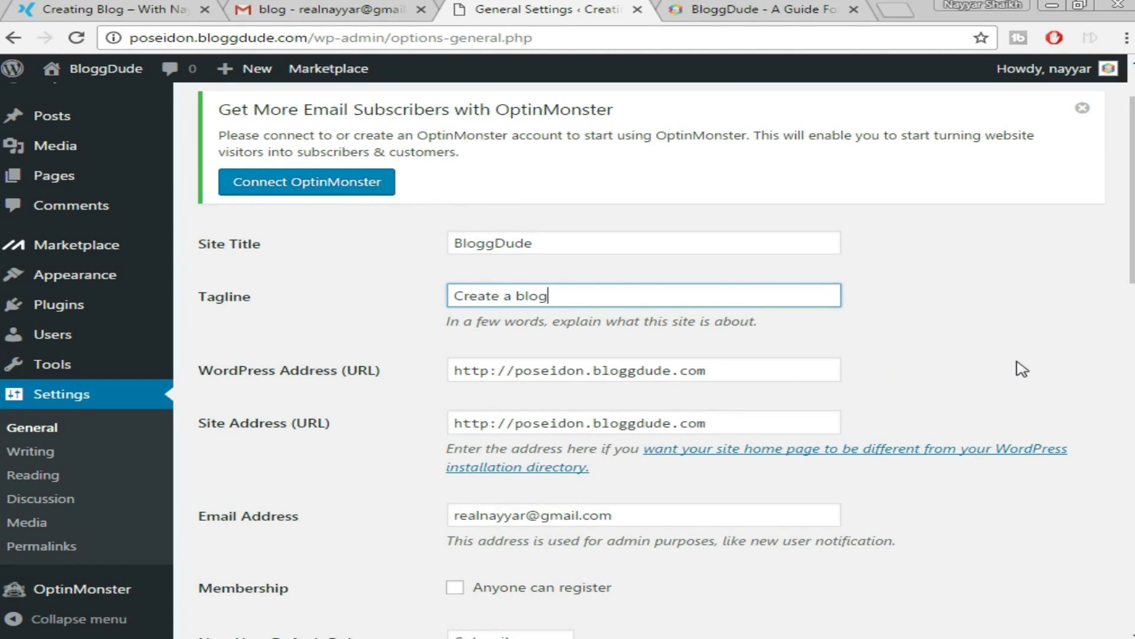
scroll(1039, 302, "down", 3)
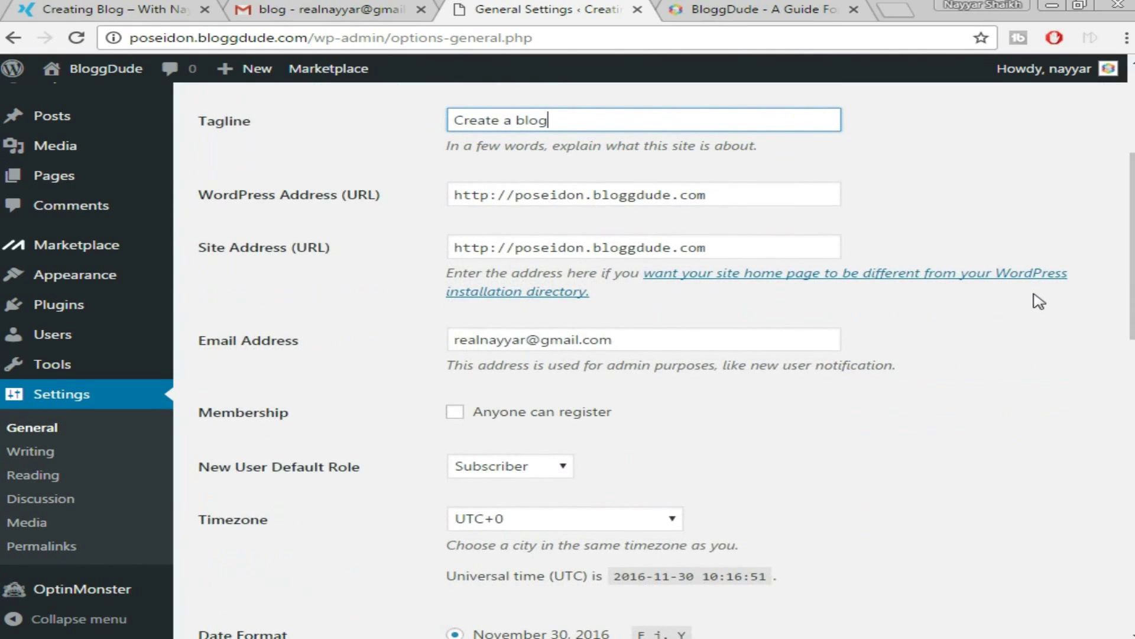
scroll(994, 329, "down", 8)
scroll(996, 329, "down", 7)
left_click(250, 560)
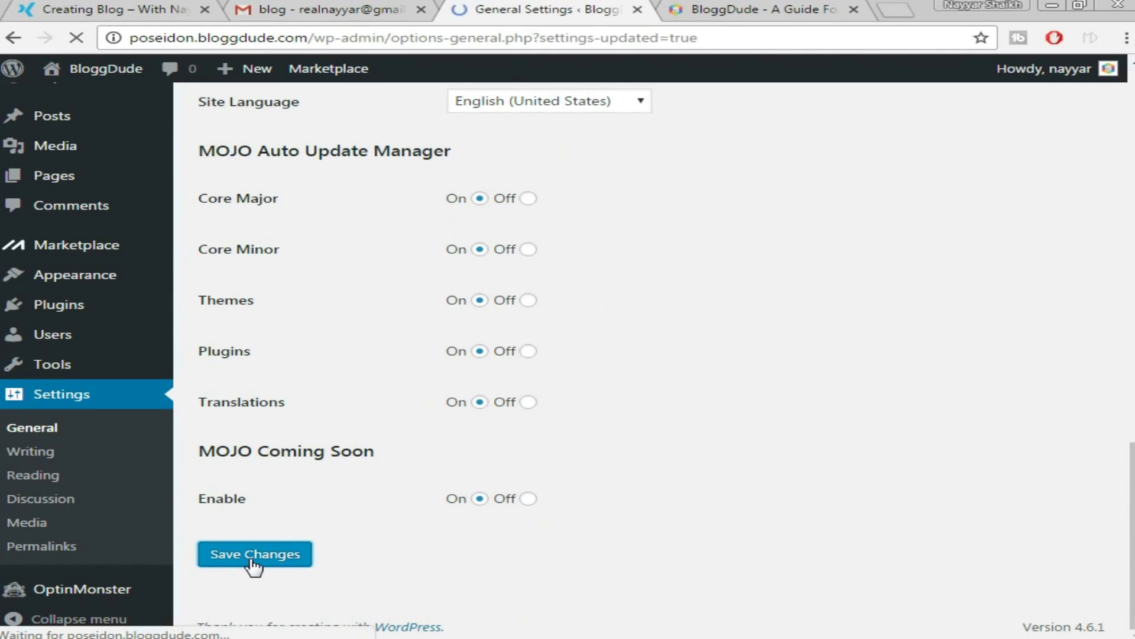
scroll(946, 326, "down", 3)
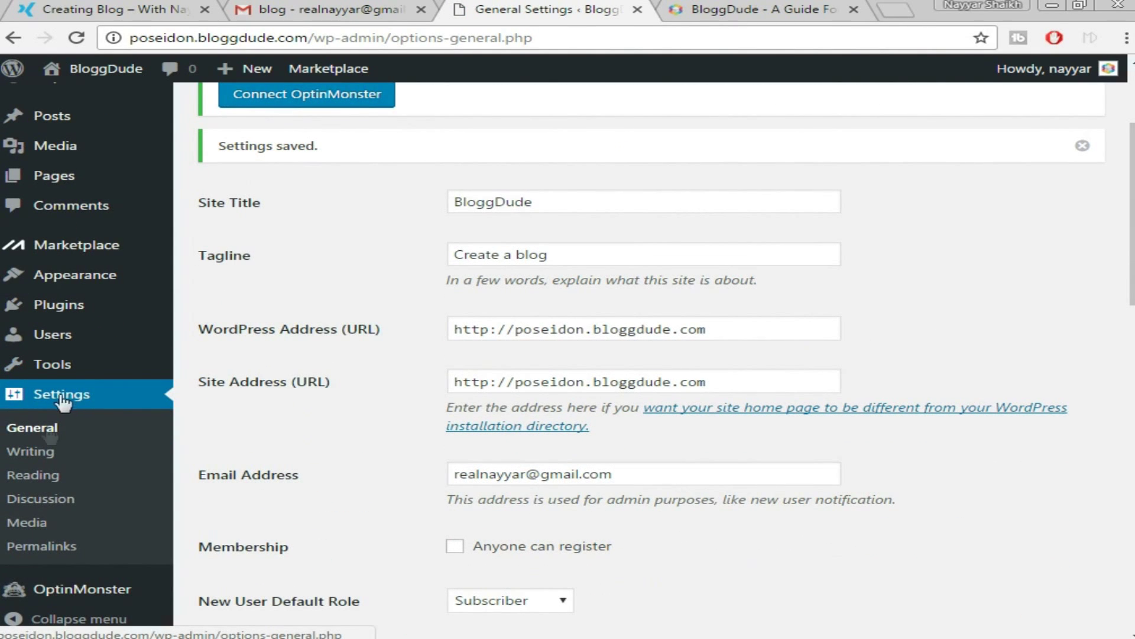
- Set the permalink structure to Post name and save the Permalink Settings
left_click(38, 548)
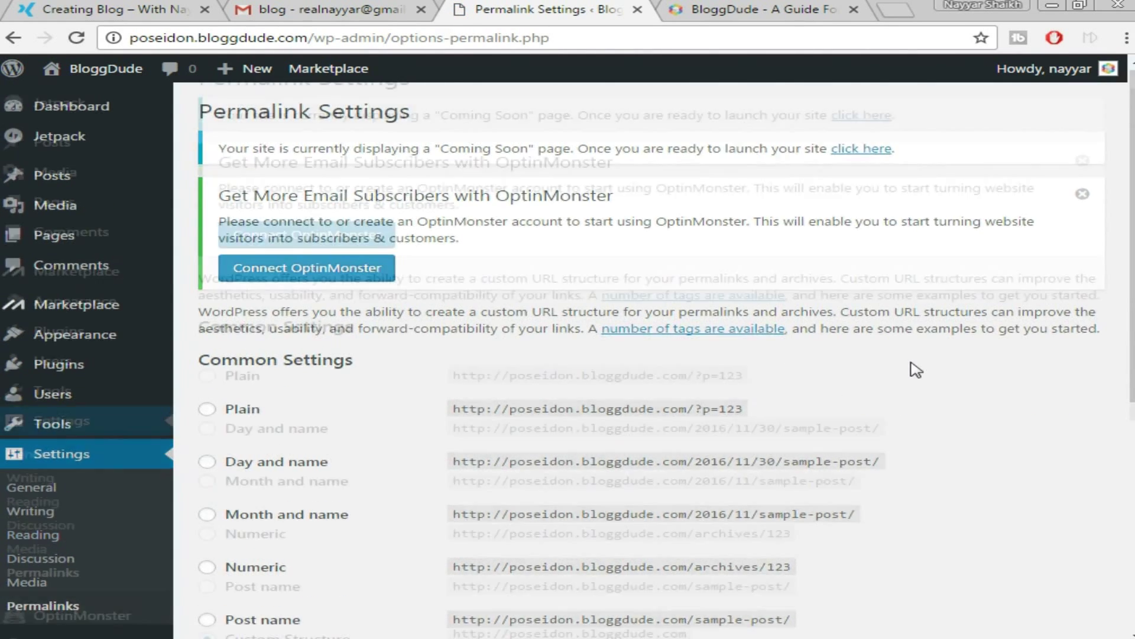
scroll(913, 367, "down", 5)
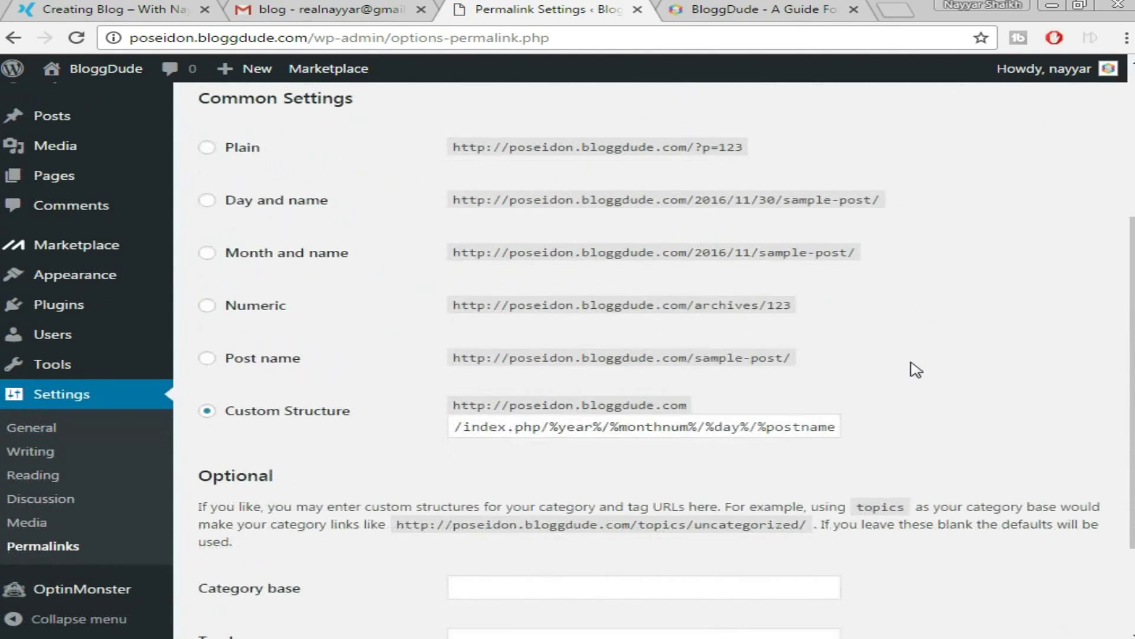
left_click(243, 362)
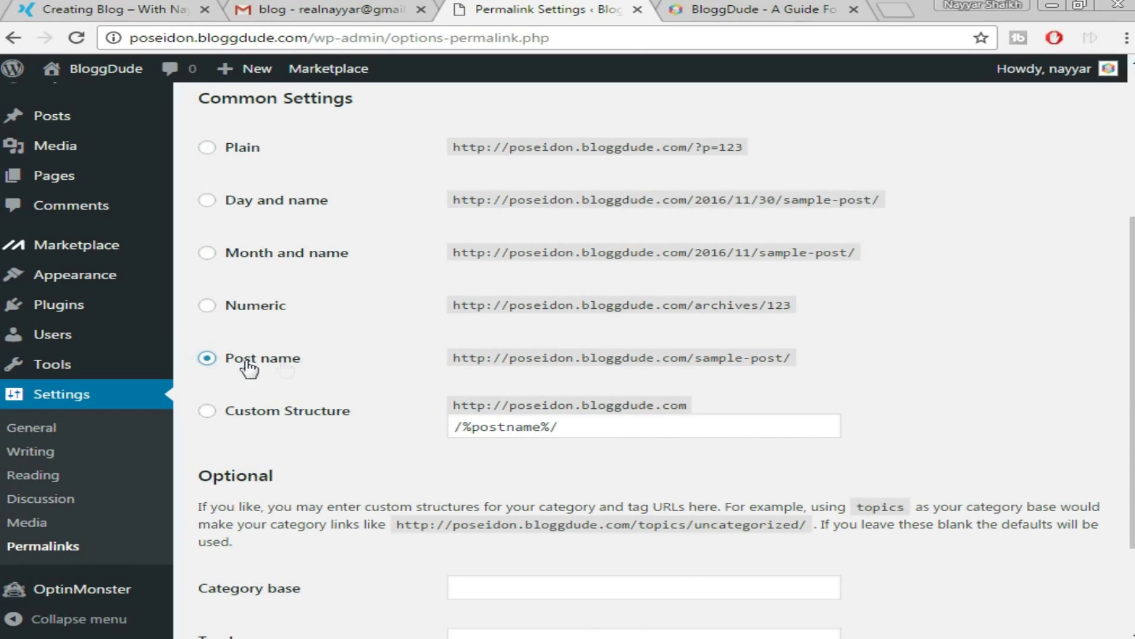
scroll(753, 329, "down", 3)
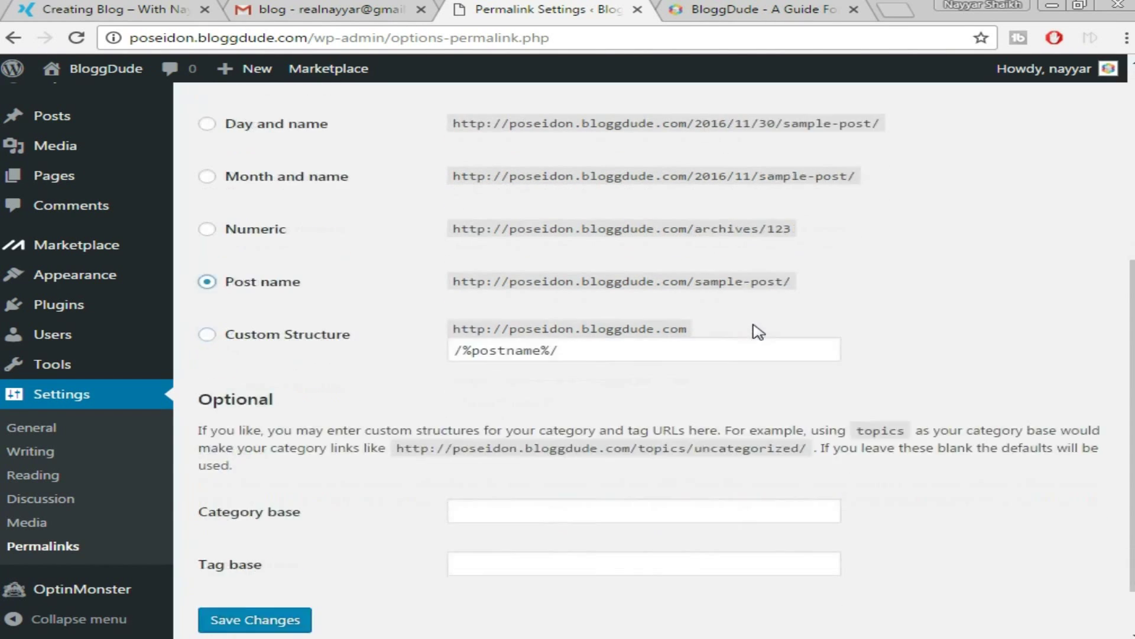
left_click(235, 556)
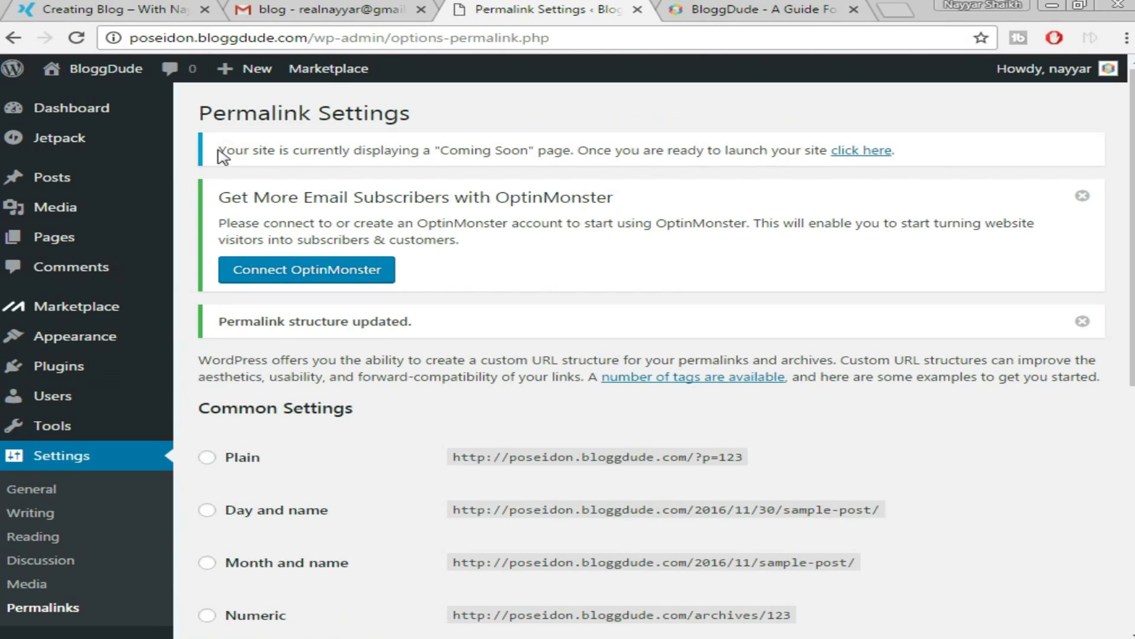
left_click_drag(217, 151, 908, 153)
left_click(890, 175)
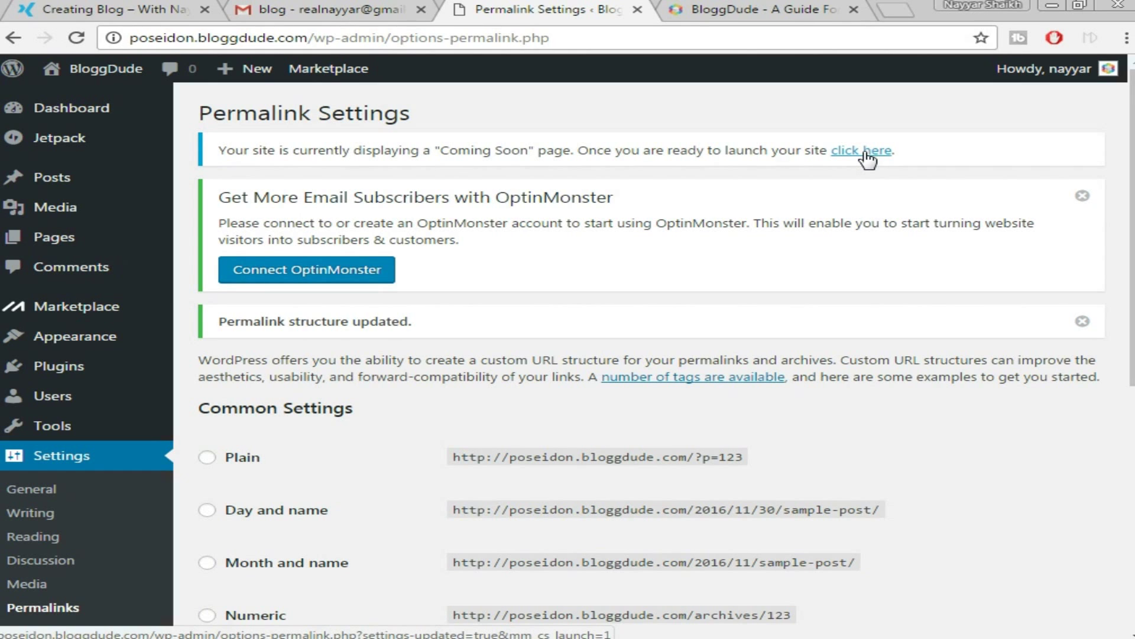
- Take the site out of Coming Soon mode and open its front page in a new tab
left_click(864, 152)
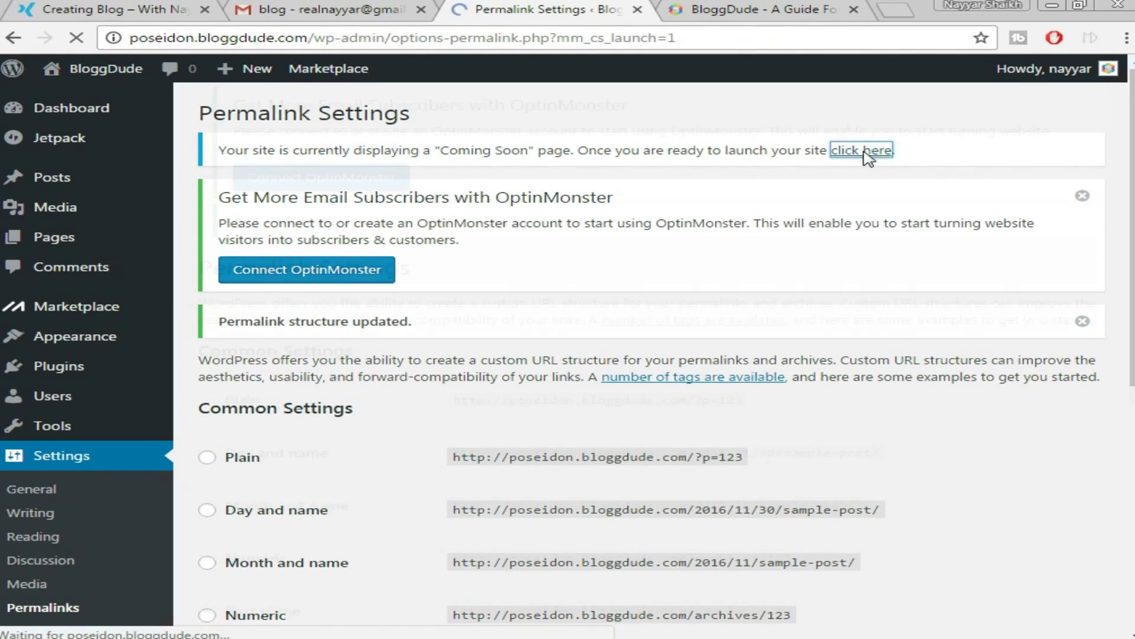
left_click(854, 10)
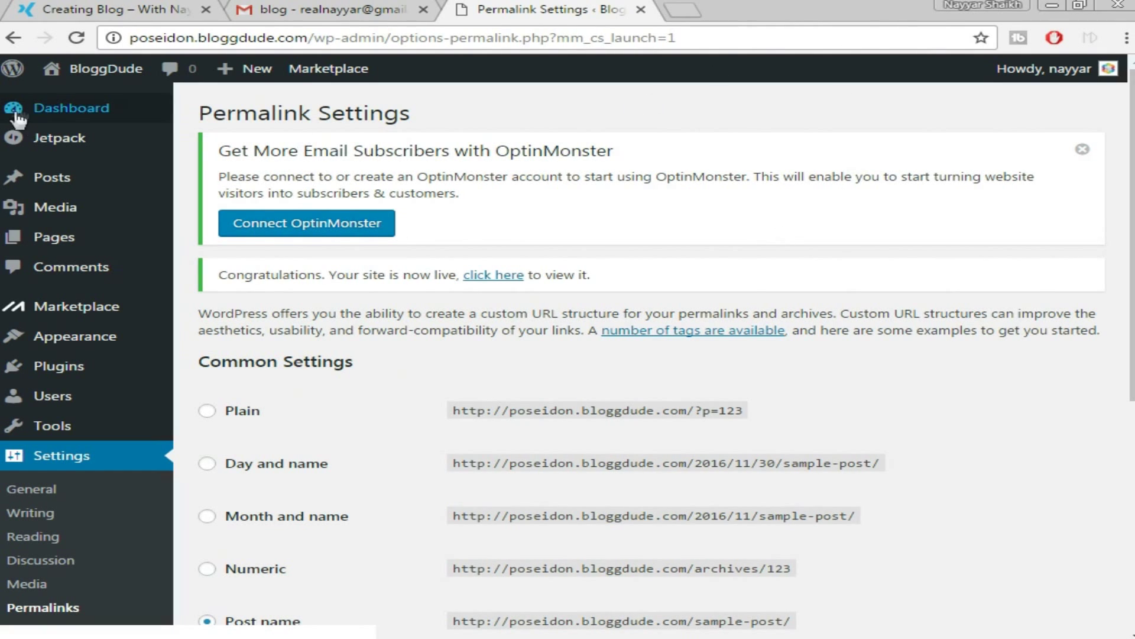
mouse_move(93, 87)
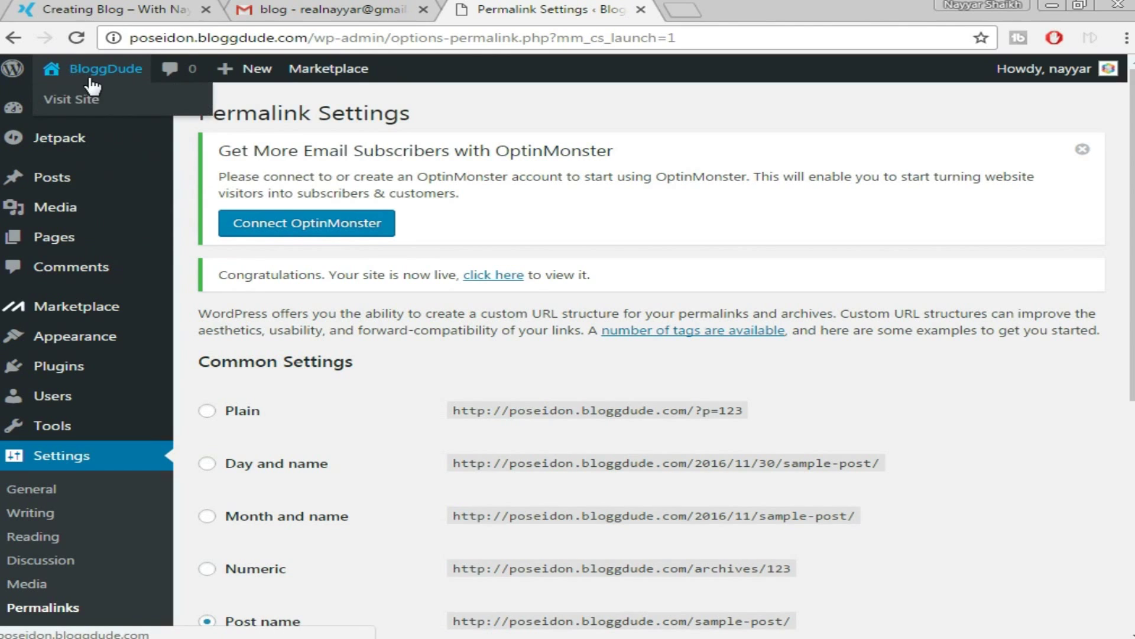
right_click(93, 96)
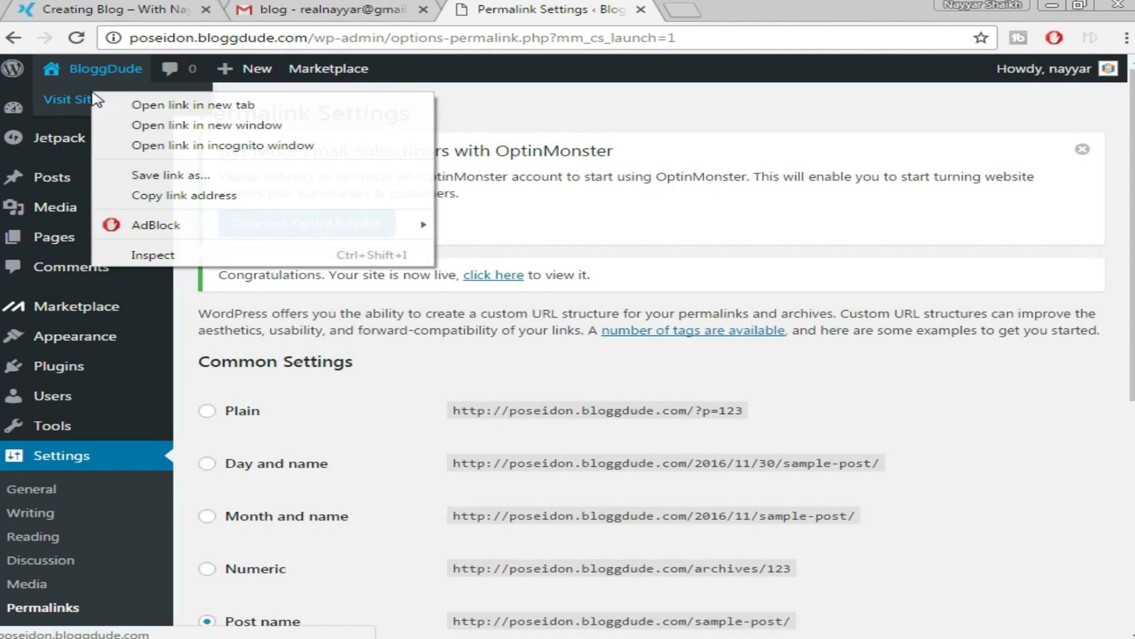
left_click(177, 104)
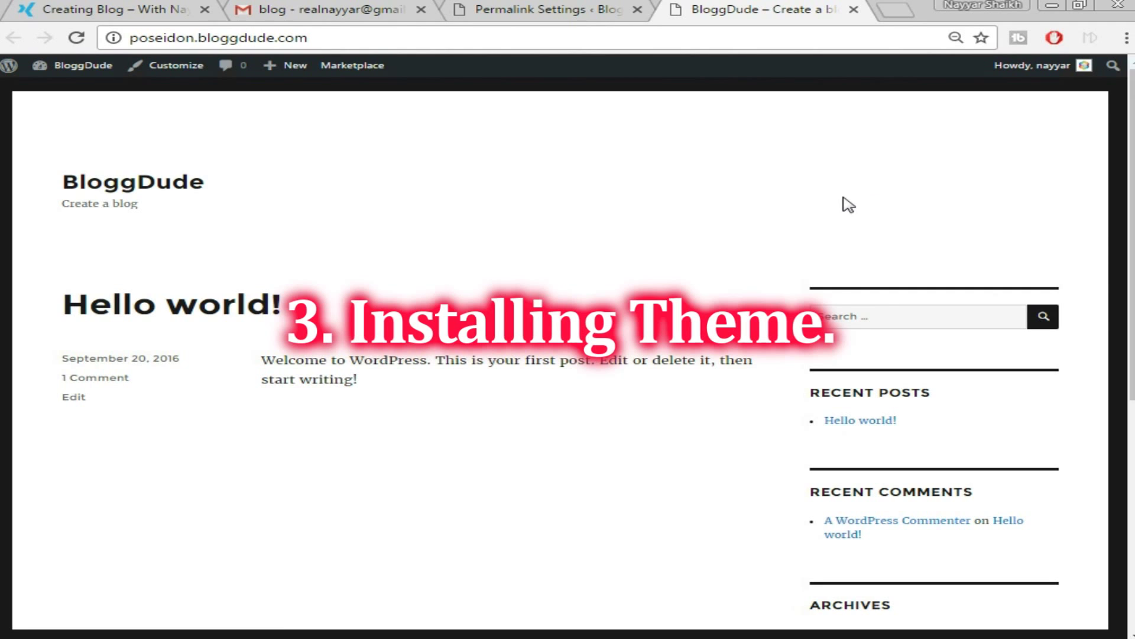
- Compare the live front page with the demo3 site, then return to Permalink Settings
left_click(118, 7)
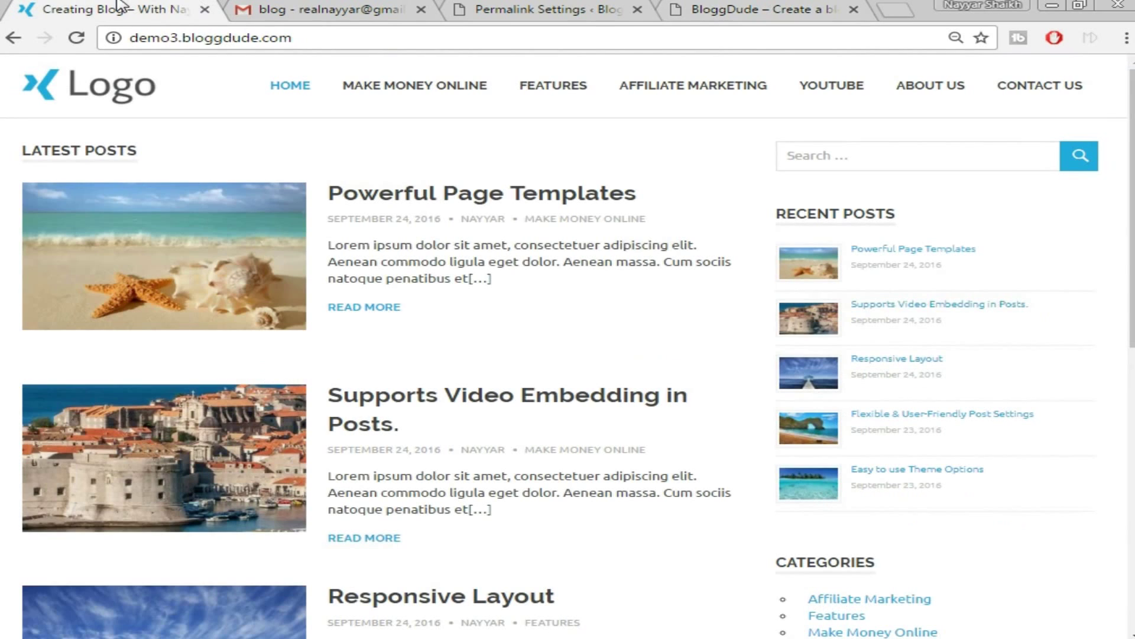
left_click(752, 8)
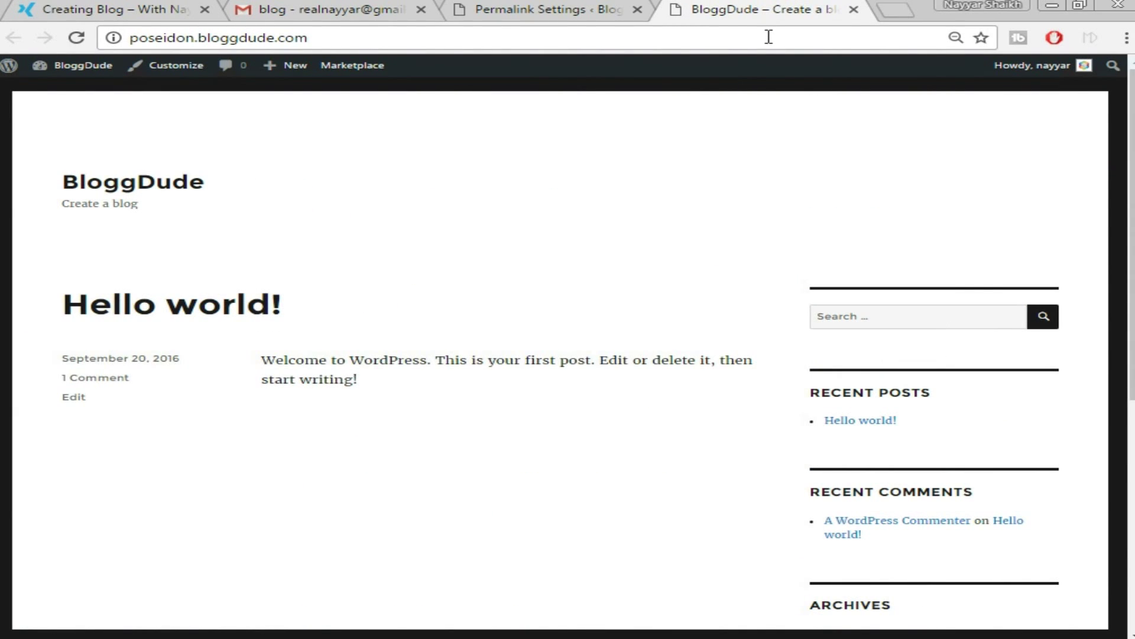
left_click(488, 9)
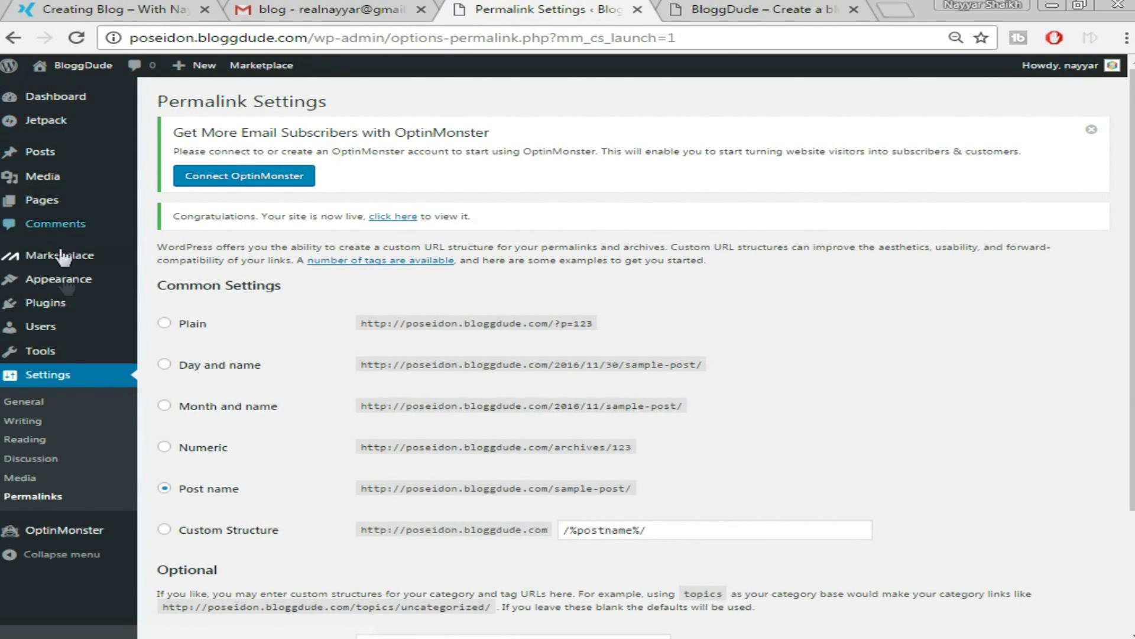
mouse_move(58, 287)
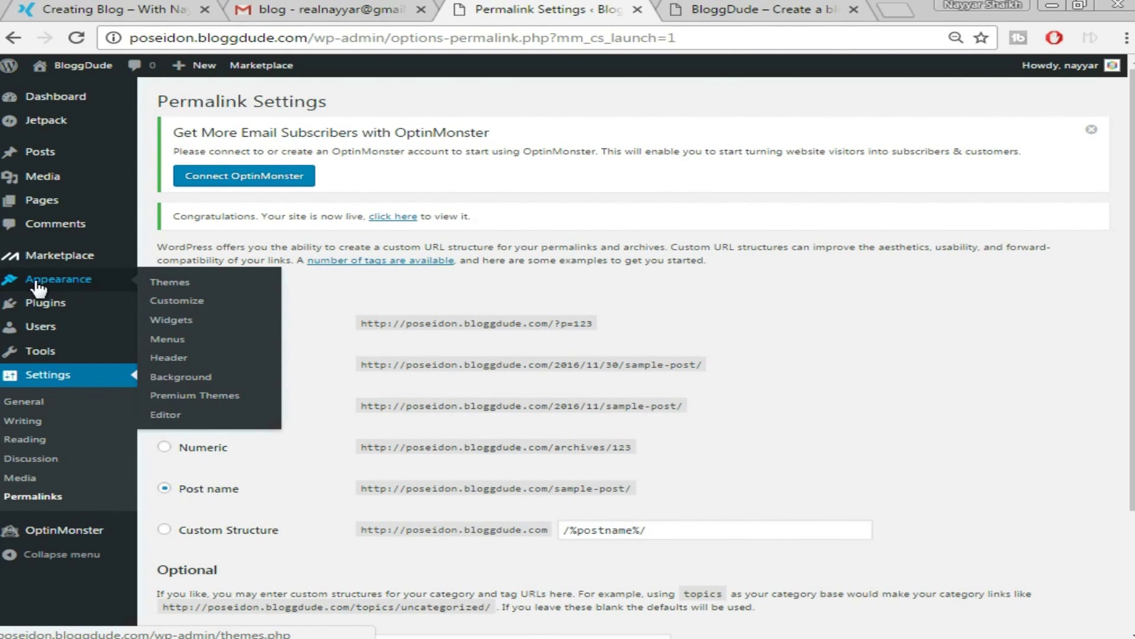
- Search the theme directory for 'poseidon', then install and activate the Poseidon theme
left_click(172, 286)
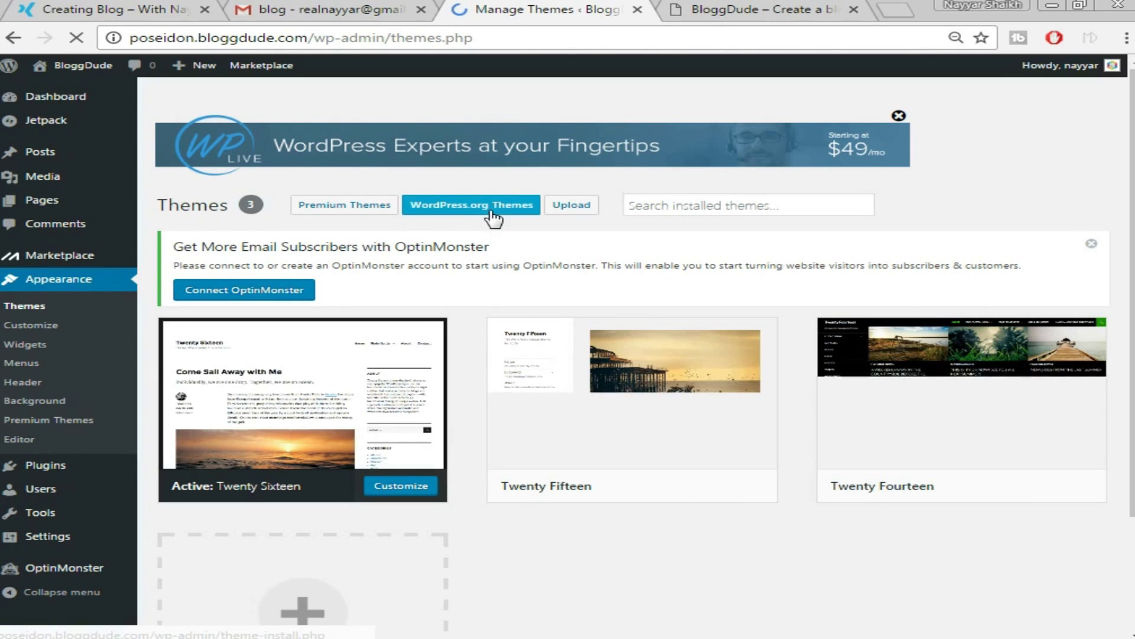
left_click(462, 208)
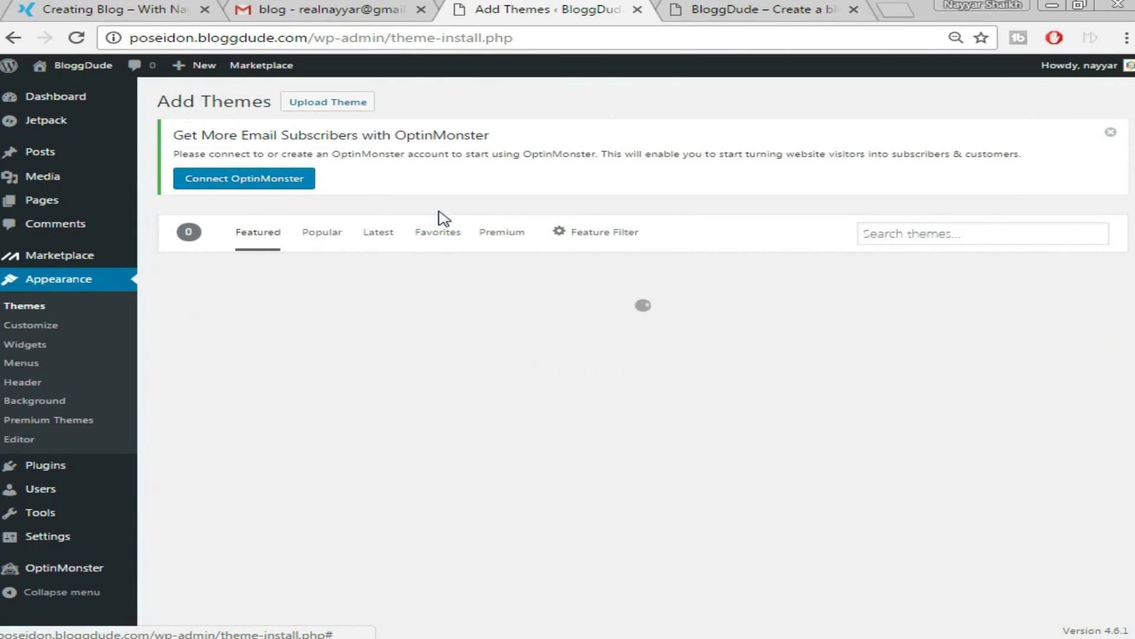
left_click(989, 239)
type("poseidon")
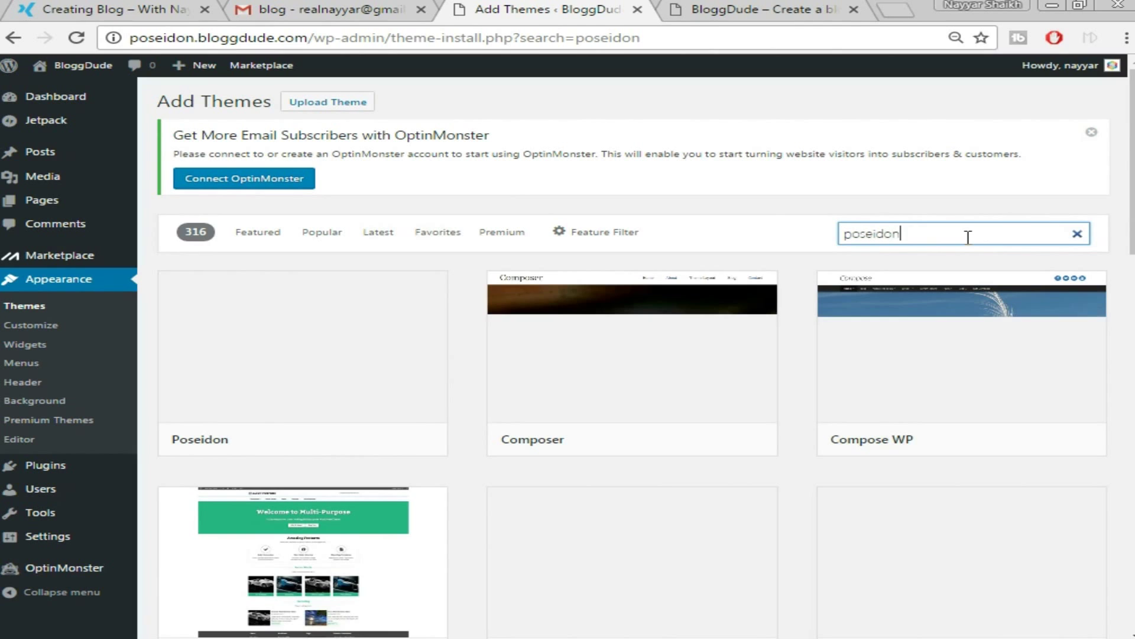
mouse_move(325, 379)
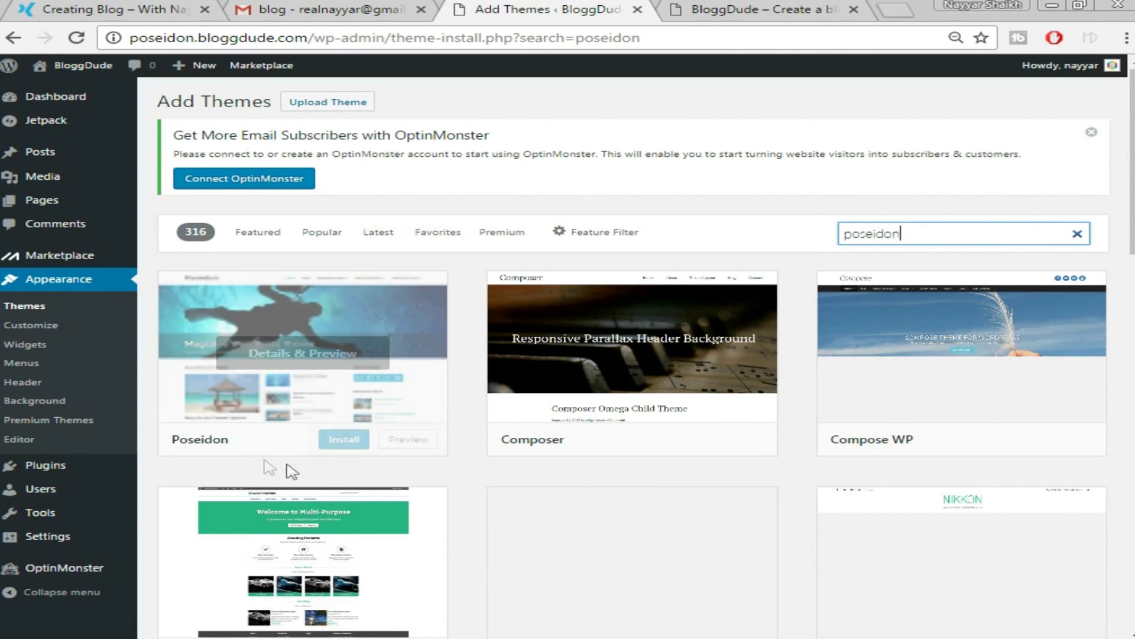
left_click(347, 441)
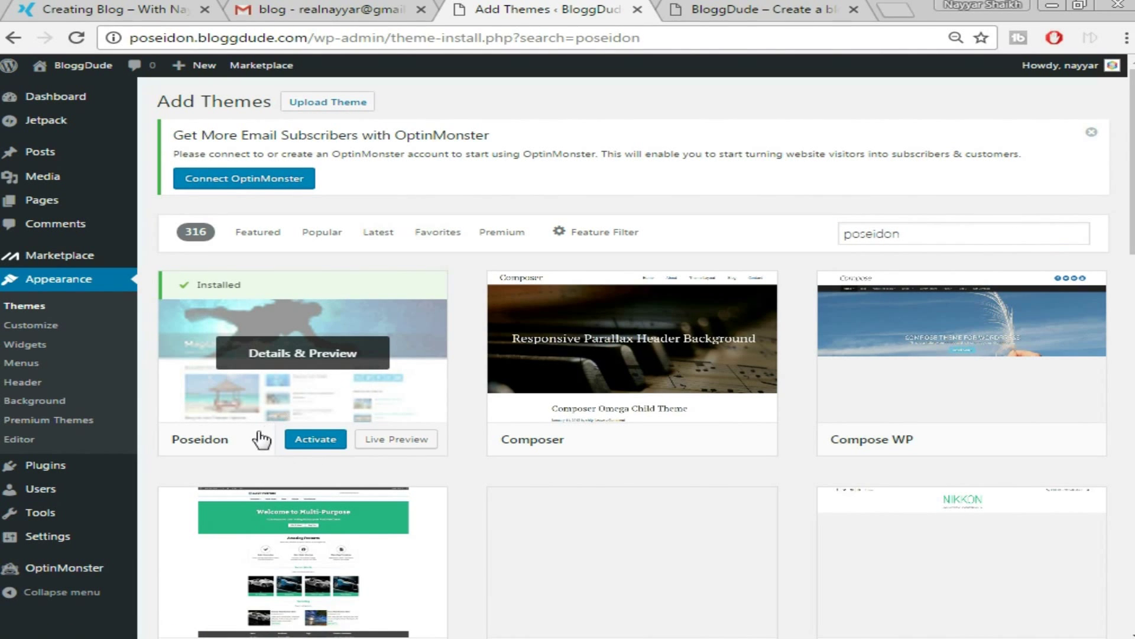
left_click(315, 440)
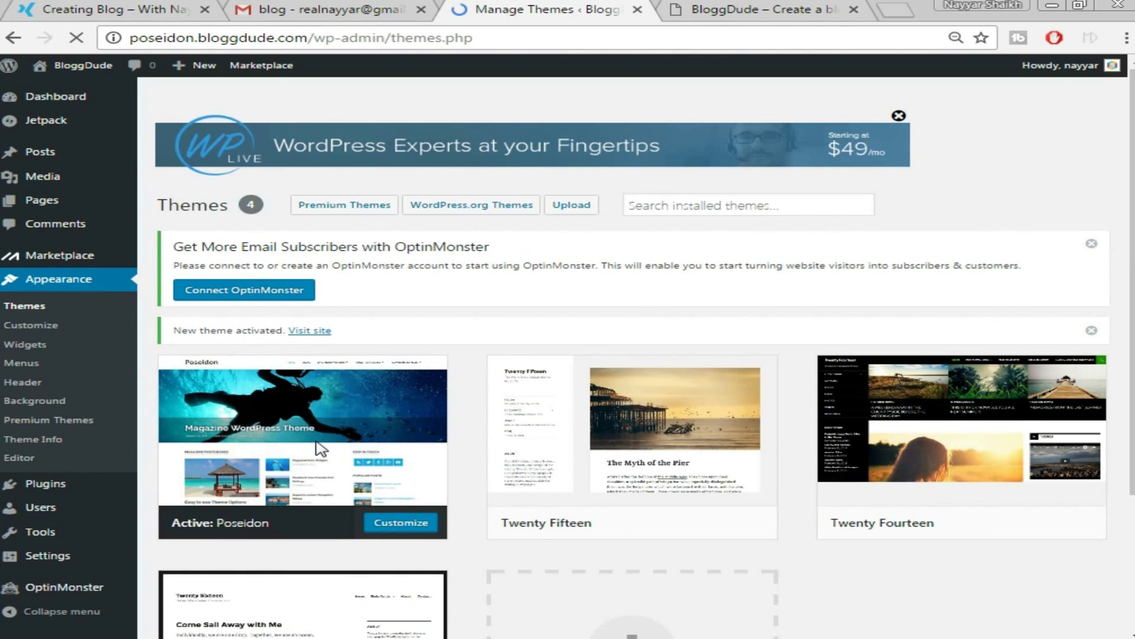
- Reload the live BloggDude front page in Poseidon, compare it with the demo, and return to Themes
left_click(755, 8)
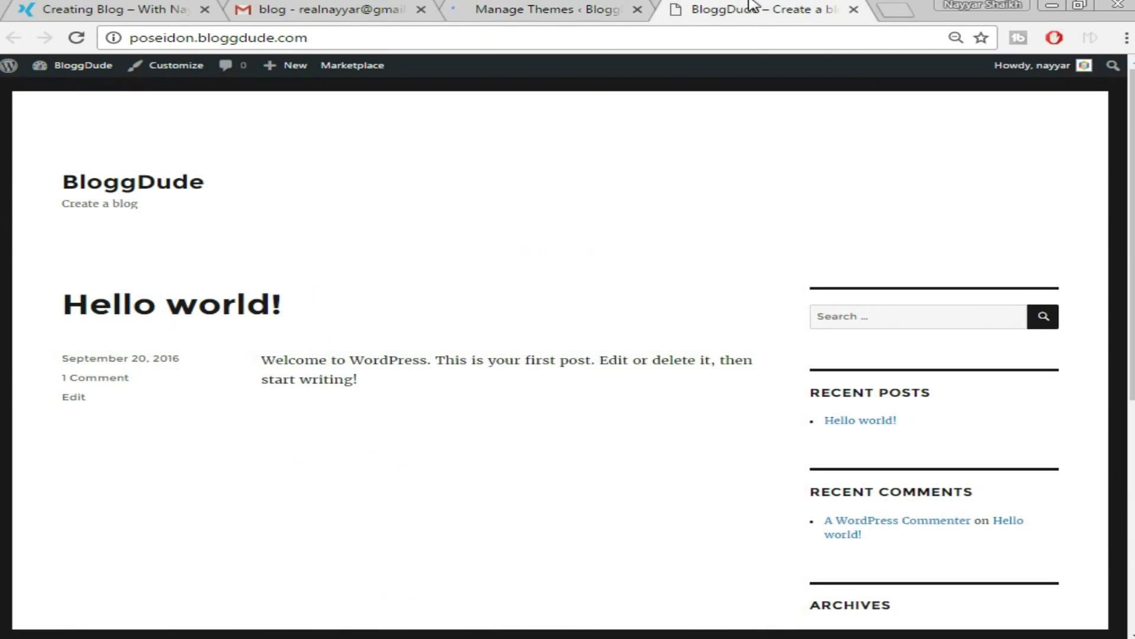
left_click(758, 37)
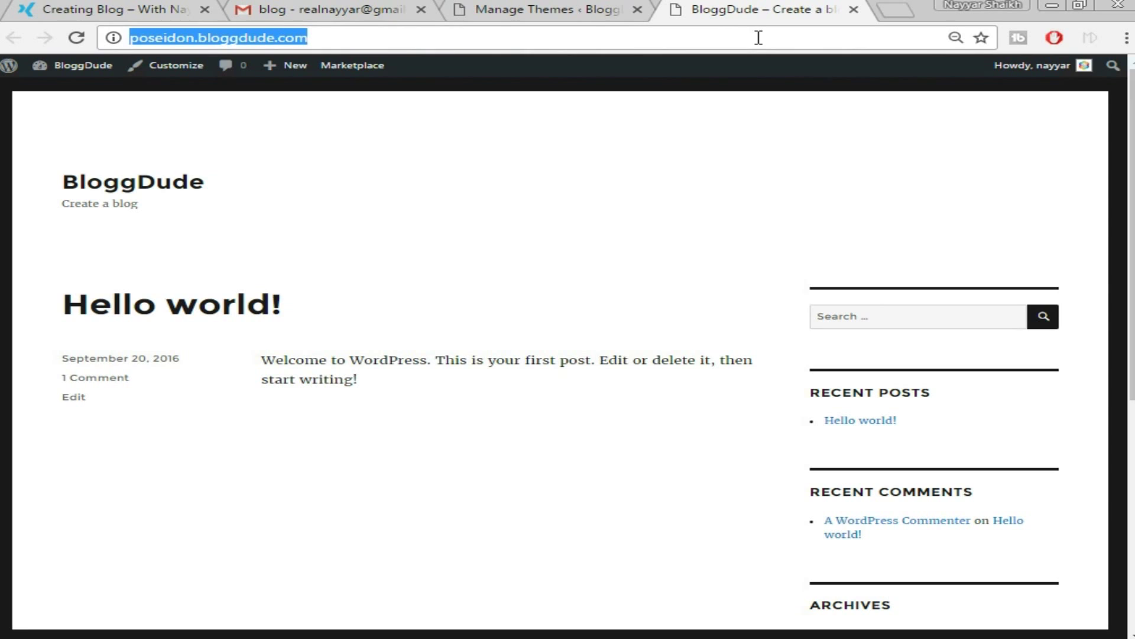
key("Return")
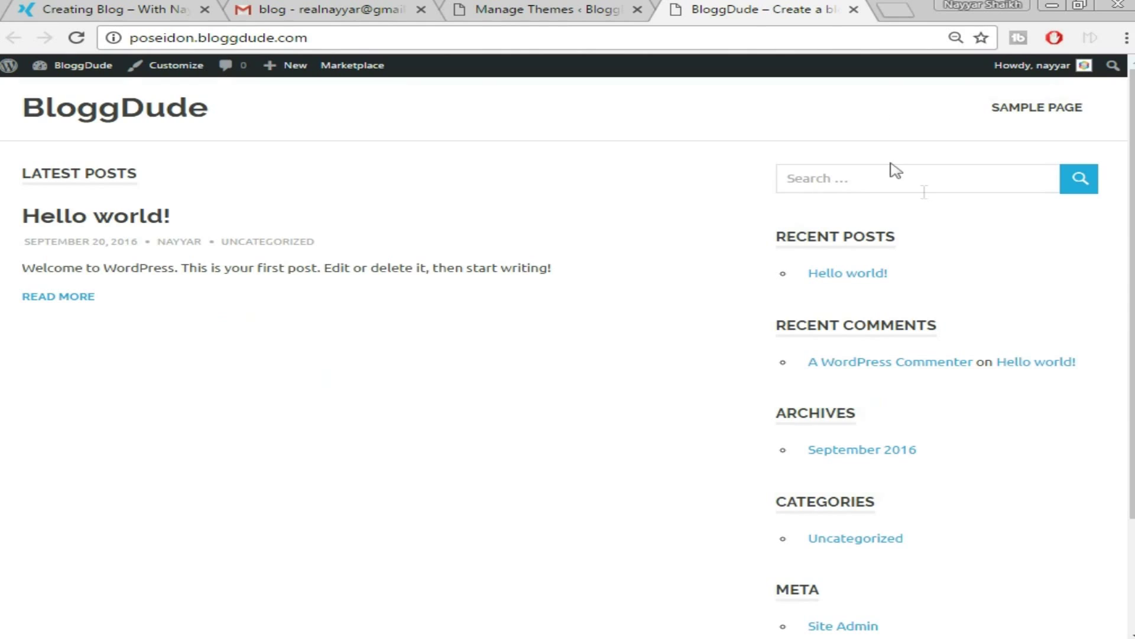
scroll(1003, 256, "down", 3)
scroll(1008, 260, "up", 3)
key("ctrl+1")
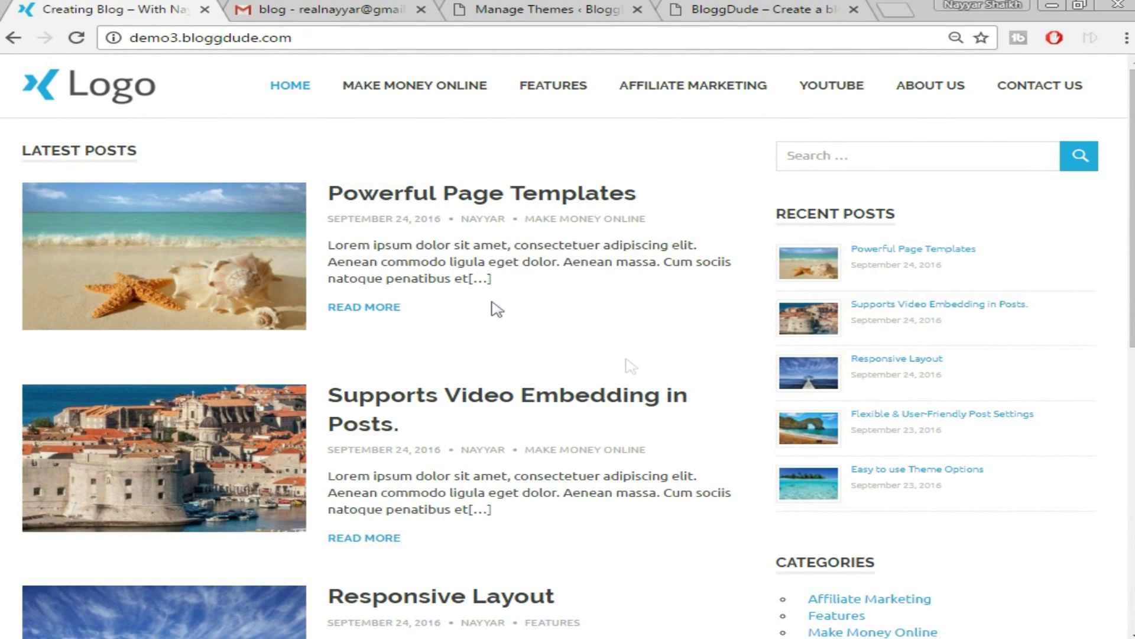
left_click(748, 8)
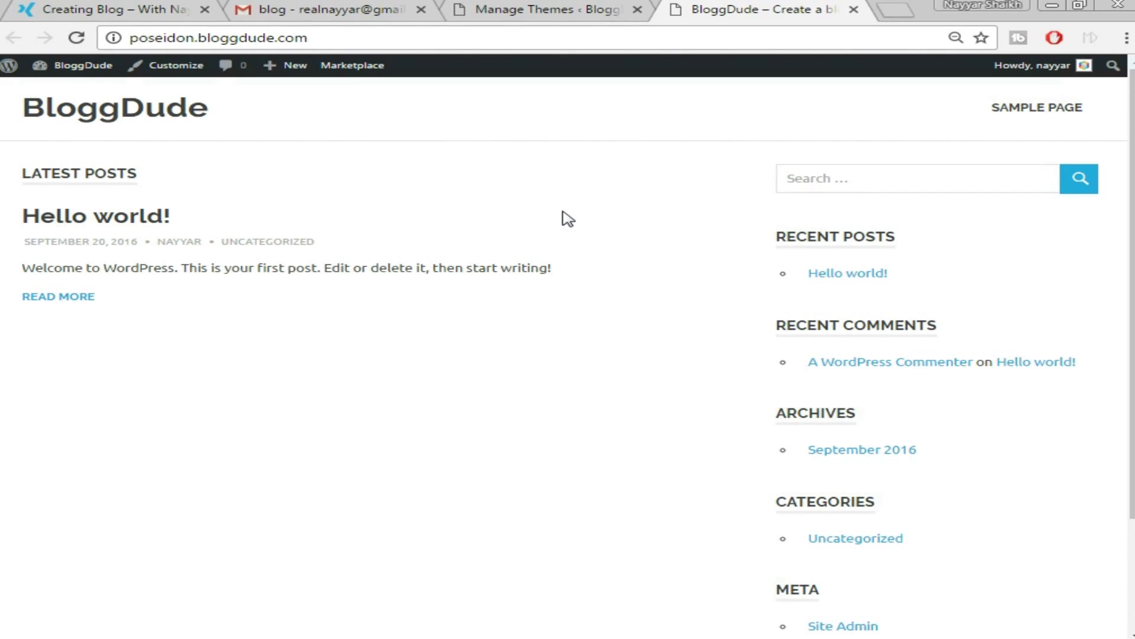
left_click(550, 9)
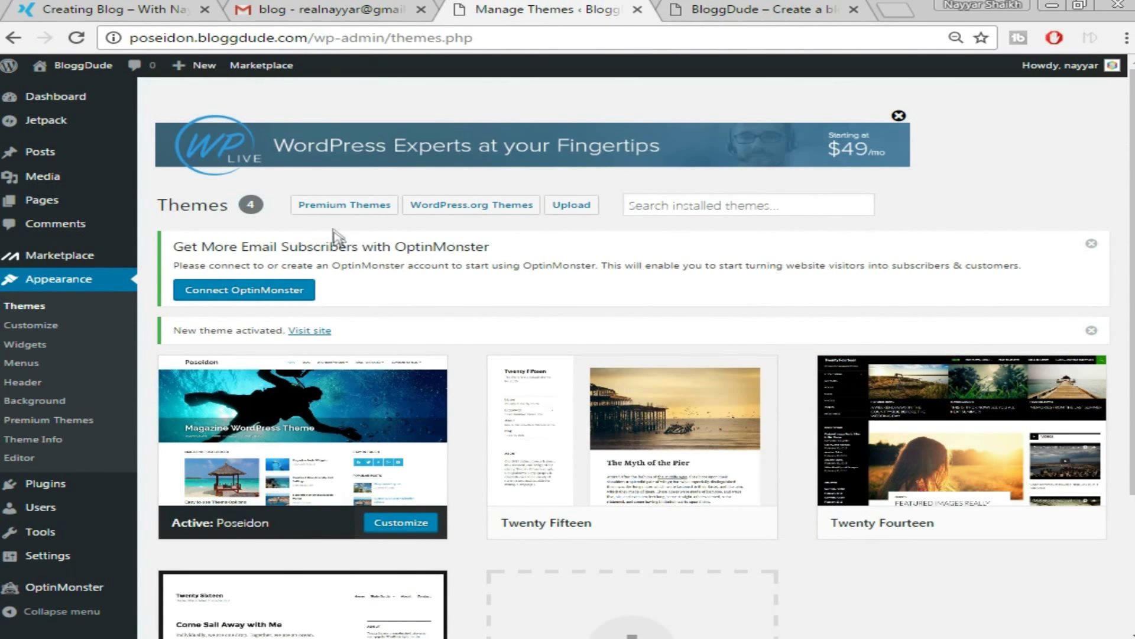
scroll(467, 257, "down", 1)
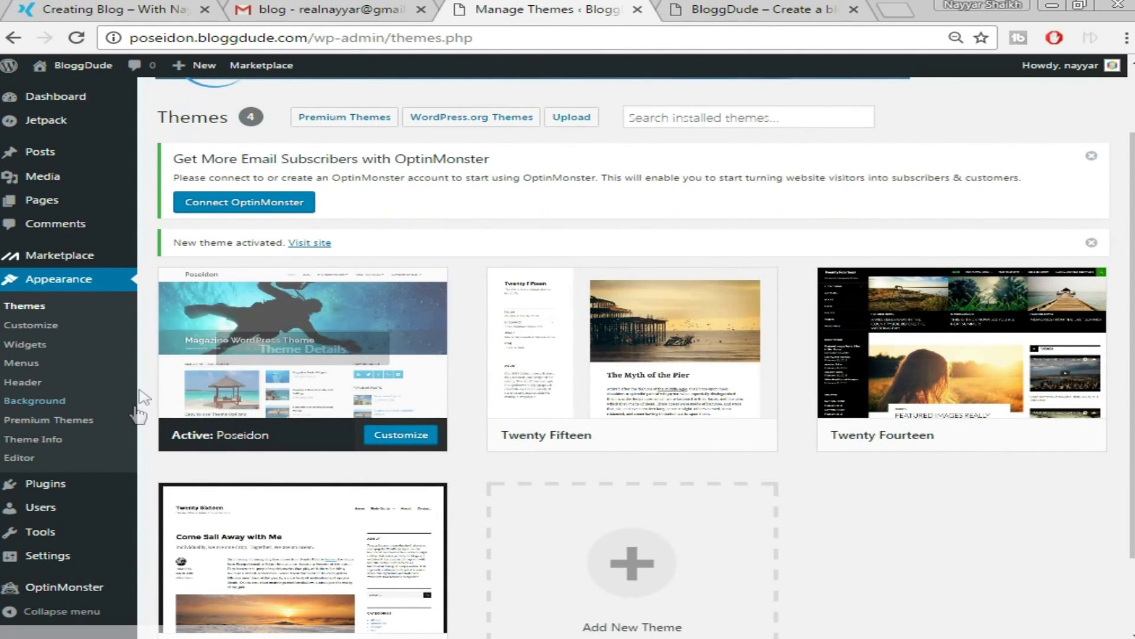
mouse_move(63, 484)
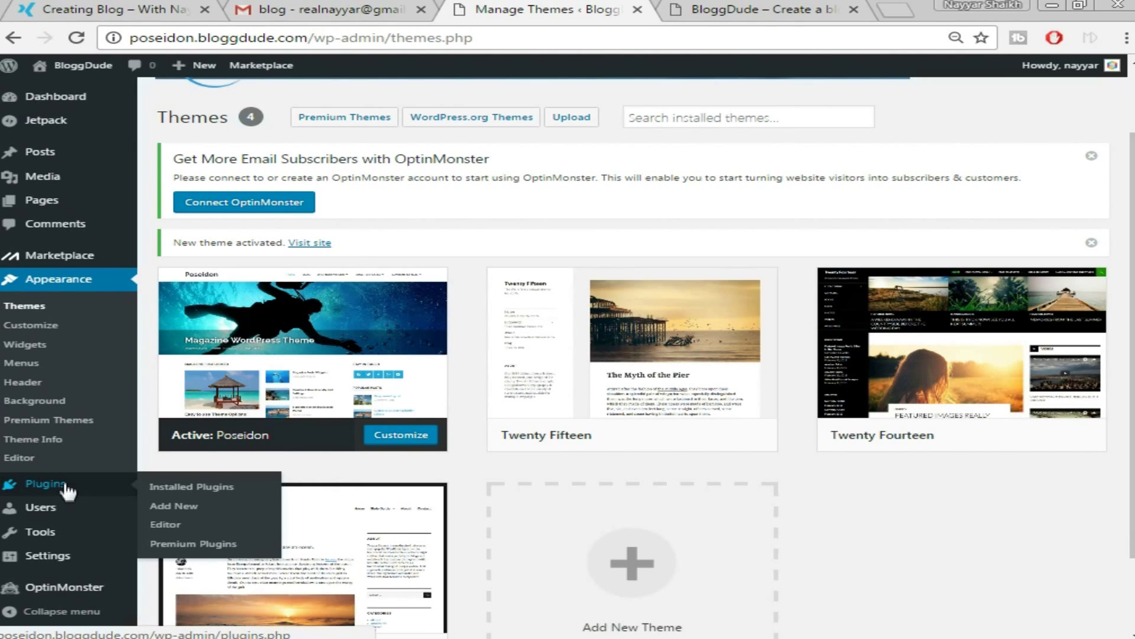
- On Add Plugins, copy the plugin name 'Social Icons by ThemeGrill' from the Blog notes
left_click(191, 510)
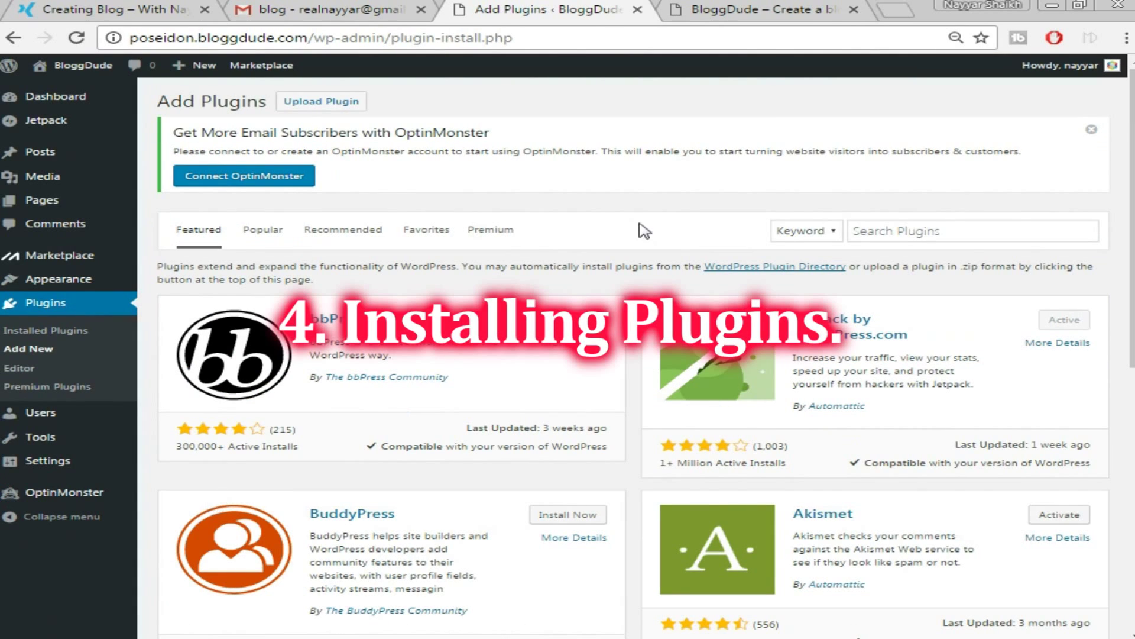
mouse_move(500, 637)
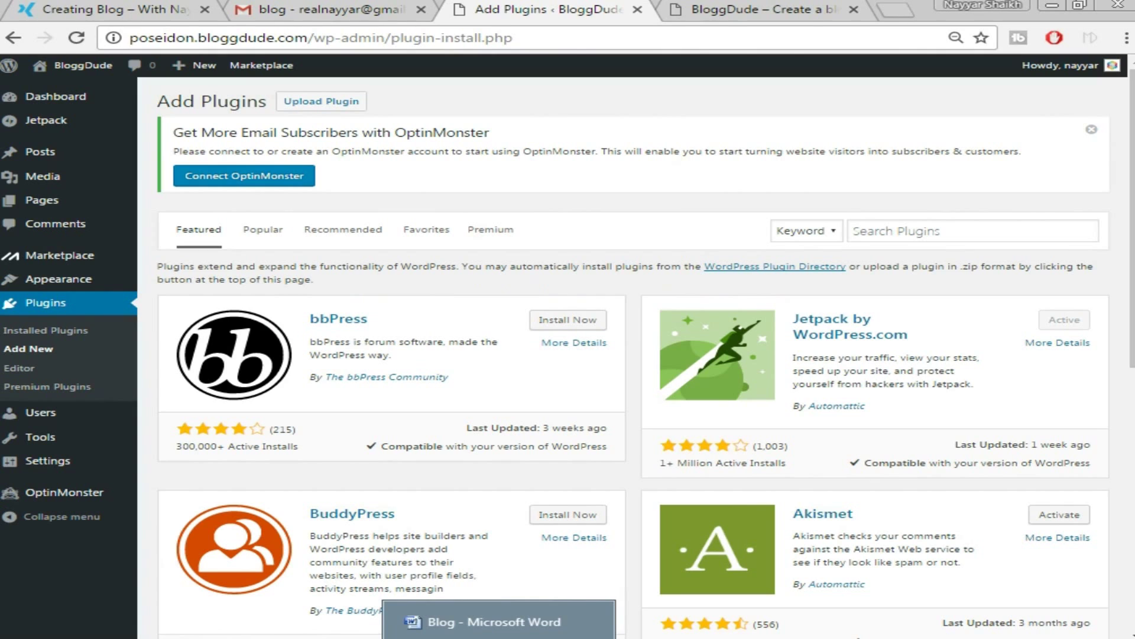
left_click(496, 622)
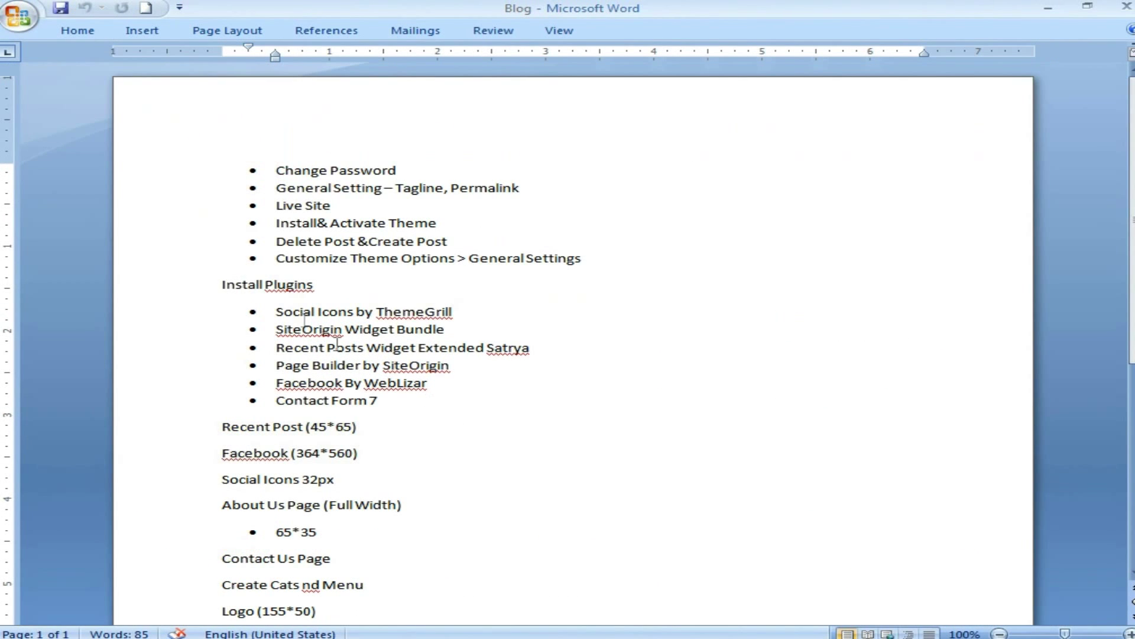
left_click_drag(276, 312, 411, 308)
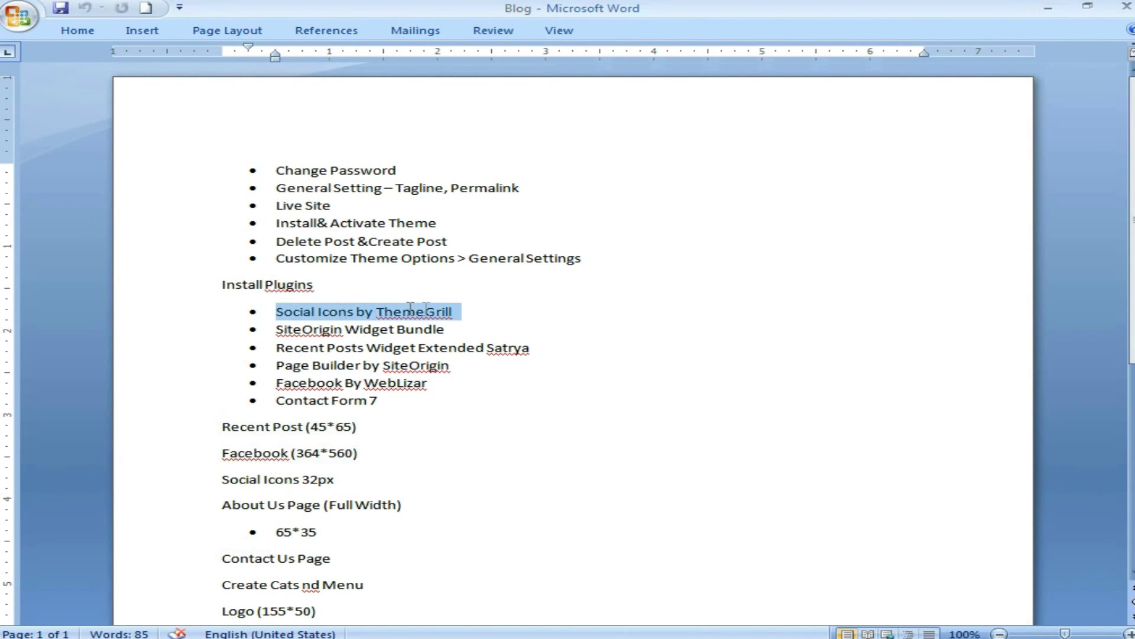
right_click(447, 304)
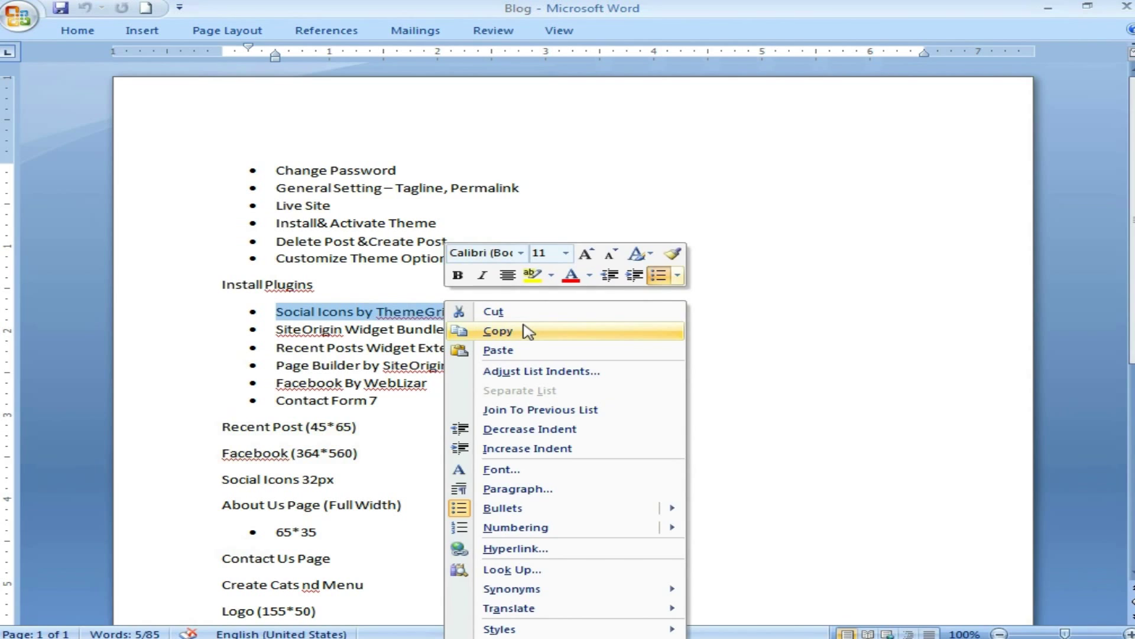
left_click(481, 329)
- Search plugins for the pasted name, then install and activate Social Icons
key("alt+Tab")
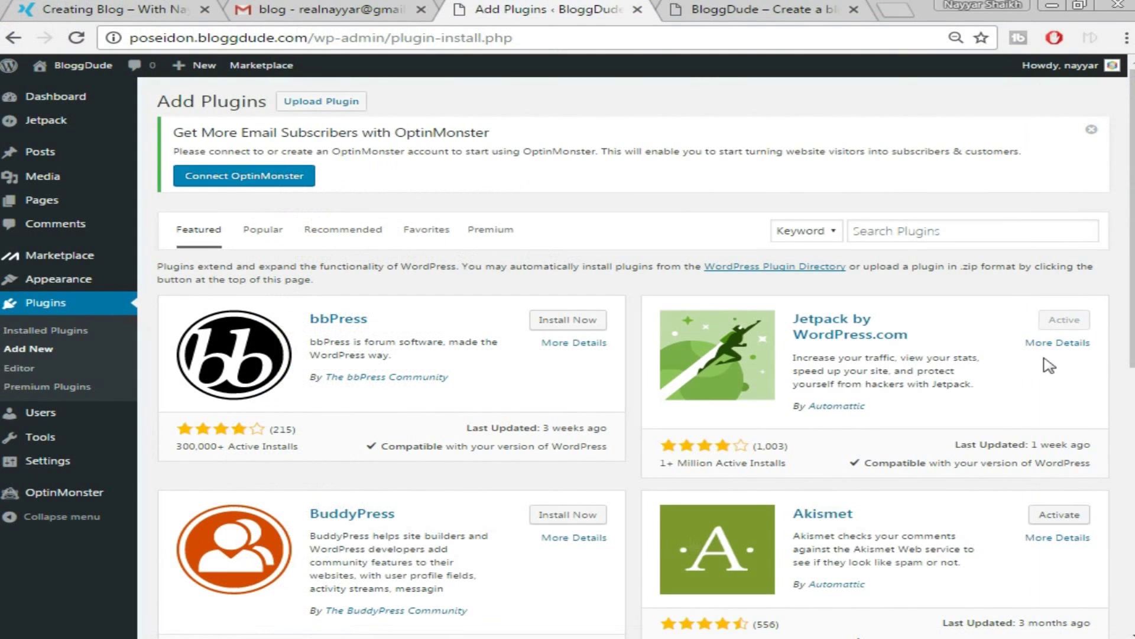
left_click(910, 233)
right_click(912, 235)
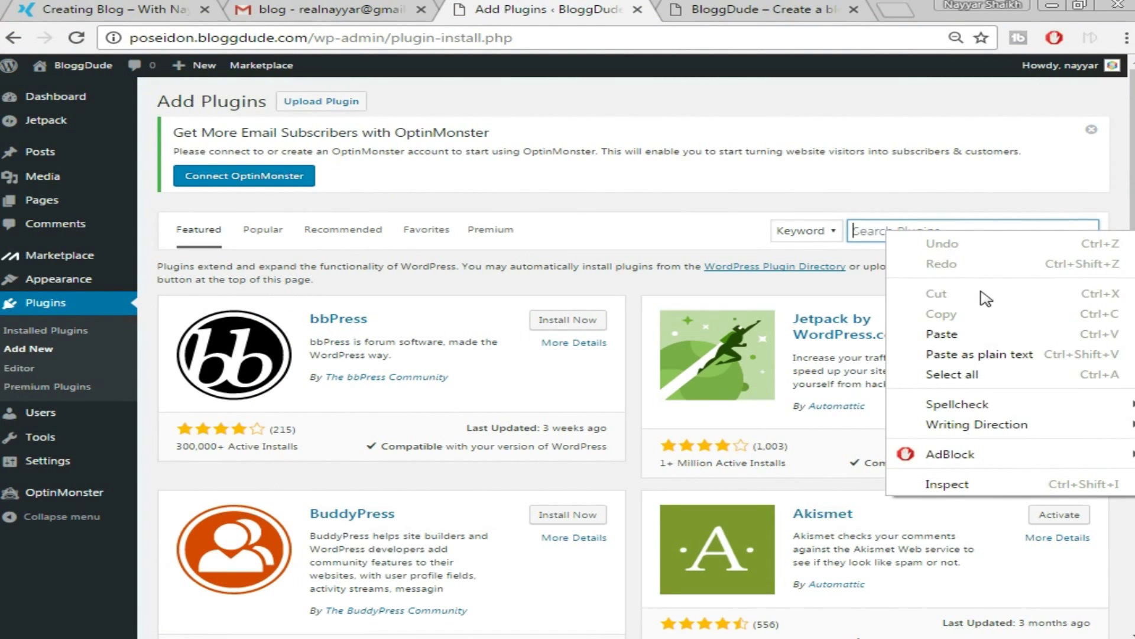
left_click(979, 333)
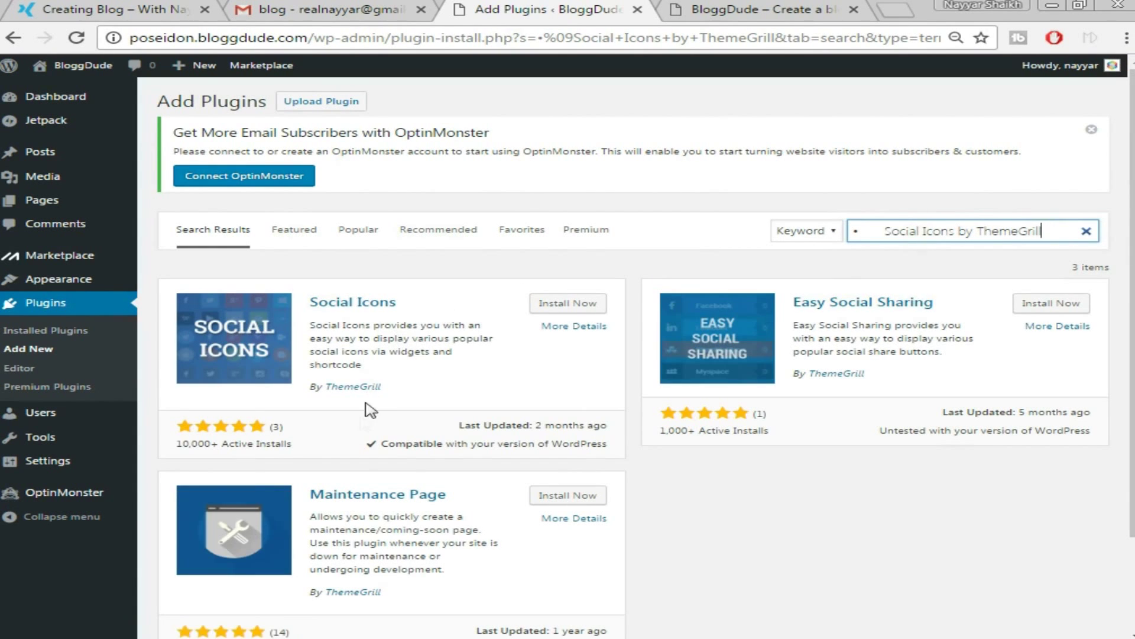
left_click(579, 303)
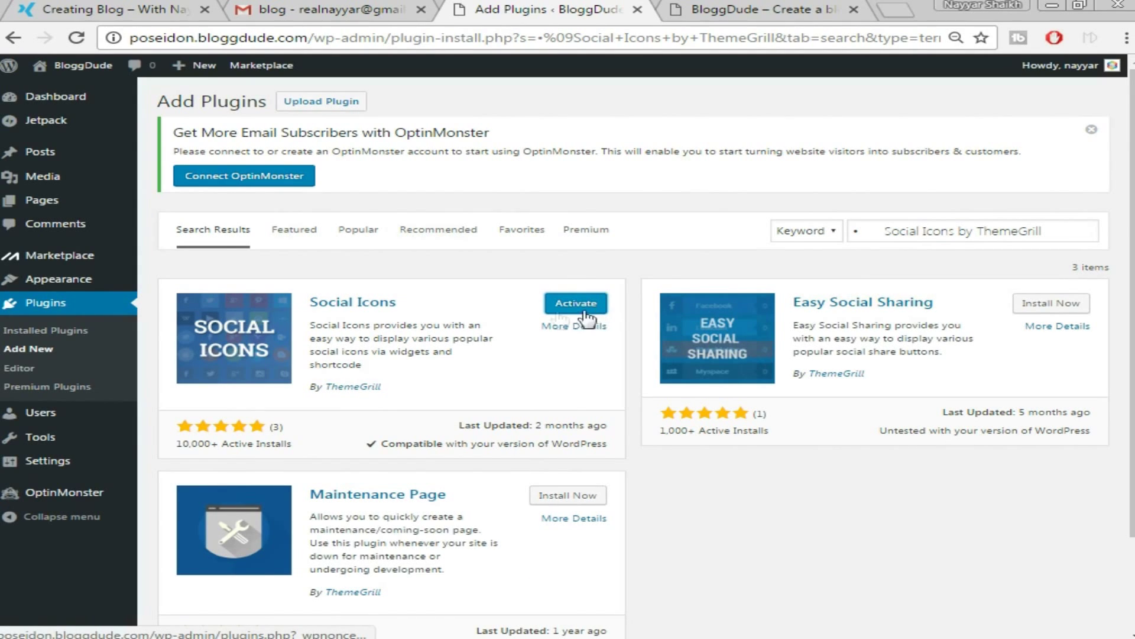
left_click(563, 302)
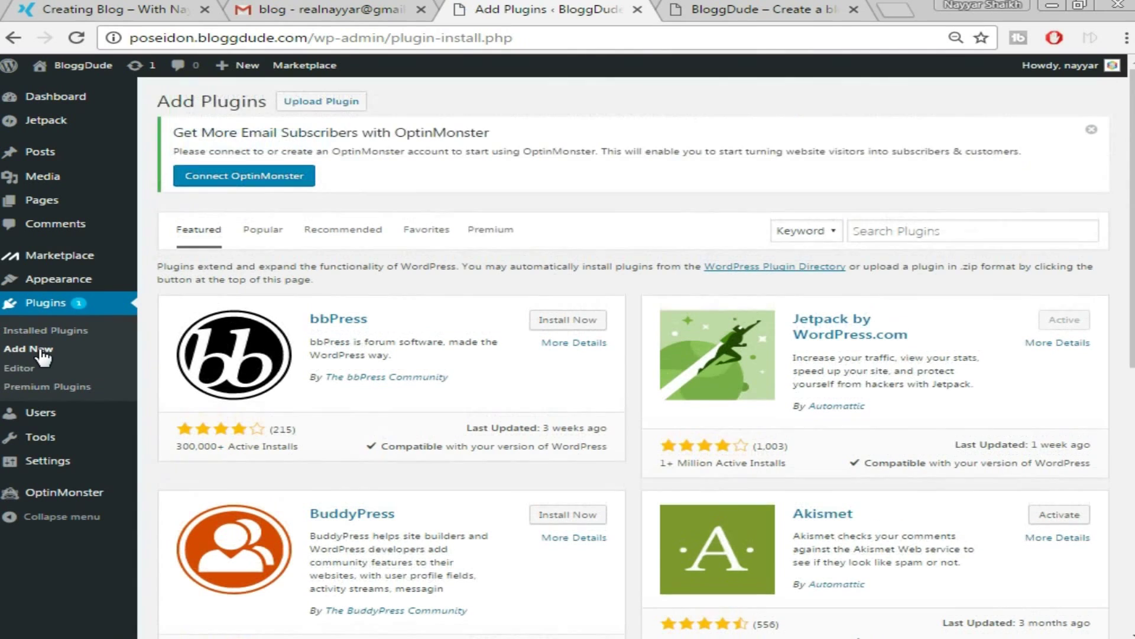
- Search plugins for 'SiteOrigin Widget Bundle', then install and activate SiteOrigin Widgets Bundle
key("alt+Tab")
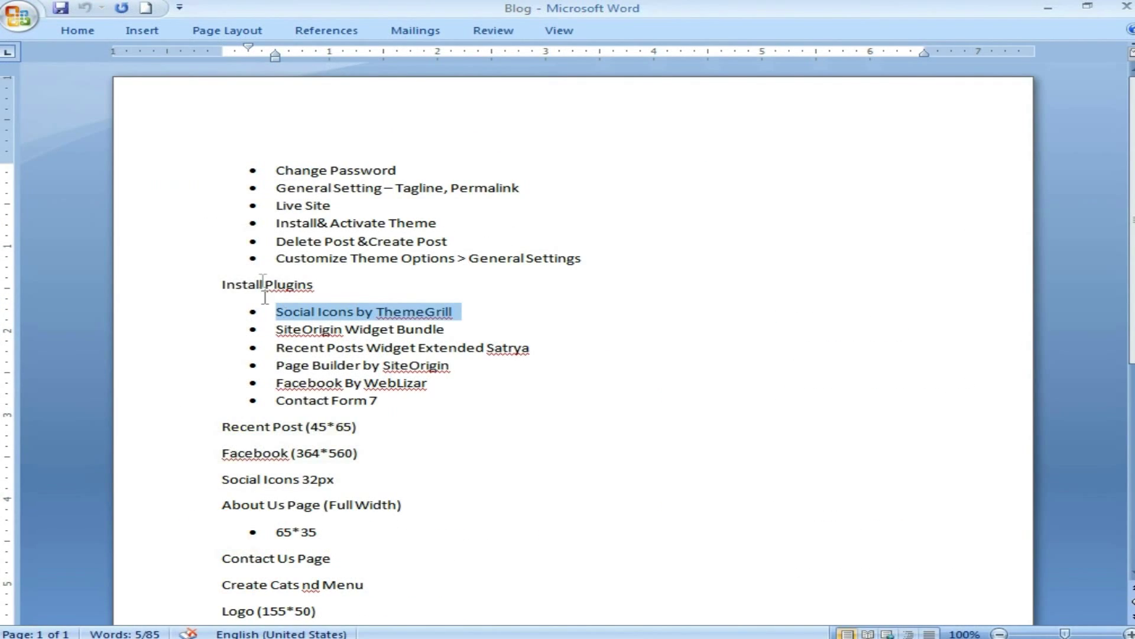
key("alt+Tab")
right_click(1003, 237)
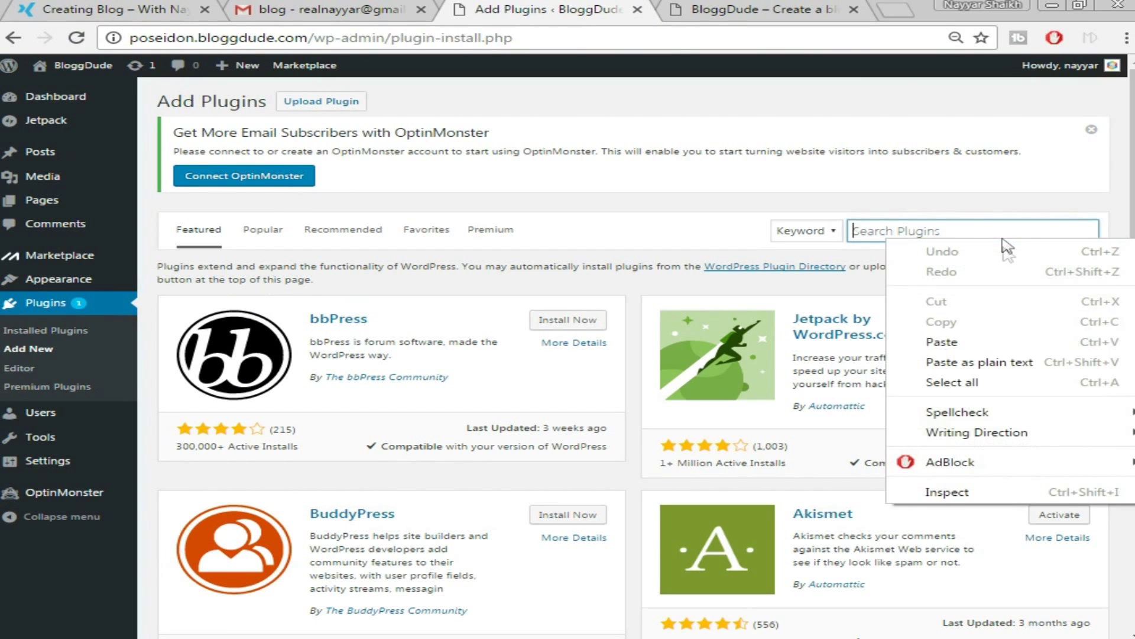
left_click(942, 339)
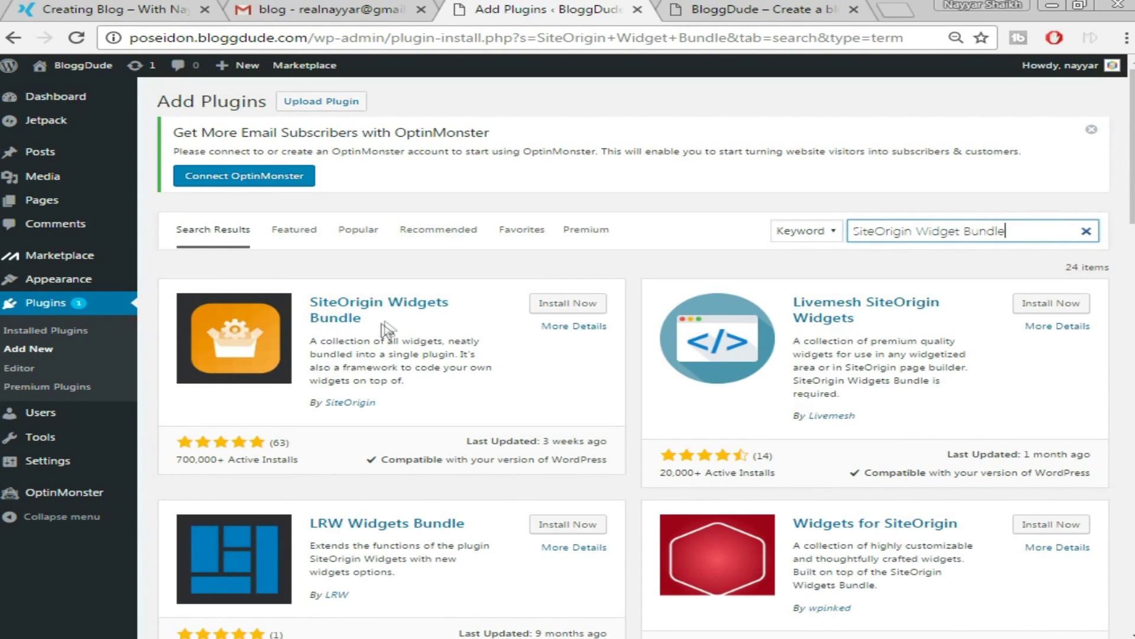
left_click(564, 309)
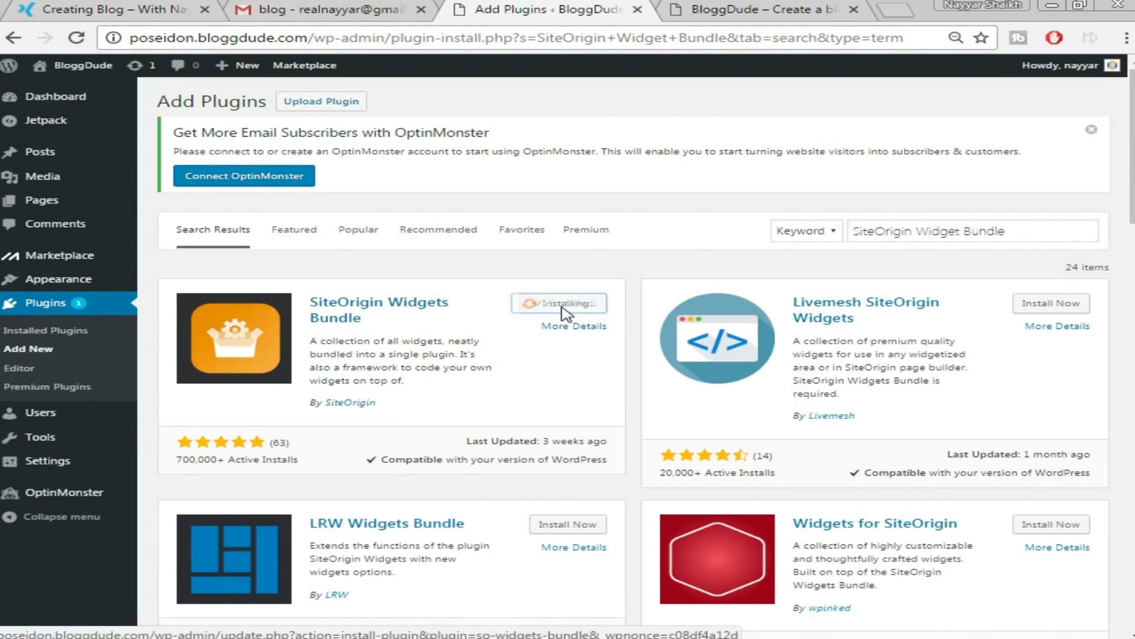
left_click(566, 304)
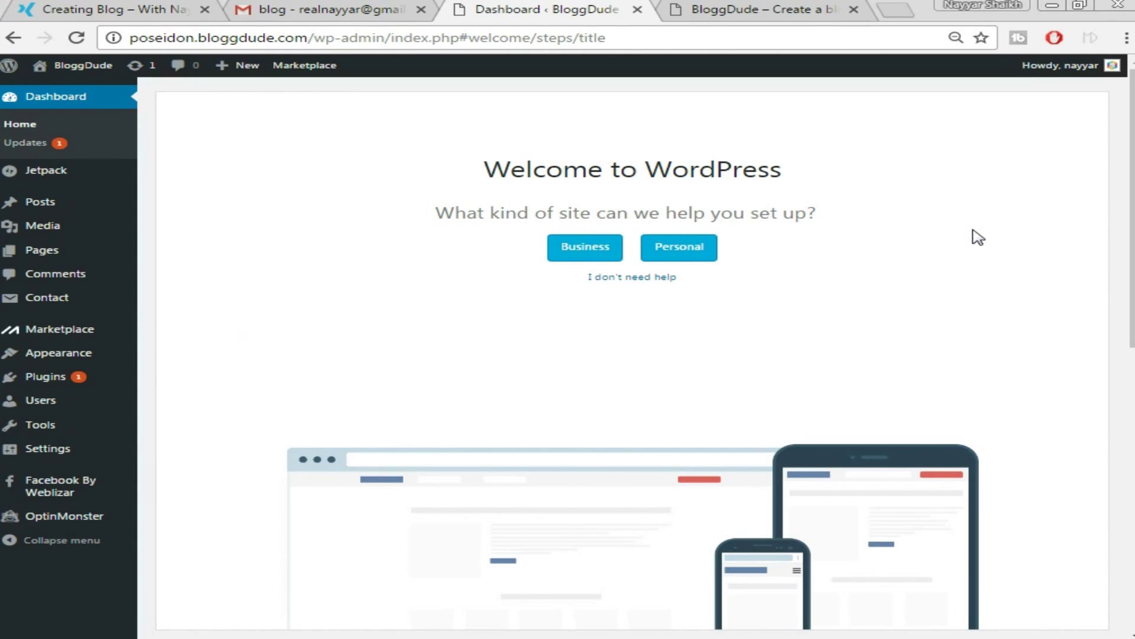
- Start a new post and paste 'Powerful Page Templates' from the demo post as its title
mouse_move(76, 207)
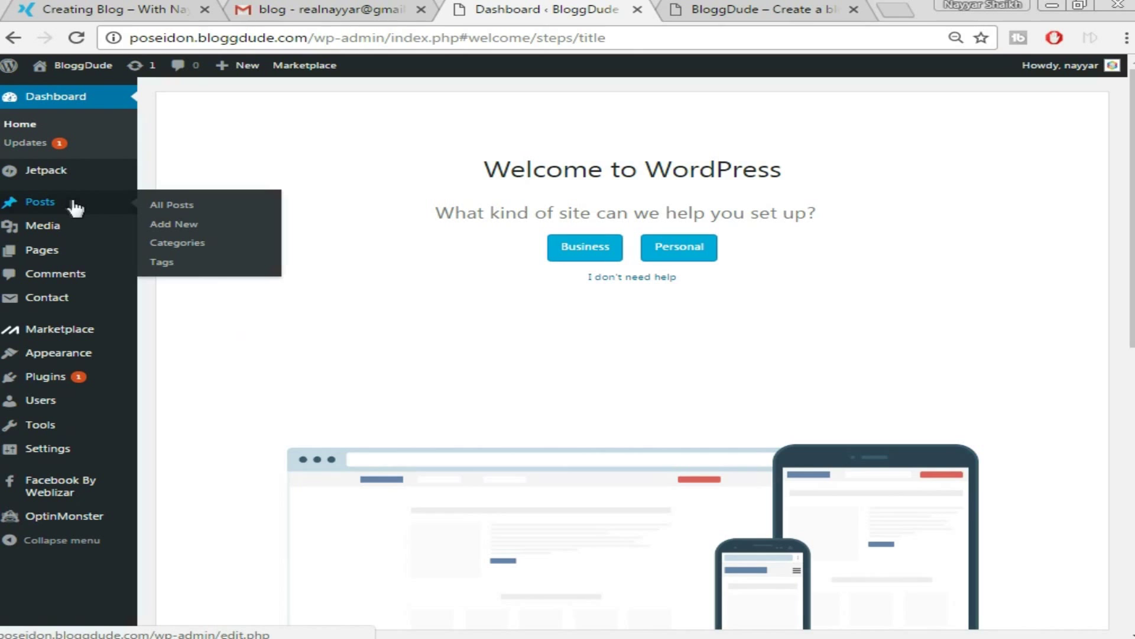
left_click(204, 227)
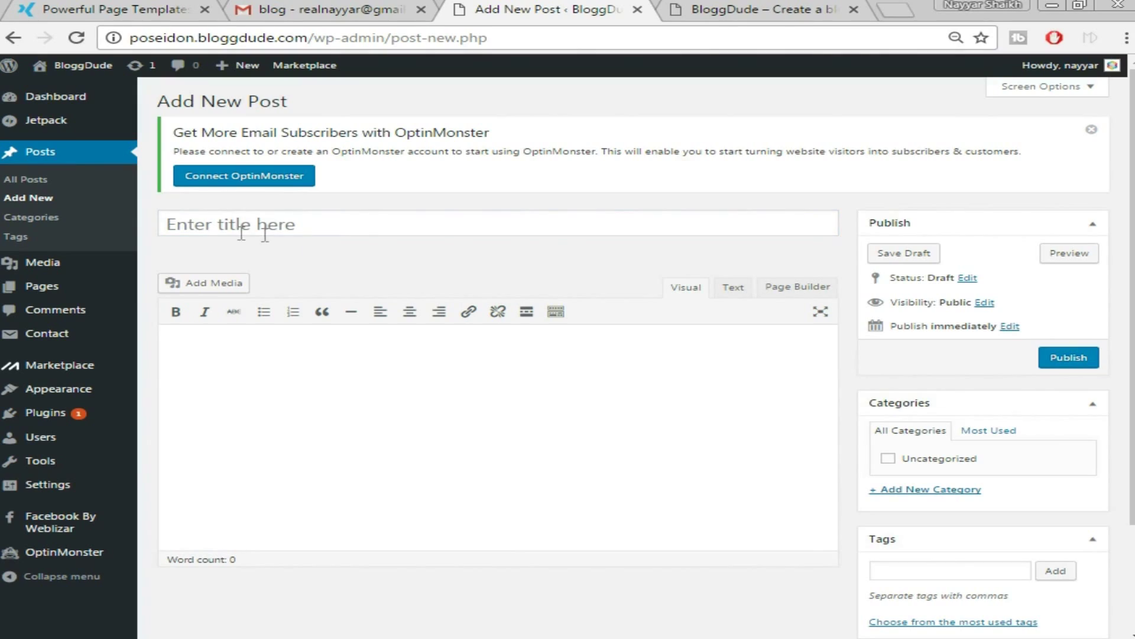
key("ctrl+1")
scroll(385, 236, "down", 1)
scroll(375, 322, "up", 9)
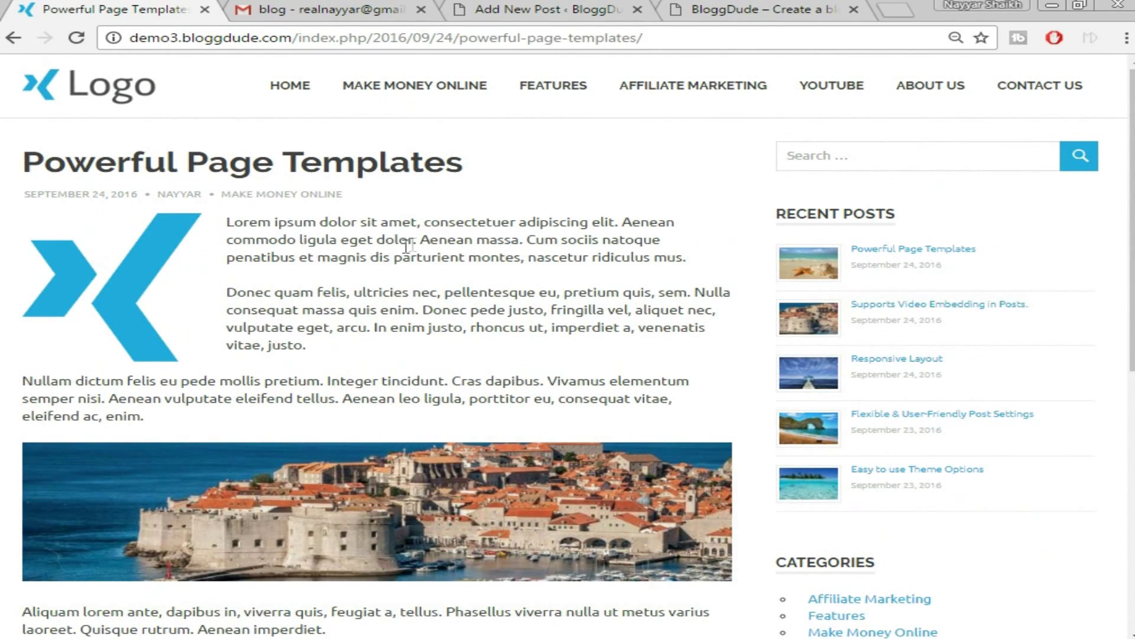
triple_click(295, 163)
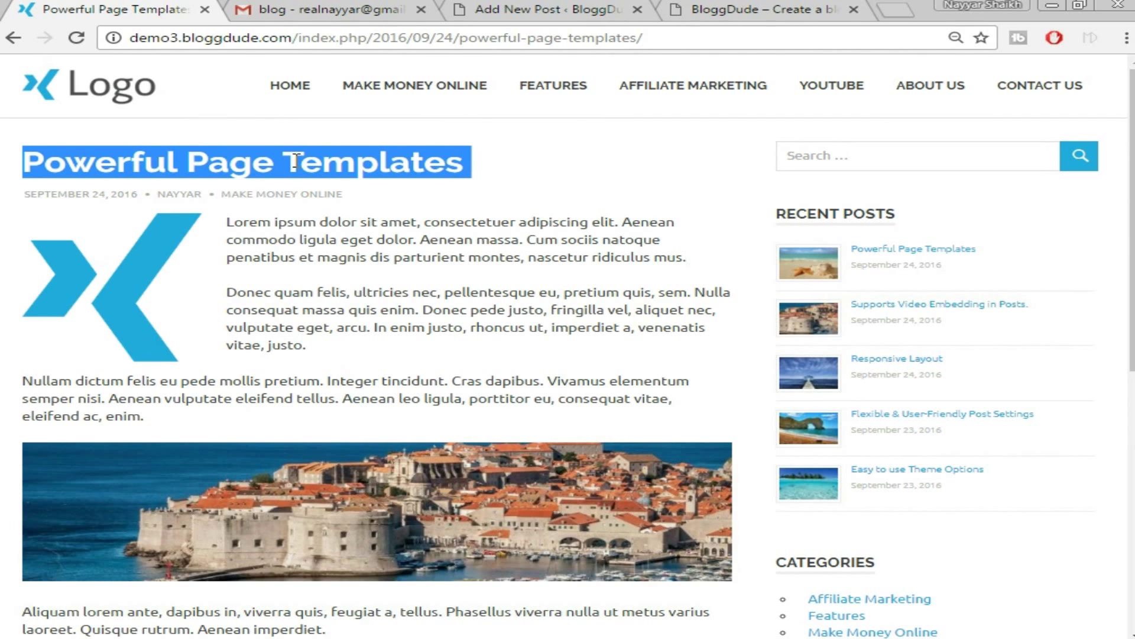
left_click(535, 9)
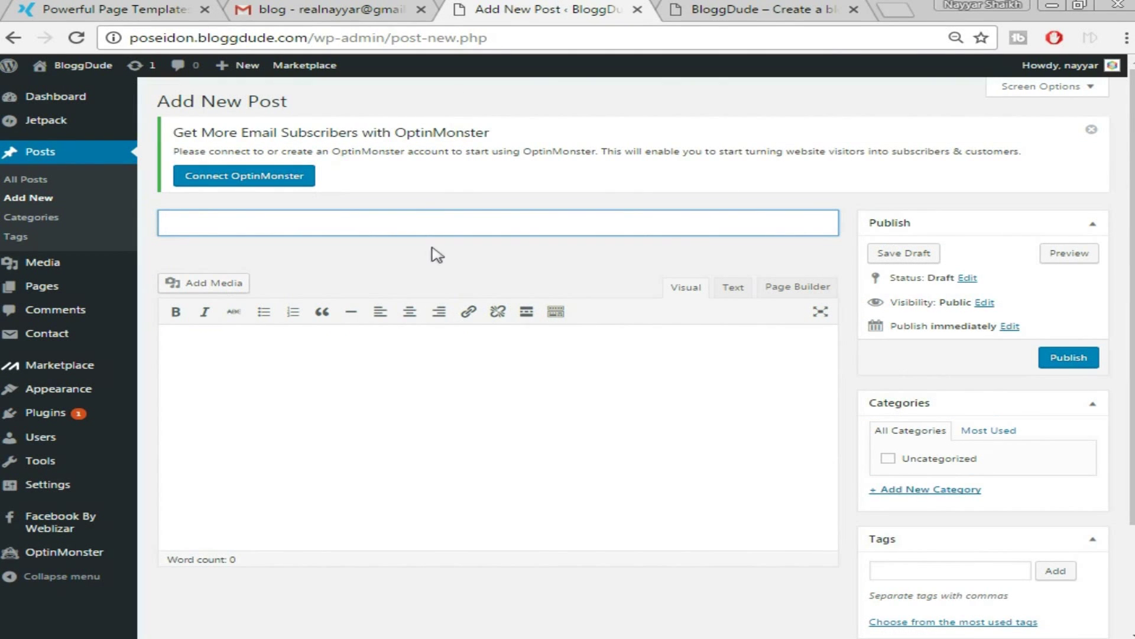
right_click(448, 228)
left_click(562, 331)
- Copy the three Lorem ipsum paragraphs from the live post into the new post body
left_click(535, 366)
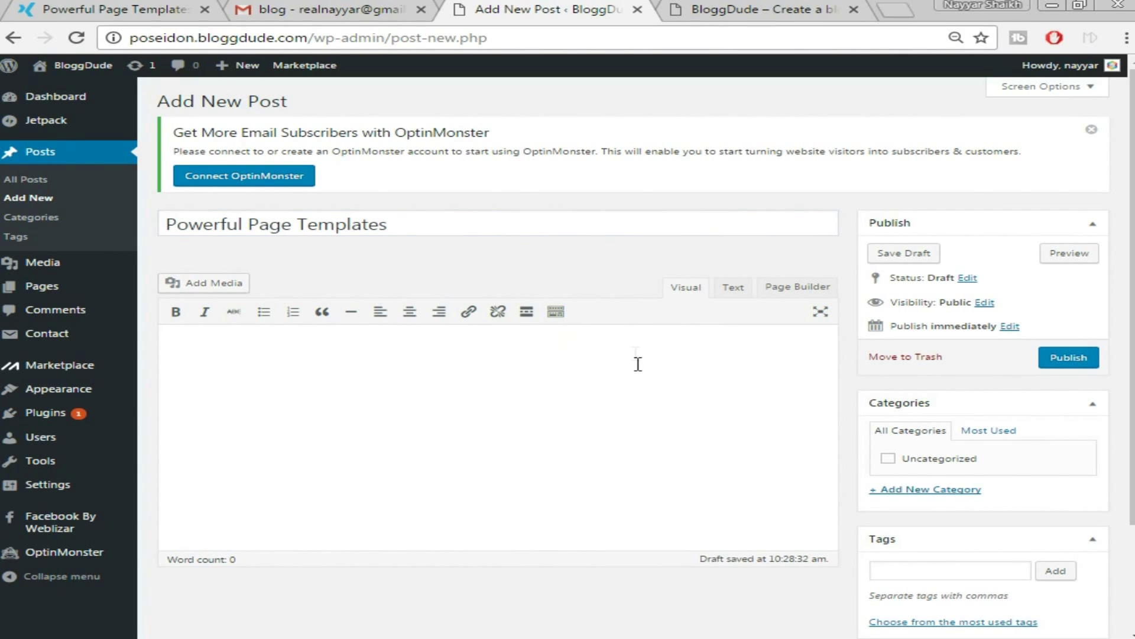
left_click(559, 313)
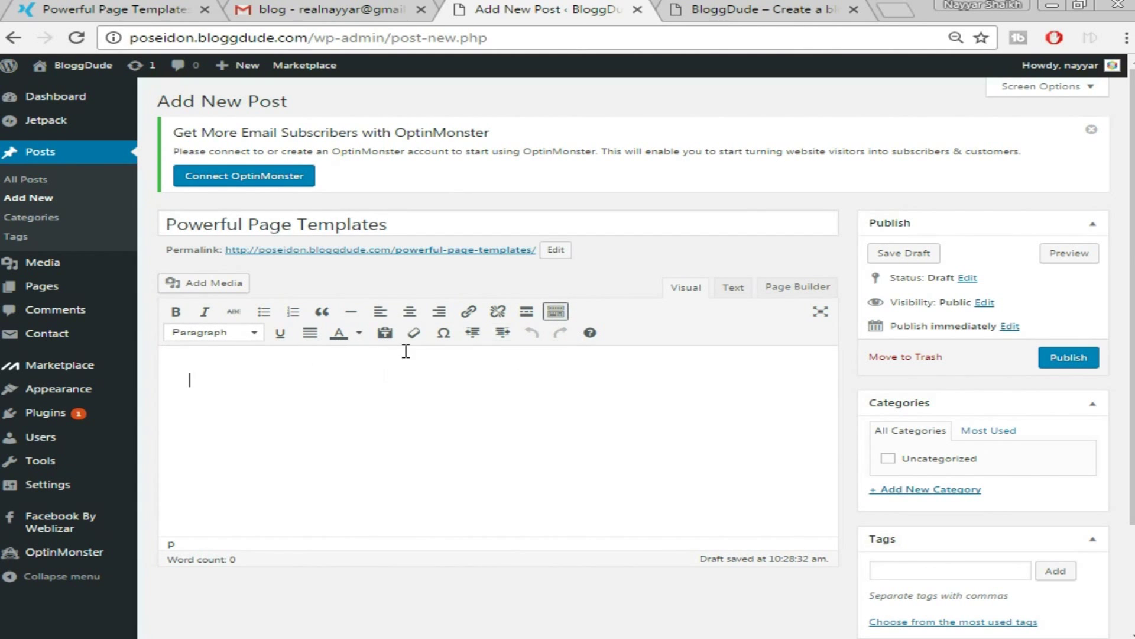
left_click(142, 7)
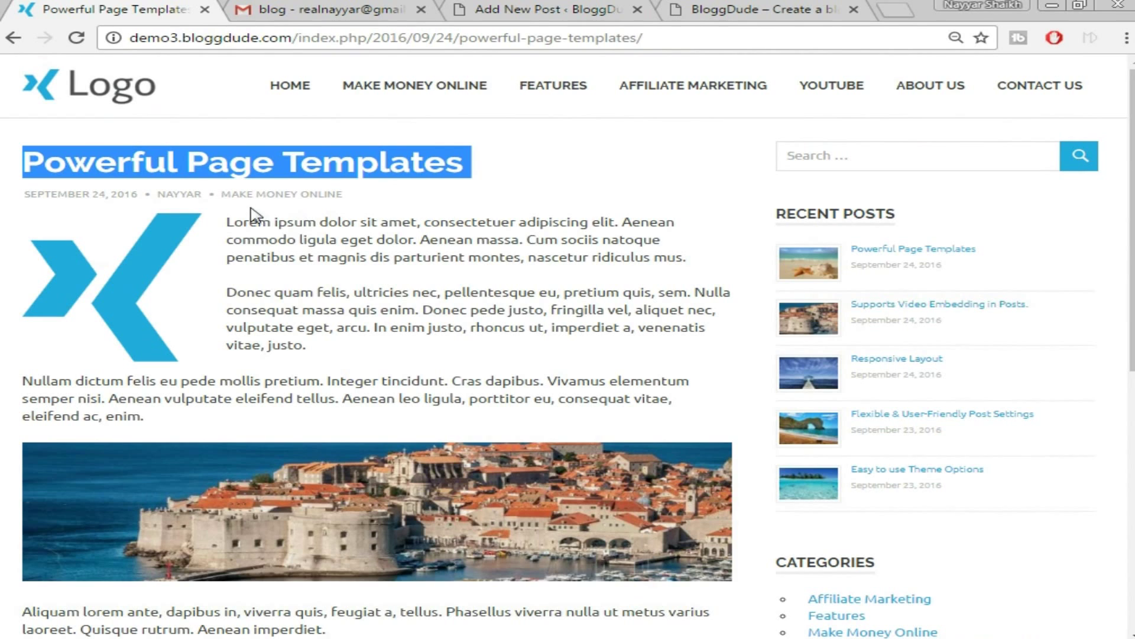
left_click_drag(226, 223, 287, 413)
right_click(267, 353)
left_click(321, 334)
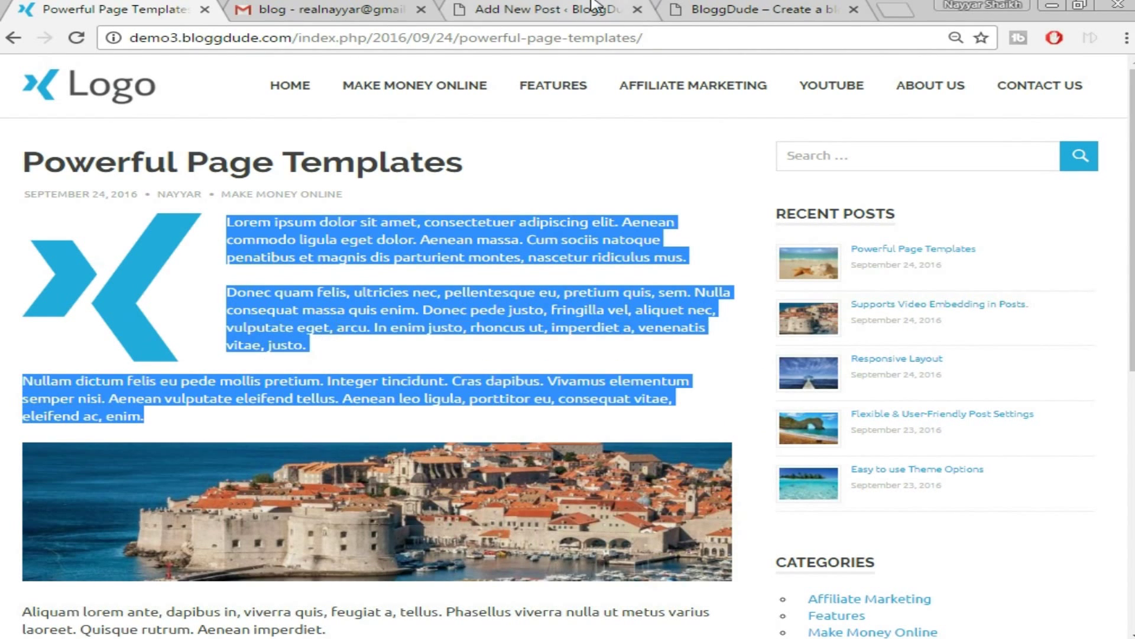
left_click(550, 9)
right_click(384, 411)
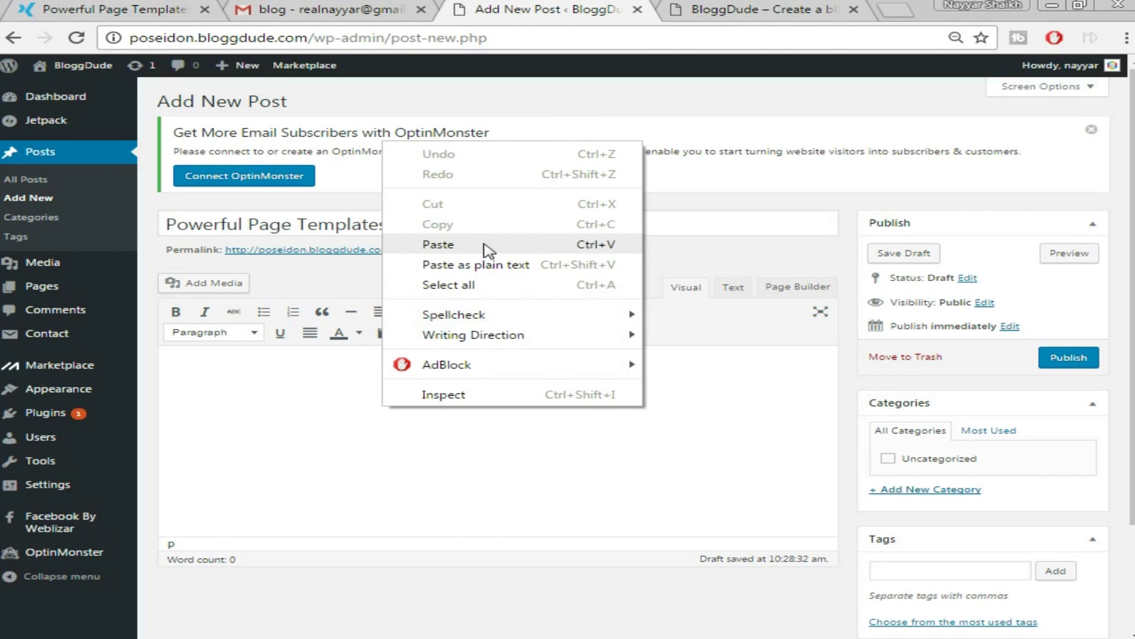
left_click(490, 244)
scroll(501, 325, "down", 2)
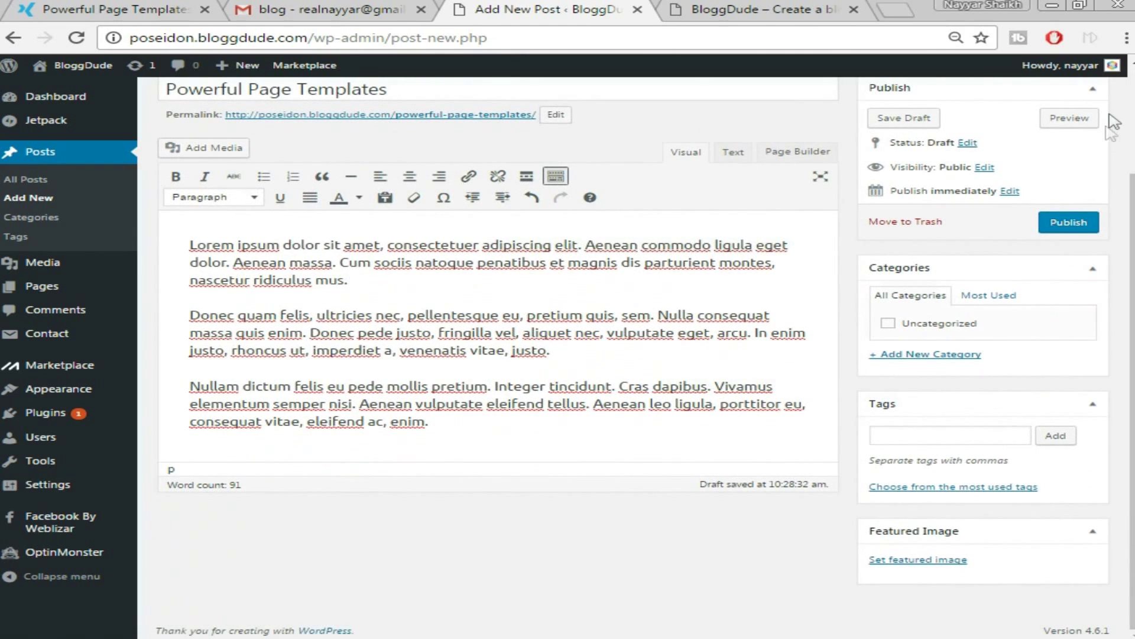
scroll(753, 355, "up", 2)
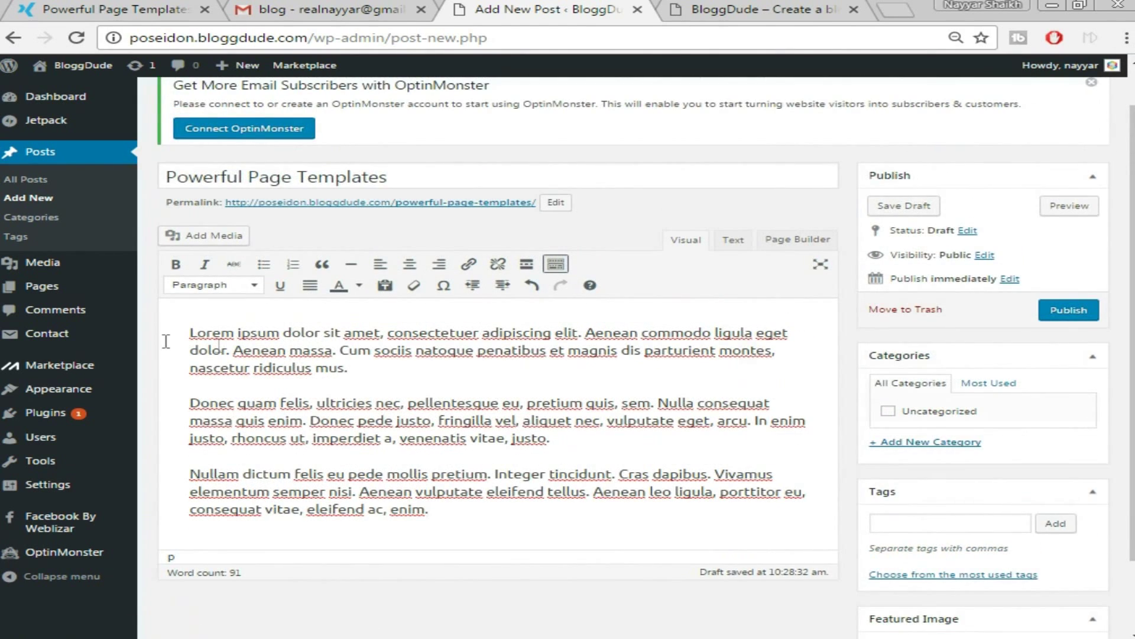
scroll(707, 377, "down", 2)
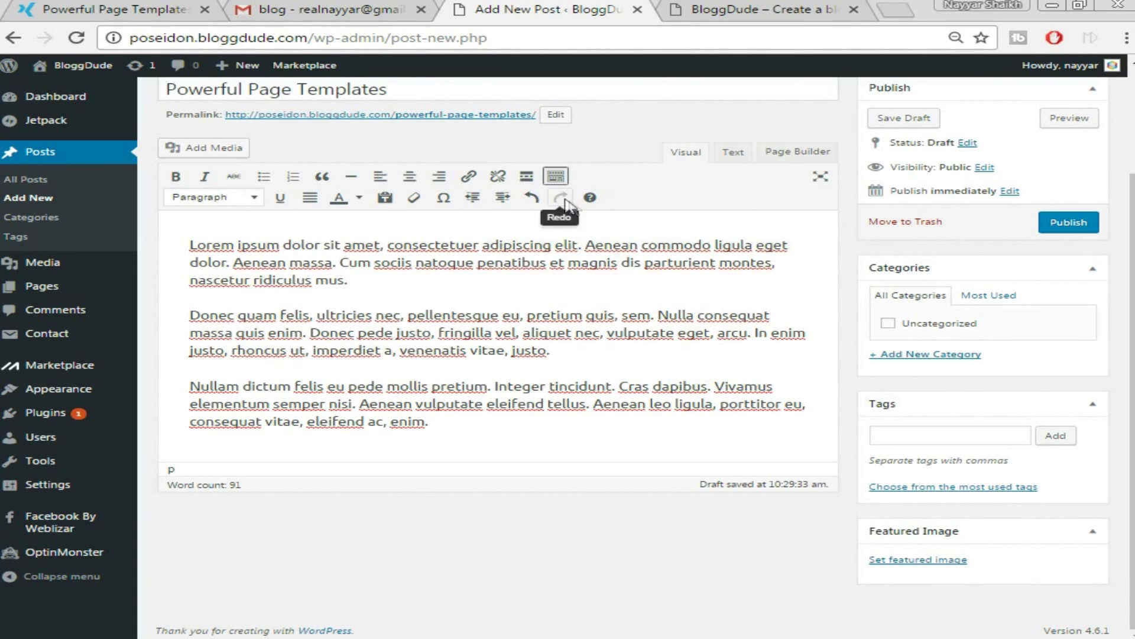
scroll(562, 195, "up", 2)
- Upload the postimg logo image and insert it at the start of the post
left_click(215, 240)
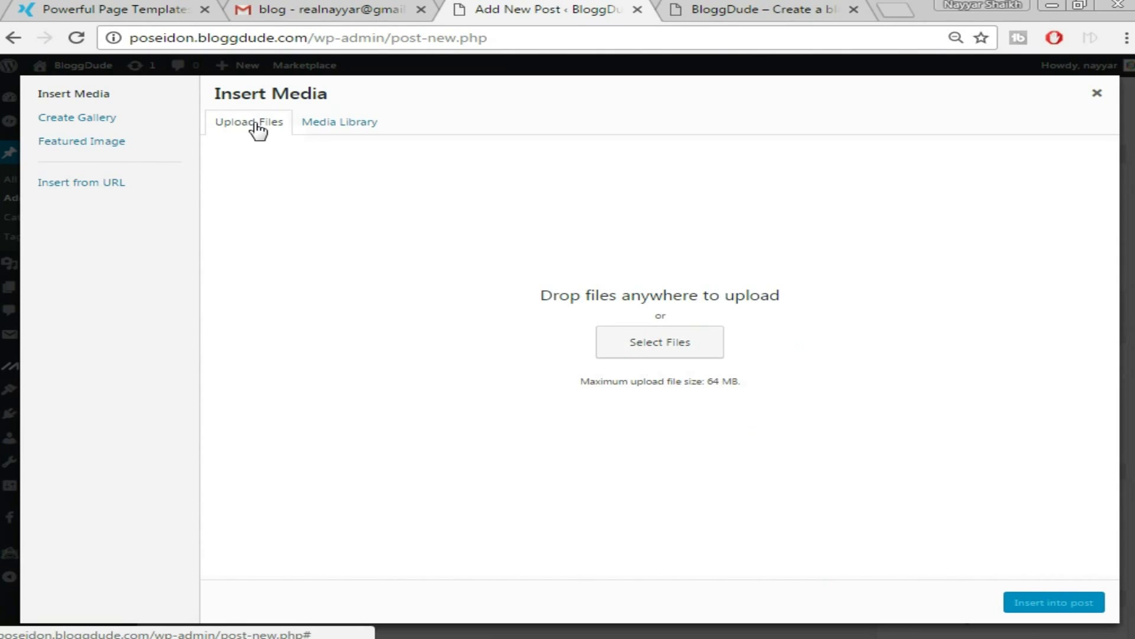
left_click(655, 349)
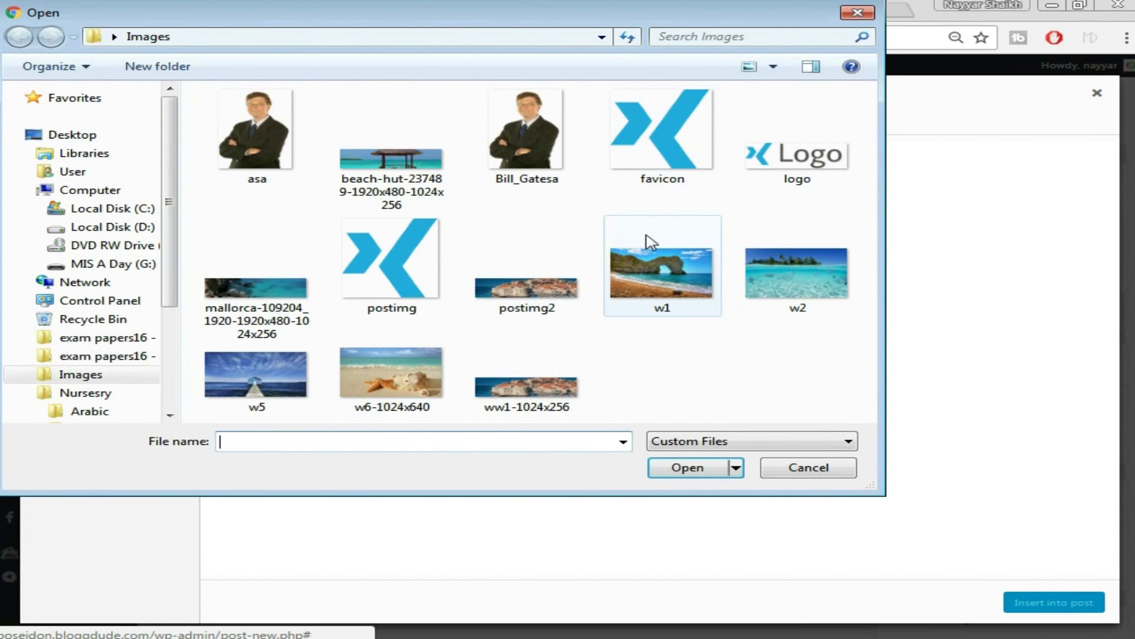
left_click(414, 272)
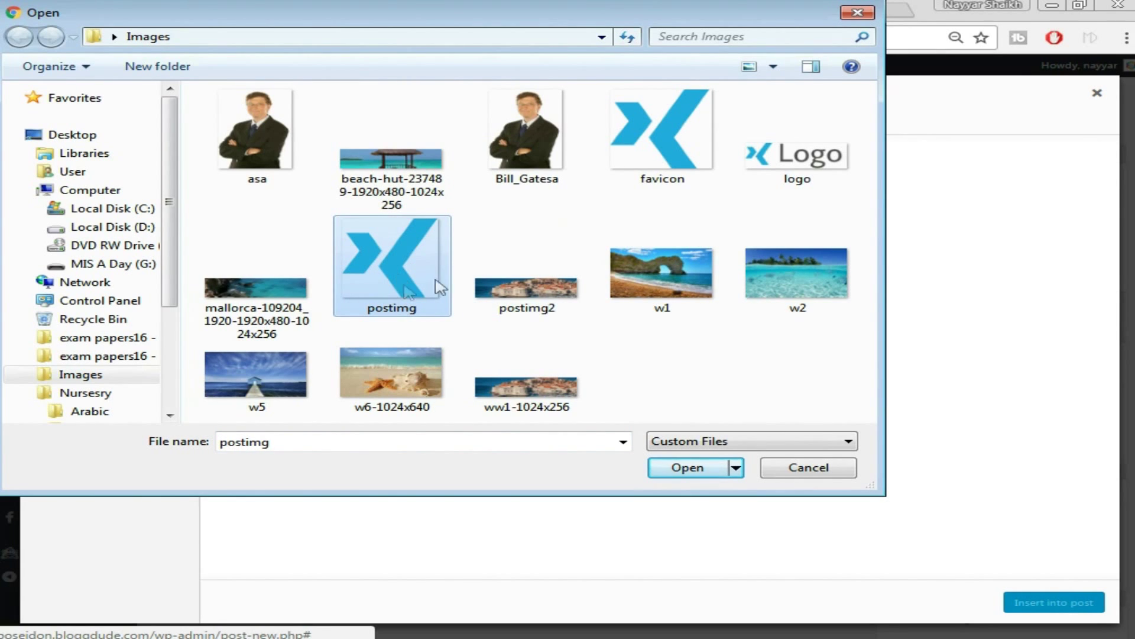
left_click(687, 468)
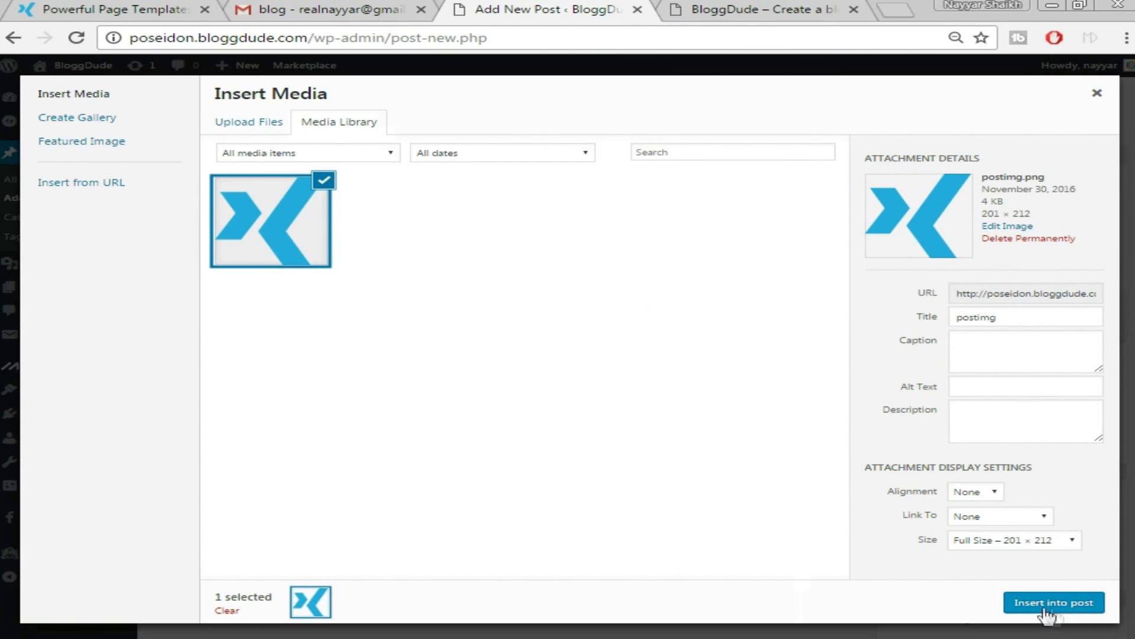
left_click(1044, 603)
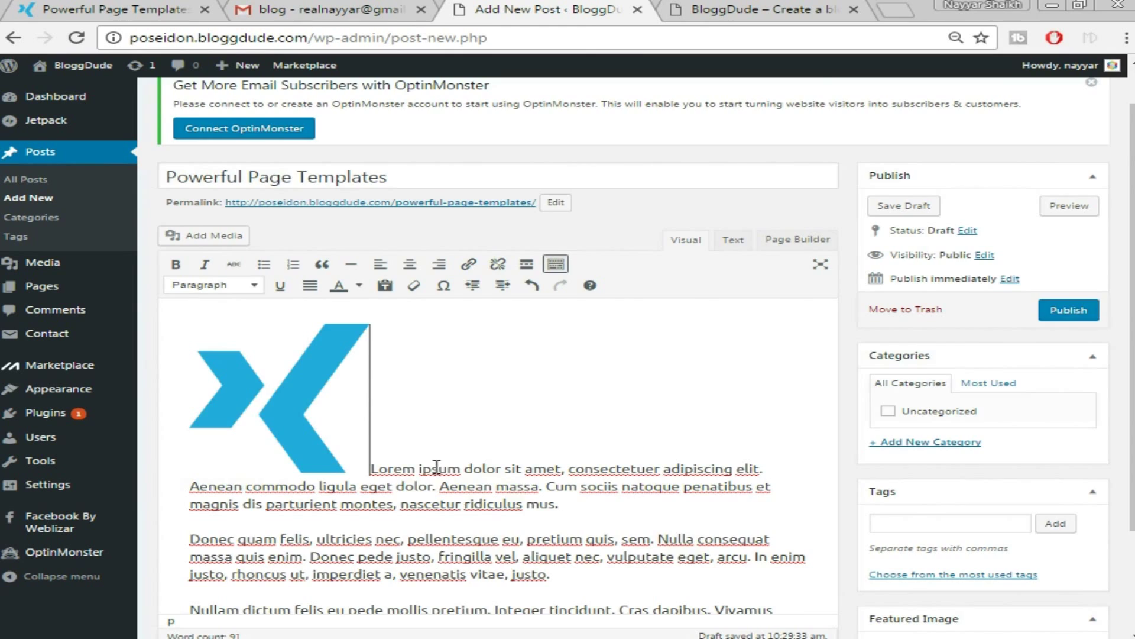
- Align the logo image left so the paragraphs wrap beside it
scroll(437, 468, "down", 1)
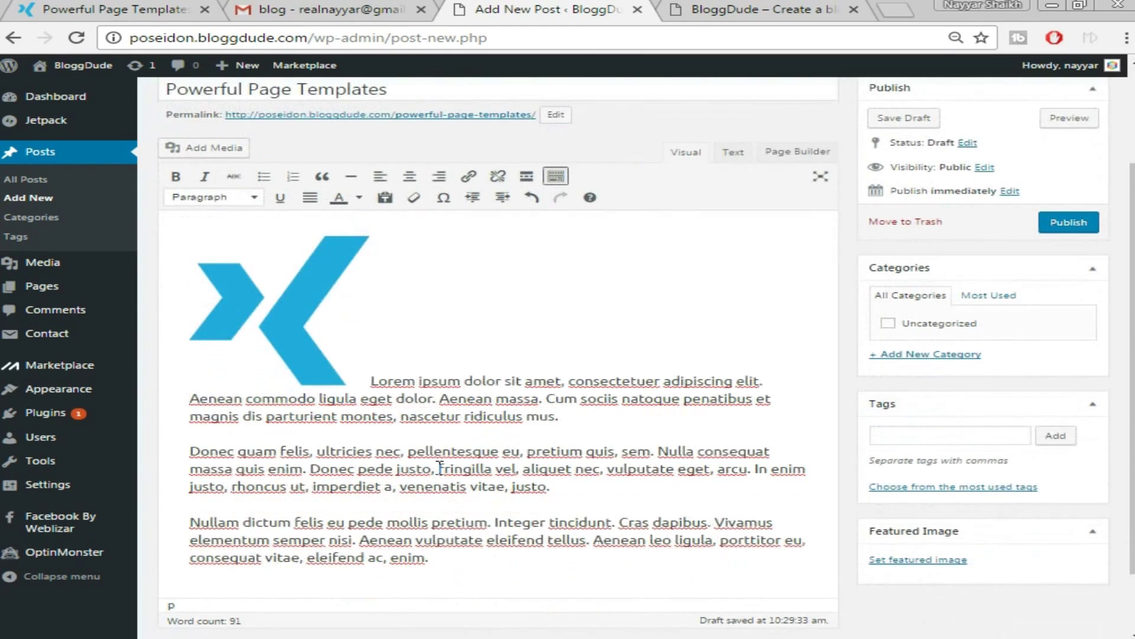
left_click(270, 305)
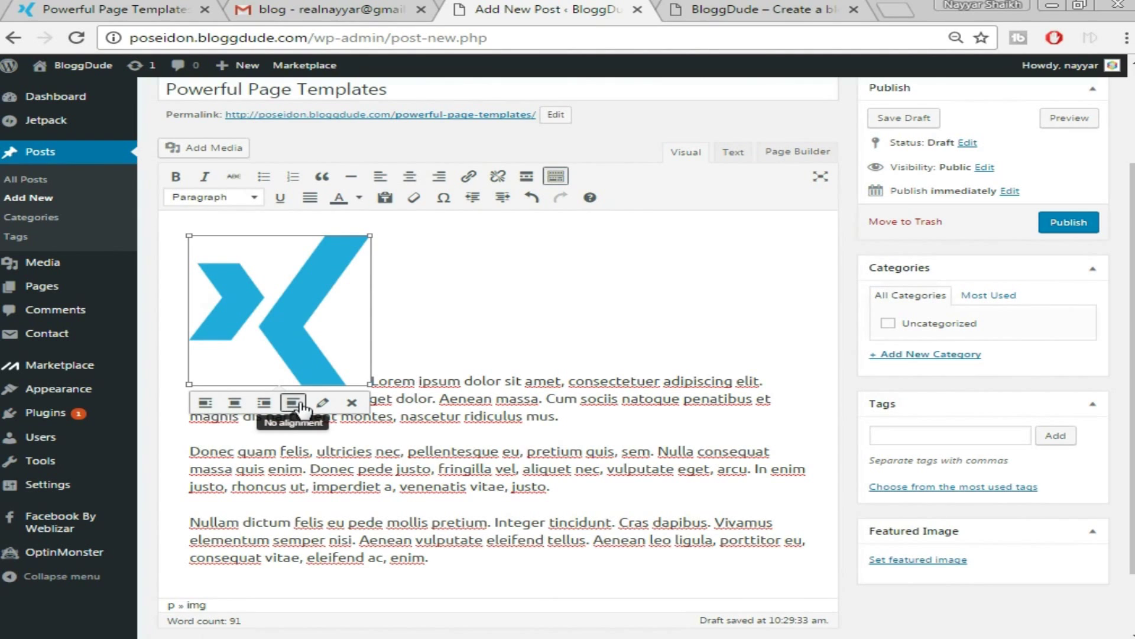
left_click(205, 403)
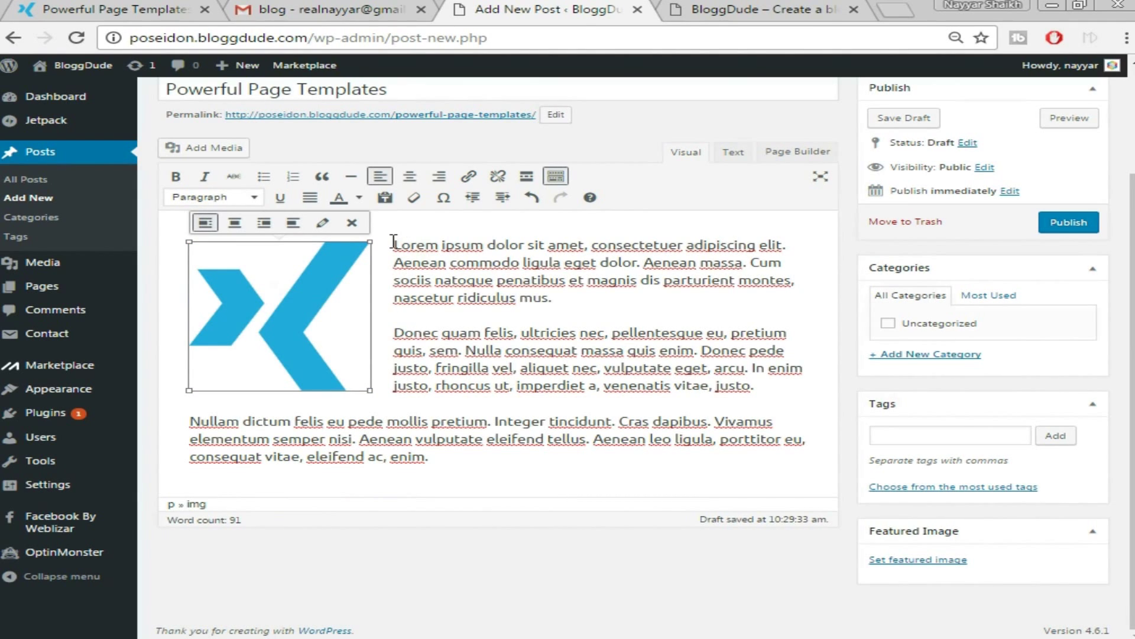
left_click(450, 457)
key("ctrl+1")
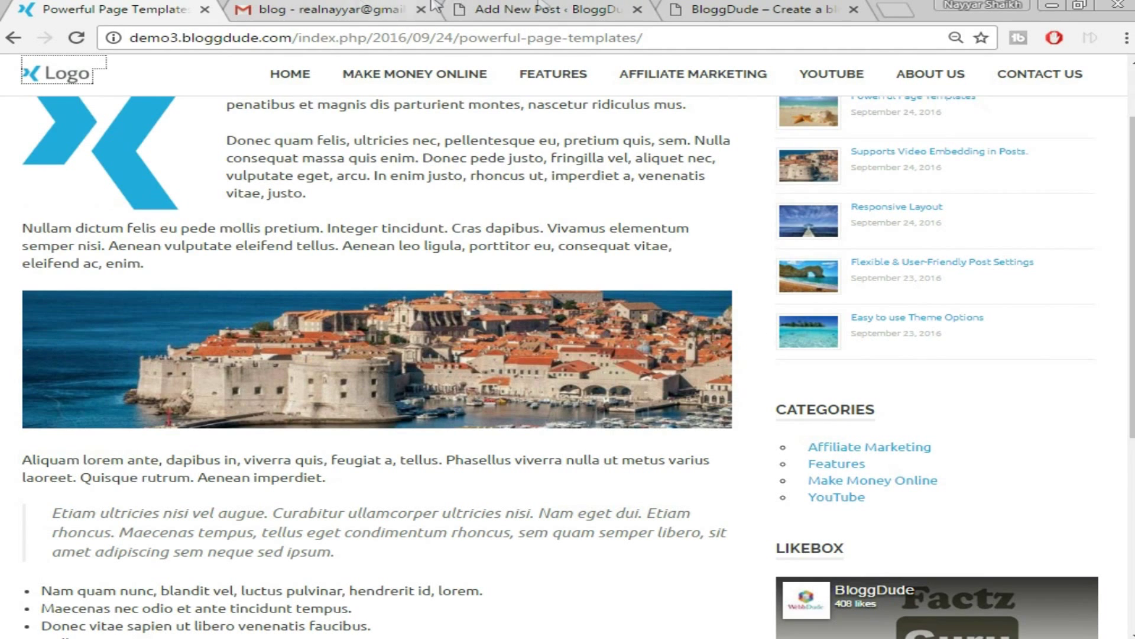
- Upload the postimg2 Dubrovnik harbour image and insert it below the third paragraph
left_click(499, 8)
left_click(236, 150)
left_click(248, 124)
left_click(659, 339)
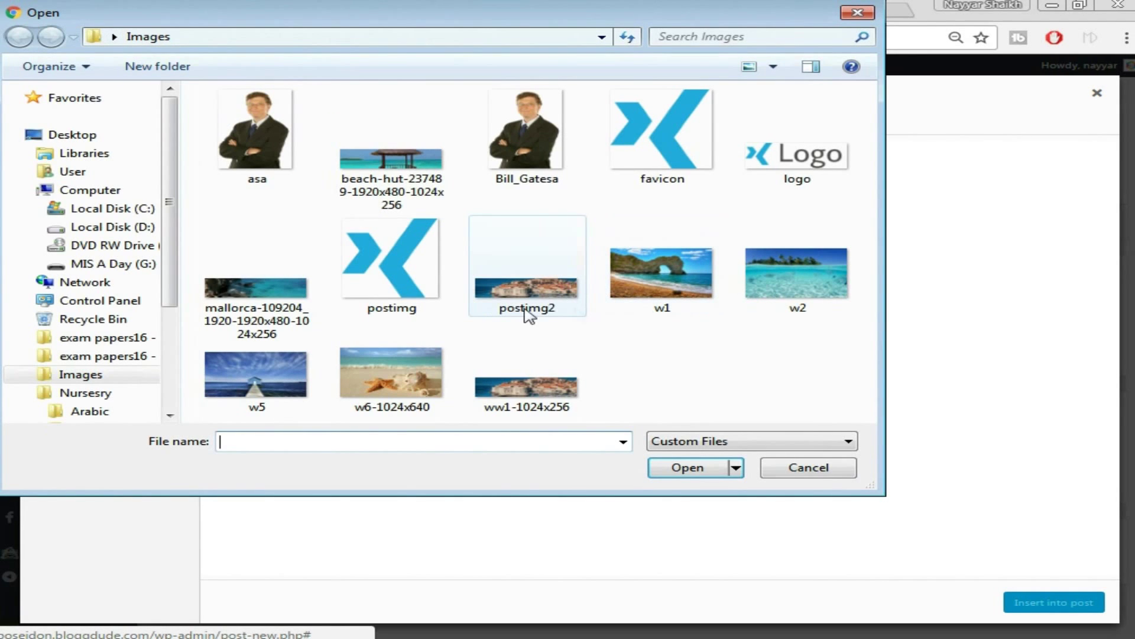
left_click(538, 310)
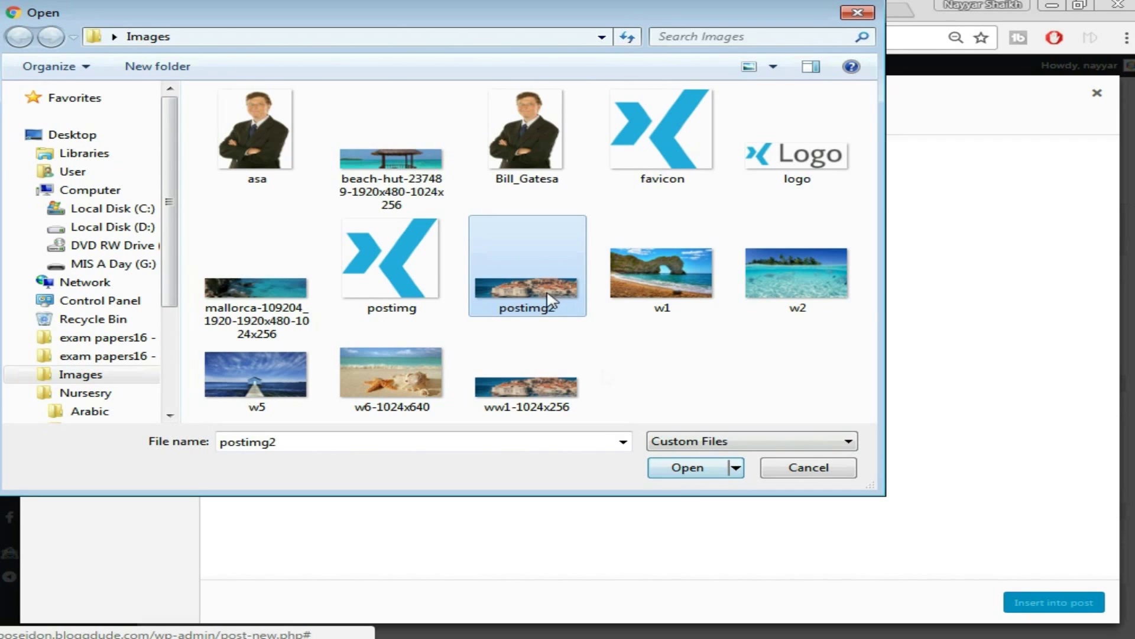
left_click(687, 477)
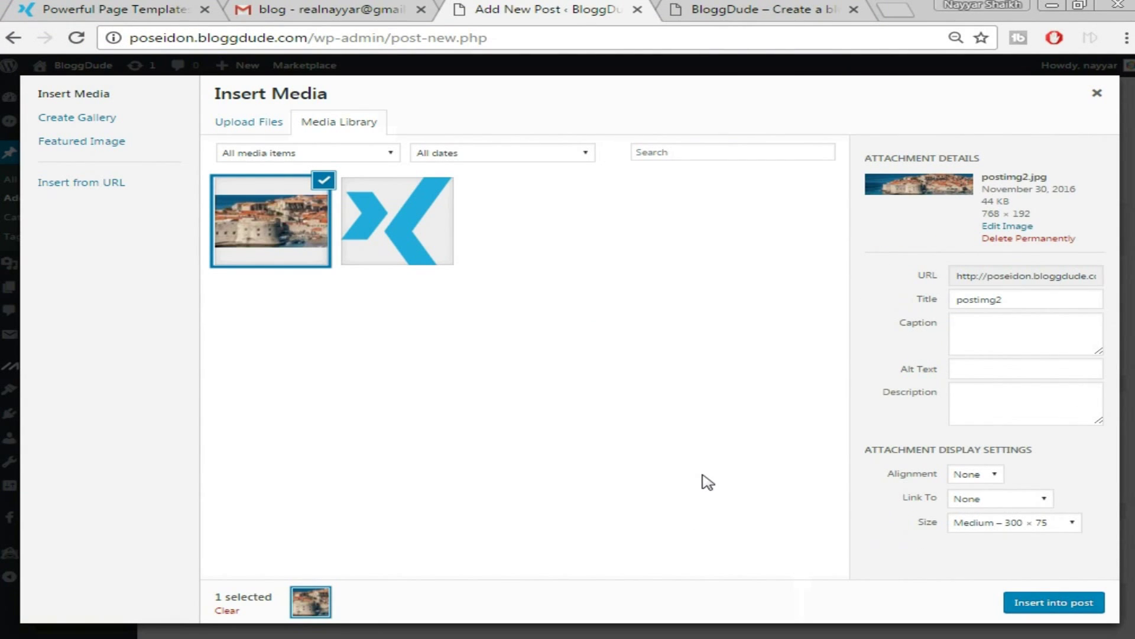
left_click(1053, 602)
- Stretch the harbour image to the full editor width and add an empty line below it
scroll(562, 452, "down", 1)
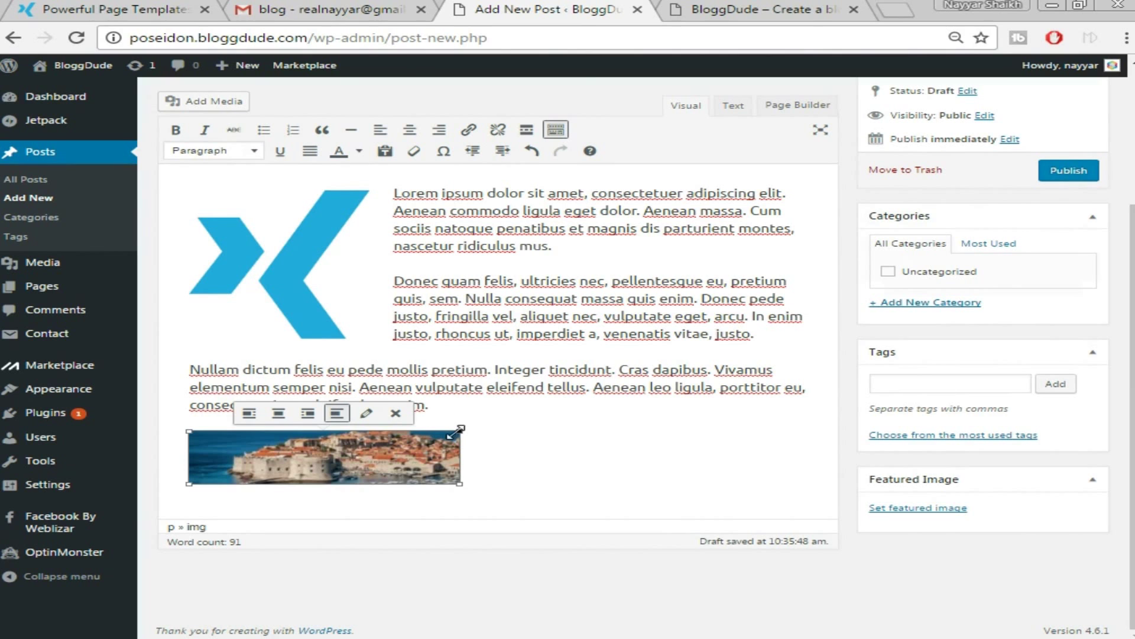
left_click_drag(456, 431, 836, 453)
scroll(835, 453, "down", 1)
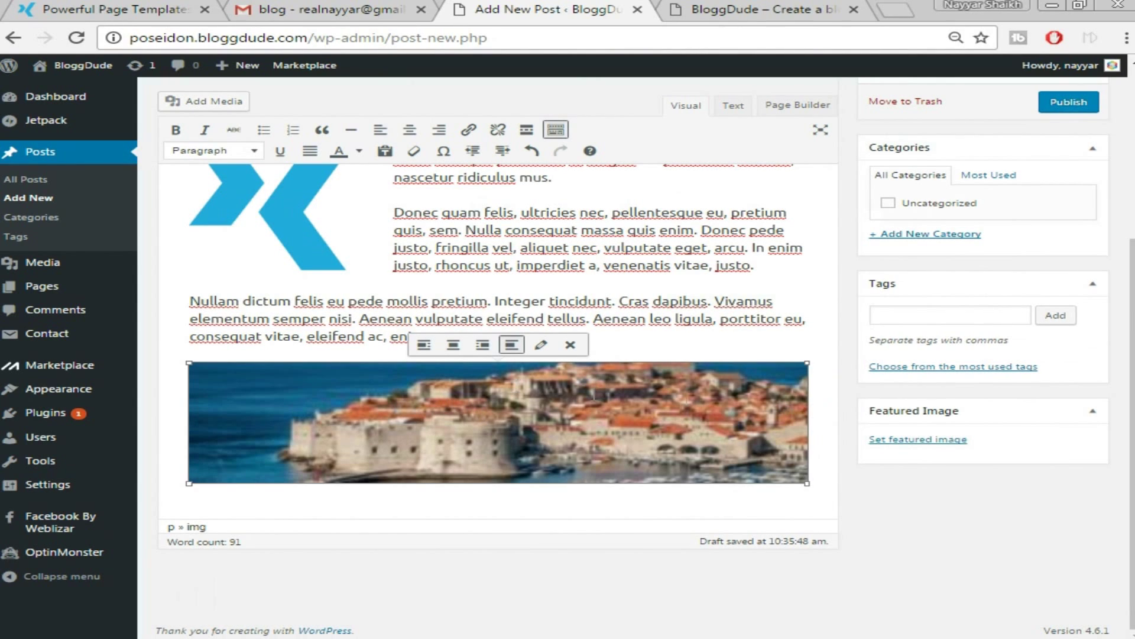
left_click(829, 432)
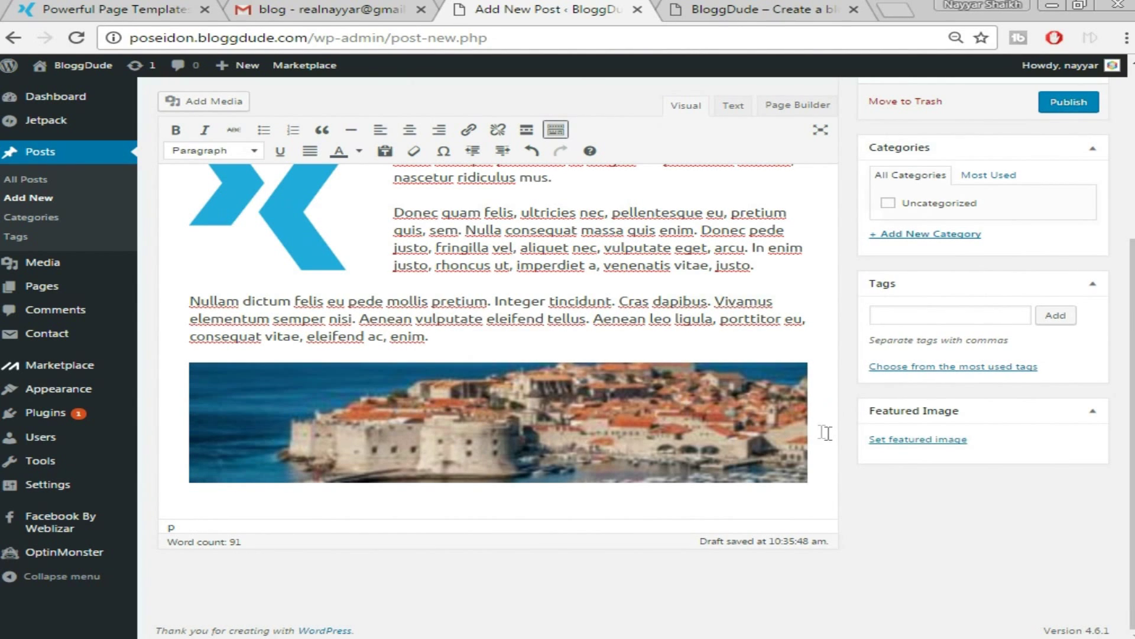
key("Return")
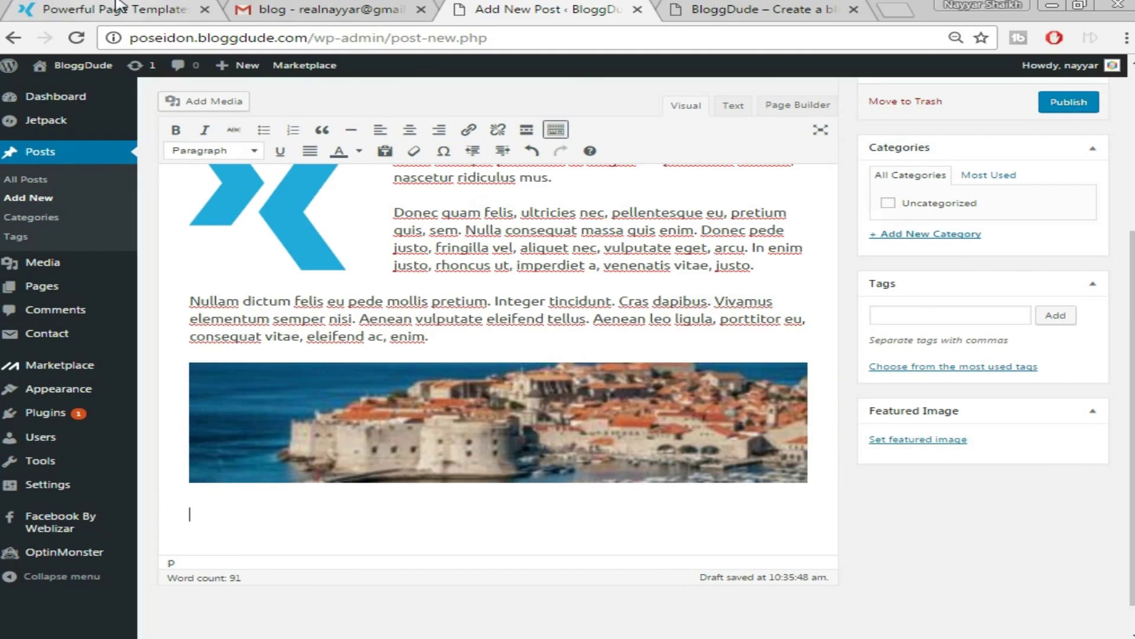
- Copy the Aliquam paragraph and quote from the demo post and paste them below the image
left_click(112, 9)
scroll(275, 394, "down", 2)
left_click_drag(23, 372, 402, 464)
right_click(389, 444)
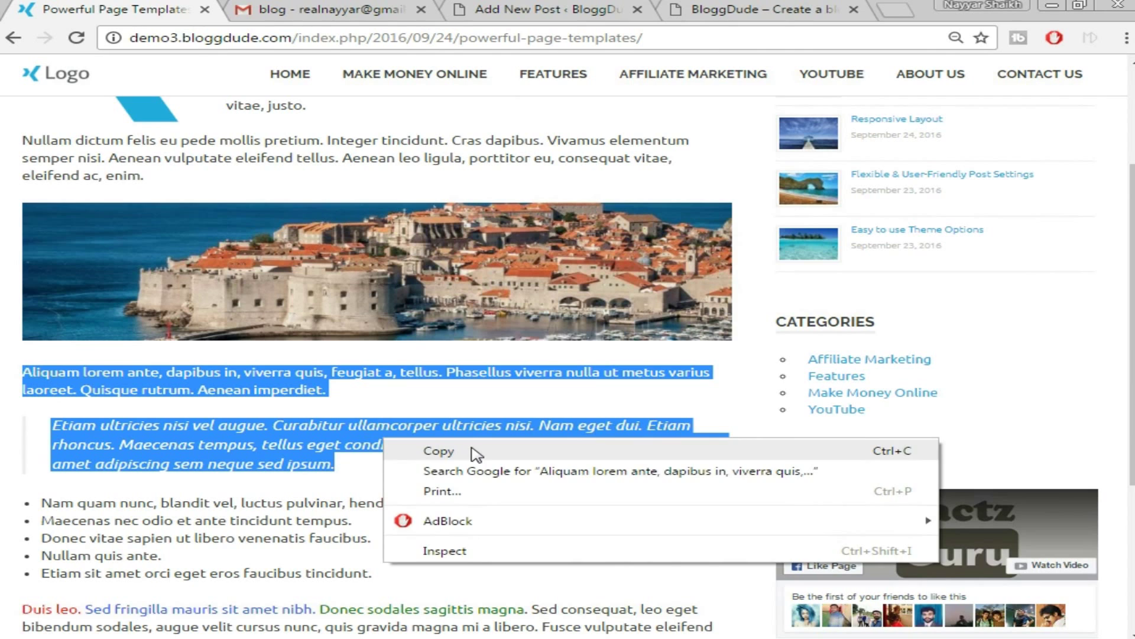
left_click(408, 449)
left_click(567, 9)
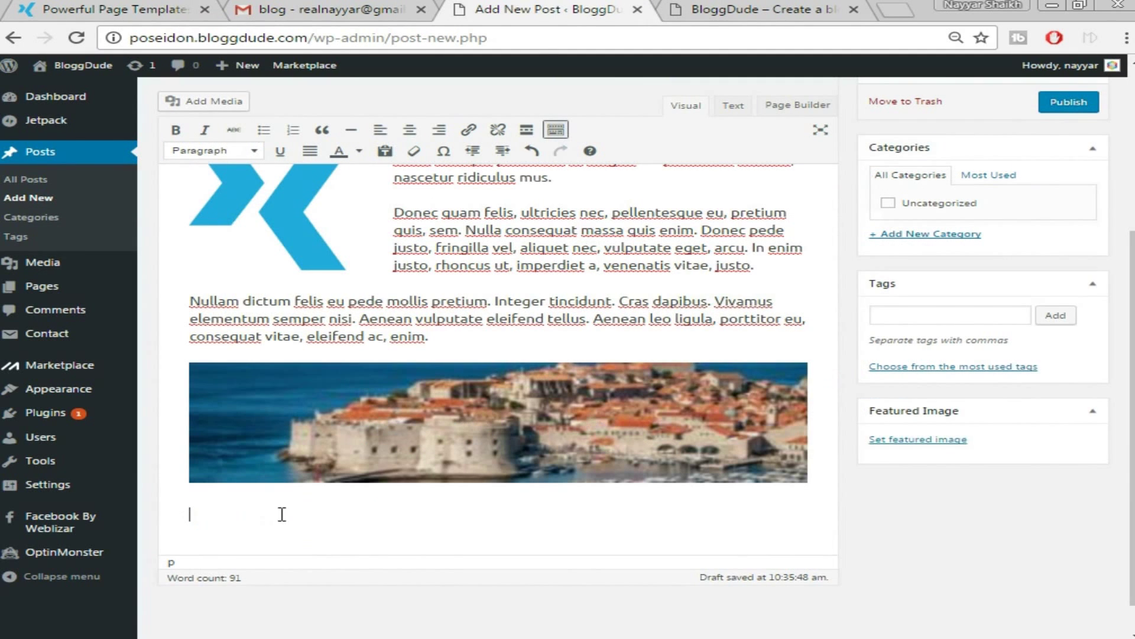
left_click(265, 505)
key("ctrl+v")
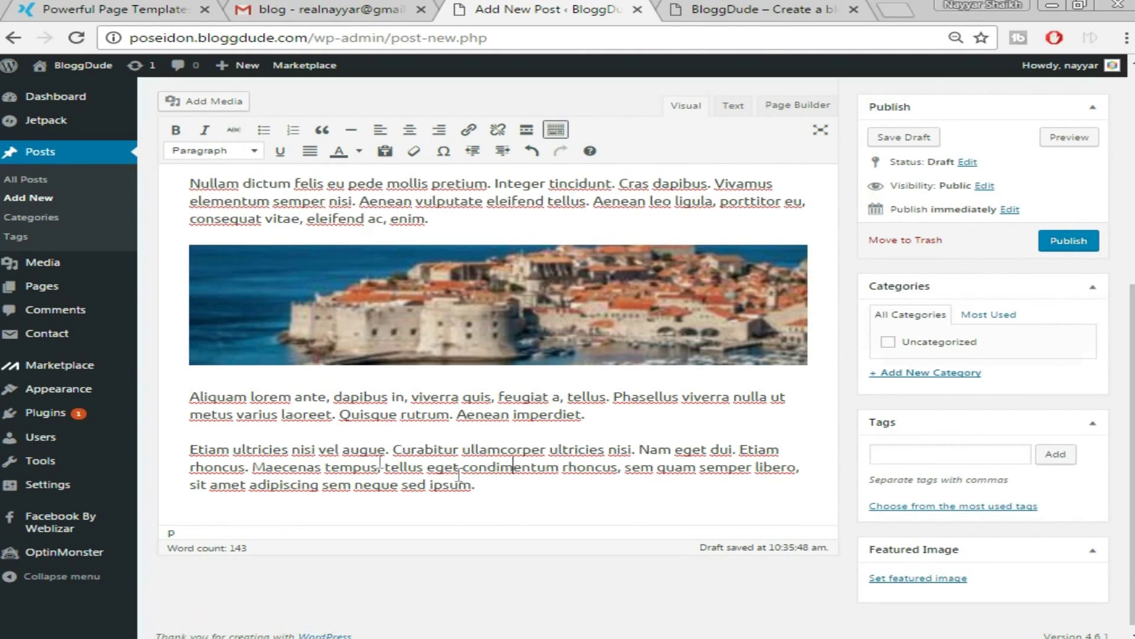
- Make the Etiam ultricies paragraph a blockquote, add a line after it, and select the demo's five-item list
left_click(110, 10)
left_click(403, 419)
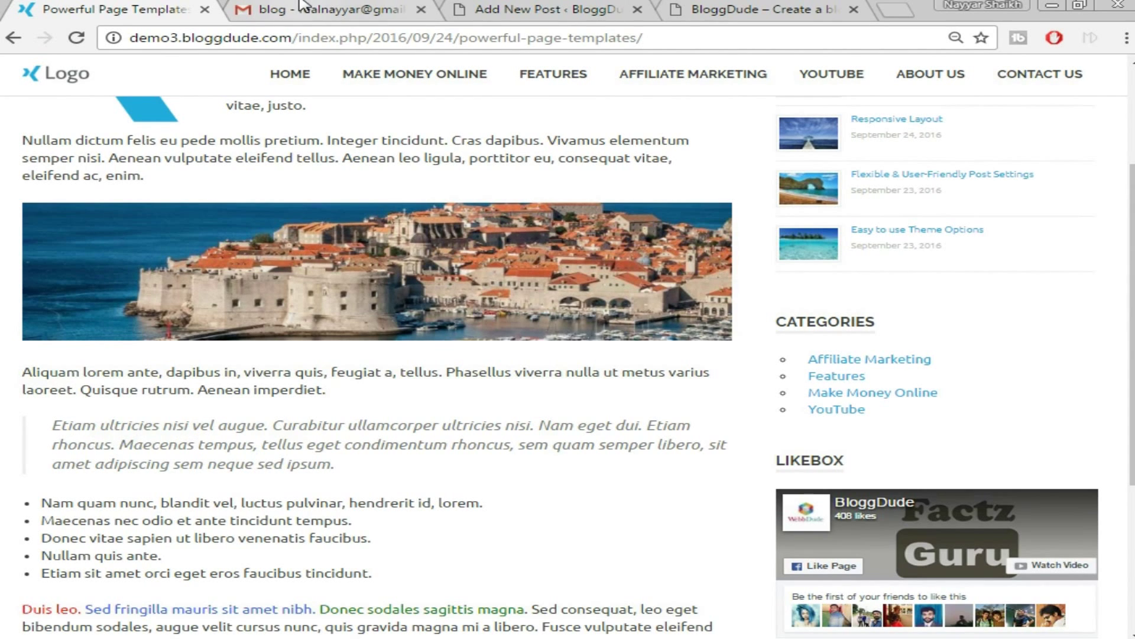
left_click(614, 8)
left_click_drag(189, 453, 519, 488)
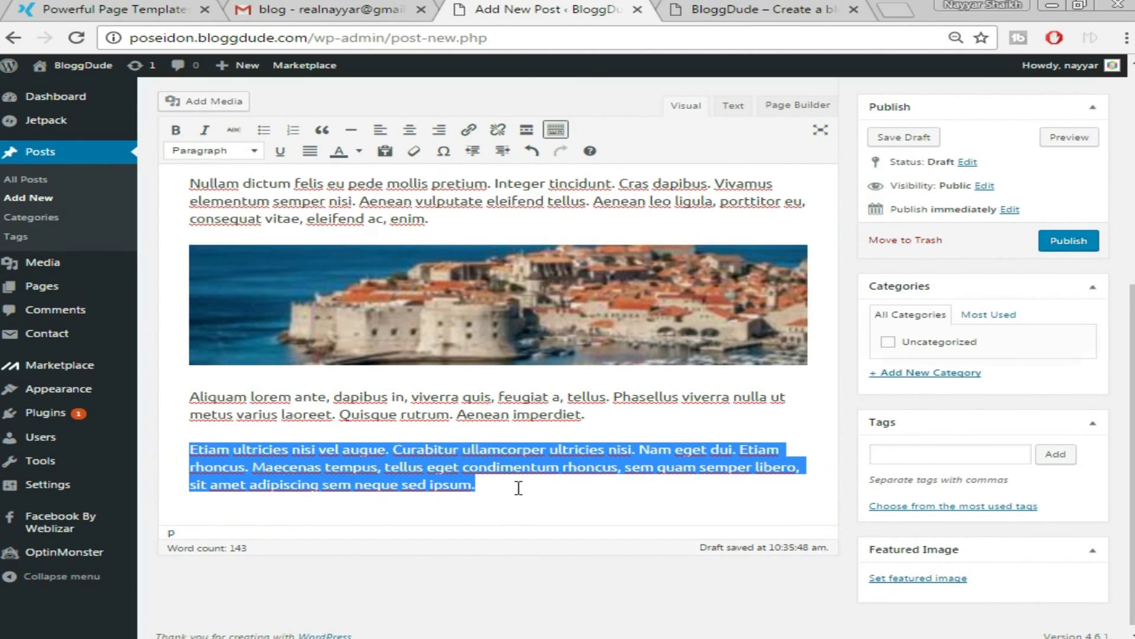
left_click(322, 135)
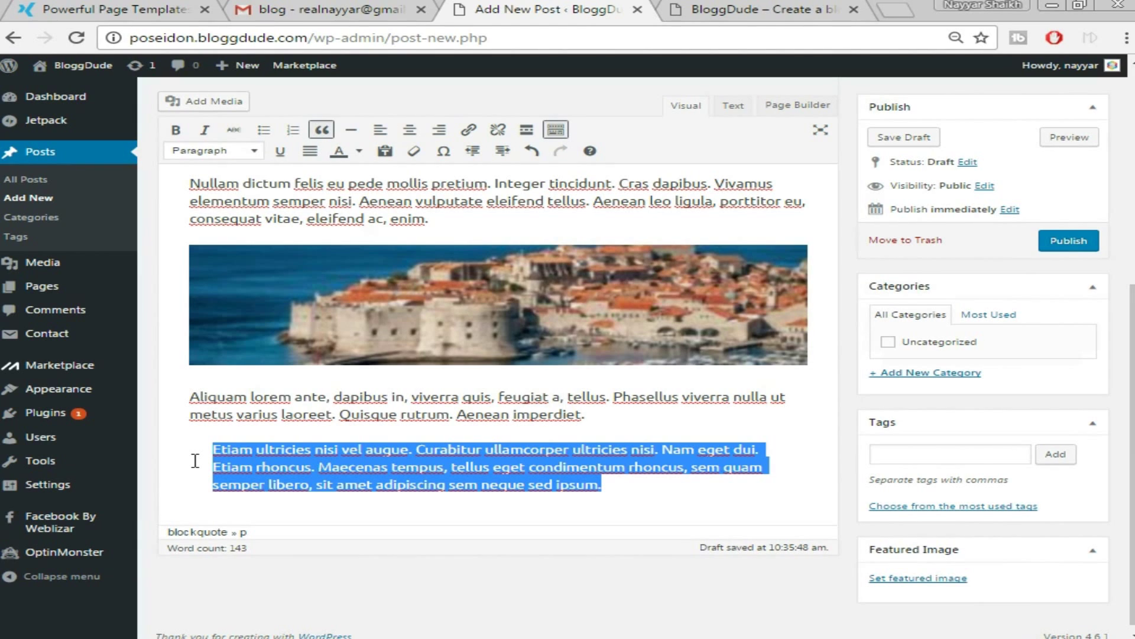
left_click(642, 492)
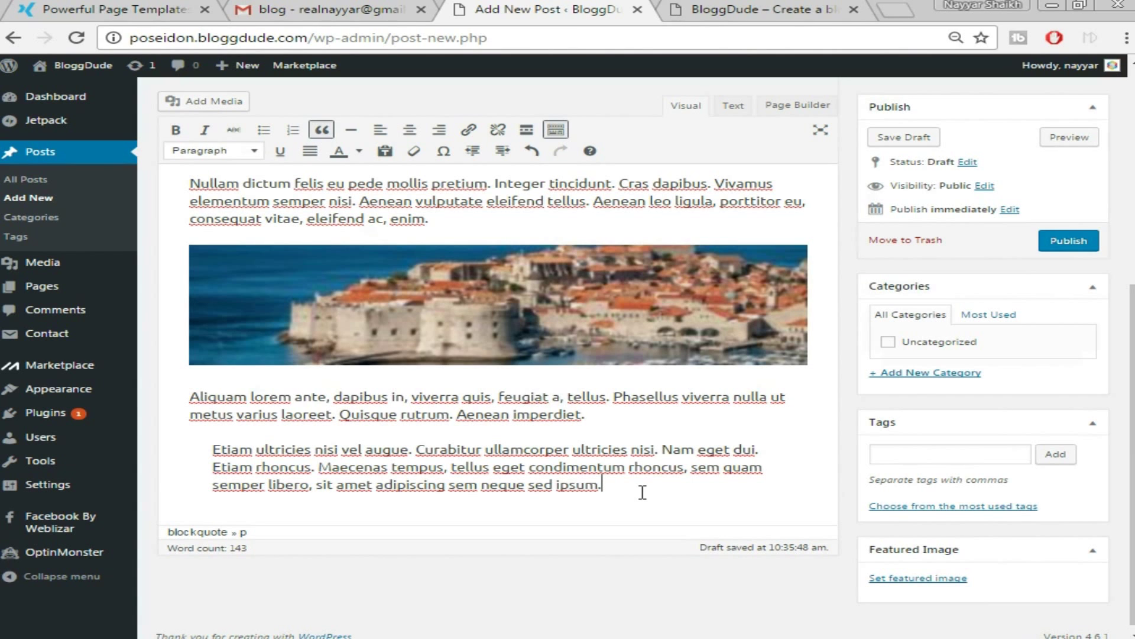
key("Return")
key("Return")
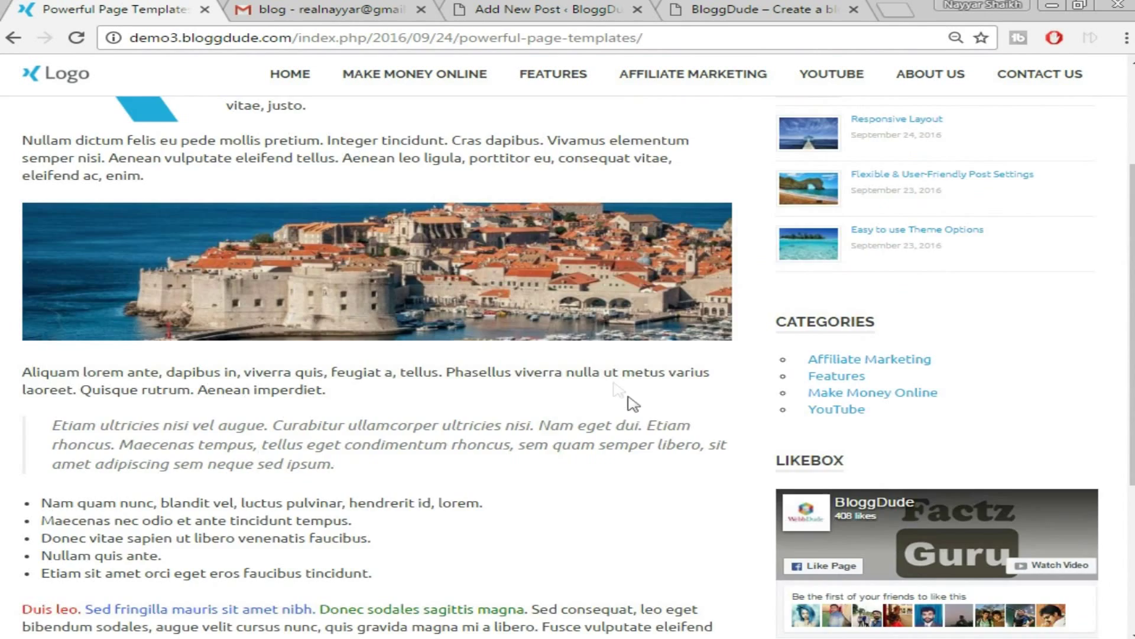
scroll(627, 406, "down", 3)
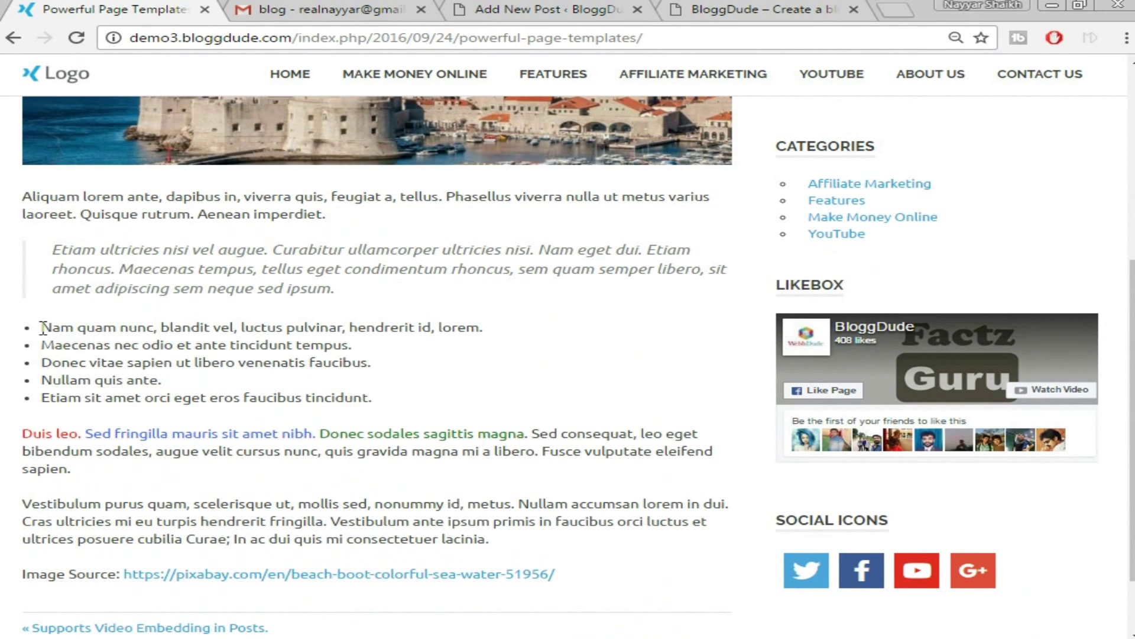
left_click_drag(43, 327, 402, 396)
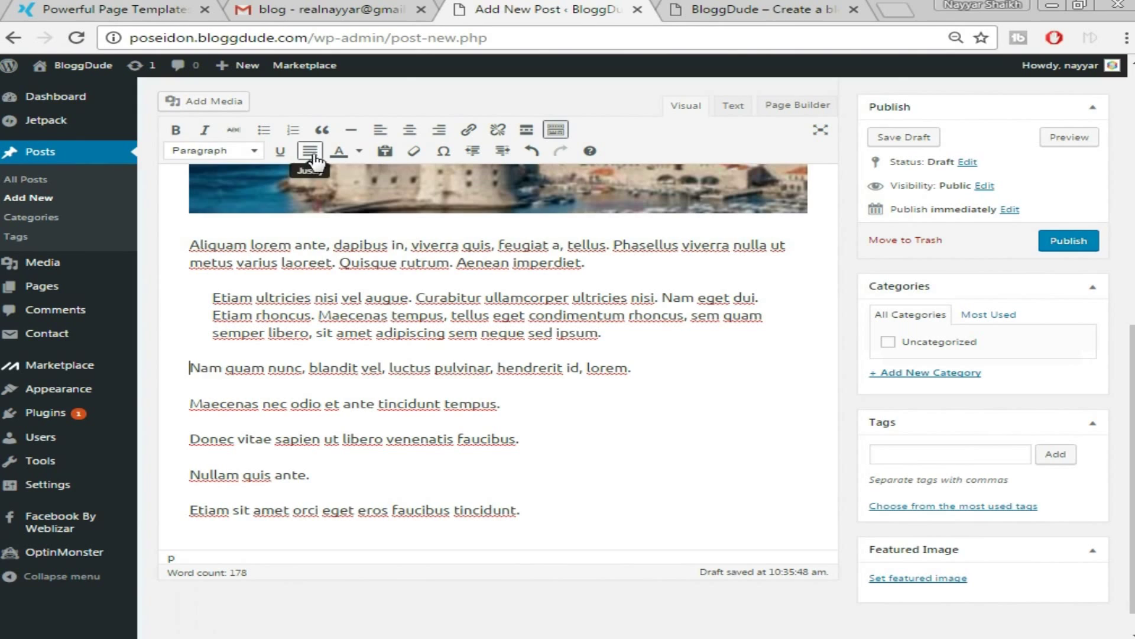
- Number the Nam quam nunc and Maecenas nec odio lines as list items 1 and 2
left_click(433, 368)
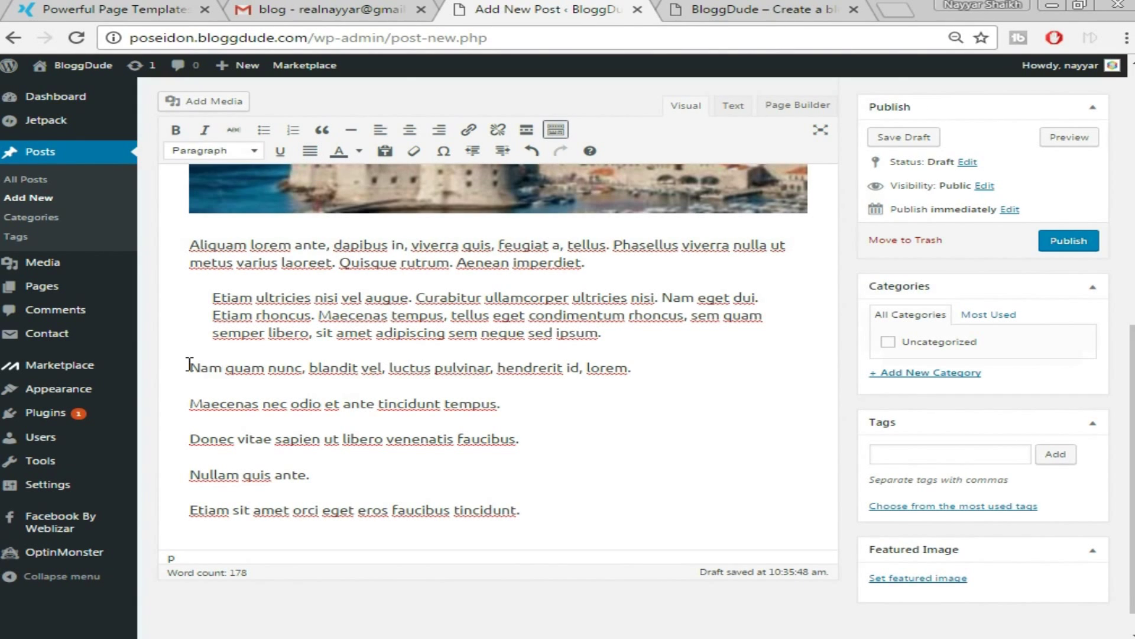
left_click_drag(189, 366, 727, 350)
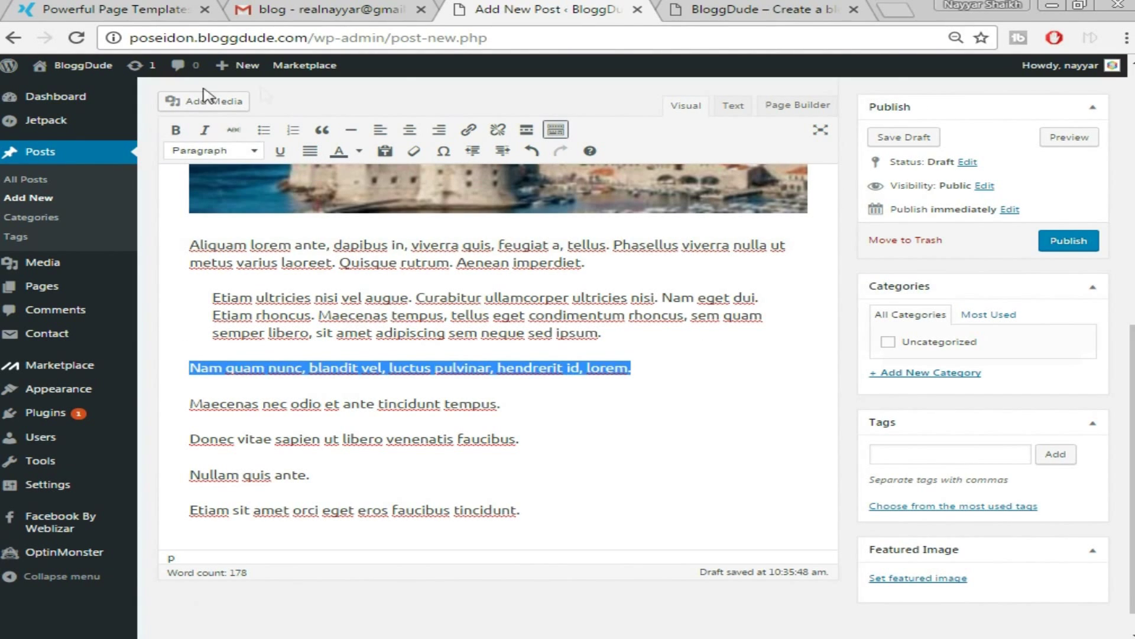
left_click(264, 131)
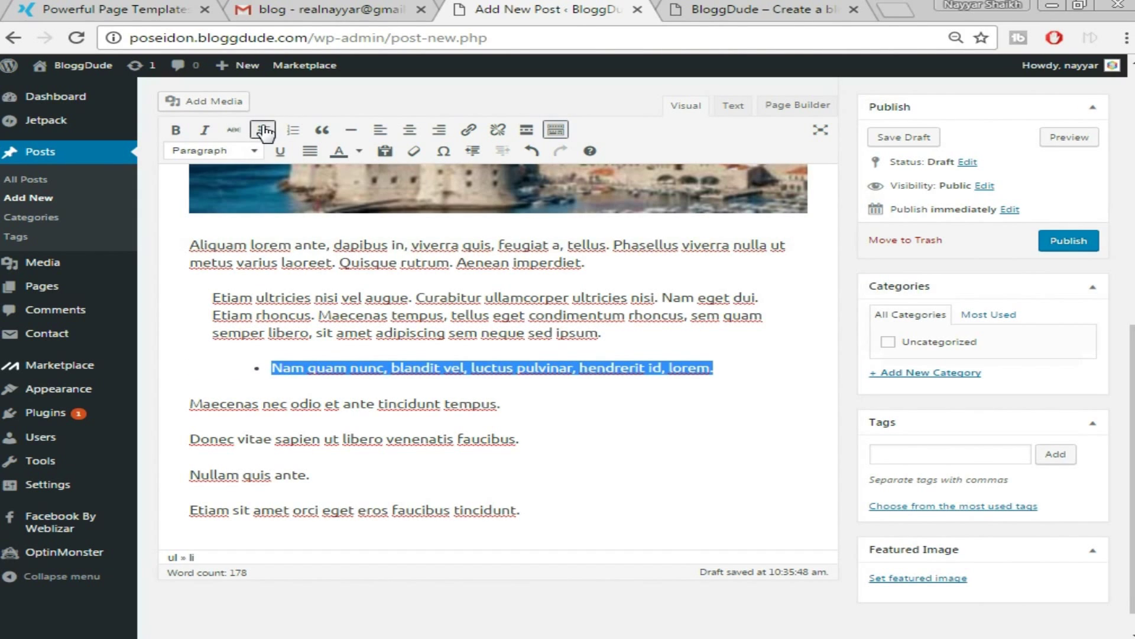
left_click(298, 130)
left_click_drag(190, 404, 500, 404)
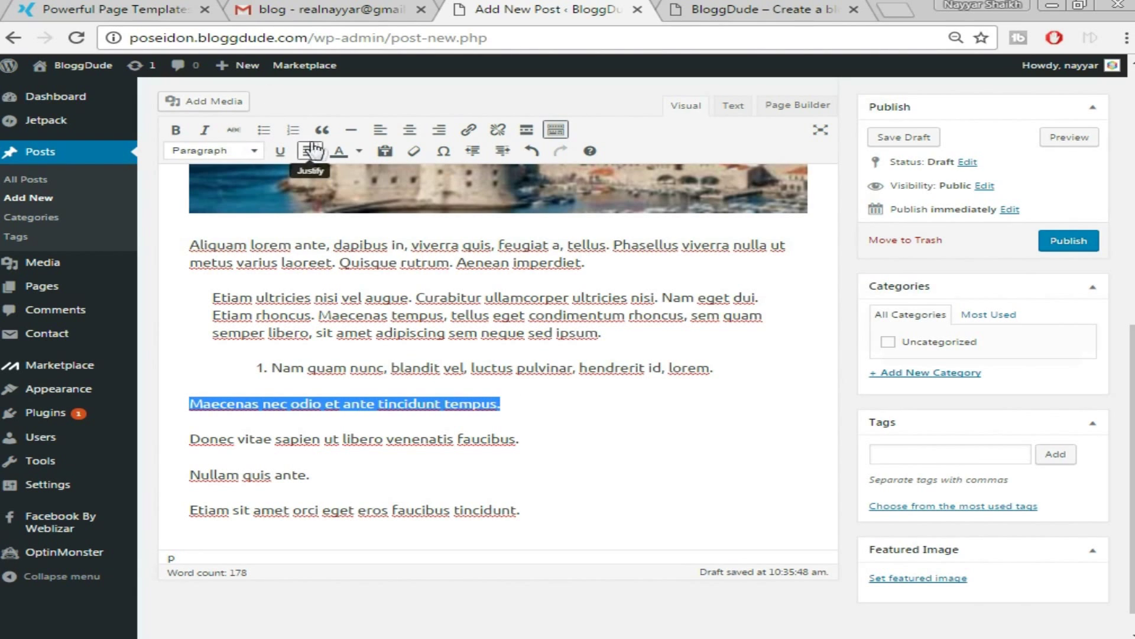
left_click(294, 130)
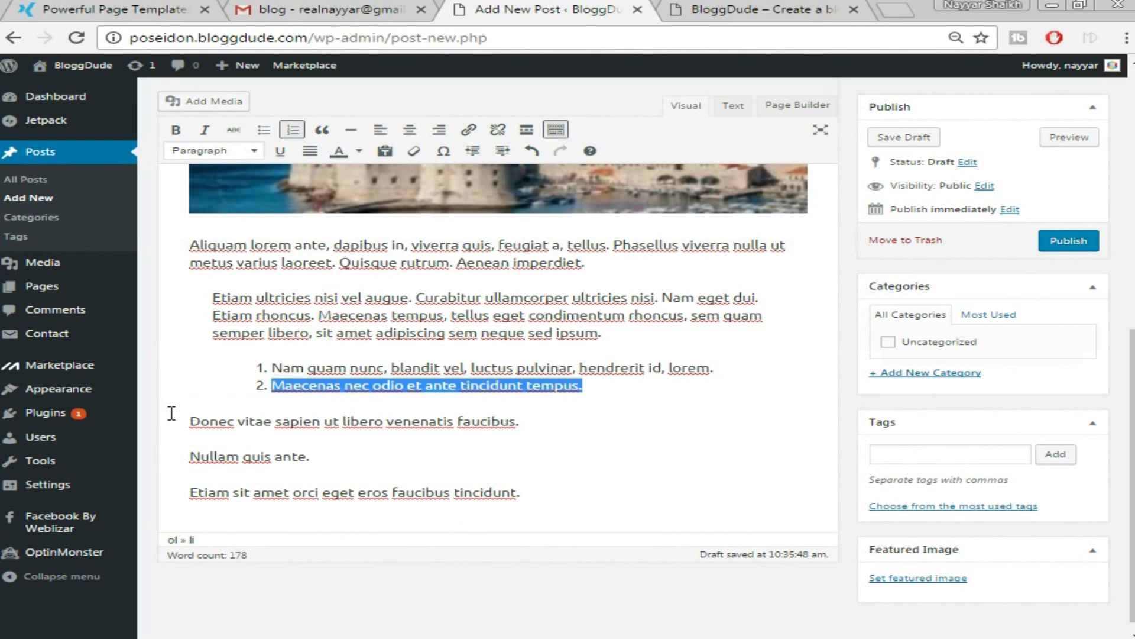
- Number the Donec, Nullam and Etiam lines as items 3–5, then end the list
left_click_drag(189, 421, 550, 414)
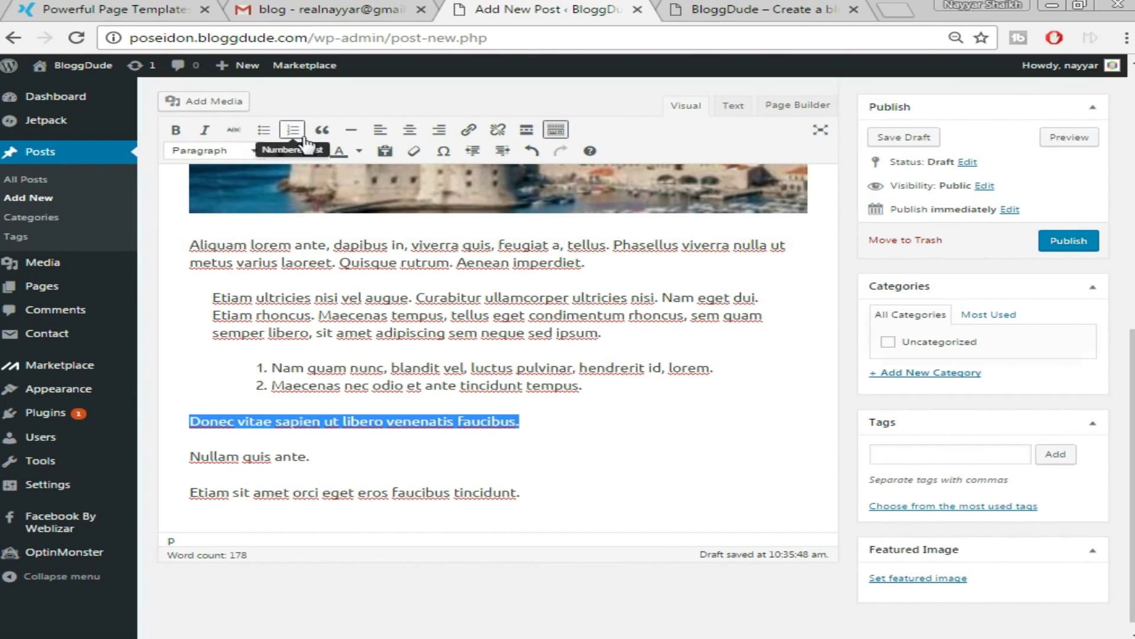
left_click(294, 130)
left_click_drag(191, 443, 308, 444)
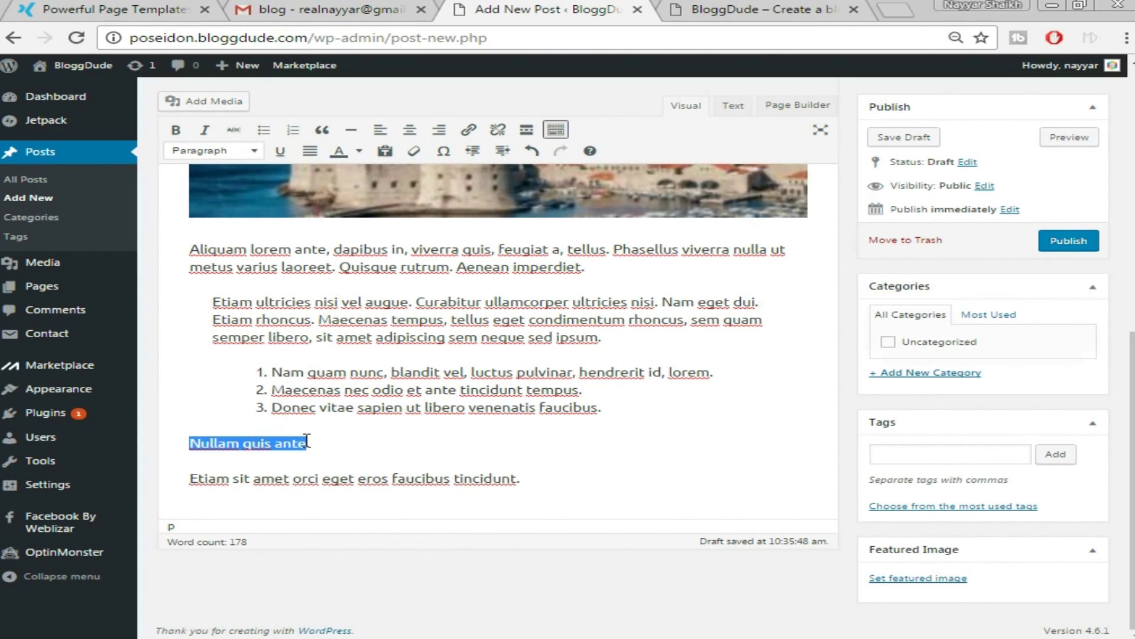
left_click(294, 130)
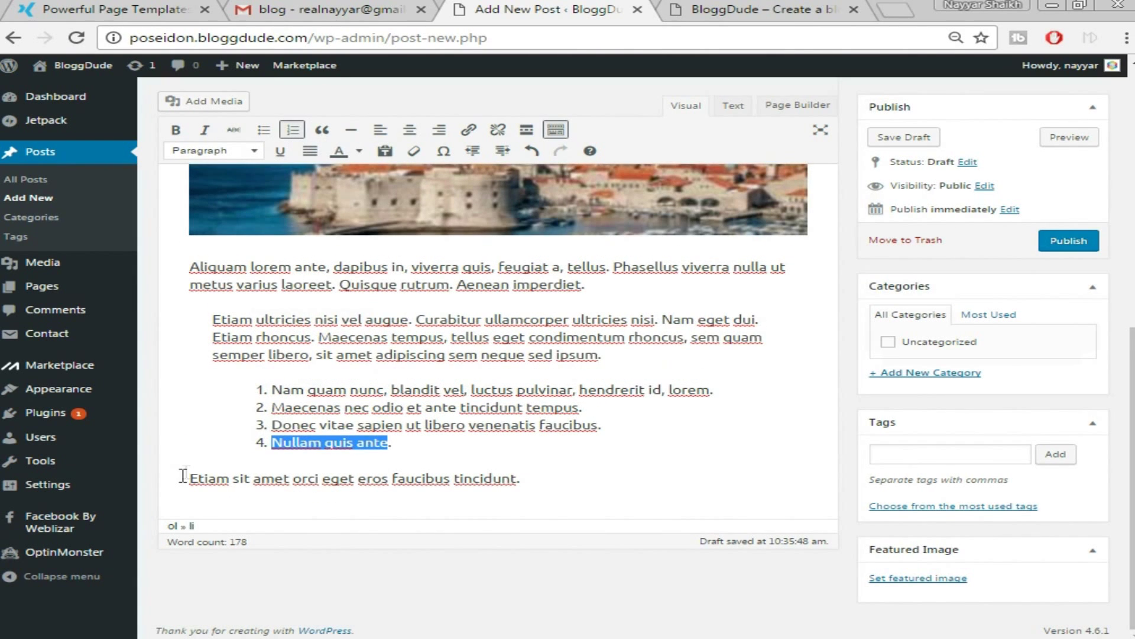
left_click_drag(184, 479, 550, 472)
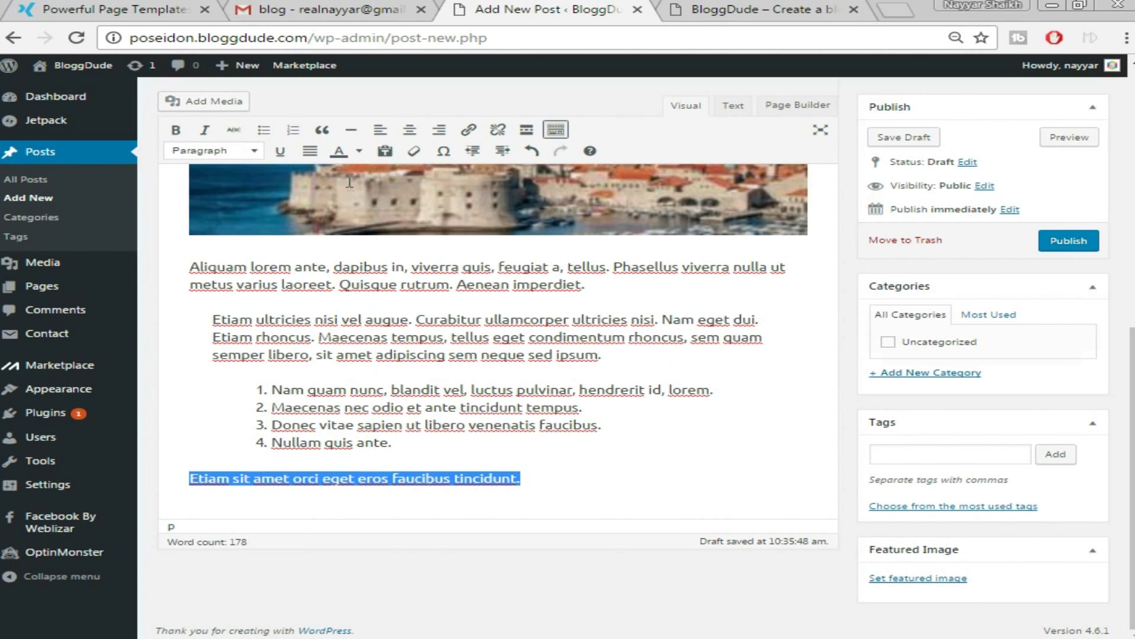
left_click(294, 130)
left_click(634, 464)
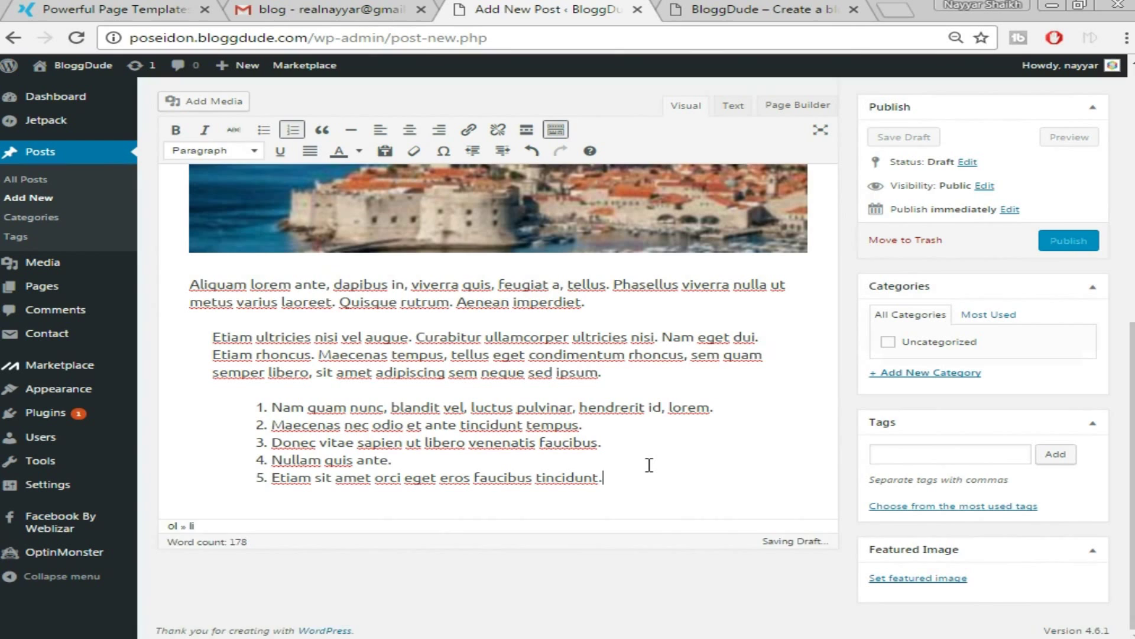
key("Return")
key("Return")
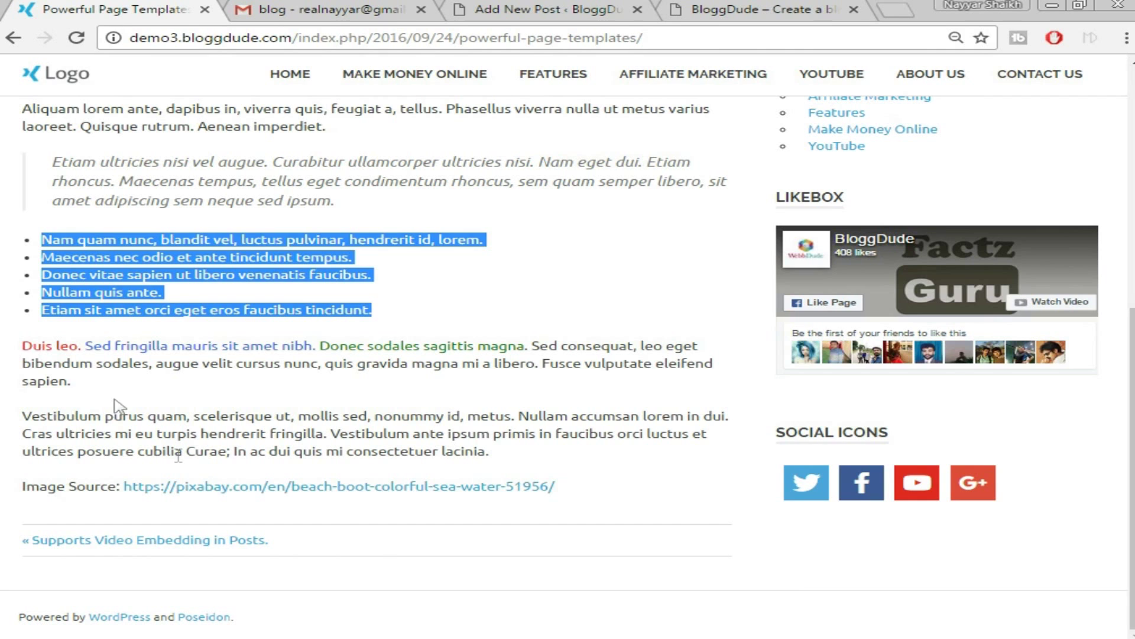
- Copy the demo post's remaining paragraphs and image-source line and paste them below the list
left_click_drag(21, 348, 586, 468)
right_click(502, 421)
left_click(504, 431)
left_click(523, 9)
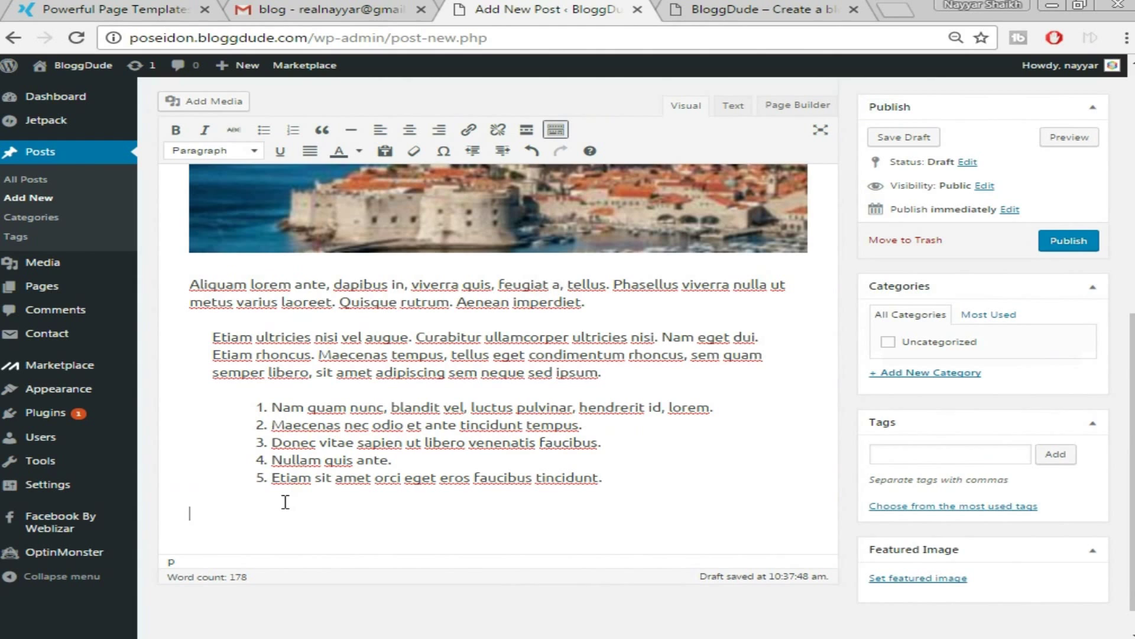
key("ctrl+v")
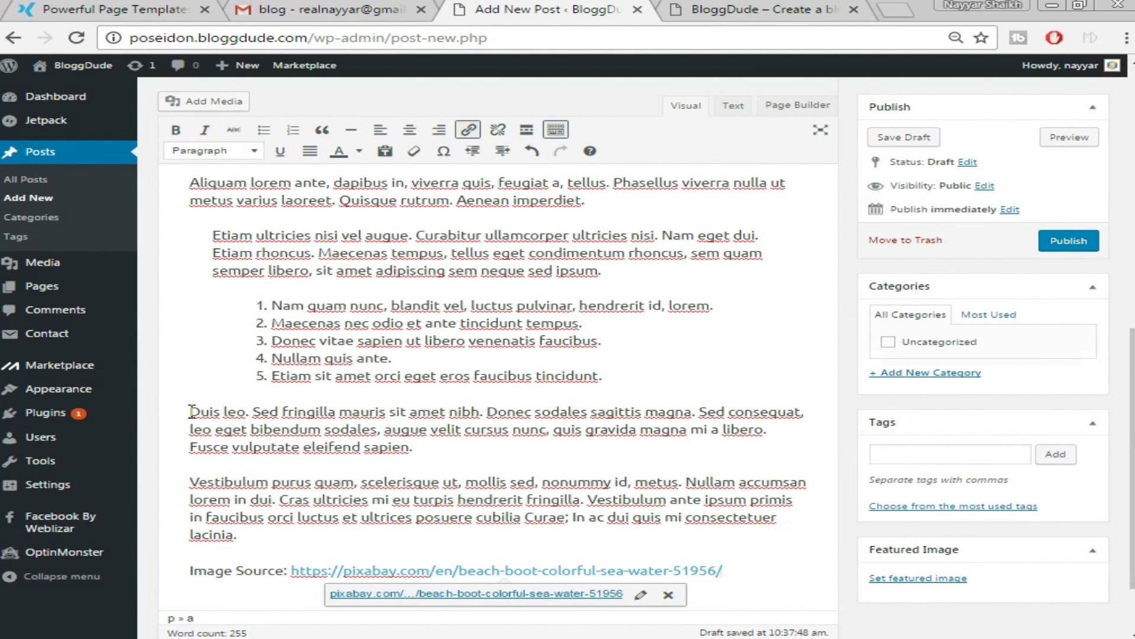
- Colour the Duis leo opening sentences red
left_click_drag(189, 411, 486, 409)
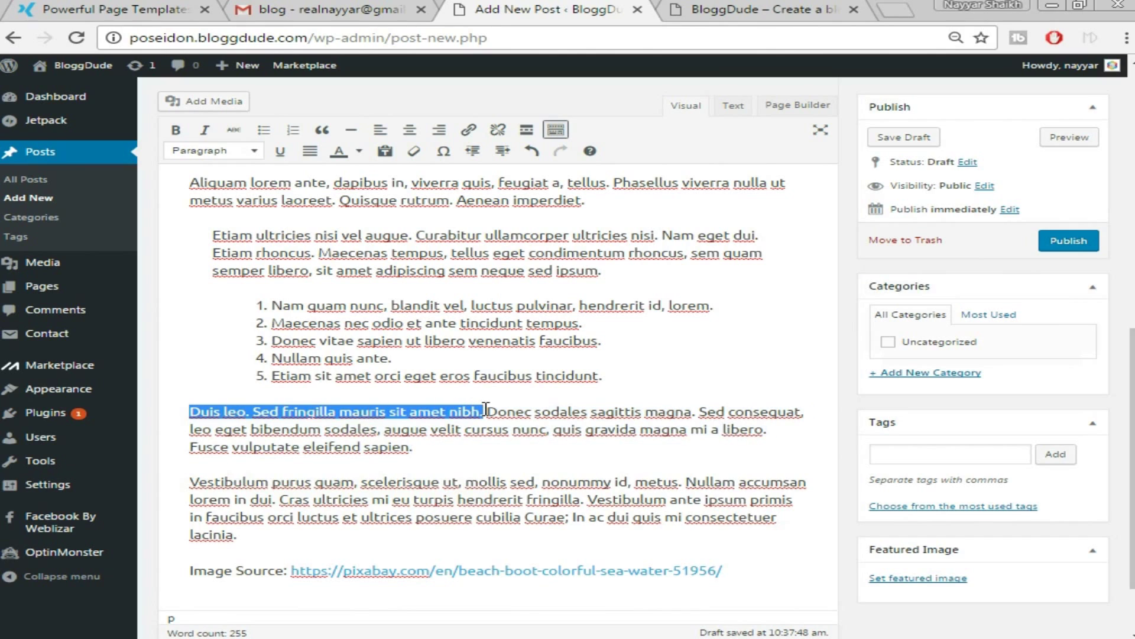
left_click(360, 151)
left_click(344, 207)
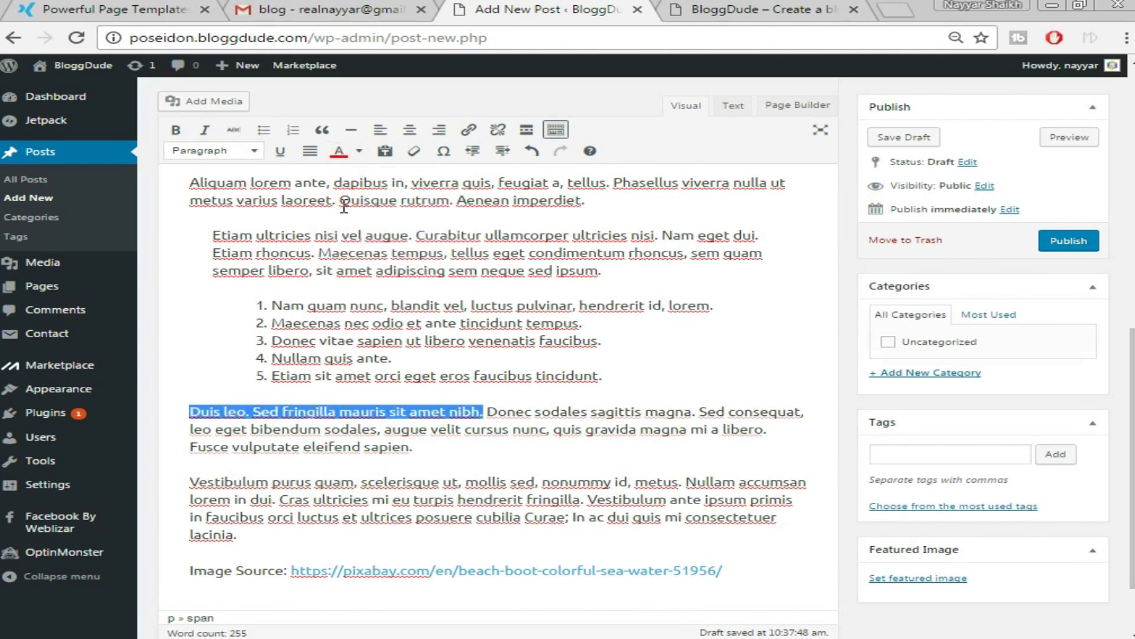
left_click(486, 428)
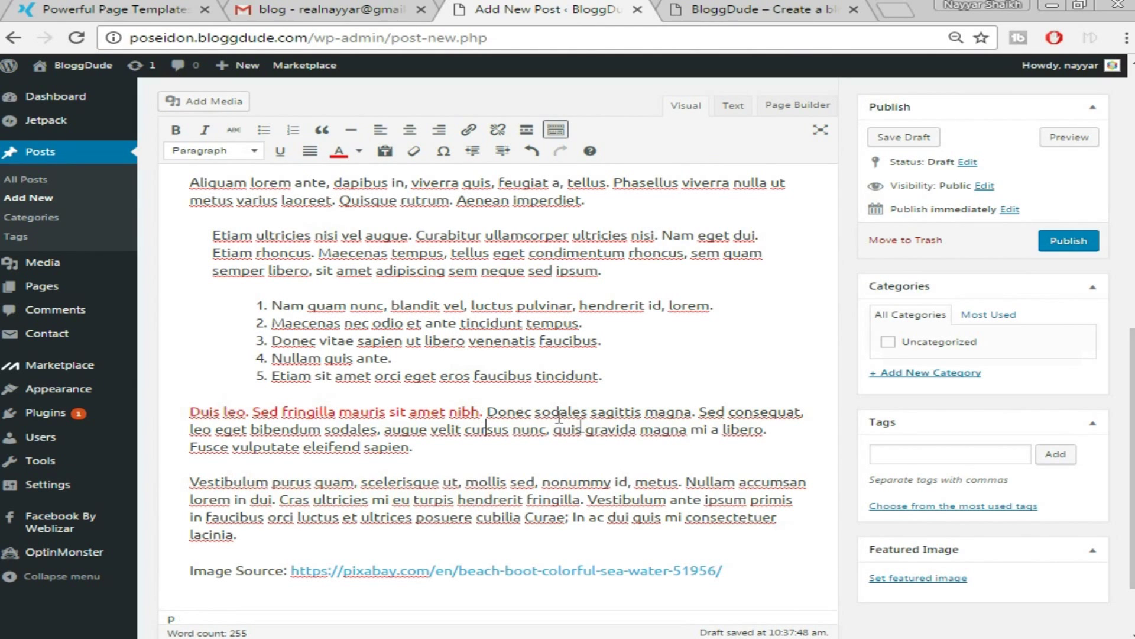
- Remove the link from the pixabay image-source URL
scroll(532, 461, "down", 2)
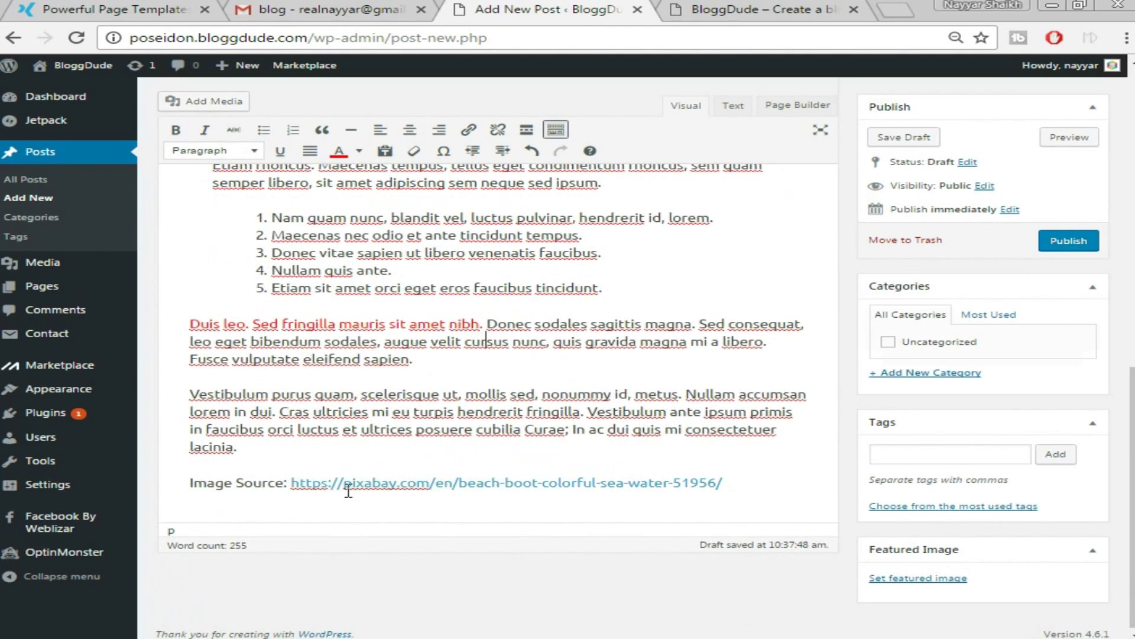
left_click(396, 483)
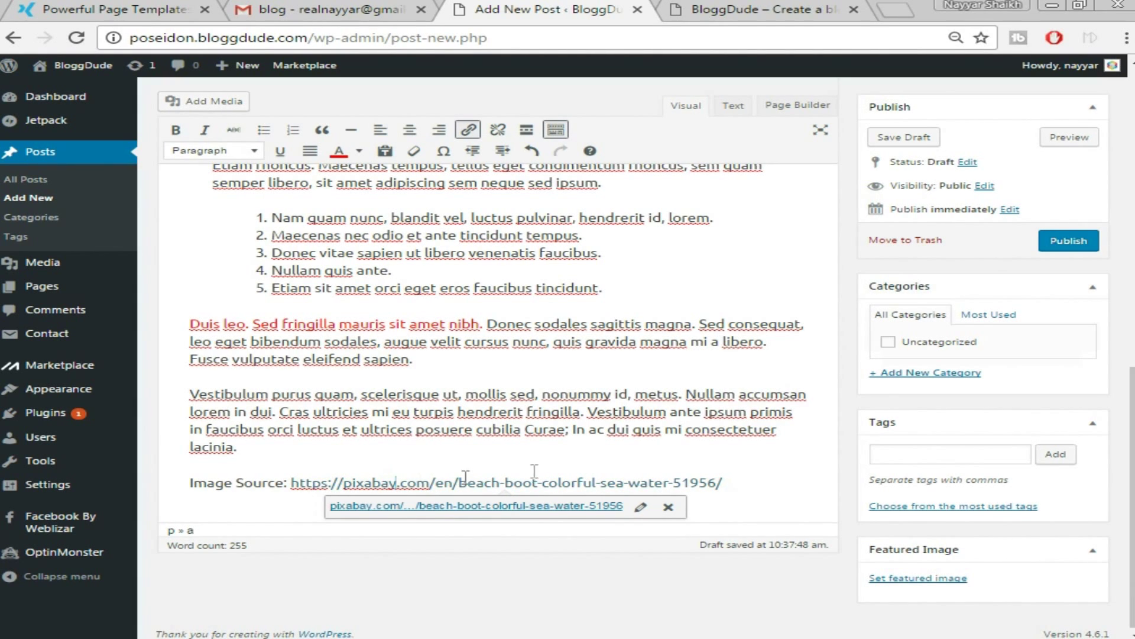
left_click(668, 506)
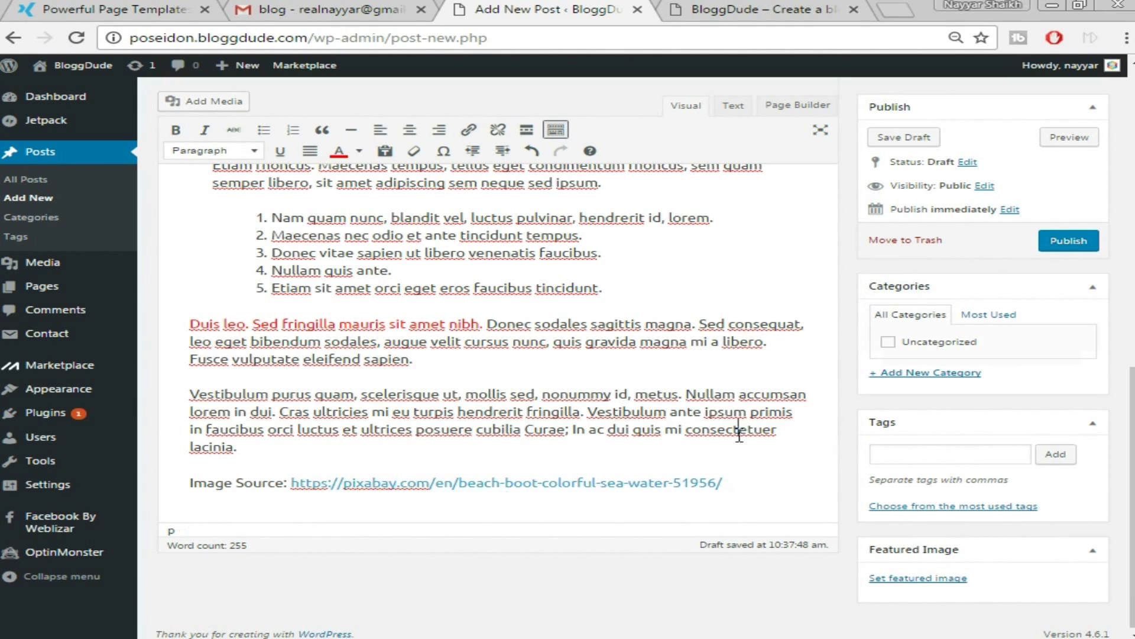
key("ctrl+z")
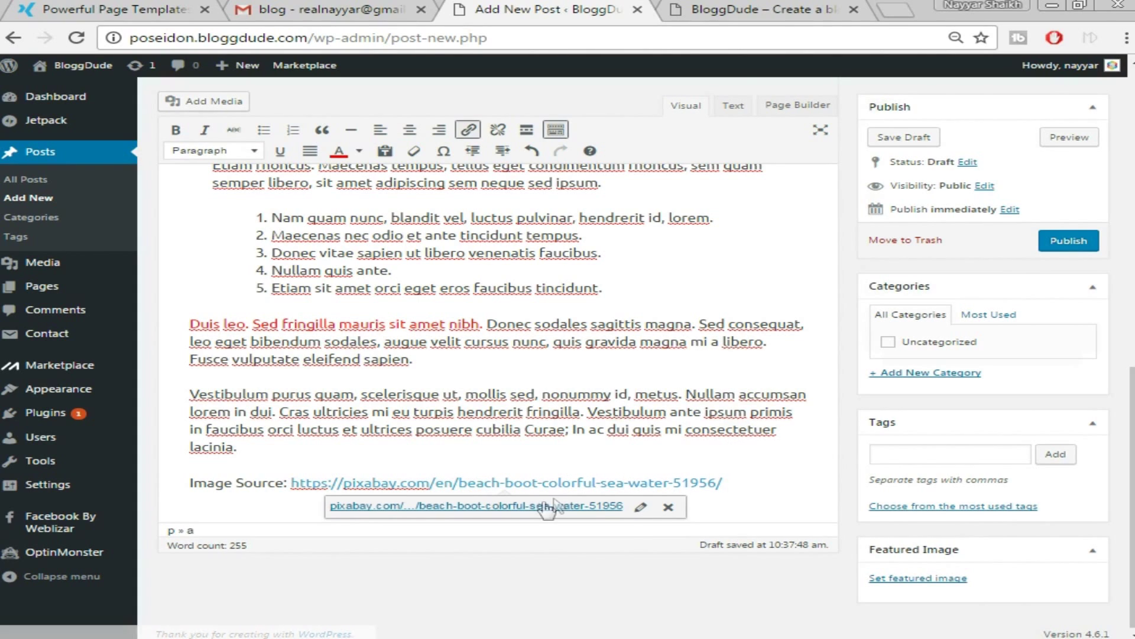
left_click(668, 507)
left_click_drag(736, 479, 296, 487)
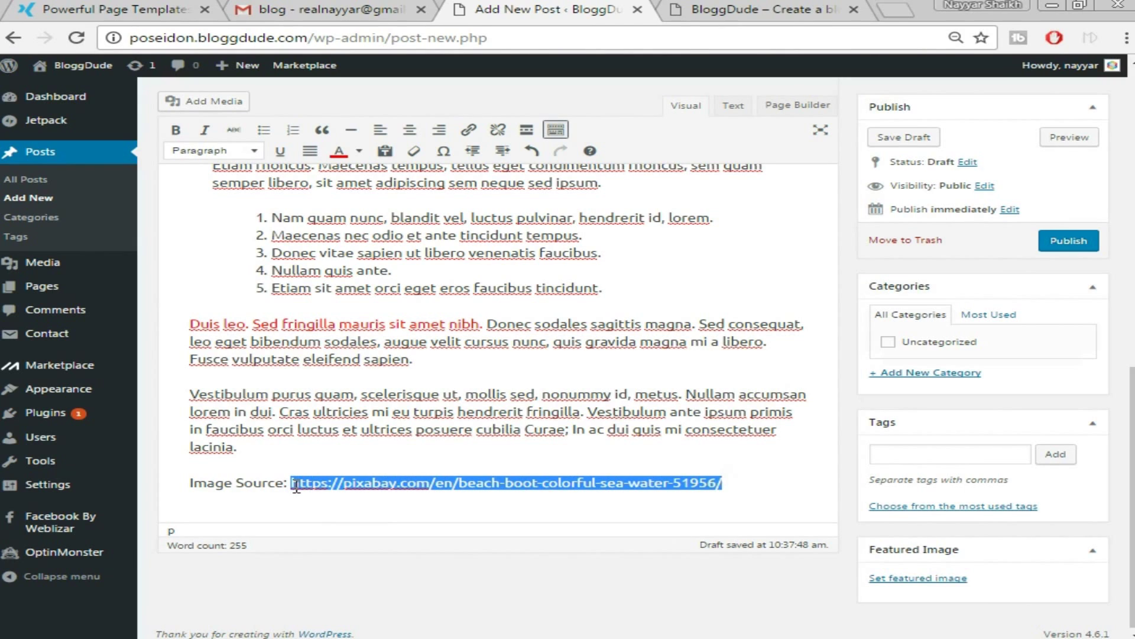
left_click(480, 449)
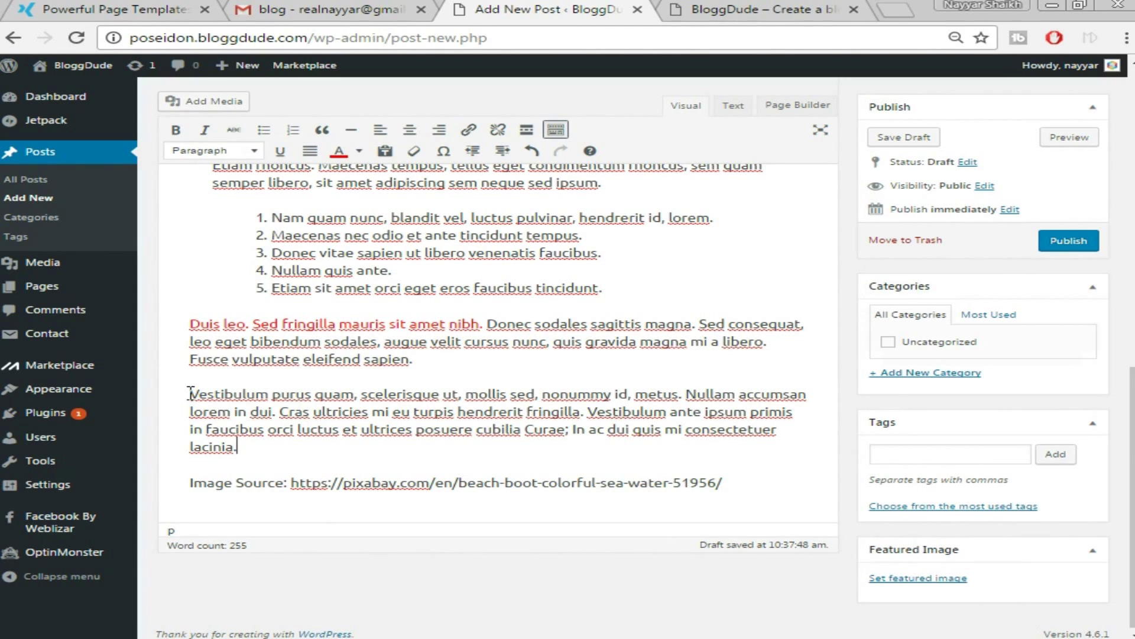
- Link the word Vestibulum to bloggdude.com
left_click_drag(194, 392, 267, 403)
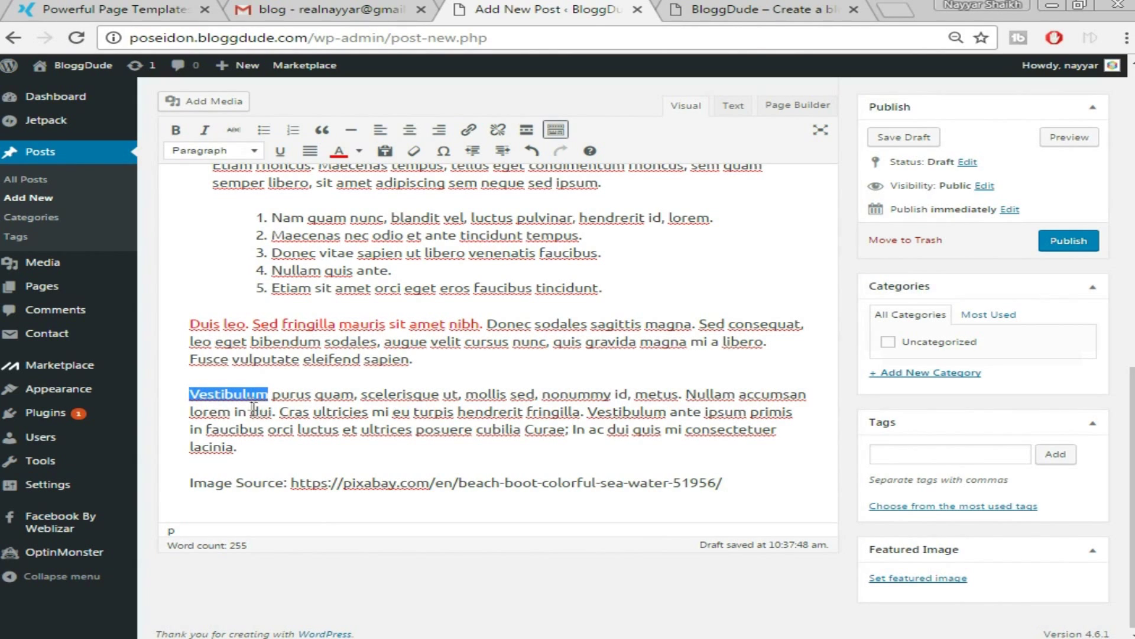
left_click(195, 393)
left_click_drag(194, 395, 269, 395)
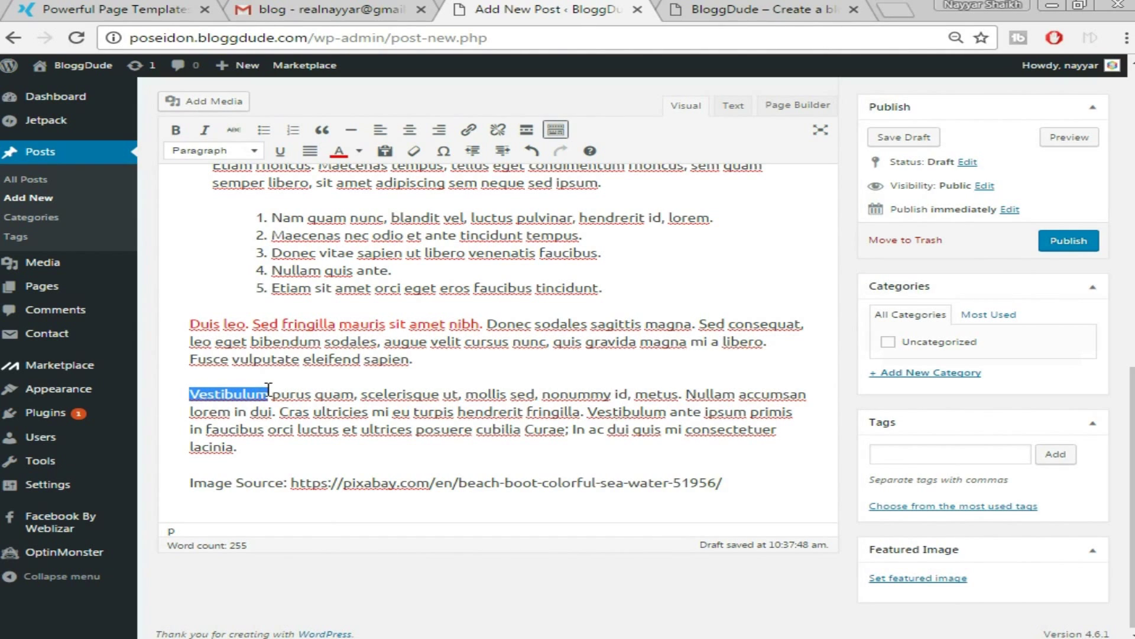
left_click(469, 131)
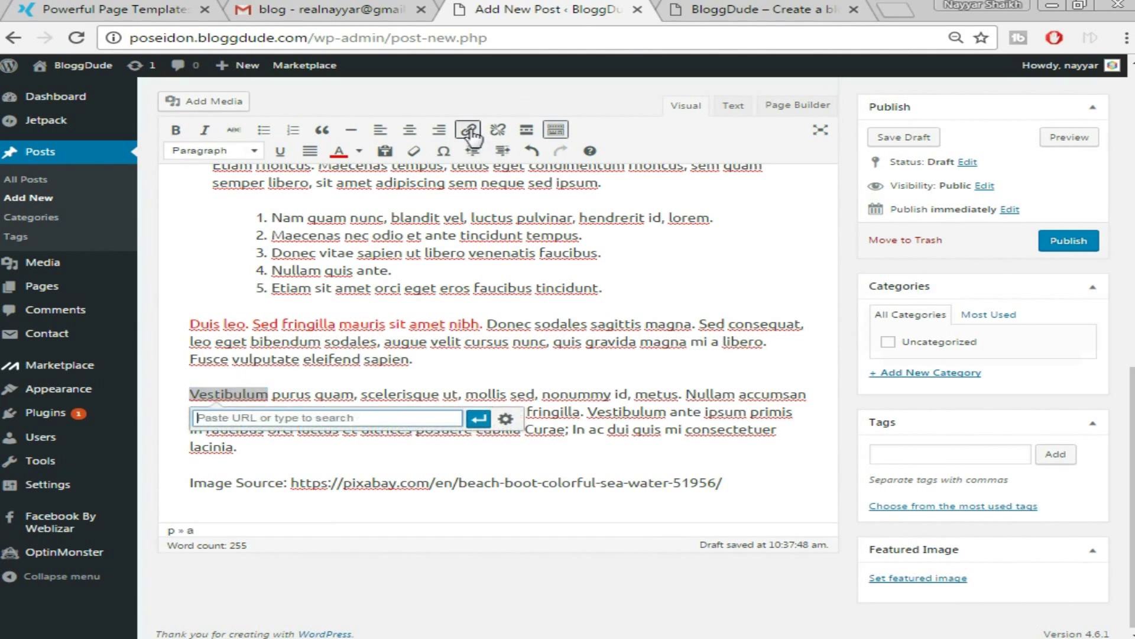
type("b")
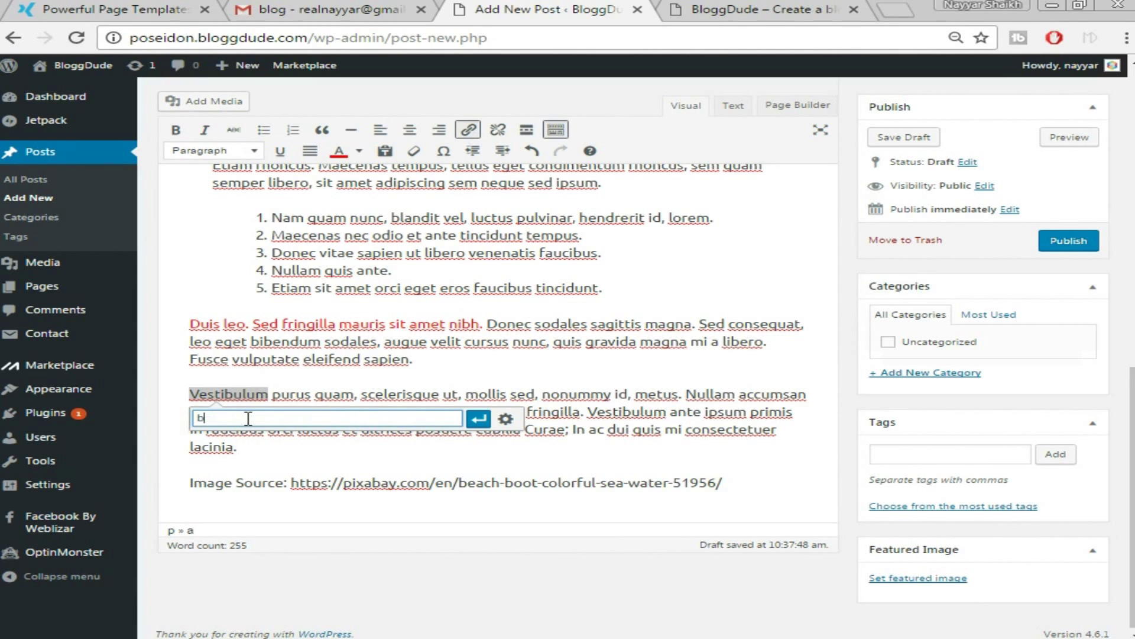
type("loggdude.com")
left_click(479, 419)
left_click(451, 468)
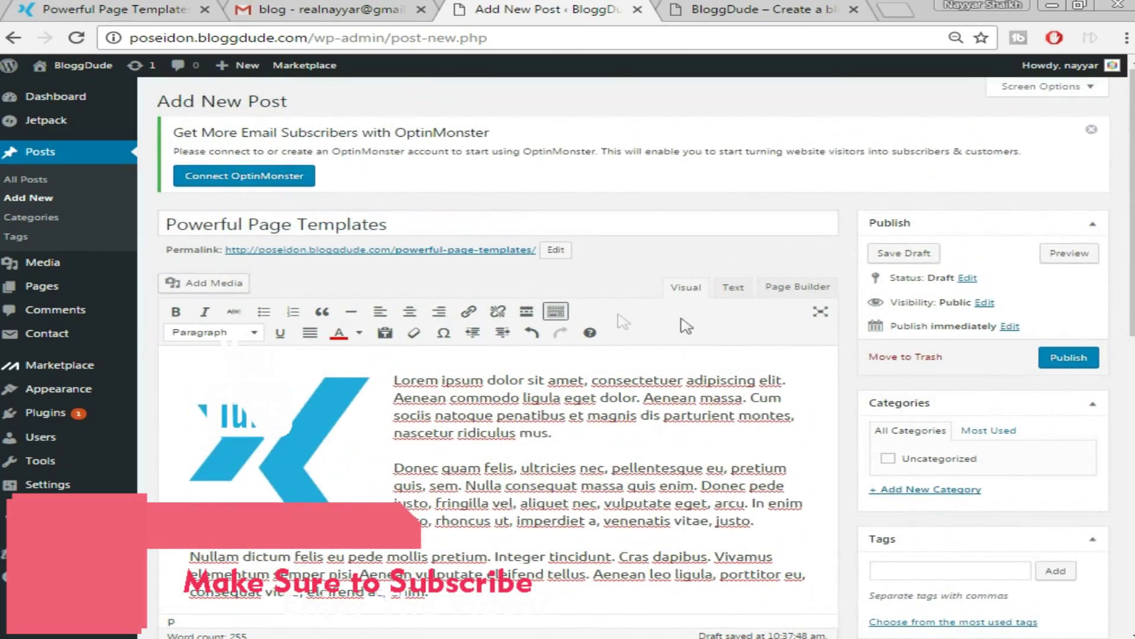
scroll(391, 452, "down", 15)
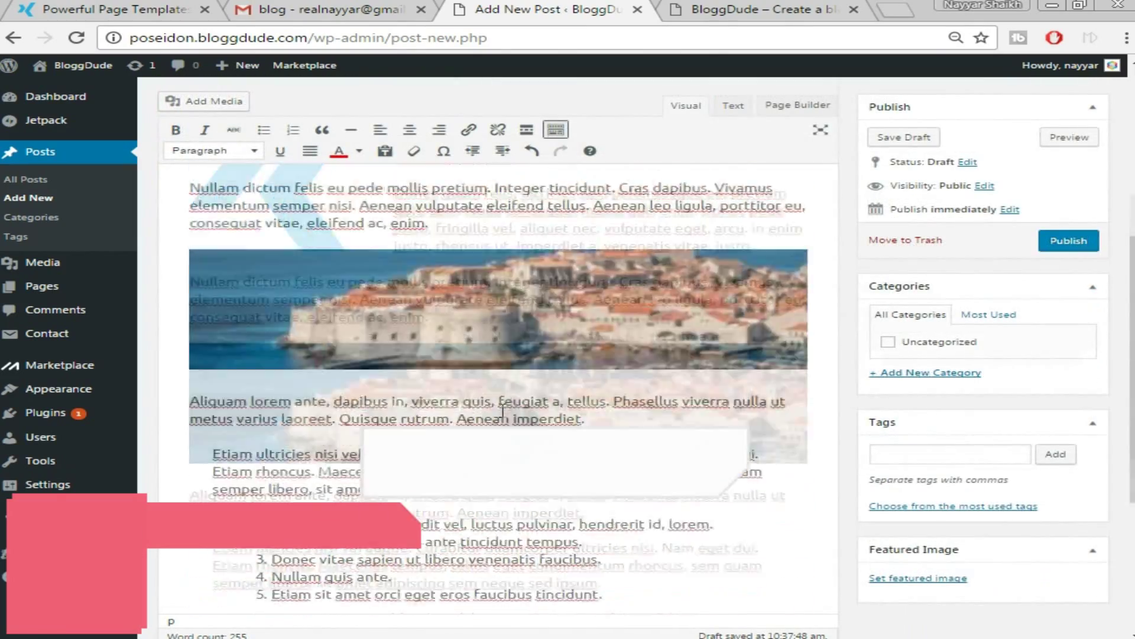
scroll(498, 354, "down", 1)
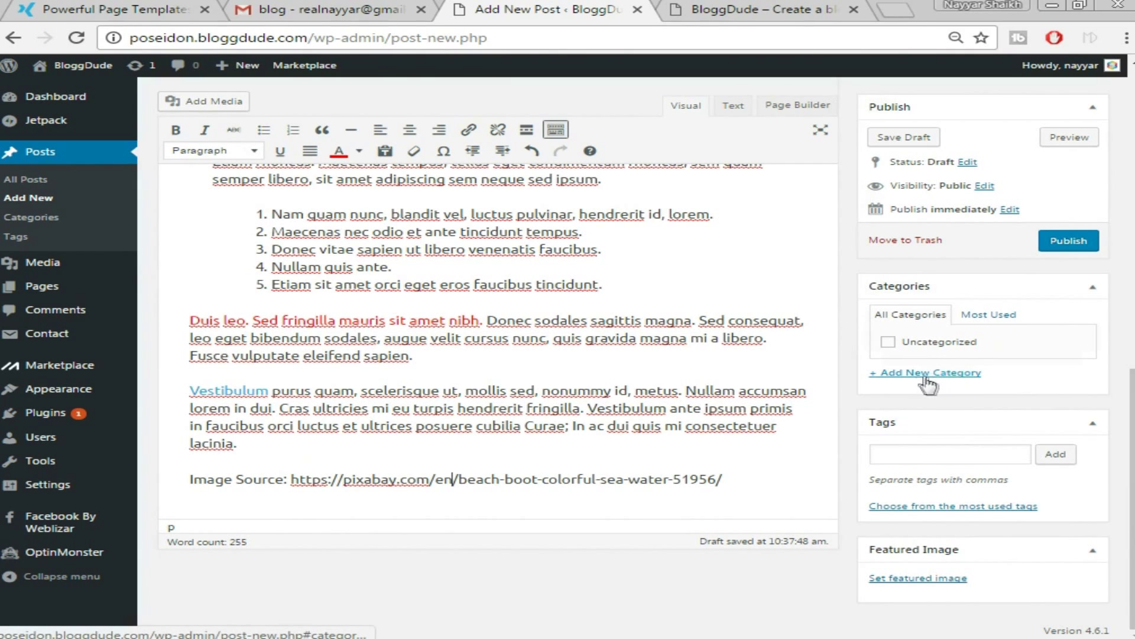
- Add a 'Make Money Online' category and tick it for the post instead of Uncategorized
left_click(916, 372)
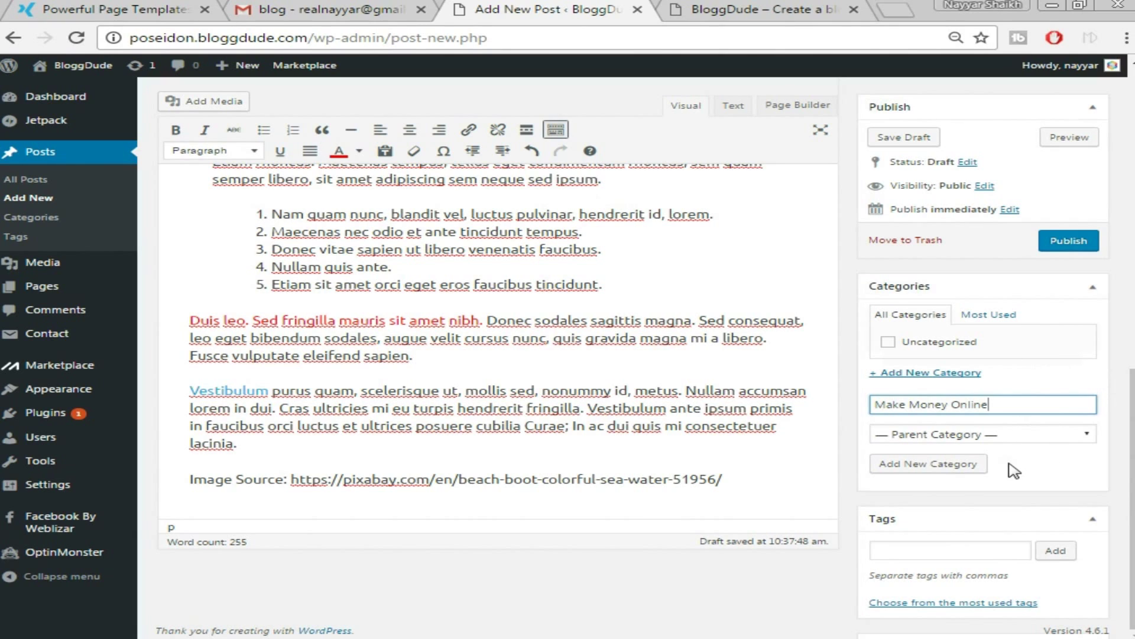
key("Return")
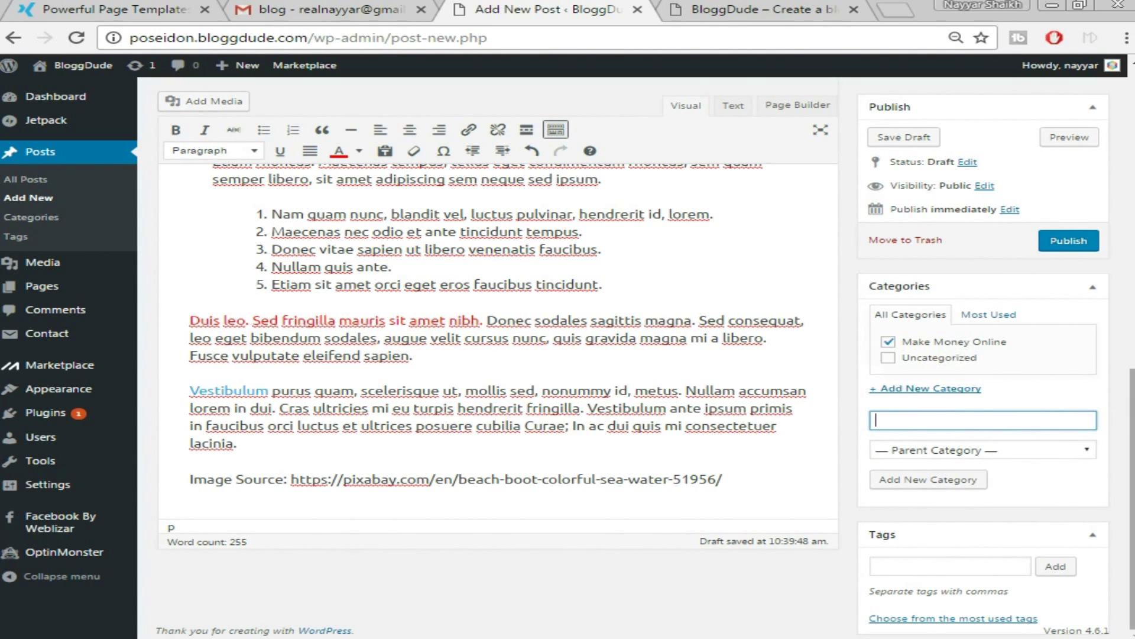
scroll(1023, 489, "up", 7)
scroll(1023, 488, "down", 3)
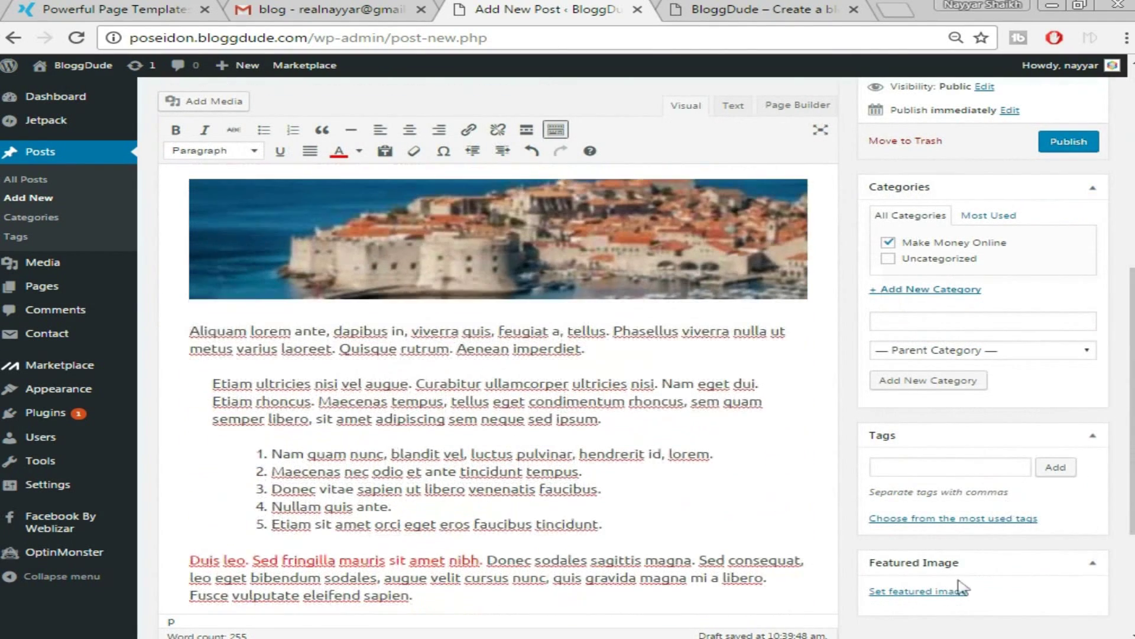
- Upload the w2 tropical-sea photo and set it as the post's featured image
left_click(920, 595)
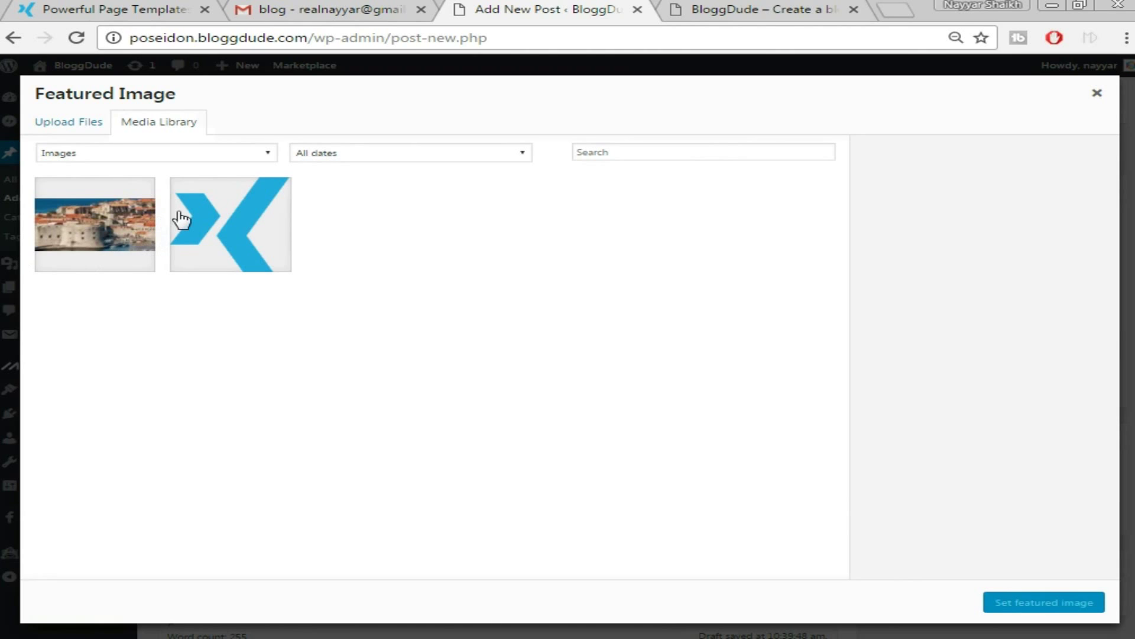
left_click(136, 9)
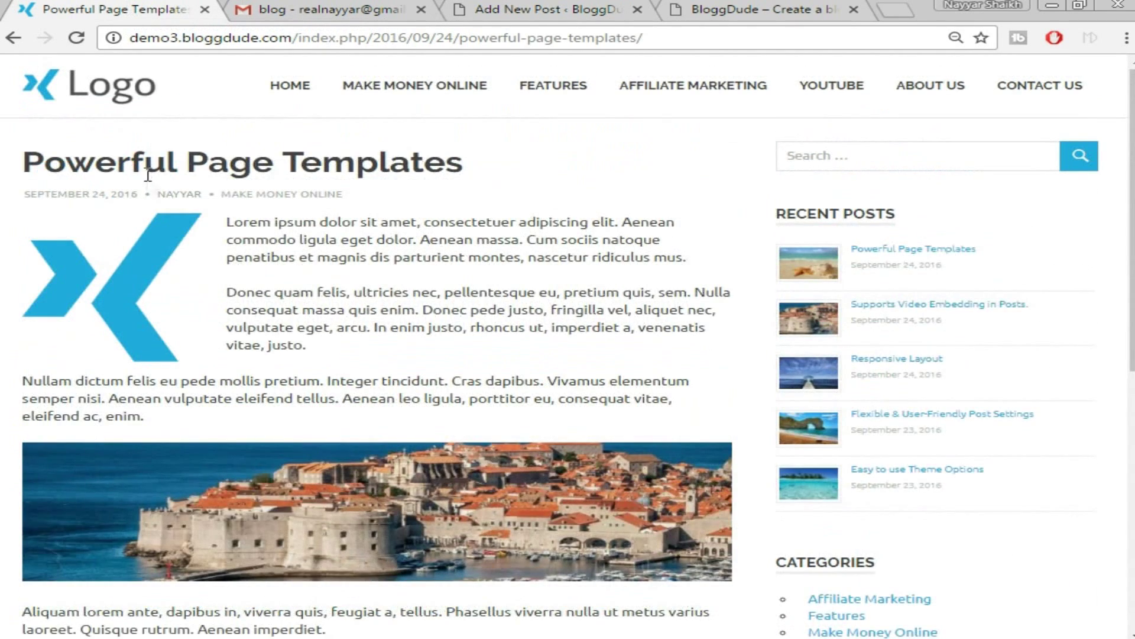
left_click(88, 95)
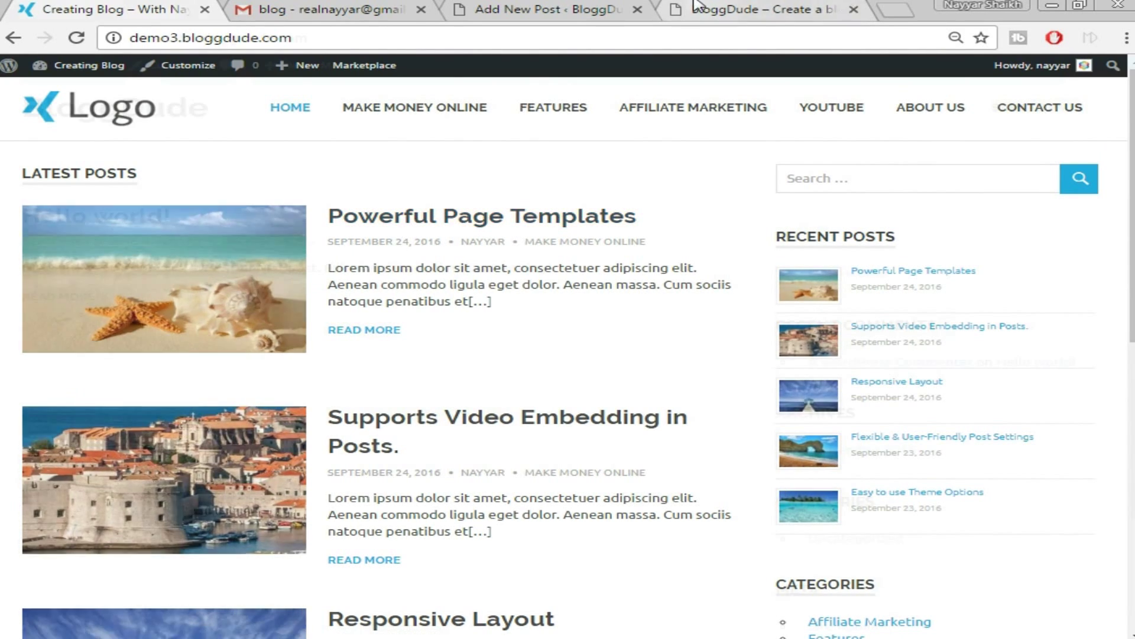
left_click(727, 10)
left_click(556, 7)
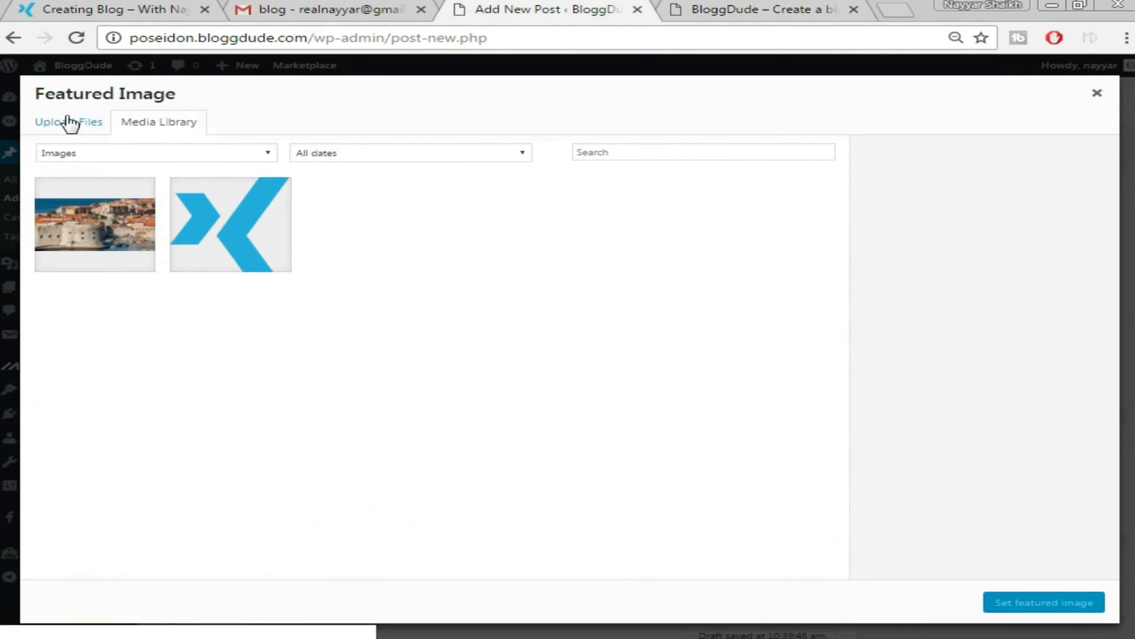
left_click(70, 121)
left_click(589, 334)
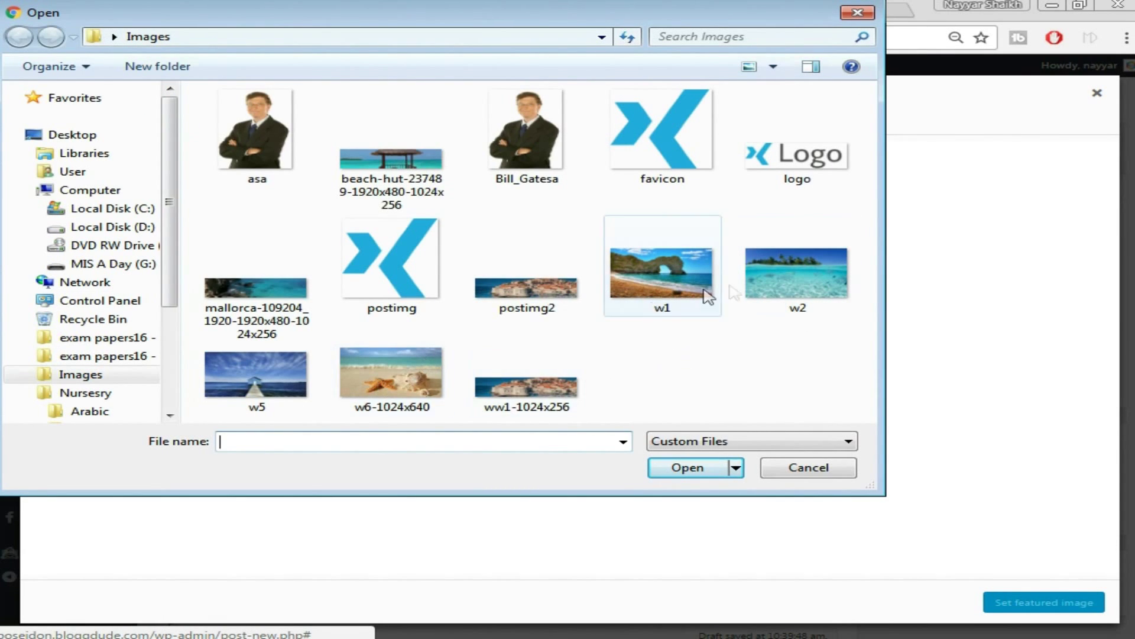
left_click(813, 275)
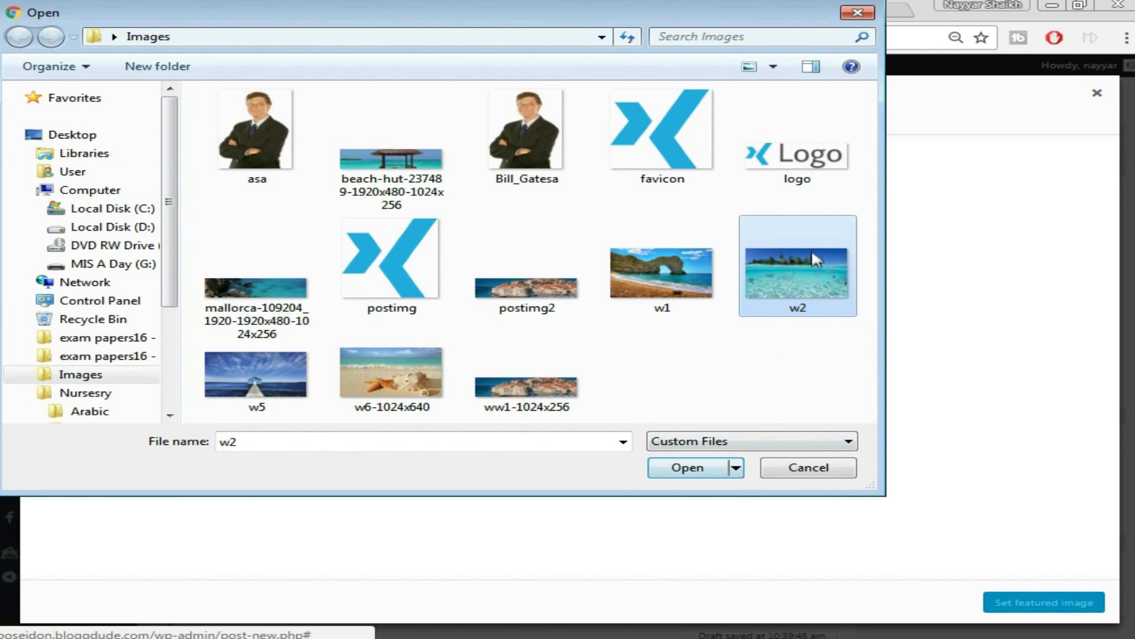
left_click(705, 469)
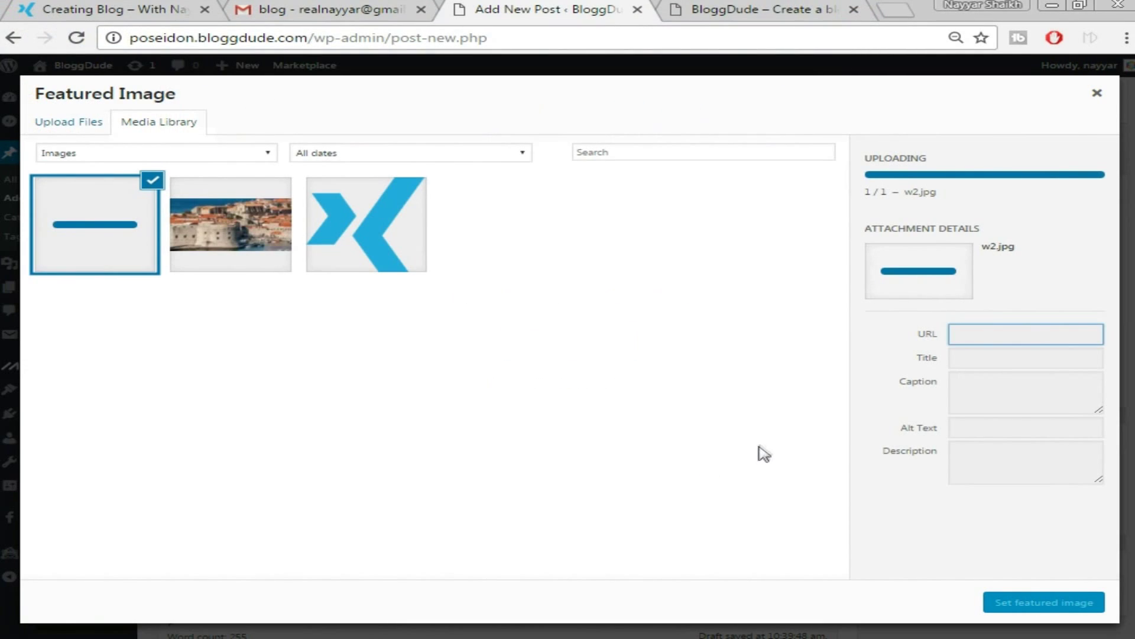
left_click(1029, 603)
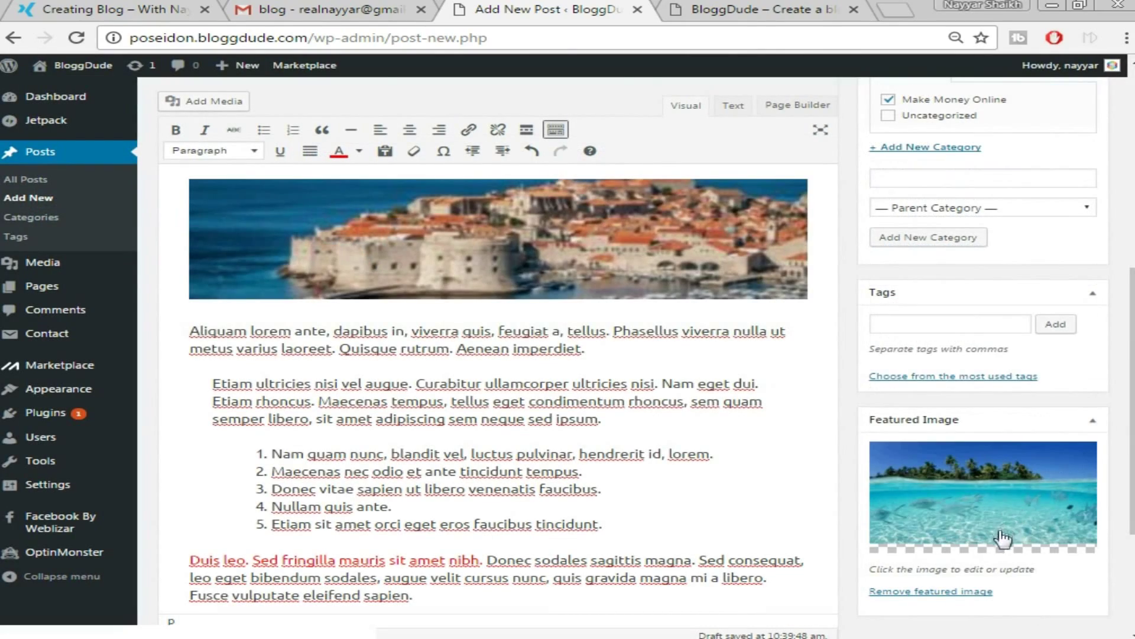
scroll(993, 535, "up", 10)
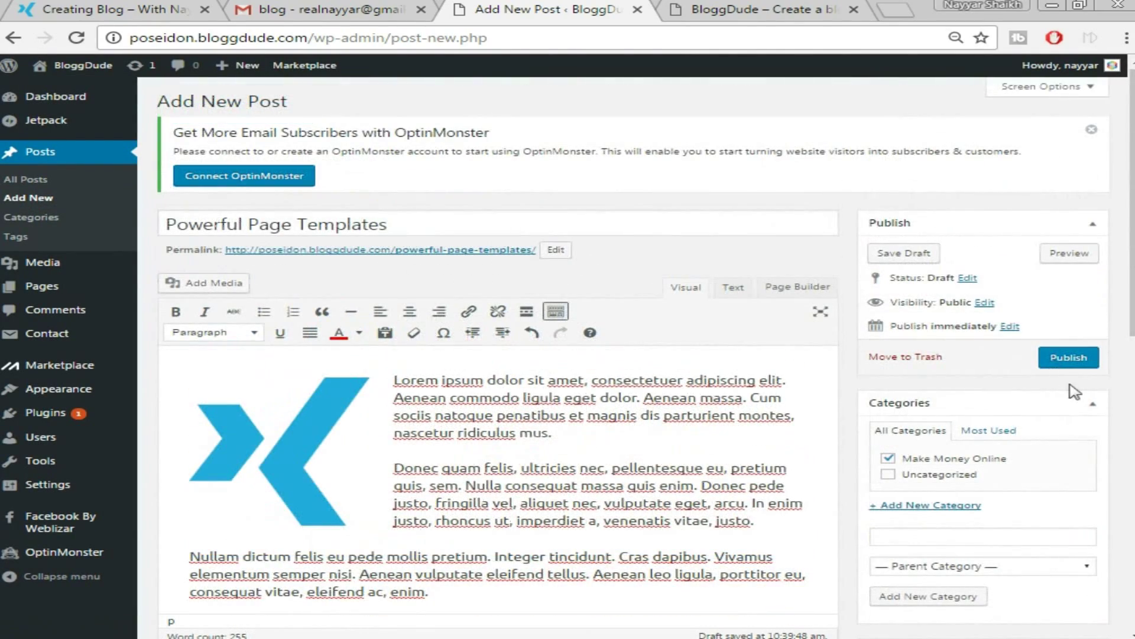
- Publish the post and open the live post in a new tab to review it
left_click(1068, 357)
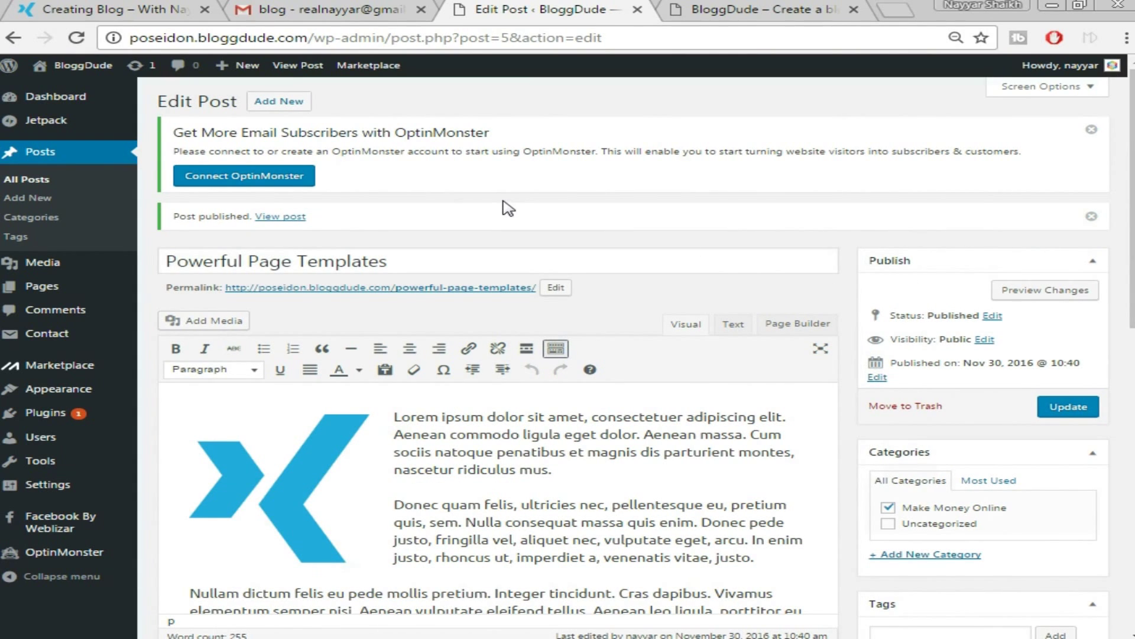
right_click(280, 227)
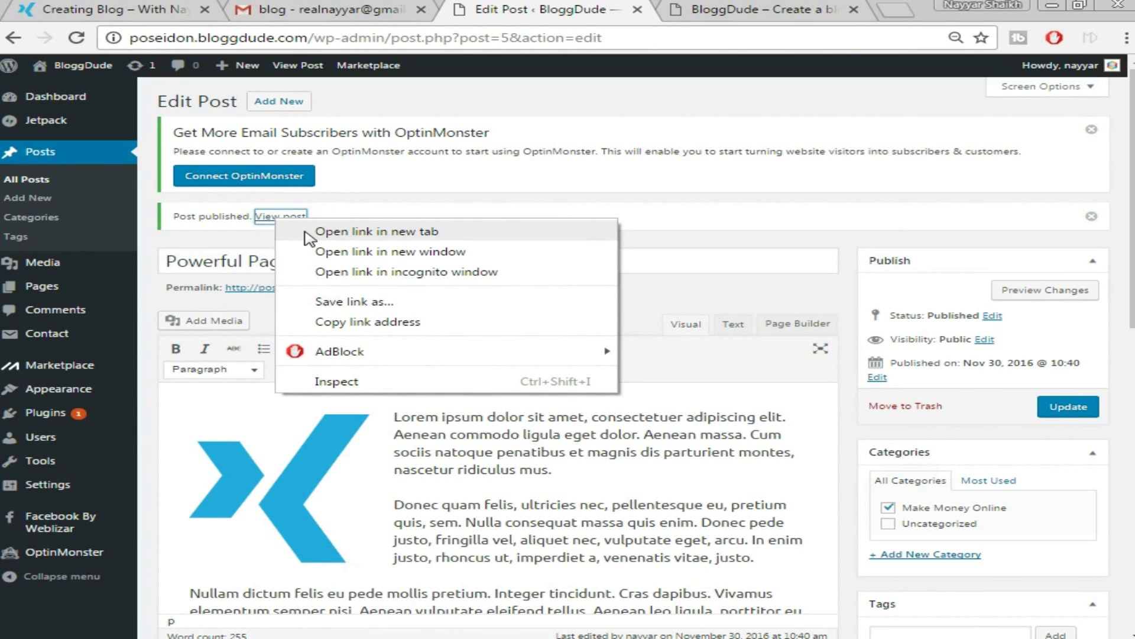
left_click(309, 237)
left_click(626, 7)
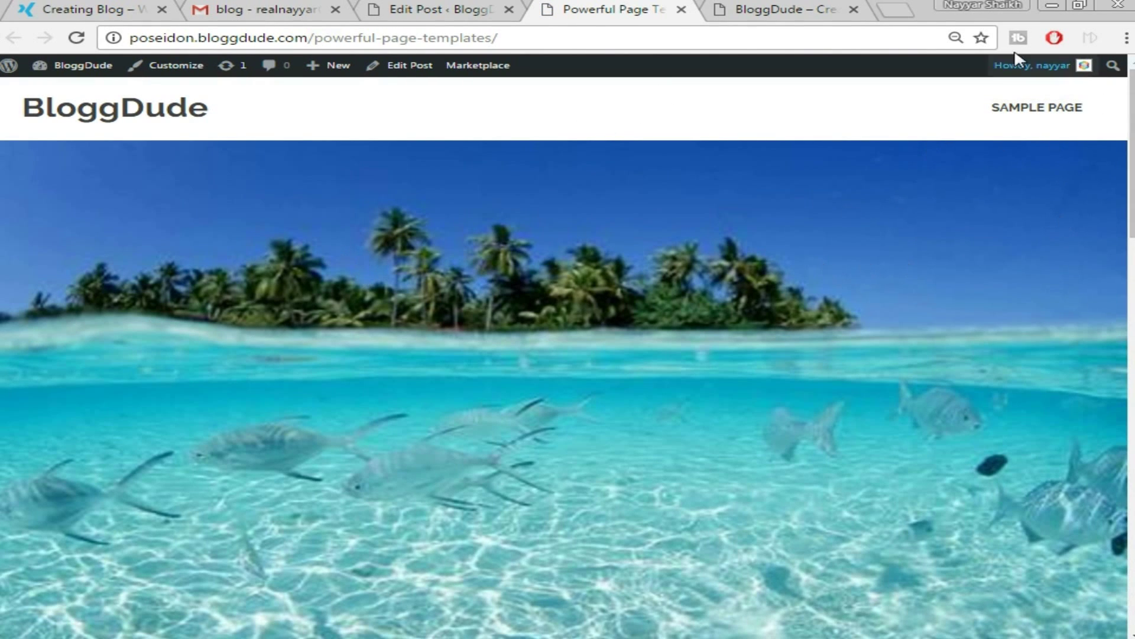
scroll(892, 371, "down", 8)
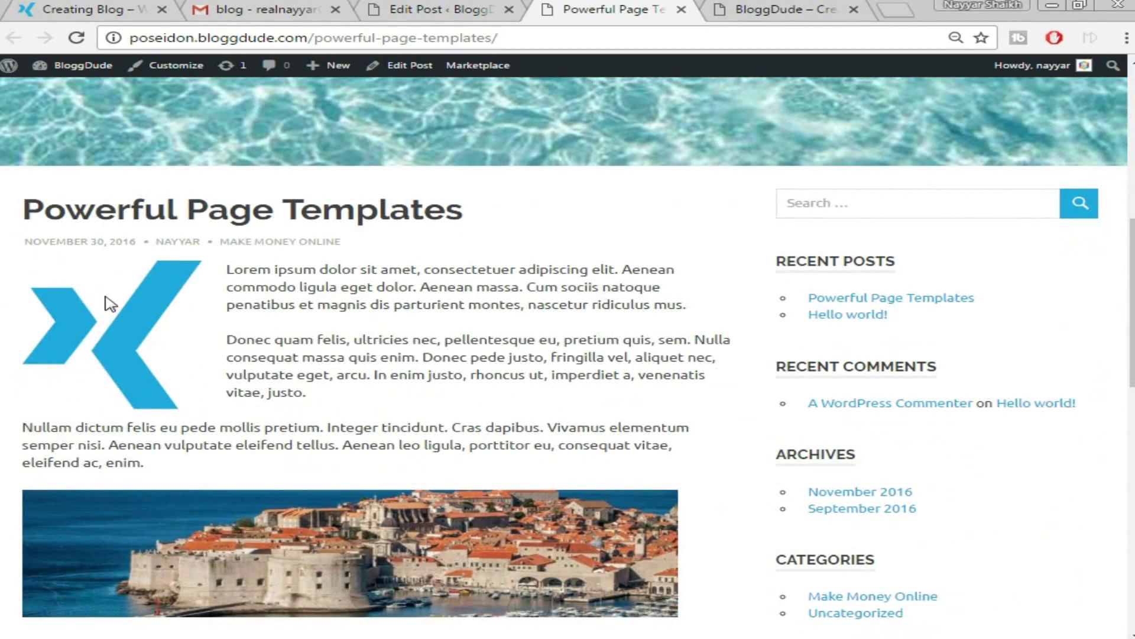
scroll(171, 325, "down", 6)
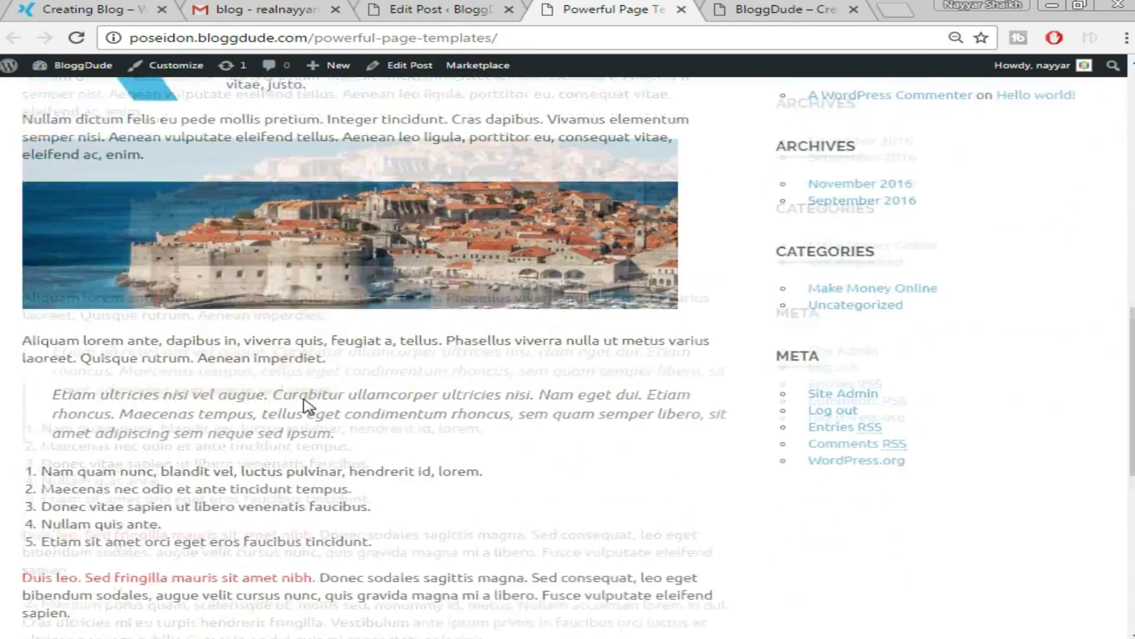
scroll(595, 425, "down", 1)
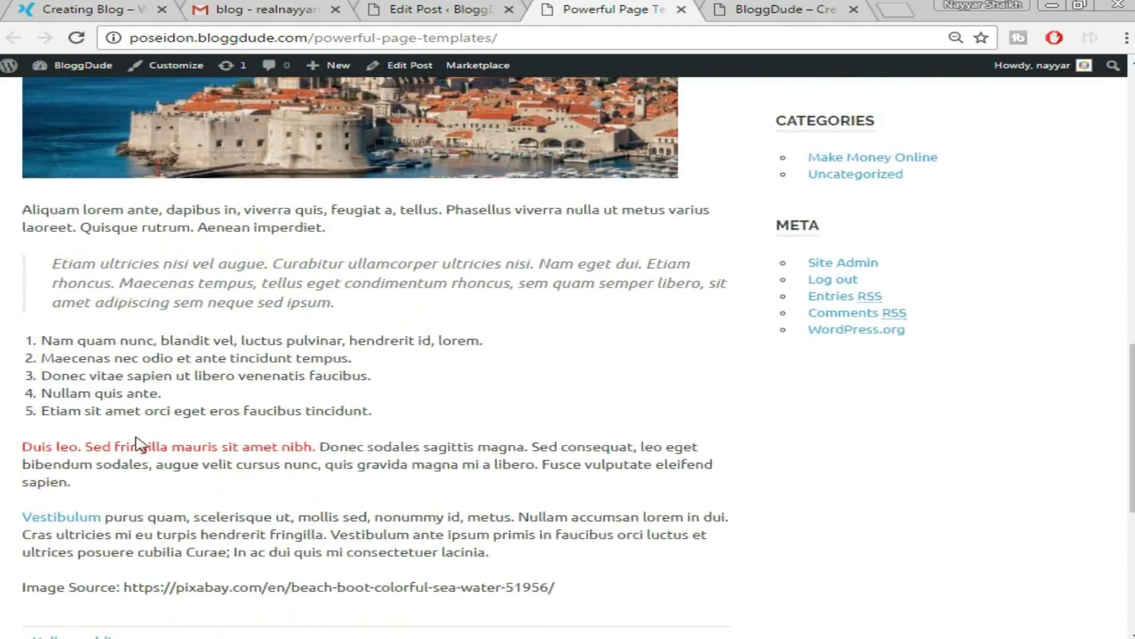
scroll(138, 446, "down", 3)
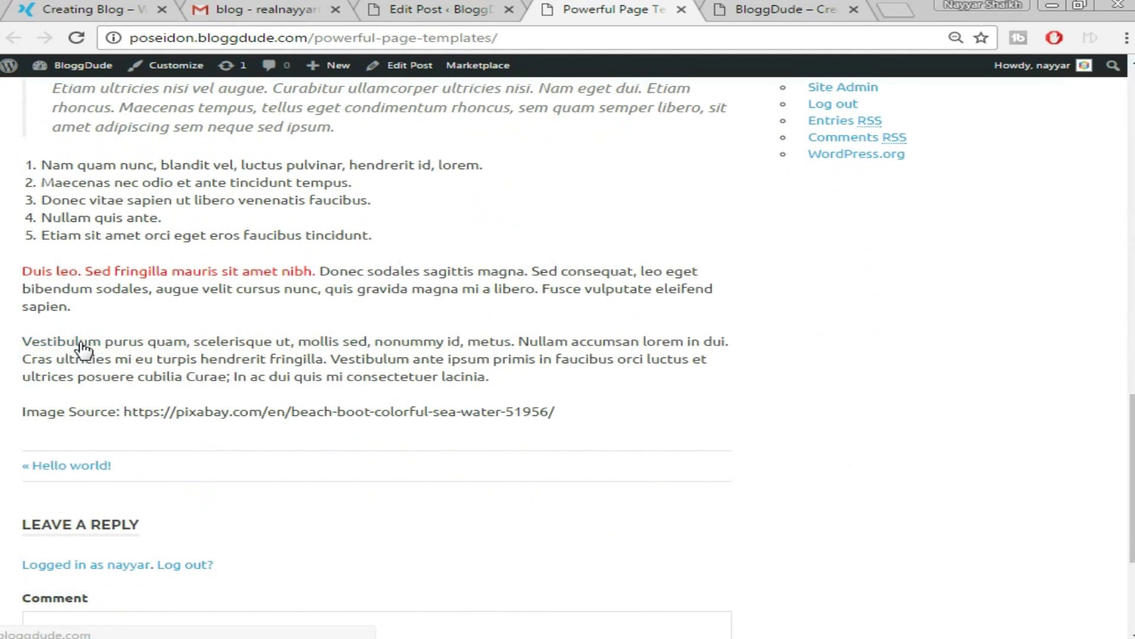
- Check that the Vestibulum link opens bloggdude.com, then close that tab
right_click(77, 343)
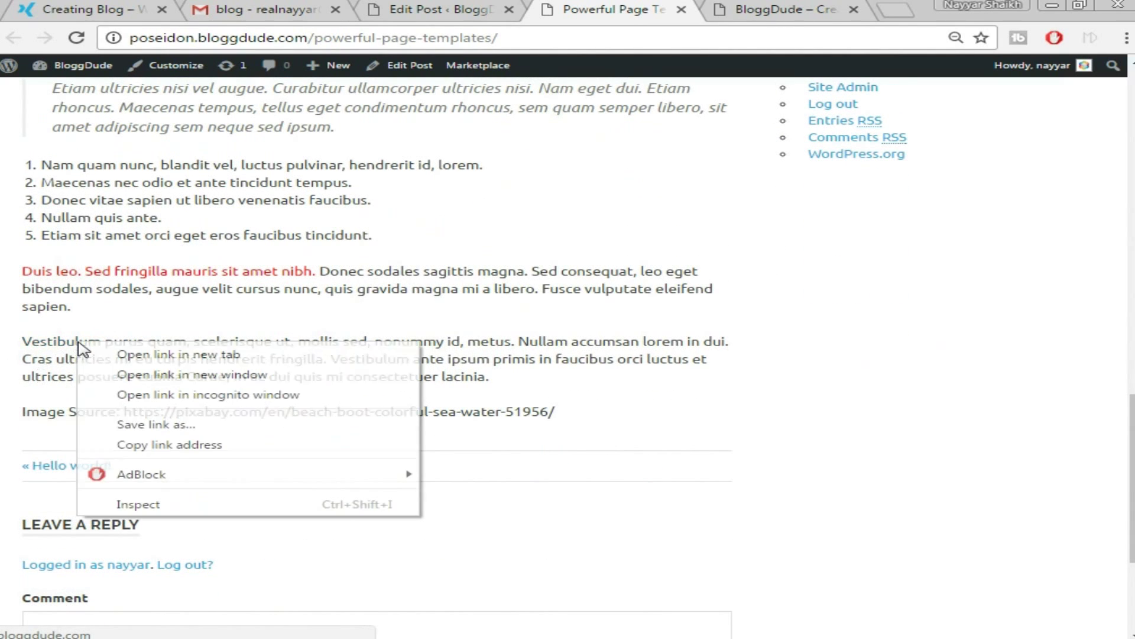
left_click(90, 354)
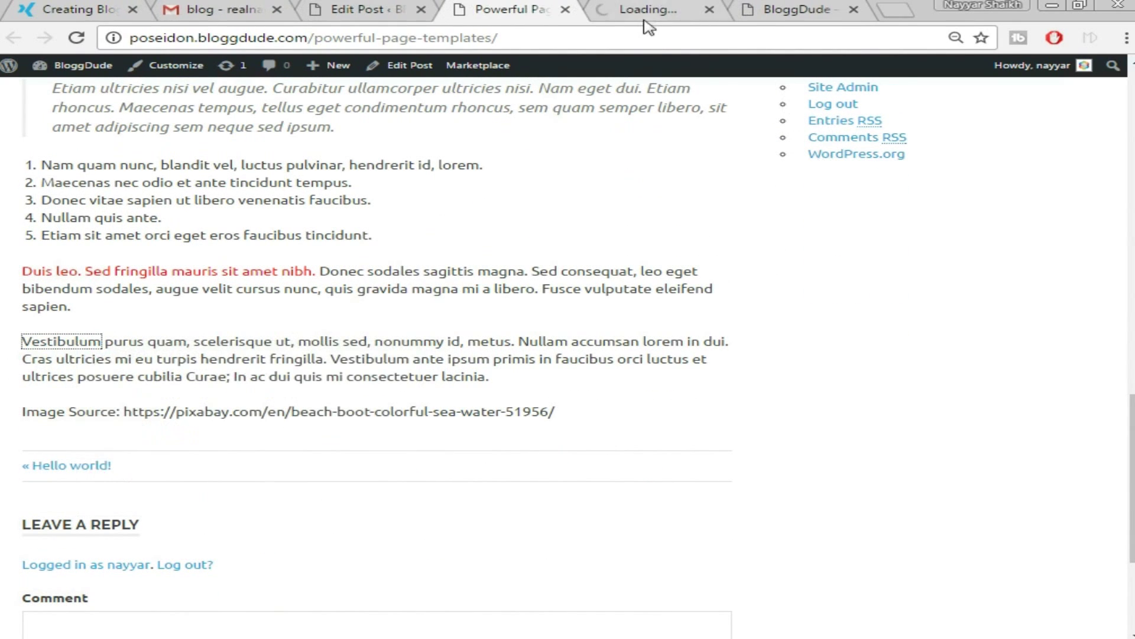
left_click(650, 13)
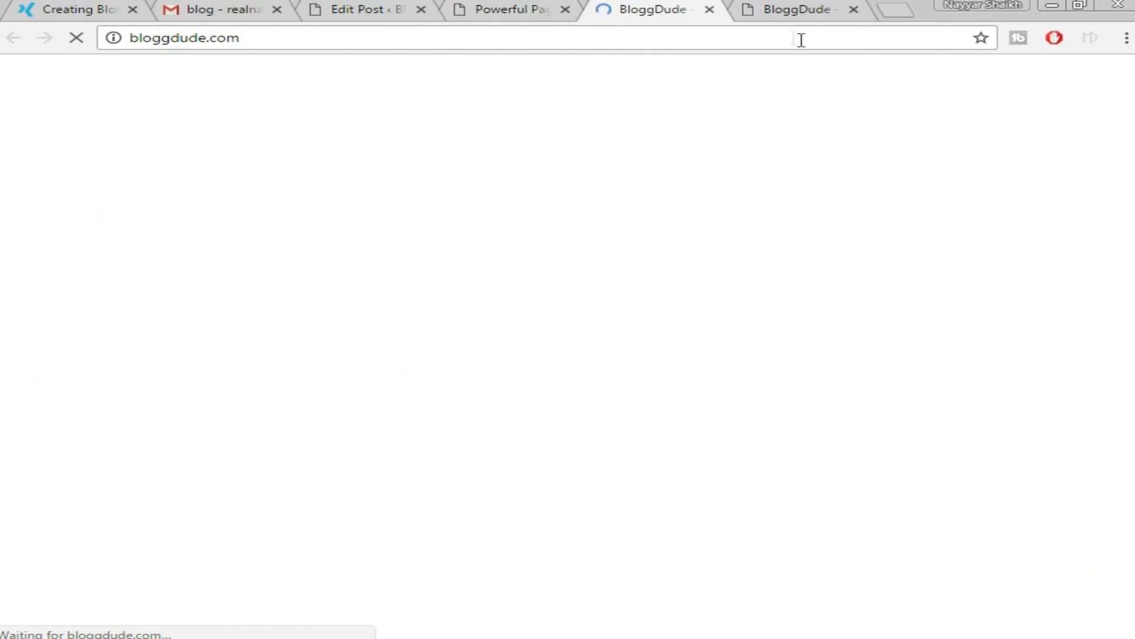
left_click(709, 10)
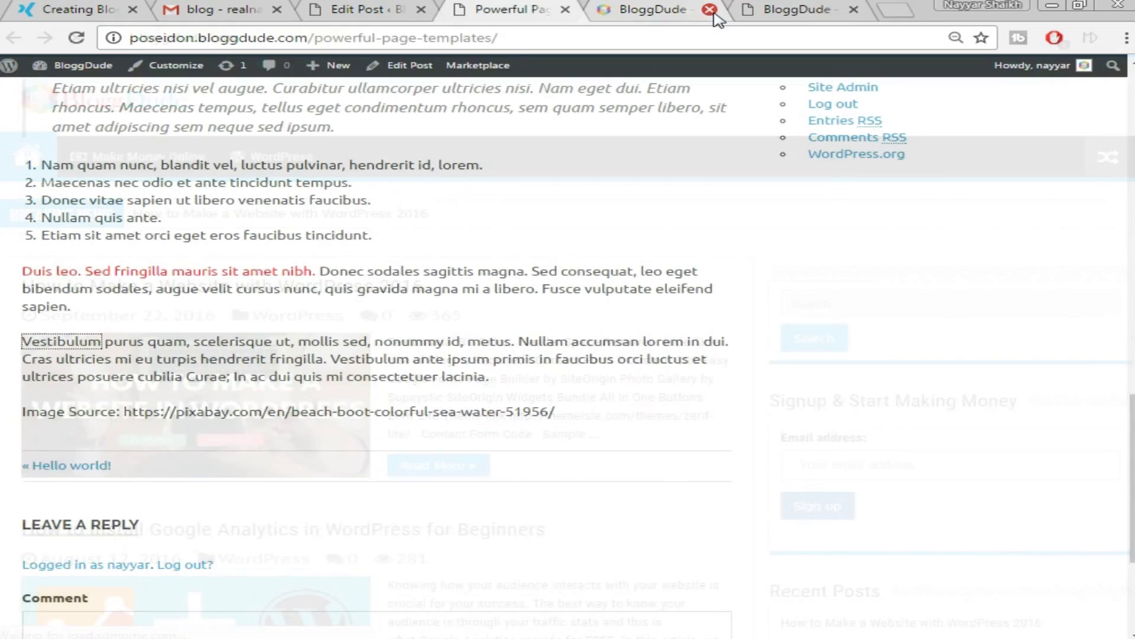
scroll(436, 494, "up", 15)
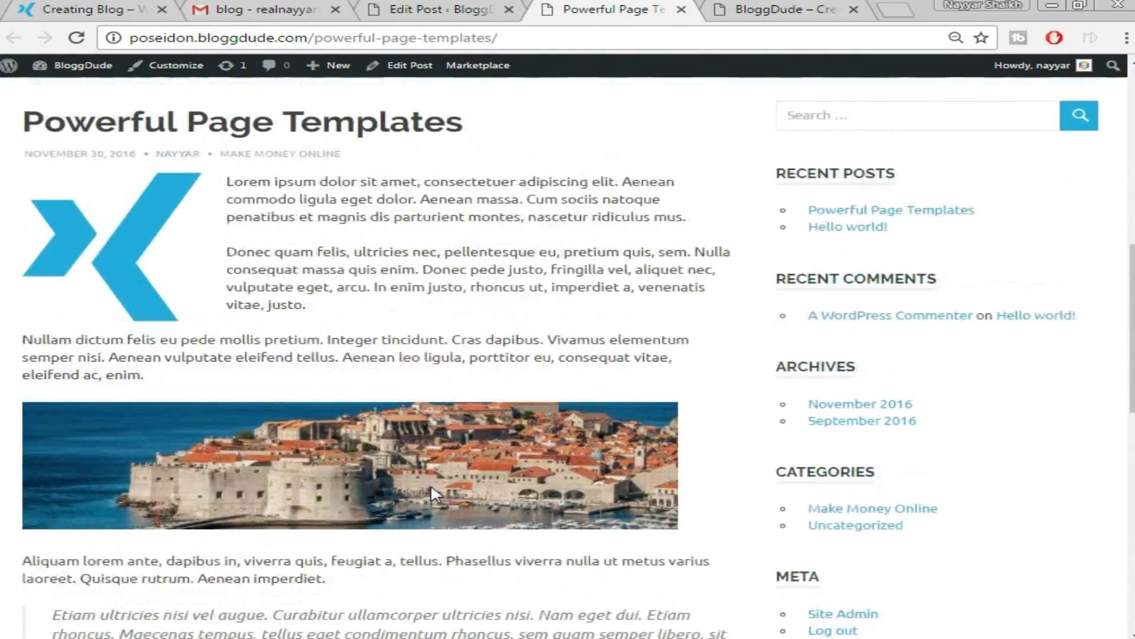
scroll(473, 438, "up", 4)
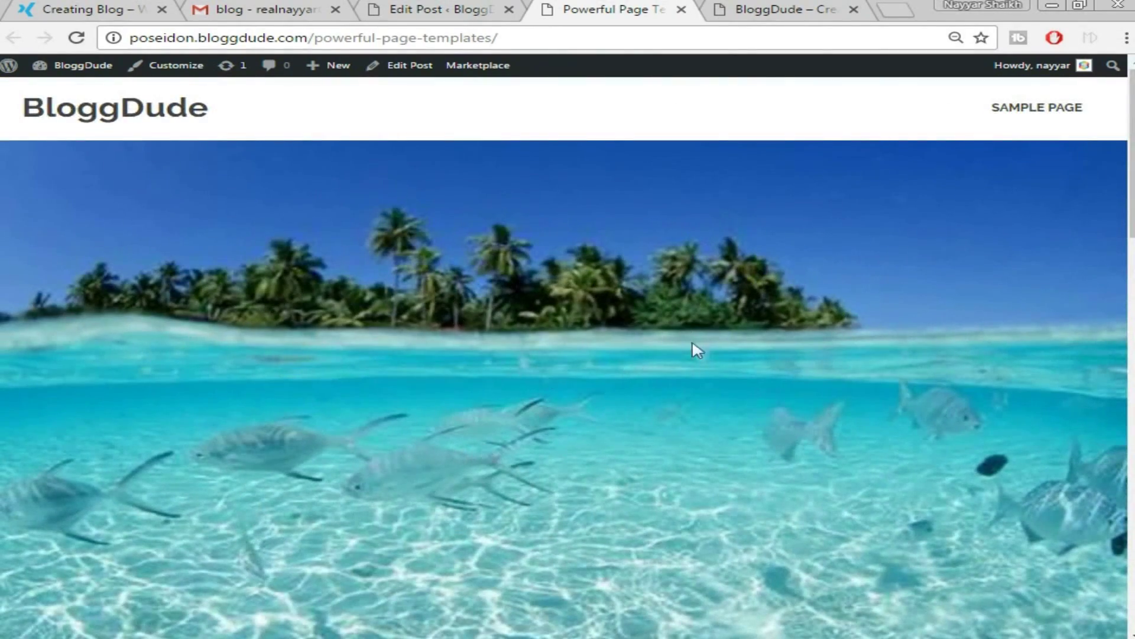
scroll(680, 354, "down", 1)
scroll(611, 380, "up", 1)
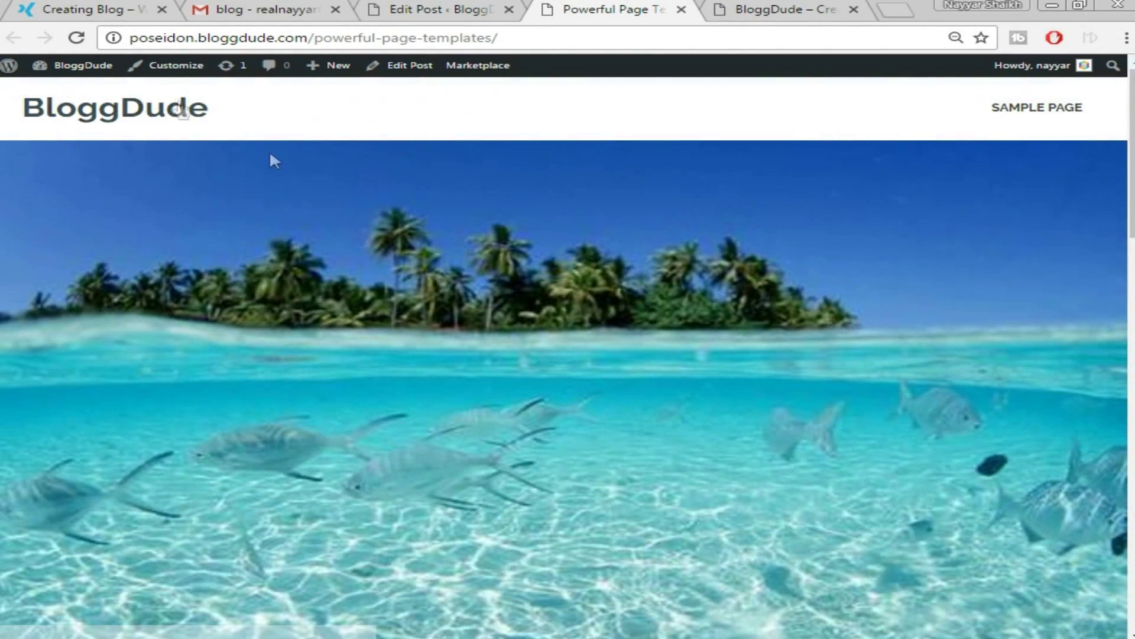
- Open Theme Options > General Settings in the Customizer and scroll the preview
left_click(175, 76)
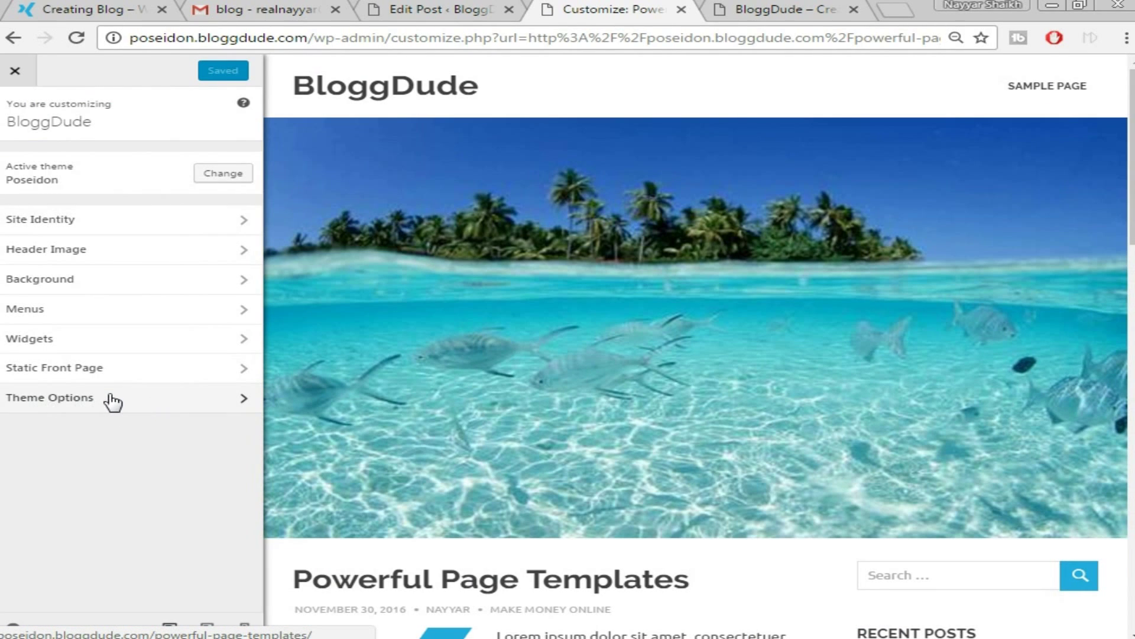
left_click(110, 402)
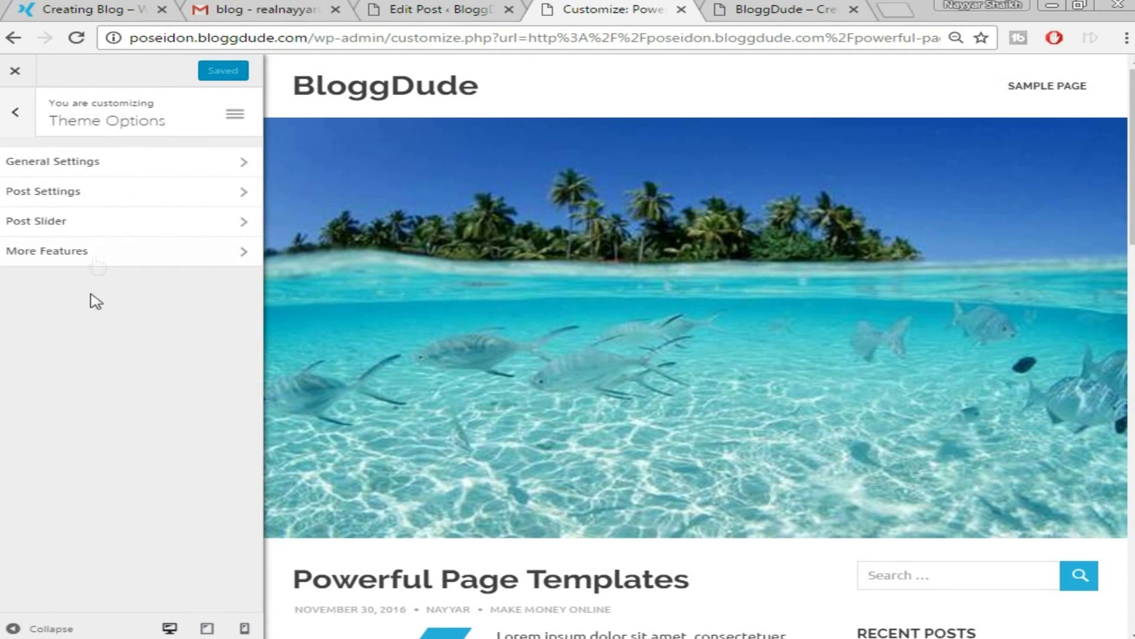
left_click(113, 161)
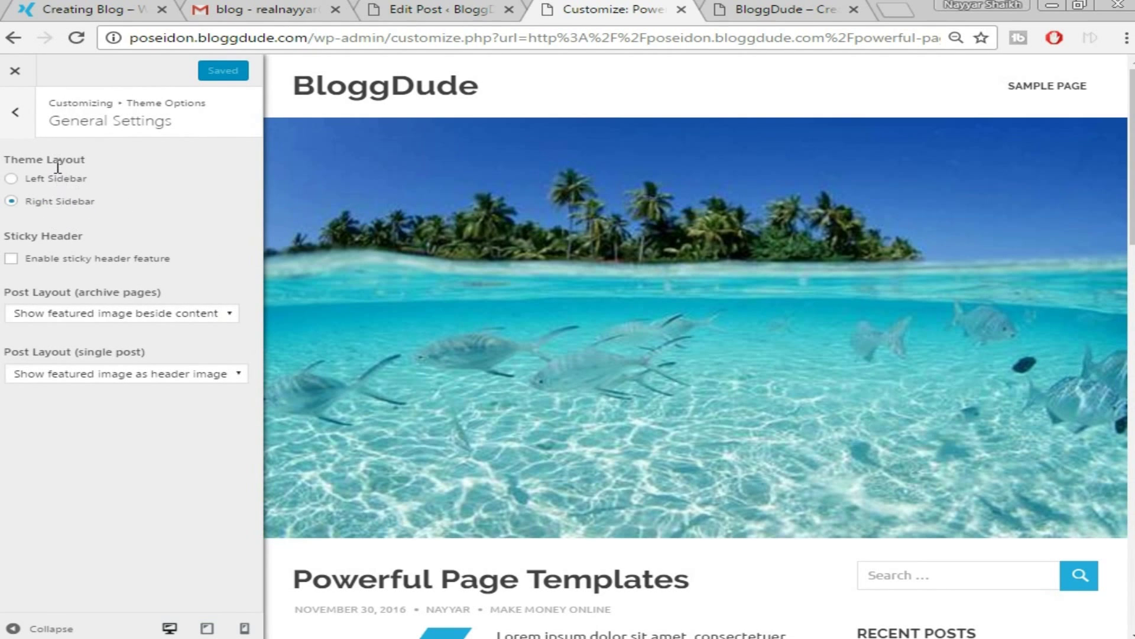
scroll(880, 261, "down", 3)
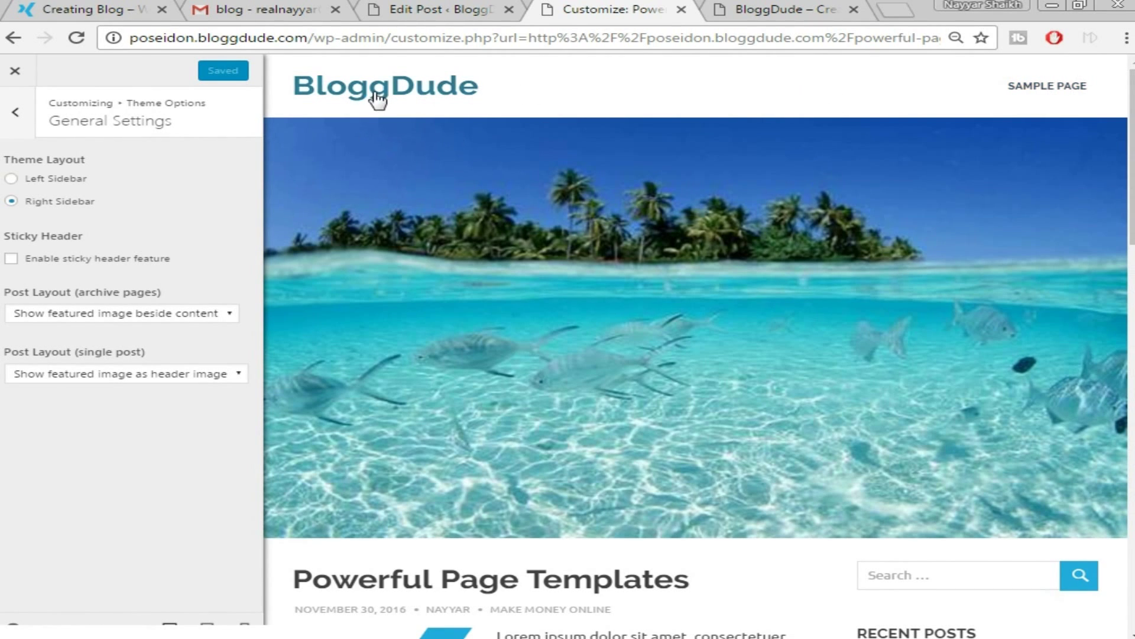
scroll(768, 204, "down", 5)
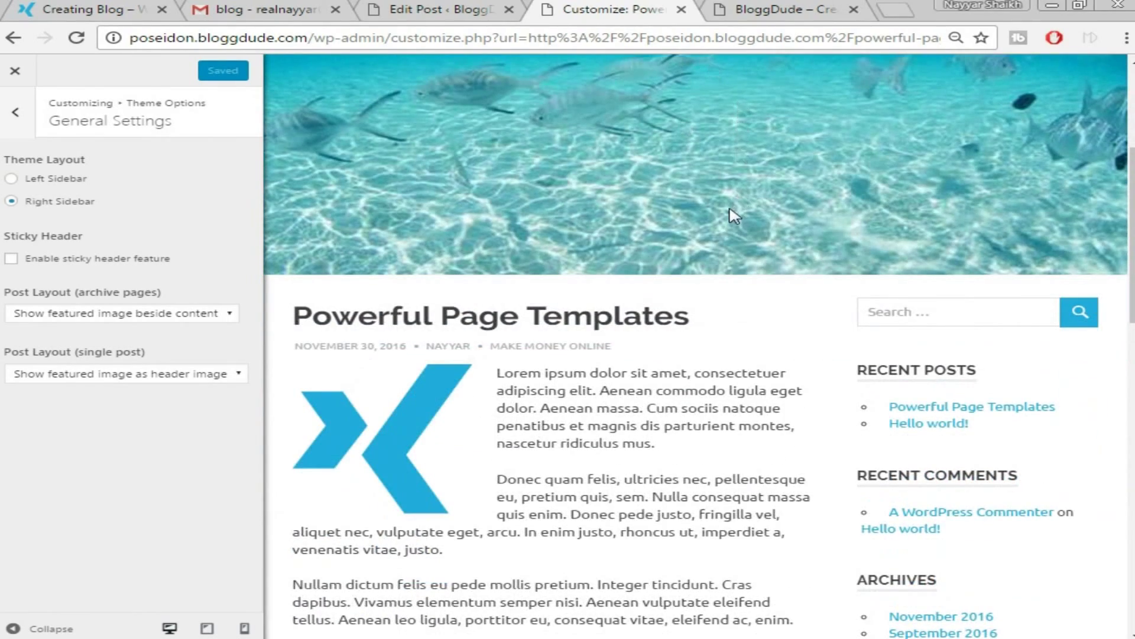
scroll(733, 216, "up", 5)
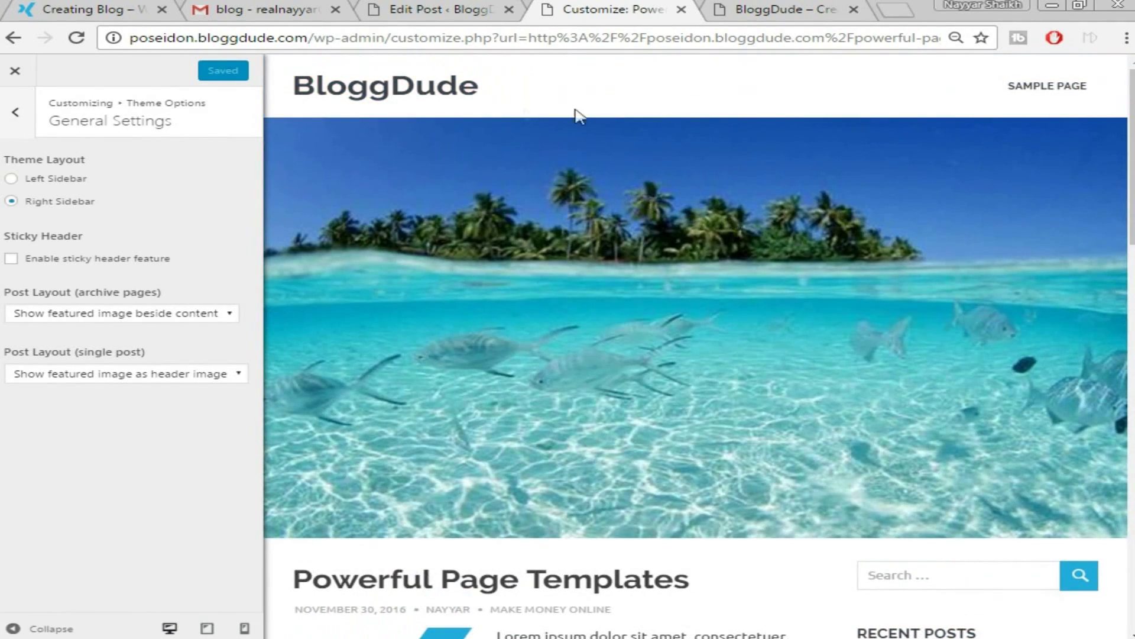
- Compare the preview against the demo blog, then return to the Customizer
left_click(88, 9)
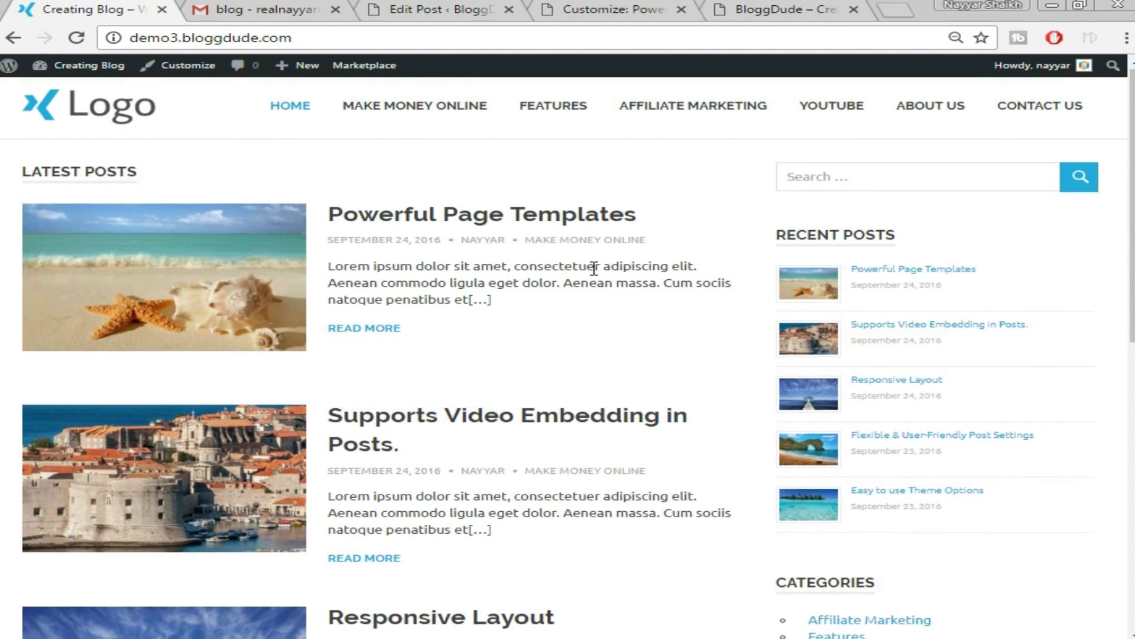
scroll(590, 266, "down", 7)
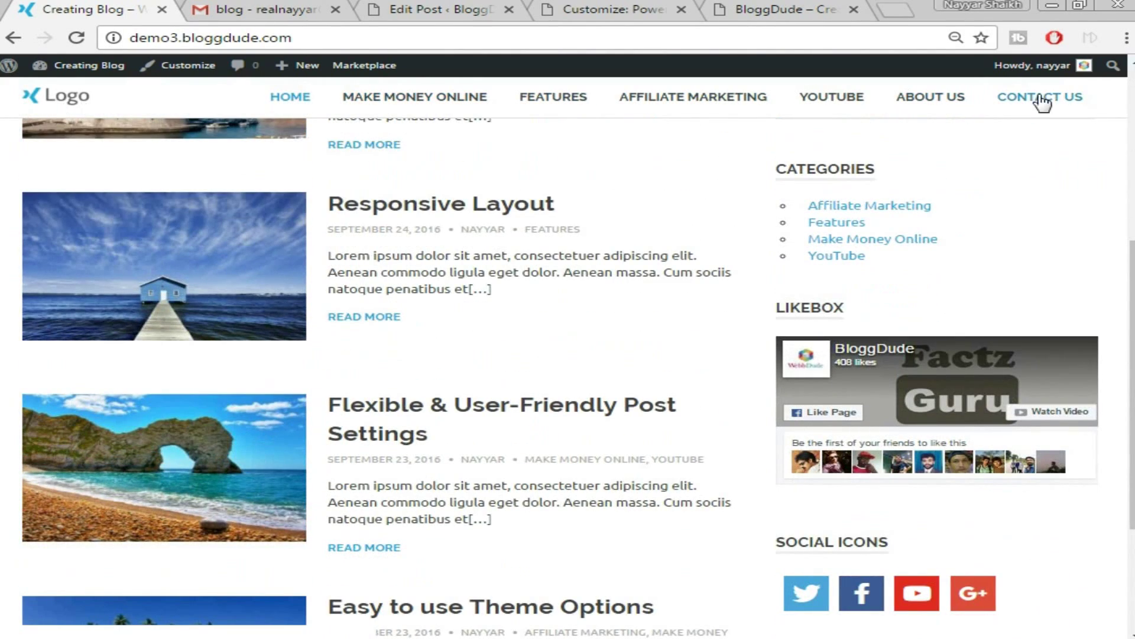
scroll(650, 287, "up", 7)
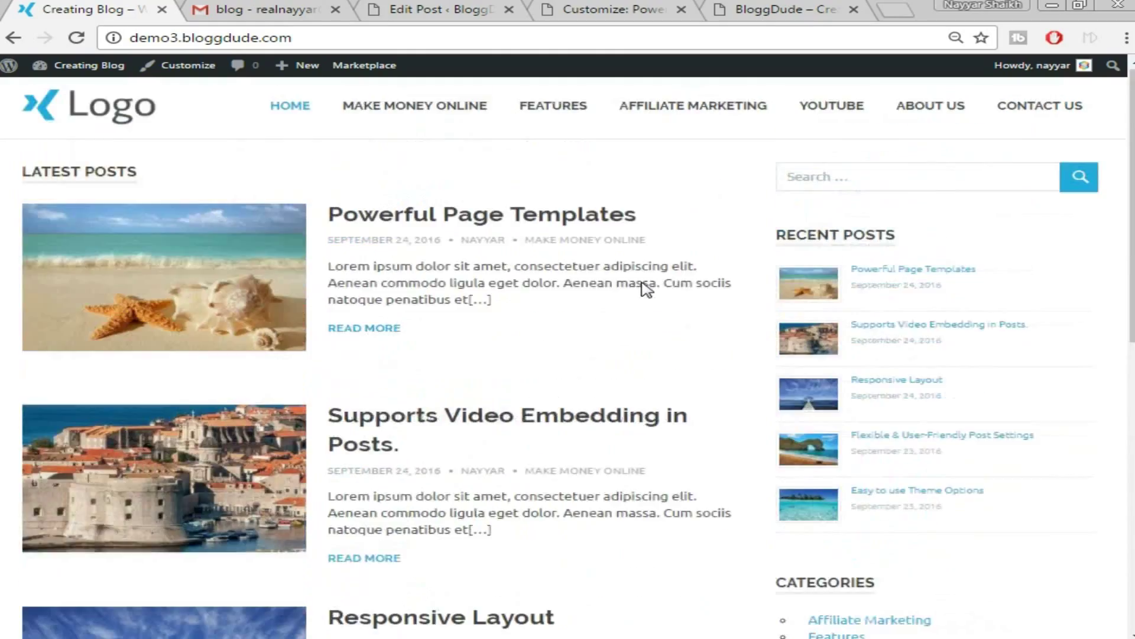
scroll(647, 290, "down", 8)
scroll(647, 290, "down", 3)
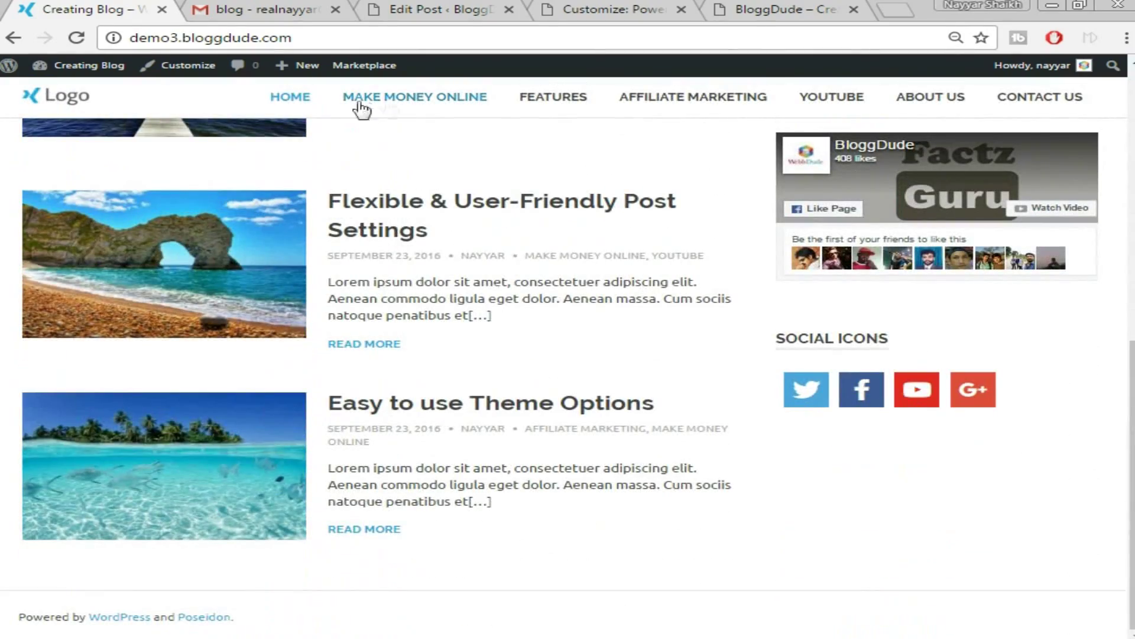
scroll(520, 308, "up", 10)
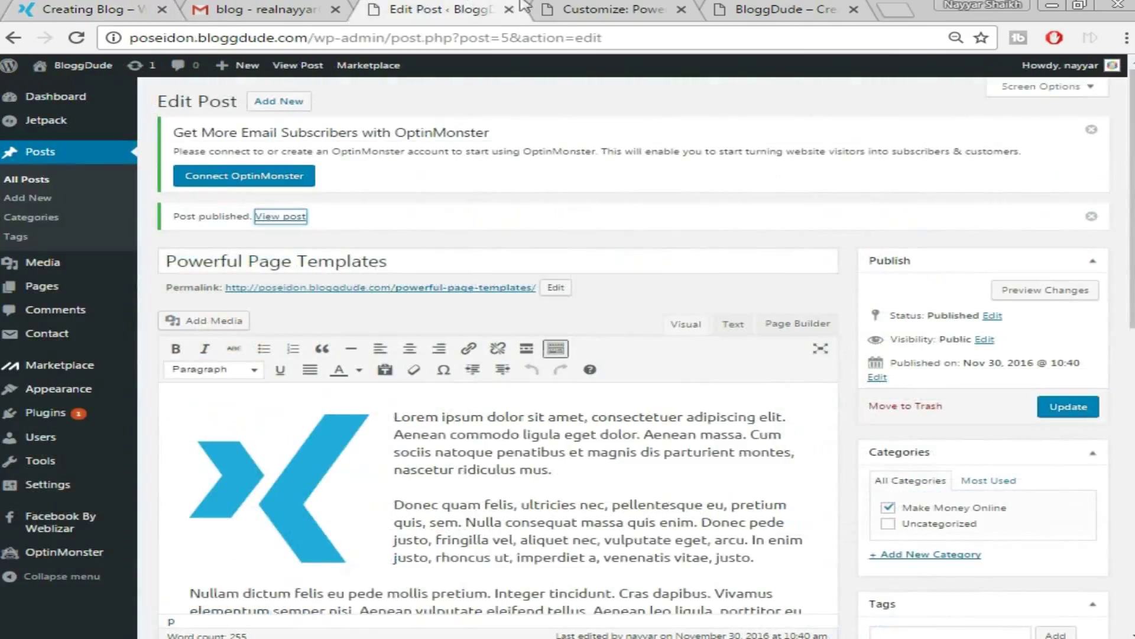
left_click(651, 9)
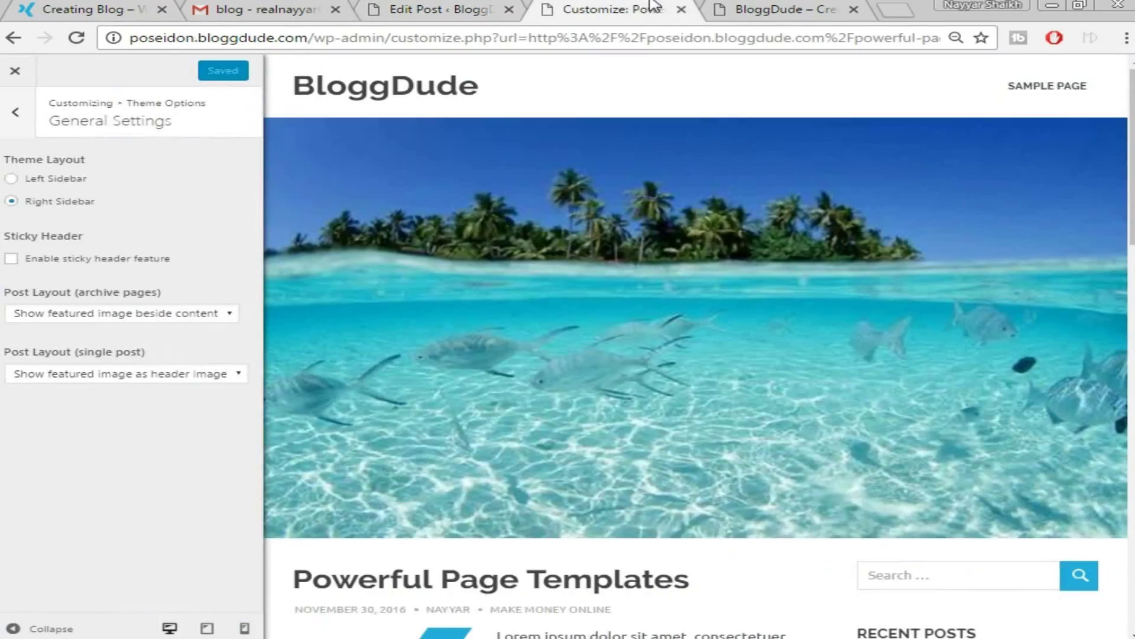
- Enable the sticky header, hide featured images on single posts, and publish the Customizer changes
left_click(38, 262)
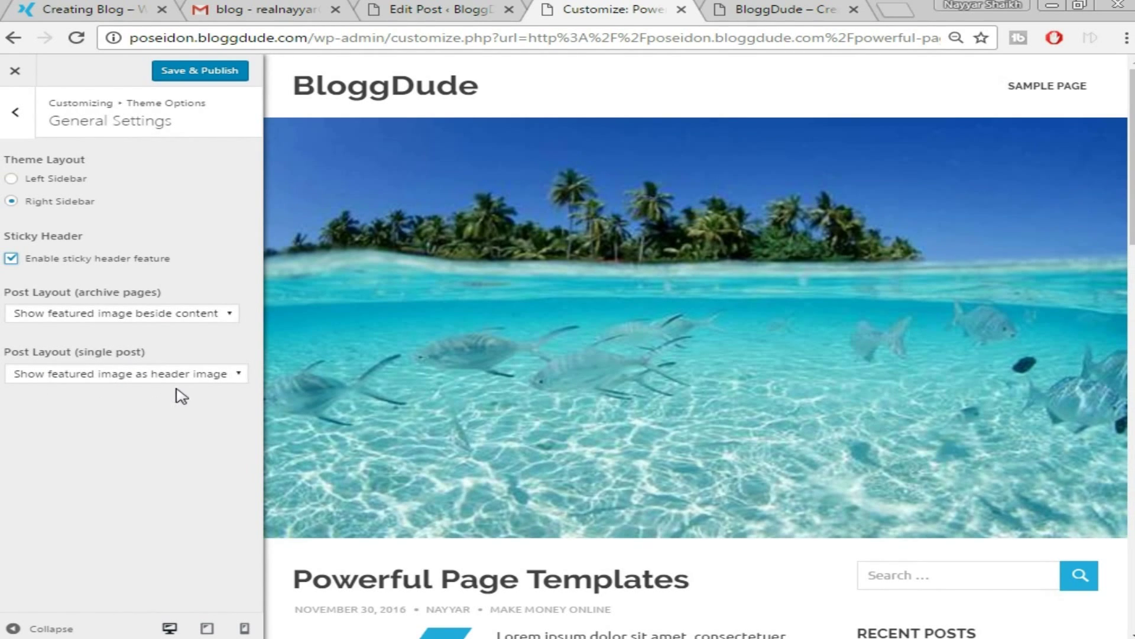
left_click(225, 376)
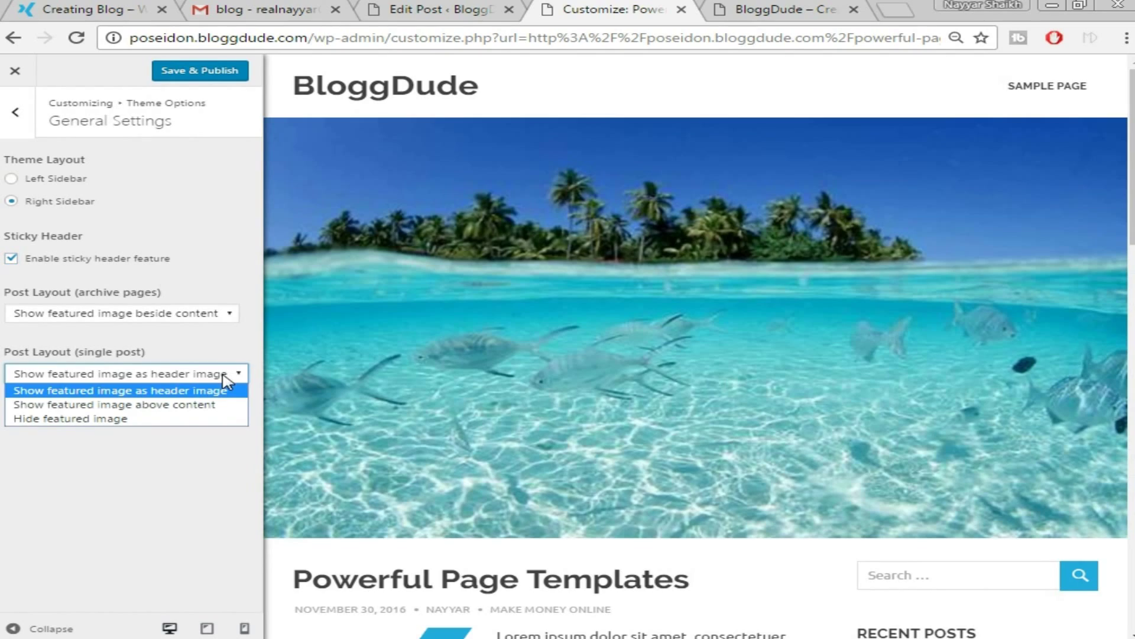
left_click(150, 421)
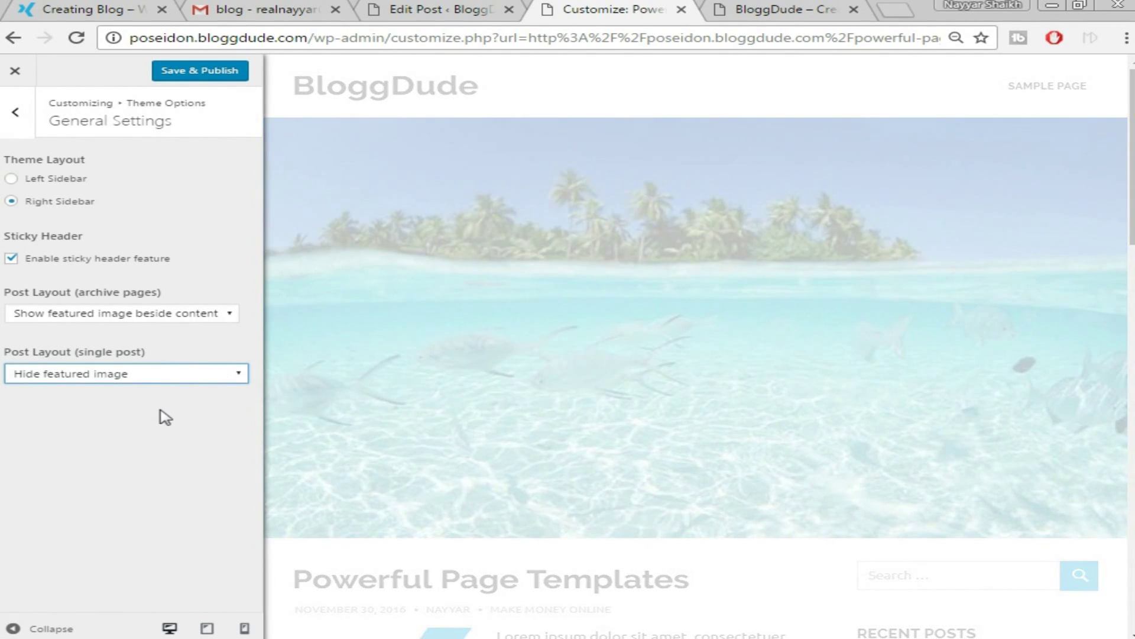
scroll(981, 329, "down", 15)
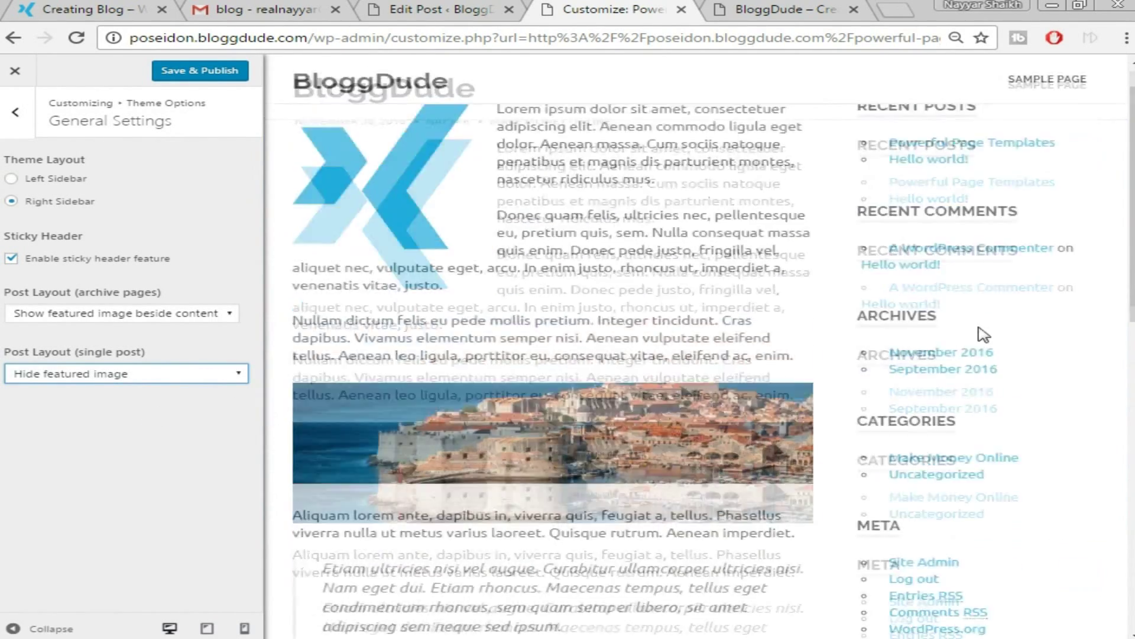
scroll(973, 349, "up", 9)
scroll(964, 366, "up", 6)
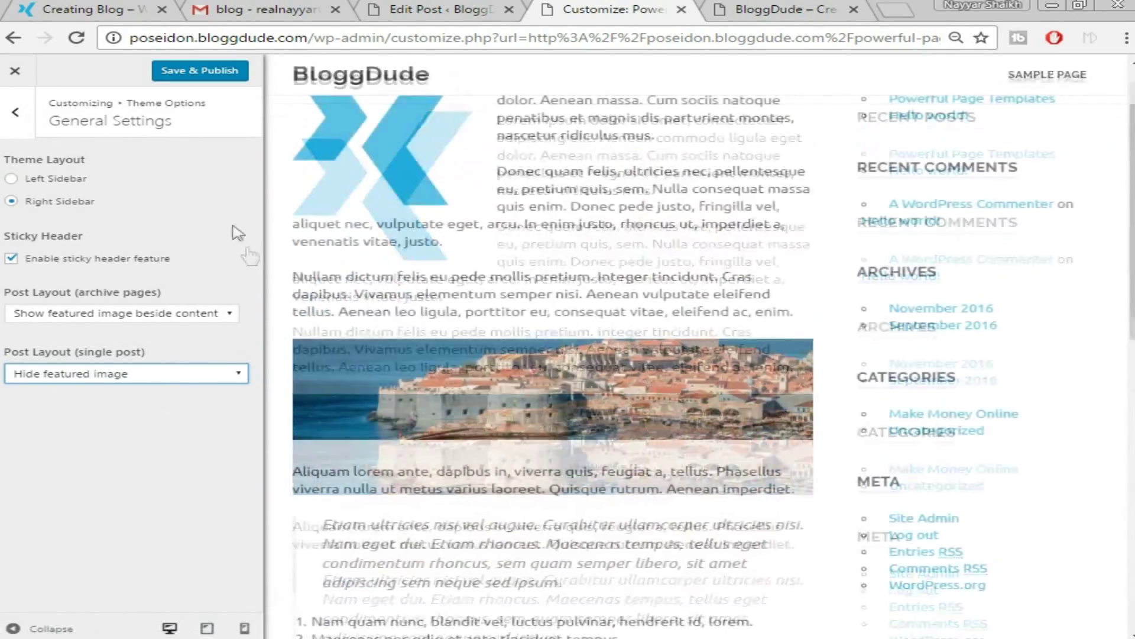
left_click(195, 71)
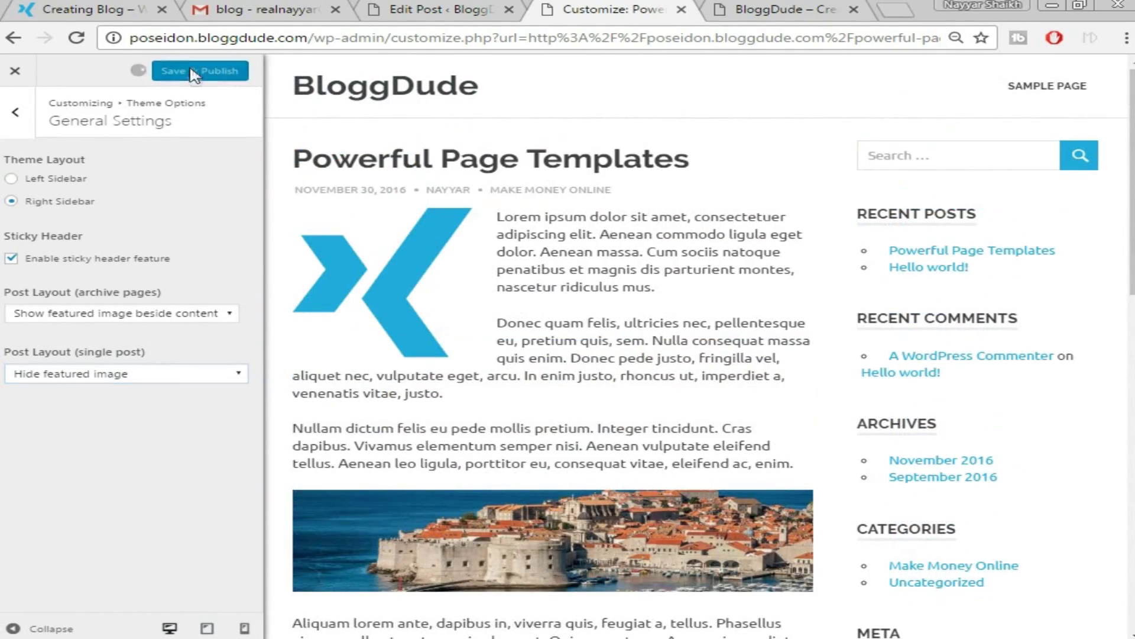
left_click(15, 70)
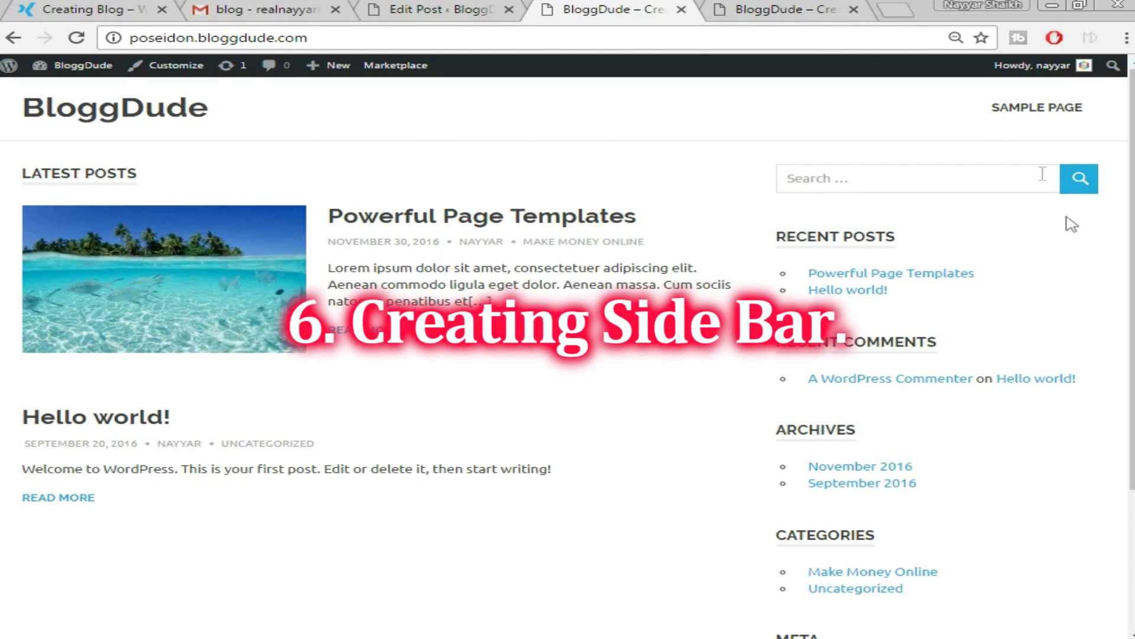
- Compare the BloggDude sidebar against the demo3 site, then return to the WordPress admin
left_click(85, 8)
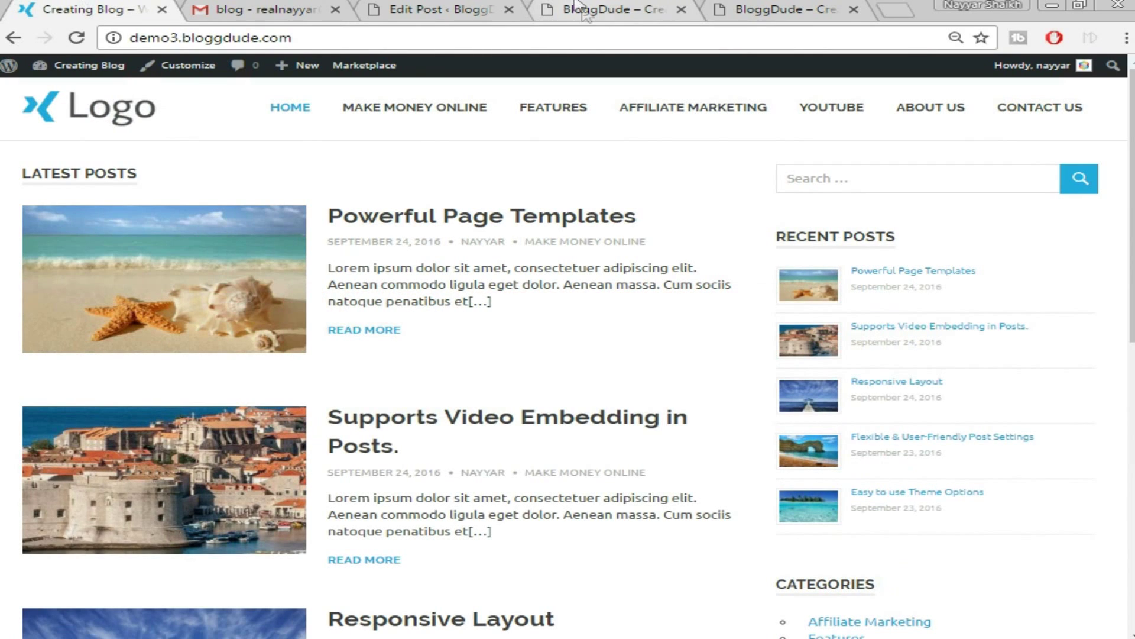
left_click(609, 9)
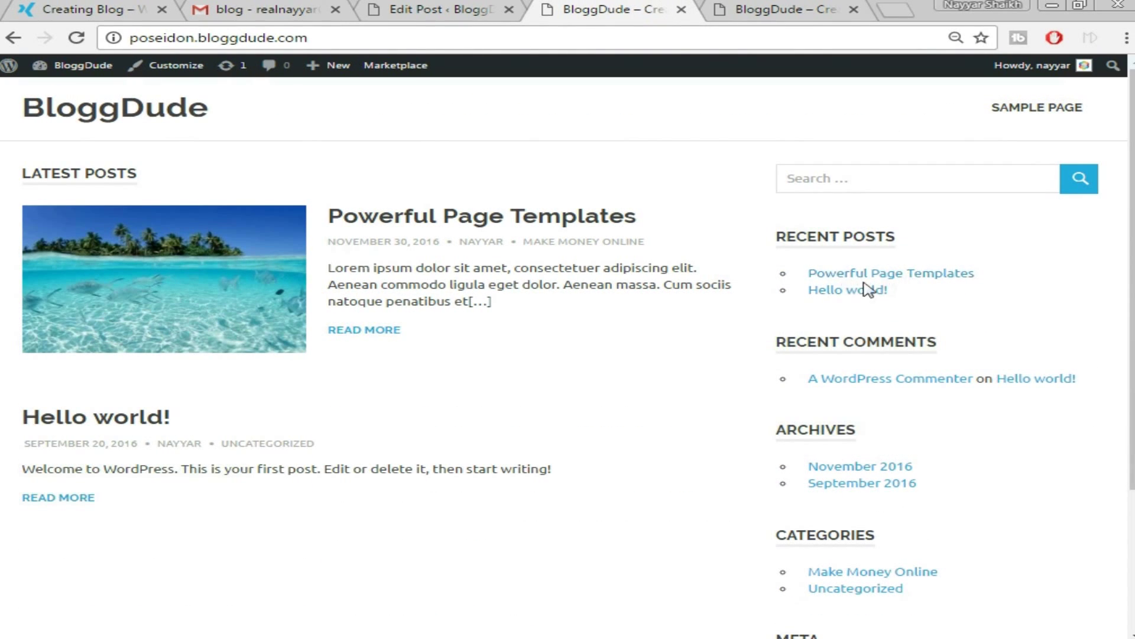
key("ctrl+1")
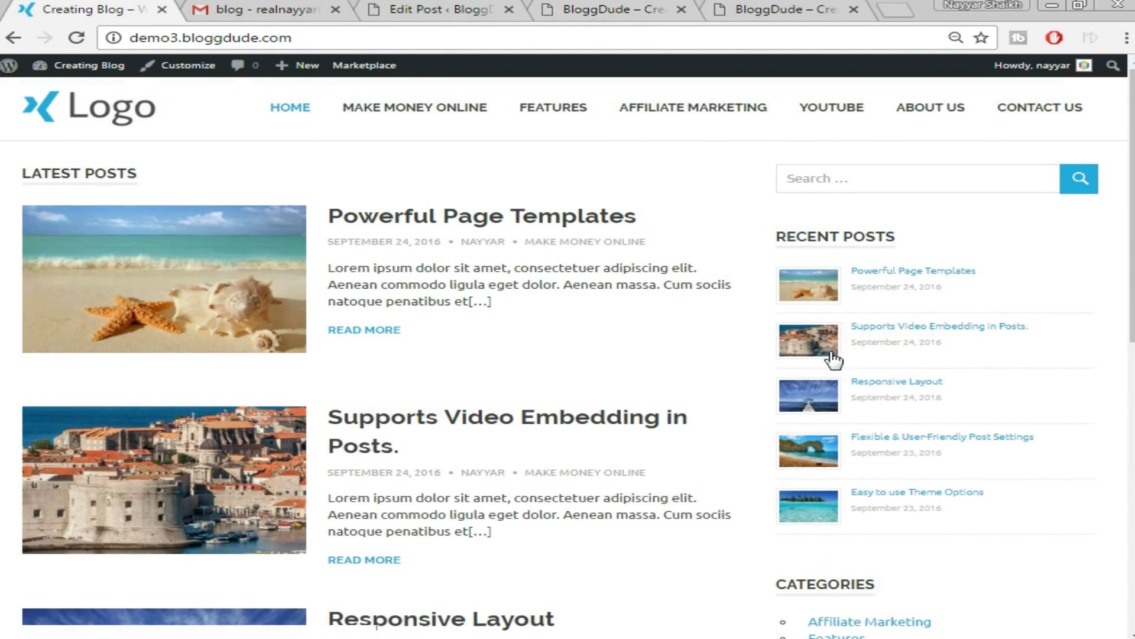
left_click(675, 7)
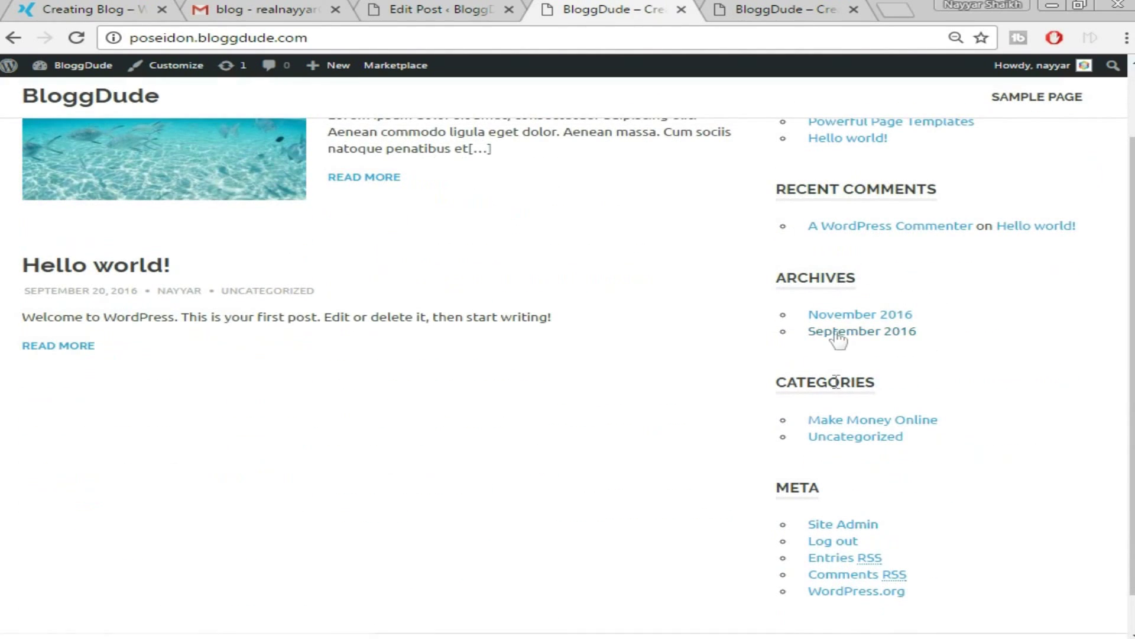
scroll(838, 438, "down", 1)
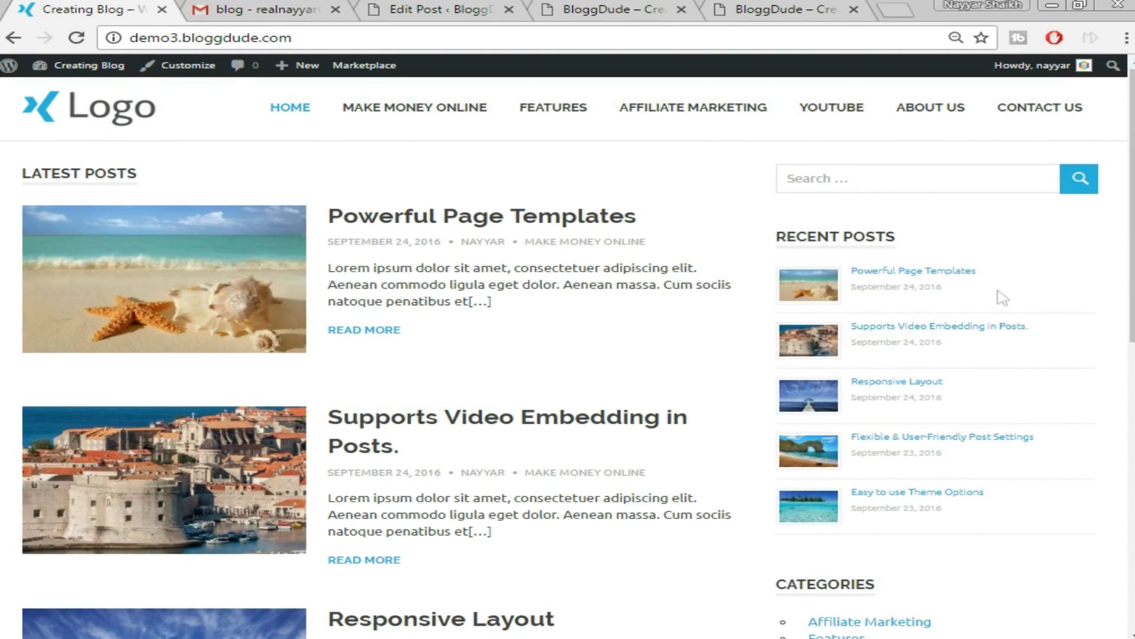
scroll(955, 226, "down", 5)
left_click(538, 8)
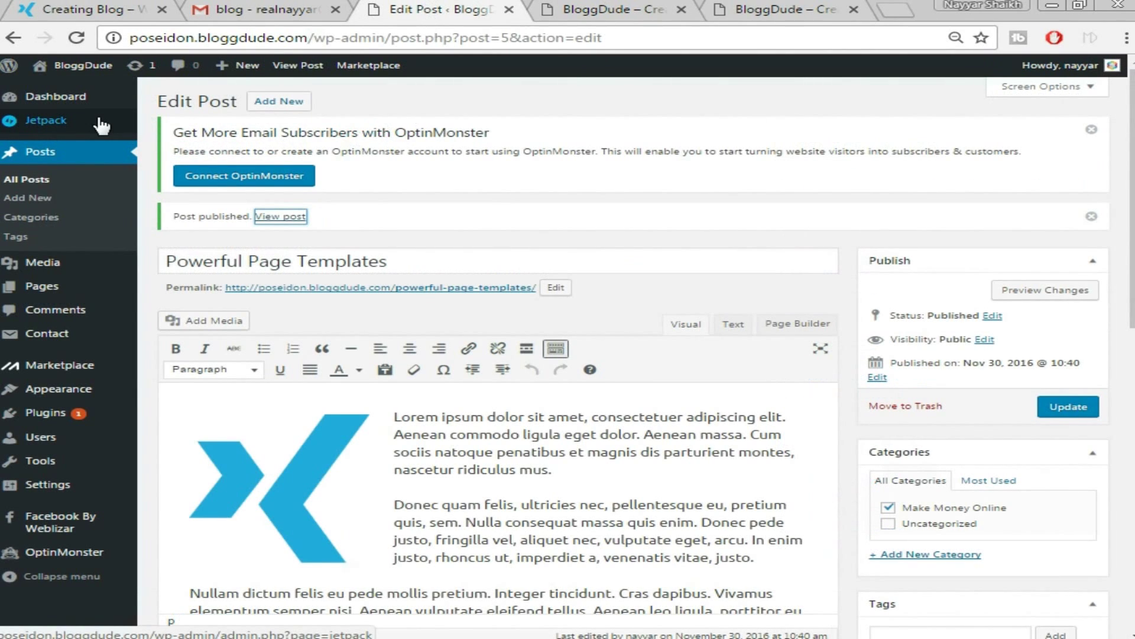
- Open the Widgets page and delete the Recent Posts widget from the Sidebar
mouse_move(62, 355)
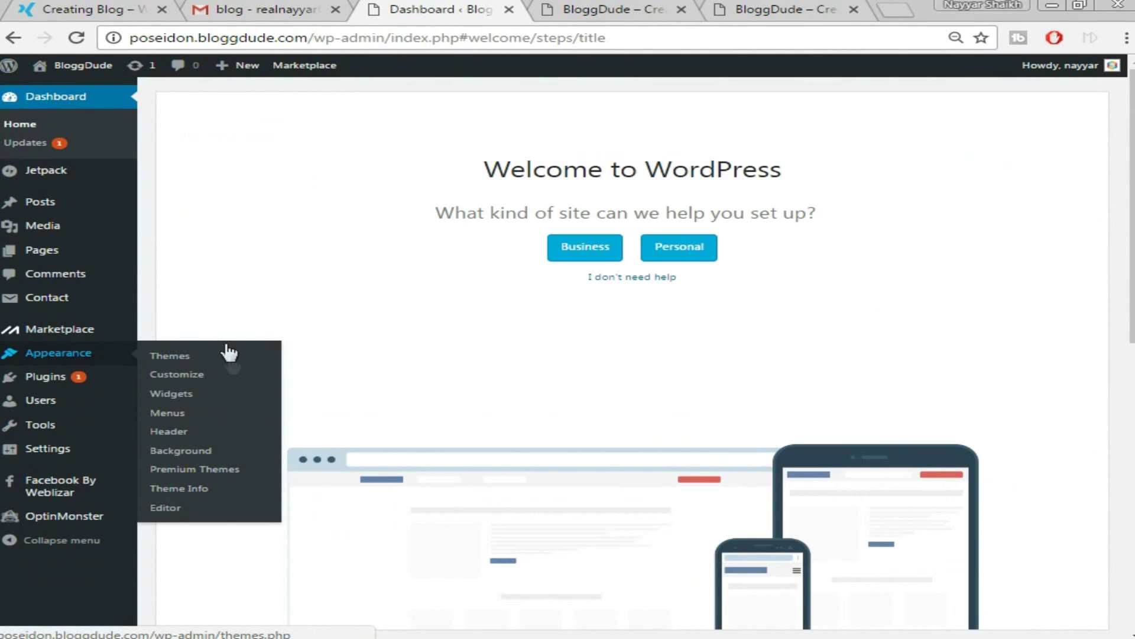
left_click(189, 396)
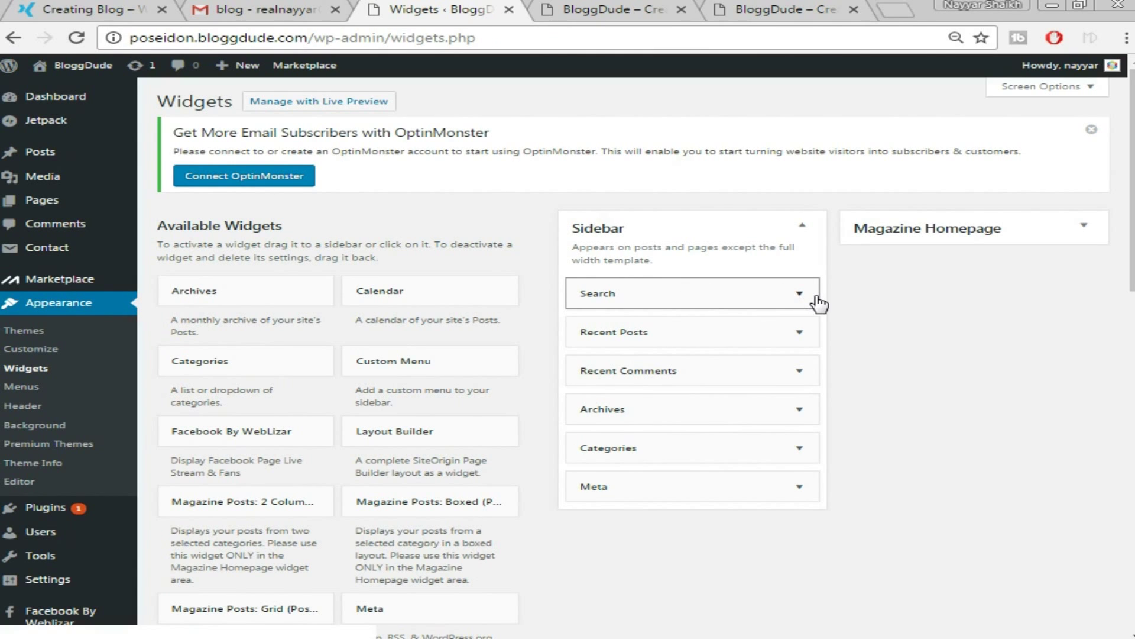
scroll(819, 317, "down", 2)
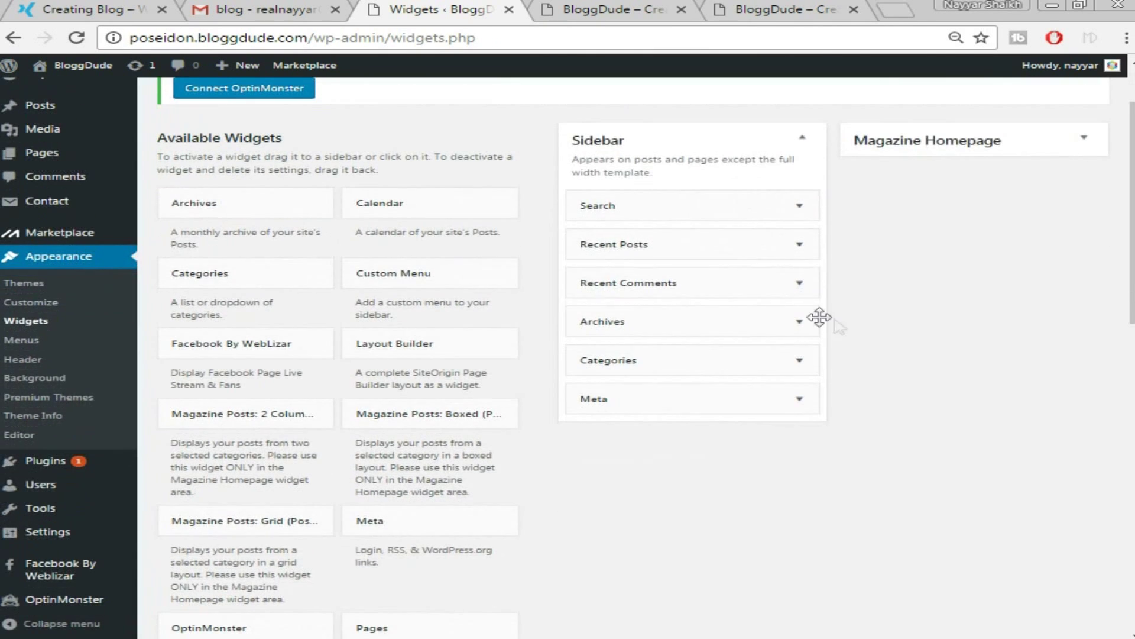
left_click(799, 247)
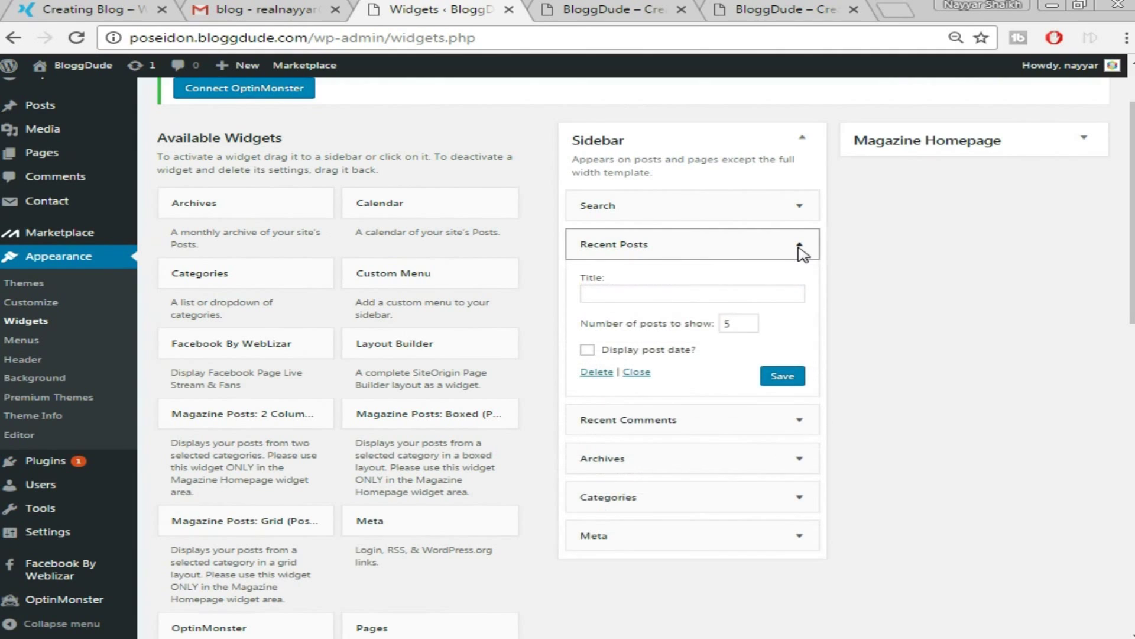
left_click(594, 373)
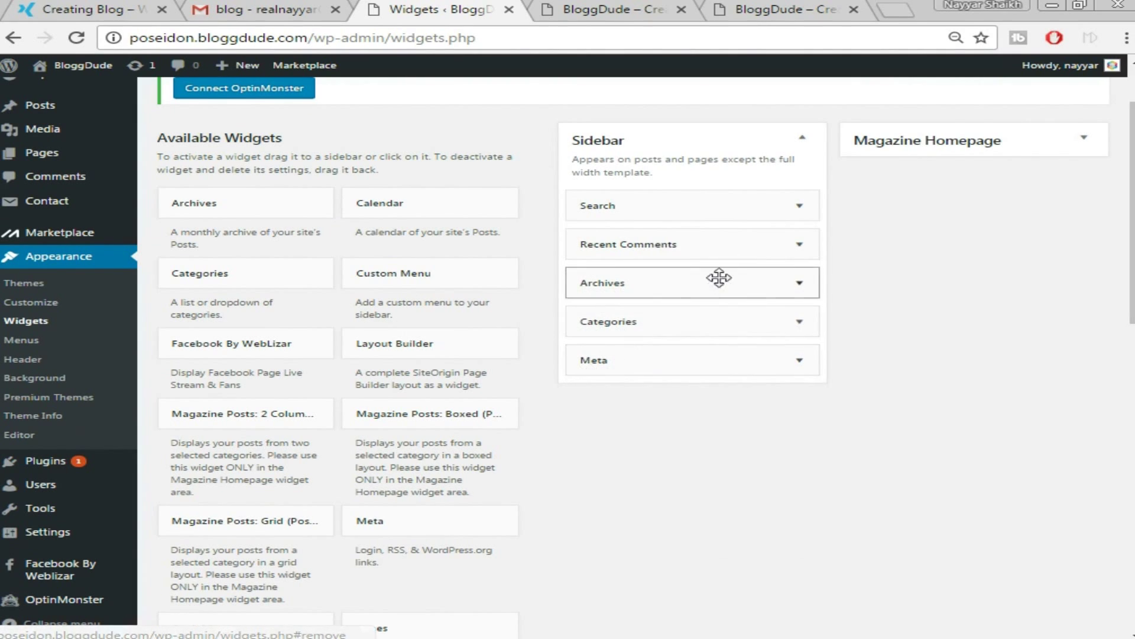
- Delete the Recent Comments, Archives and Meta widgets, then compare the live and demo sidebars
left_click(799, 245)
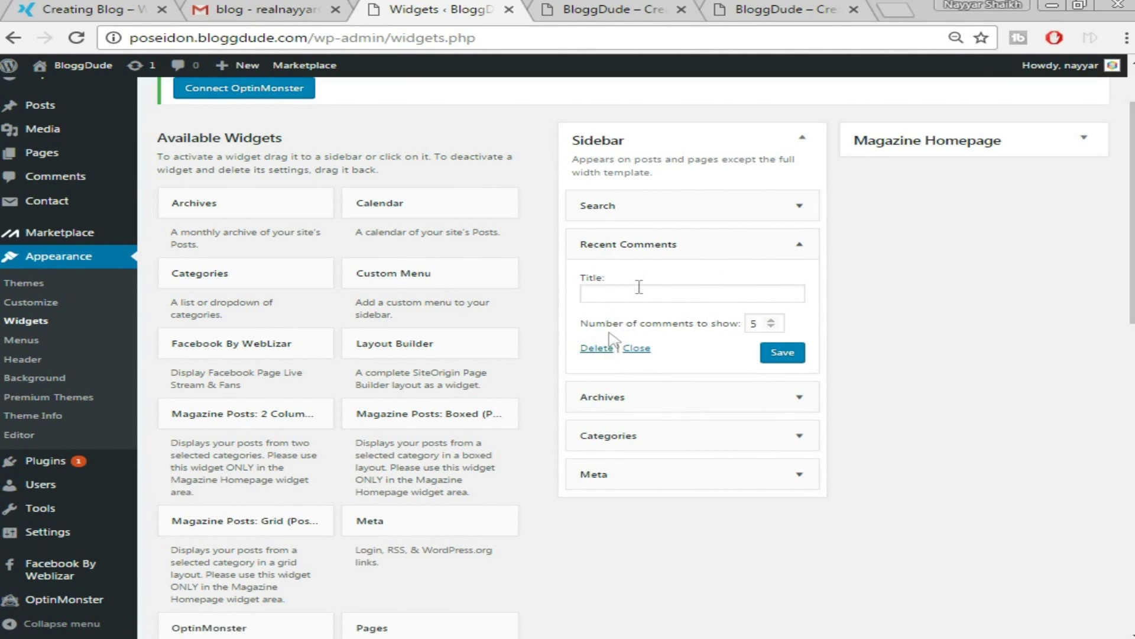
left_click(597, 348)
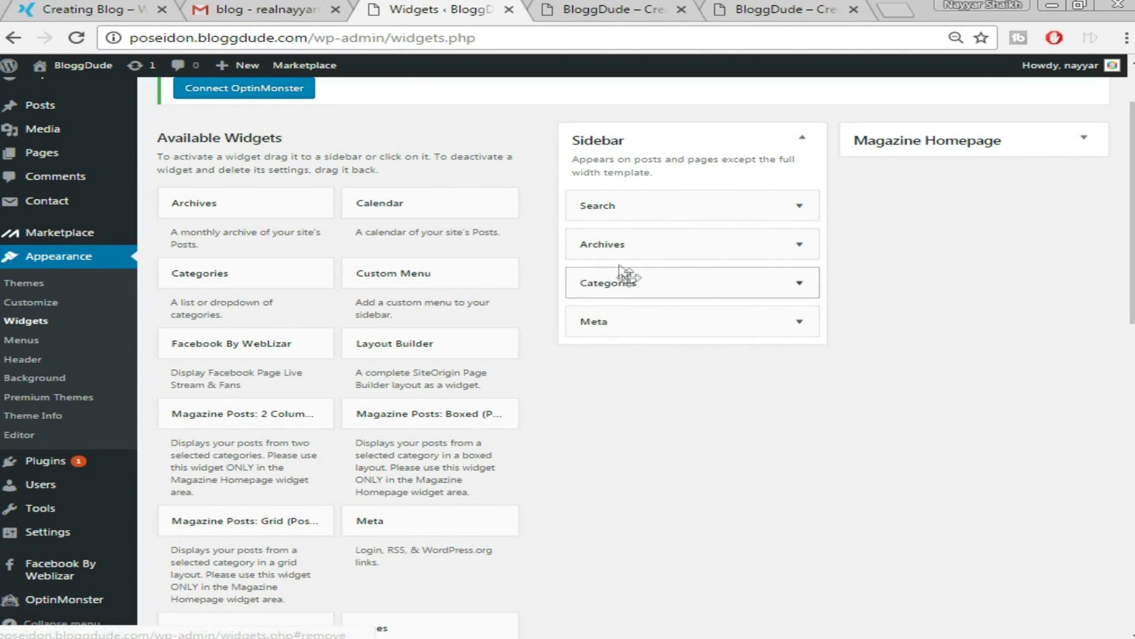
left_click(808, 248)
left_click(599, 353)
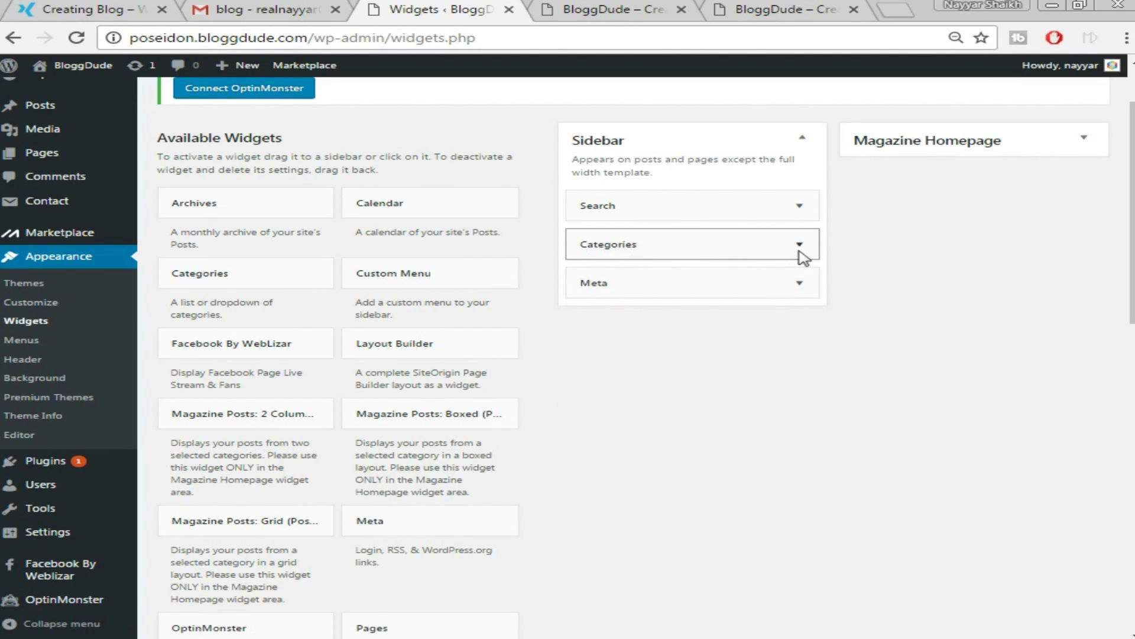
left_click(799, 286)
left_click(598, 358)
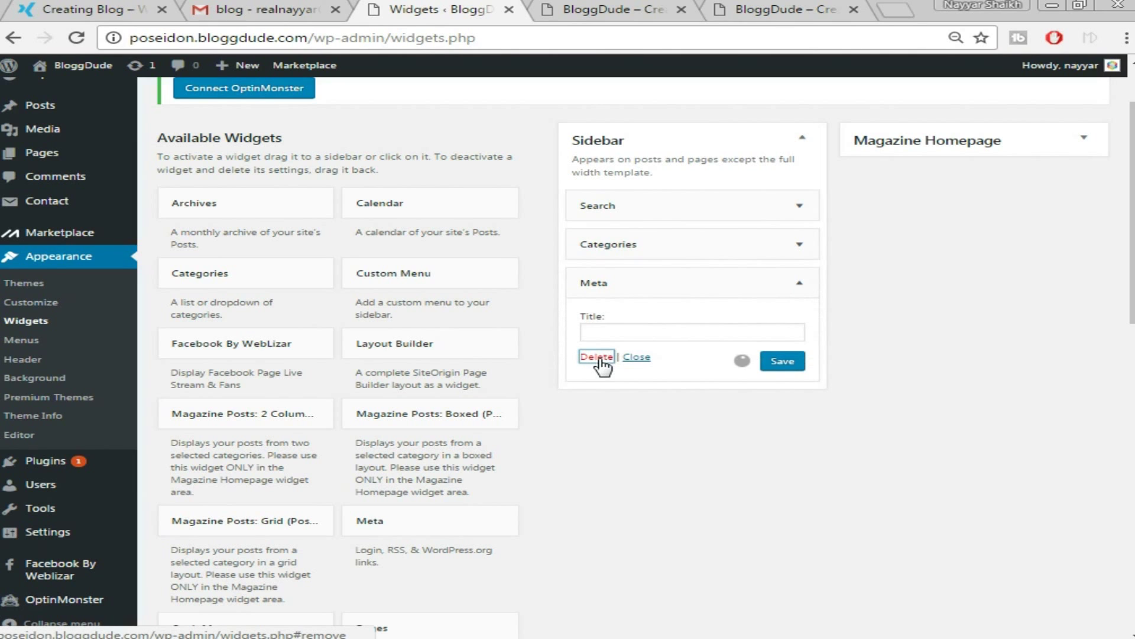
left_click(609, 9)
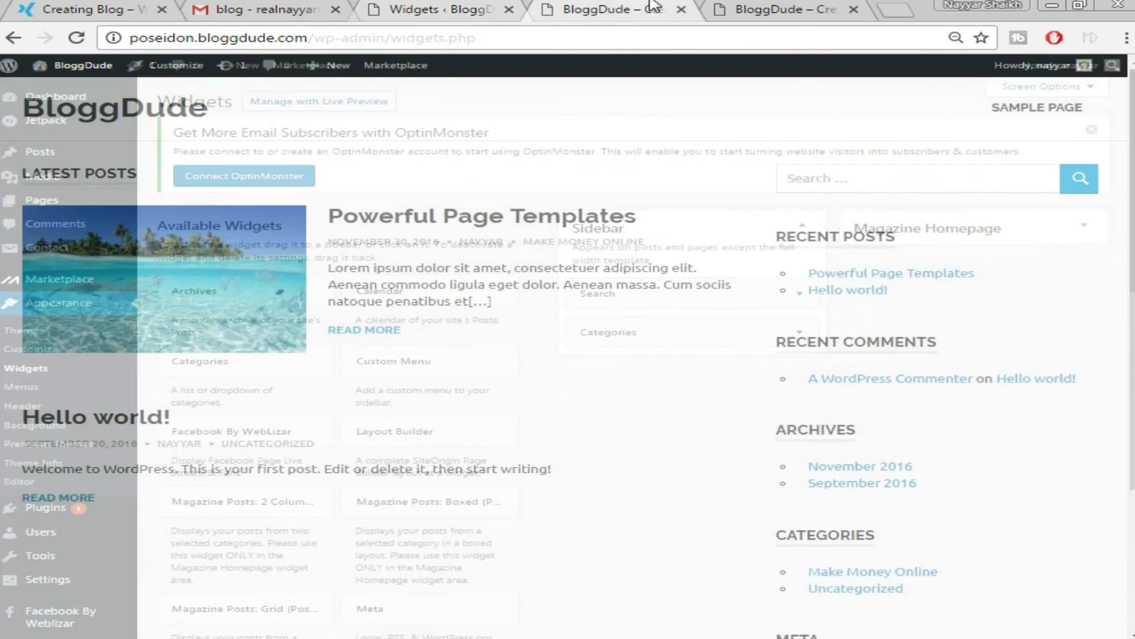
left_click(128, 9)
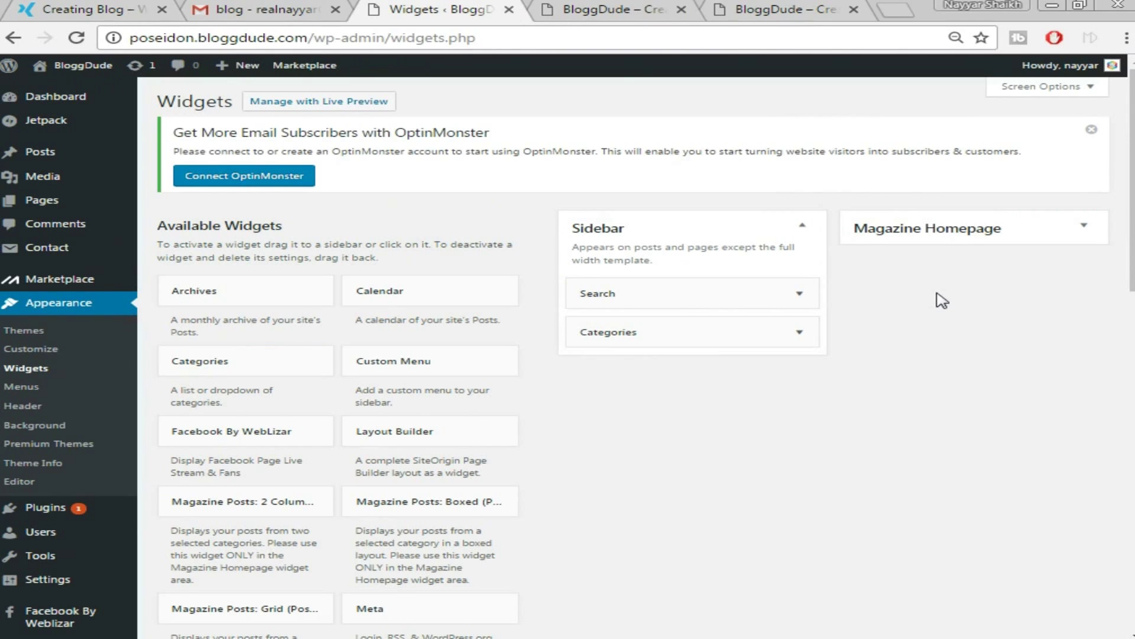
- Add a Recent Posts Extended widget to the Sidebar
scroll(952, 310, "down", 7)
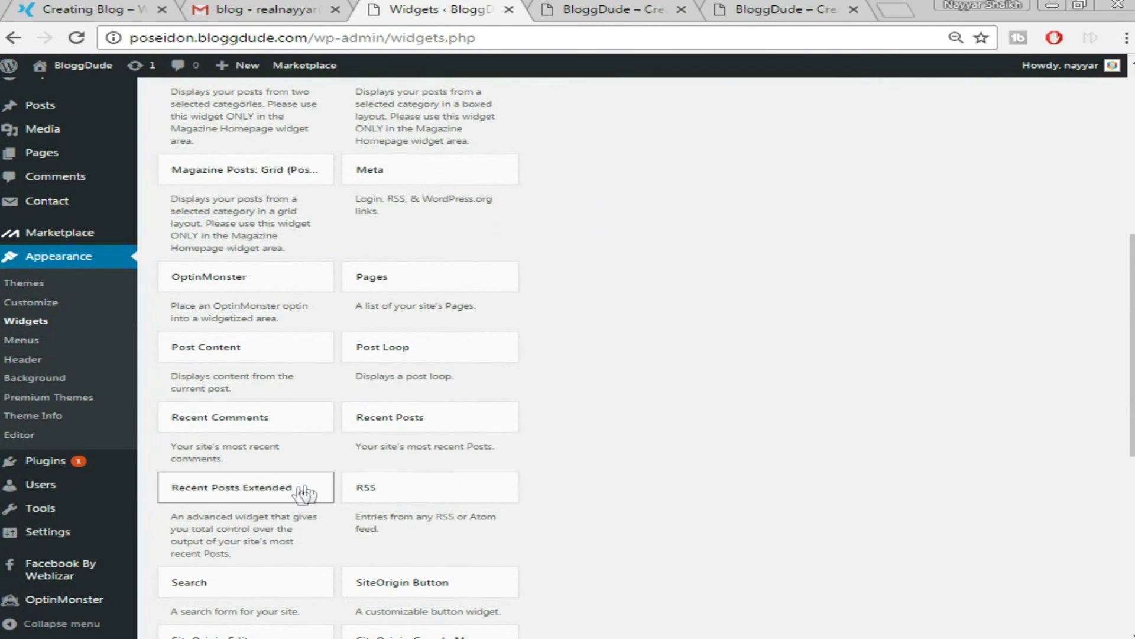
scroll(292, 497, "down", 1)
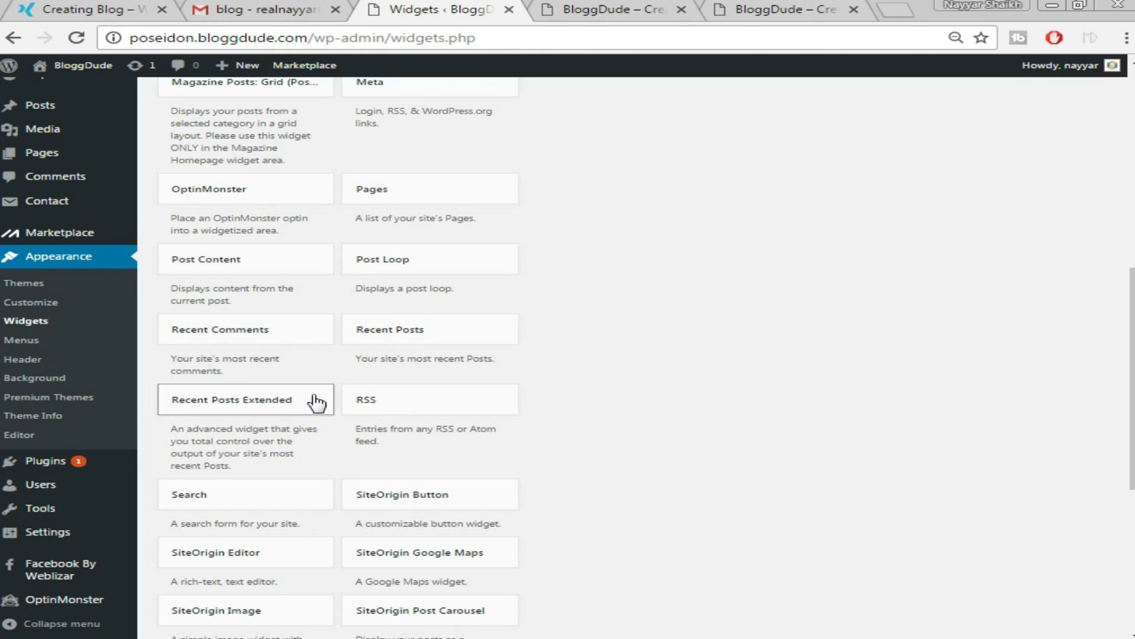
left_click(317, 402)
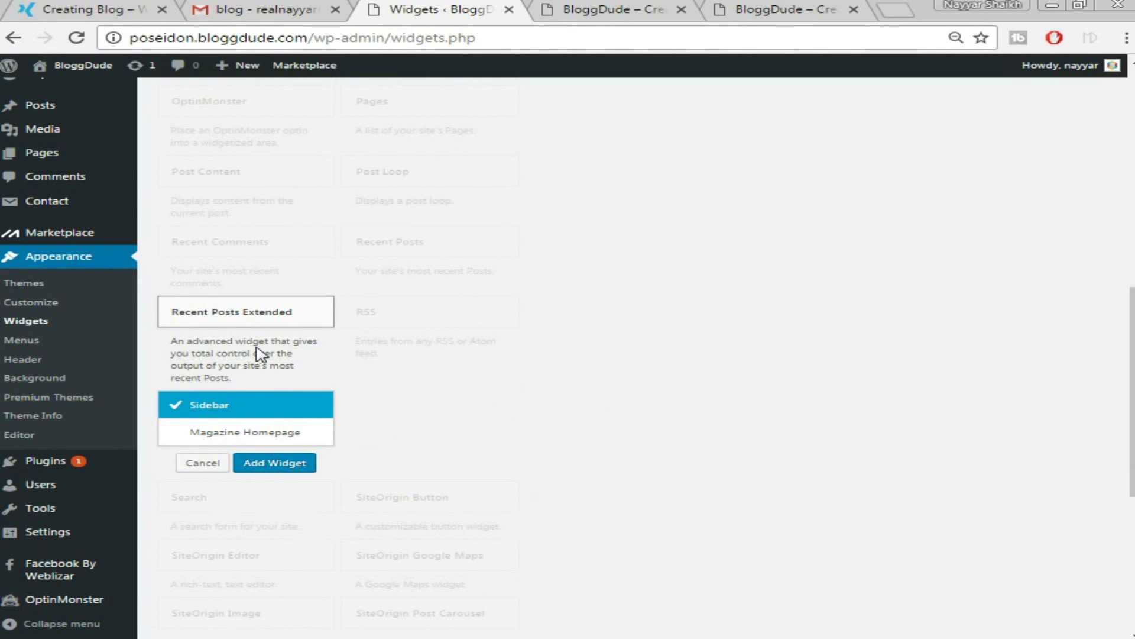
left_click(273, 325)
left_click(274, 325)
left_click(275, 467)
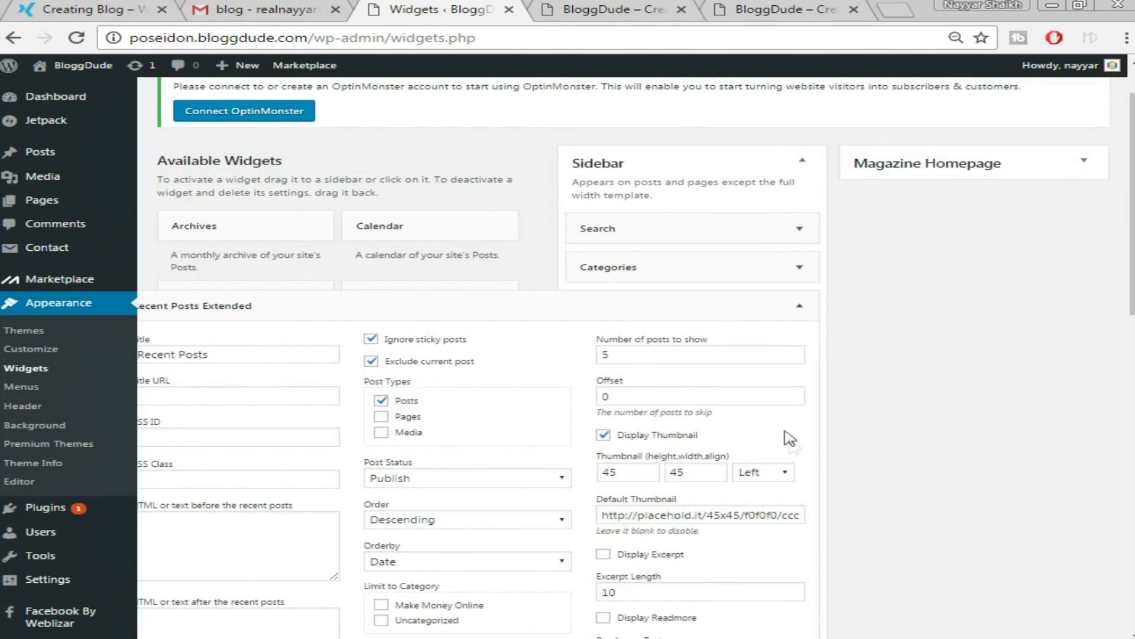
- Set the widget's thumbnail width to 65 (45 × 65) and save it
scroll(863, 379, "down", 2)
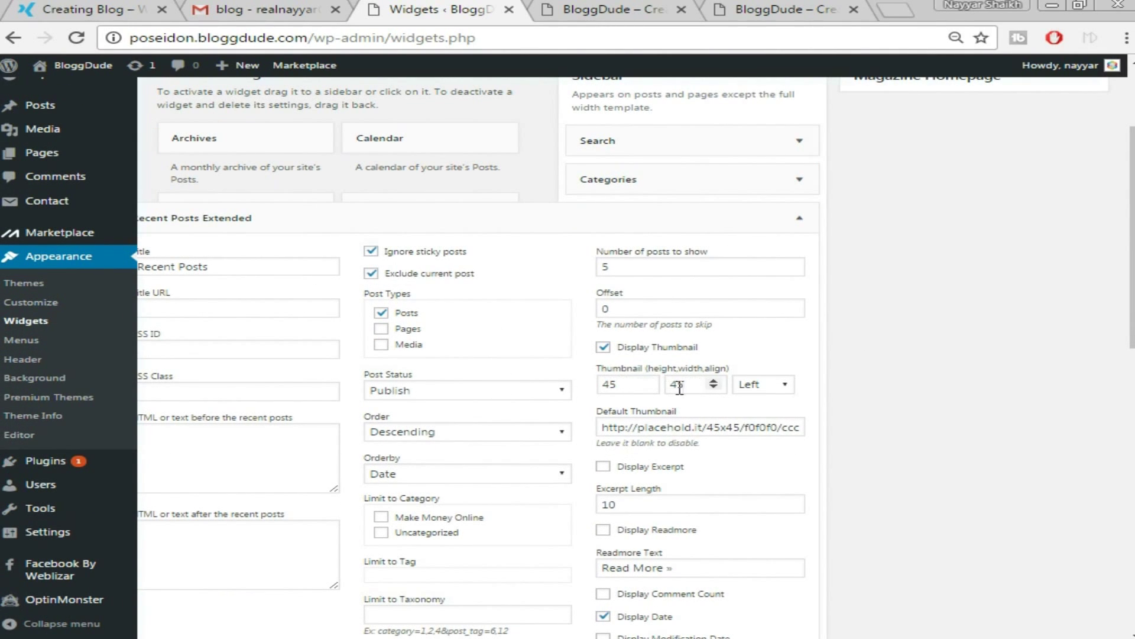
double_click(678, 387)
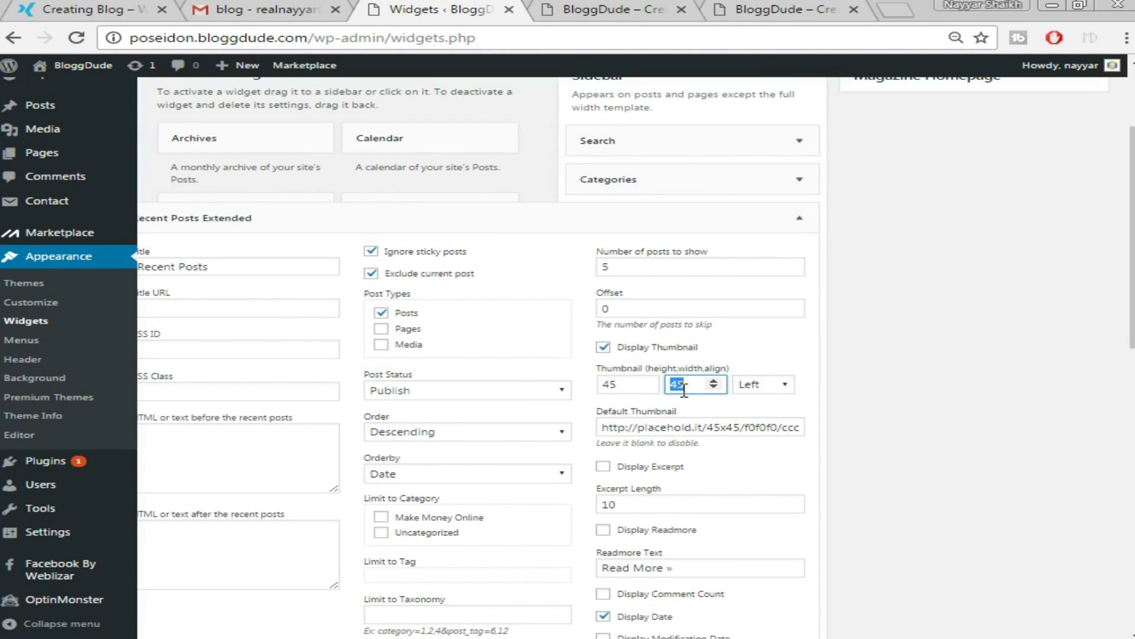
scroll(858, 390, "down", 5)
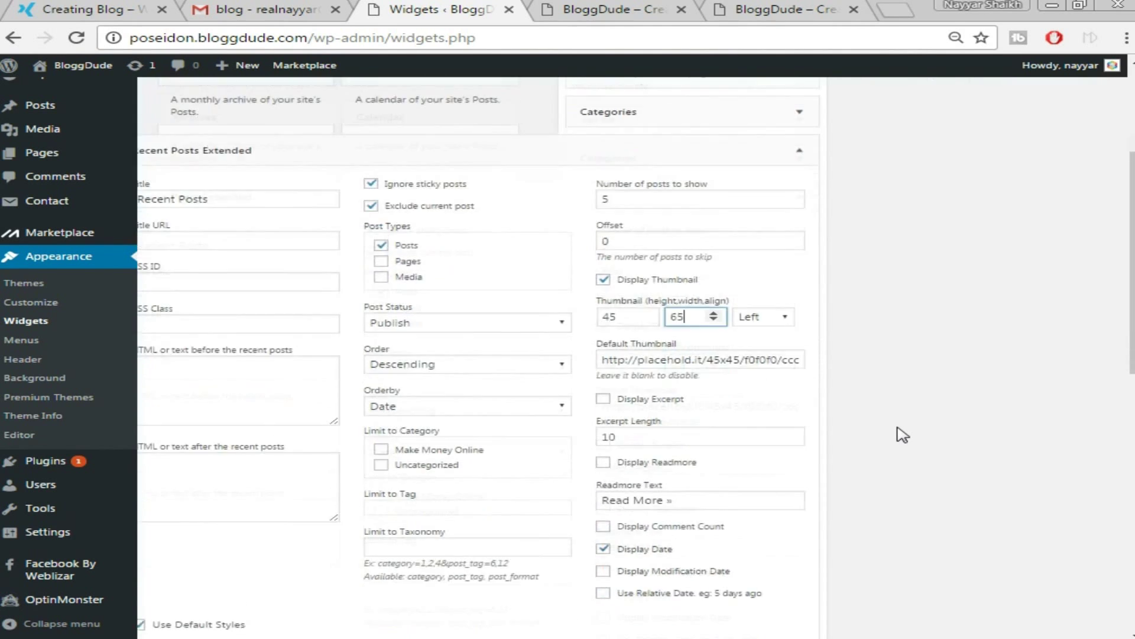
scroll(783, 609, "down", 2)
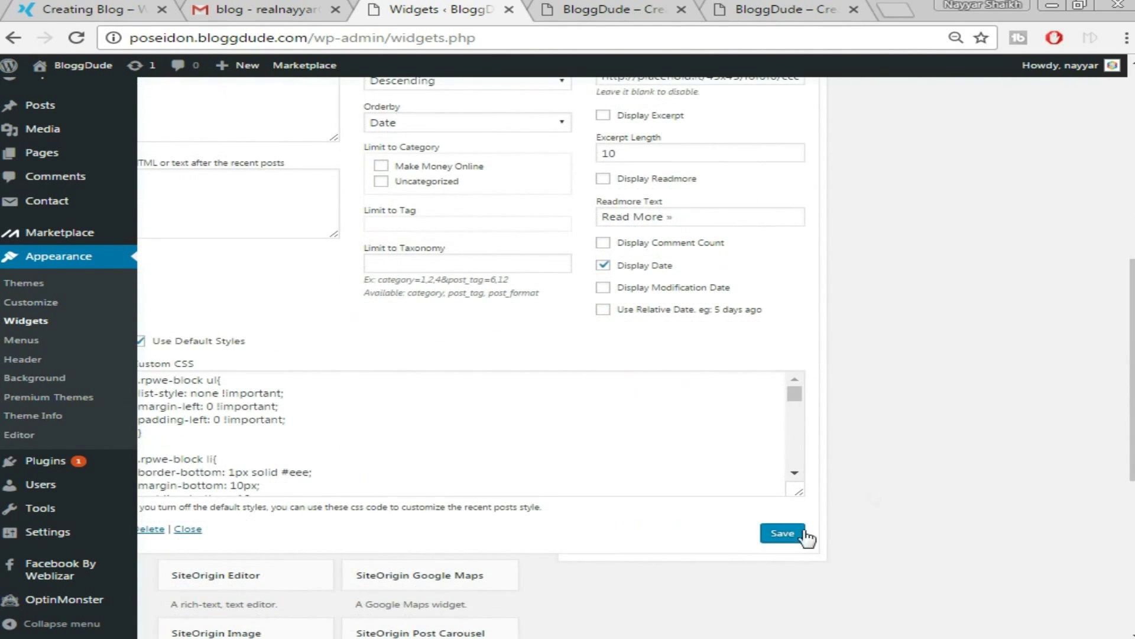
left_click(781, 534)
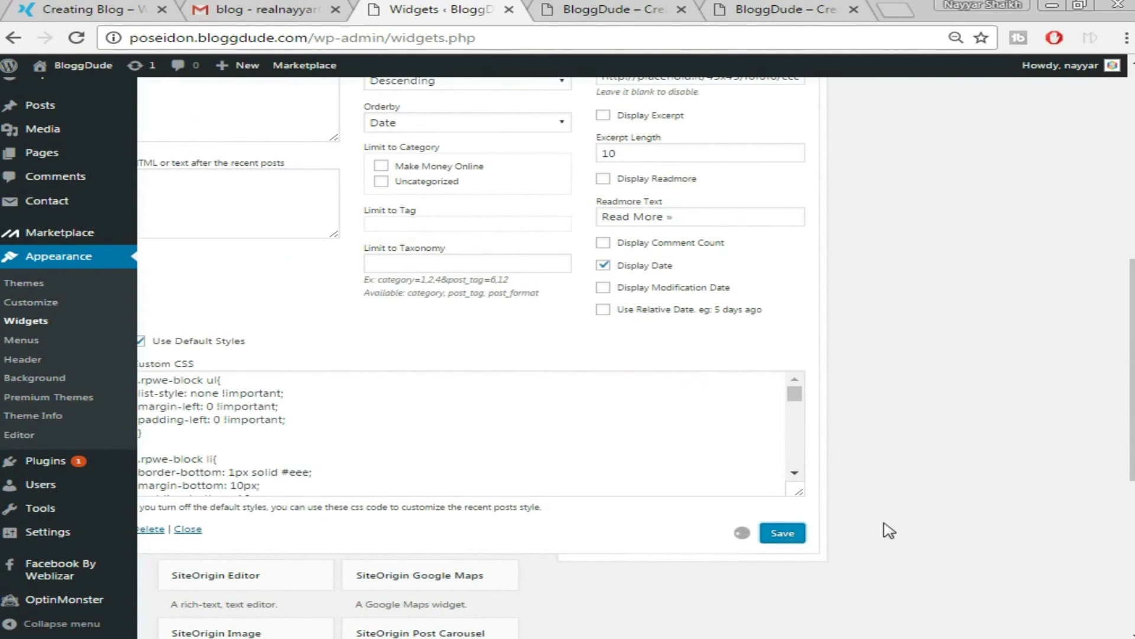
scroll(889, 530, "up", 9)
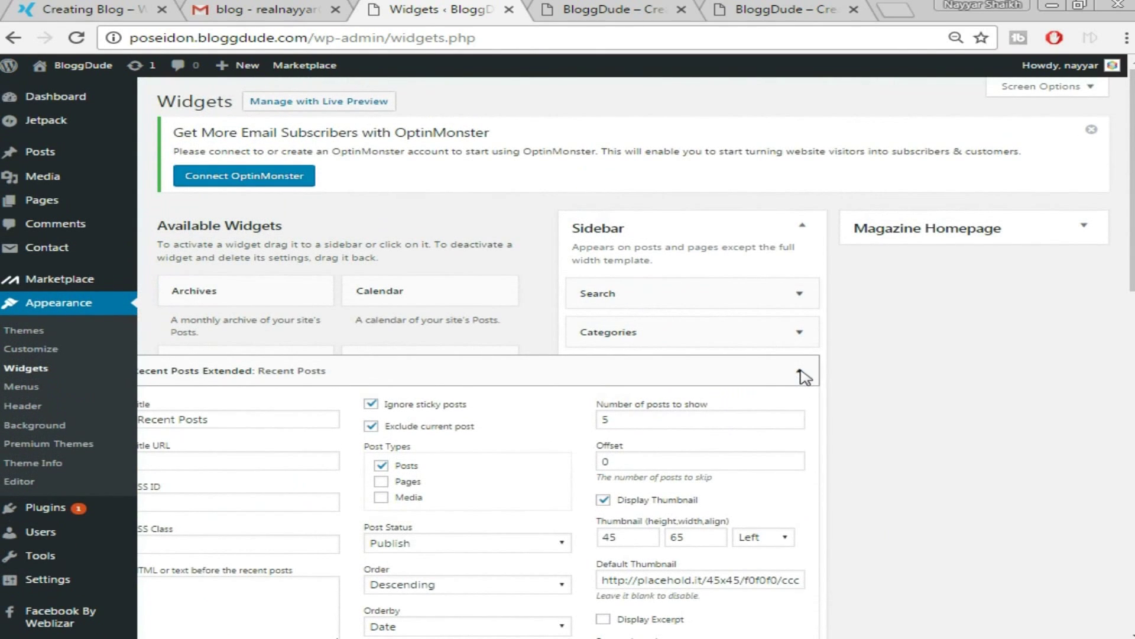
left_click(801, 373)
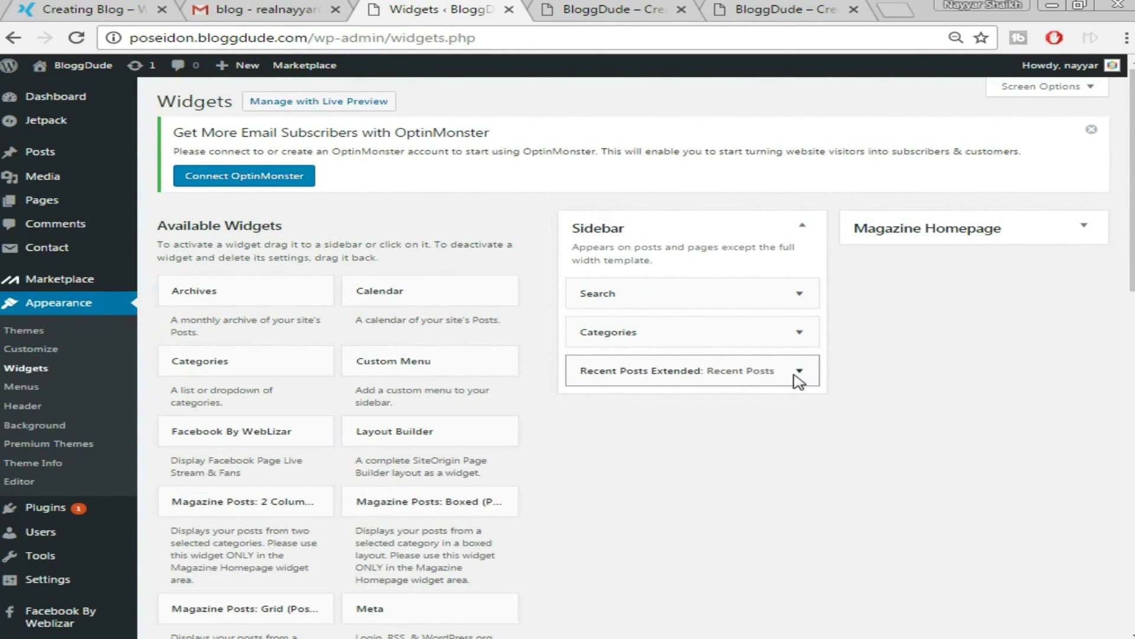
- Check the demo's sidebar order, then drag Categories below Recent Posts Extended
left_click(52, 6)
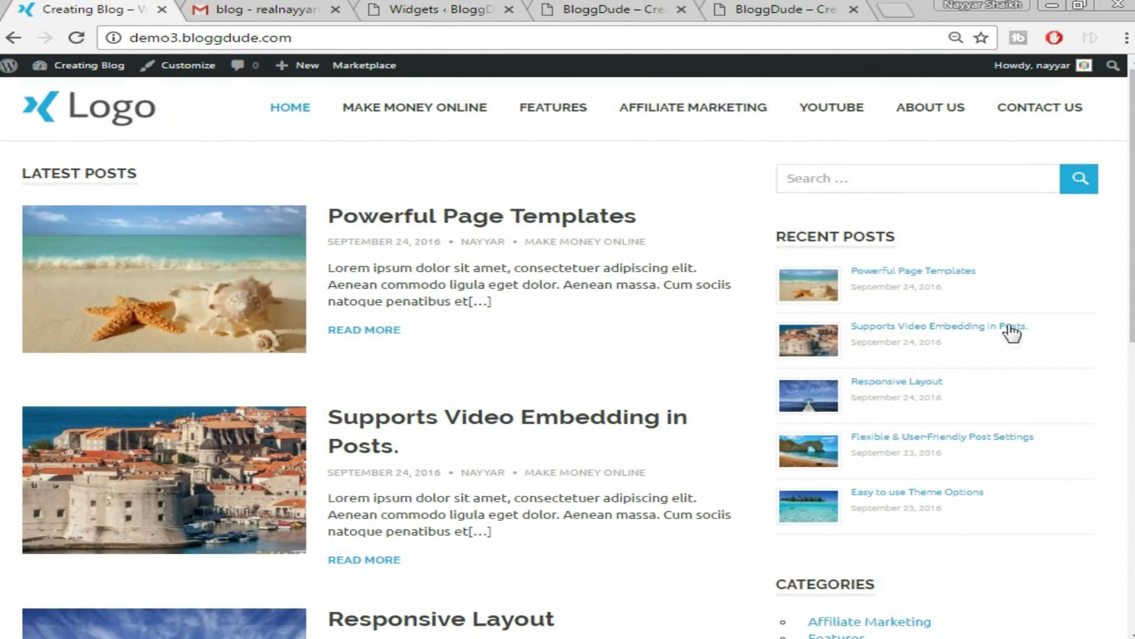
scroll(1008, 337, "down", 5)
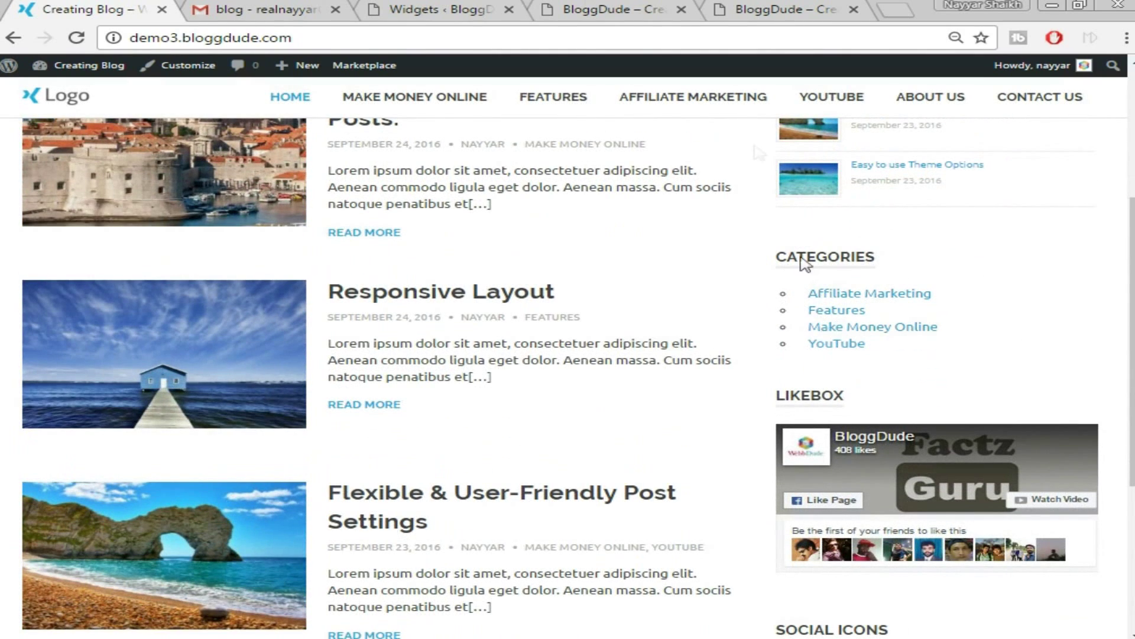
left_click(572, 7)
left_click(355, 7)
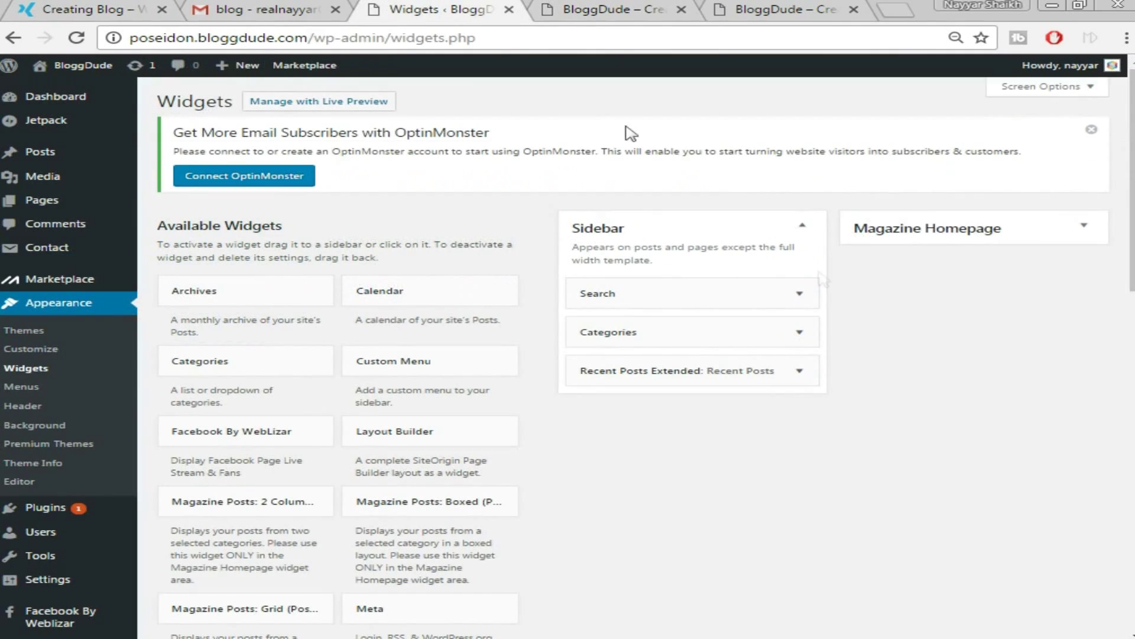
left_click(661, 336)
left_click(689, 331)
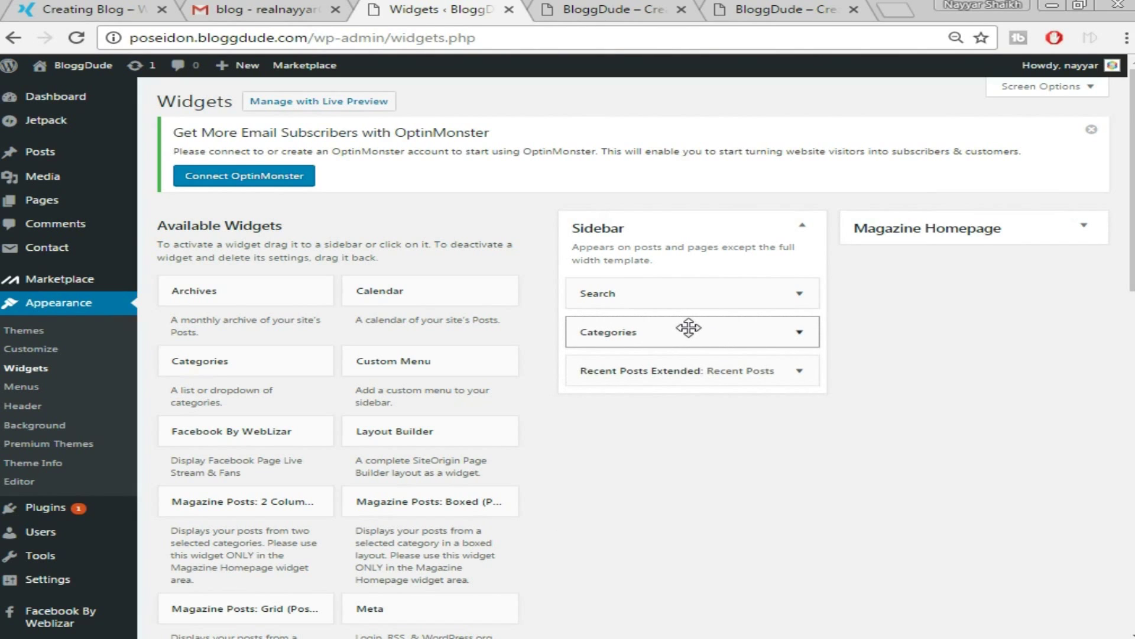
left_click_drag(689, 328, 686, 376)
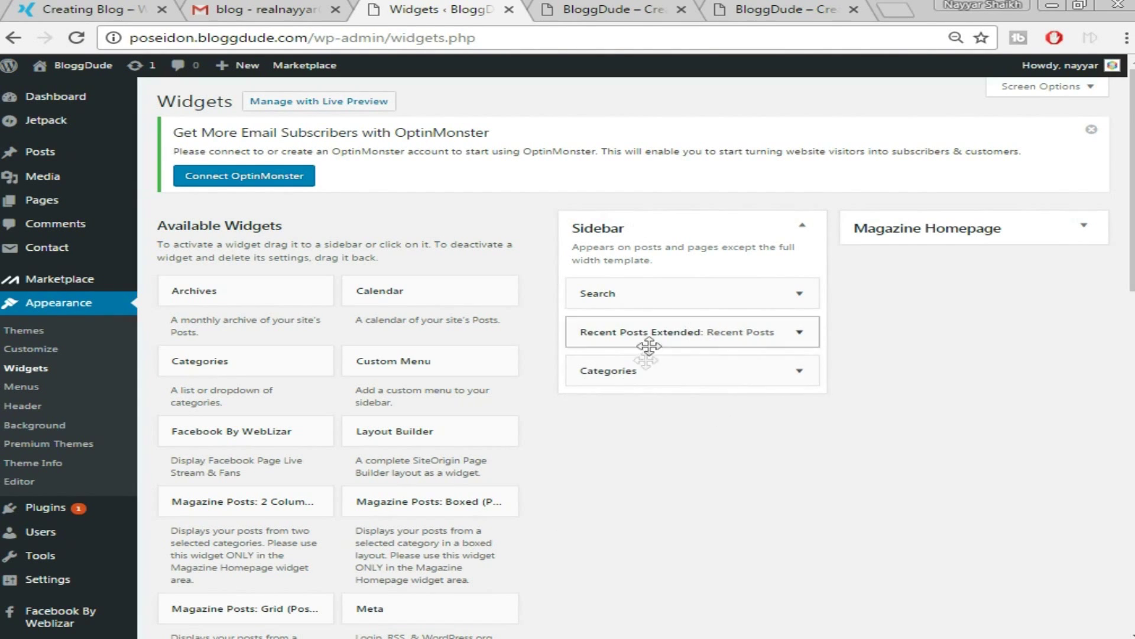
- Recheck the demo and live sidebars against the new widget order
left_click(90, 9)
scroll(729, 233, "down", 3)
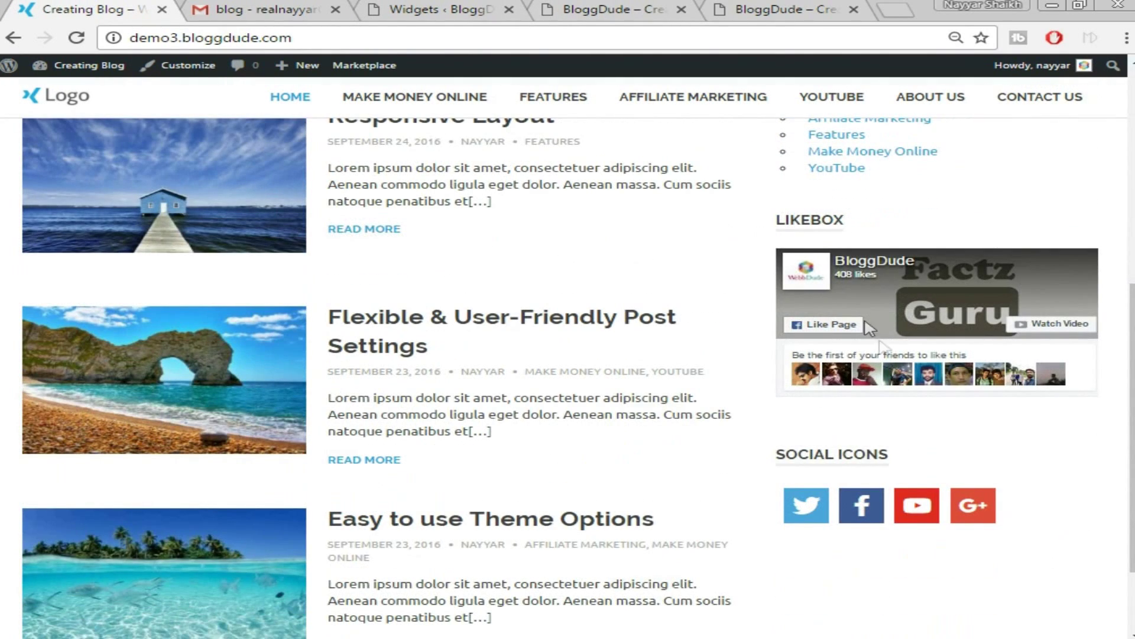
left_click(591, 7)
left_click(467, 8)
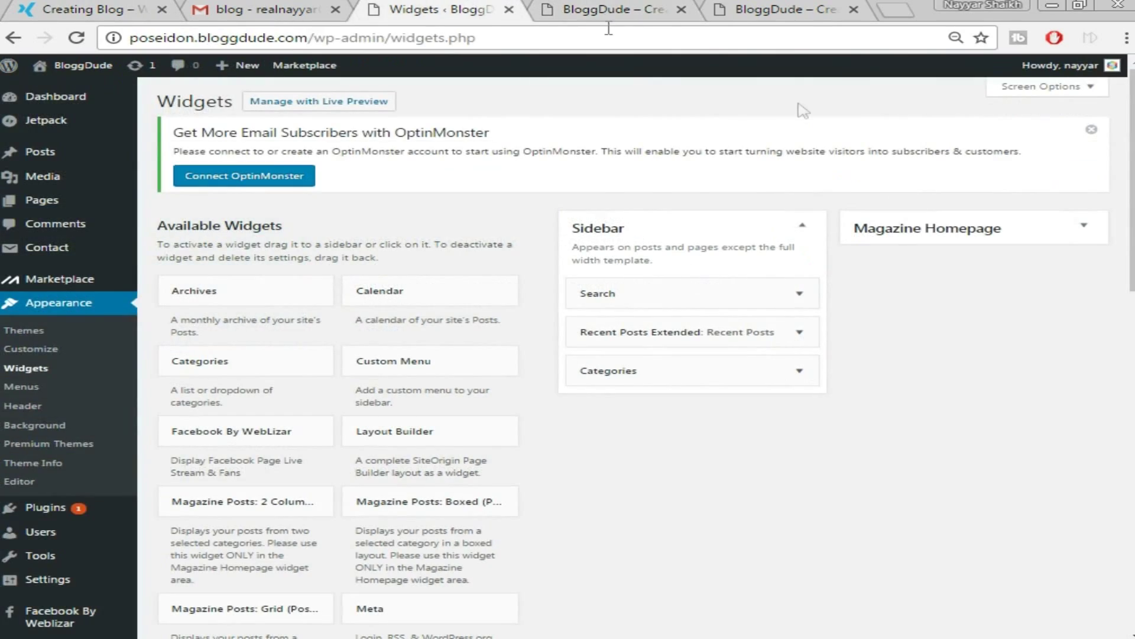
scroll(545, 451, "down", 1)
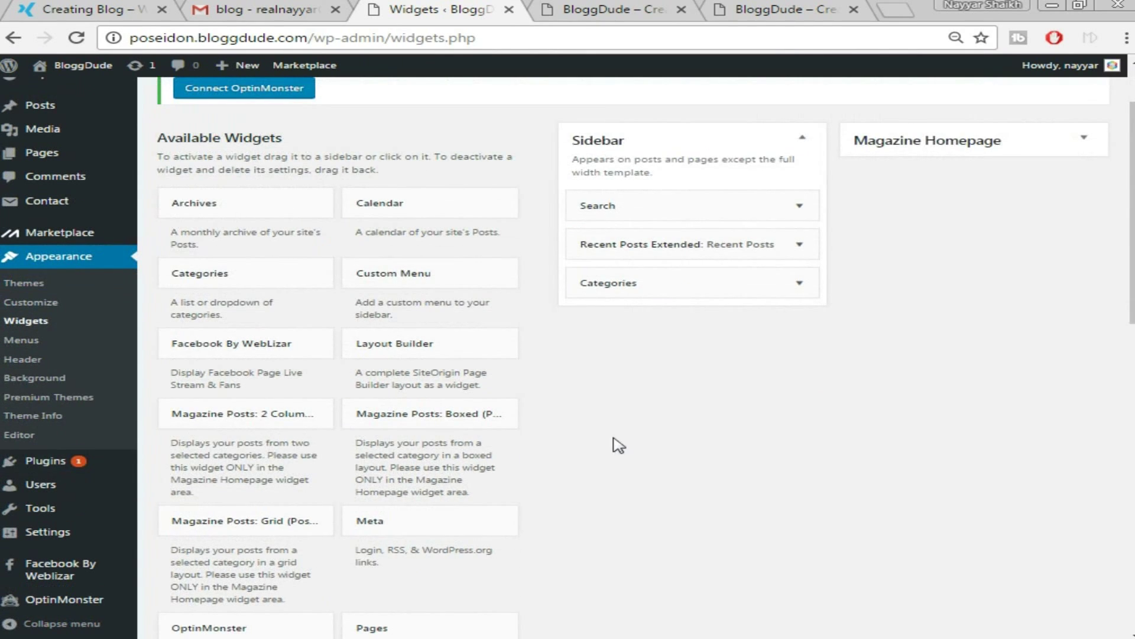
scroll(650, 444, "down", 3)
scroll(615, 440, "up", 2)
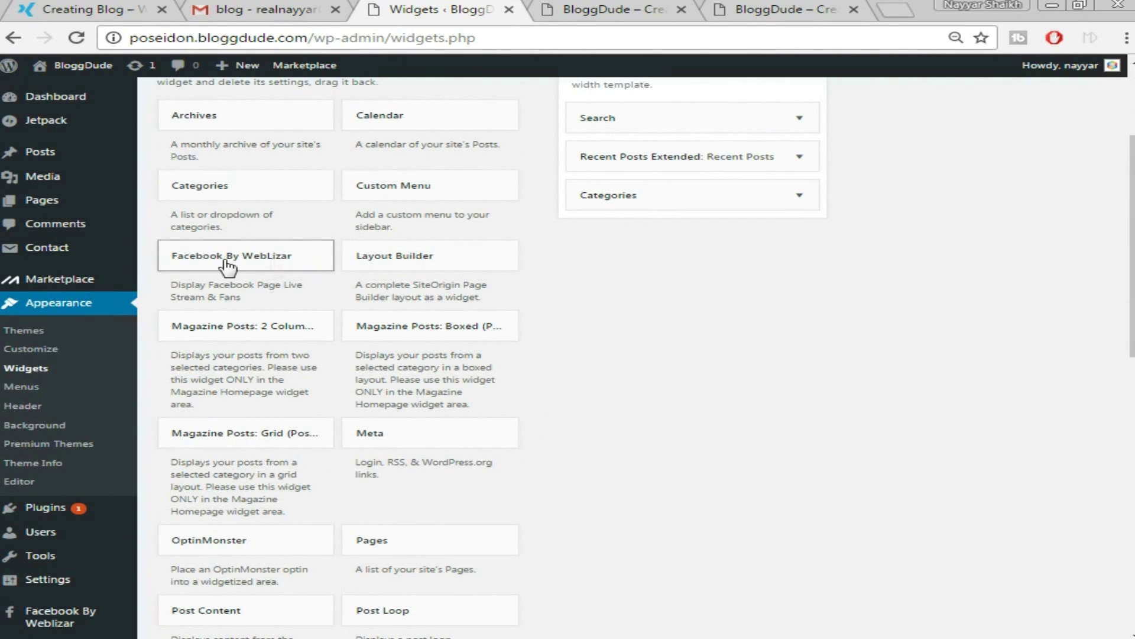
- Add a Facebook By WebLizar widget to the Sidebar, referencing the demo's Likebox
left_click(300, 260)
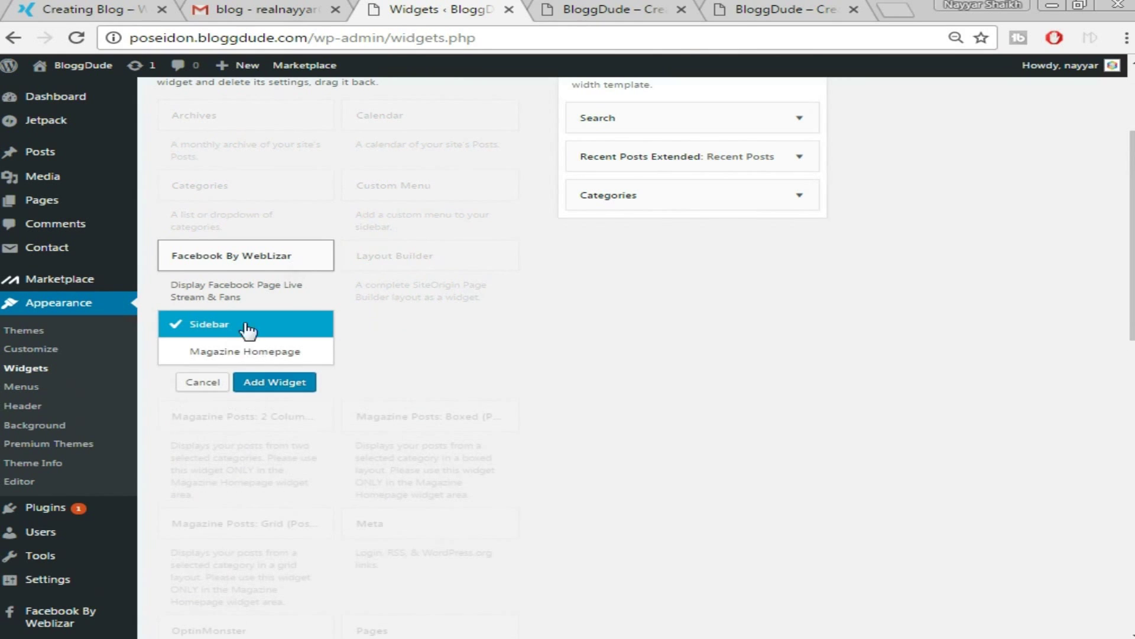
left_click(277, 386)
scroll(885, 274, "down", 2)
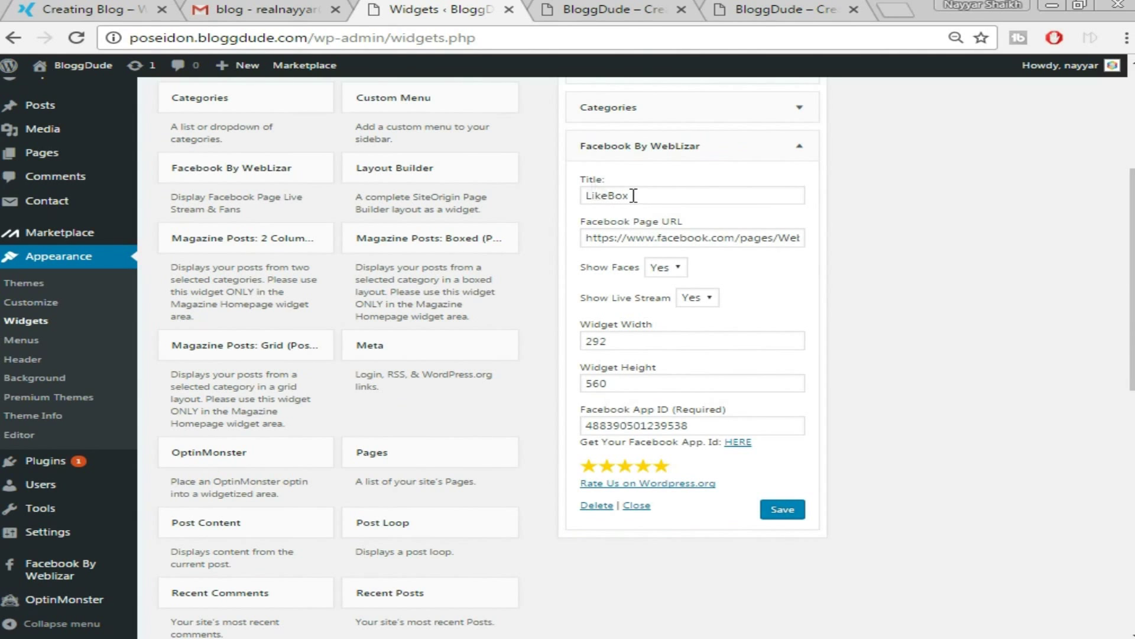
left_click(56, 9)
double_click(818, 220)
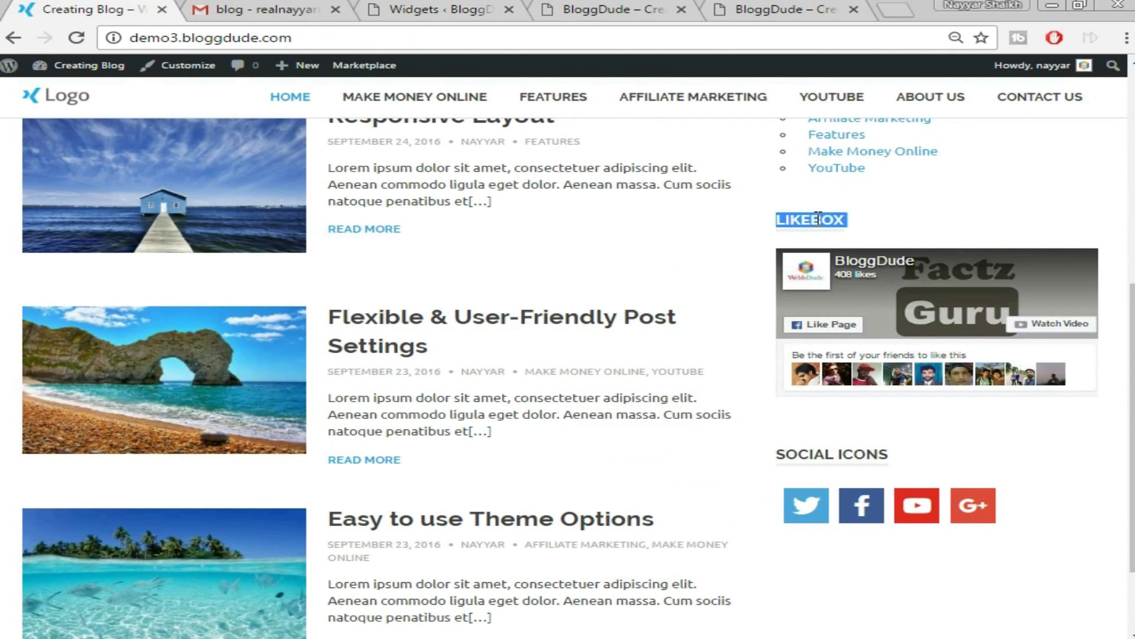
left_click(609, 9)
left_click(441, 8)
- Title the widget 'Like us on FB!' and point its Page URL to bloggdude
left_click(647, 191)
double_click(647, 191)
type("Like us on FB!")
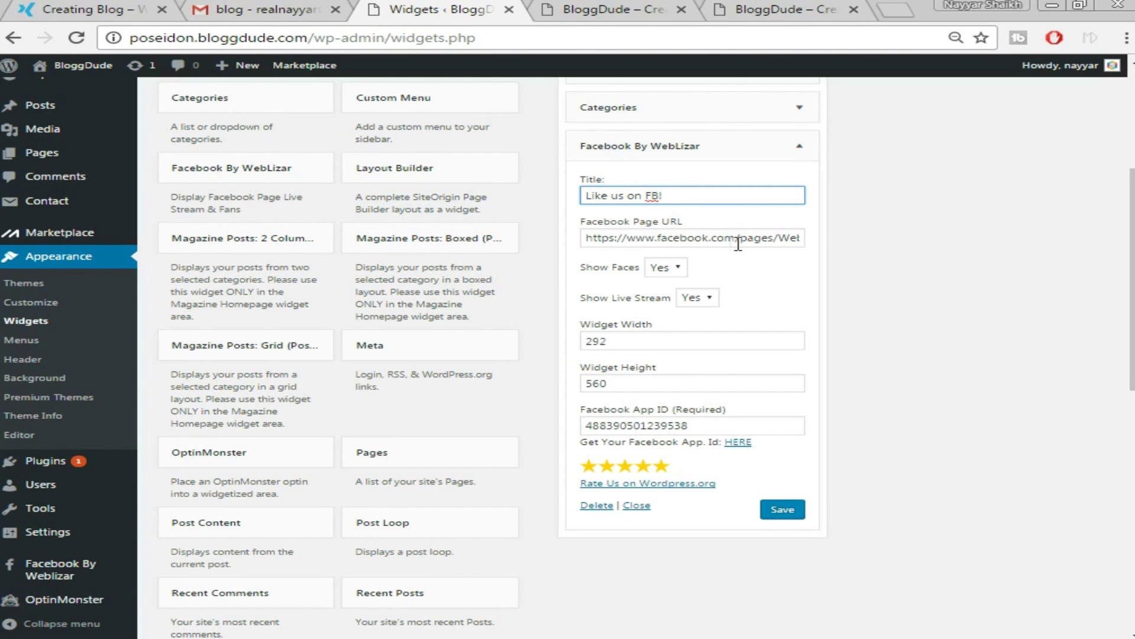
left_click_drag(741, 239, 804, 239)
type("b")
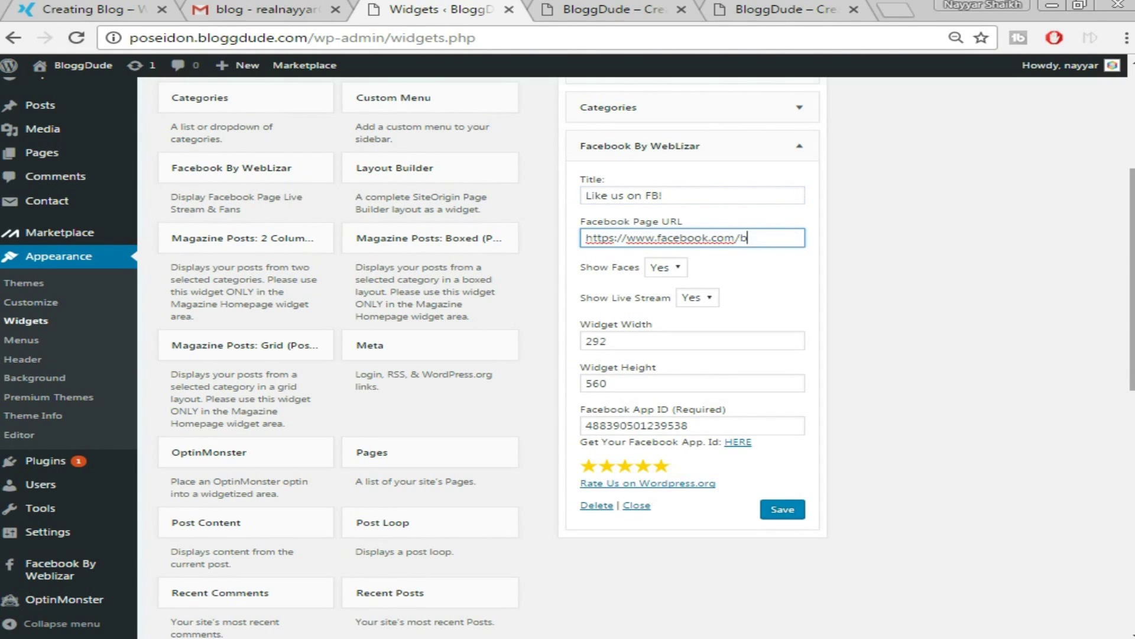
type("loggdude")
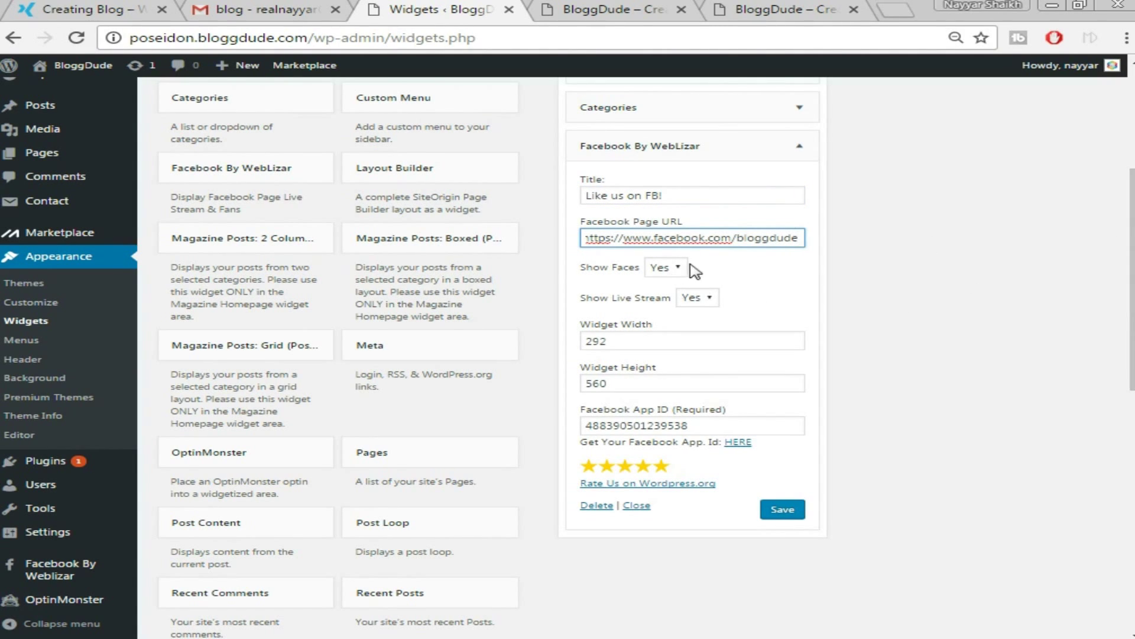
- Keep Show Faces at Yes and set Show Live Stream to No
left_click(670, 268)
left_click(662, 286)
left_click(101, 8)
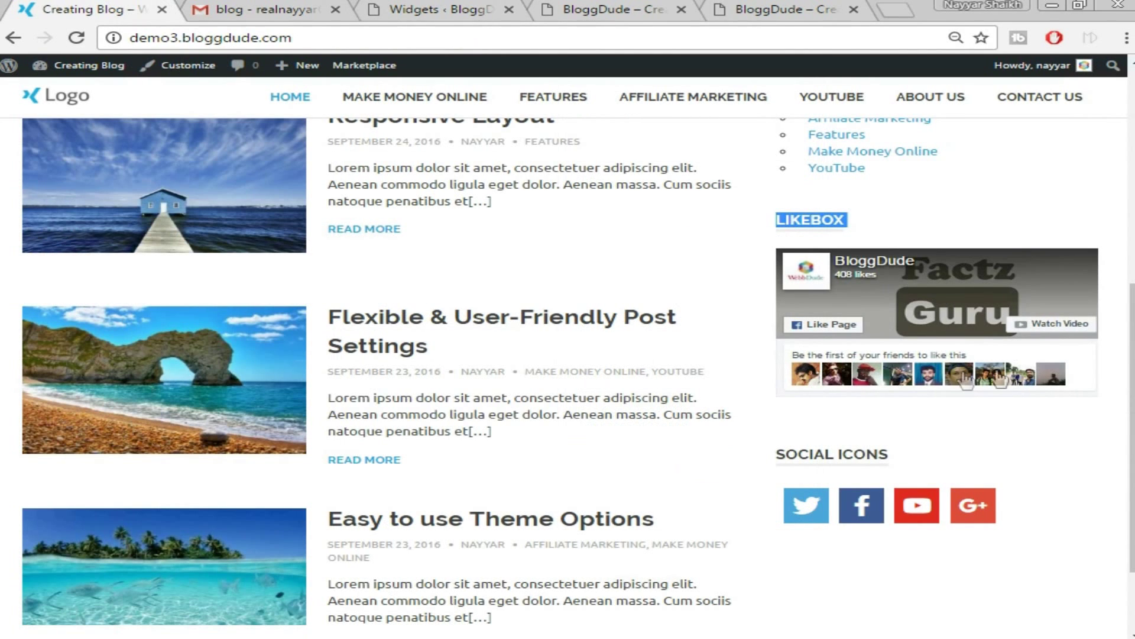
left_click(519, 6)
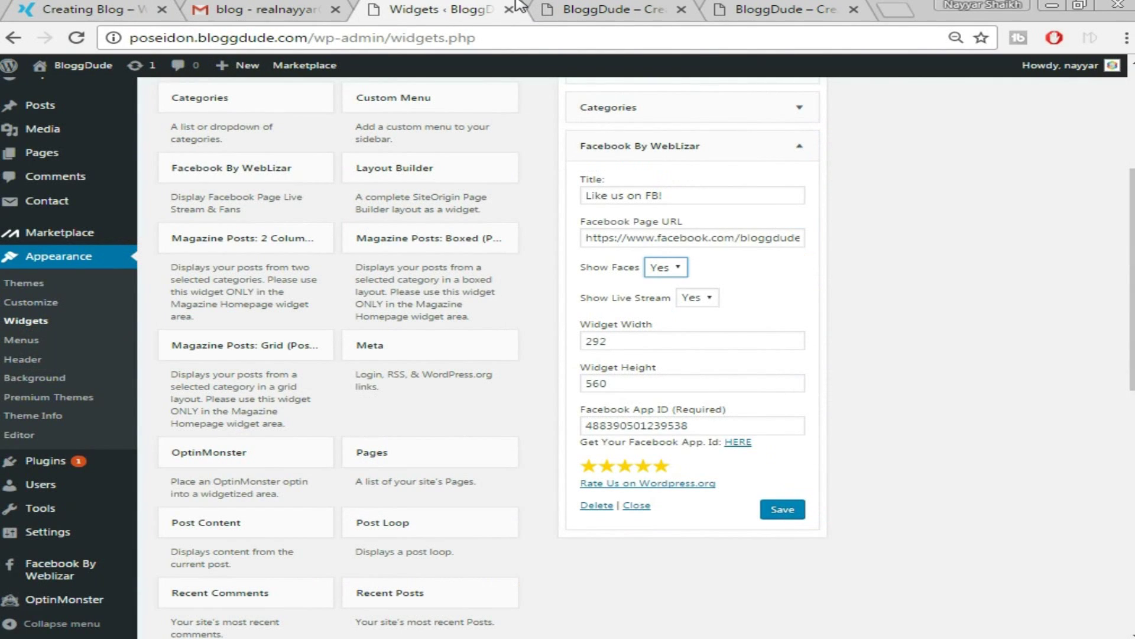
left_click(707, 298)
left_click(694, 330)
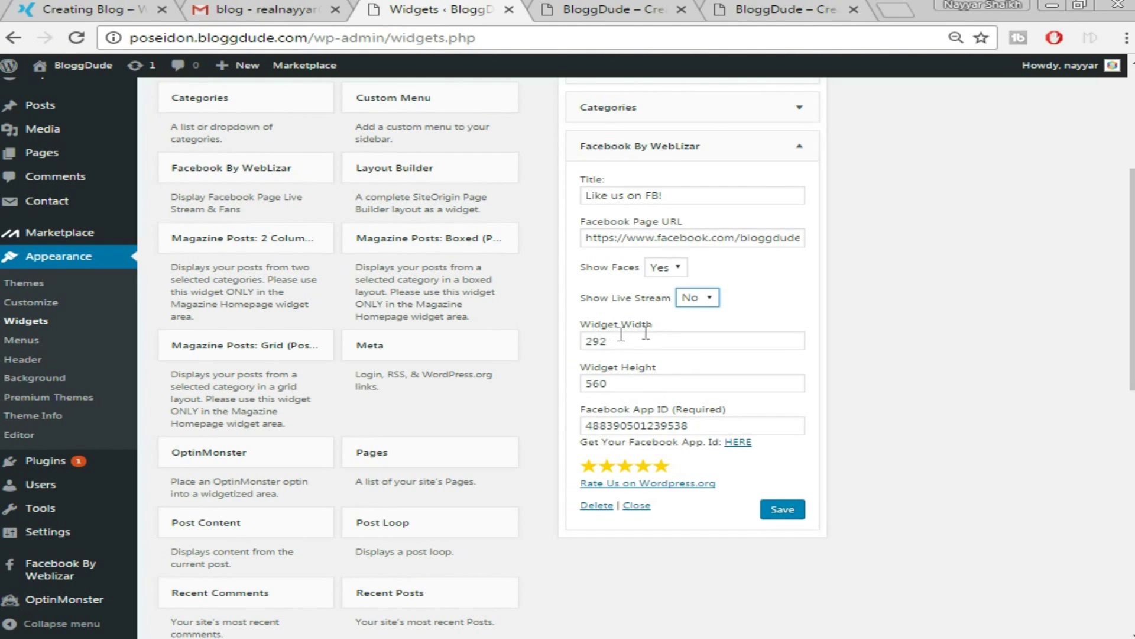
- Set the widget width to 364 and go to Facebook's developer site for an App ID
key("Tab")
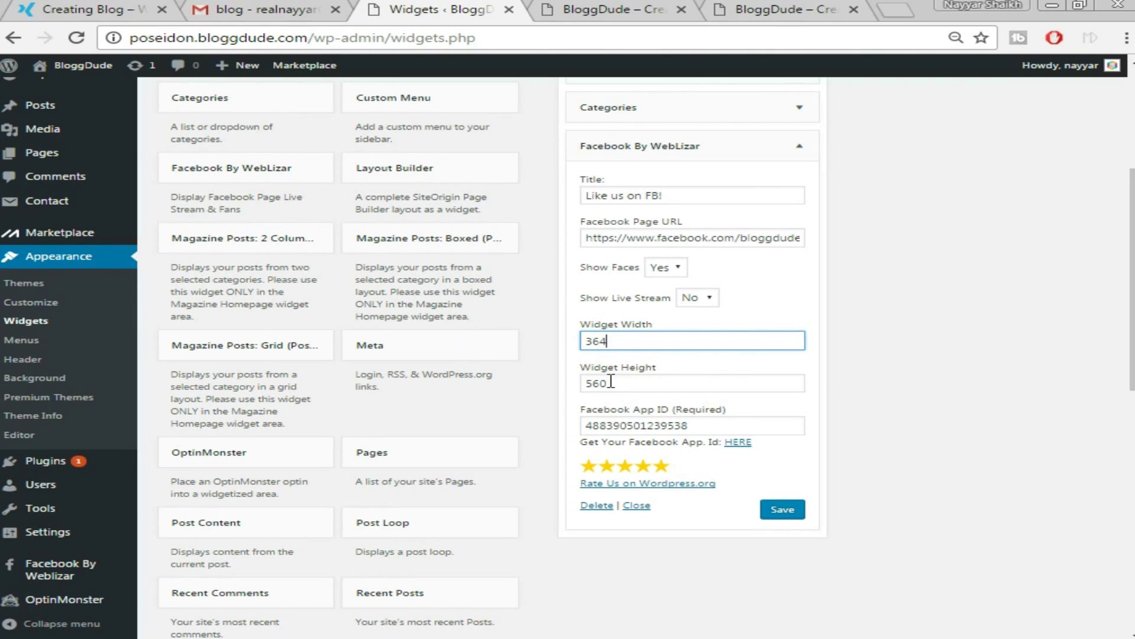
left_click(939, 397)
scroll(938, 397, "down", 2)
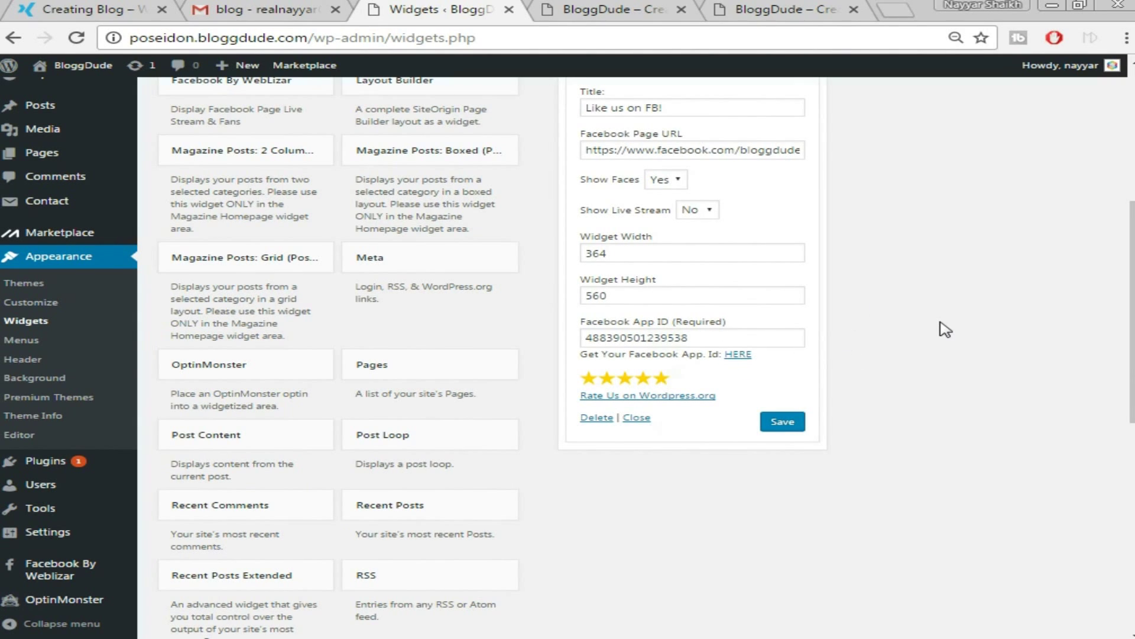
left_click(742, 355)
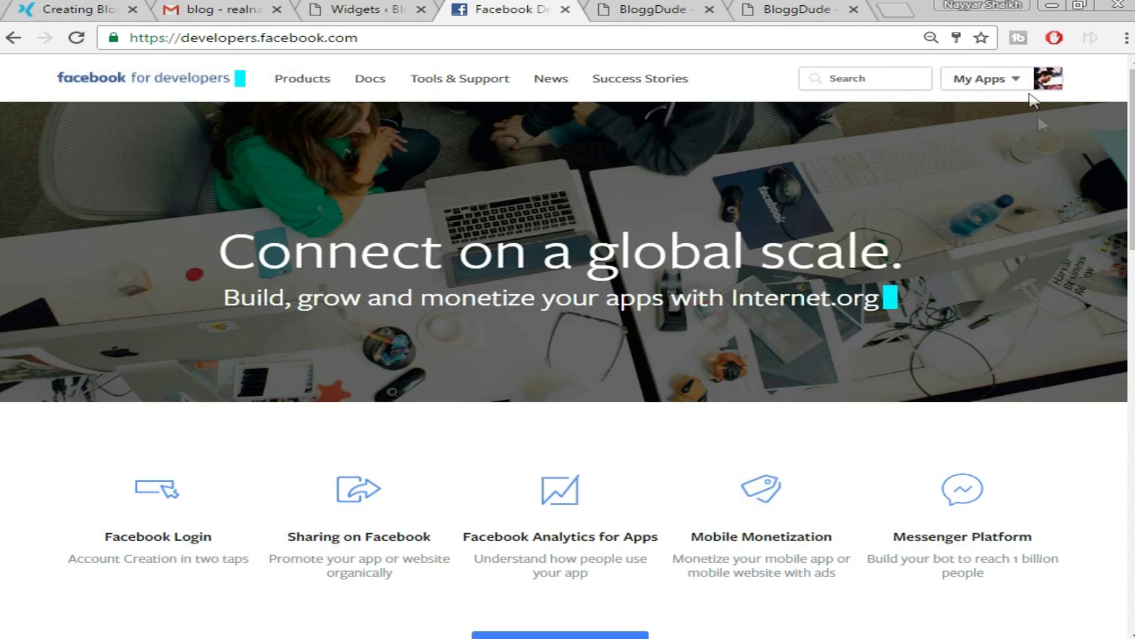
- Create a new Facebook app named BloggDude in the Education category
mouse_move(1023, 93)
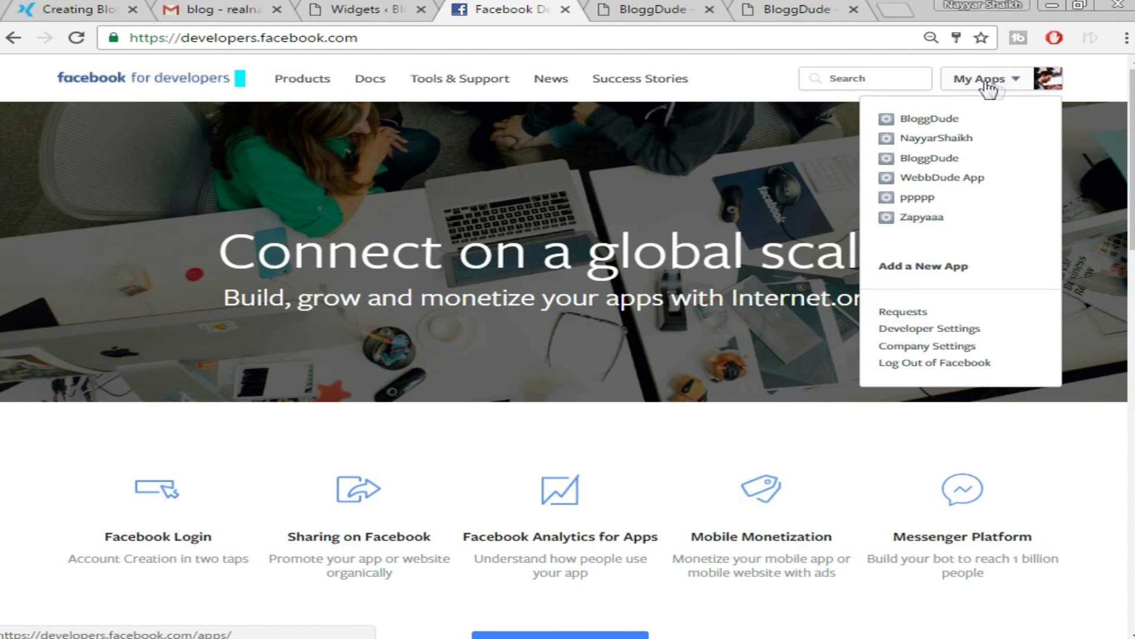
left_click(938, 267)
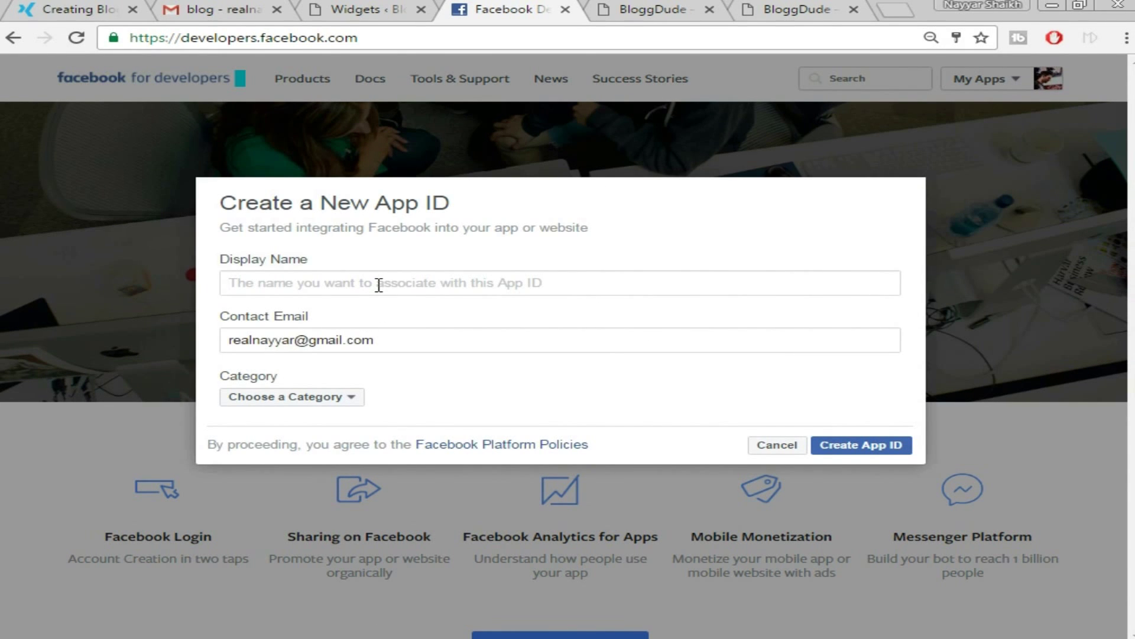
type("Blogg")
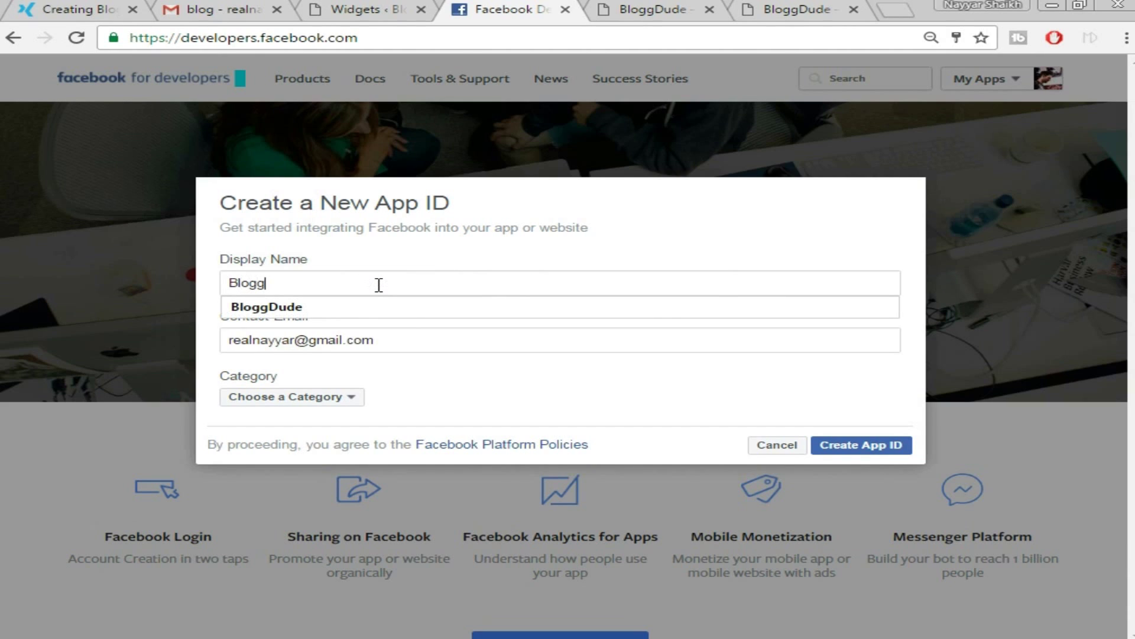
type("ew")
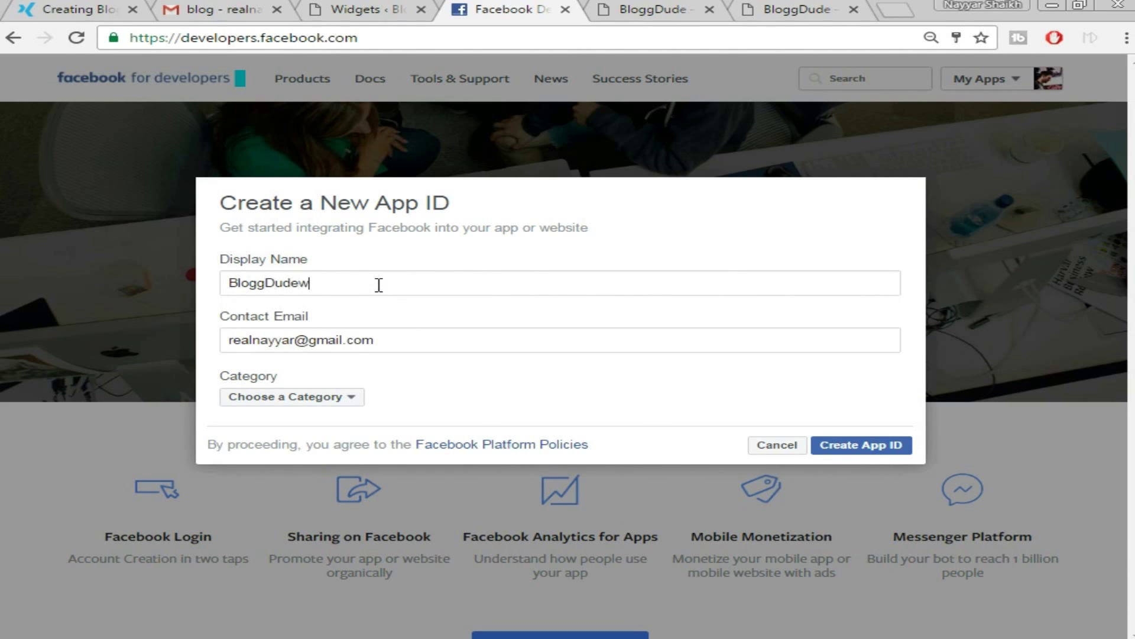
key("BackSpace")
left_click(406, 308)
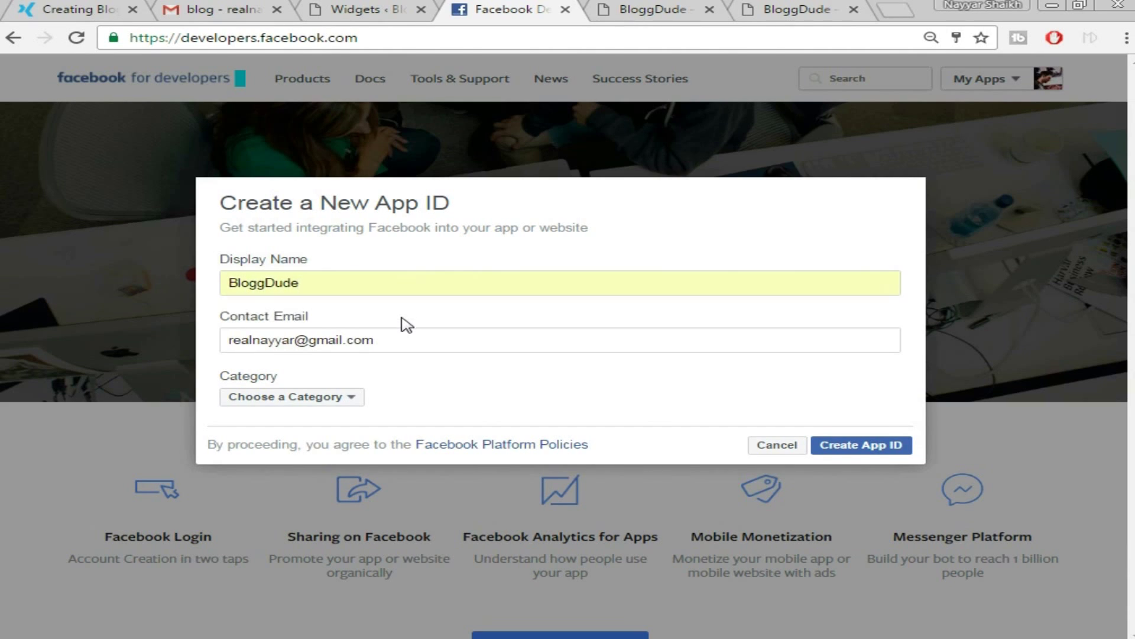
left_click(329, 397)
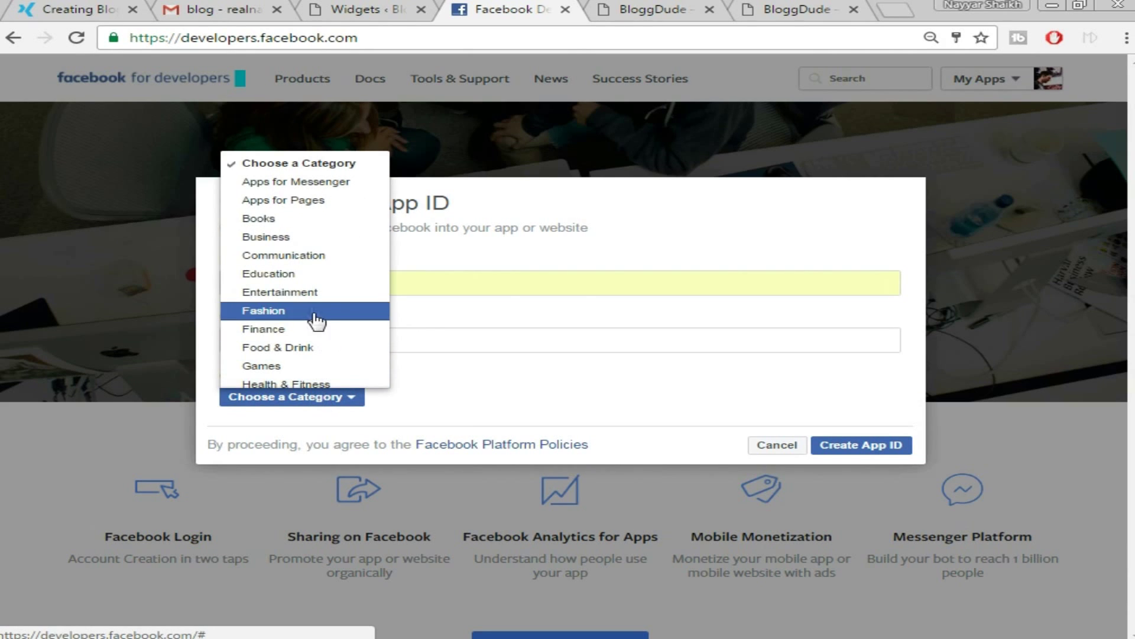
left_click(309, 275)
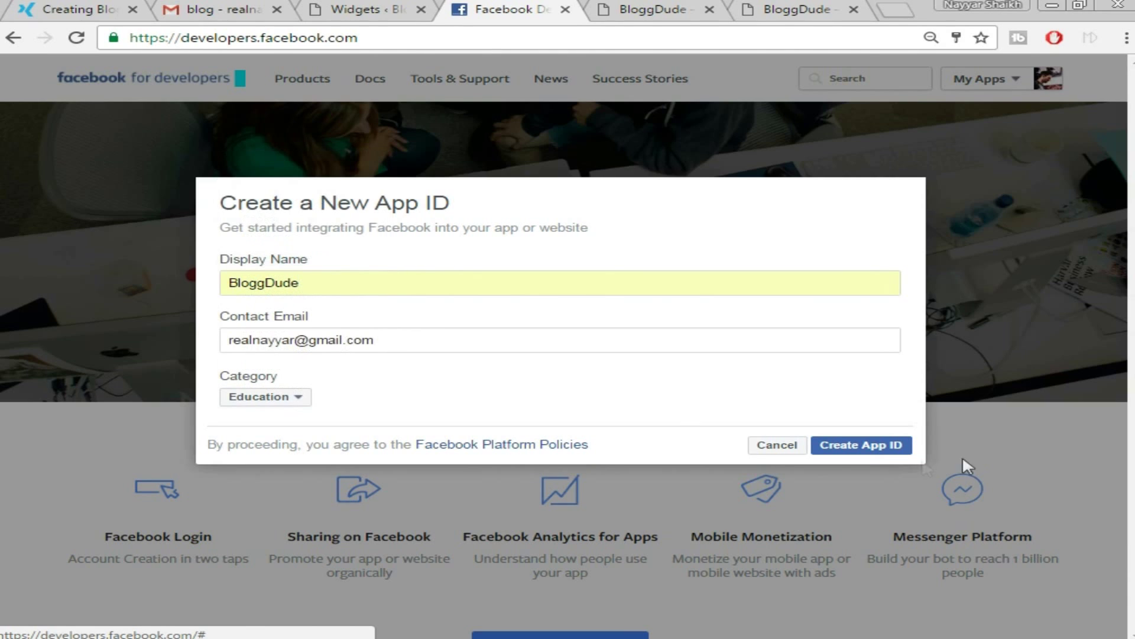
left_click(858, 447)
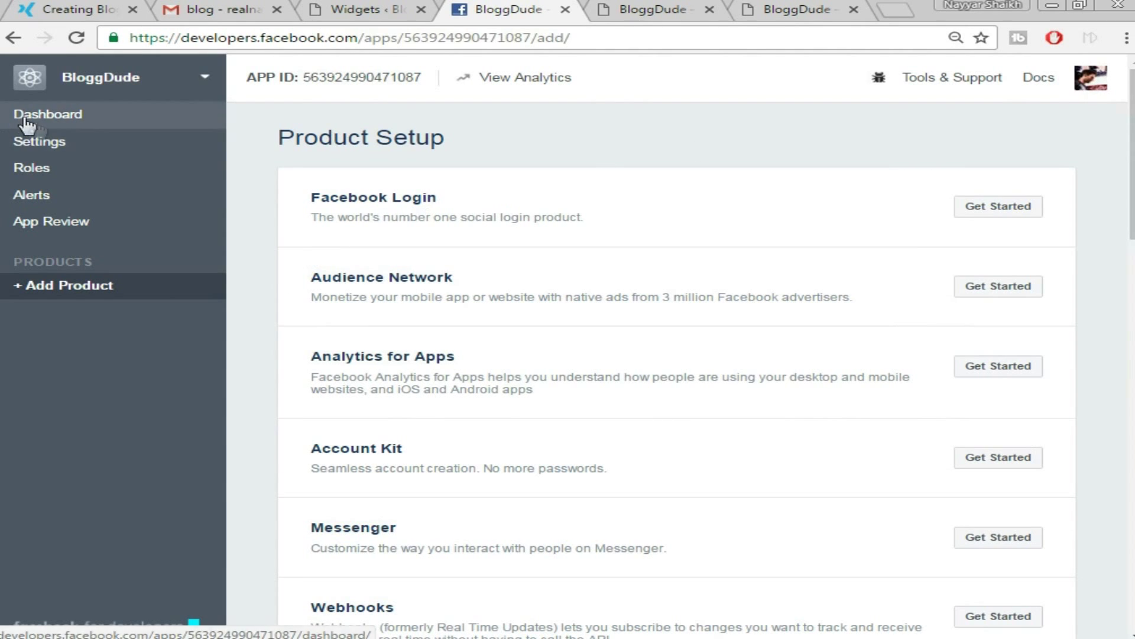
- Copy the BloggDude app's App ID from its dashboard
left_click(66, 113)
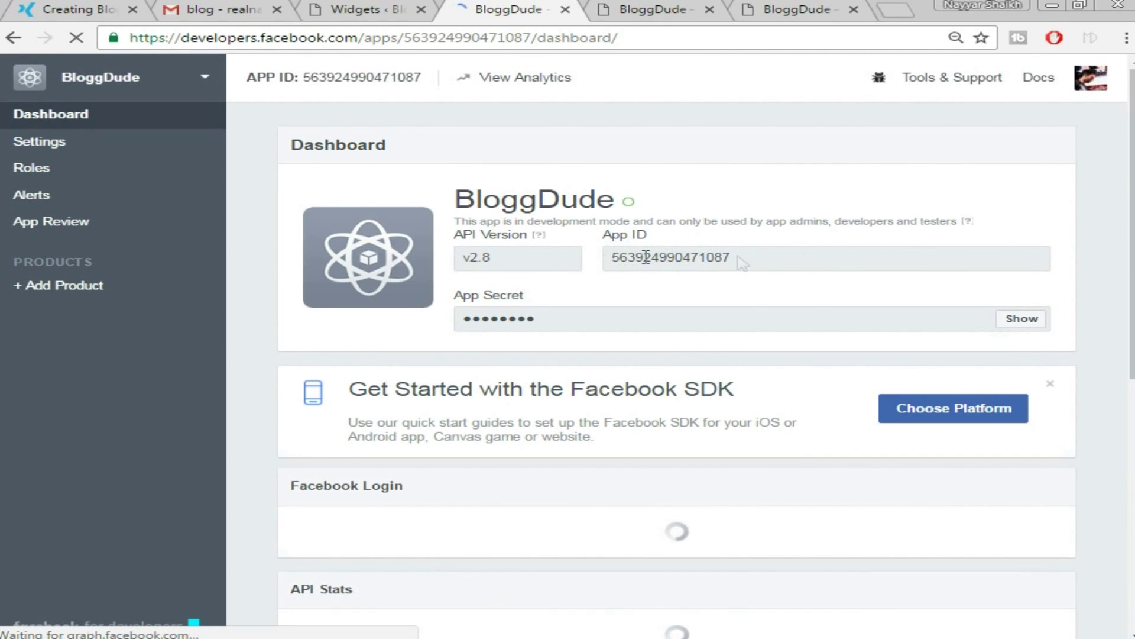
double_click(710, 256)
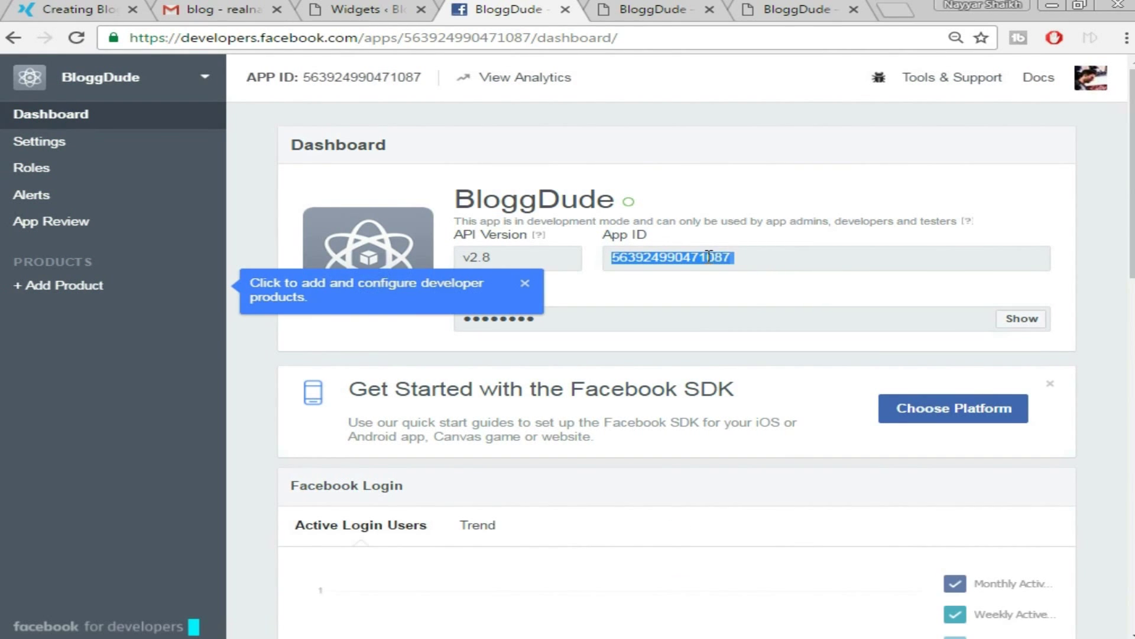
right_click(702, 264)
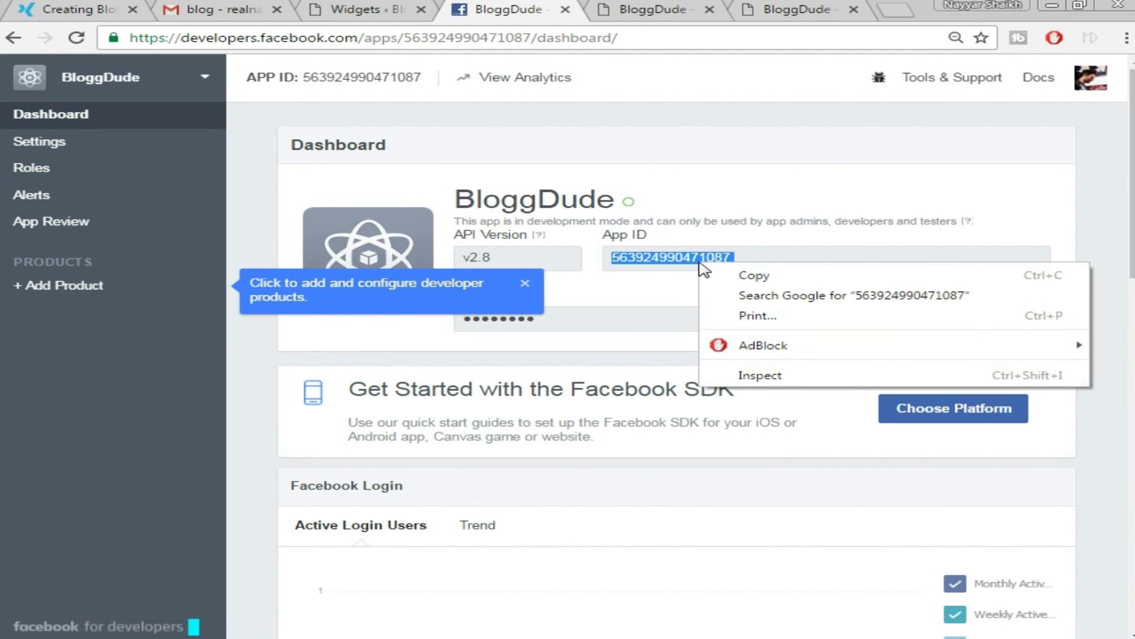
left_click(734, 279)
- Replace the Facebook widget's old App ID with the copied one and save
left_click(349, 7)
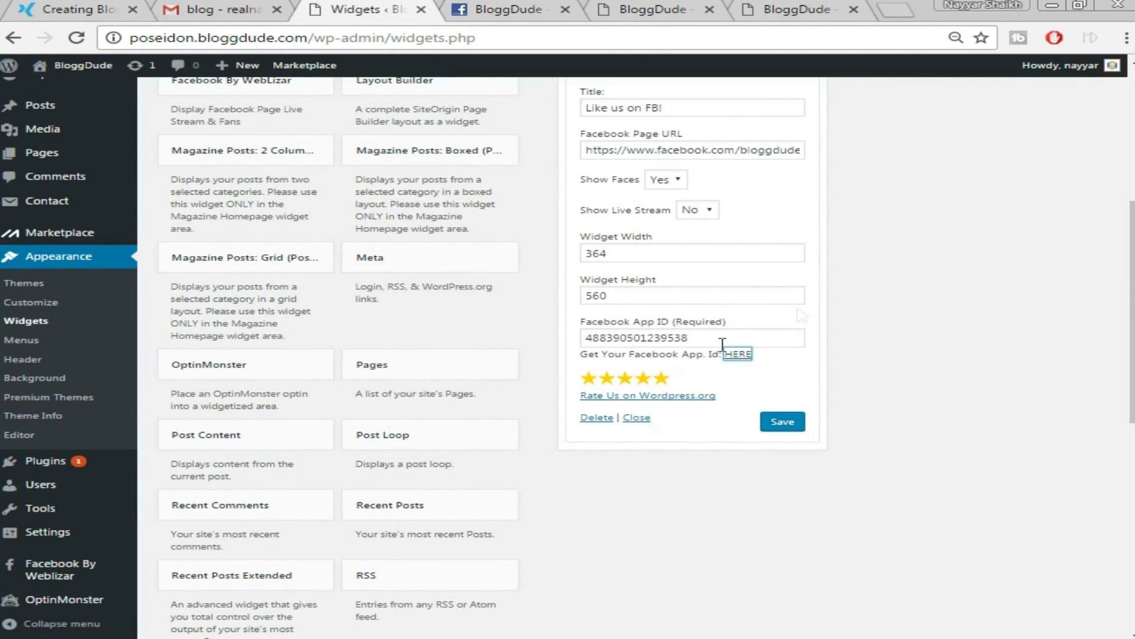
double_click(703, 334)
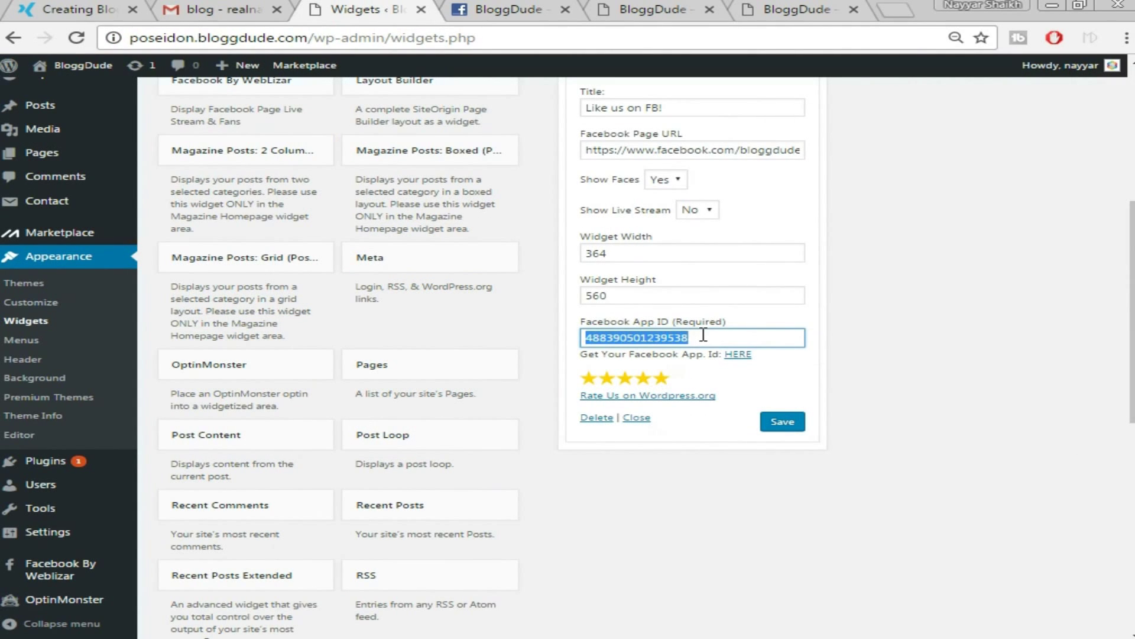
key("BackSpace")
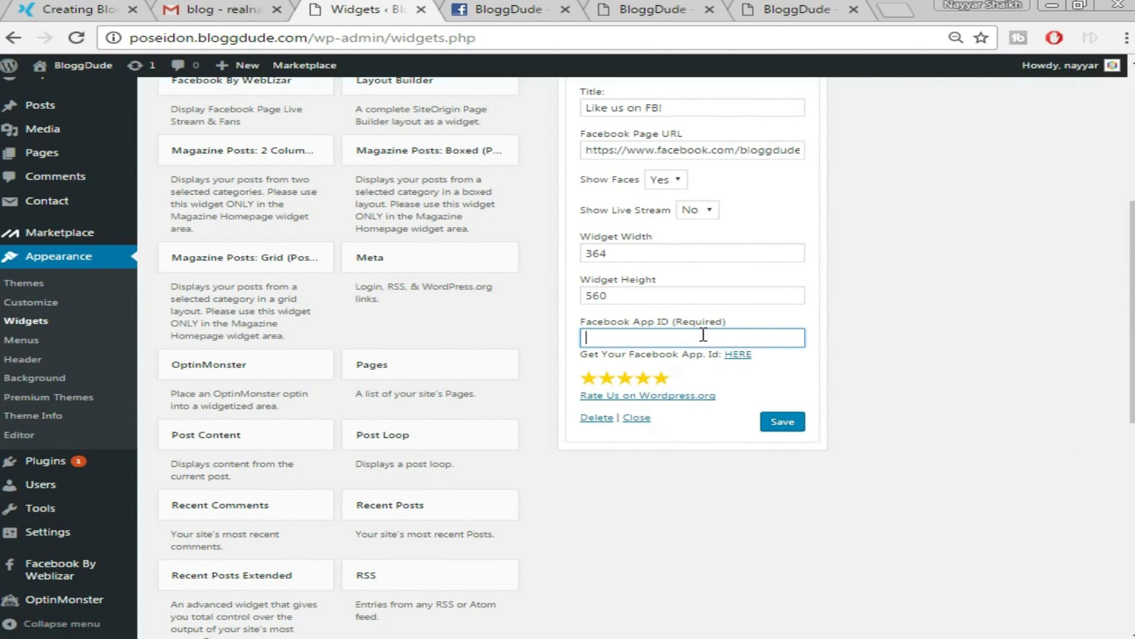
key("ctrl+v")
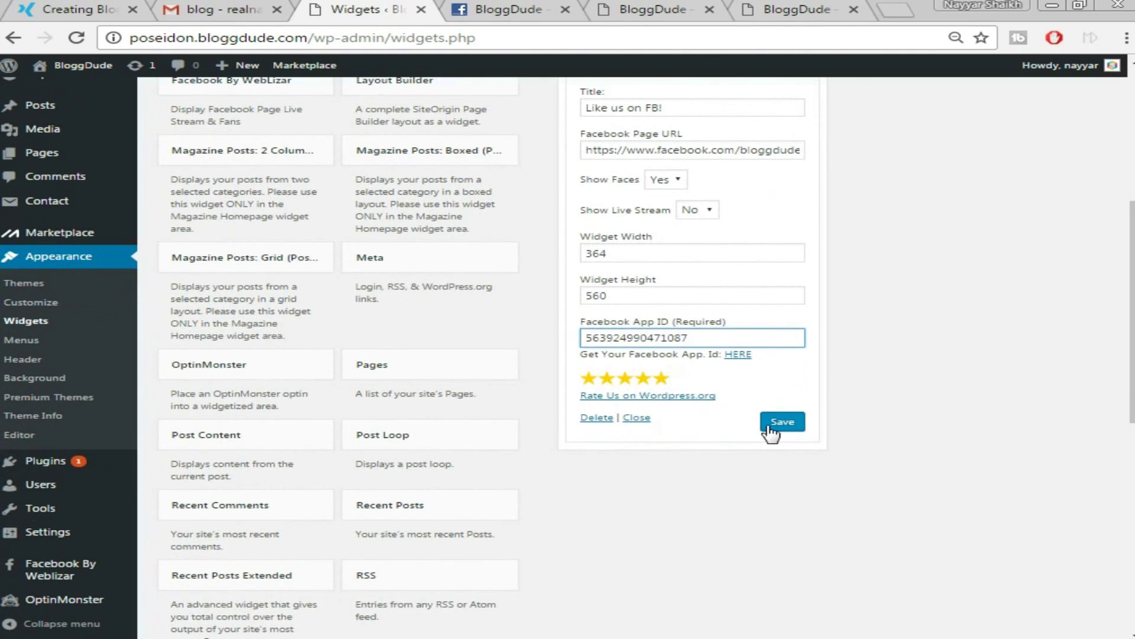
left_click(771, 424)
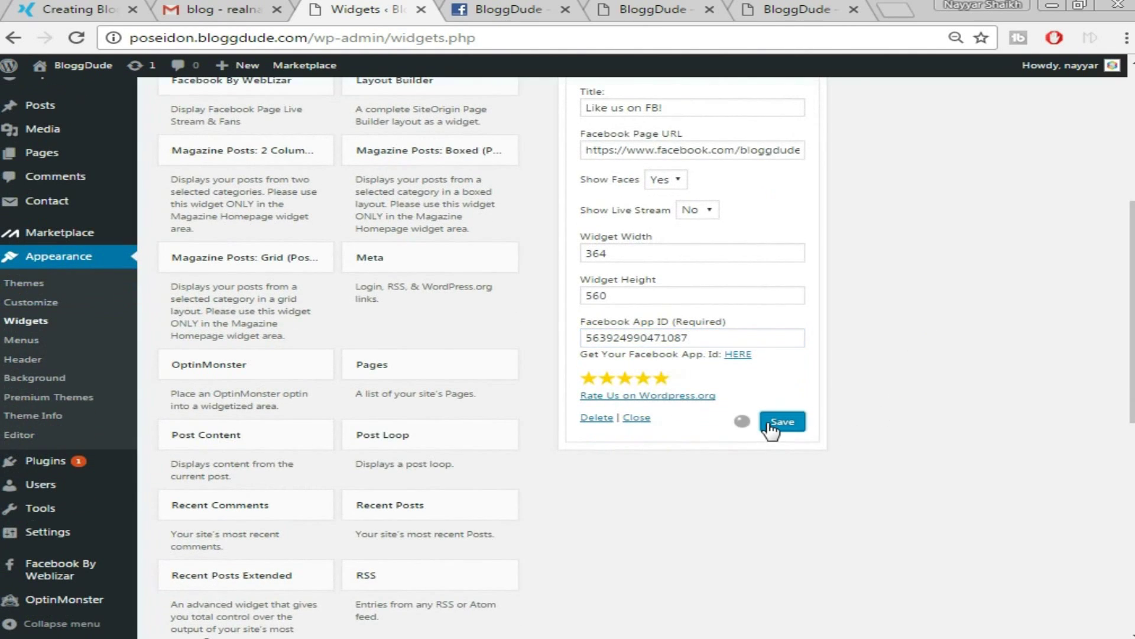
- Collapse the Facebook widget and scroll the available widgets down to Social Icons
scroll(953, 380, "up", 2)
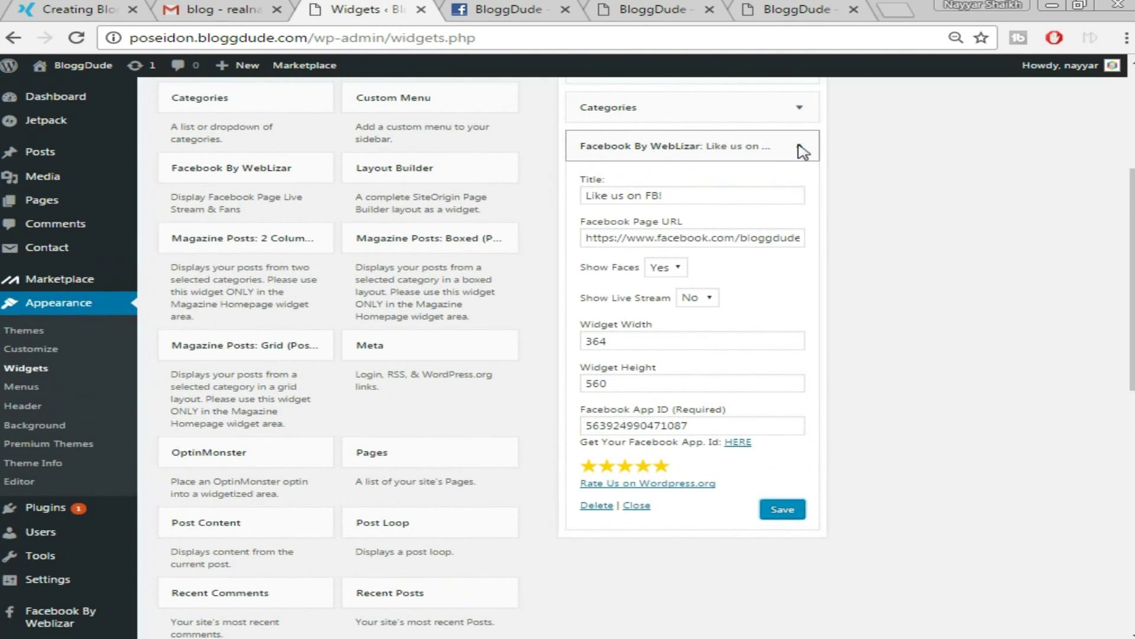
left_click(799, 146)
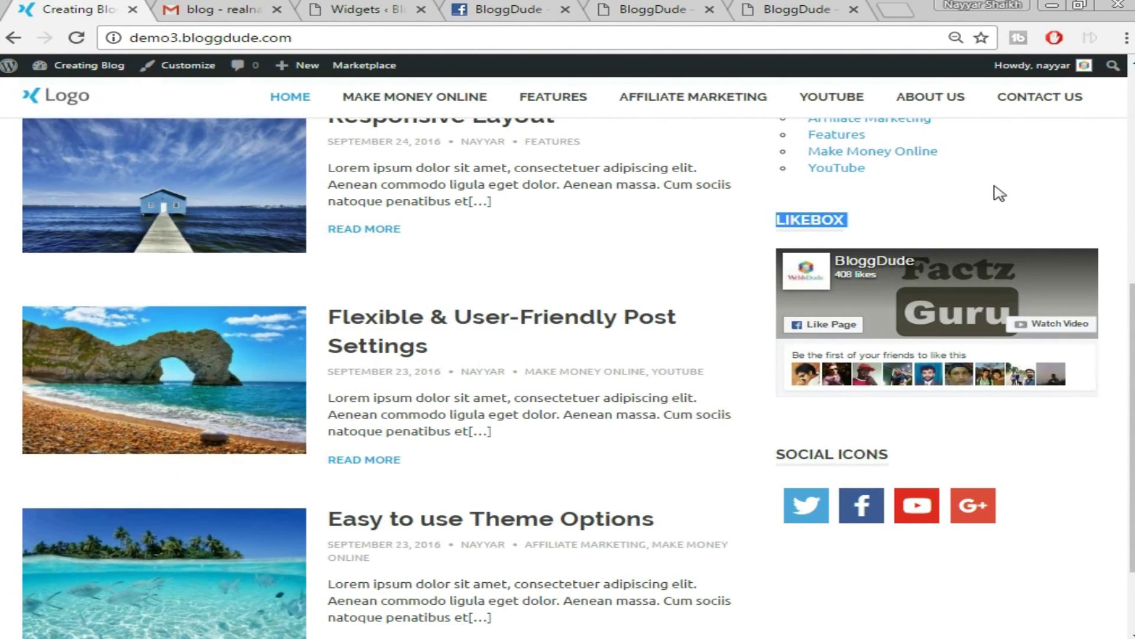
left_click(987, 198)
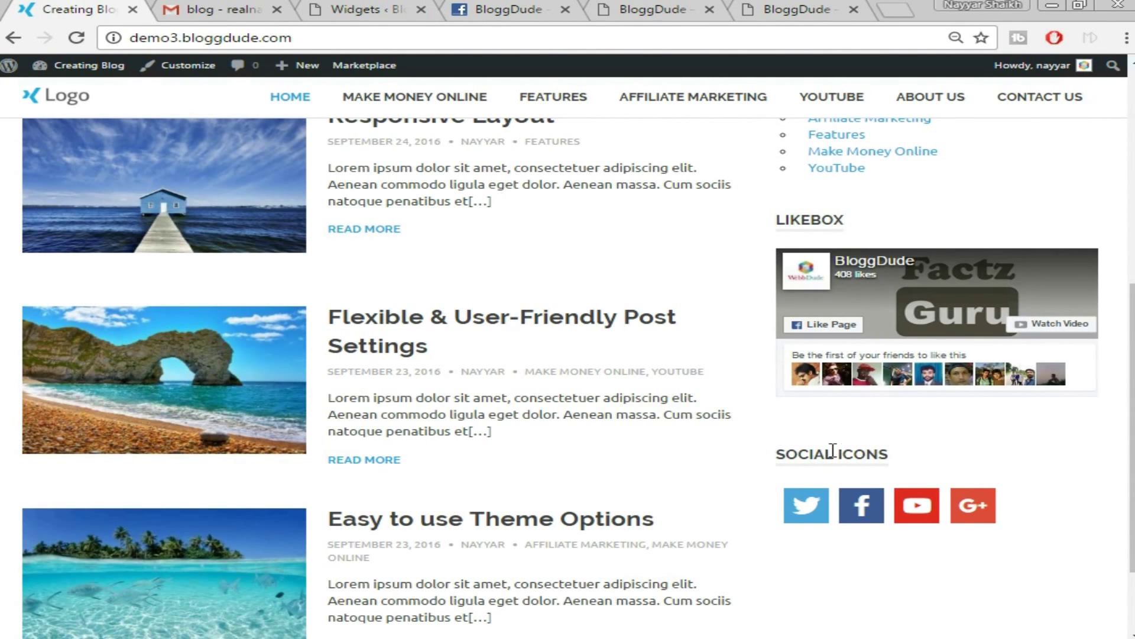
left_click(407, 7)
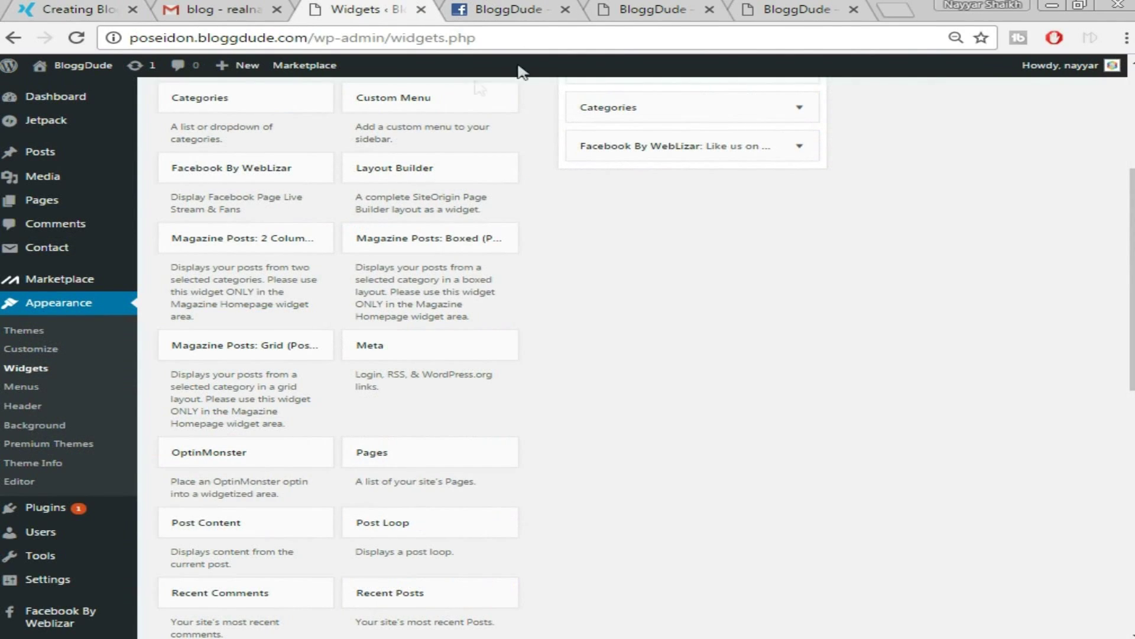
scroll(462, 228, "down", 2)
scroll(463, 228, "down", 3)
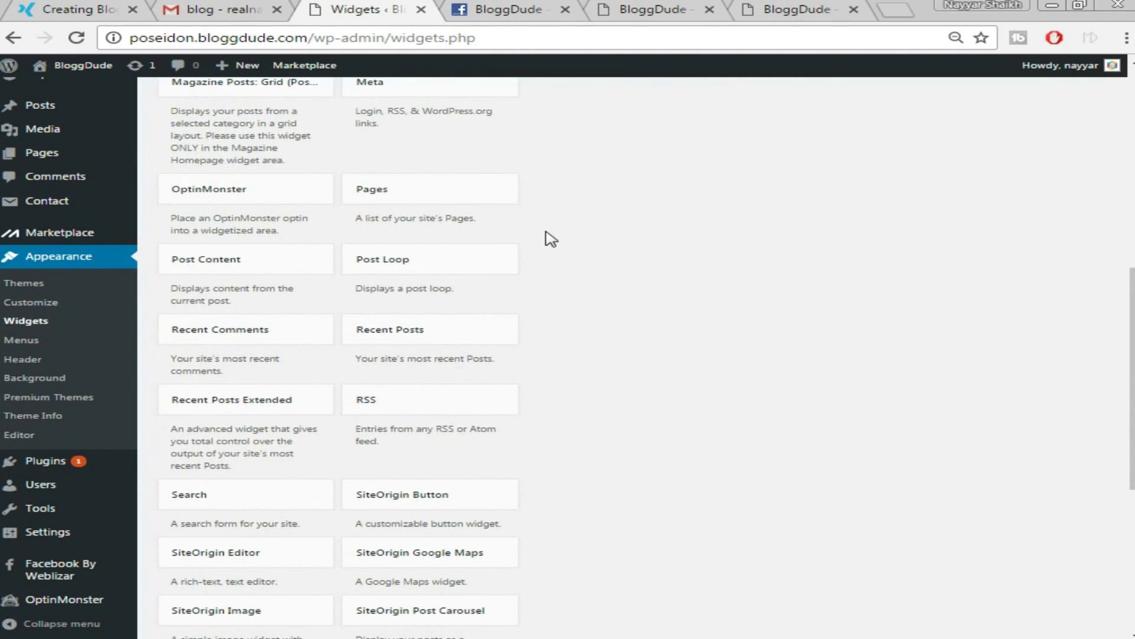
scroll(551, 240, "down", 1)
scroll(680, 405, "down", 1)
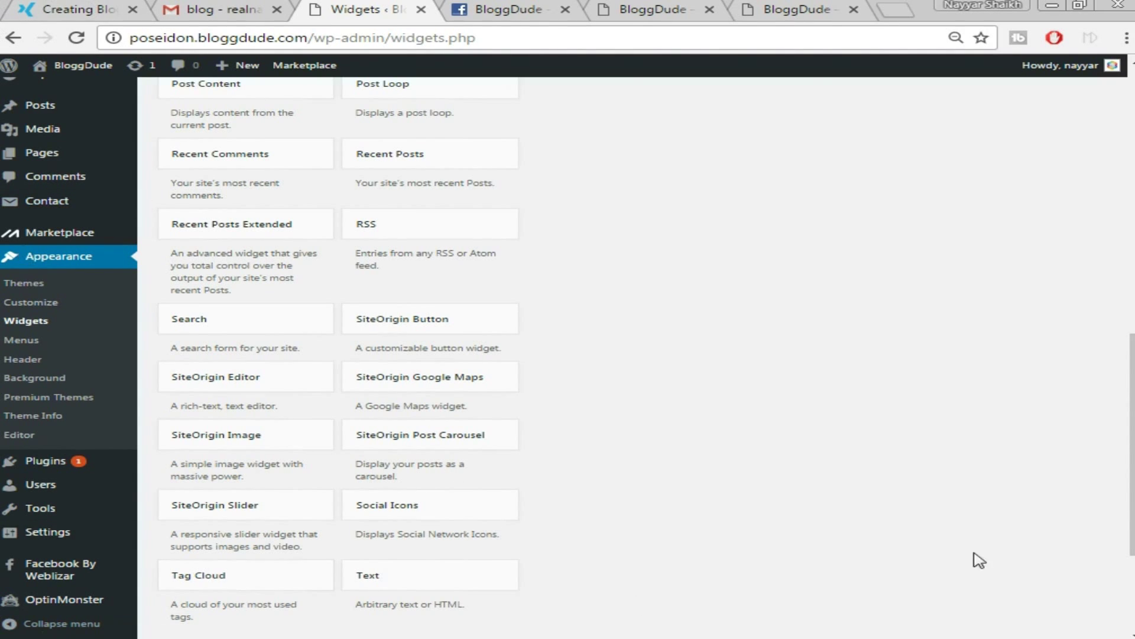
- Add a Social Icons widget to the Sidebar and change its icon size from 16 to 32
left_click(460, 504)
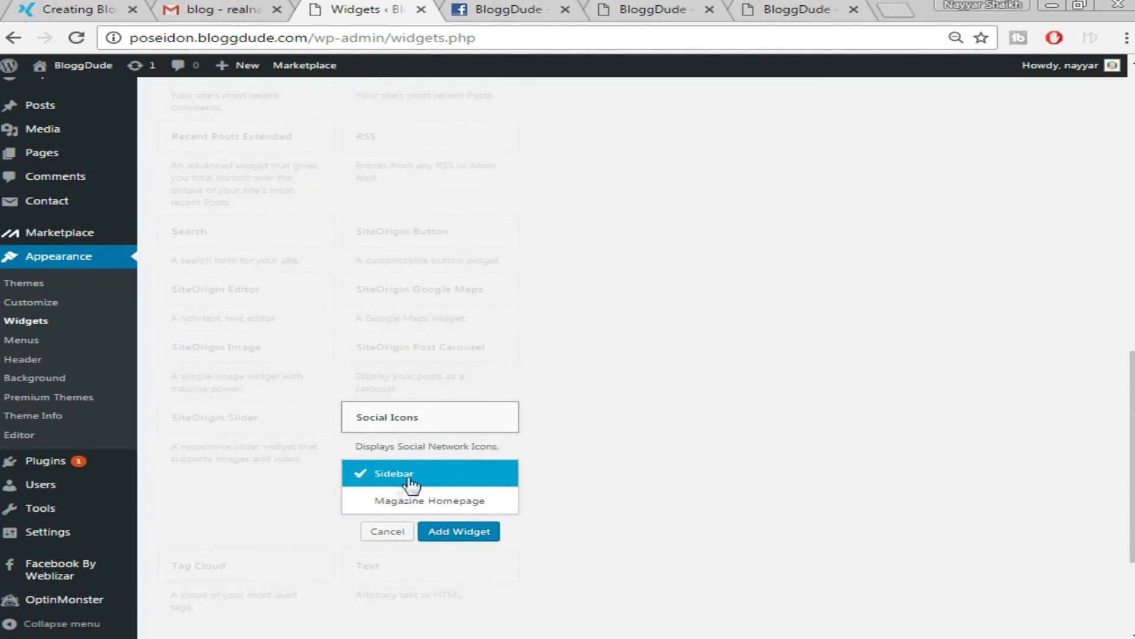
left_click(460, 532)
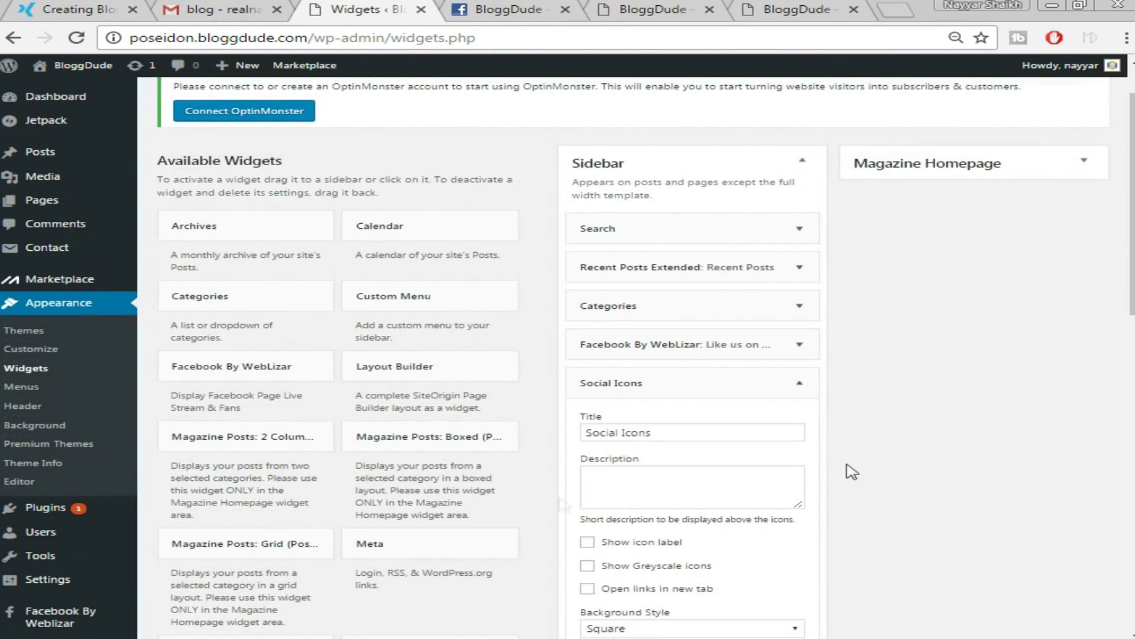
scroll(851, 471, "down", 4)
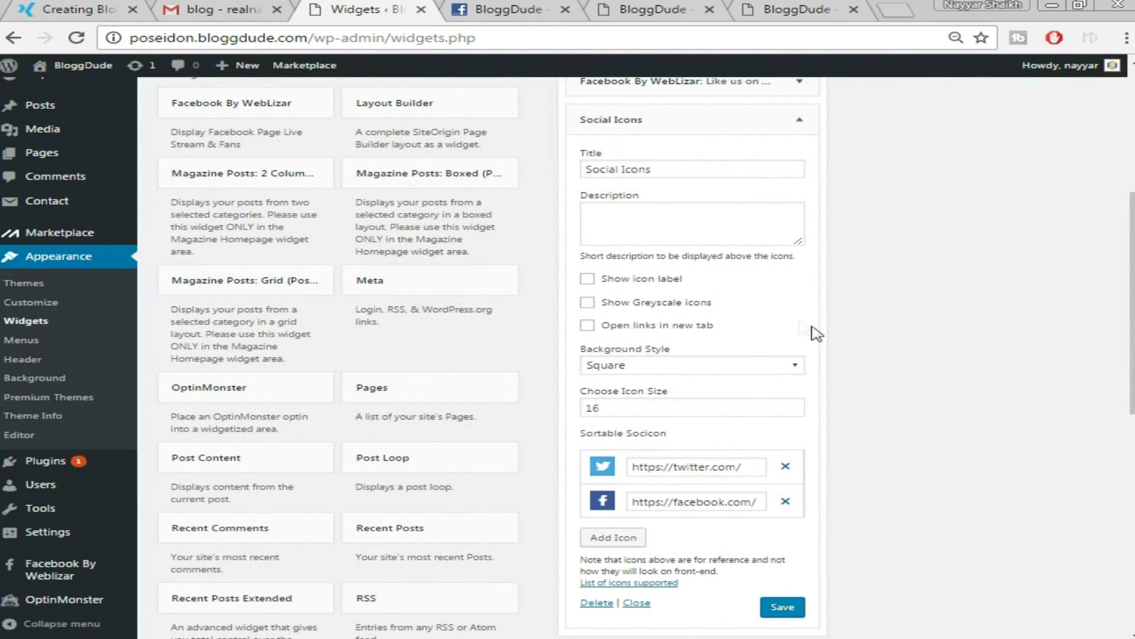
scroll(865, 326, "up", 2)
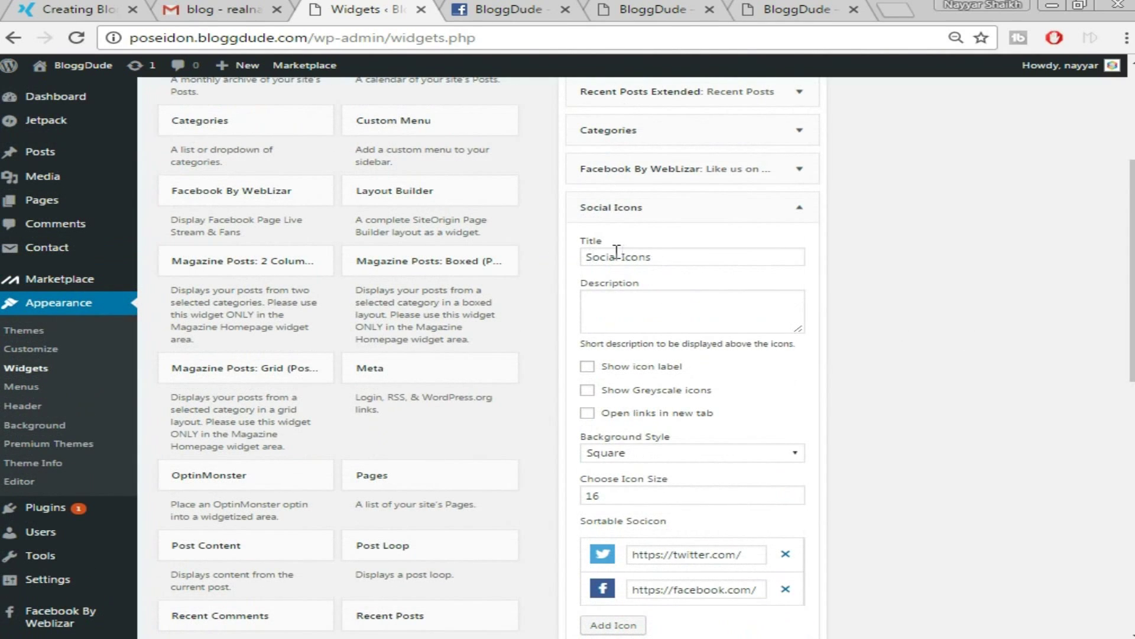
left_click(660, 256)
key("ctrl+a")
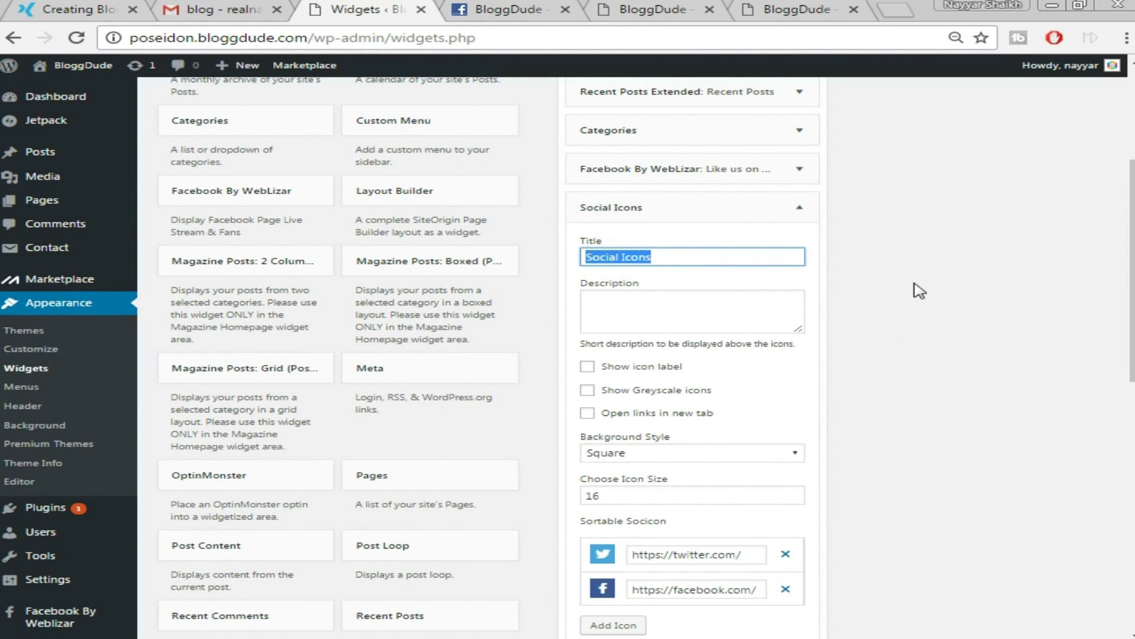
scroll(921, 291, "down", 2)
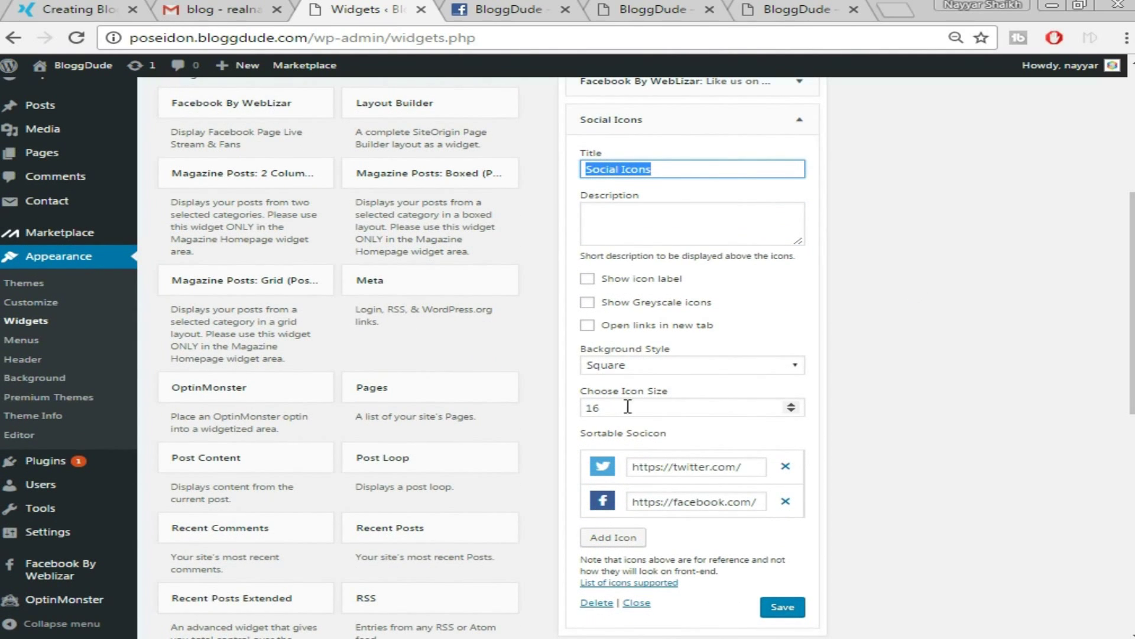
left_click_drag(628, 406, 580, 408)
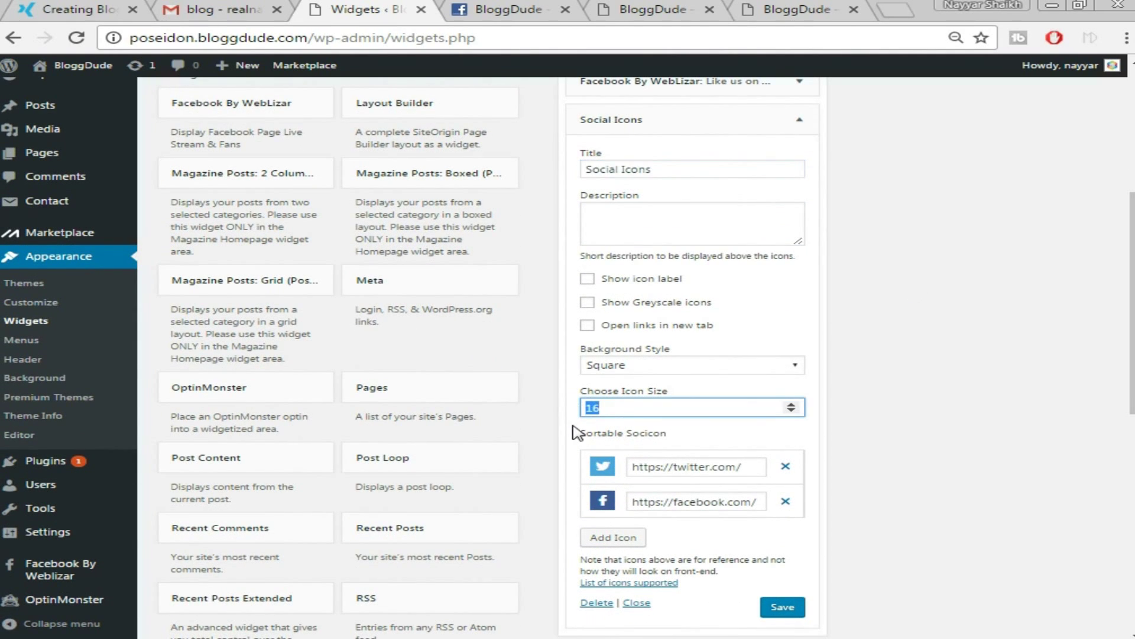
- Point the Twitter link to the owner's profile and the Facebook link to bloggdude
scroll(833, 465, "down", 2)
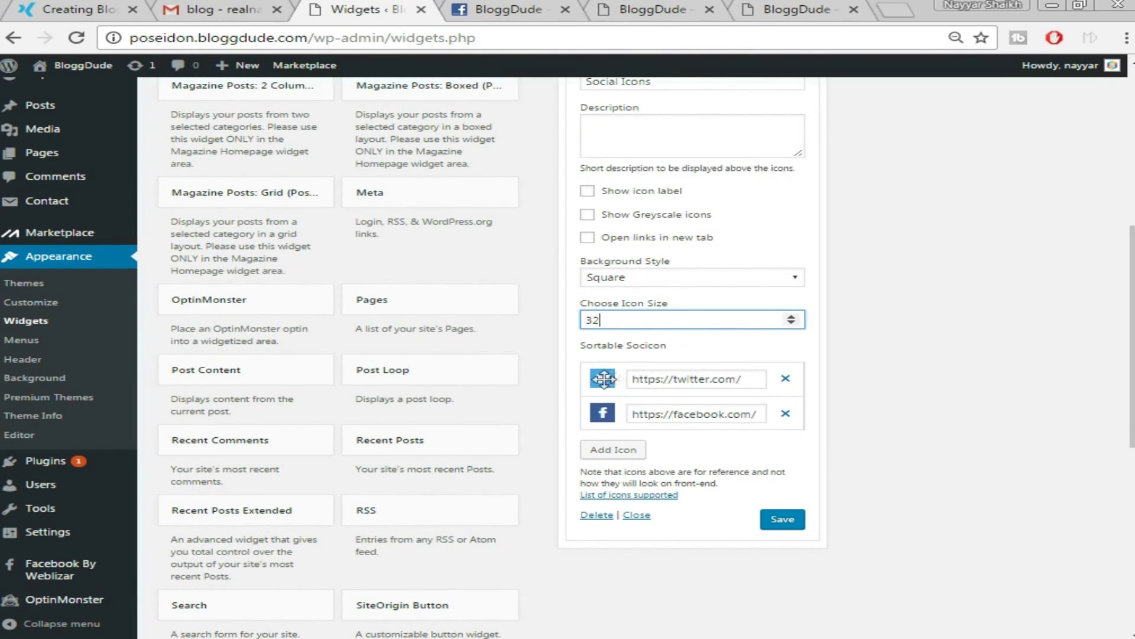
left_click(749, 378)
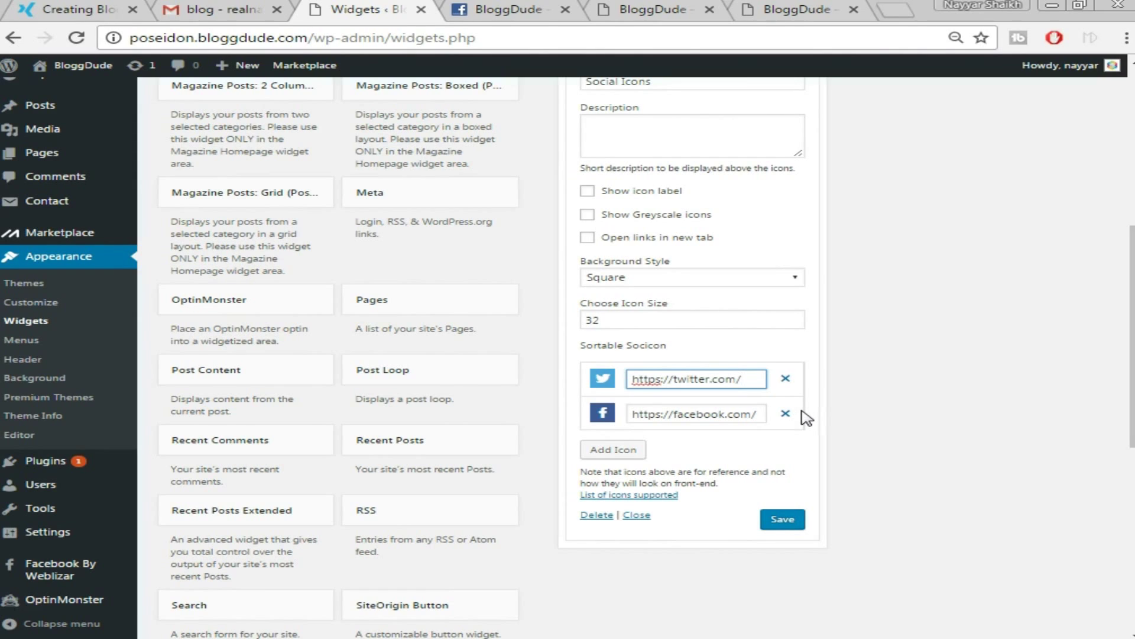
type("real")
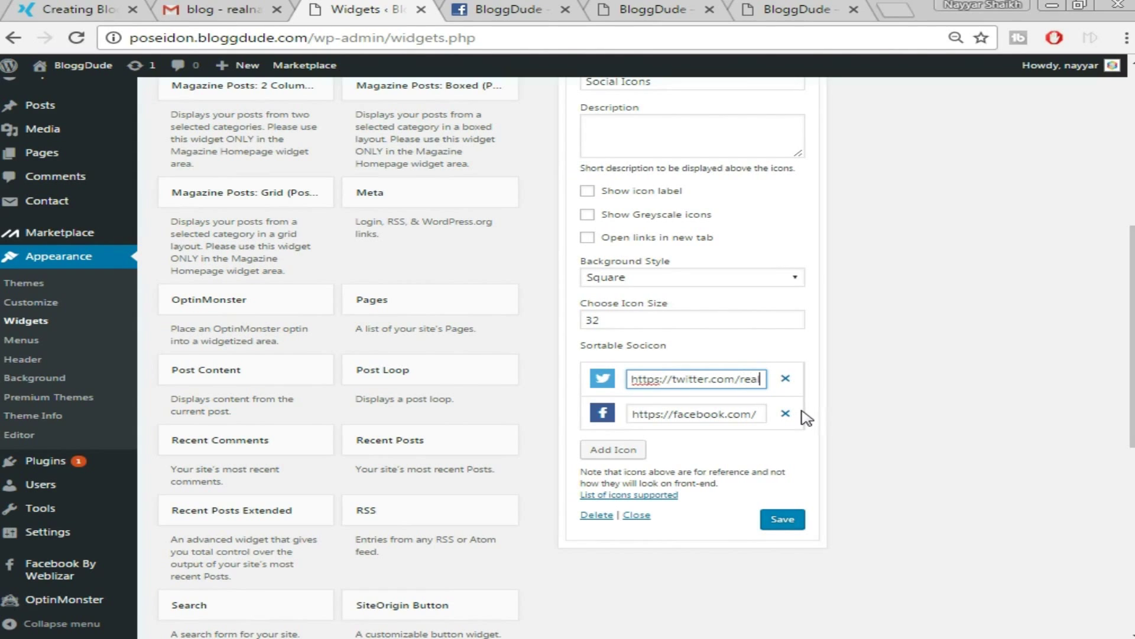
type("nayyar")
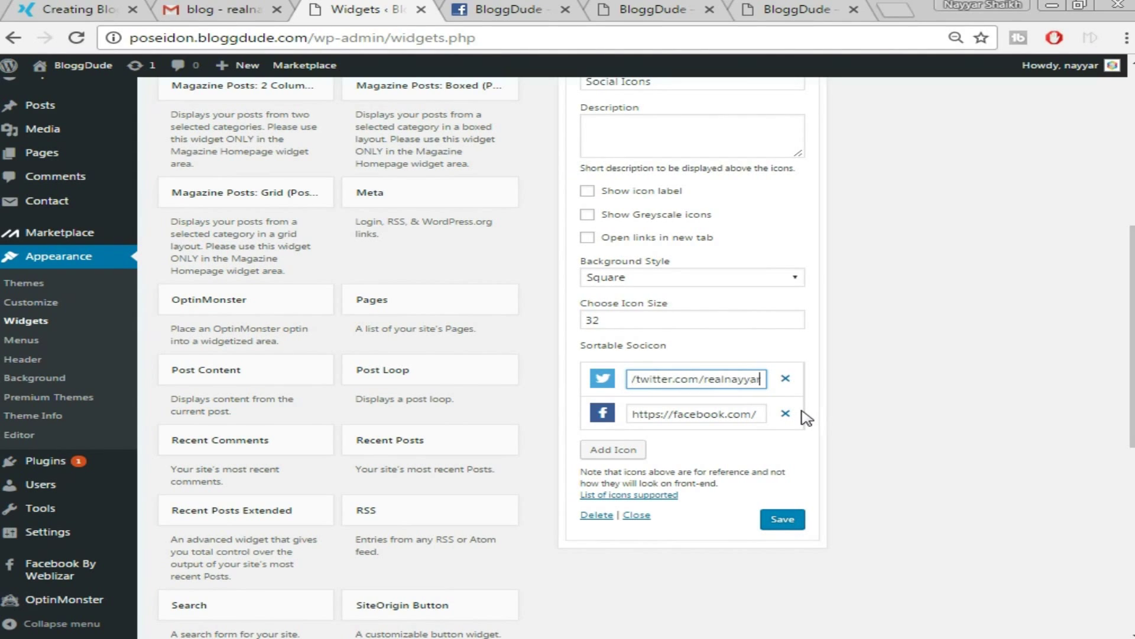
left_click(760, 415)
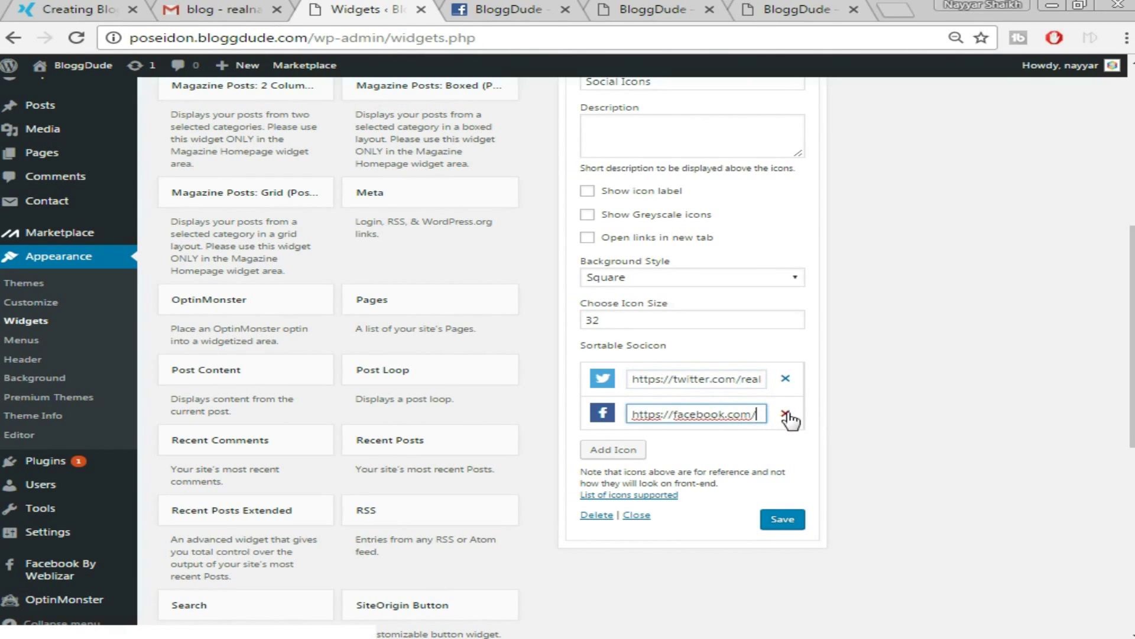
type("bloggdude")
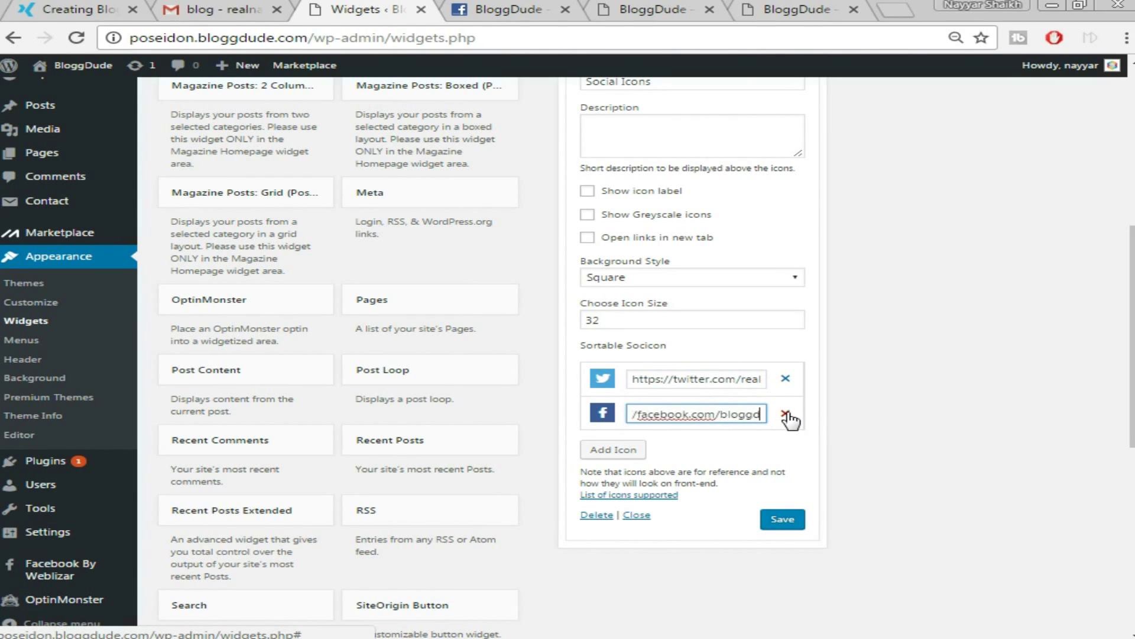
left_click(679, 457)
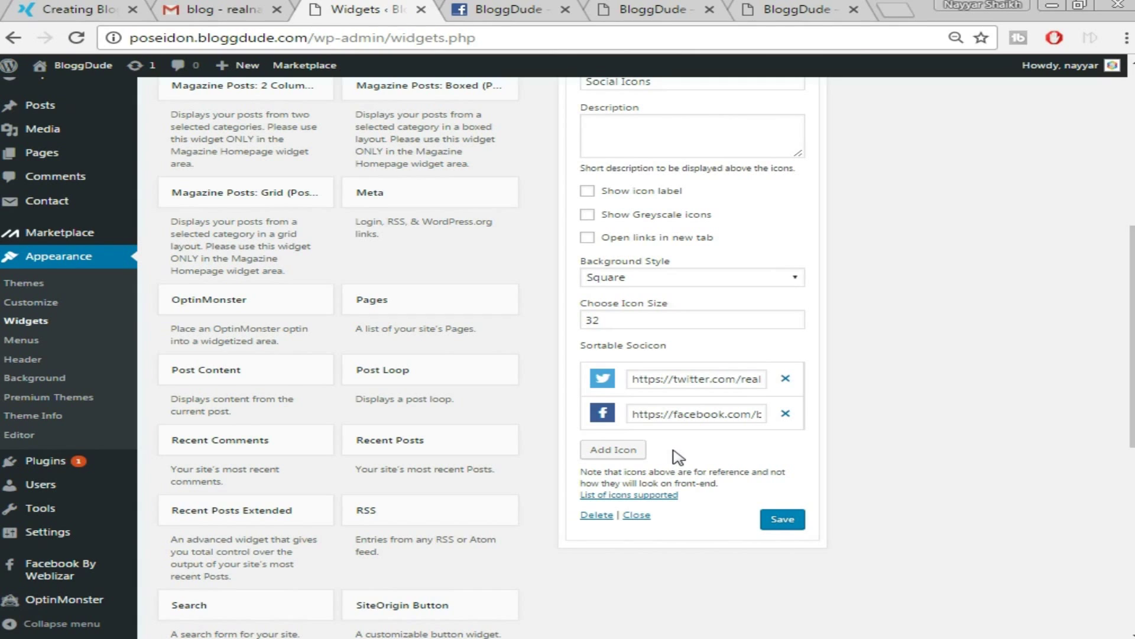
- Add a third icon with the pasted YouTube channel link and save the widget
left_click(642, 452)
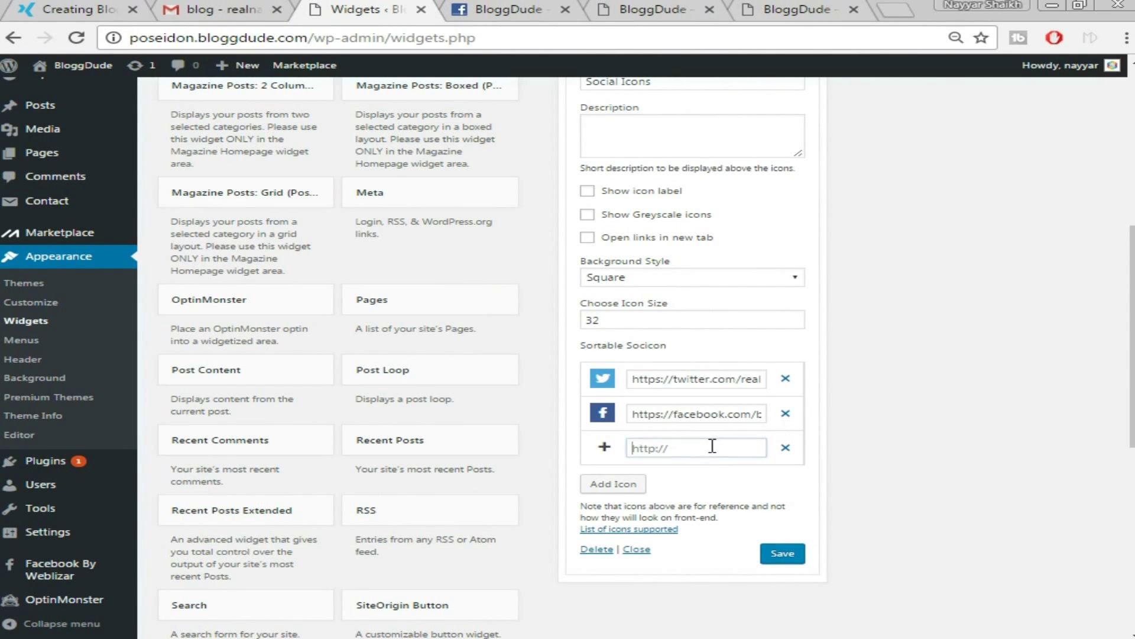
left_click(712, 446)
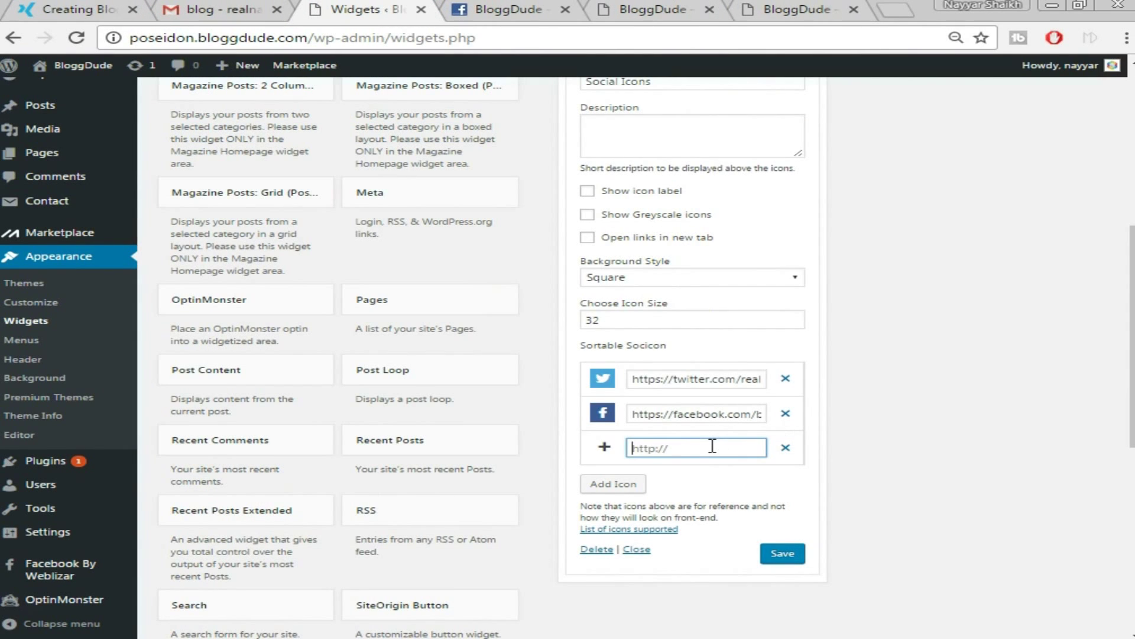
key("ctrl+v")
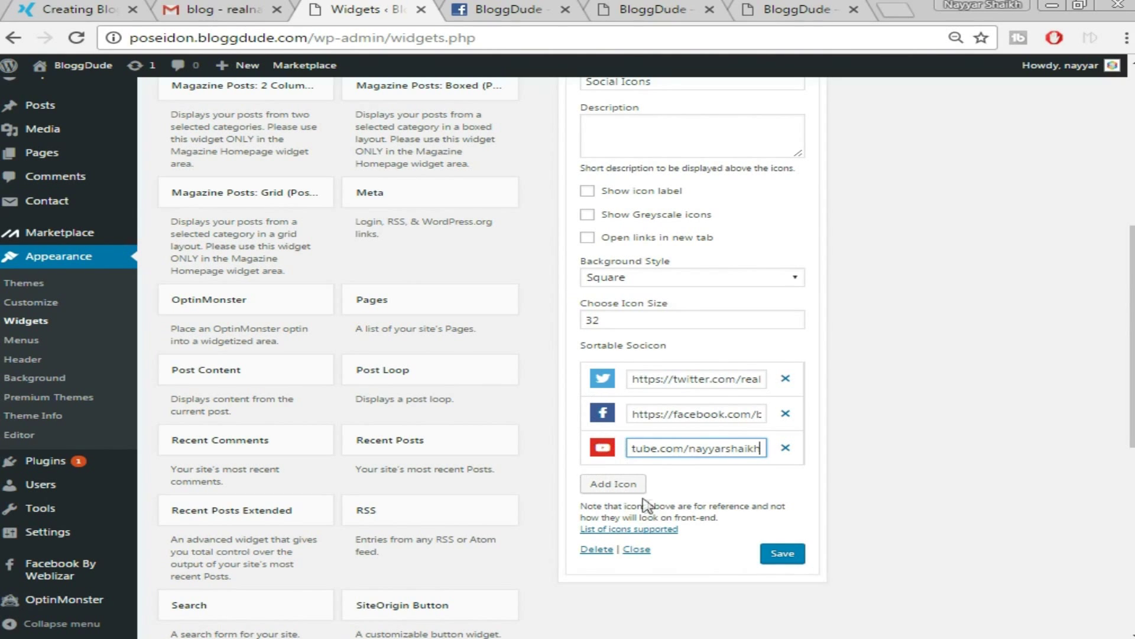
left_click(786, 561)
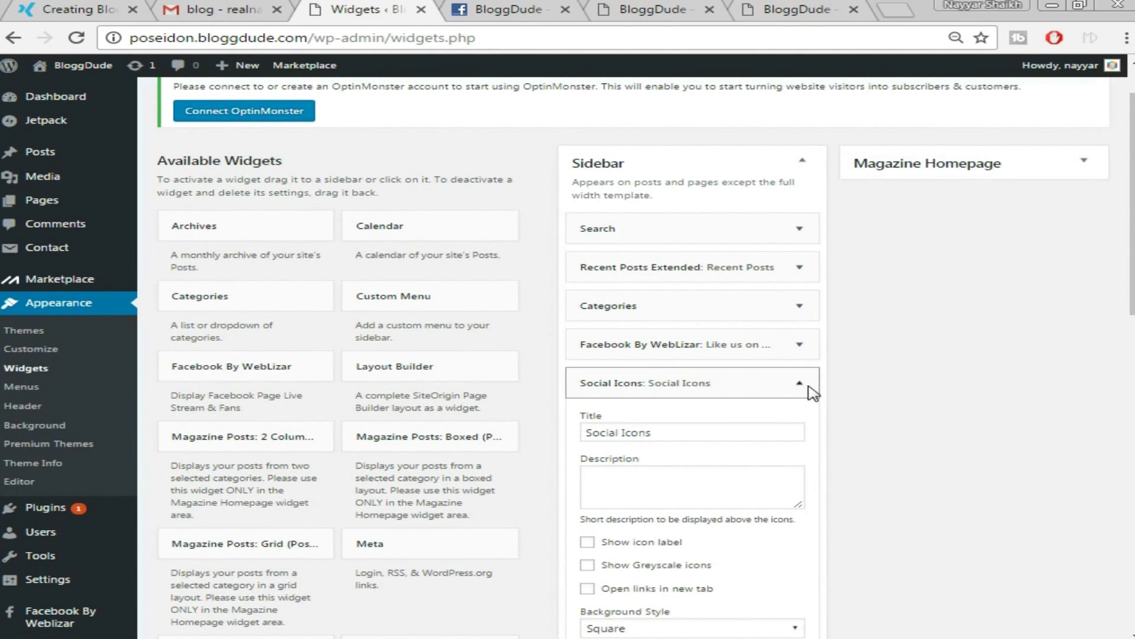
left_click(799, 386)
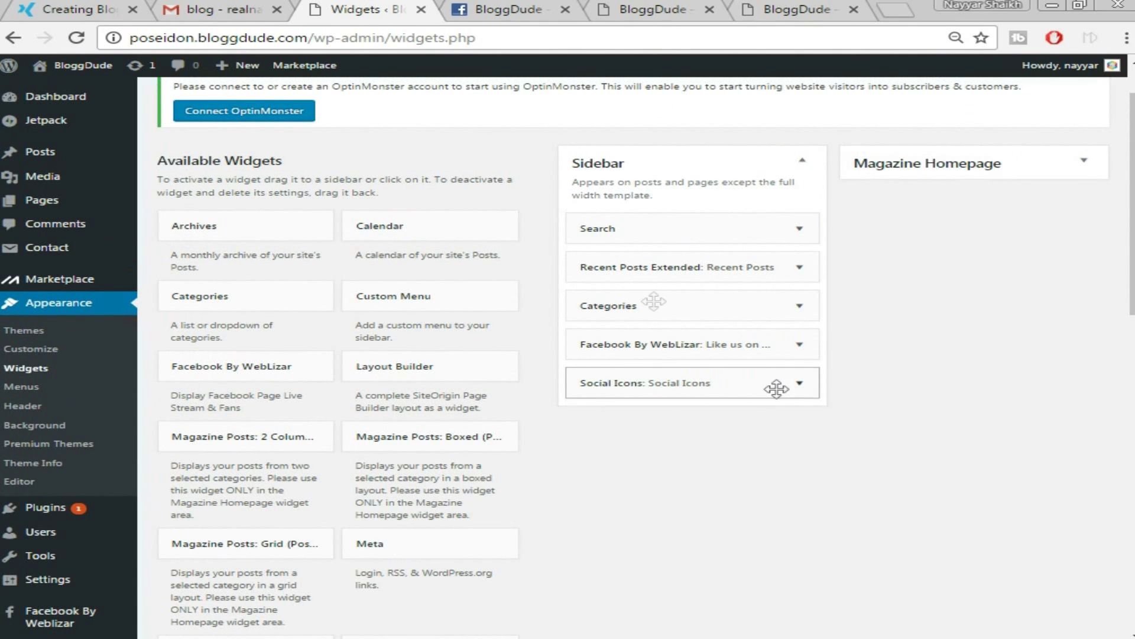
- Reload the live BloggDude homepage and scroll through the new sidebar against the demo
left_click(83, 8)
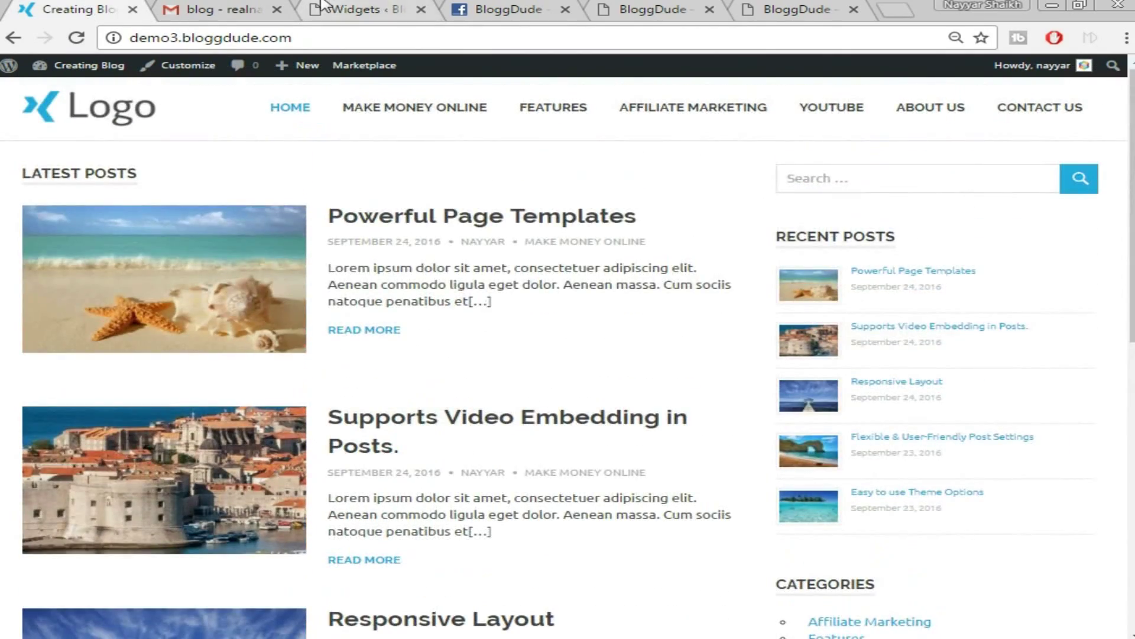
left_click(361, 8)
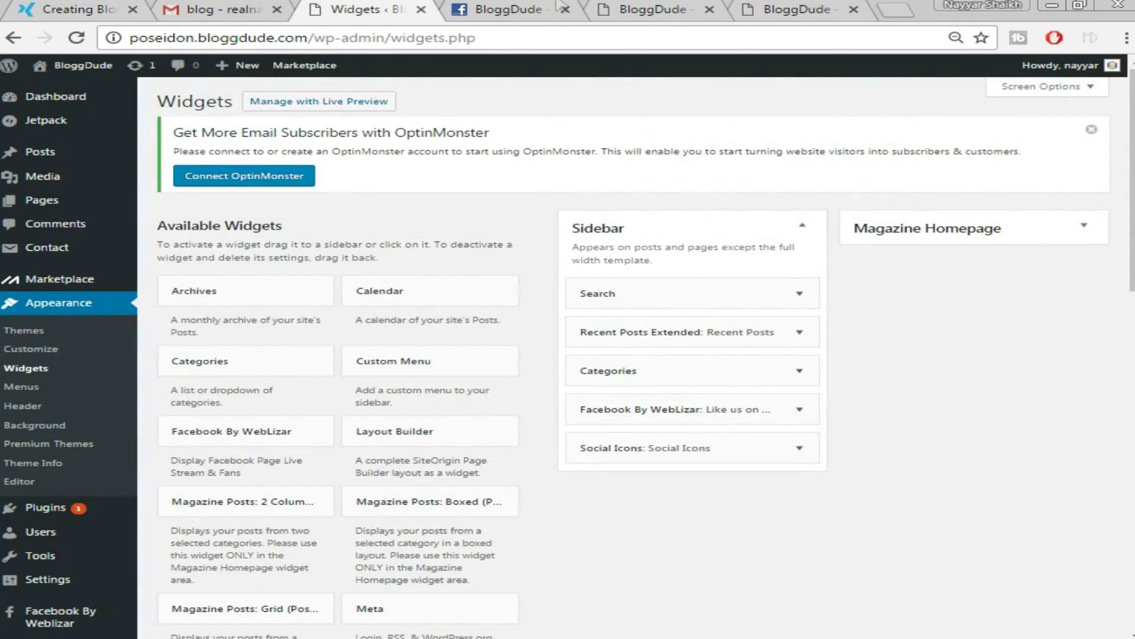
left_click(609, 8)
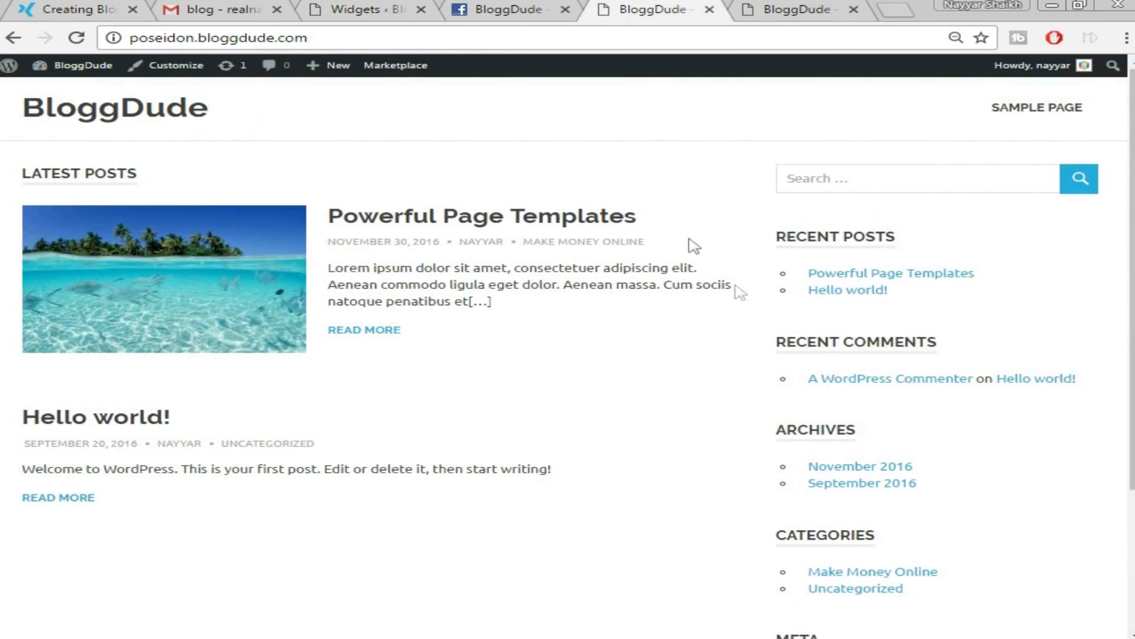
left_click(76, 37)
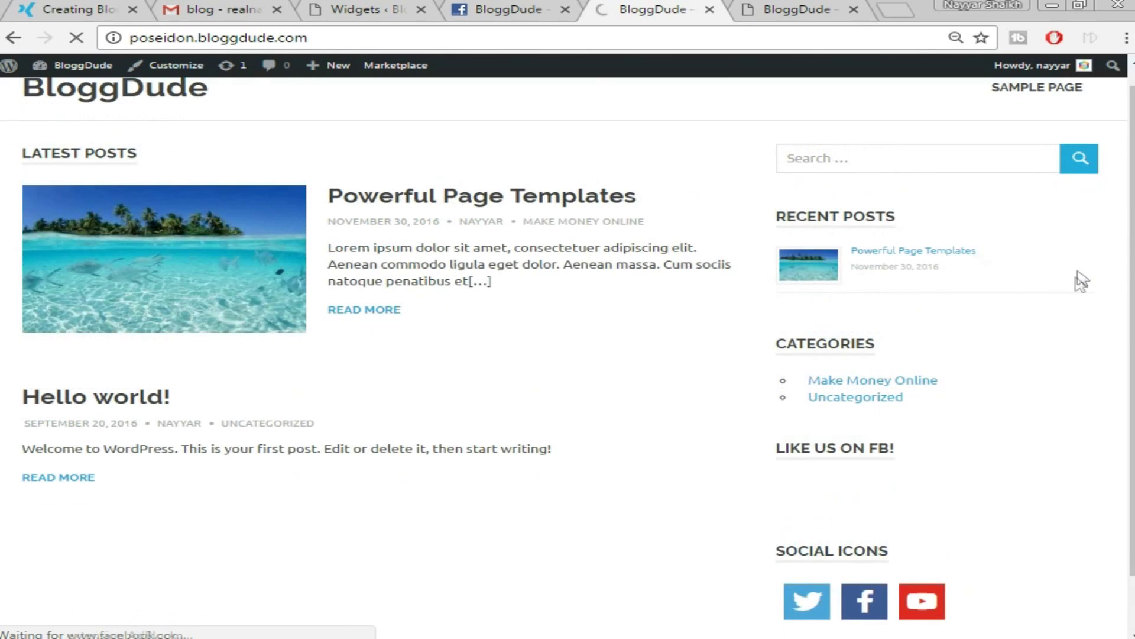
scroll(1079, 390, "down", 4)
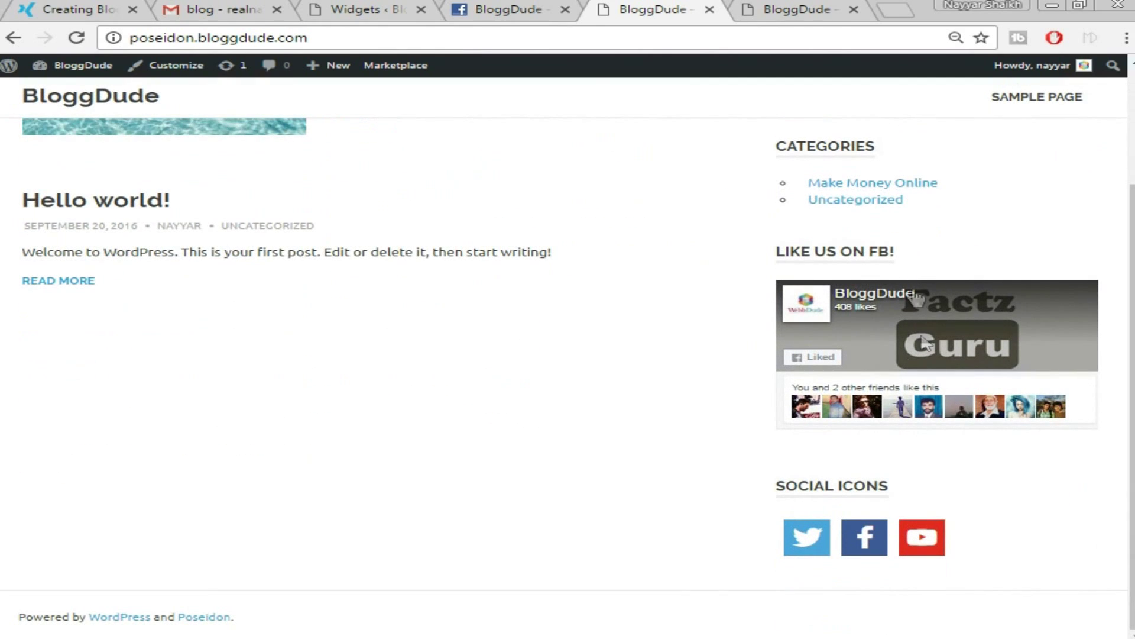
scroll(946, 535, "up", 2)
scroll(824, 327, "up", 3)
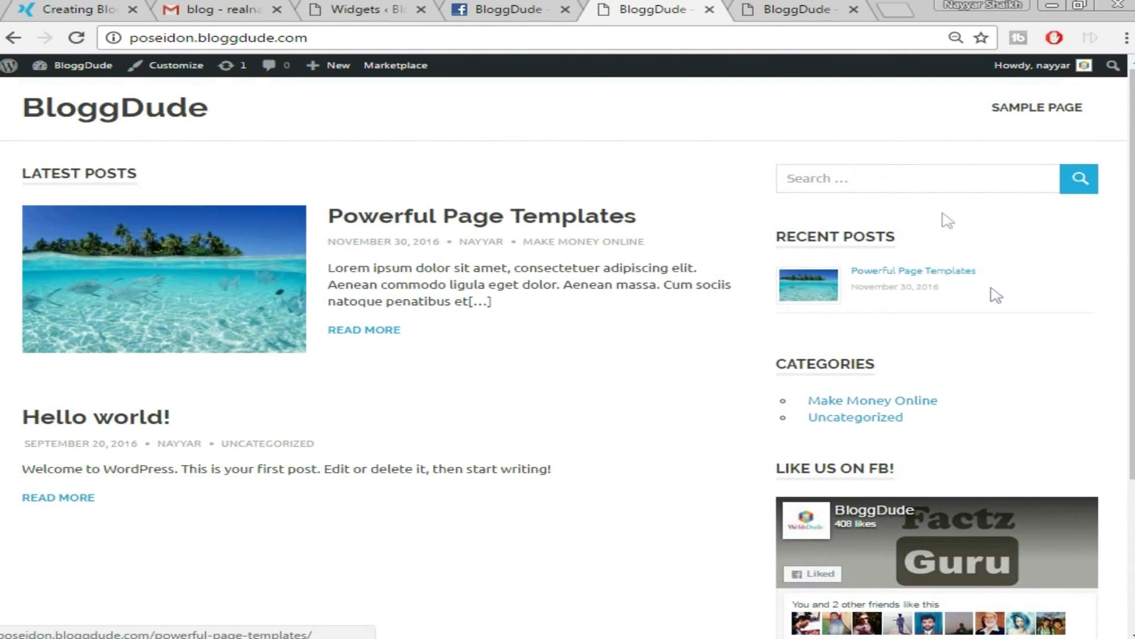
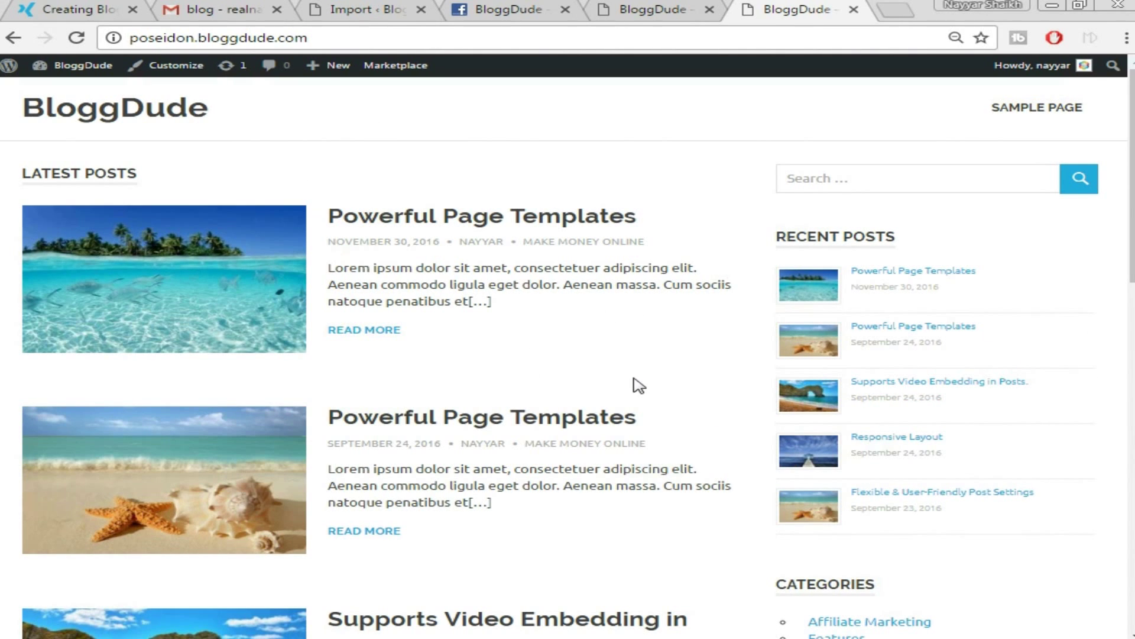
- Review the demo site's About Us page, then go back to the BloggDude admin area
scroll(798, 355, "down", 5)
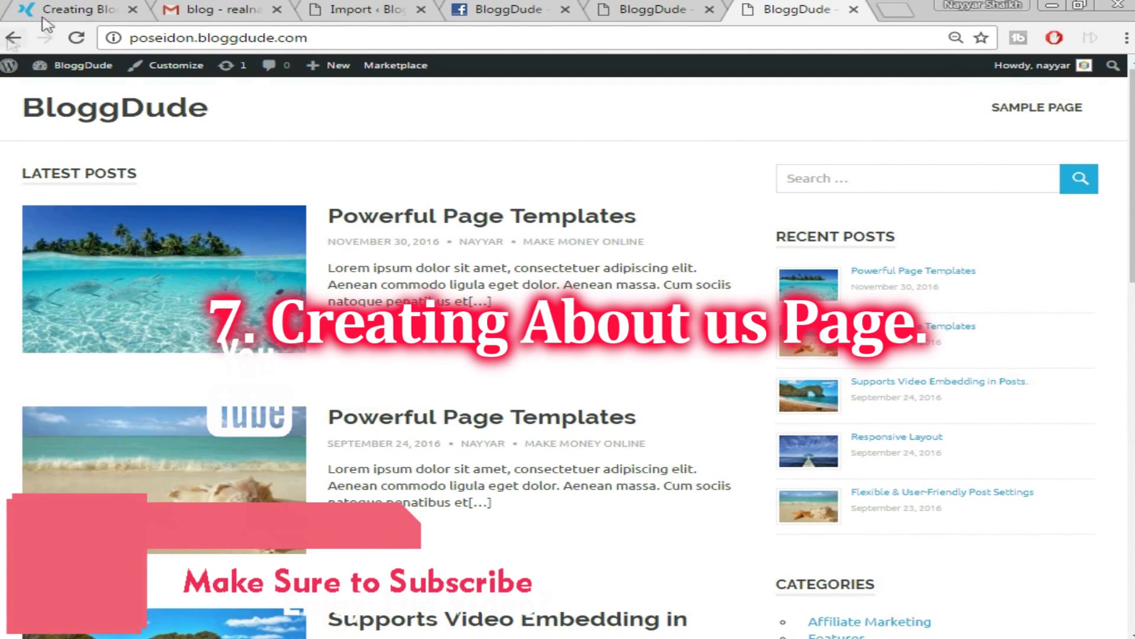
left_click(89, 17)
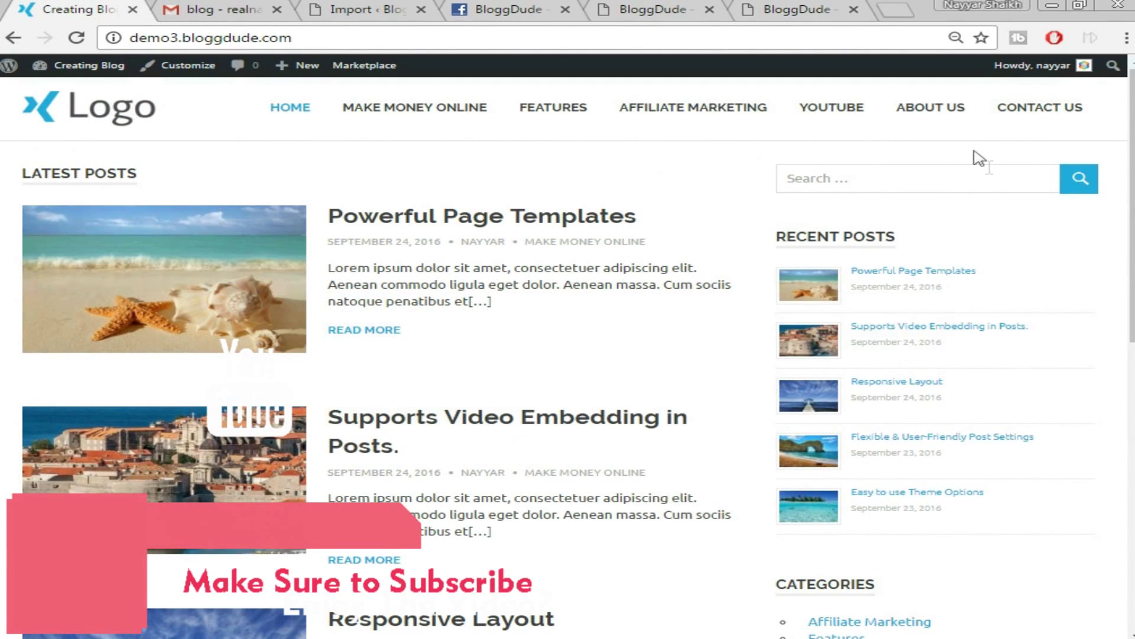
left_click(953, 118)
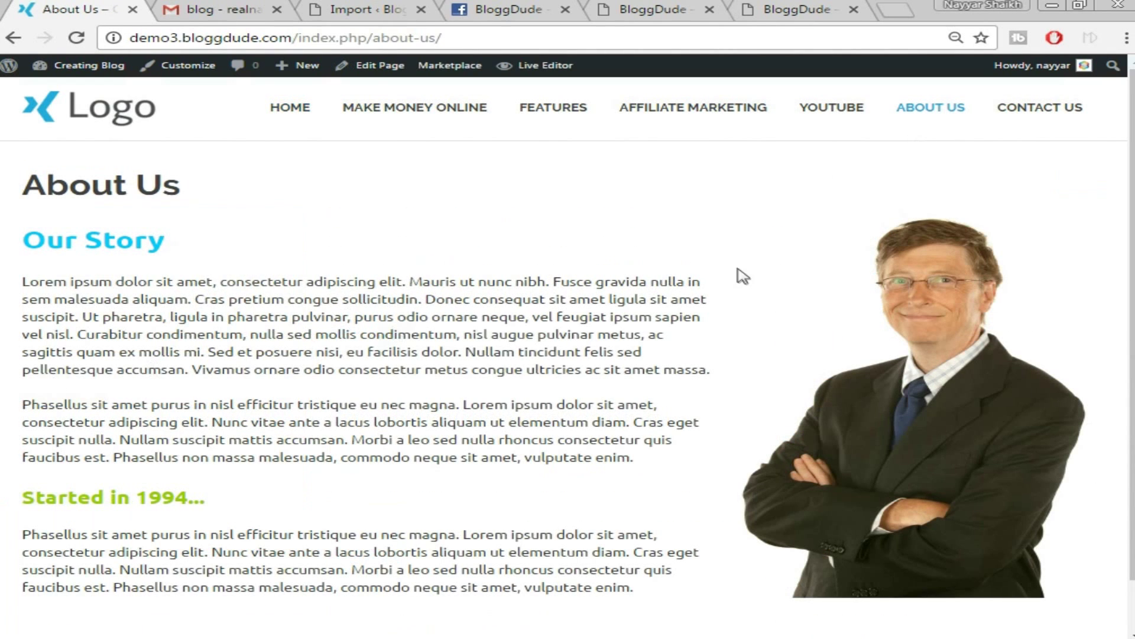
left_click(789, 6)
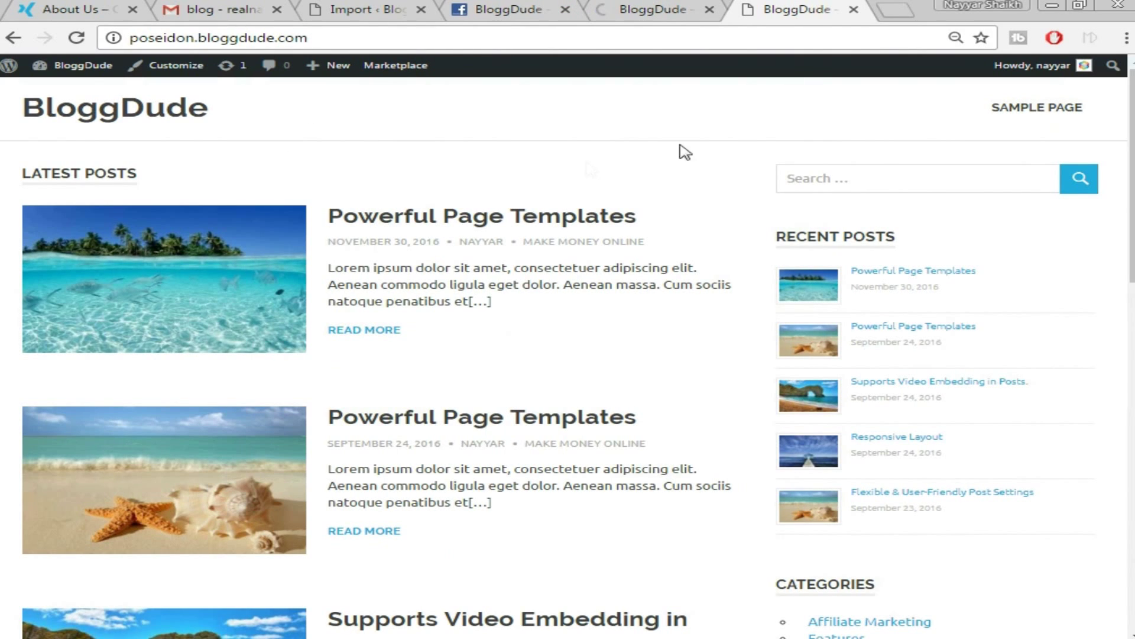
mouse_move(340, 67)
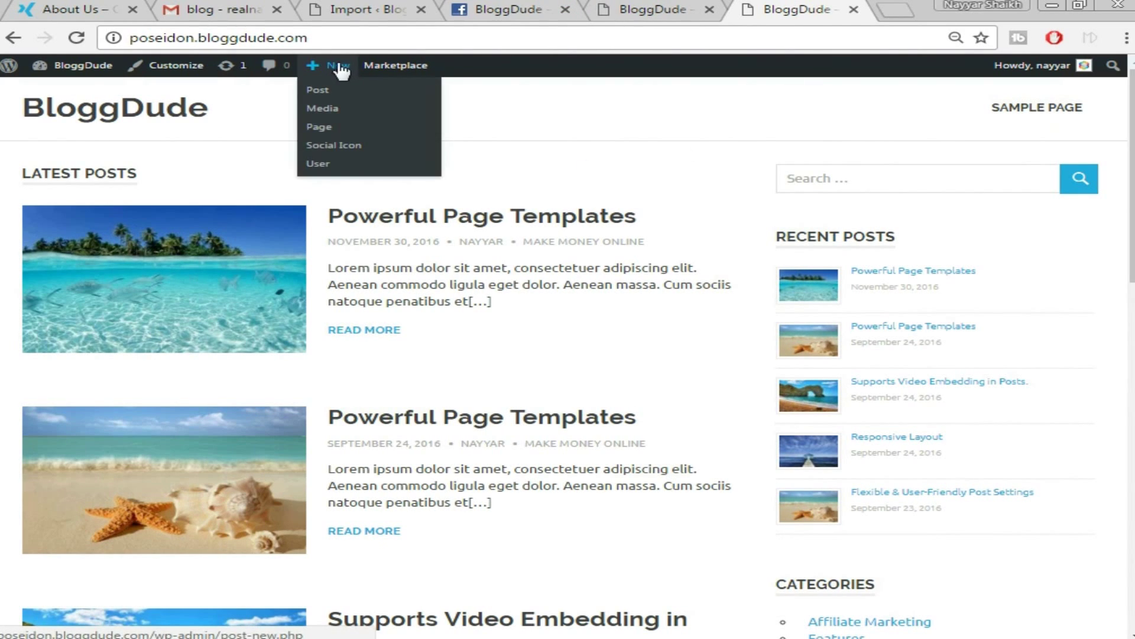
left_click(637, 3)
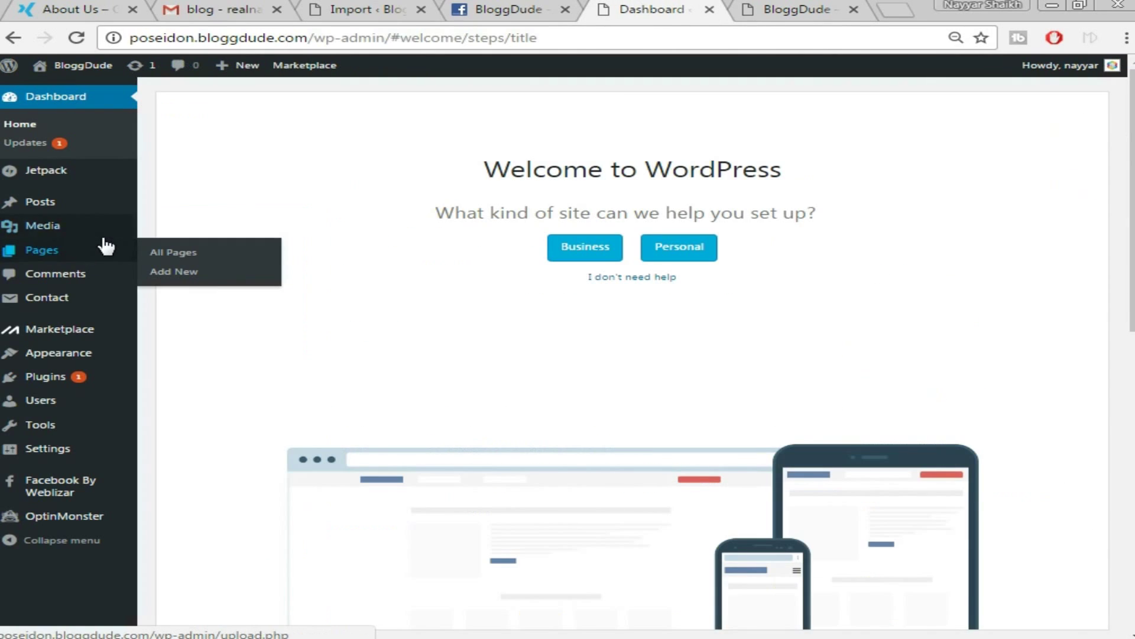
- Create a new page titled 'About us' and switch it to Page Builder mode
mouse_move(88, 247)
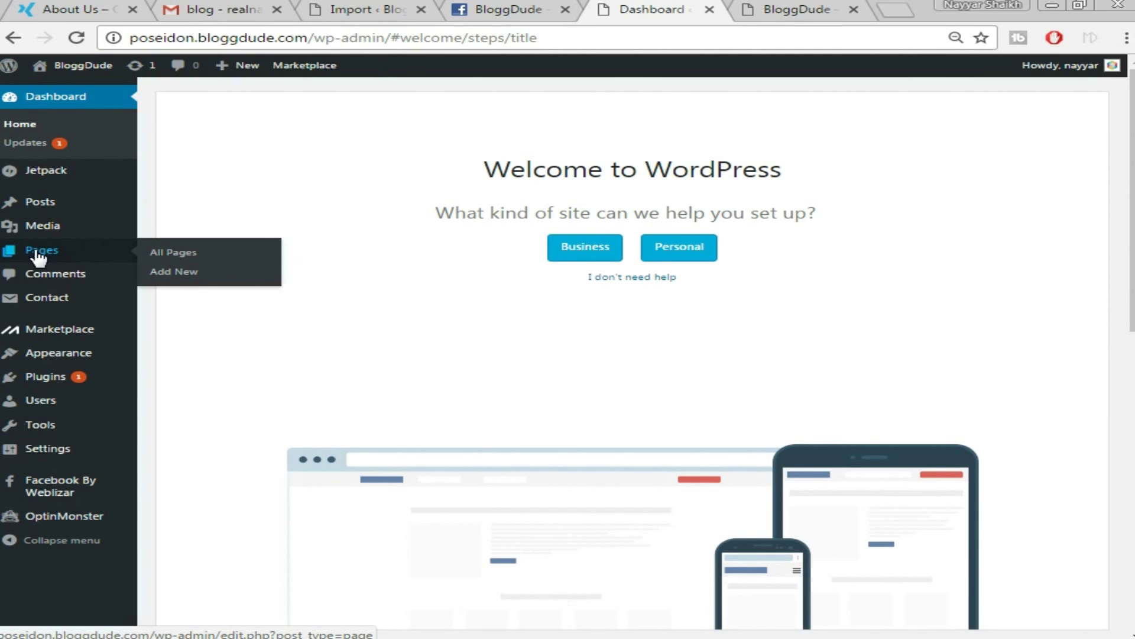
left_click(175, 276)
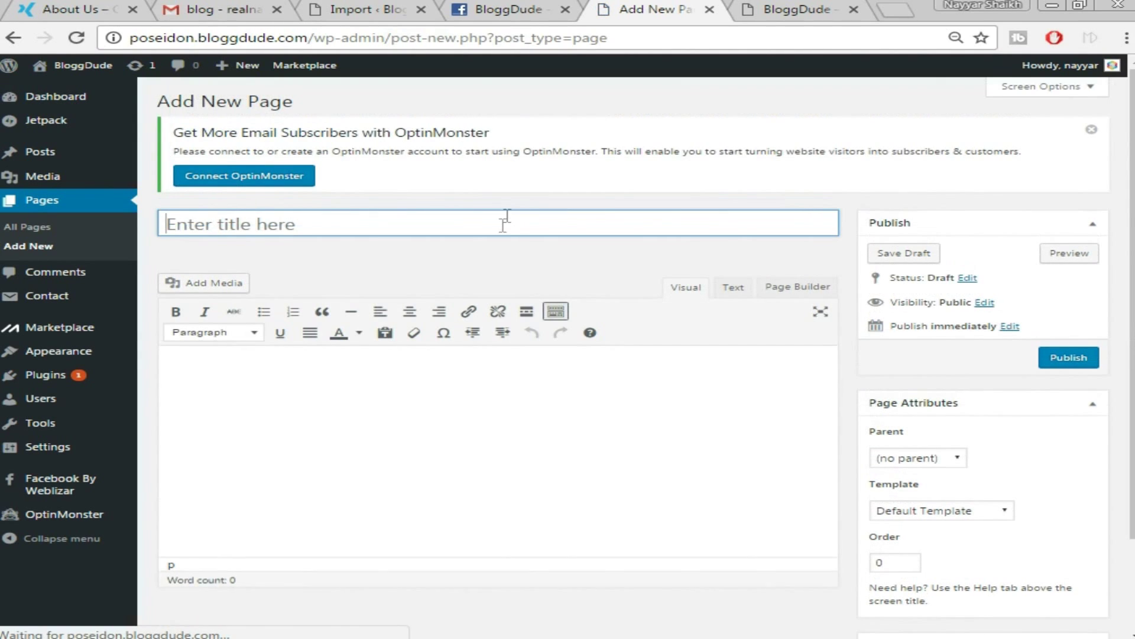
type("About us")
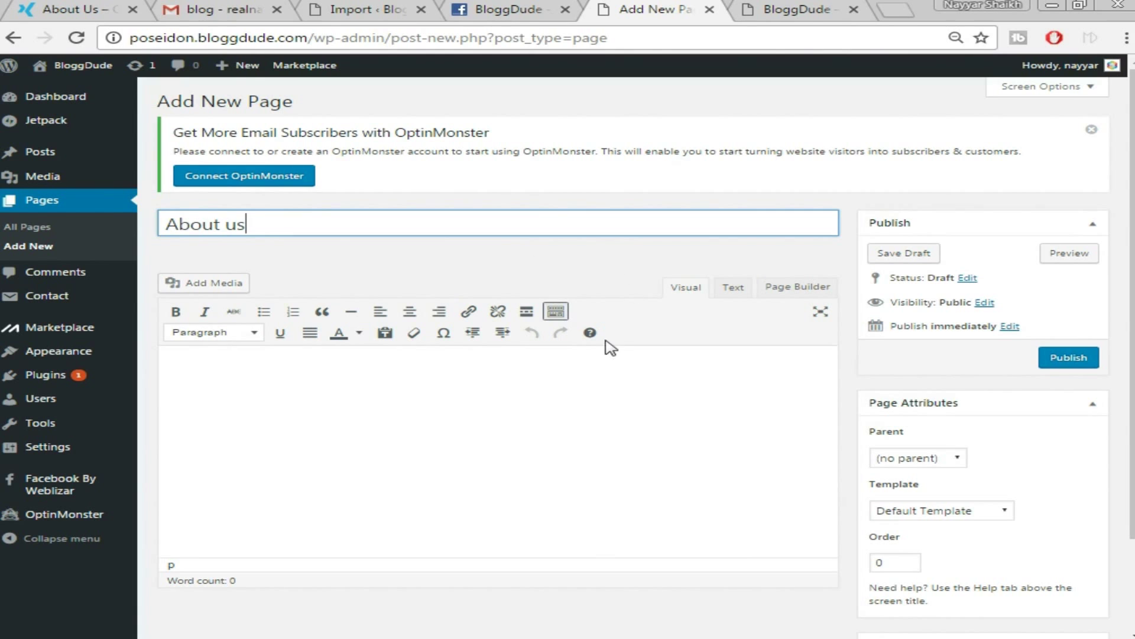
scroll(610, 347, "down", 1)
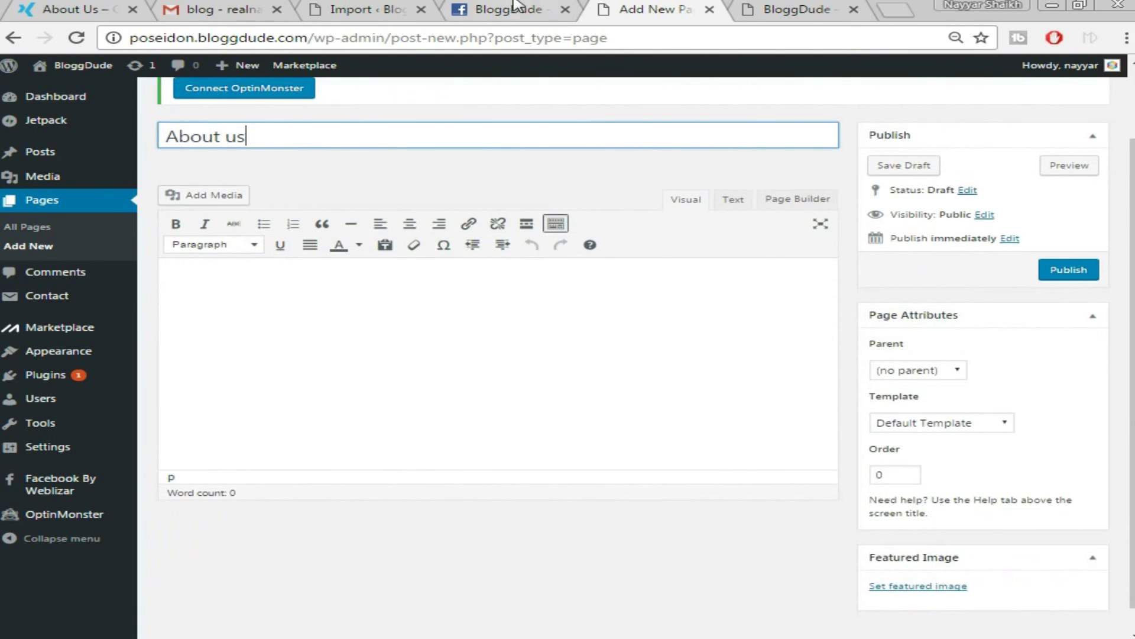
left_click(97, 7)
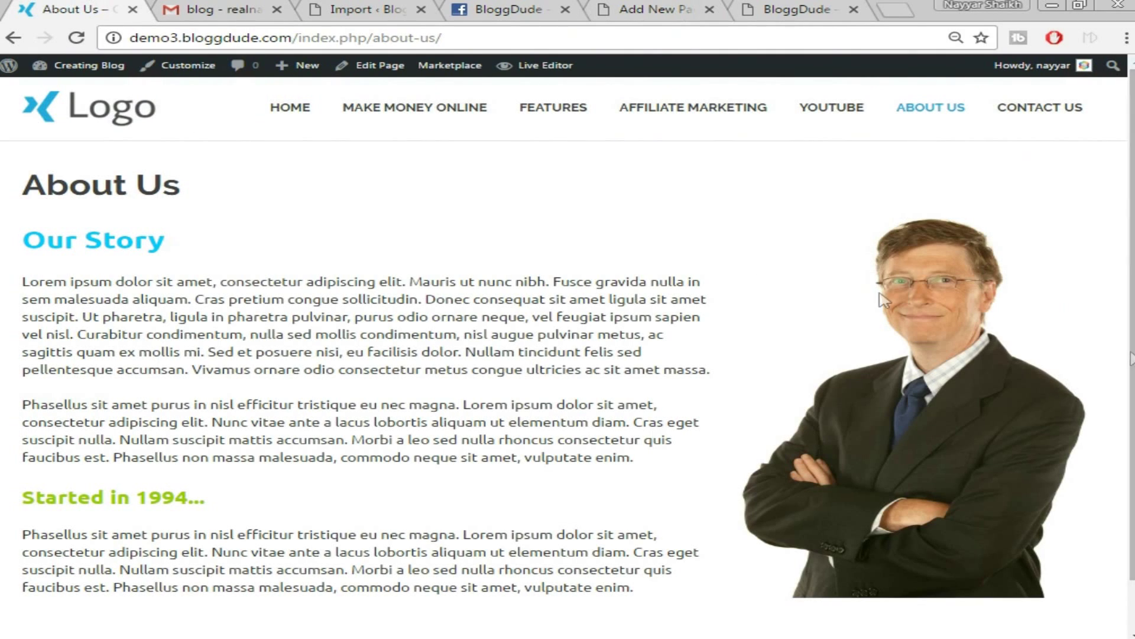
left_click(651, 9)
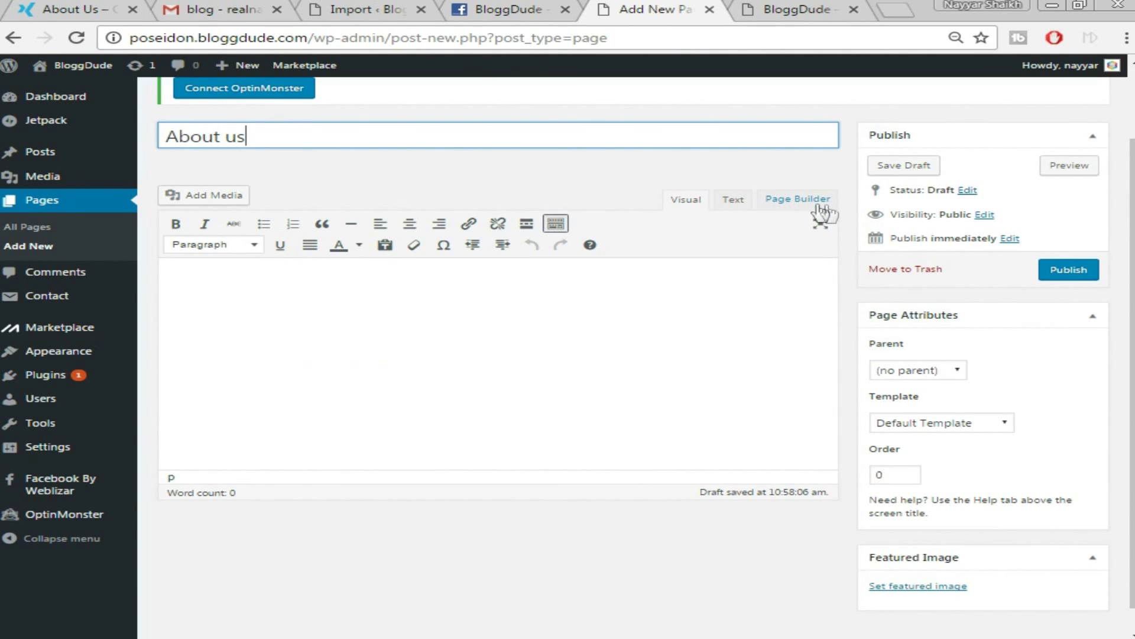
left_click(798, 201)
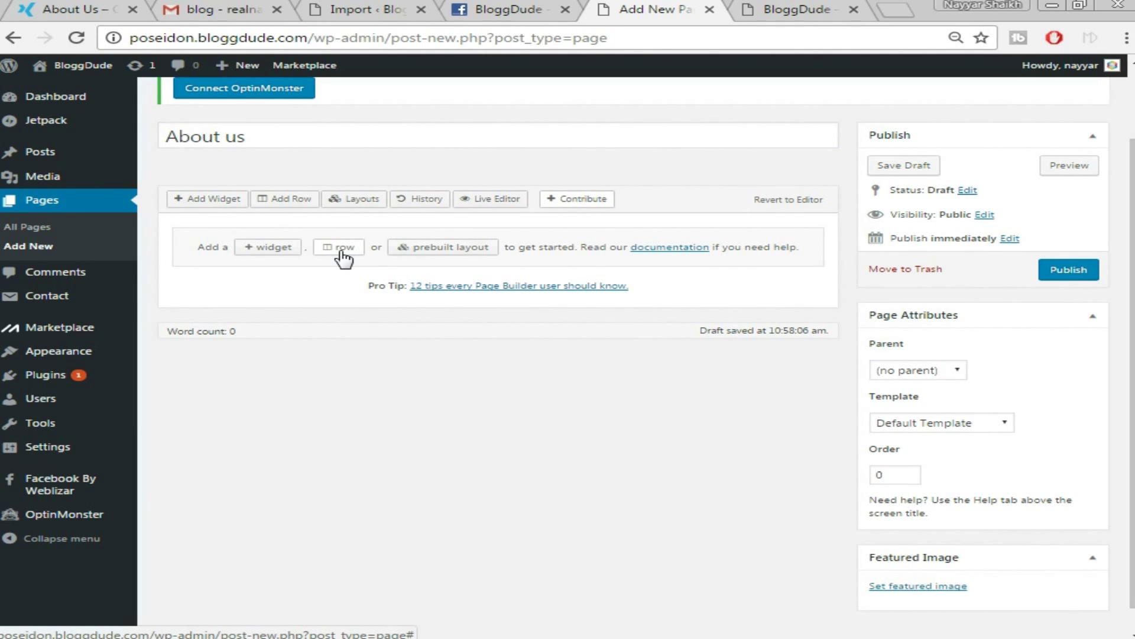
- Insert a two-column row with the columns split 65% / 35%
left_click(343, 249)
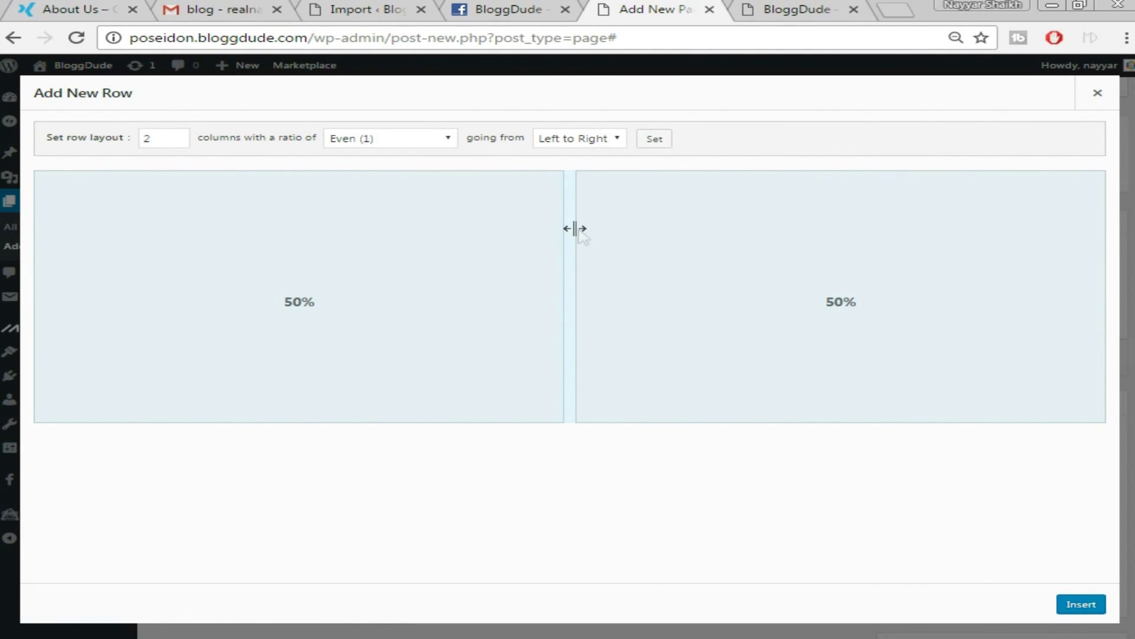
left_click_drag(570, 238, 730, 238)
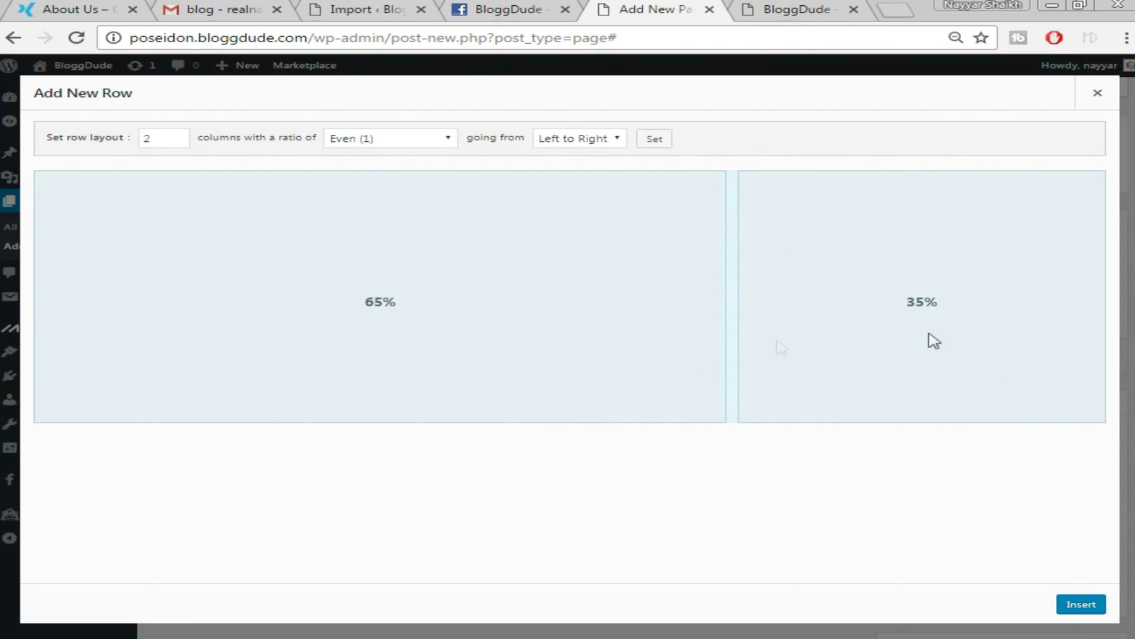
left_click(1086, 606)
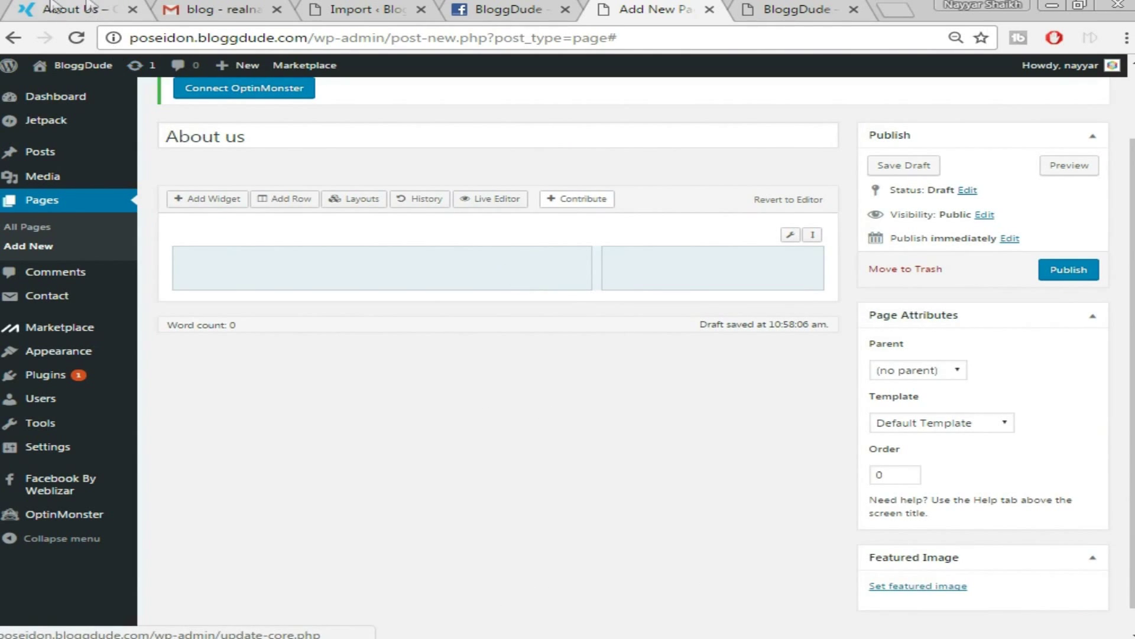
- After checking the demo page, add a SiteOrigin Editor widget to the wide left column
left_click(84, 8)
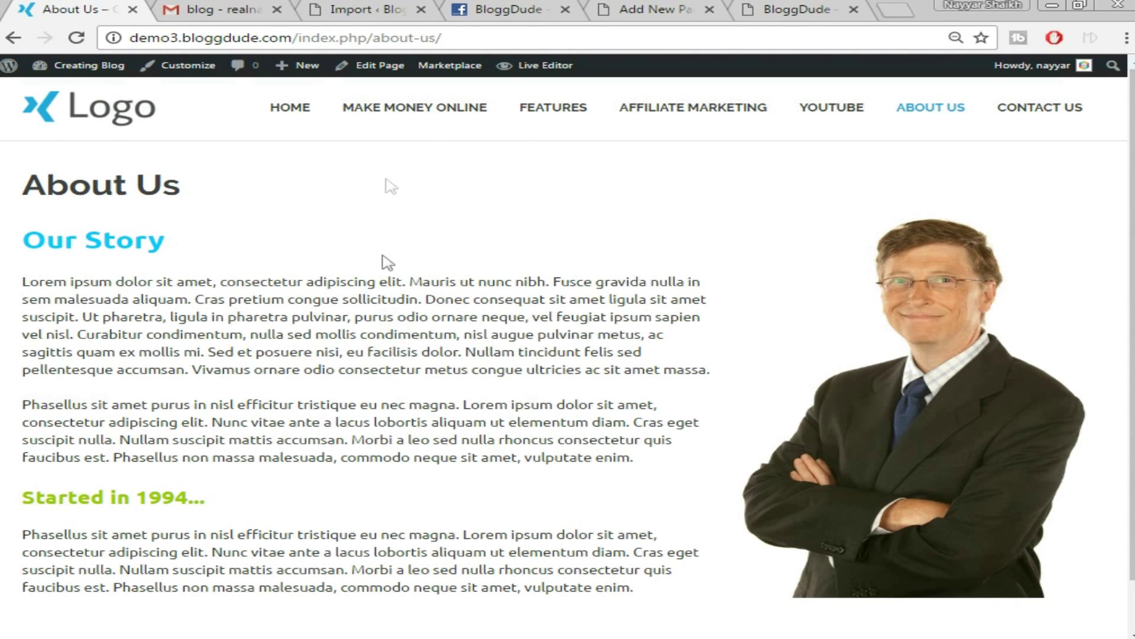
left_click(647, 9)
left_click(453, 276)
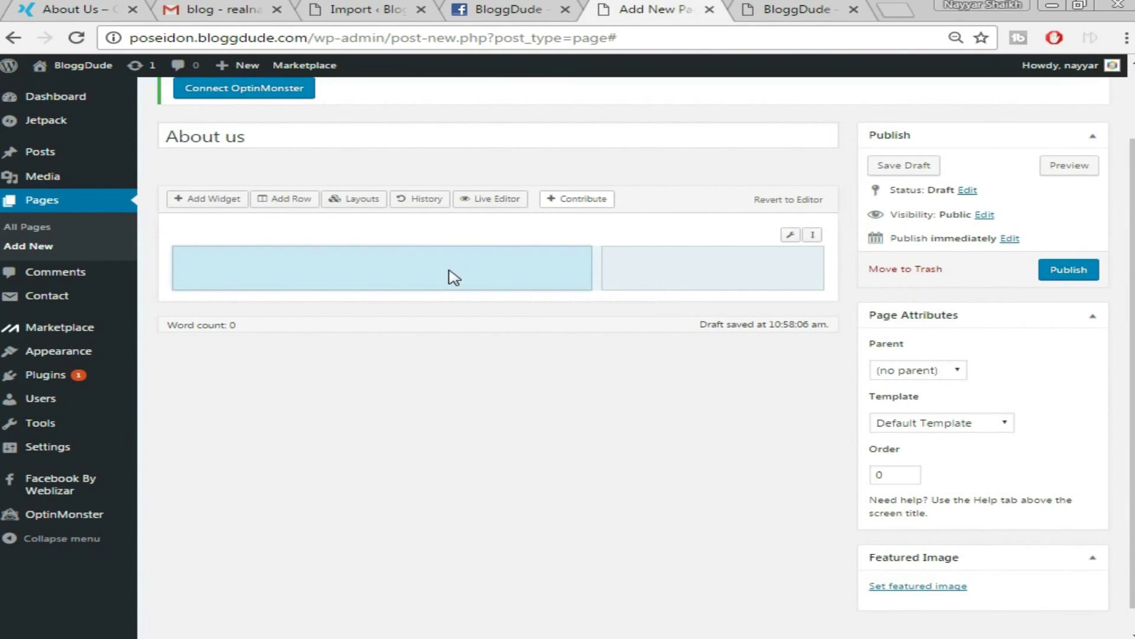
left_click(228, 204)
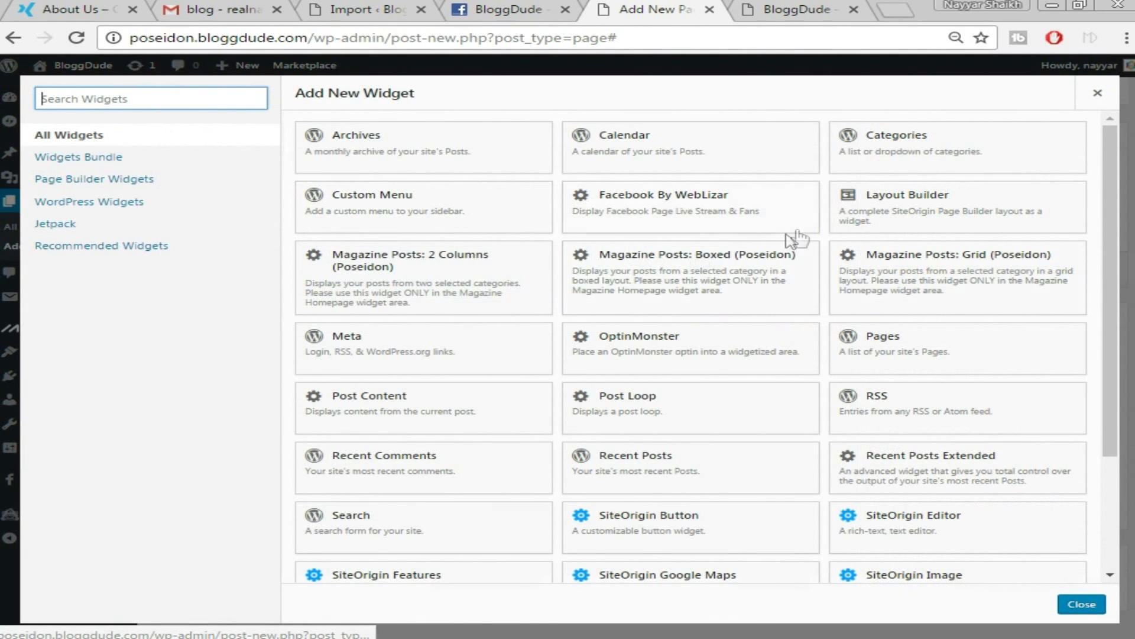
scroll(975, 307, "down", 3)
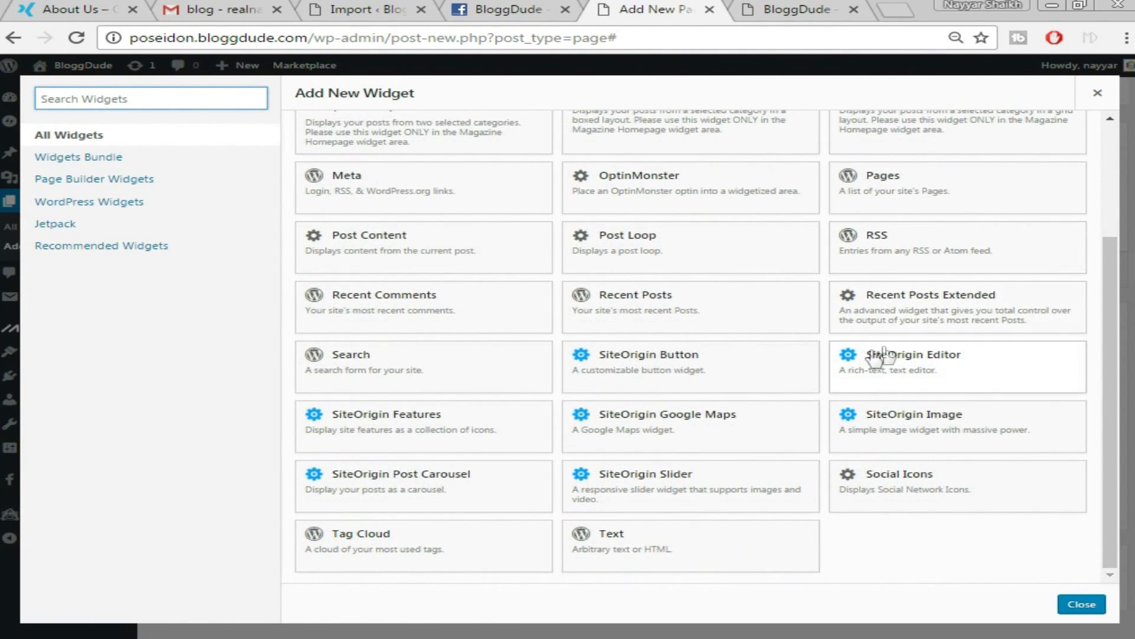
left_click(952, 368)
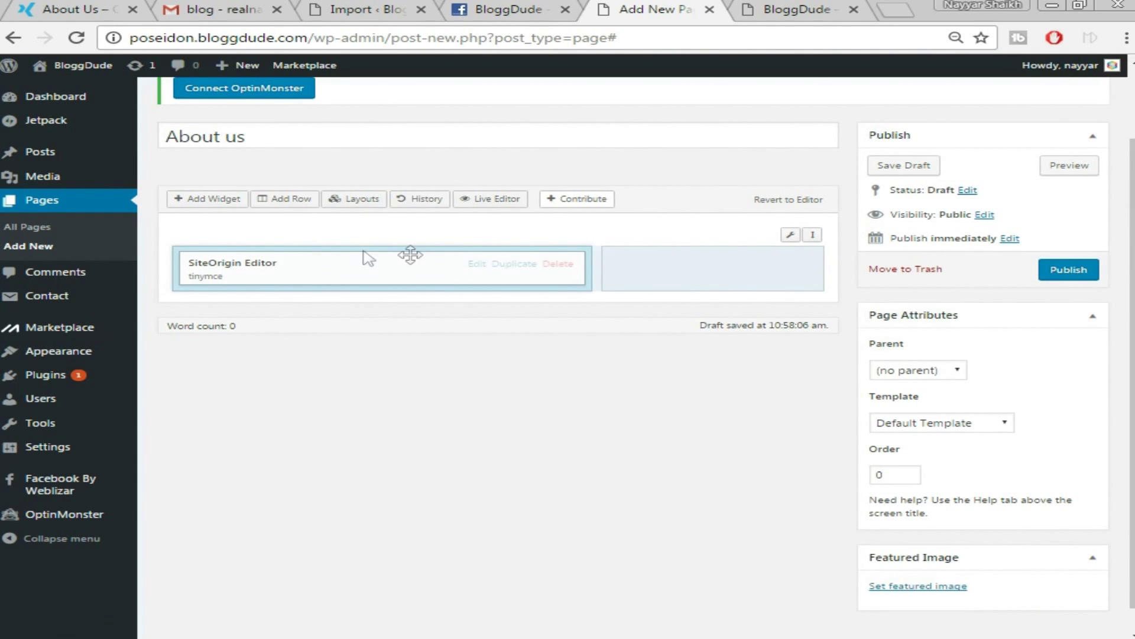
- Open the editor widget and copy the Our Story text from the demo About Us page
left_click(478, 264)
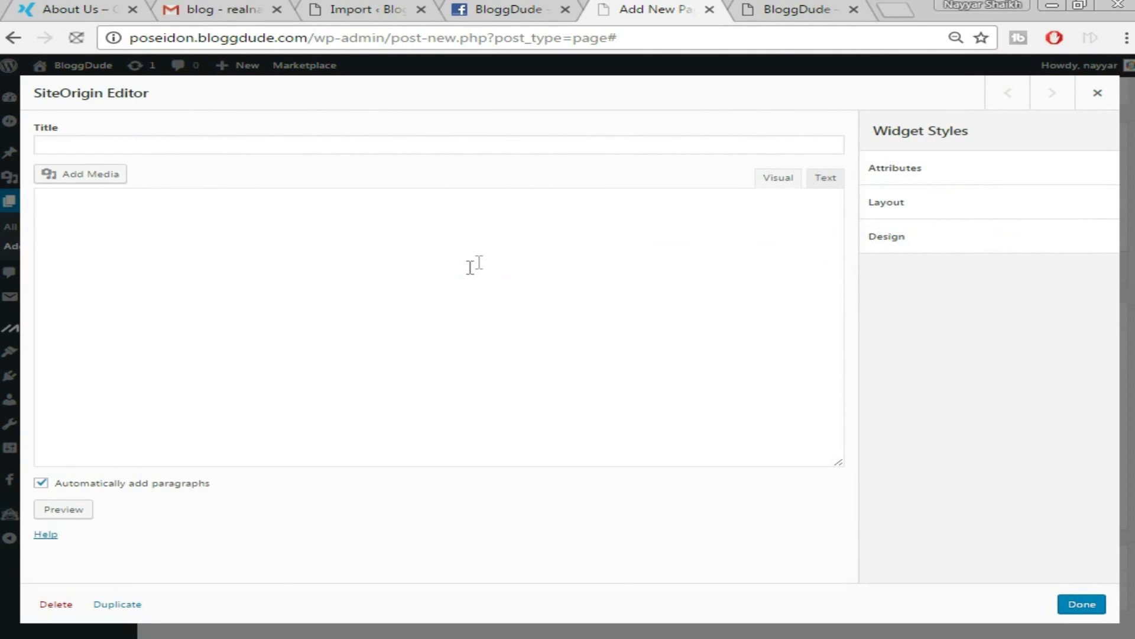
left_click(78, 10)
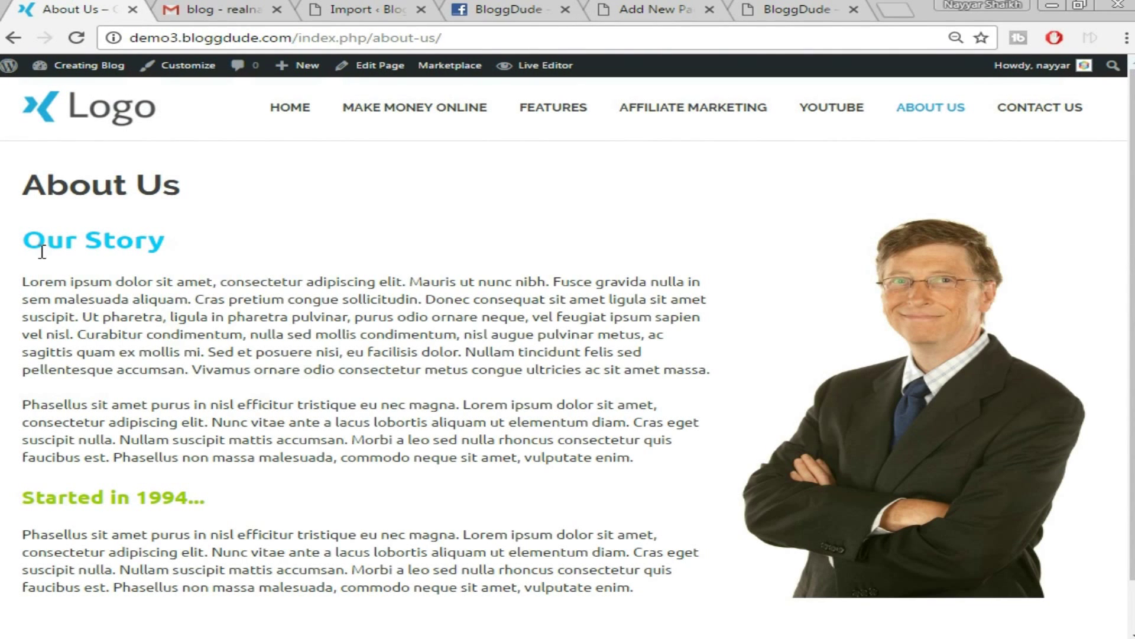
left_click_drag(20, 247, 638, 595)
right_click(571, 421)
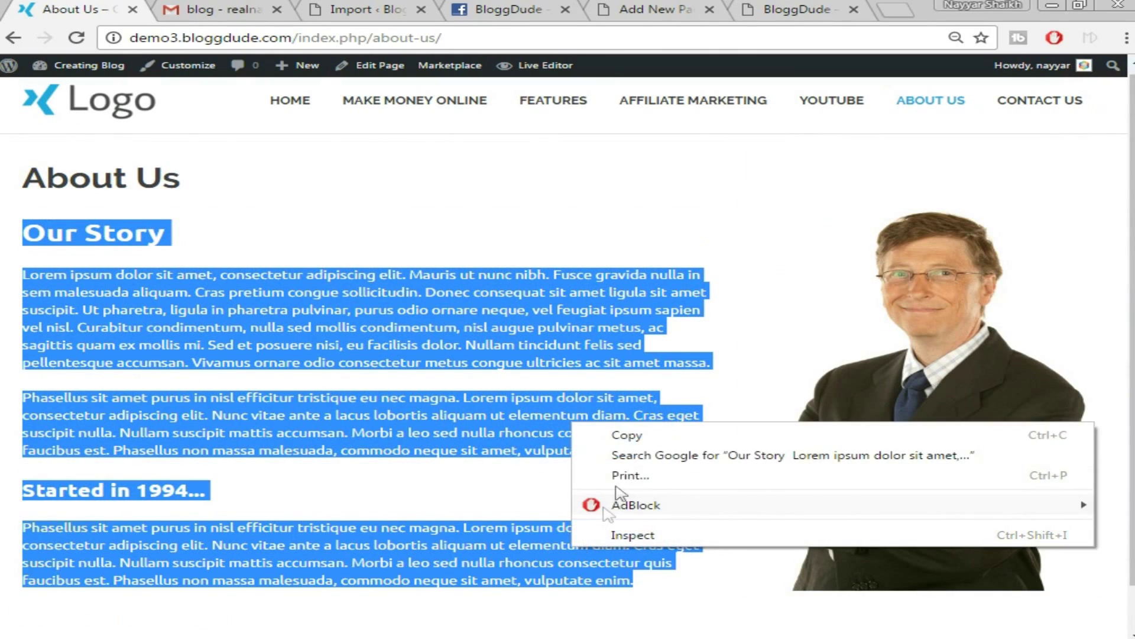
left_click(627, 434)
- Paste the copied Our Story text into the widget's editor
left_click(793, 9)
left_click(689, 9)
right_click(380, 321)
key("Escape")
key("ctrl+v")
scroll(668, 326, "up", 3)
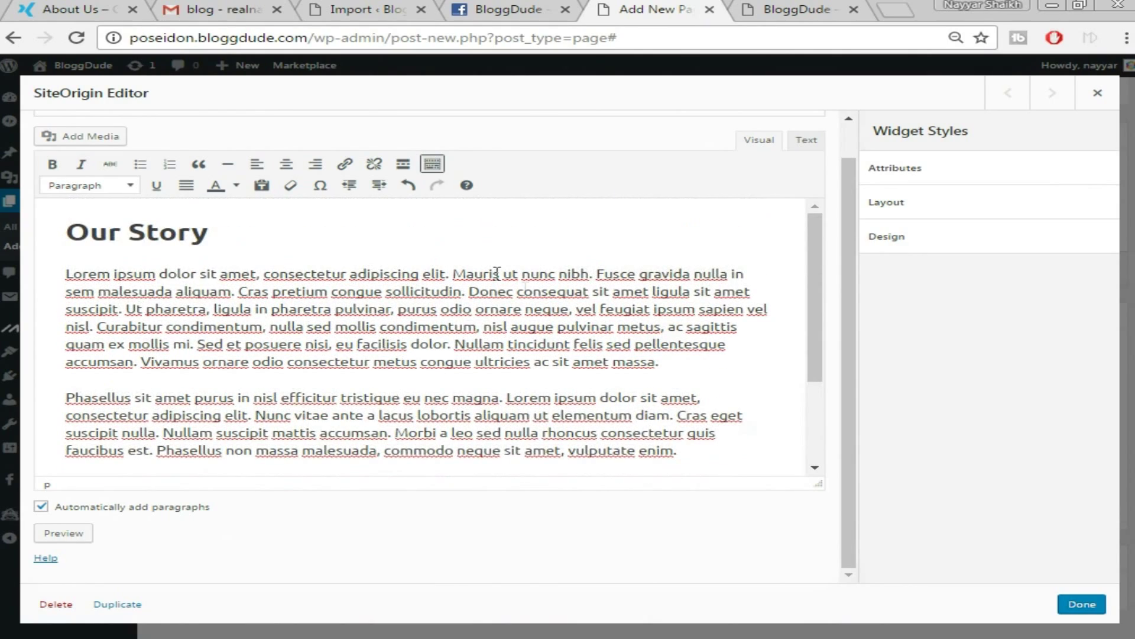
left_click(118, 9)
left_click(213, 223)
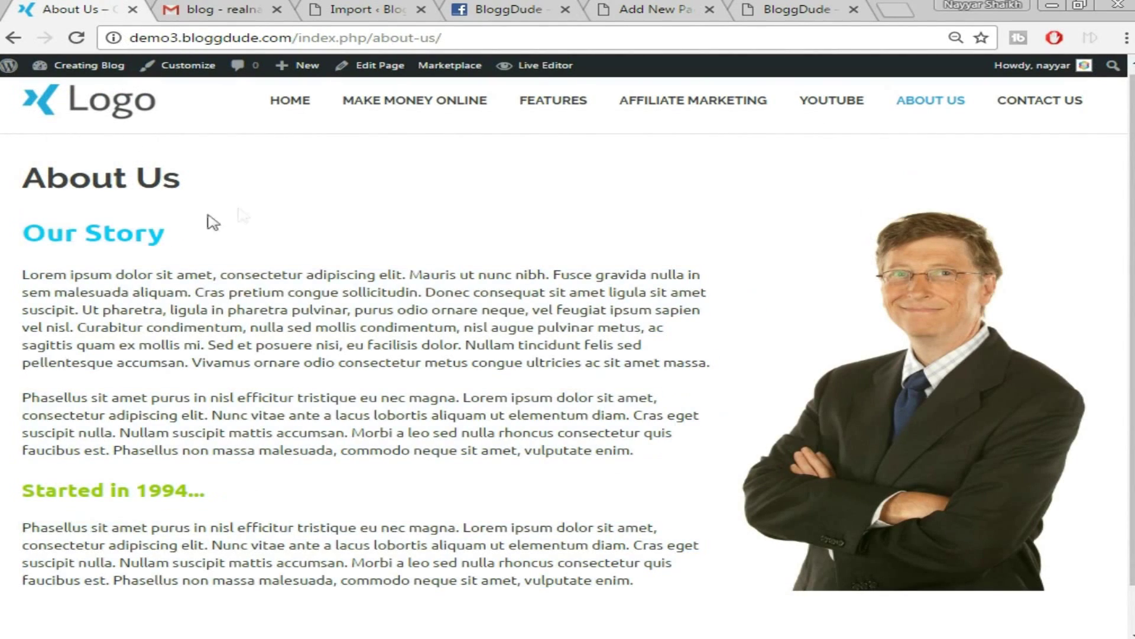
left_click(660, 7)
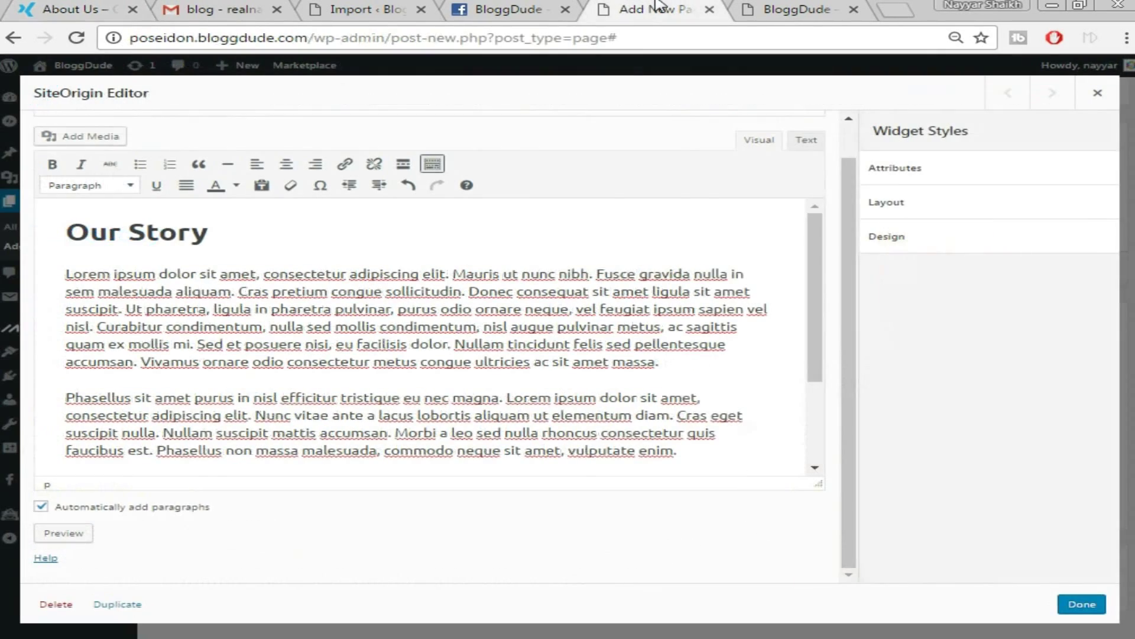
- Colour the Our Story heading teal and the 'Started in 1994...' heading green
triple_click(140, 238)
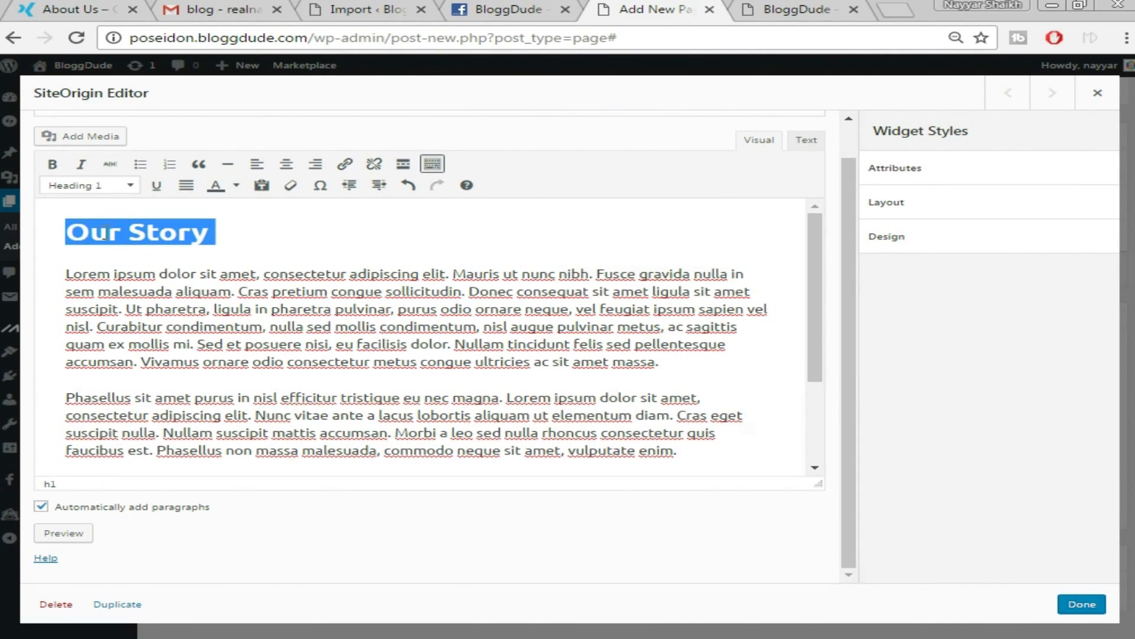
left_click(236, 185)
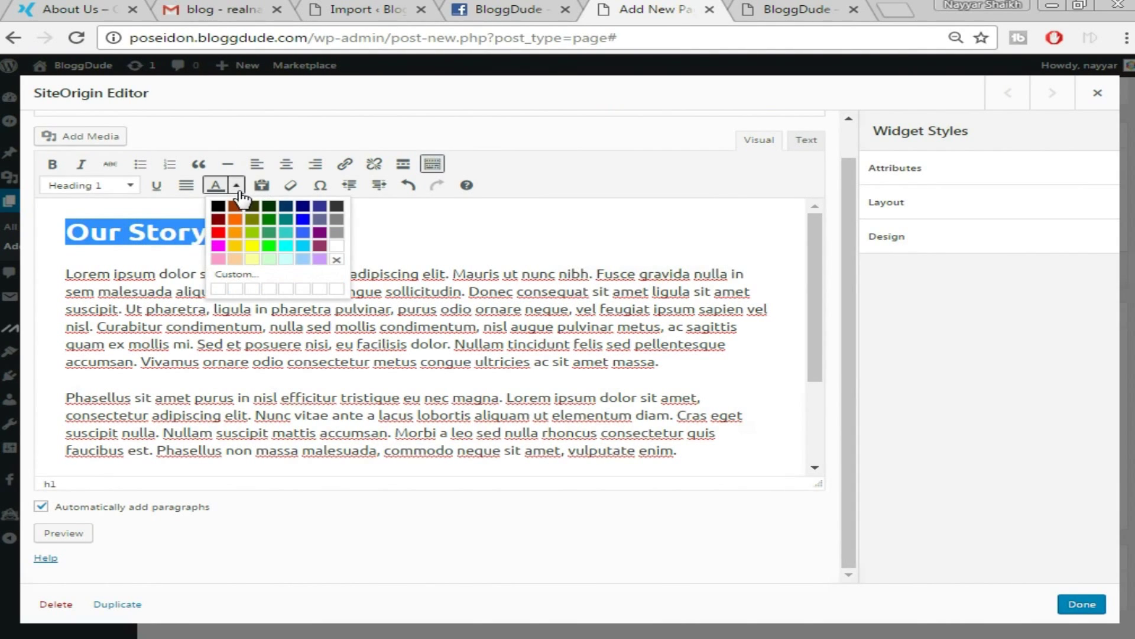
left_click(286, 219)
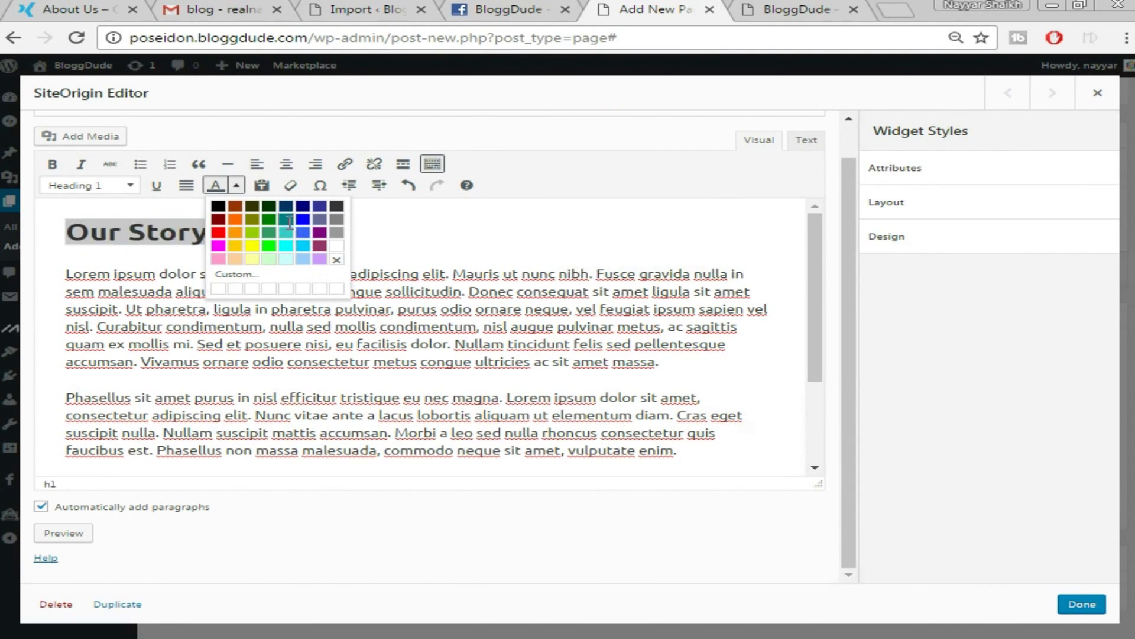
left_click(304, 226)
scroll(221, 340, "down", 3)
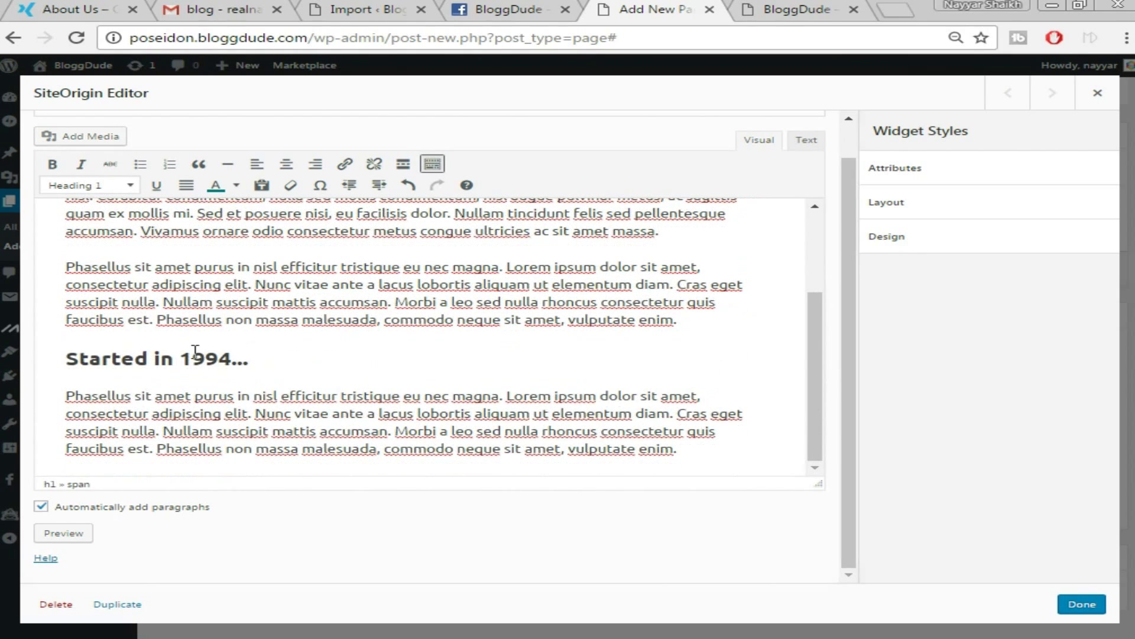
triple_click(195, 350)
left_click(236, 185)
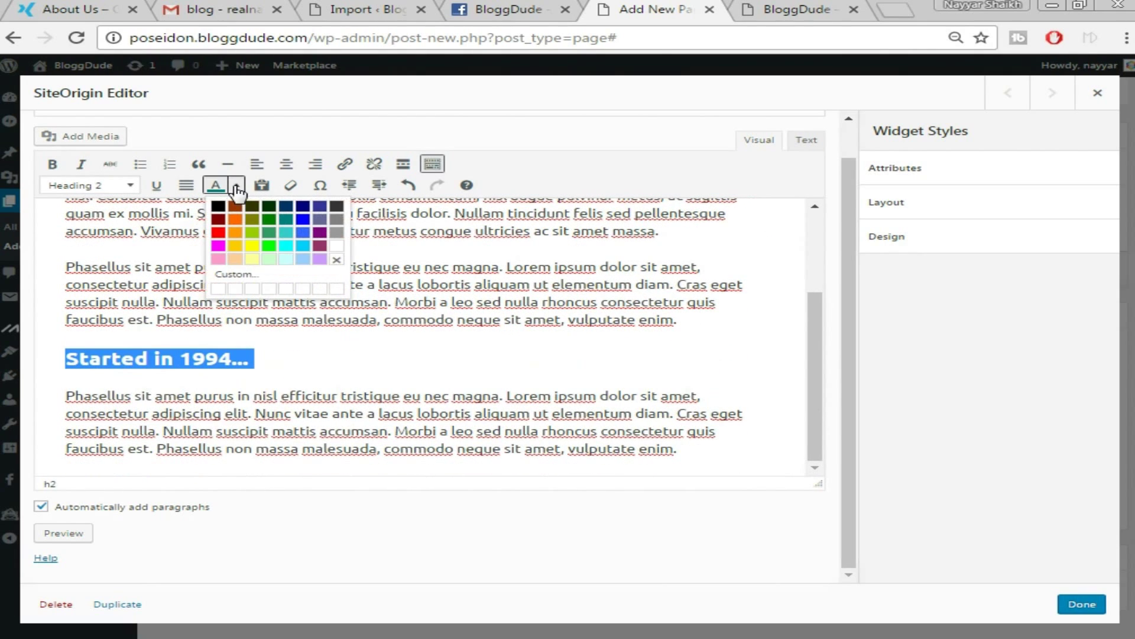
left_click(270, 220)
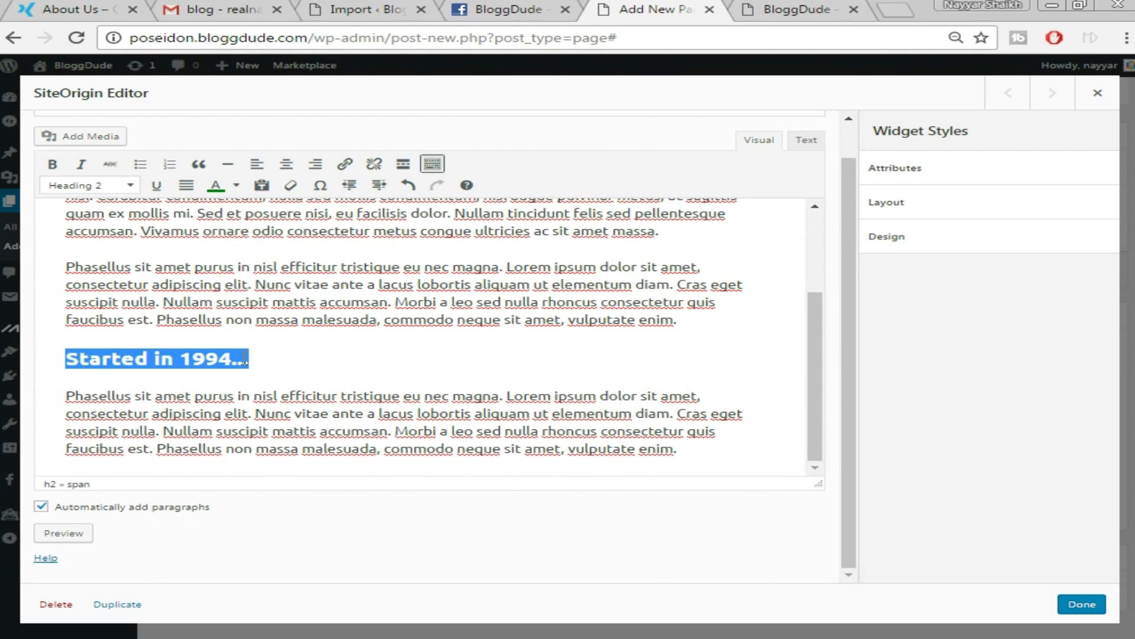
left_click(238, 358)
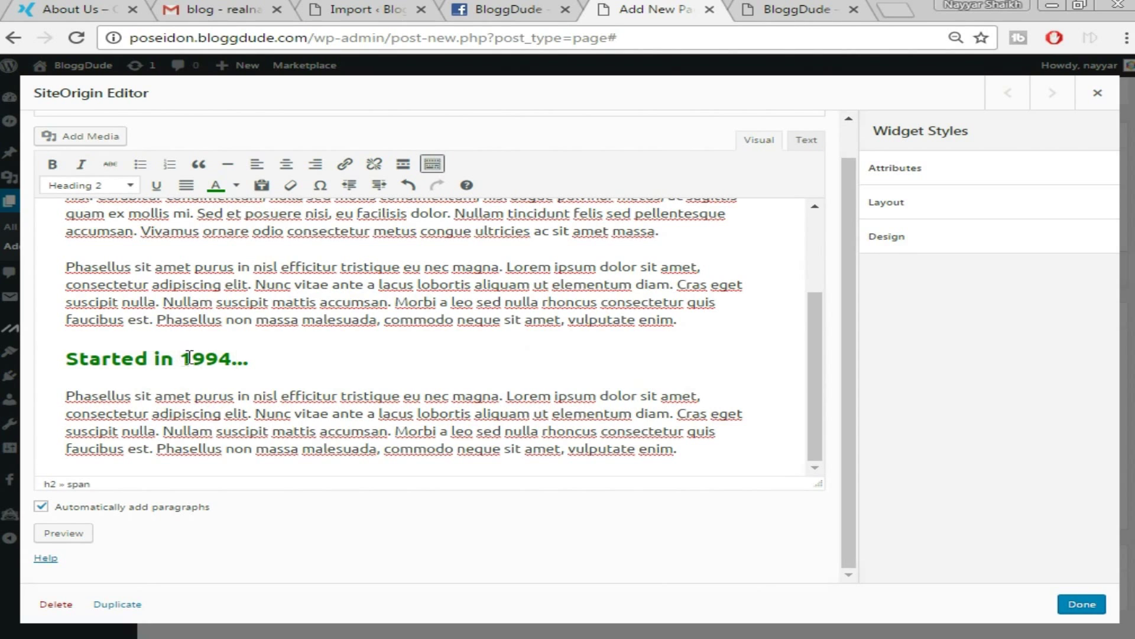
scroll(195, 364, "up", 3)
- Keep Our Story formatted as Heading 1 and save the editor widget
left_click(185, 285)
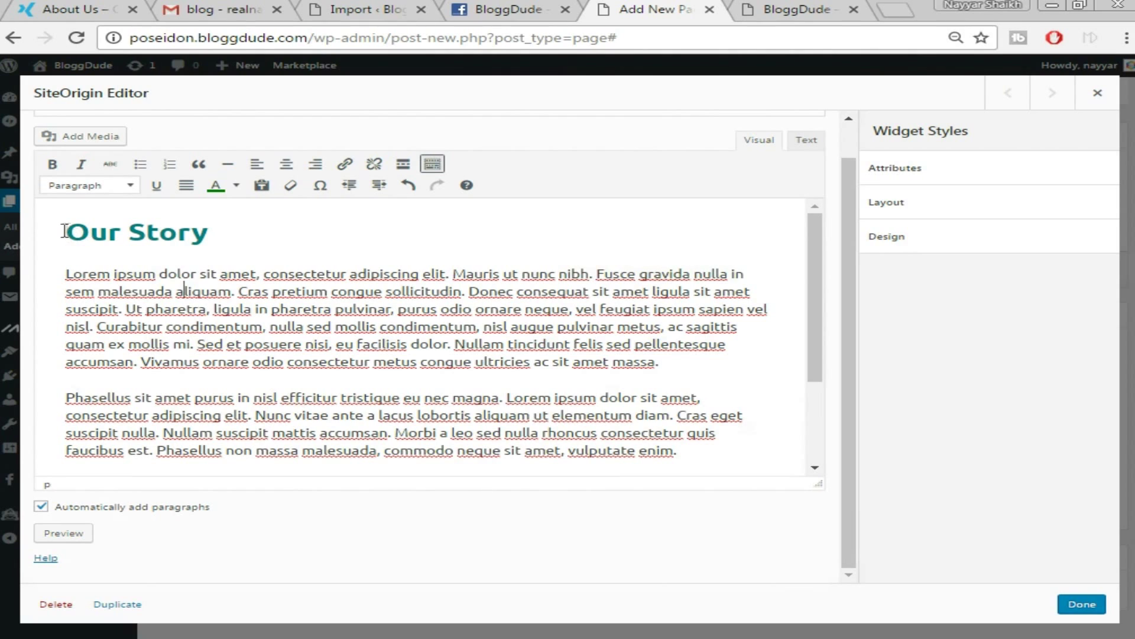
left_click_drag(67, 230, 226, 232)
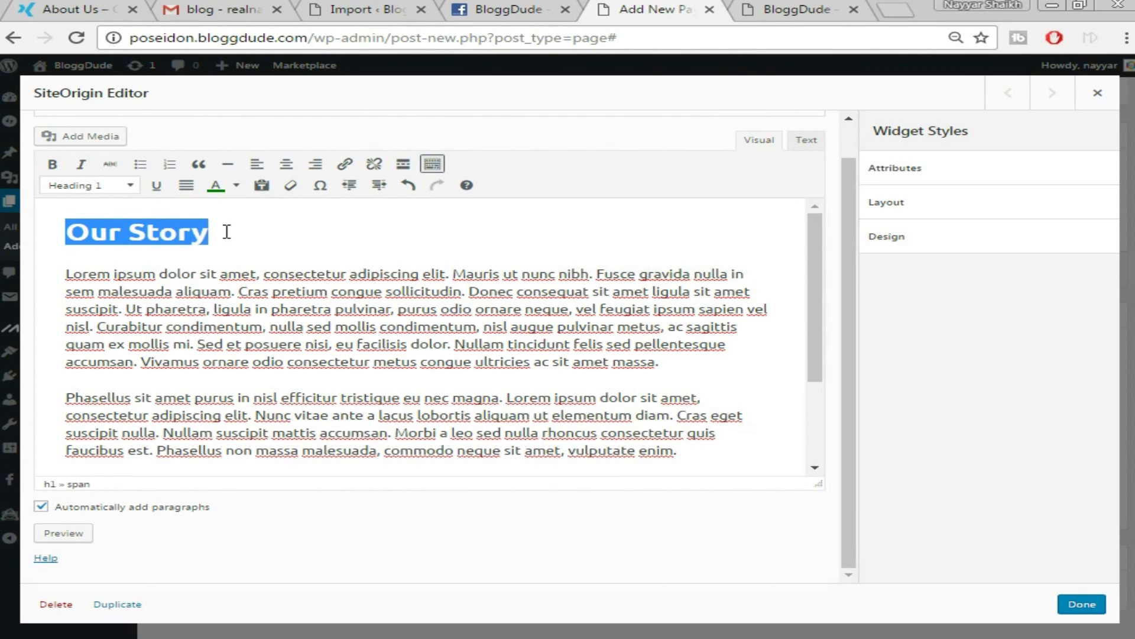
left_click(130, 185)
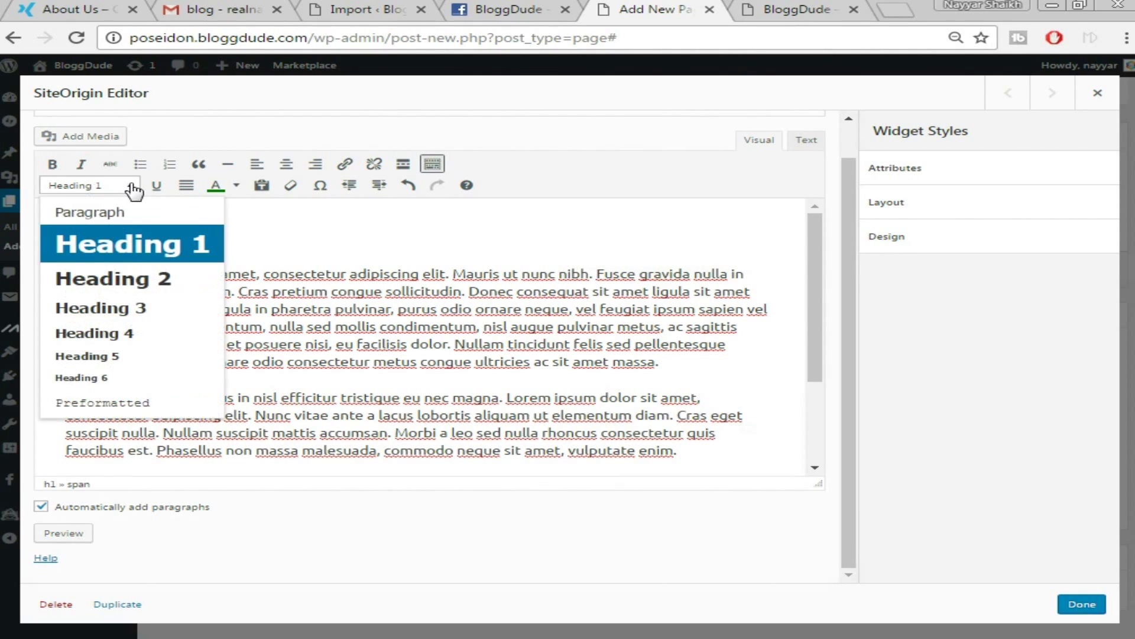
left_click(137, 212)
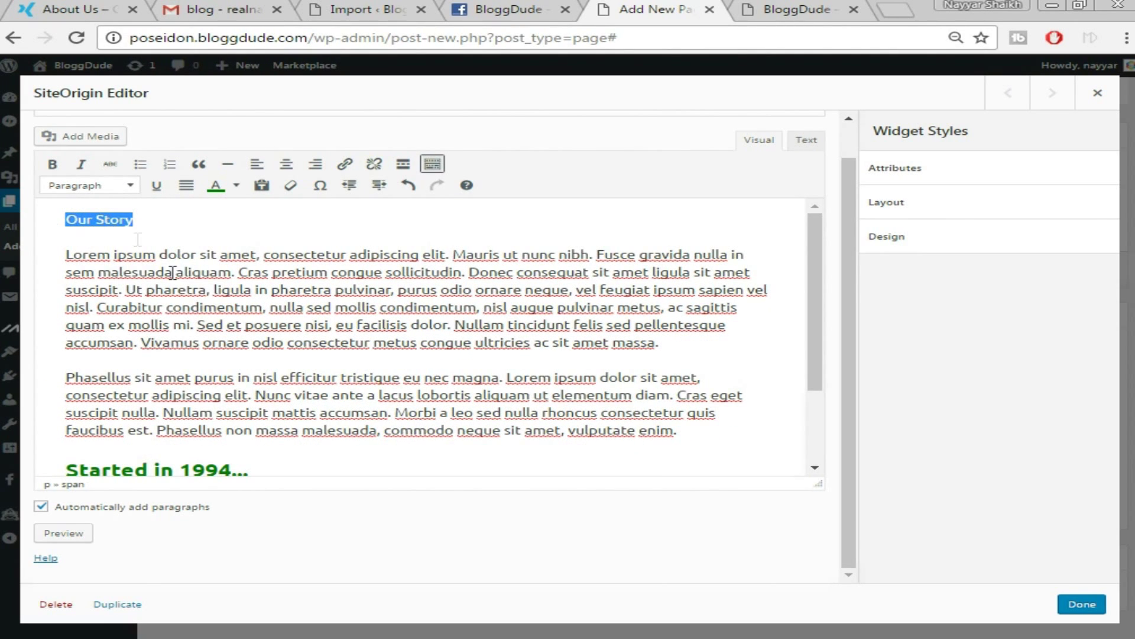
left_click(131, 187)
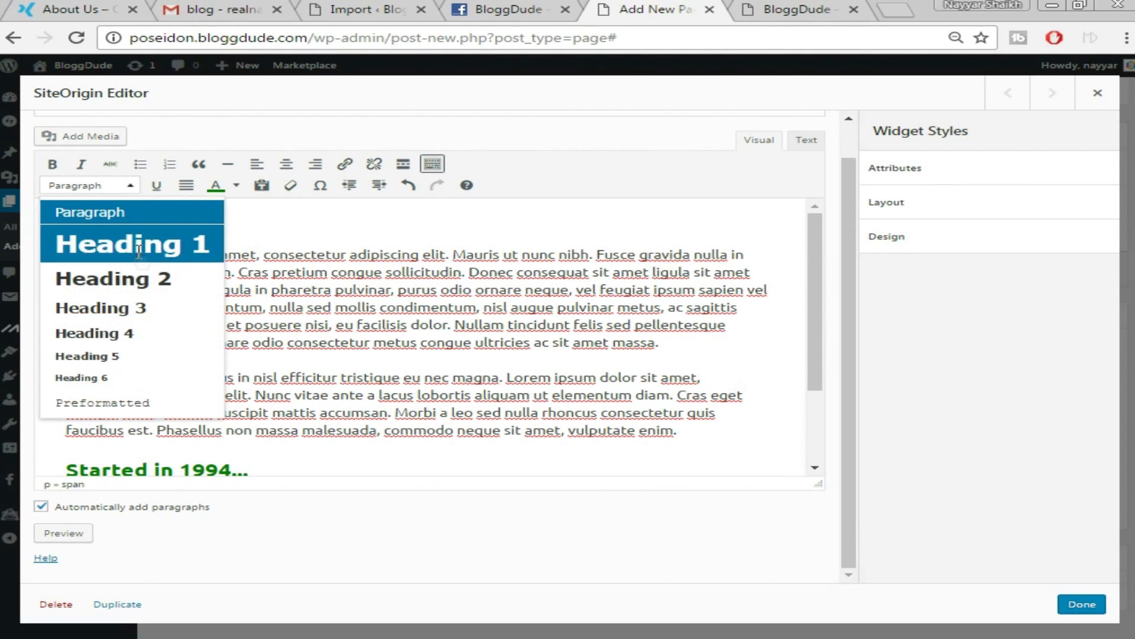
left_click(139, 249)
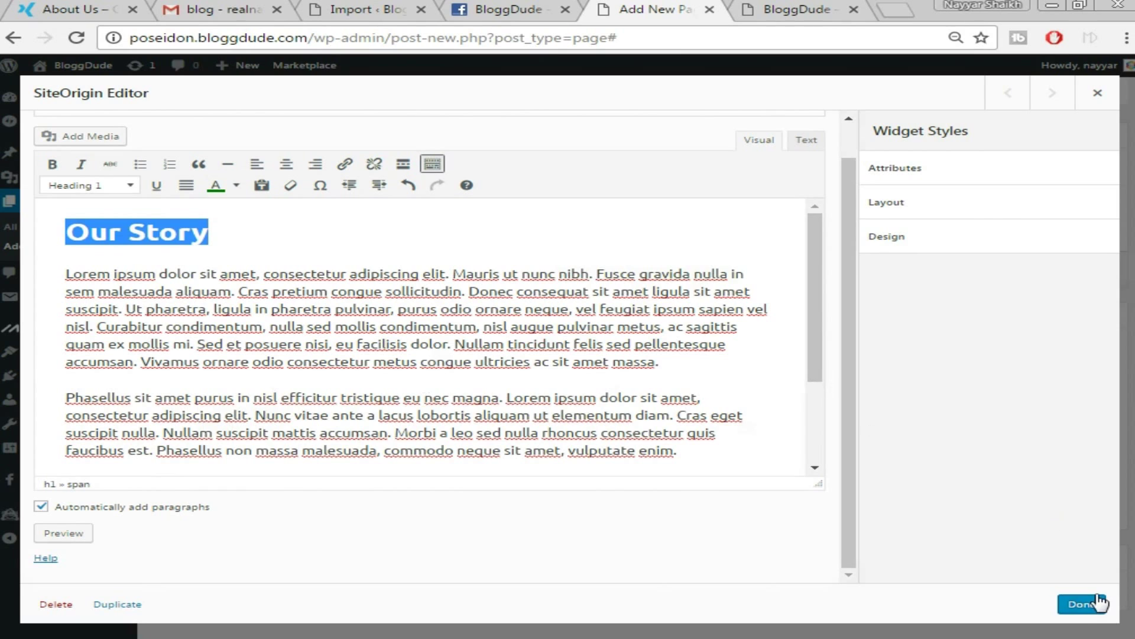
left_click(1083, 603)
left_click(673, 280)
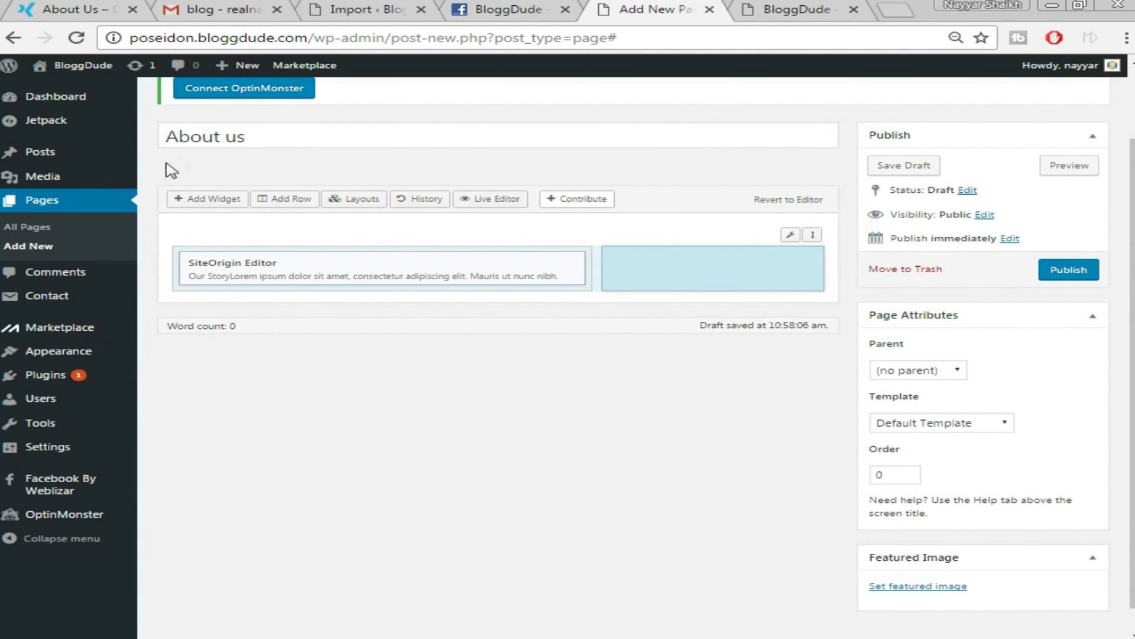
- Add a SiteOrigin Image widget to the right column of the row
left_click(214, 199)
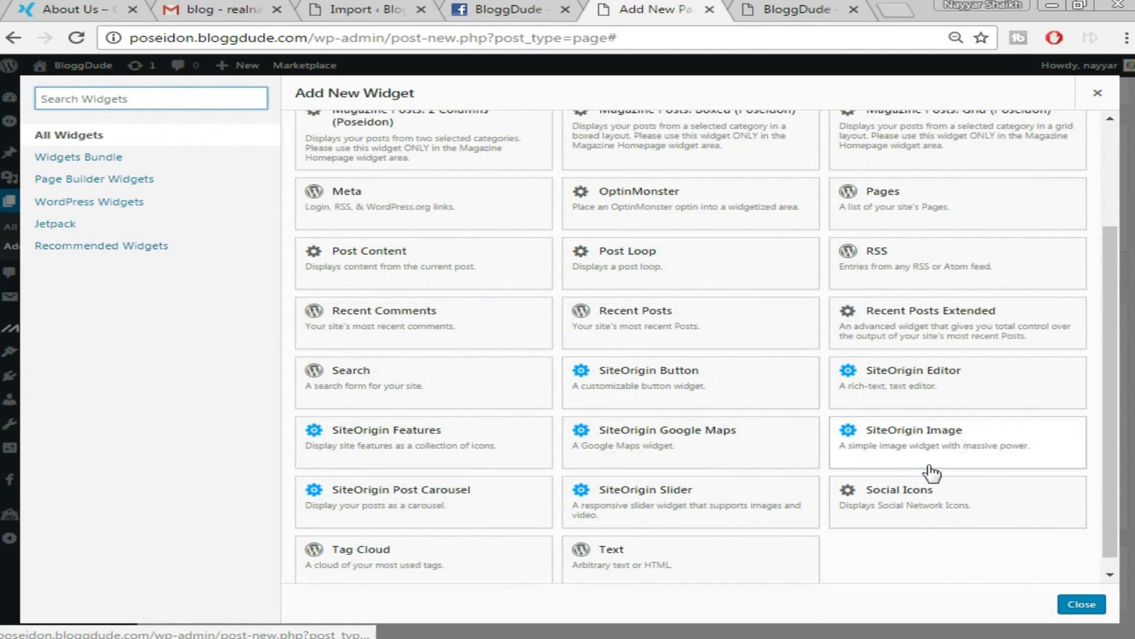
scroll(922, 424, "down", 1)
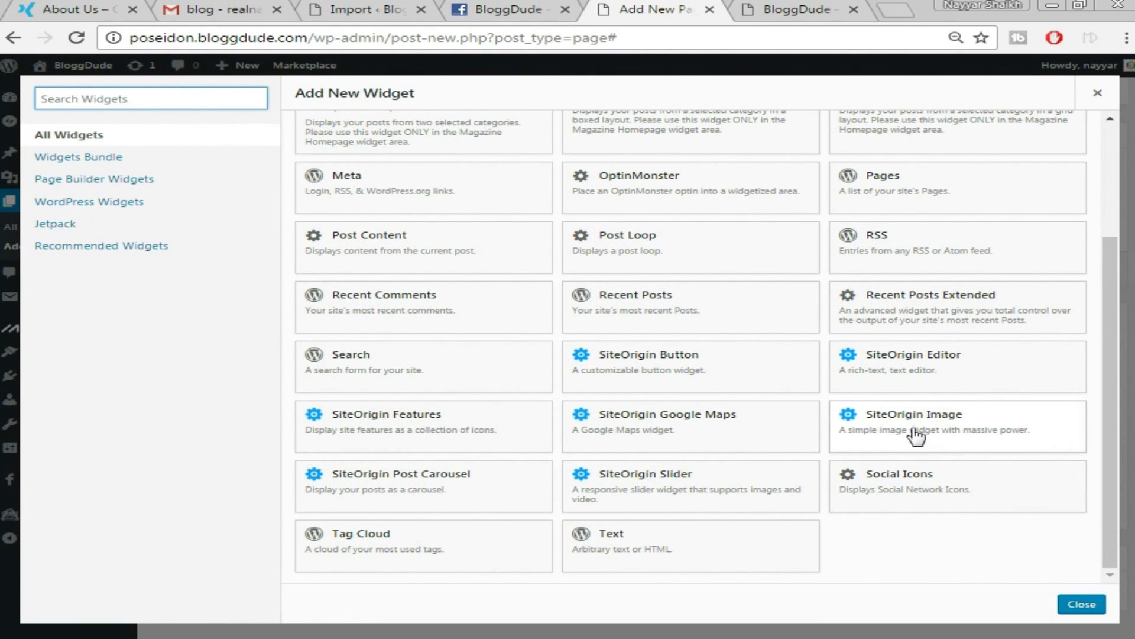
left_click(917, 434)
left_click(71, 9)
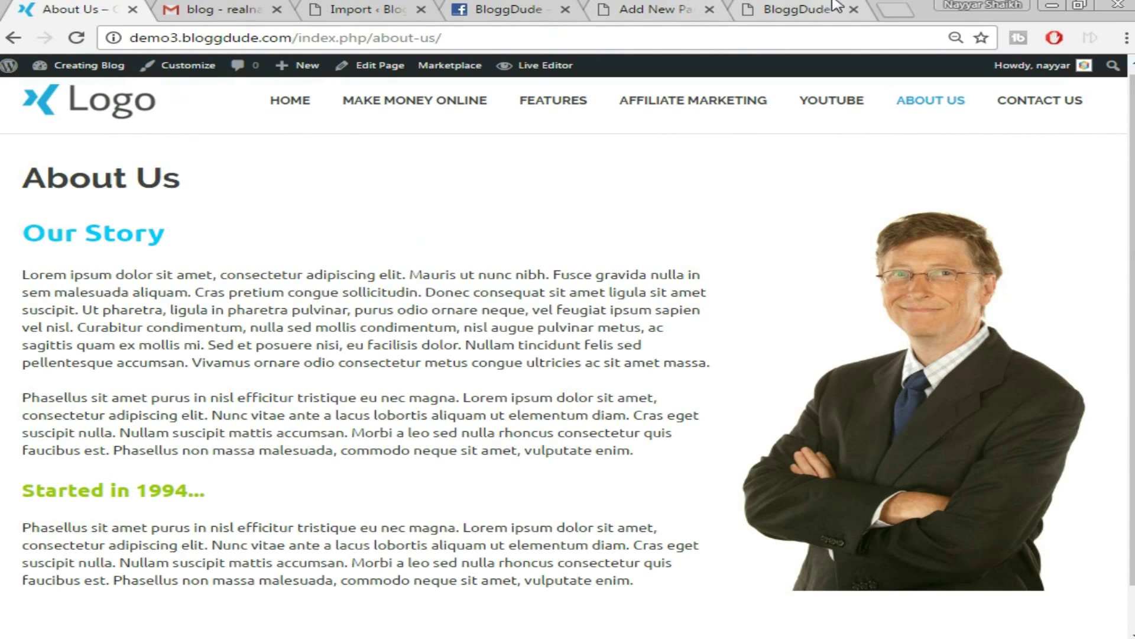
left_click(795, 9)
left_click(593, 8)
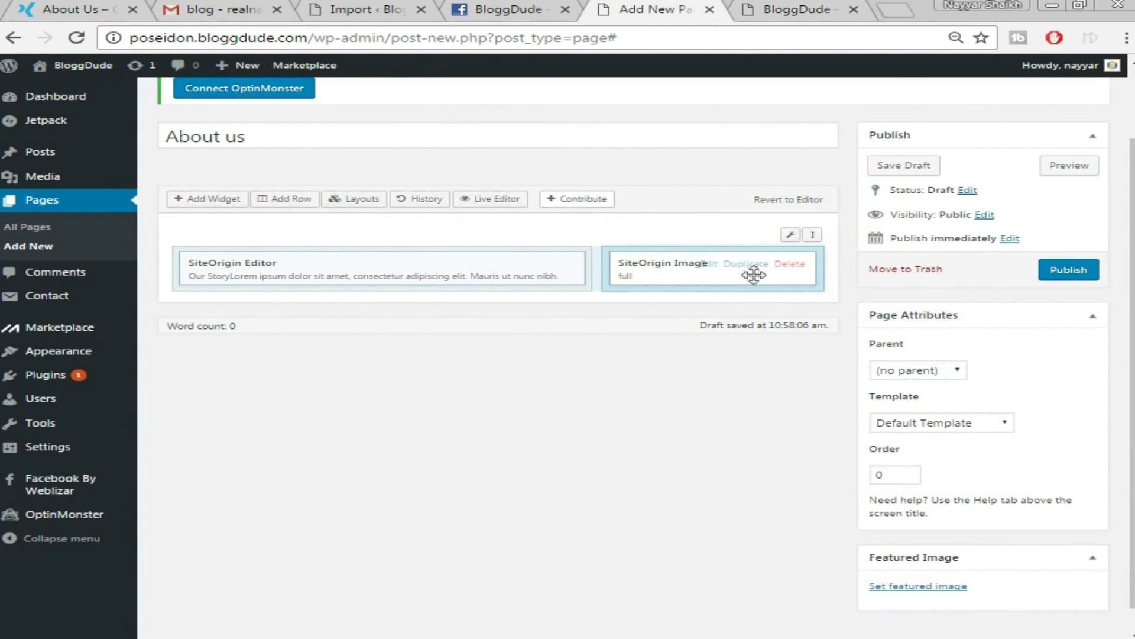
- Upload asa.png and set it as the image widget's picture, then save
left_click(708, 264)
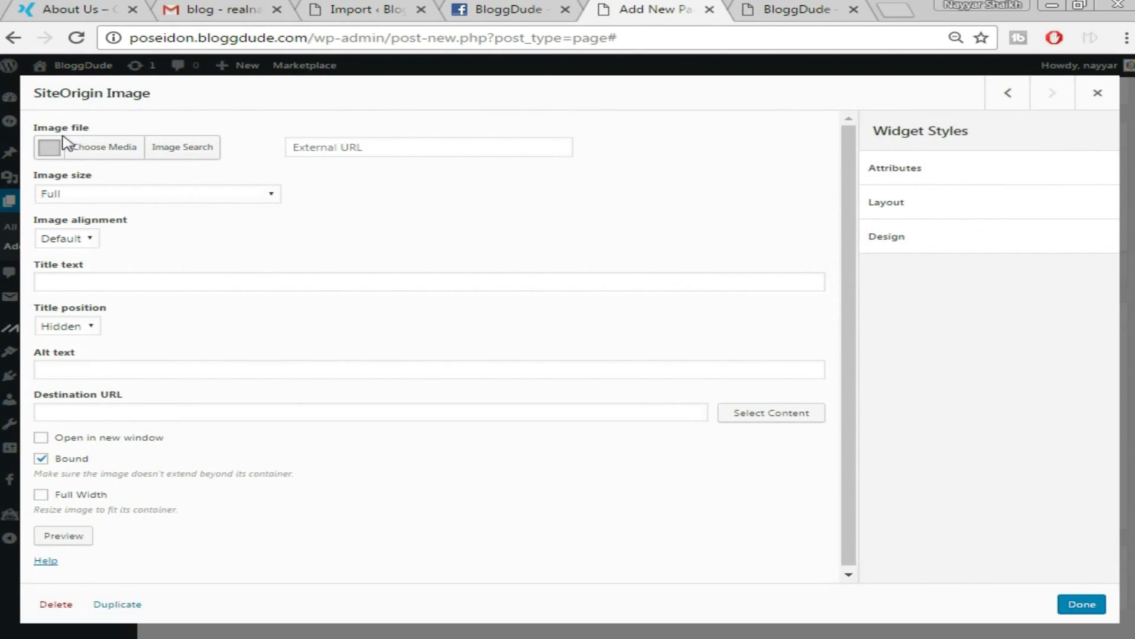
left_click(113, 153)
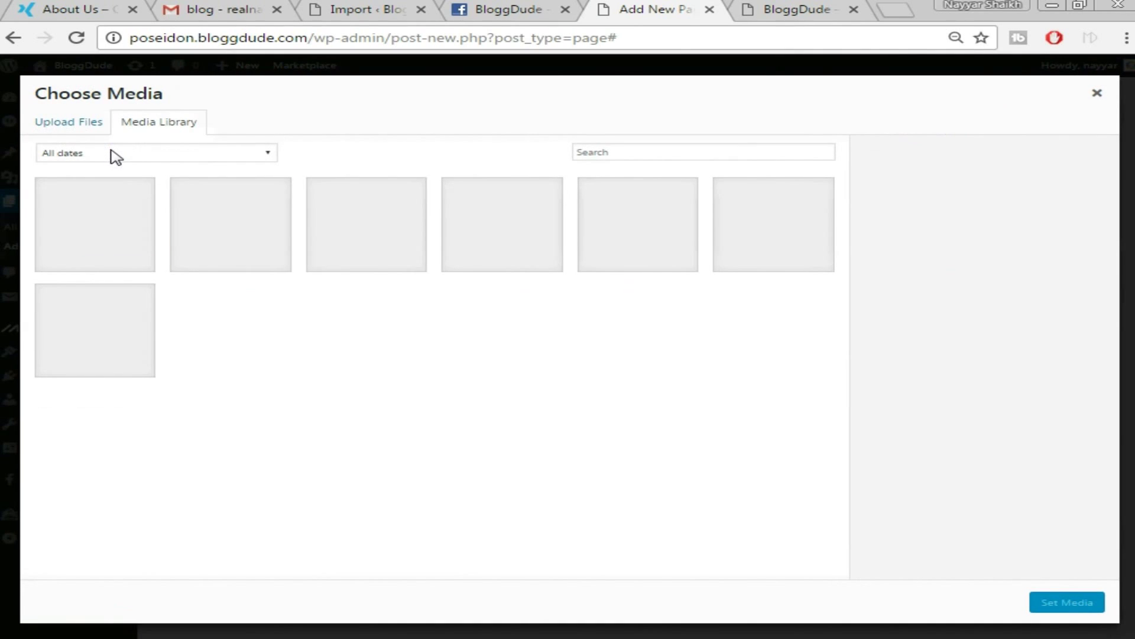
left_click(70, 126)
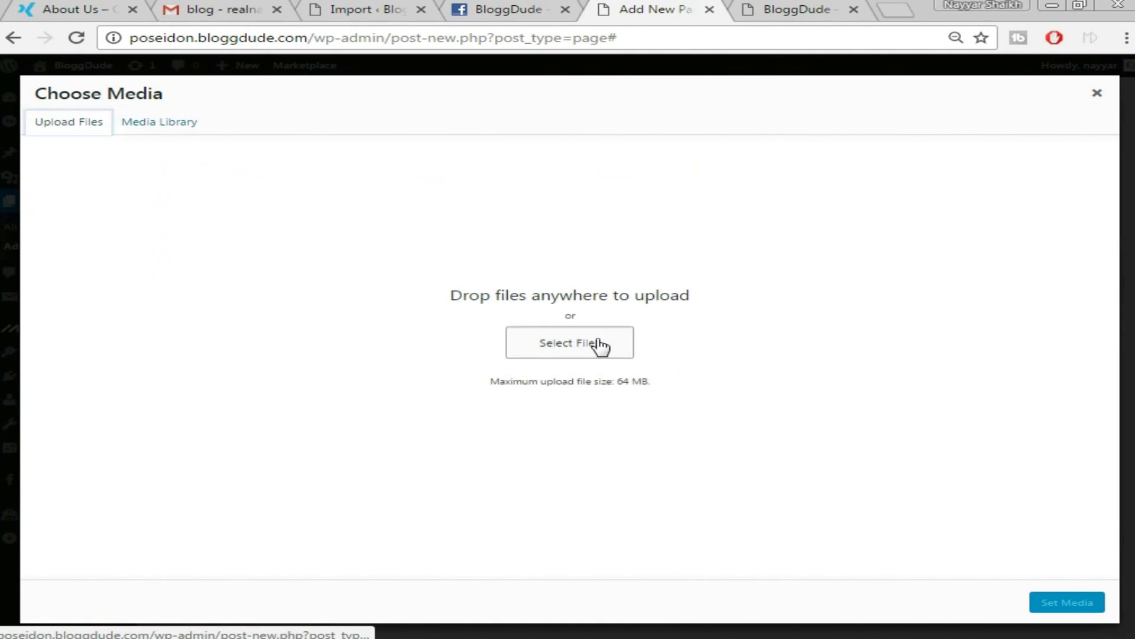
left_click(598, 345)
left_click(255, 134)
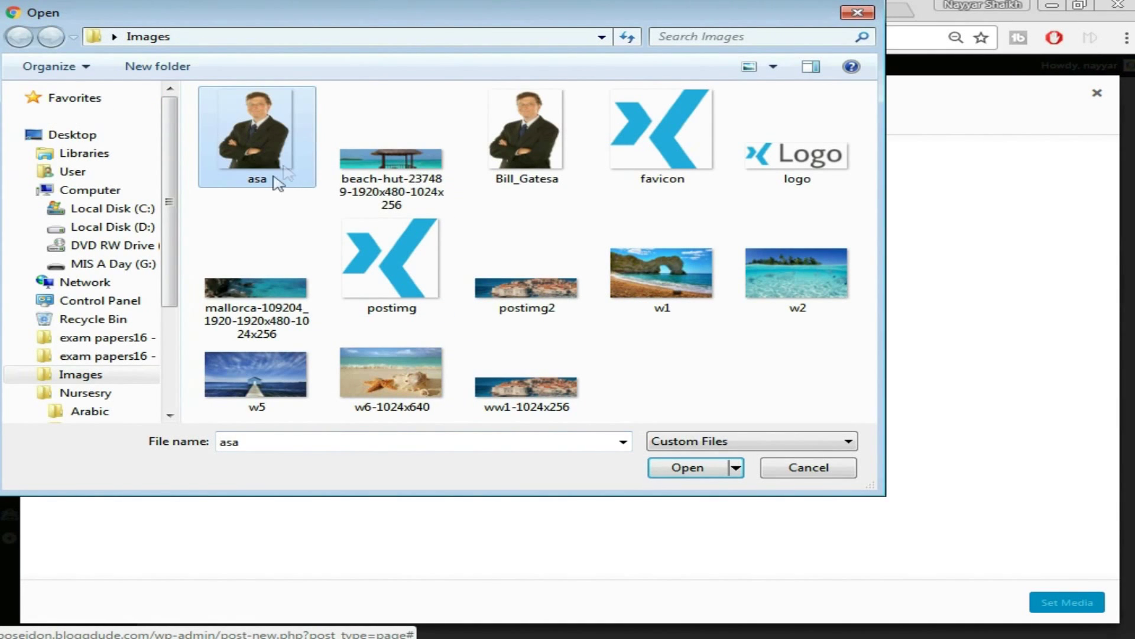
left_click(686, 467)
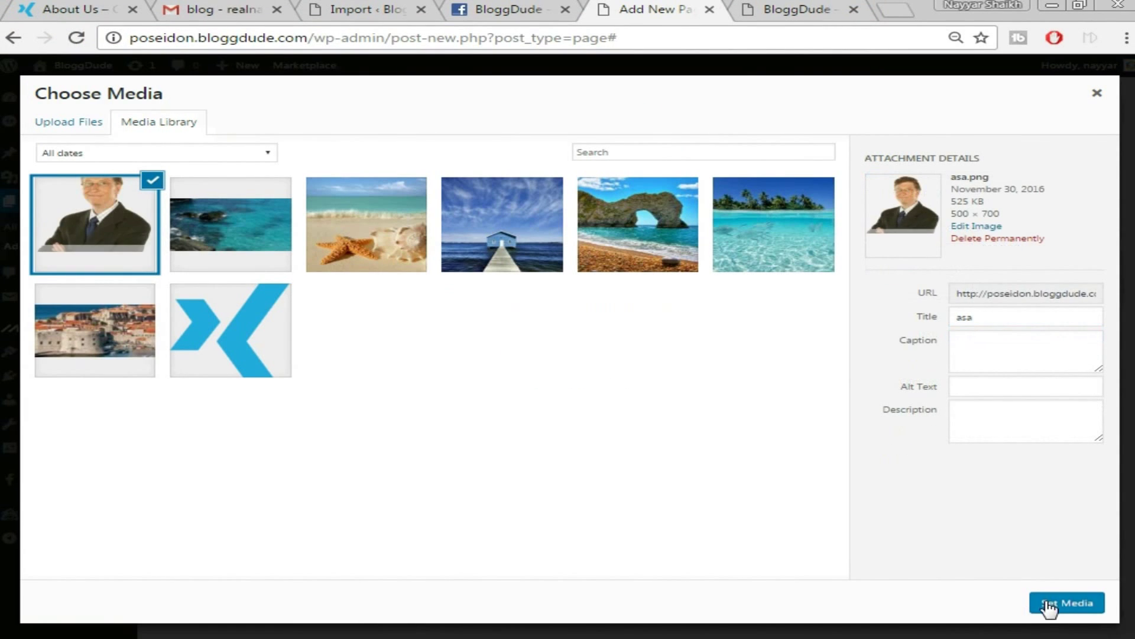
left_click(1044, 602)
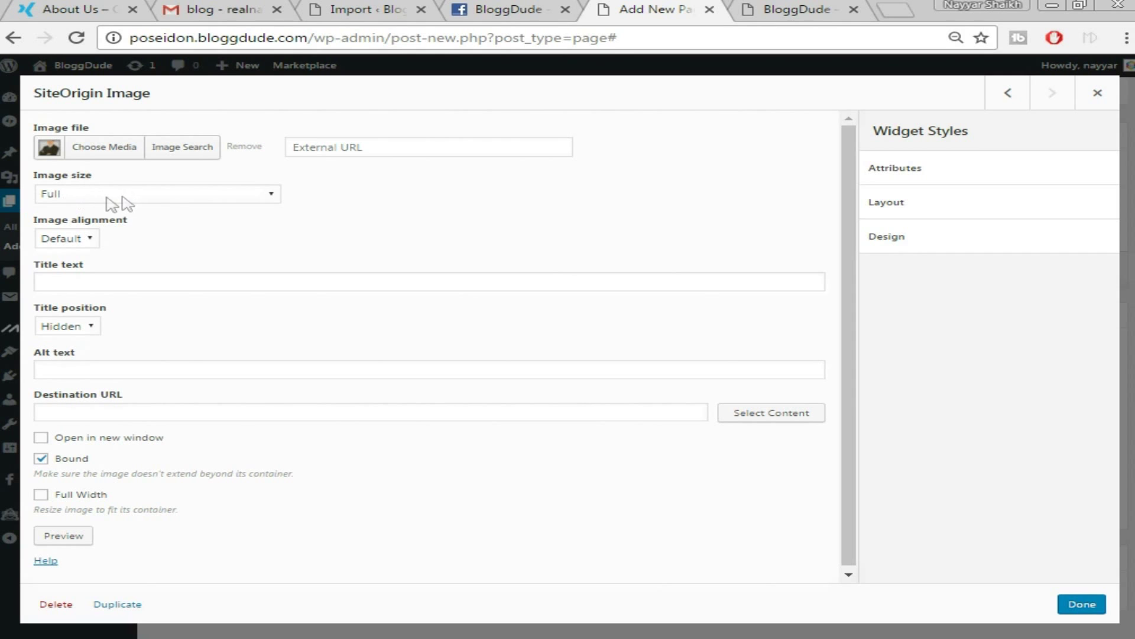
left_click(1087, 603)
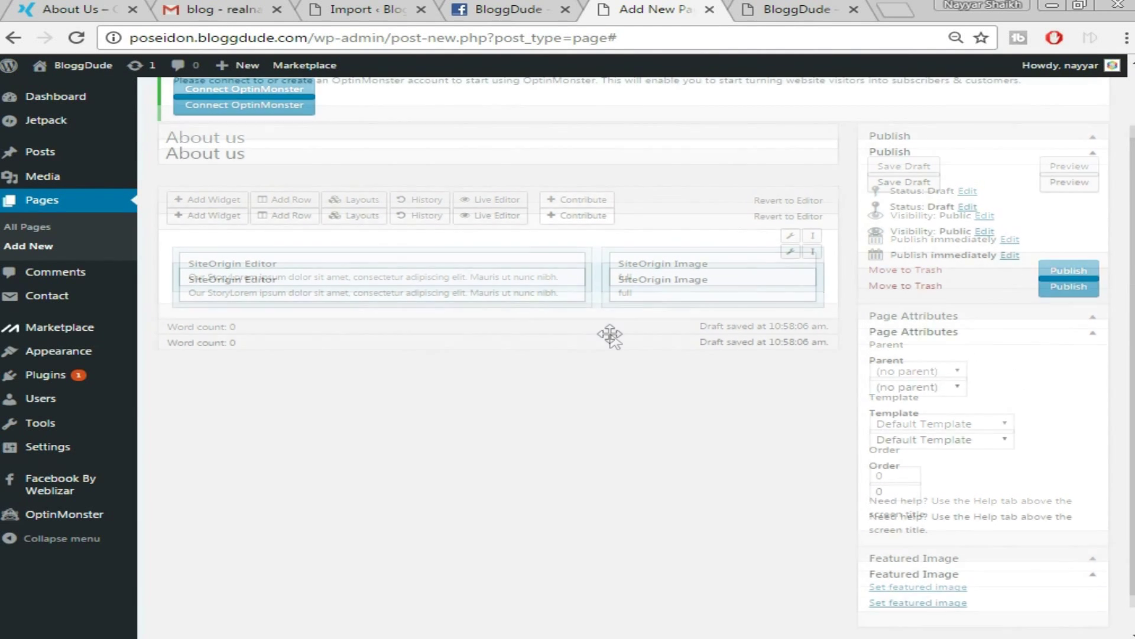
- Publish the About us page and view it live in a new tab
scroll(615, 337, "up", 2)
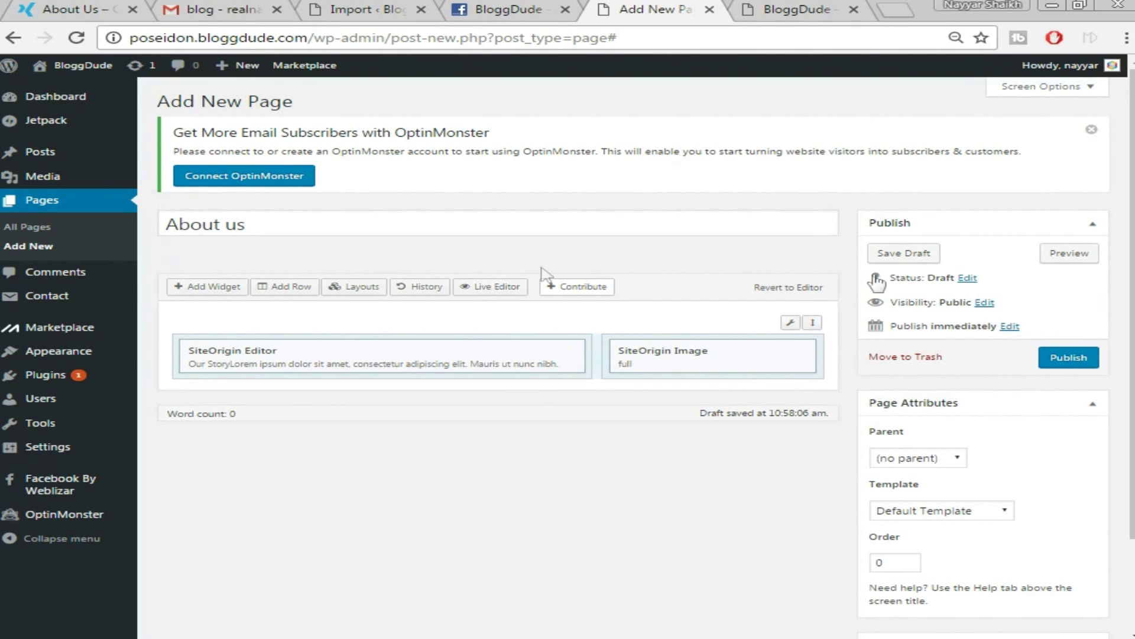
left_click(1073, 360)
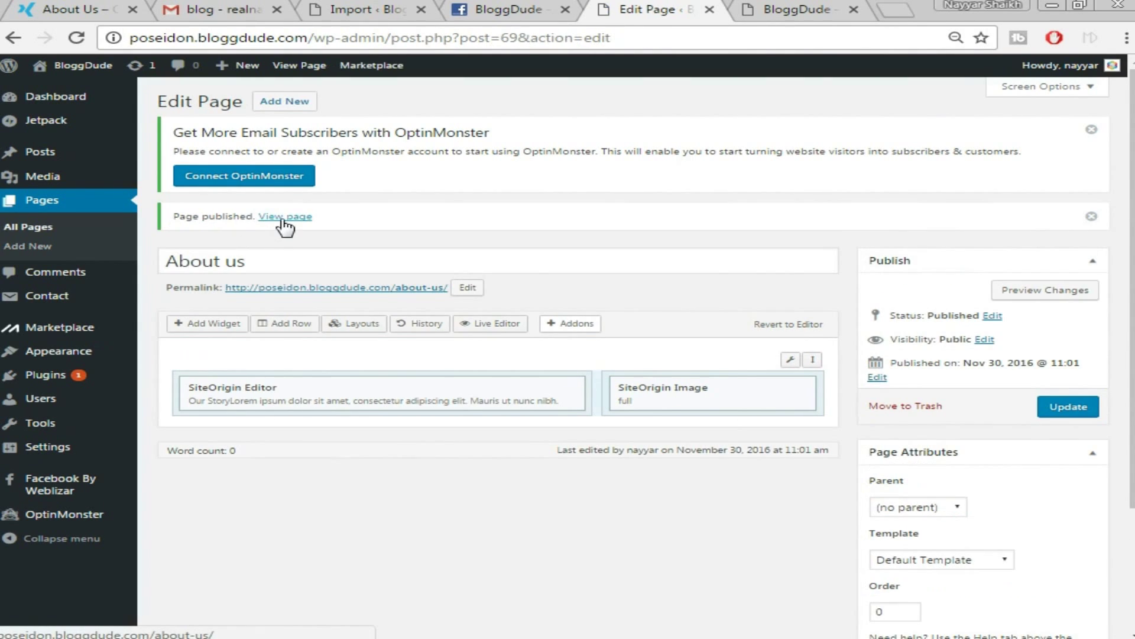
right_click(284, 218)
left_click(320, 230)
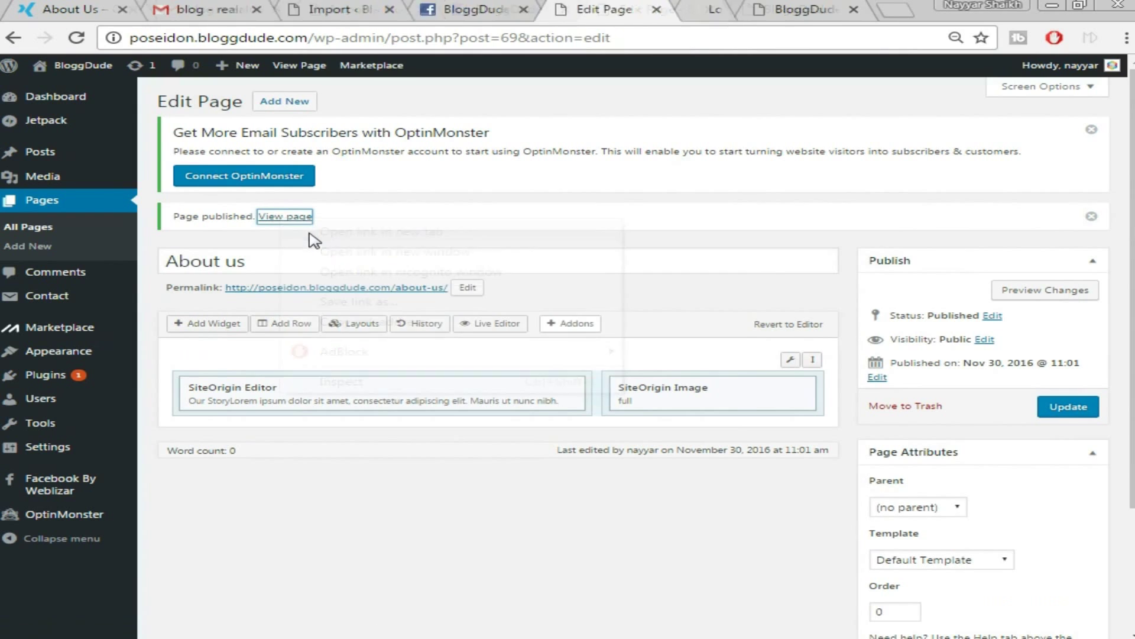
left_click(729, 9)
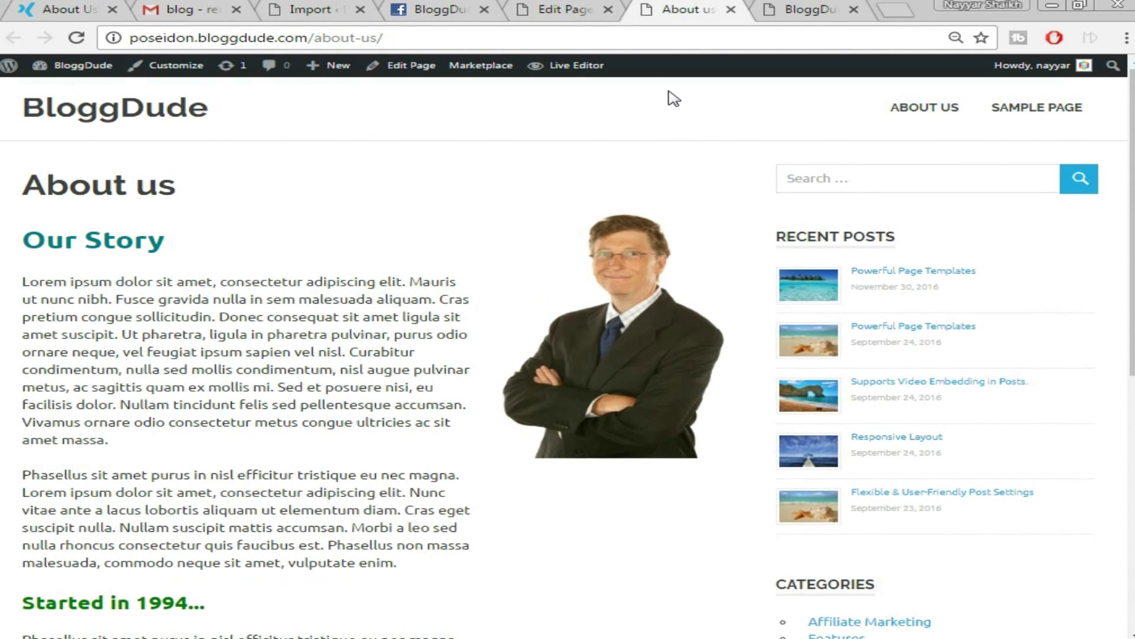
left_click(566, 8)
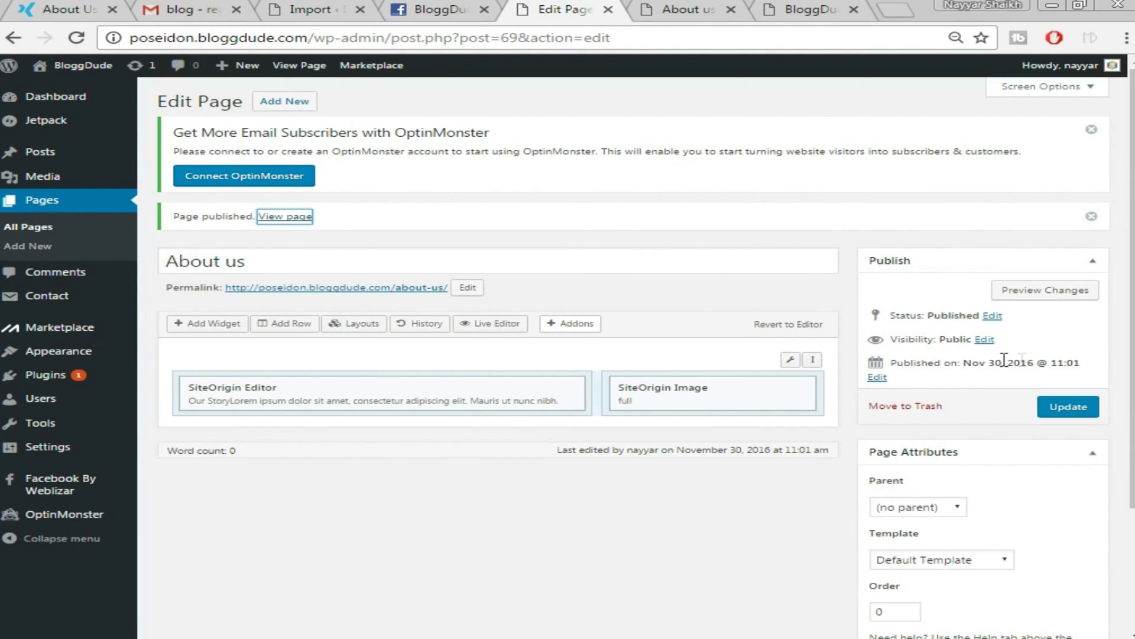
scroll(1012, 360, "down", 3)
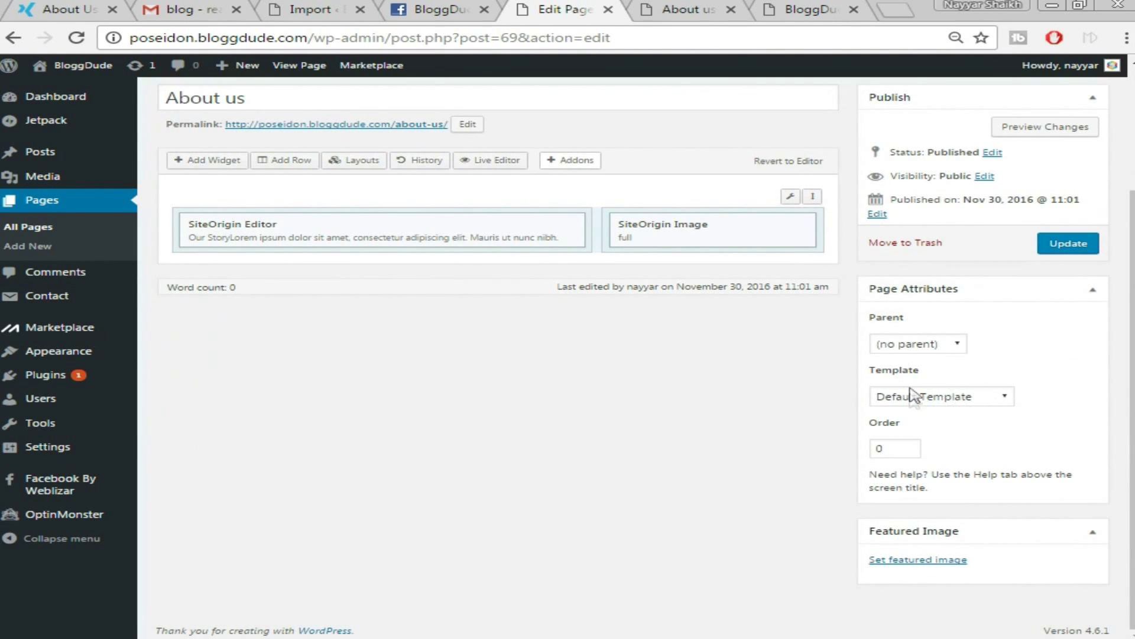
- Apply the Full-width Page template, update the page, and reload the live About us page
left_click(952, 400)
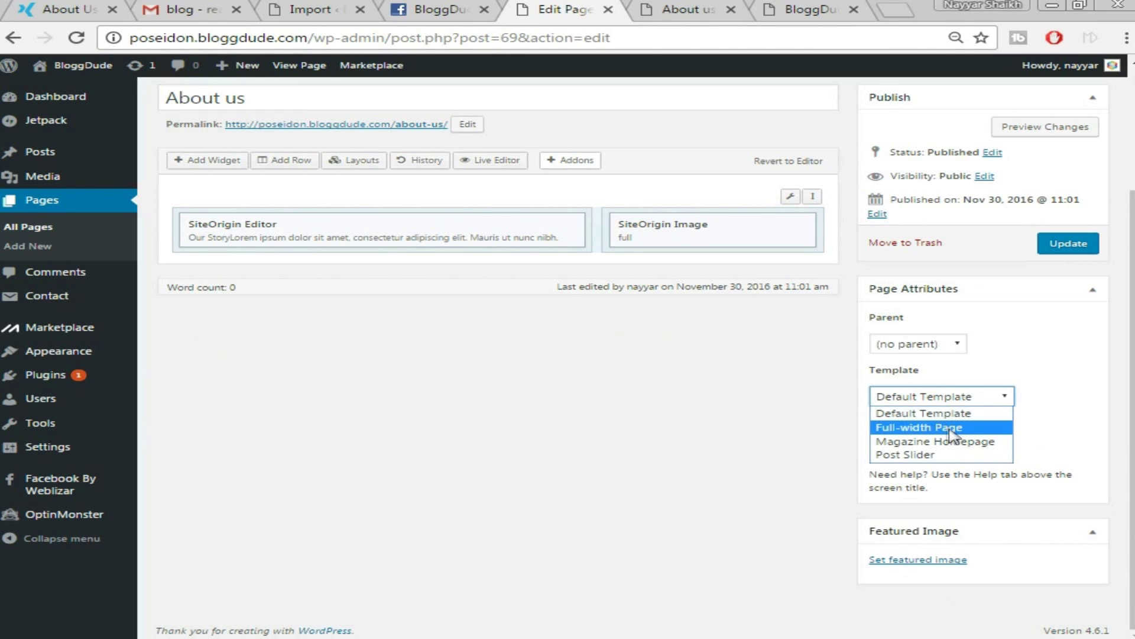
left_click(945, 429)
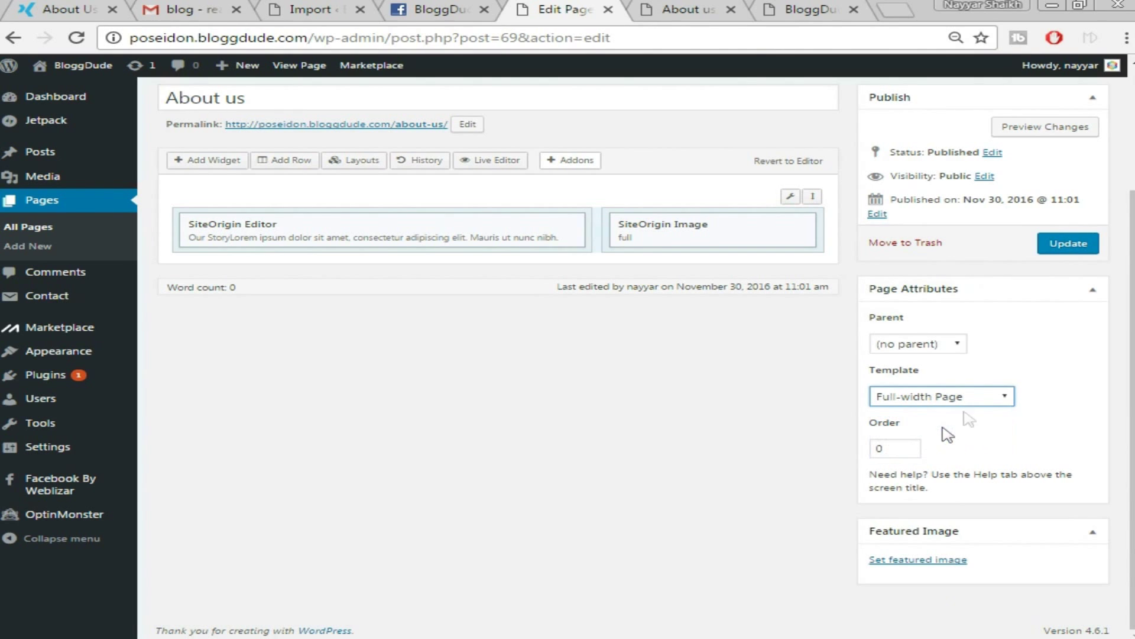
left_click(1069, 243)
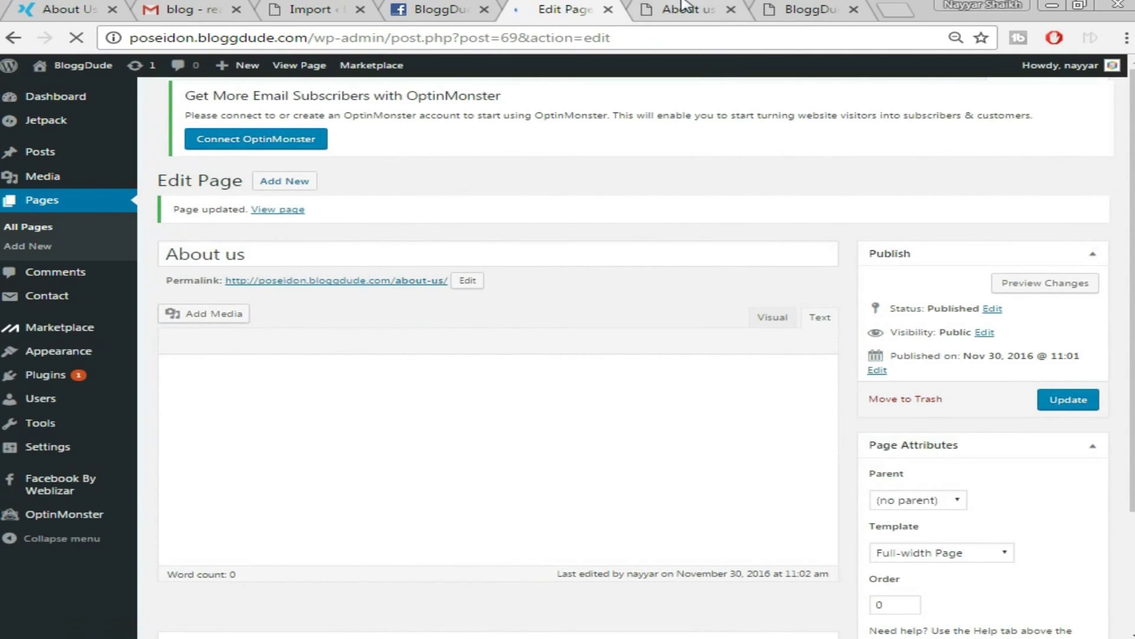
left_click(686, 10)
left_click(688, 35)
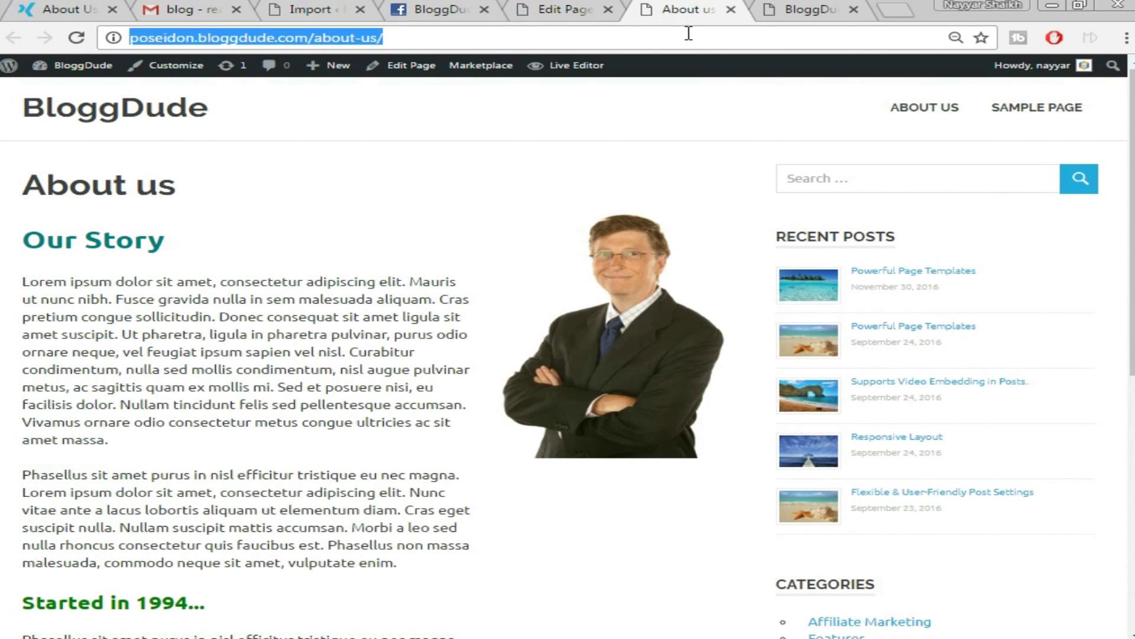
key("Return")
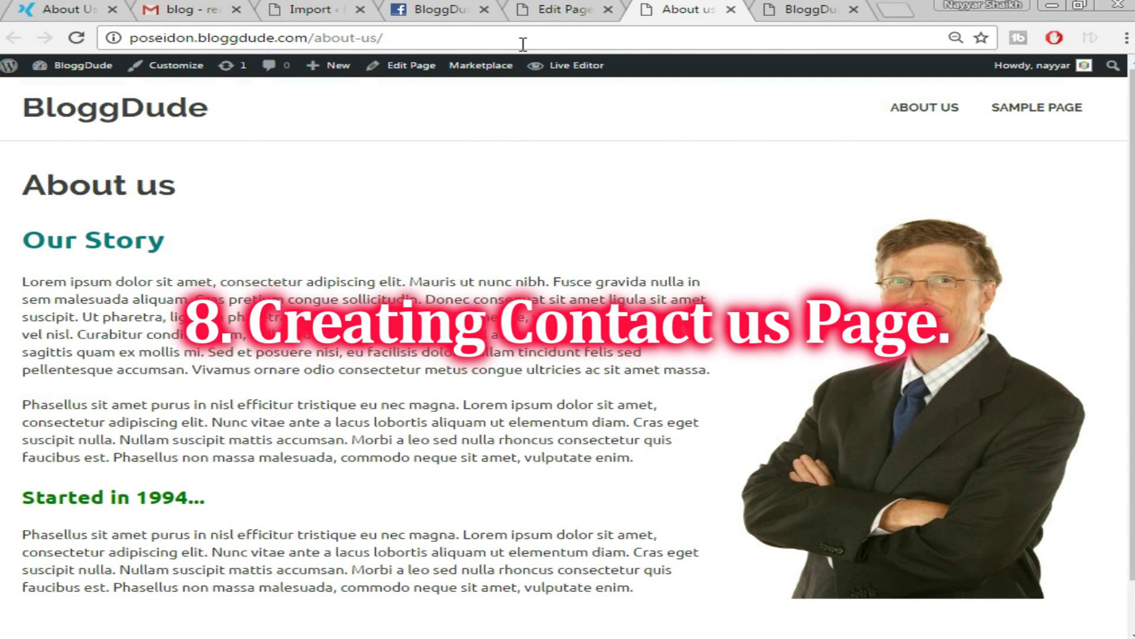
- Open Contact > Contact Forms and copy the Contact form 1 shortcode
left_click(573, 6)
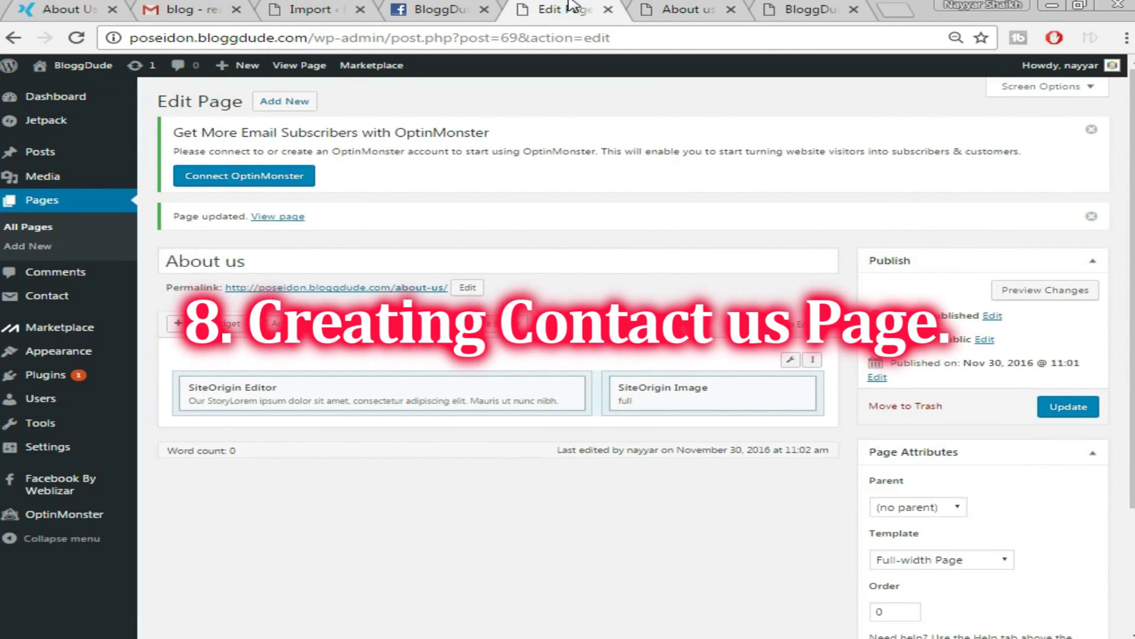
mouse_move(55, 298)
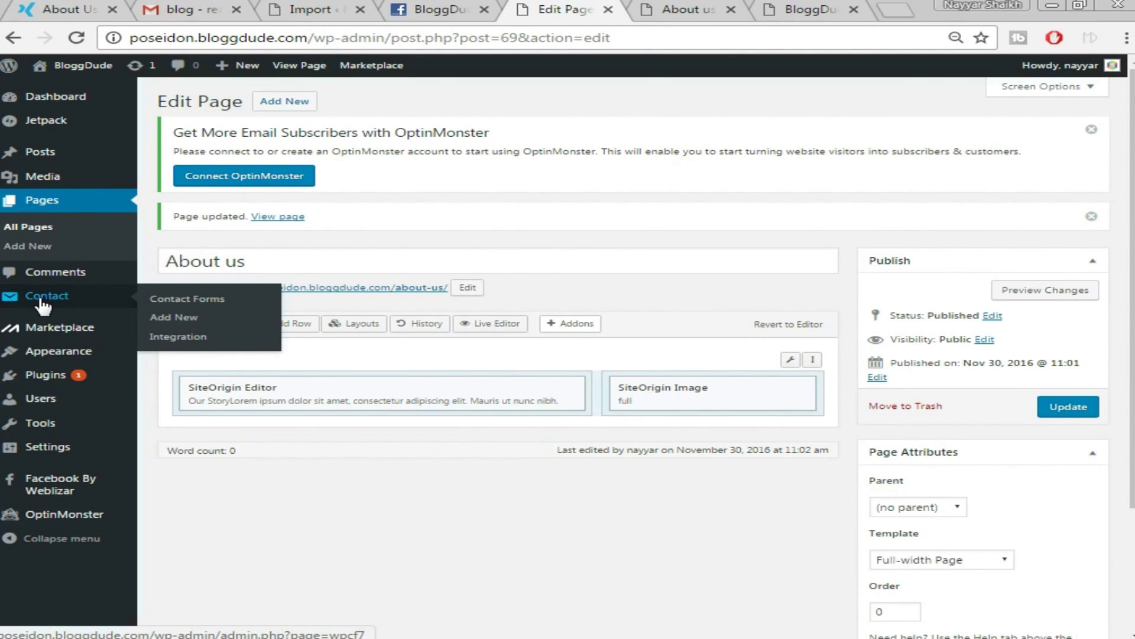
left_click(34, 294)
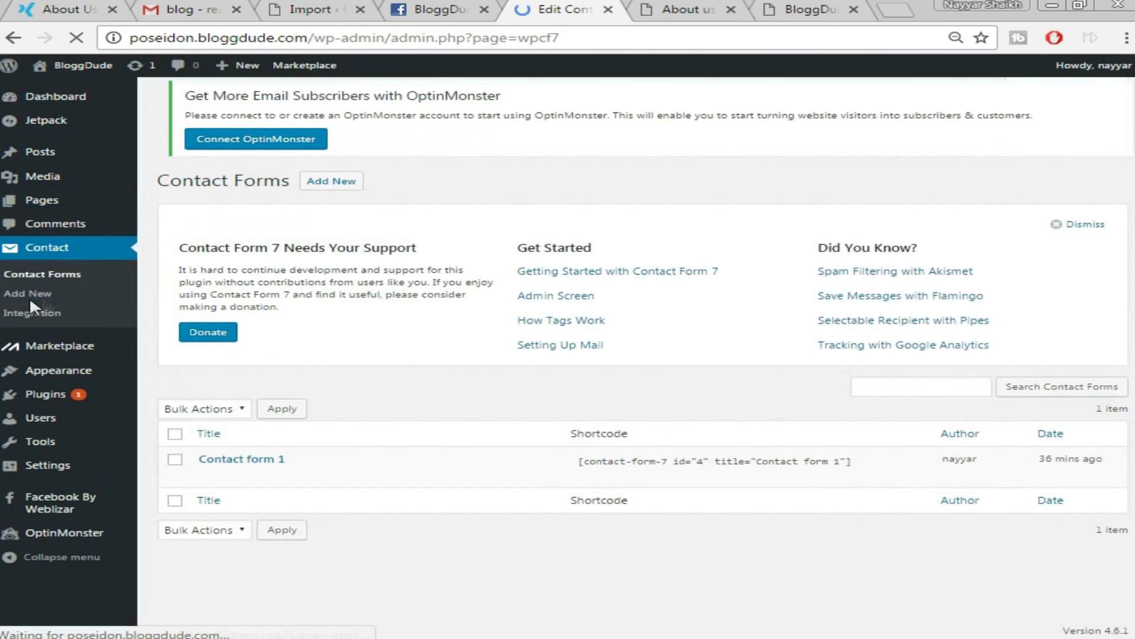
mouse_move(246, 475)
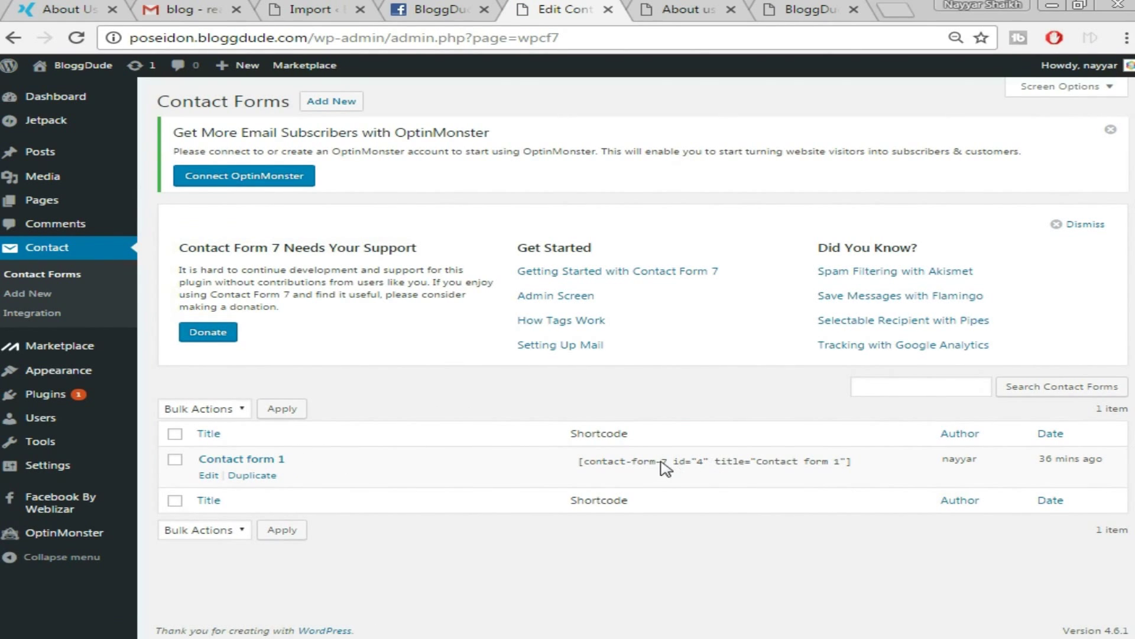
left_click(626, 463)
key("ctrl+c")
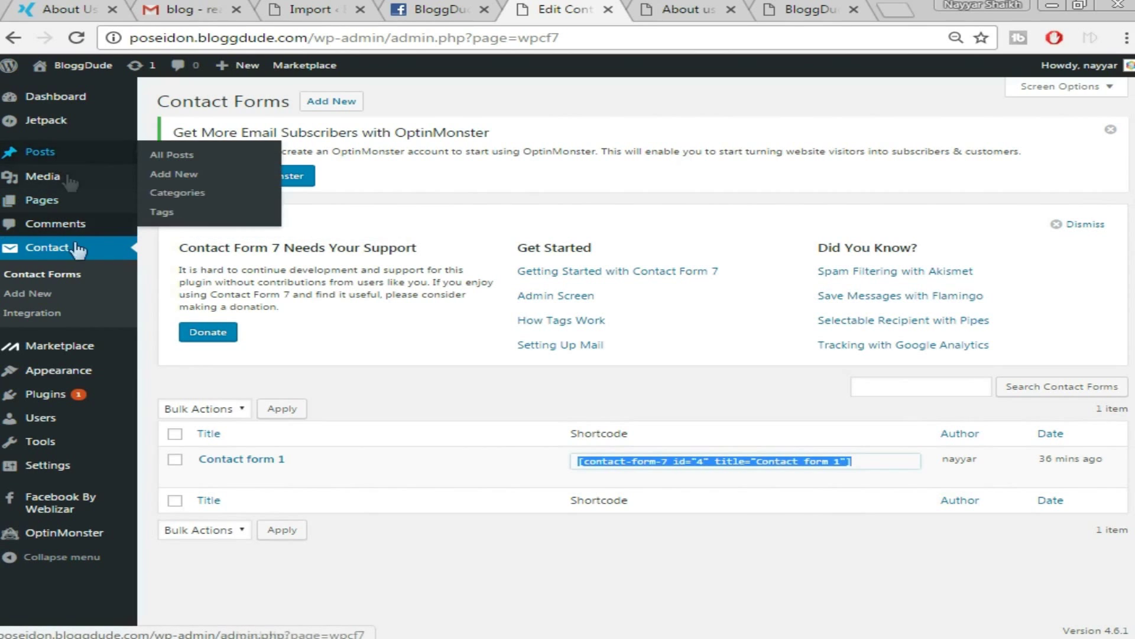
mouse_move(51, 204)
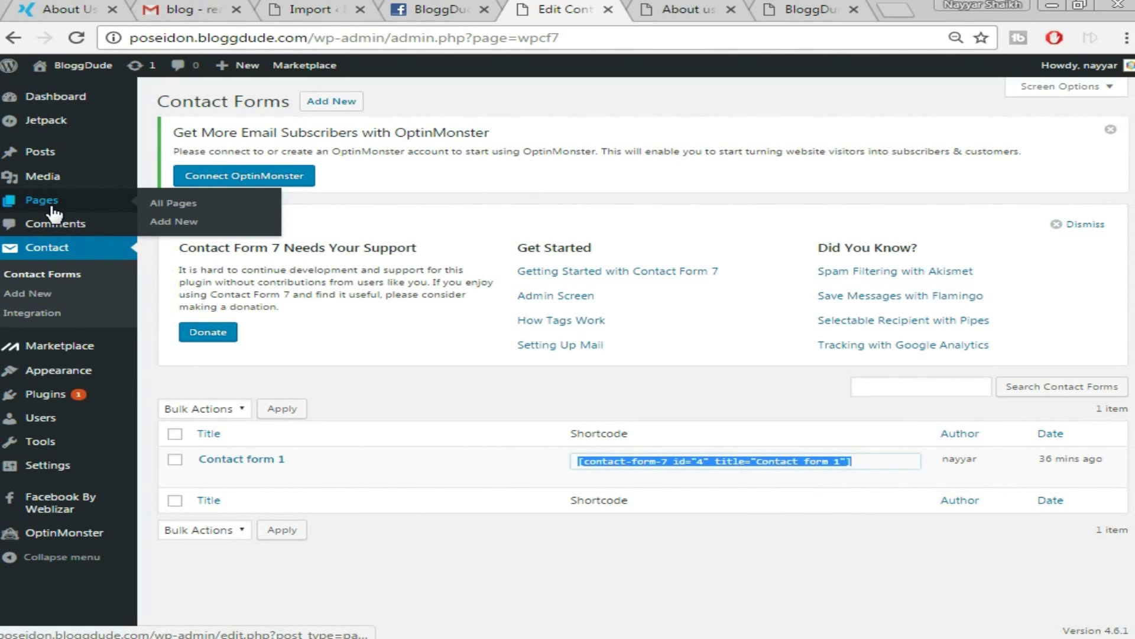
- Create a 'Contact us' page in Page Builder with a two-column row
left_click(185, 221)
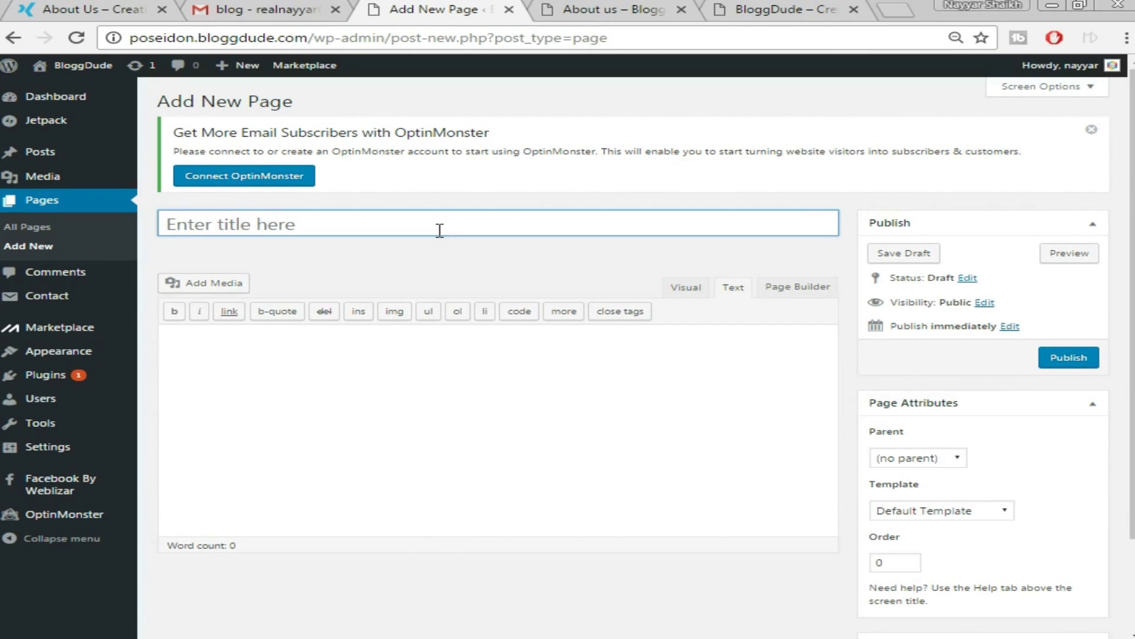
left_click(440, 230)
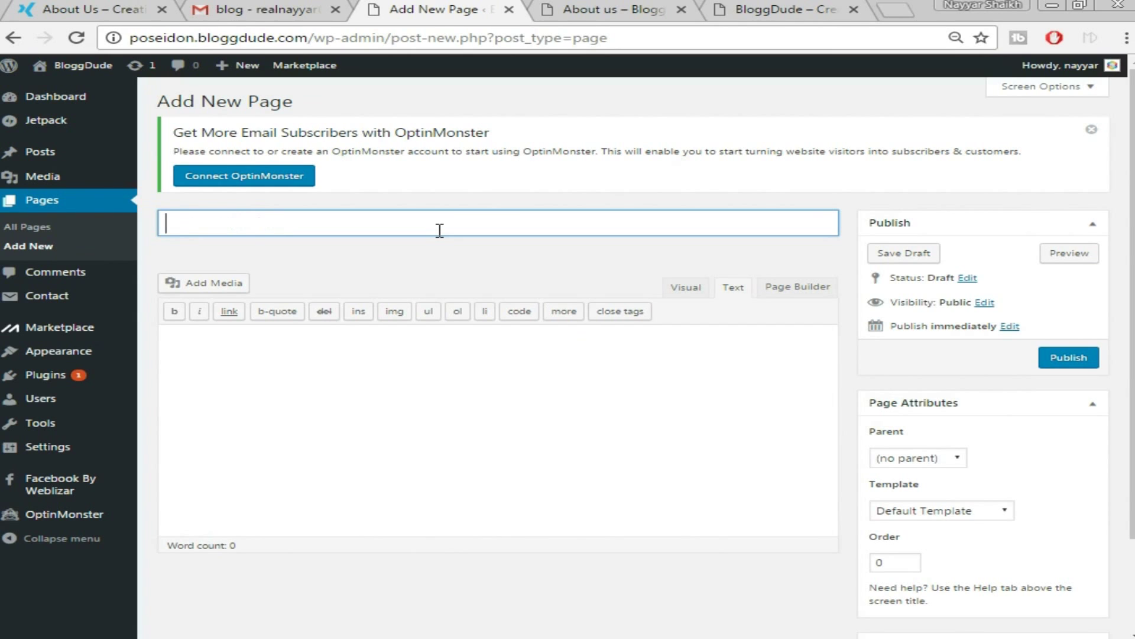
type("Contact us")
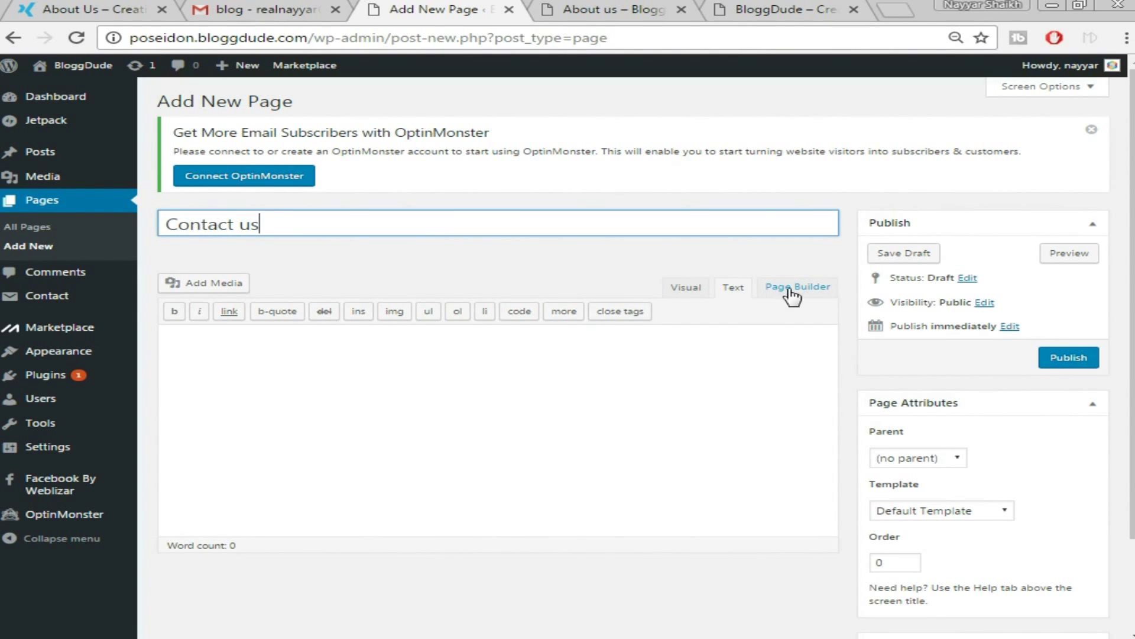
left_click(780, 293)
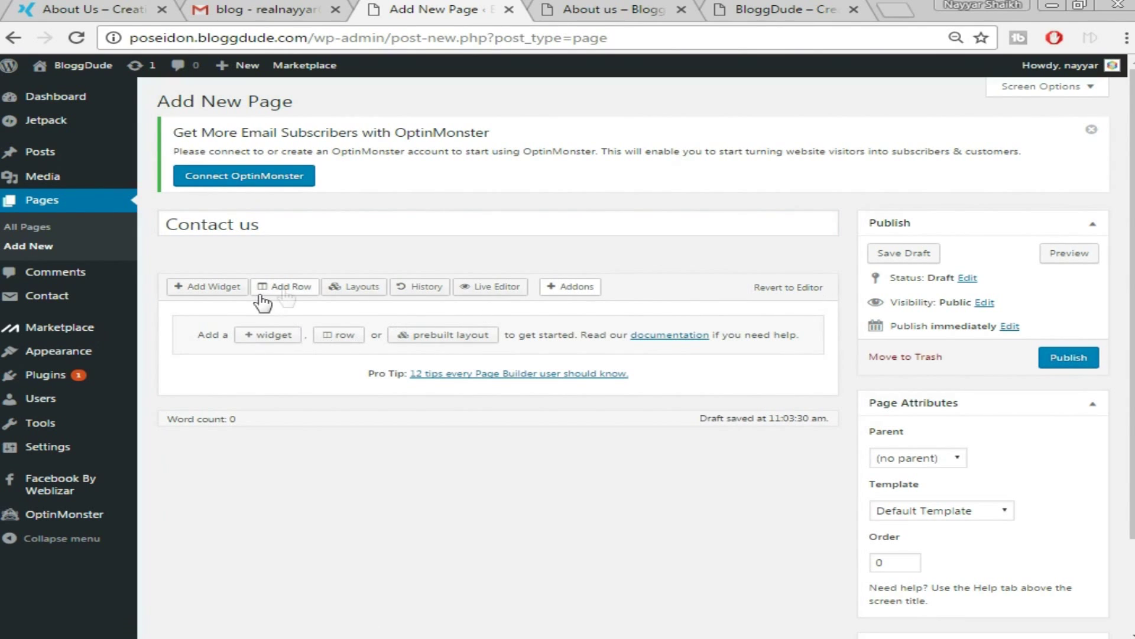
left_click(292, 289)
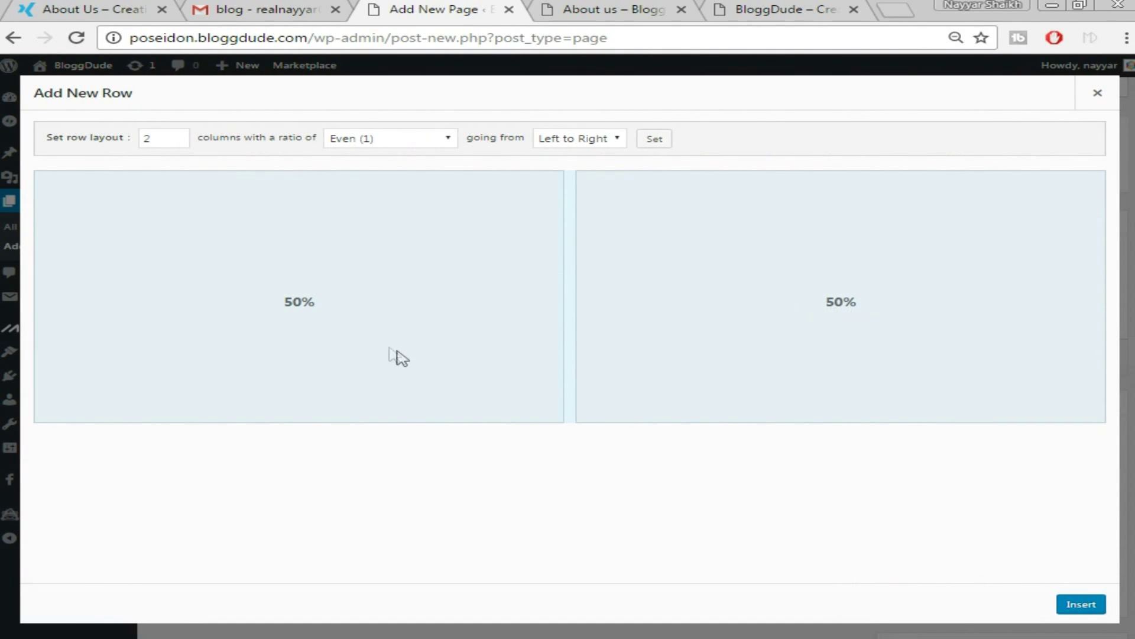
left_click(1088, 605)
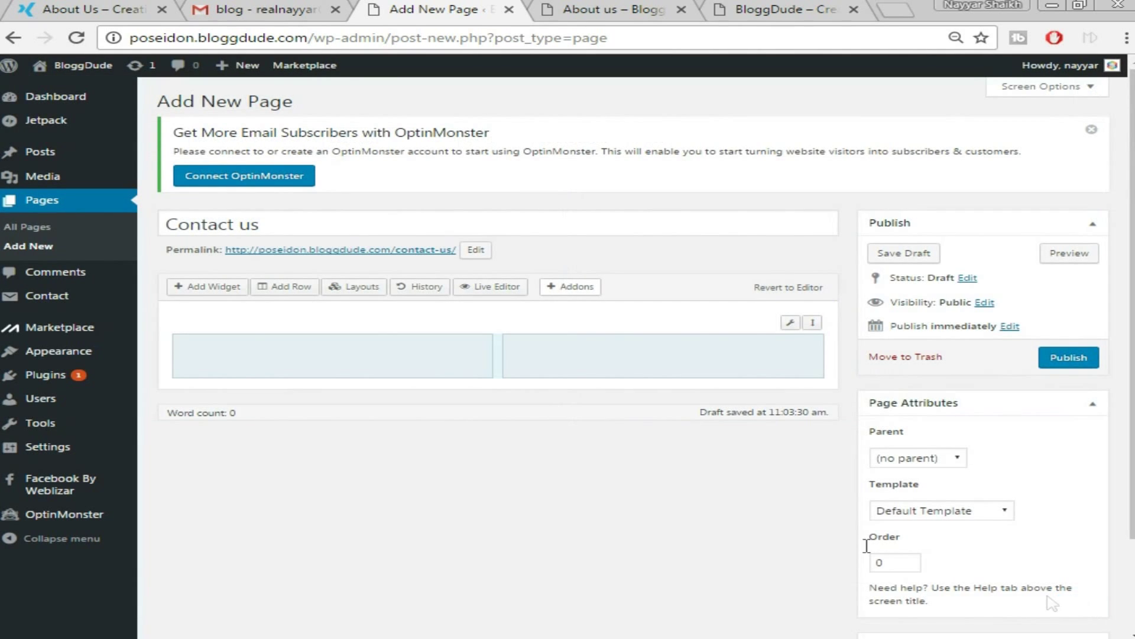
- Add a SiteOrigin Editor widget to the left column and paste the contact form shortcode
left_click(413, 362)
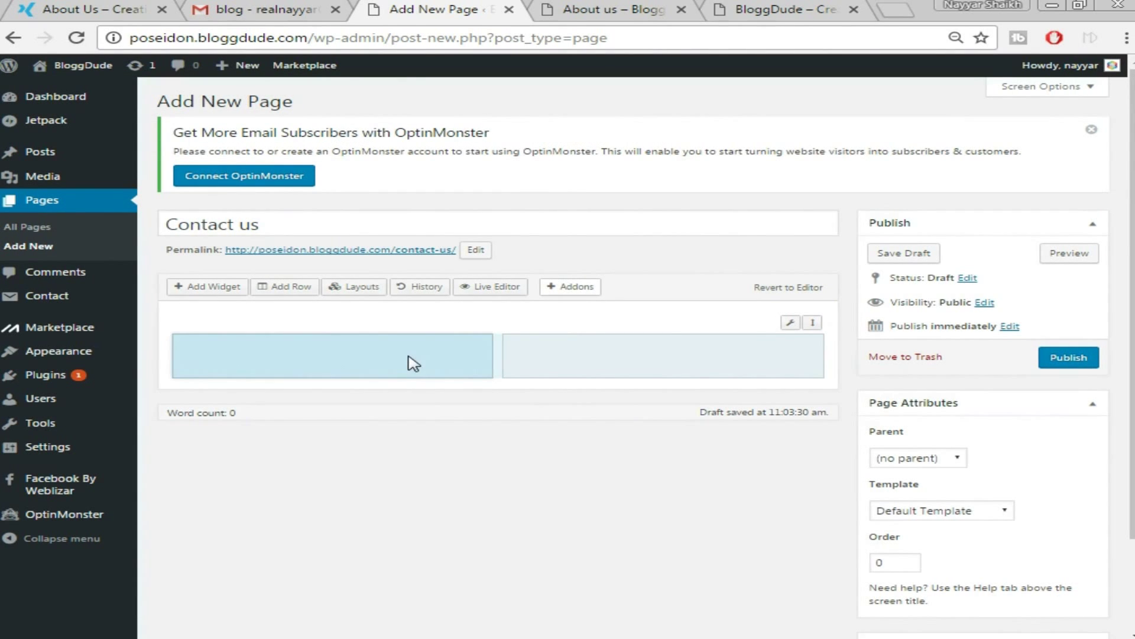
left_click(214, 289)
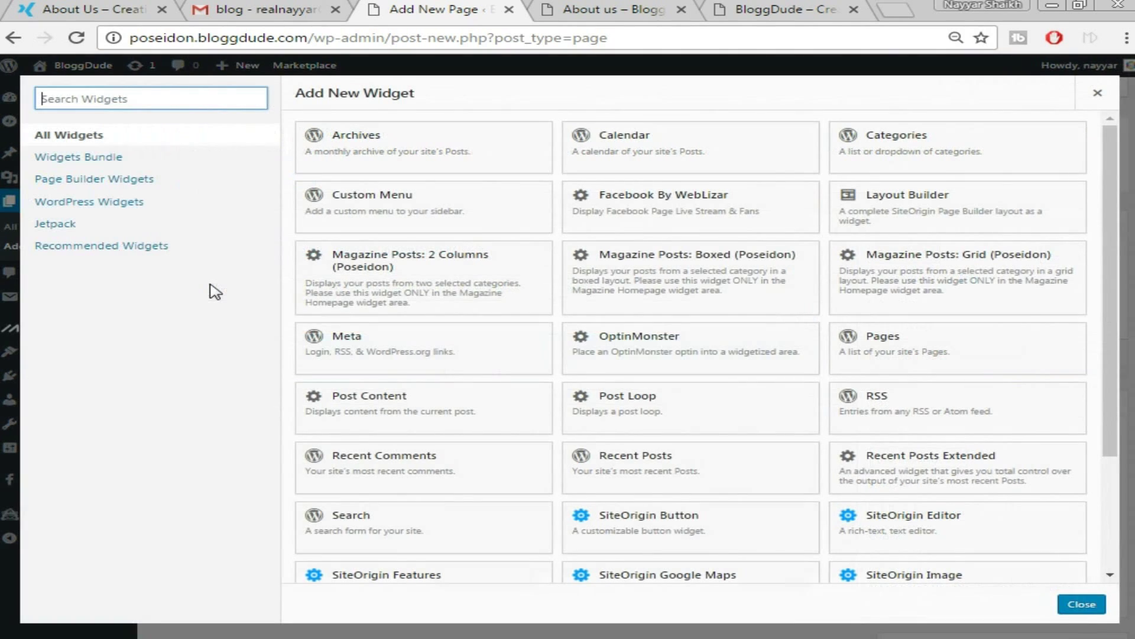
scroll(665, 458, "down", 3)
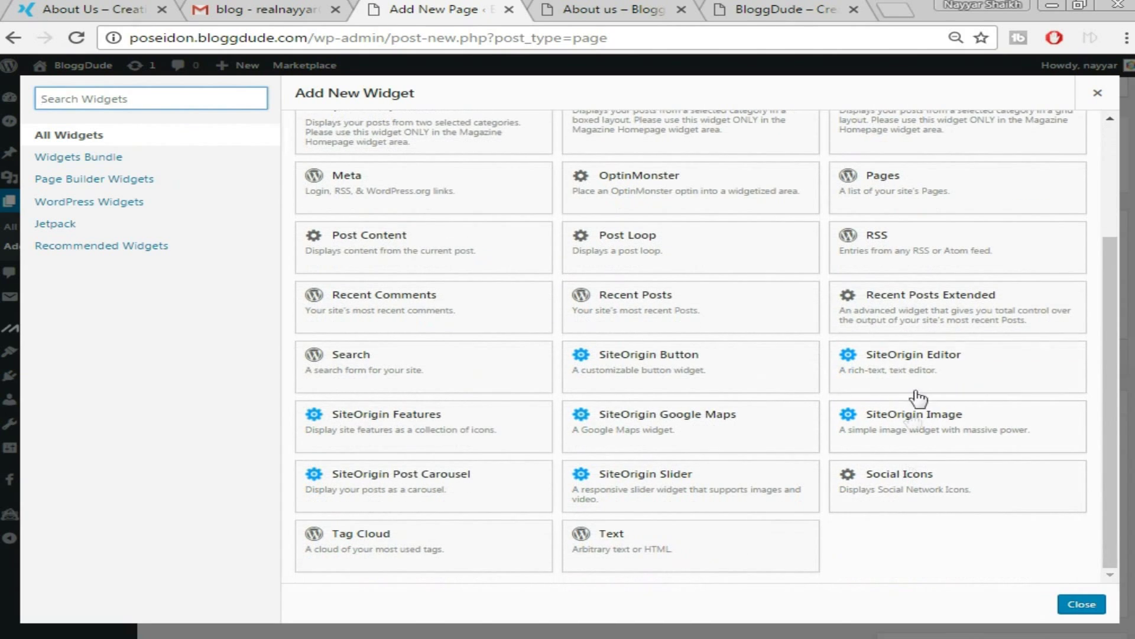
left_click(929, 359)
mouse_move(231, 359)
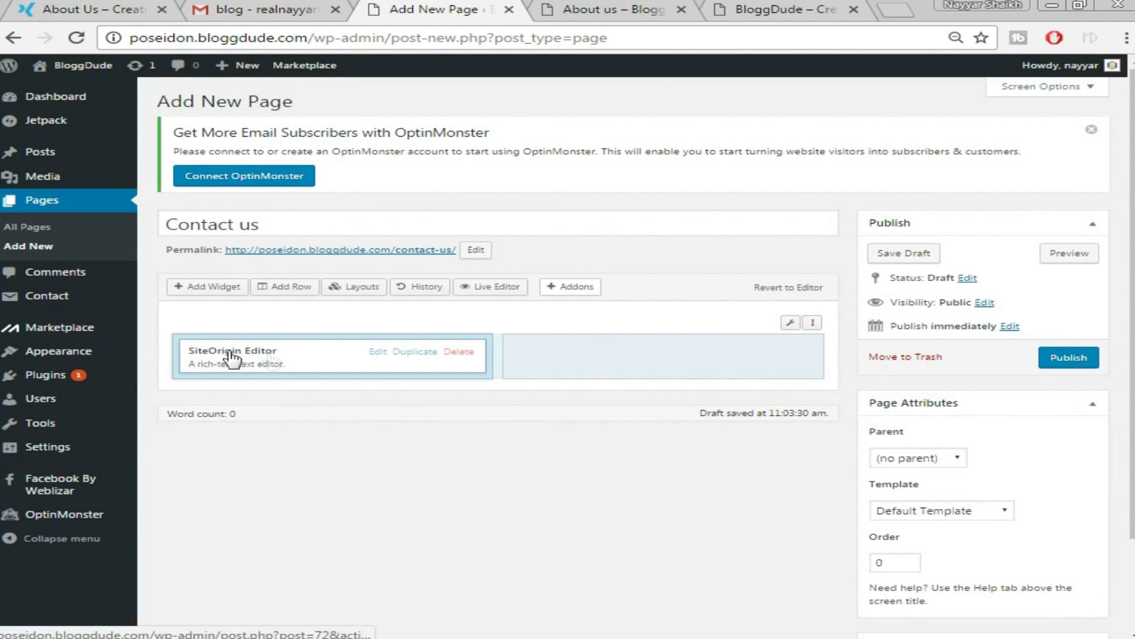
left_click(377, 353)
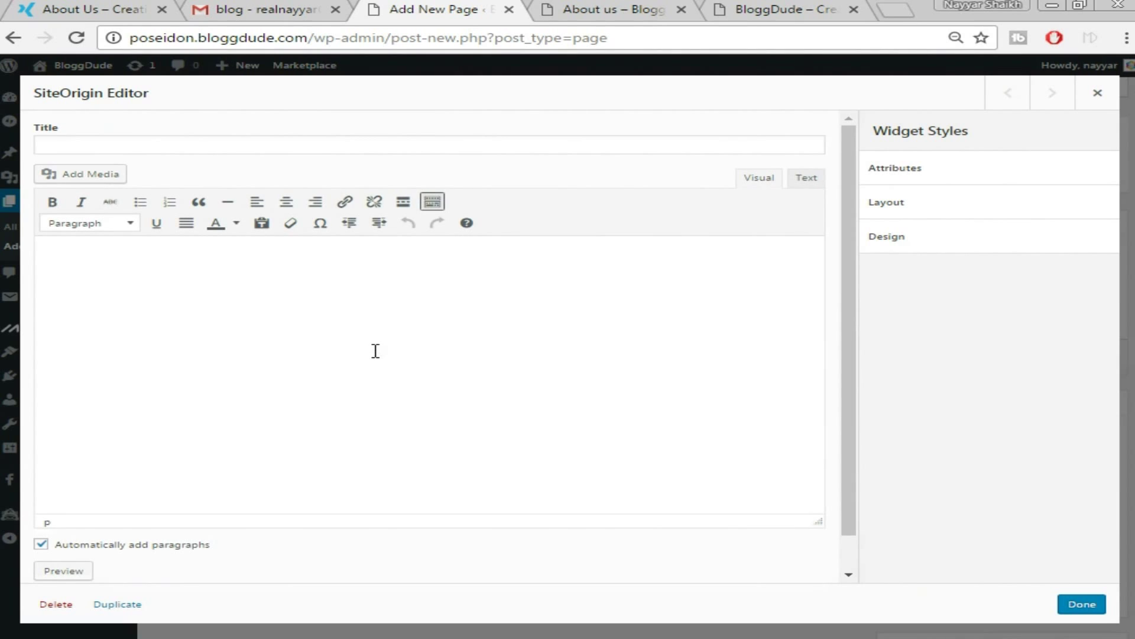
key("ctrl+v")
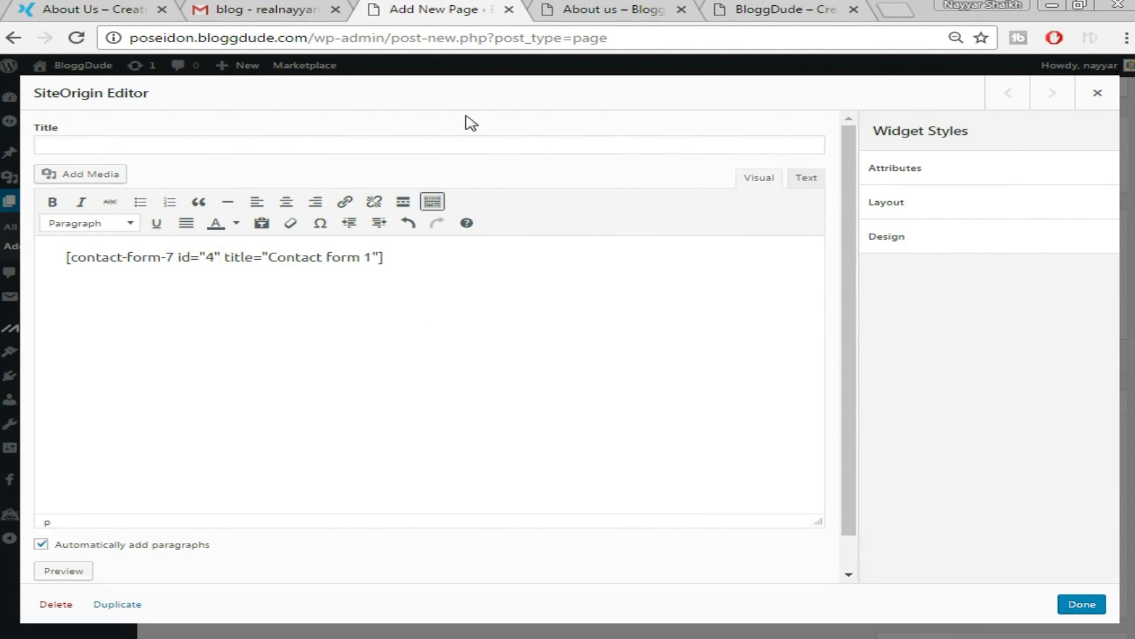
- Check the demo site's Contact Us page, then save the shortcode widget
left_click(54, 9)
left_click(1061, 115)
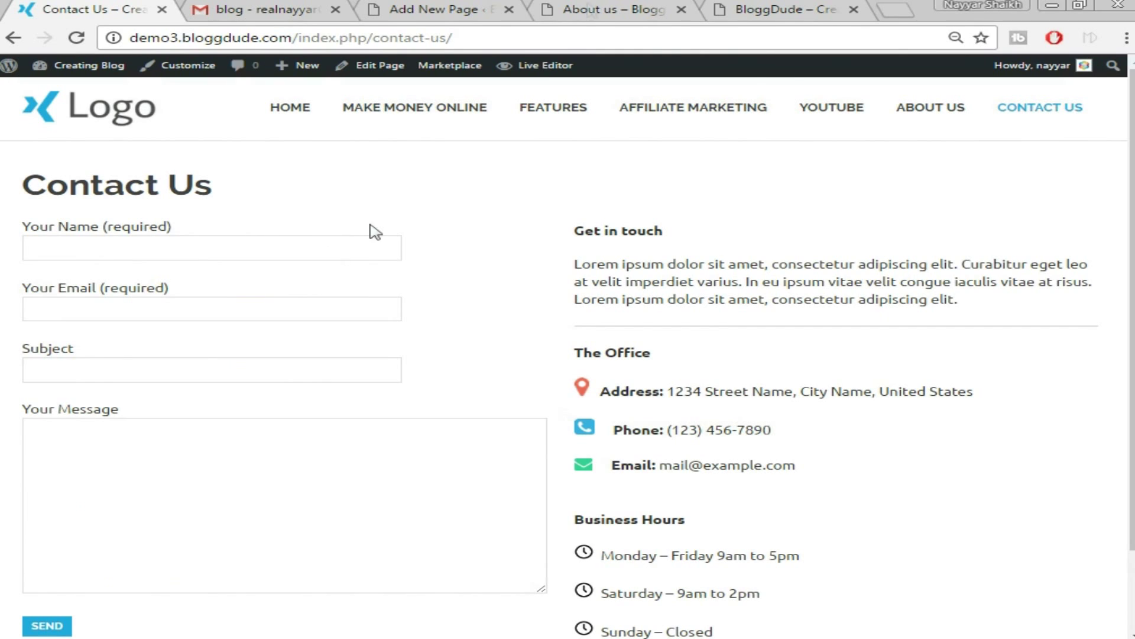
left_click(667, 9)
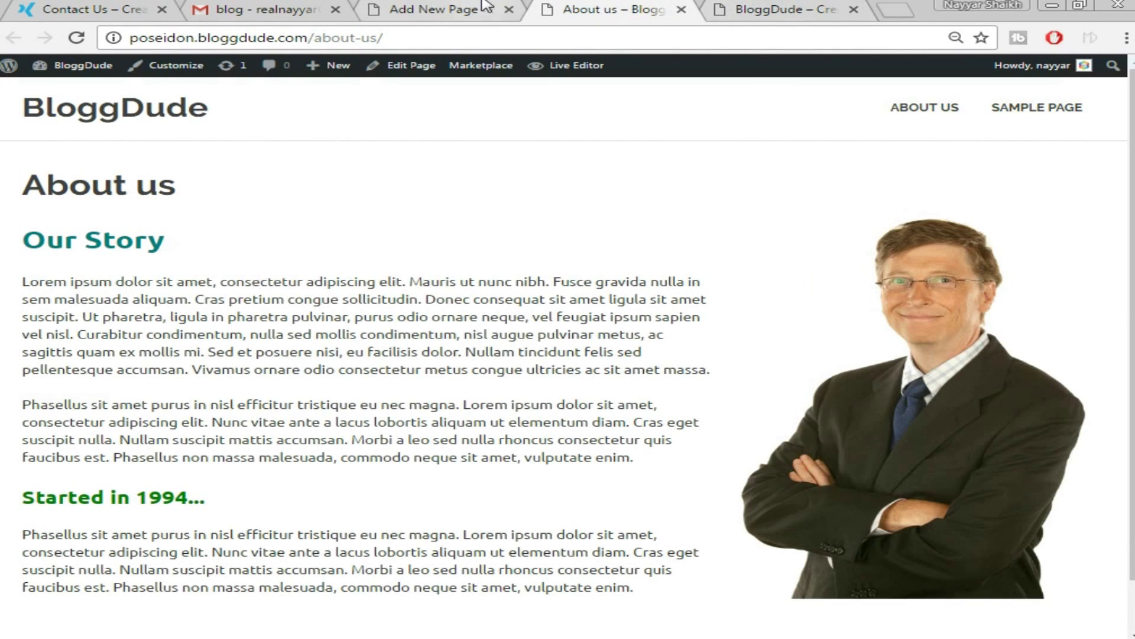
left_click(485, 7)
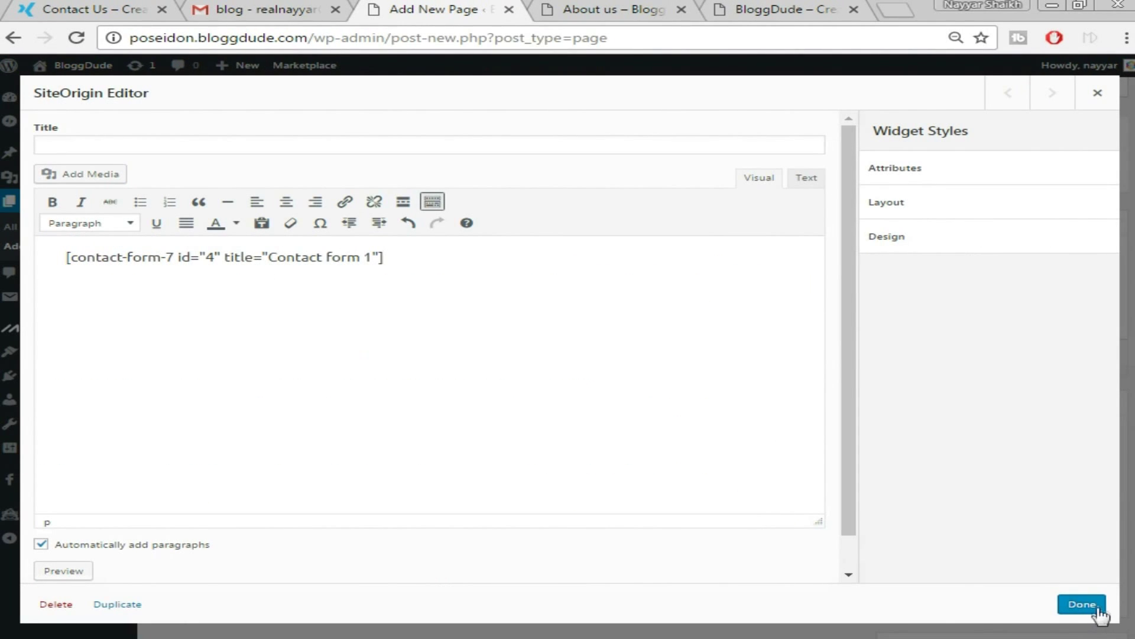
left_click(1083, 604)
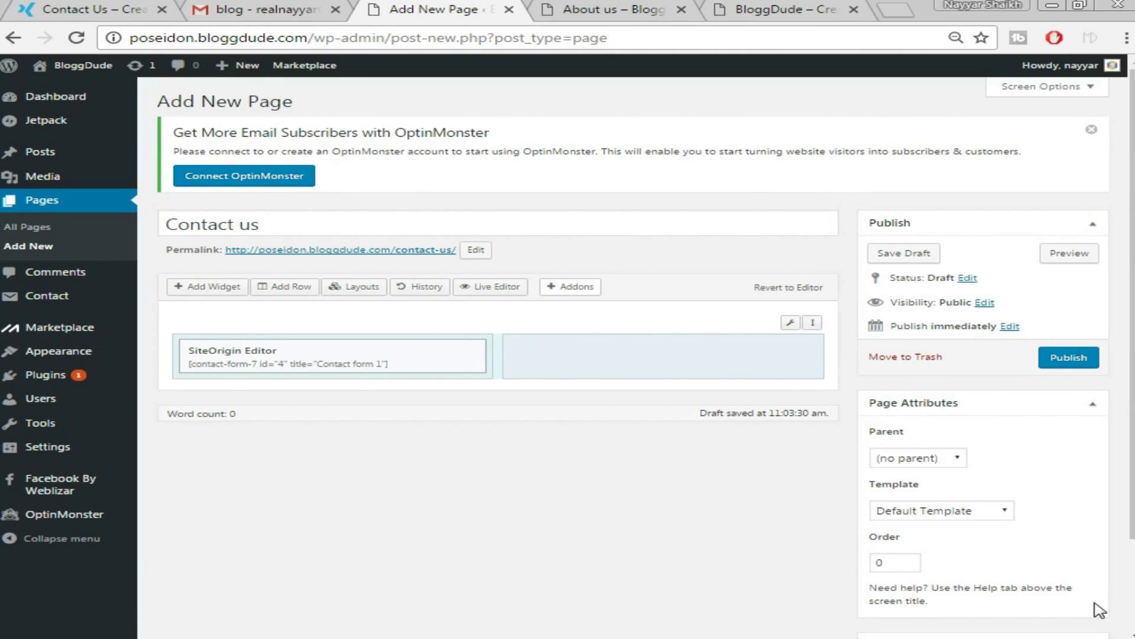
- Add a SiteOrigin Editor widget to the empty right column of the row
left_click(610, 356)
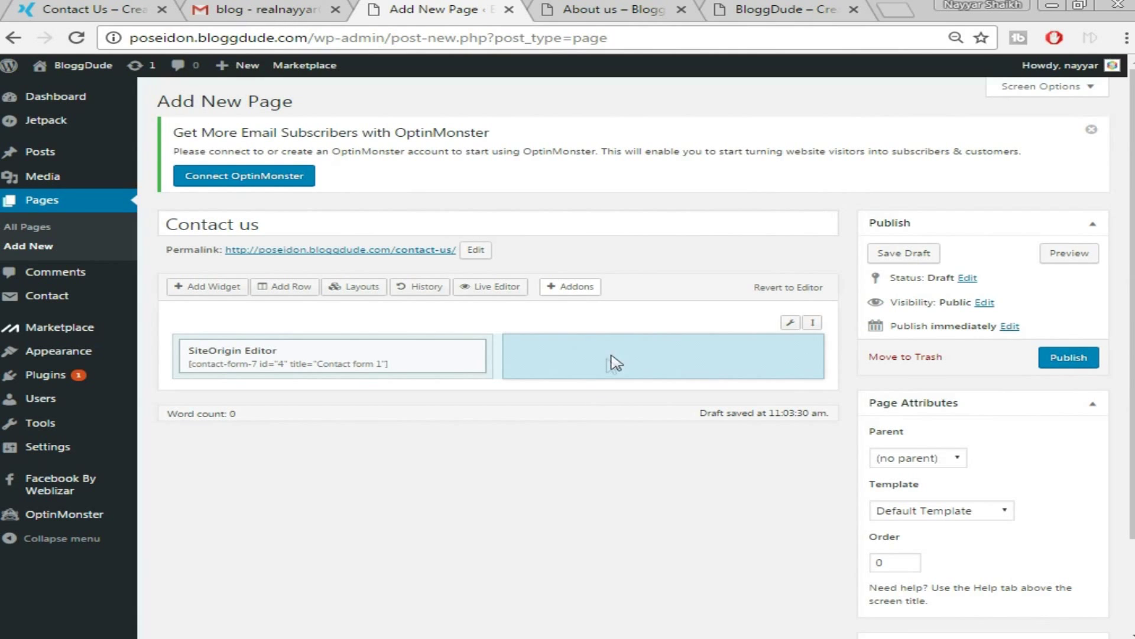
left_click(216, 290)
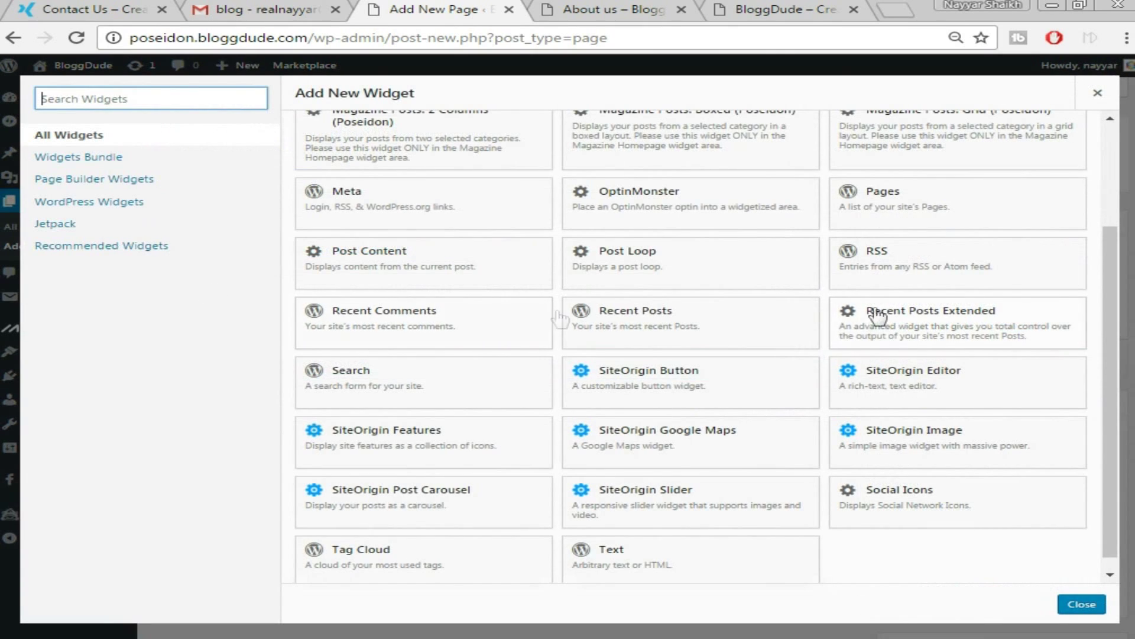
left_click(916, 391)
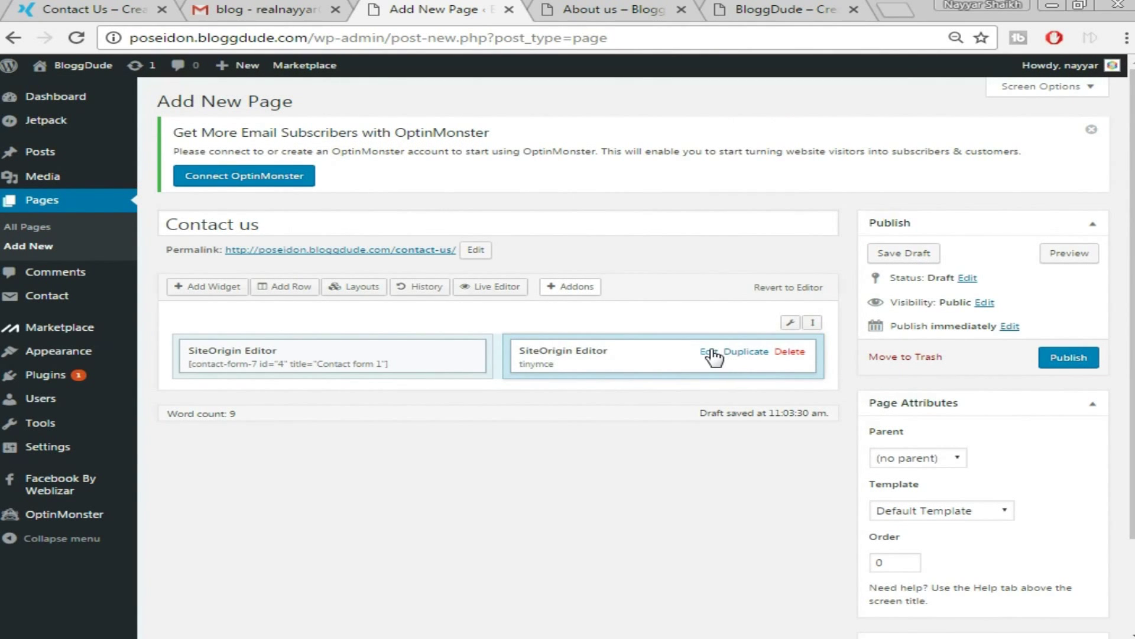
left_click(711, 352)
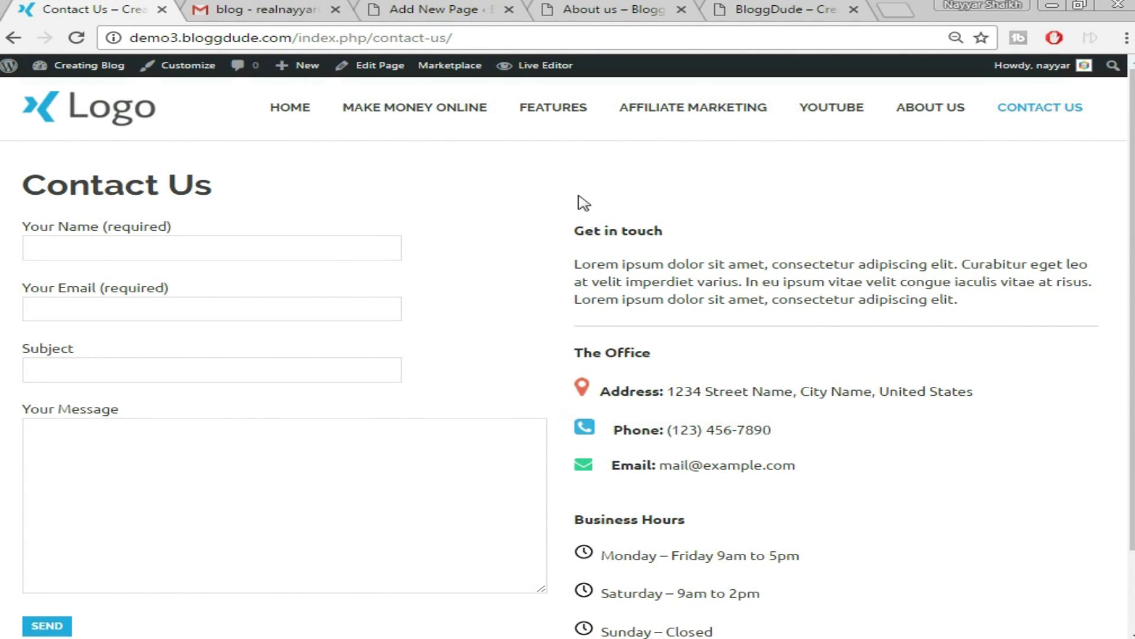
- Copy the Get in touch, office and business-hours text from the demo Contact Us page
left_click_drag(578, 232, 746, 519)
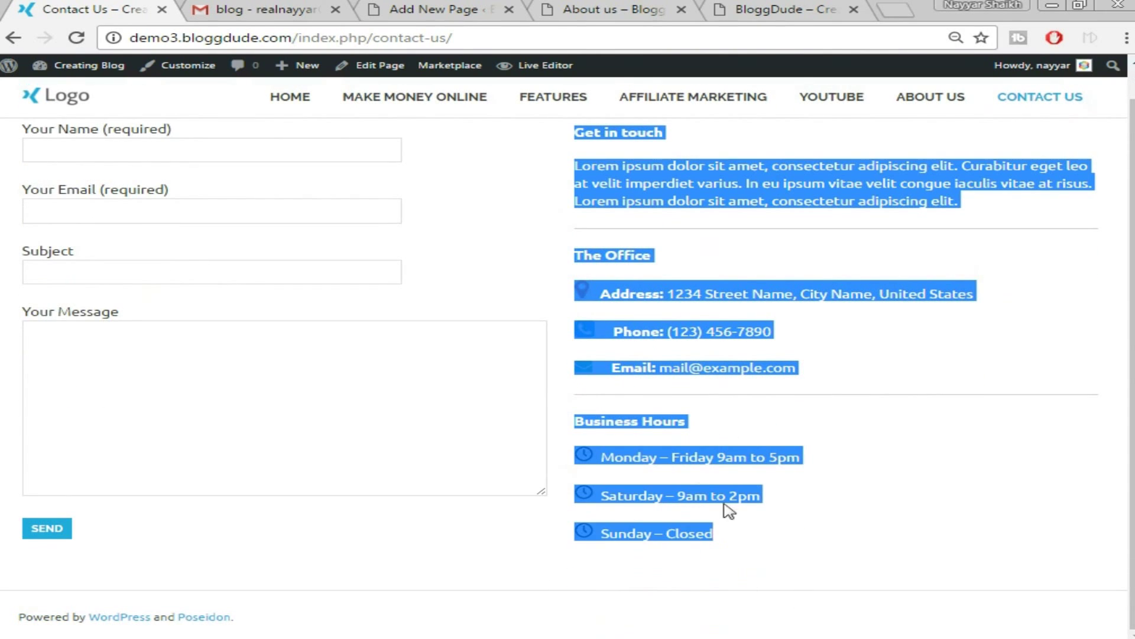
right_click(657, 188)
left_click(668, 190)
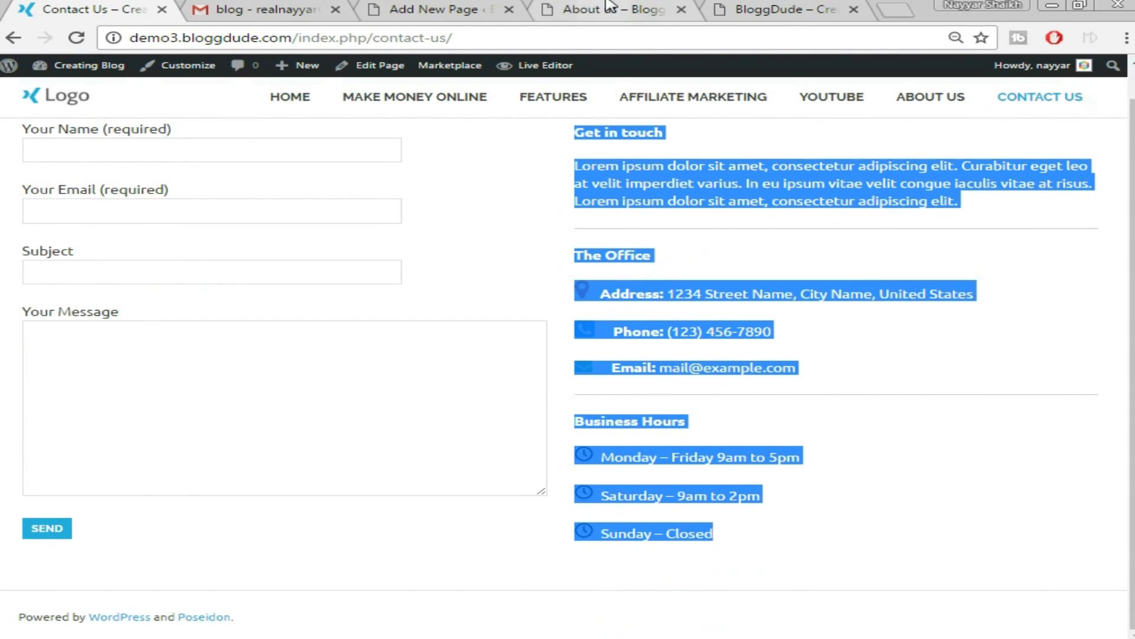
left_click(615, 9)
- Paste the copied contact details into the editor widget's body
left_click(433, 9)
right_click(348, 367)
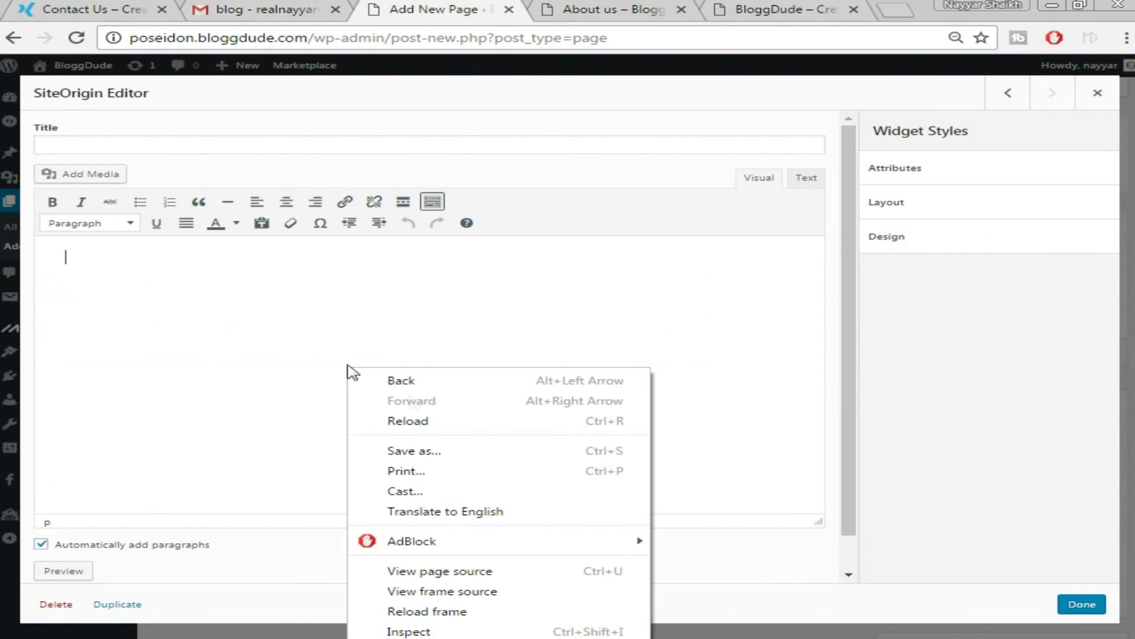
left_click(279, 308)
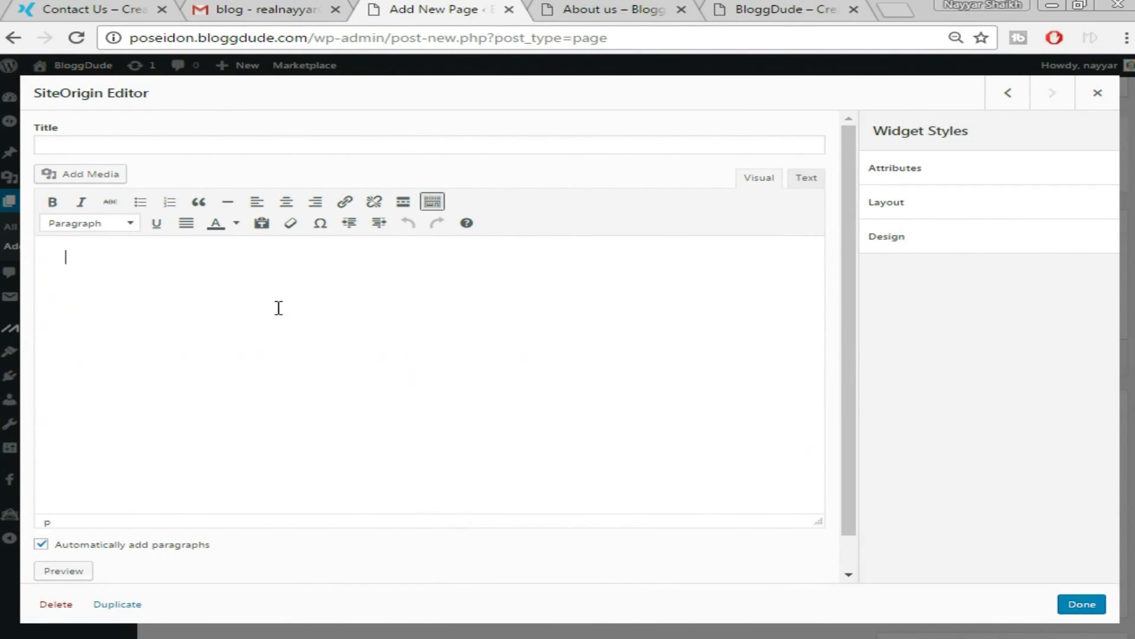
key("ctrl+v")
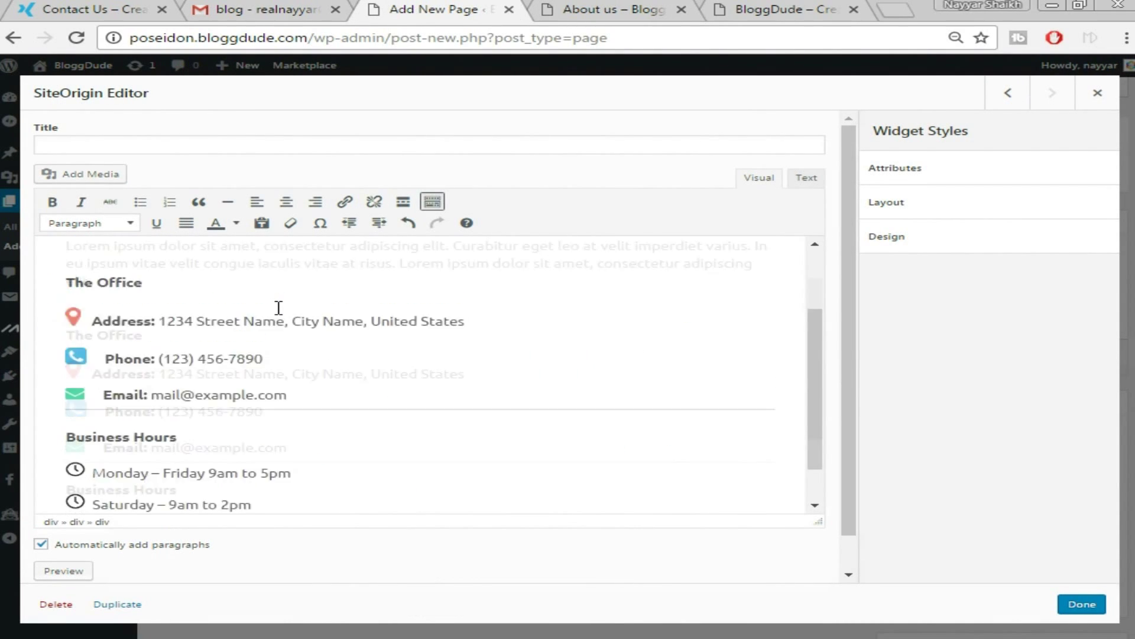
scroll(280, 319, "down", 2)
scroll(186, 321, "up", 2)
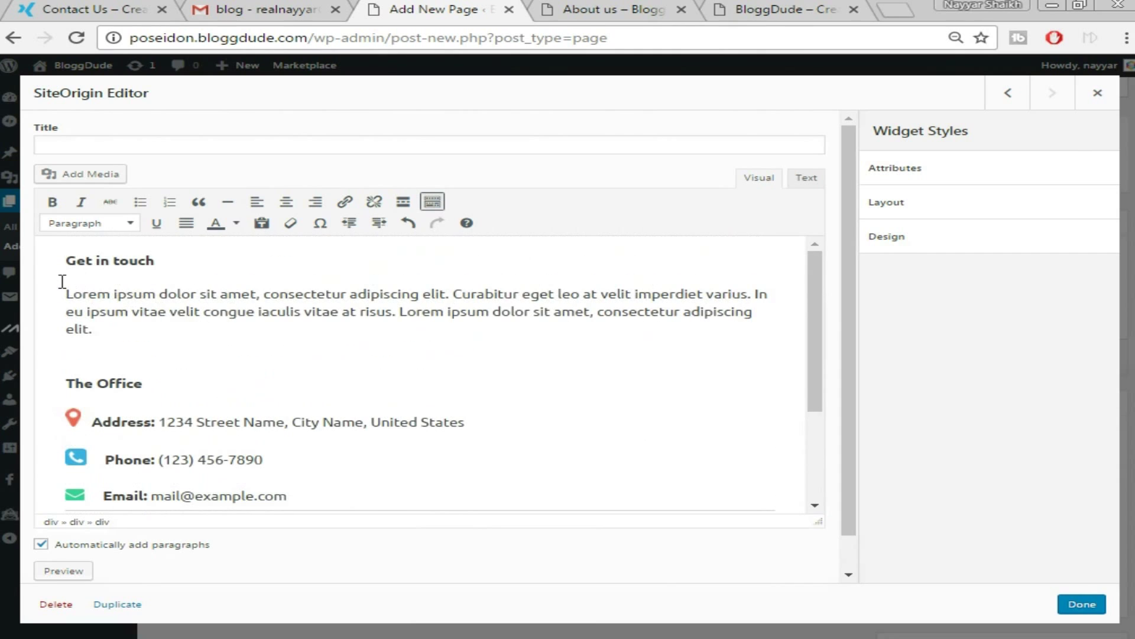
- Review the pasted Get in touch text and address, phone and email icons, then confirm with Done
left_click_drag(63, 286, 194, 329)
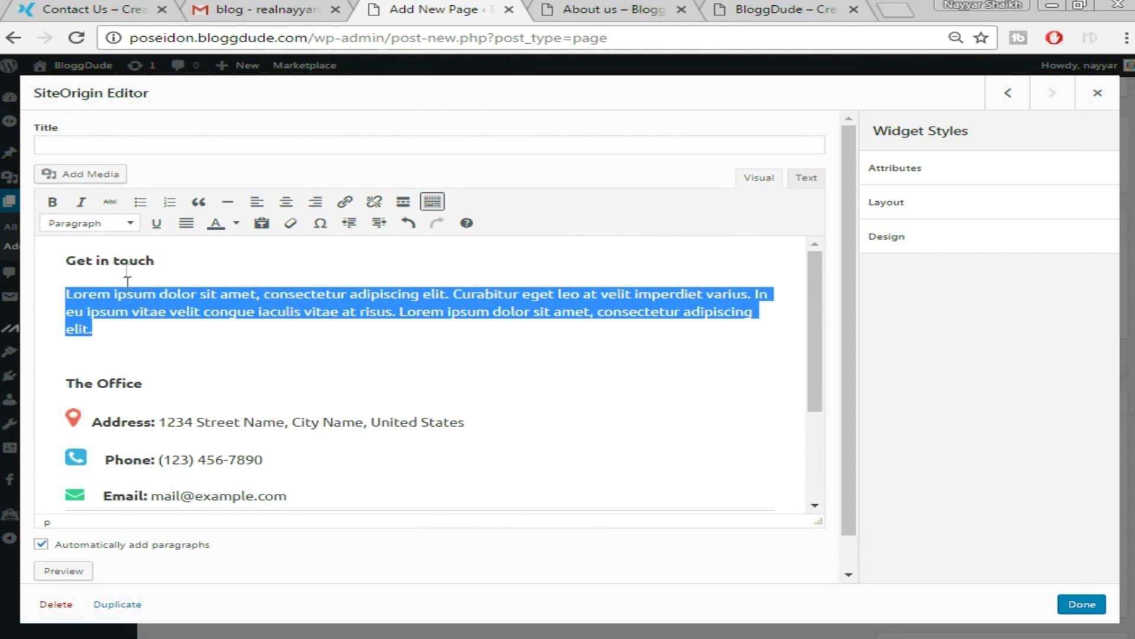
scroll(257, 365, "down", 2)
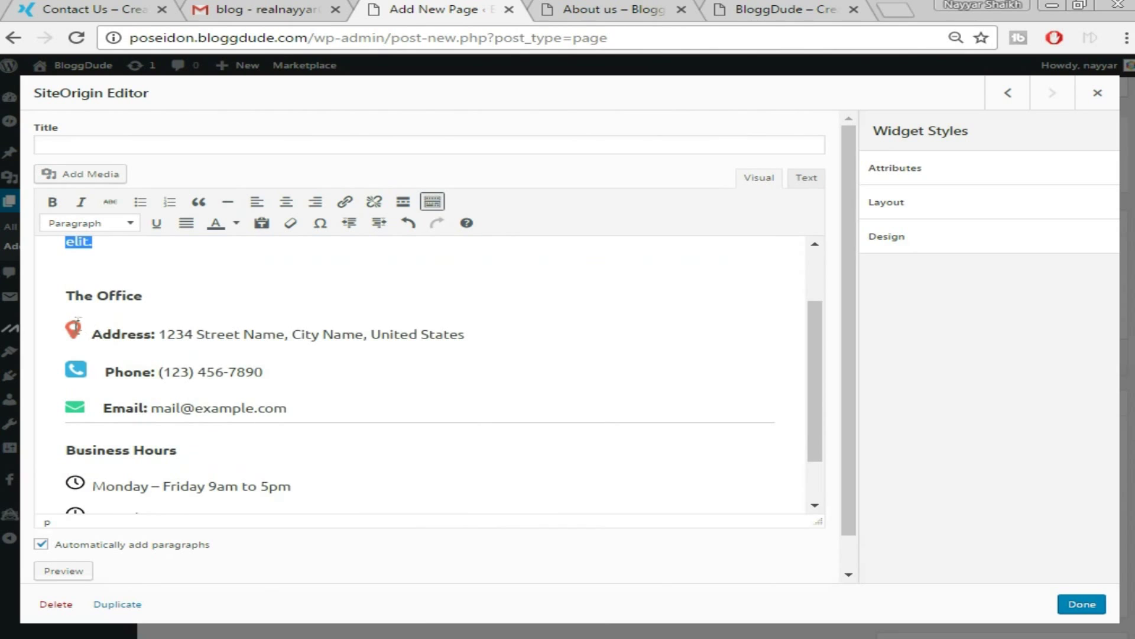
left_click(73, 329)
left_click(77, 370)
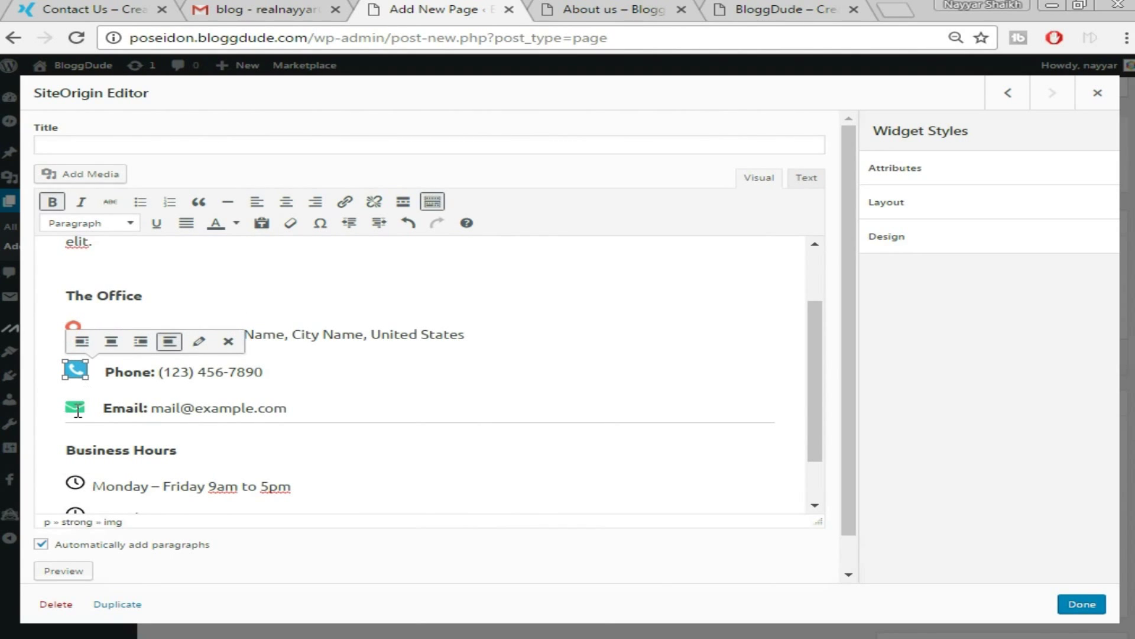
left_click(78, 408)
left_click(458, 388)
scroll(454, 387, "down", 1)
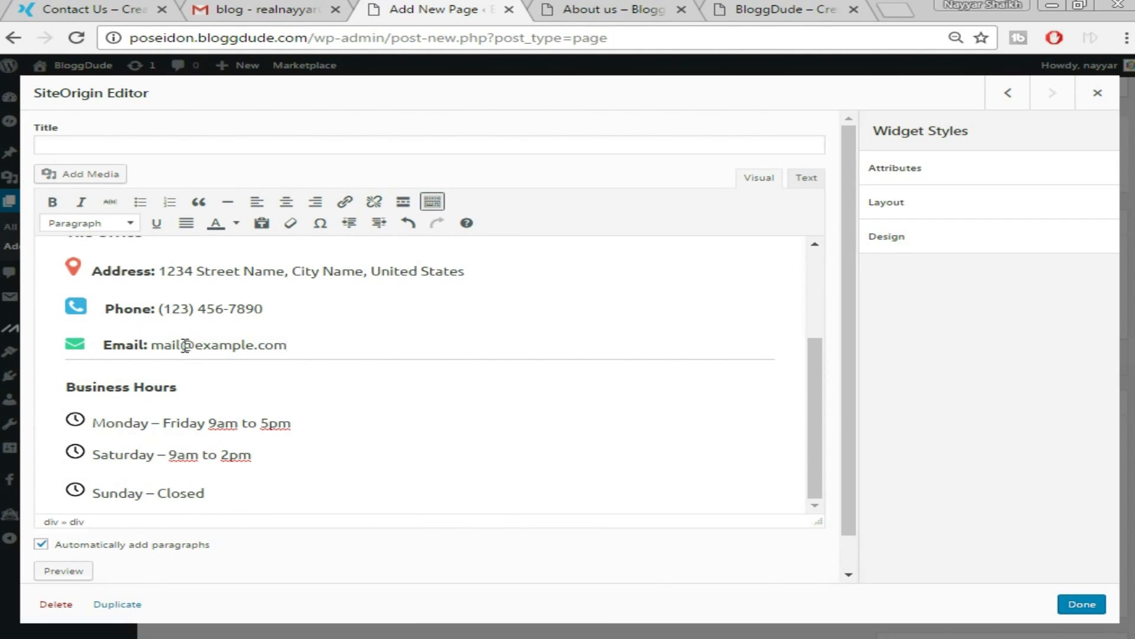
scroll(367, 381, "up", 3)
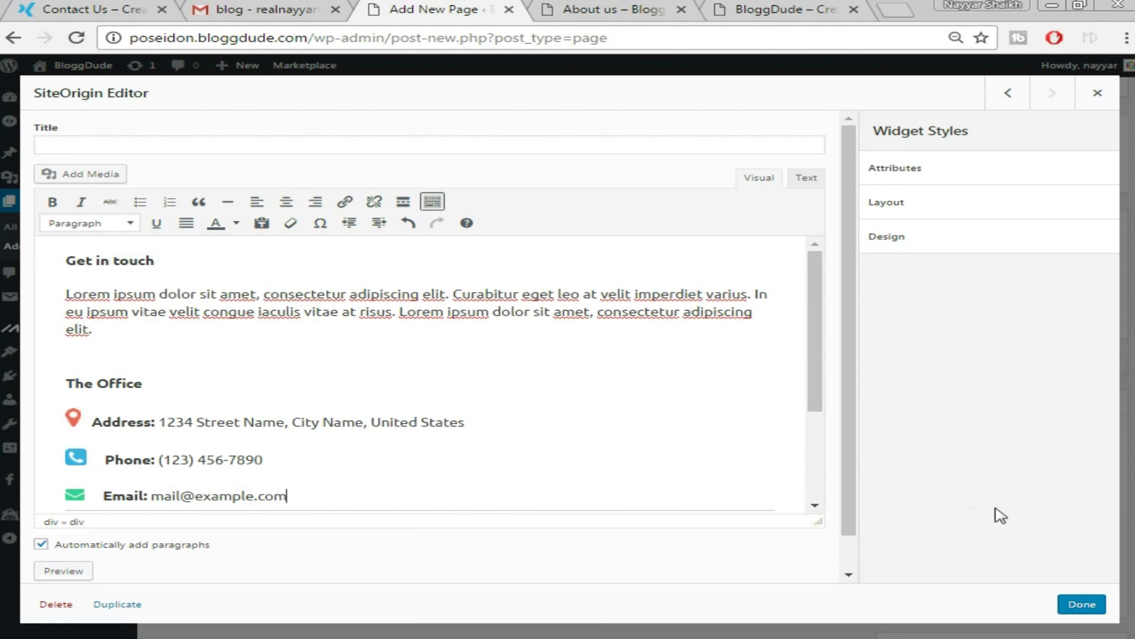
scroll(190, 403, "down", 4)
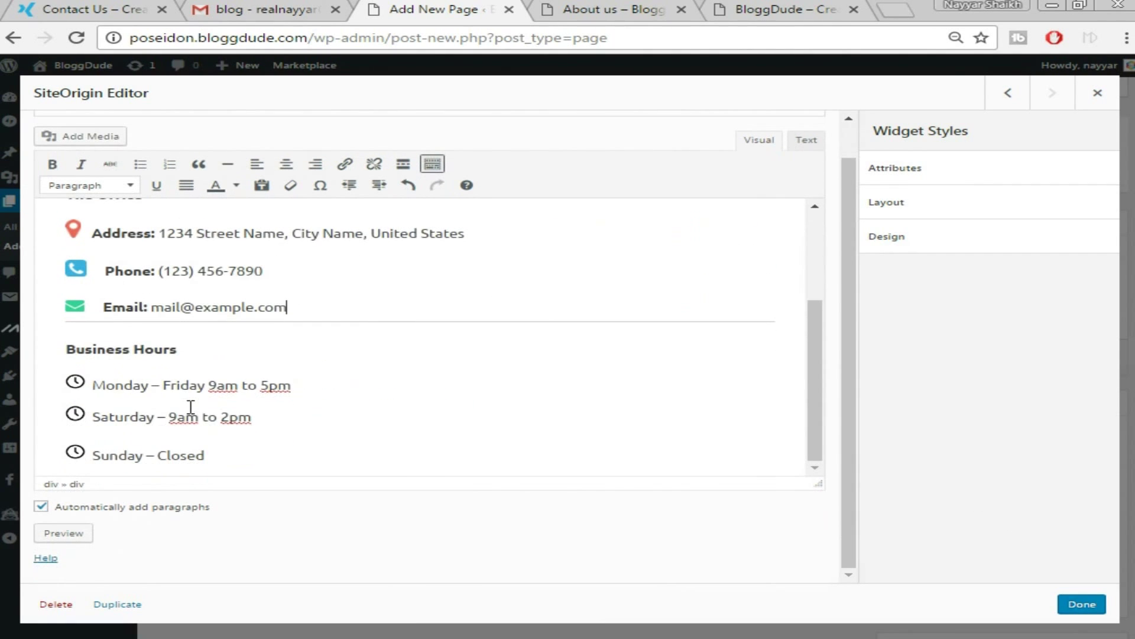
left_click(1075, 606)
scroll(1070, 372, "down", 2)
scroll(1070, 371, "down", 1)
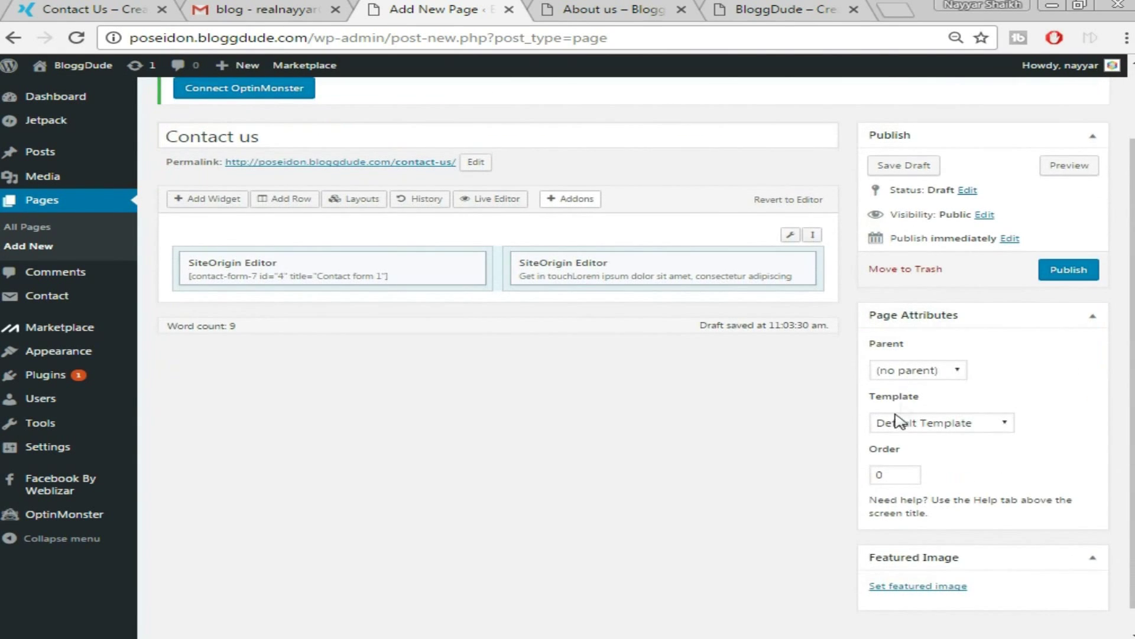
- Apply the Full-width Page template and publish the Contact us page
left_click(939, 422)
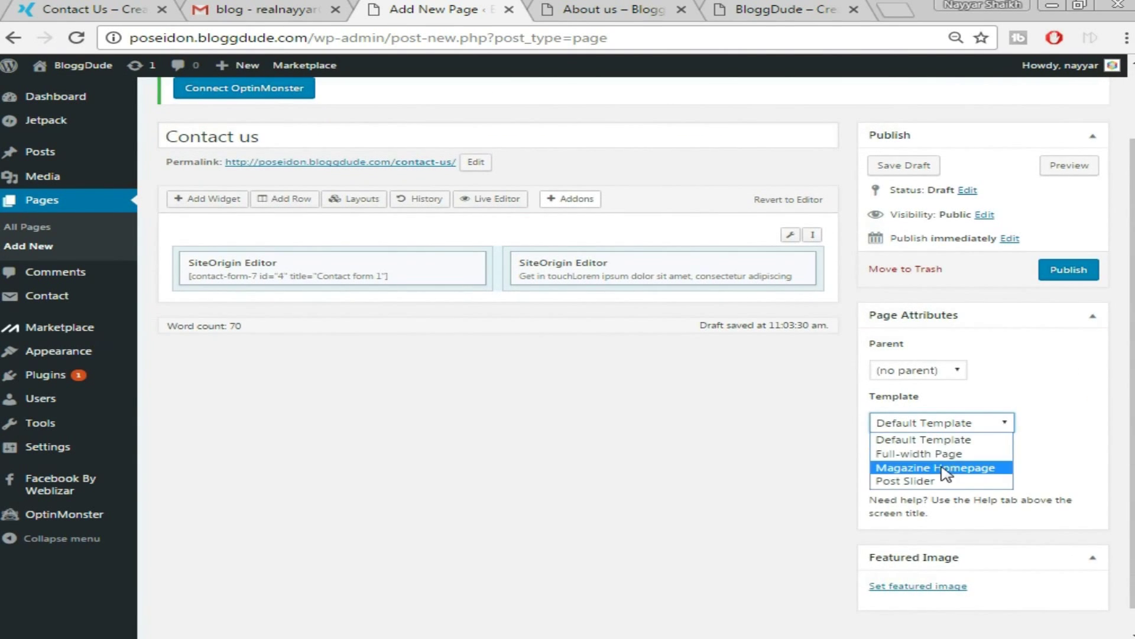
left_click(899, 454)
scroll(1082, 422, "up", 2)
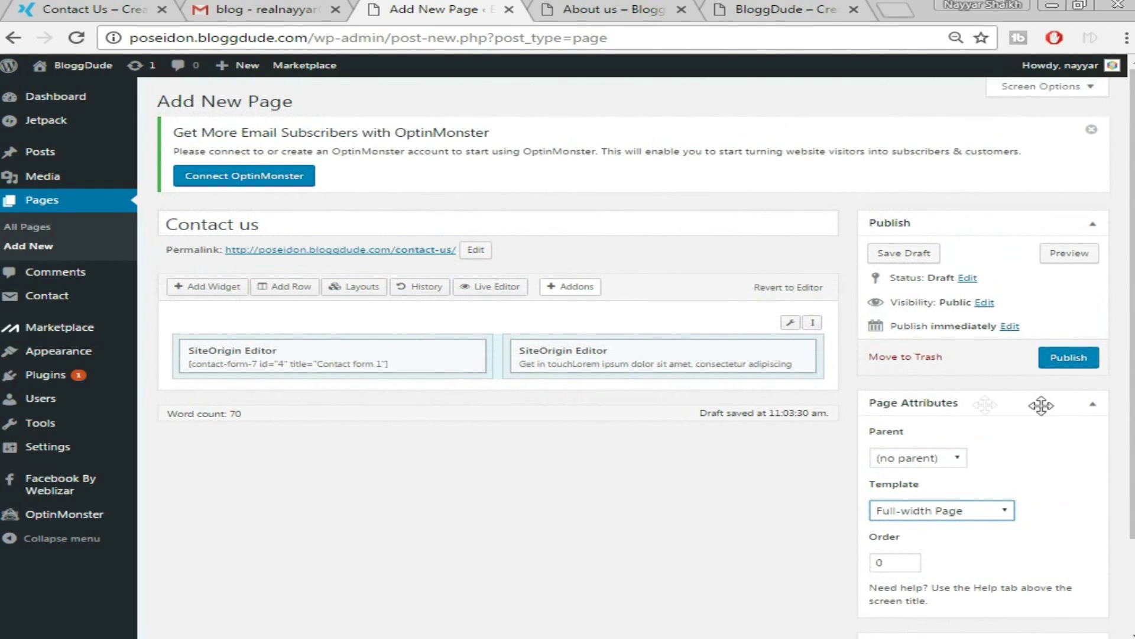
left_click(1097, 362)
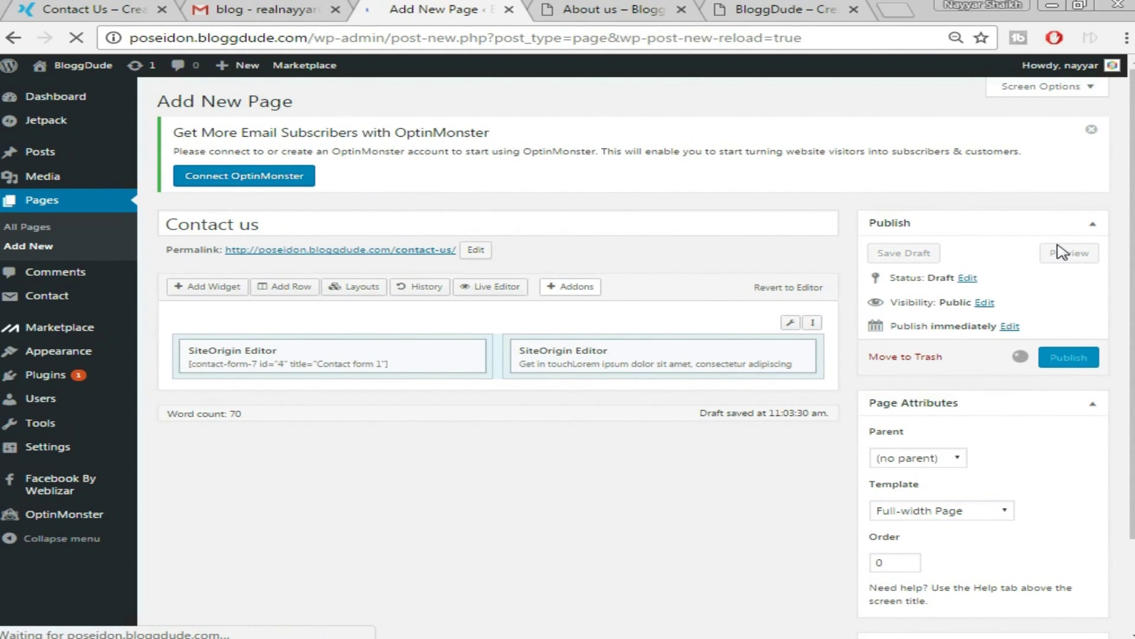
- View the live Contact us page in a new tab, then return to the editor
right_click(290, 217)
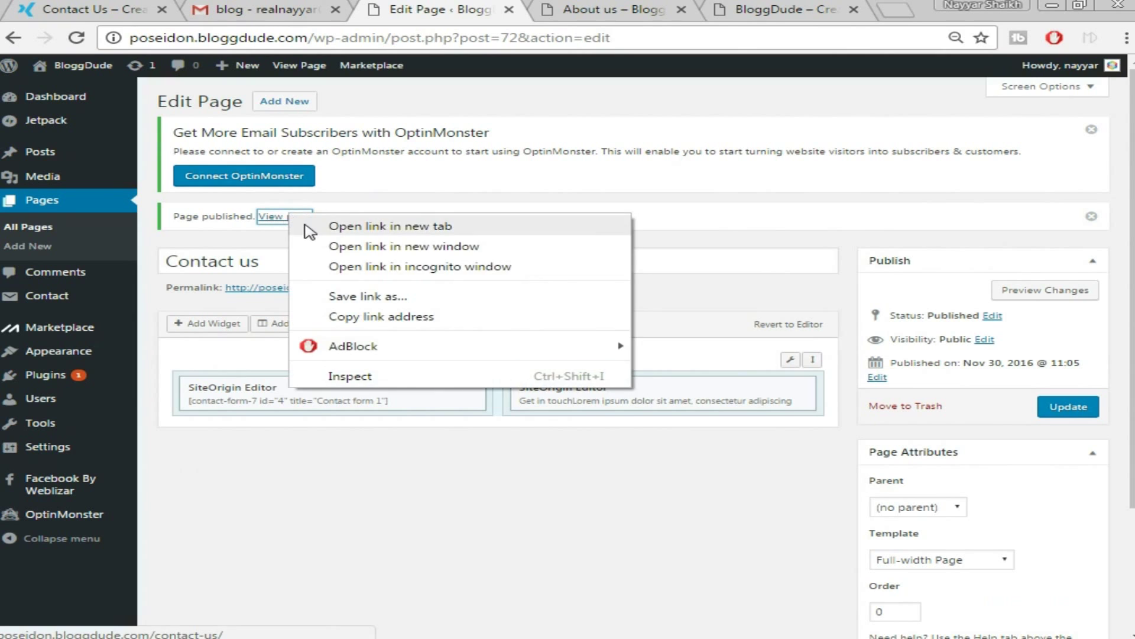
left_click(354, 226)
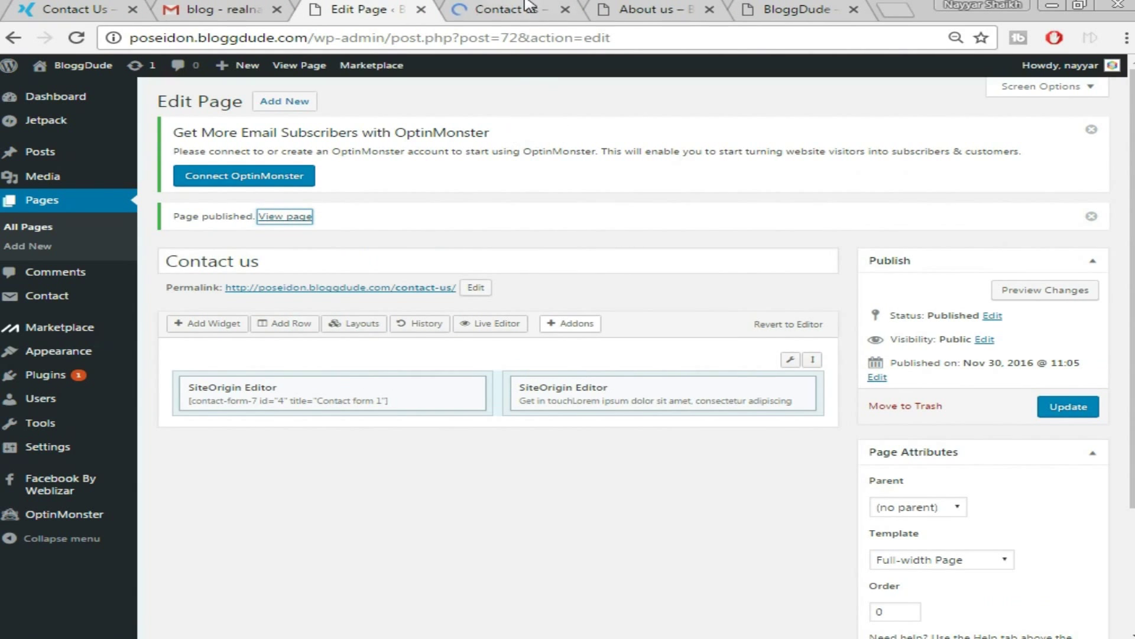
left_click(528, 7)
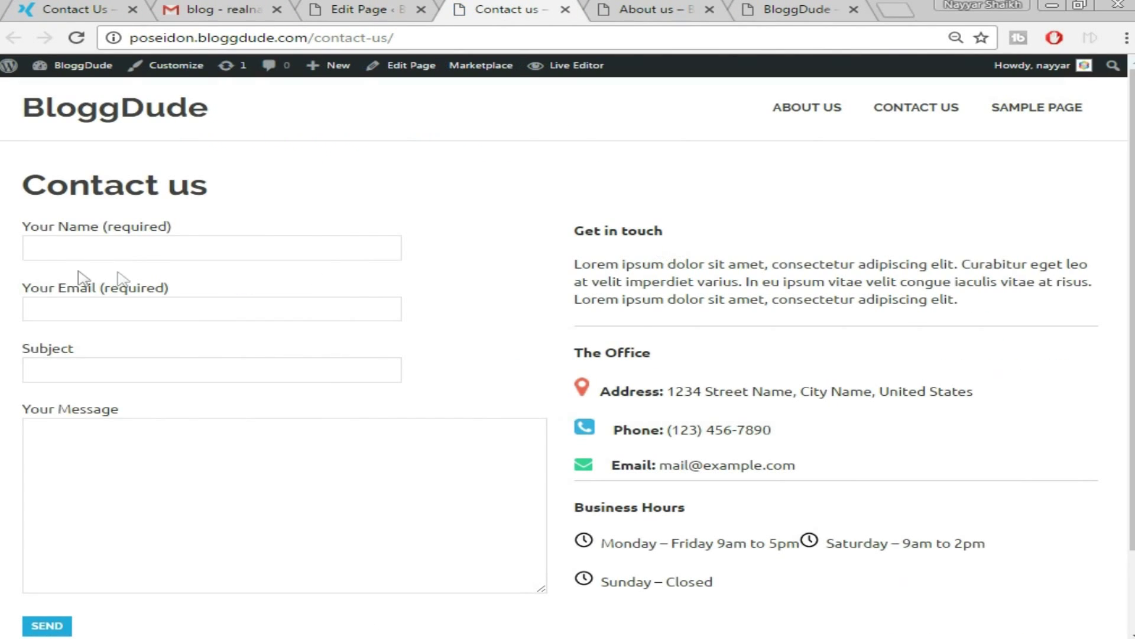
scroll(734, 325, "down", 2)
scroll(762, 348, "up", 2)
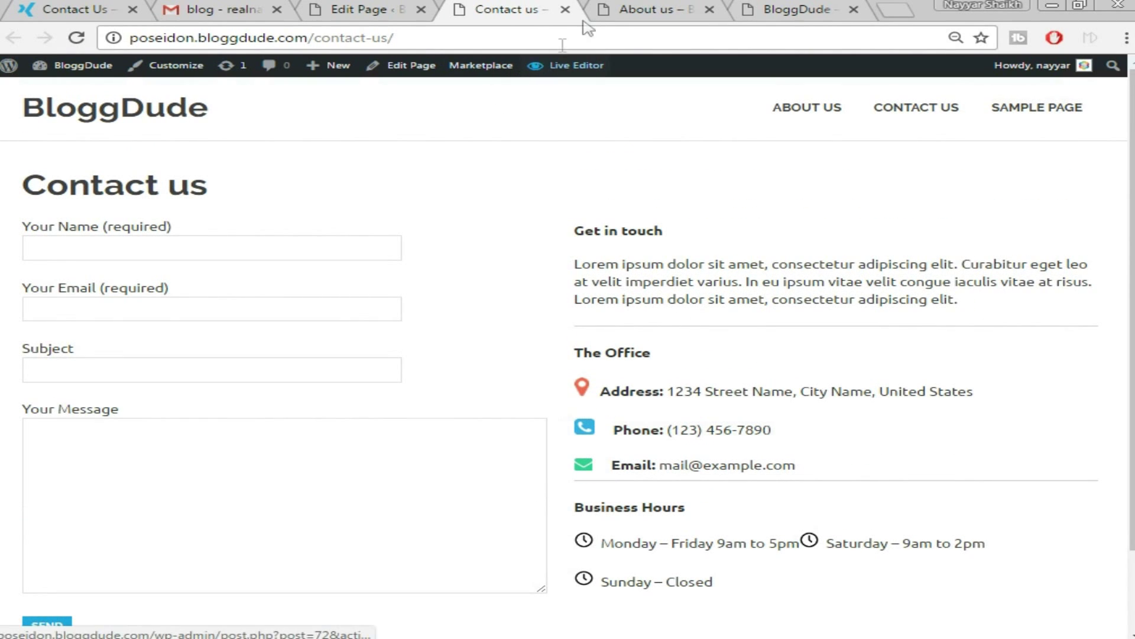
left_click(343, 8)
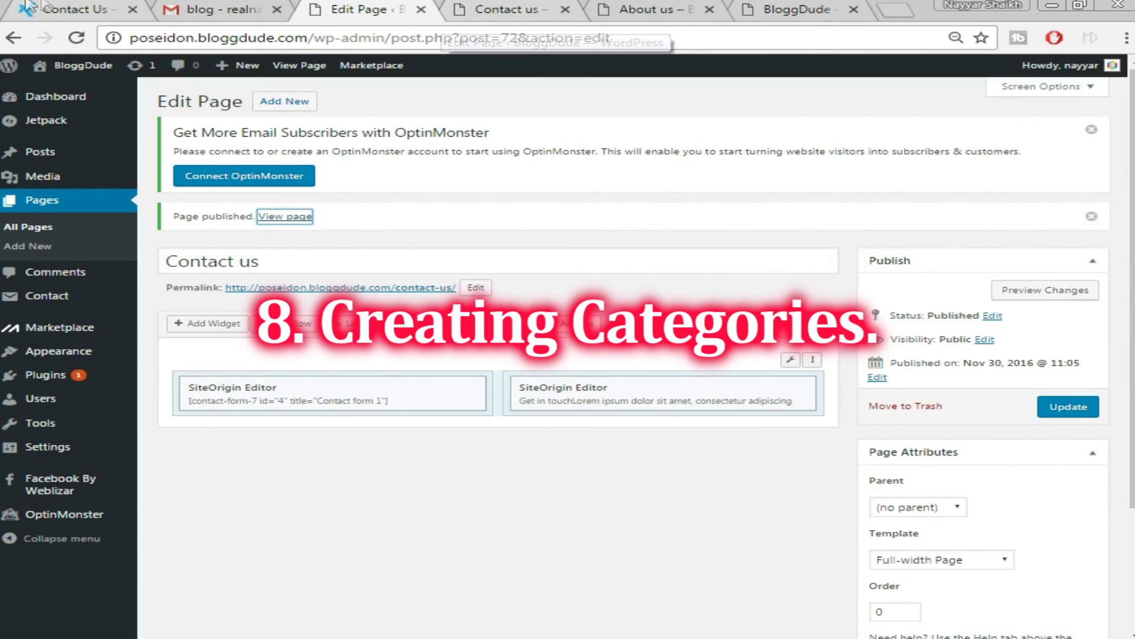
left_click(509, 9)
left_click(650, 9)
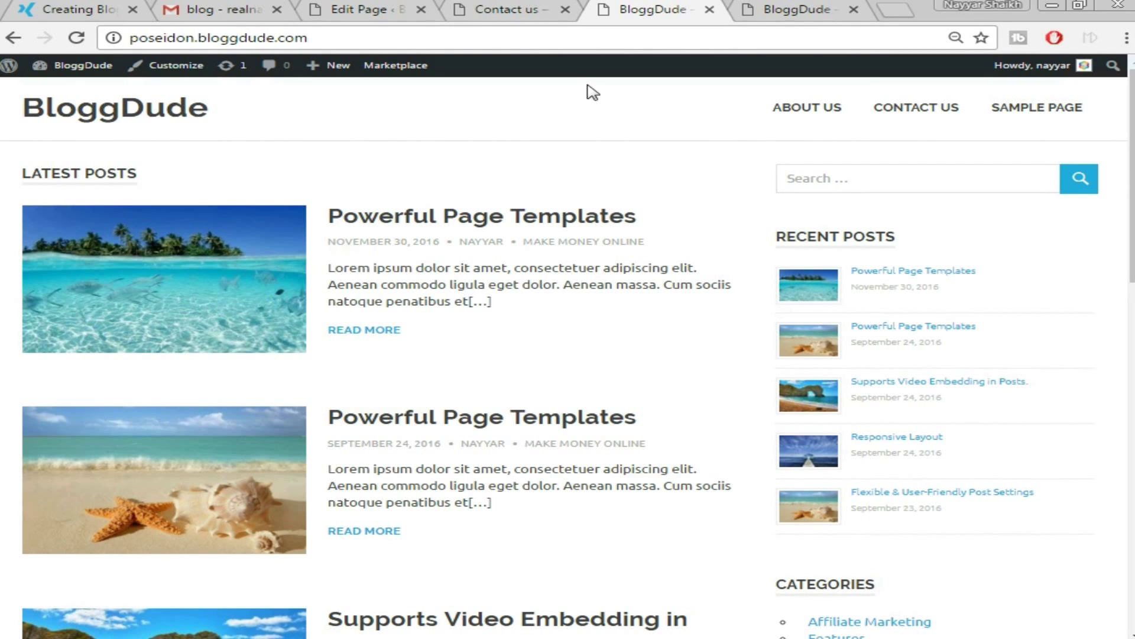
left_click(370, 9)
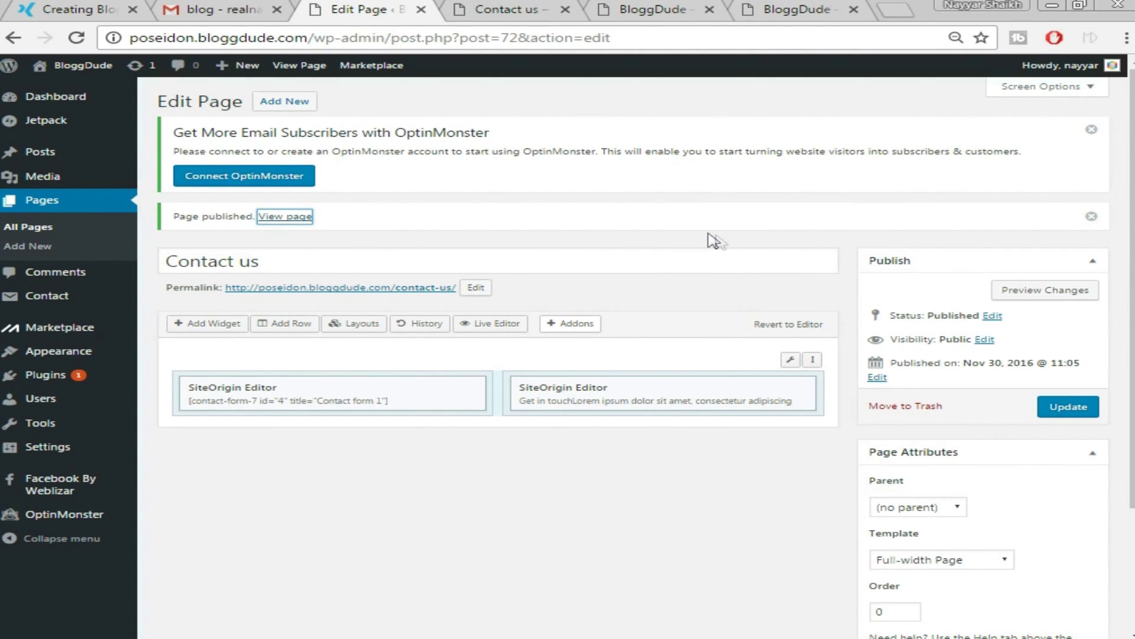
mouse_move(47, 179)
mouse_move(56, 158)
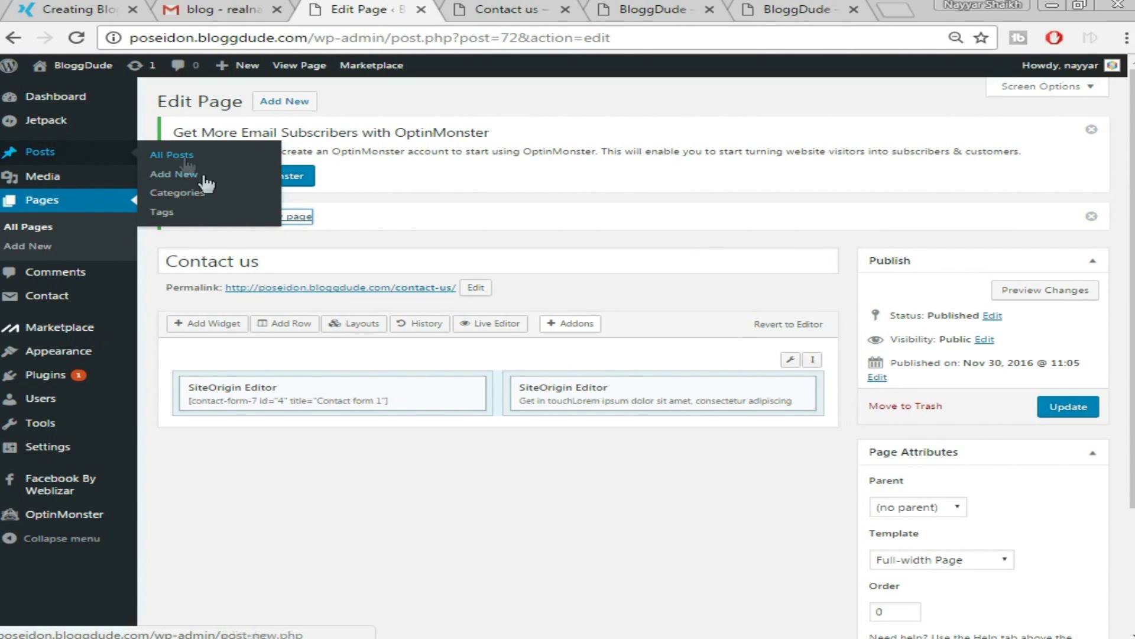
- Add a Facebook post category, then look at the site homepage
left_click(183, 200)
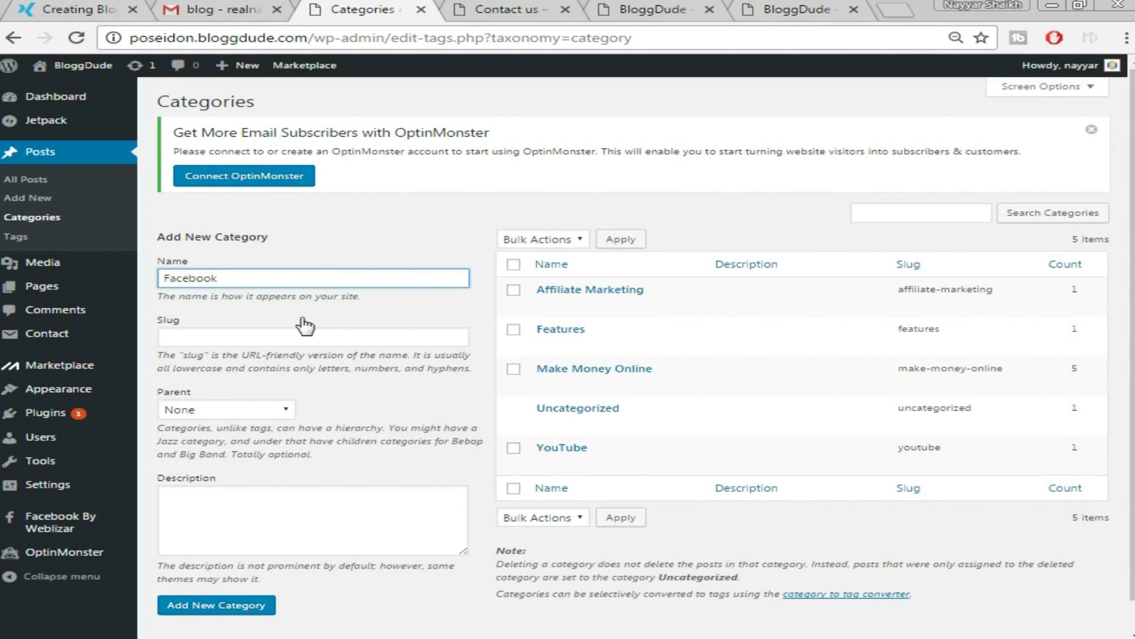
left_click(236, 615)
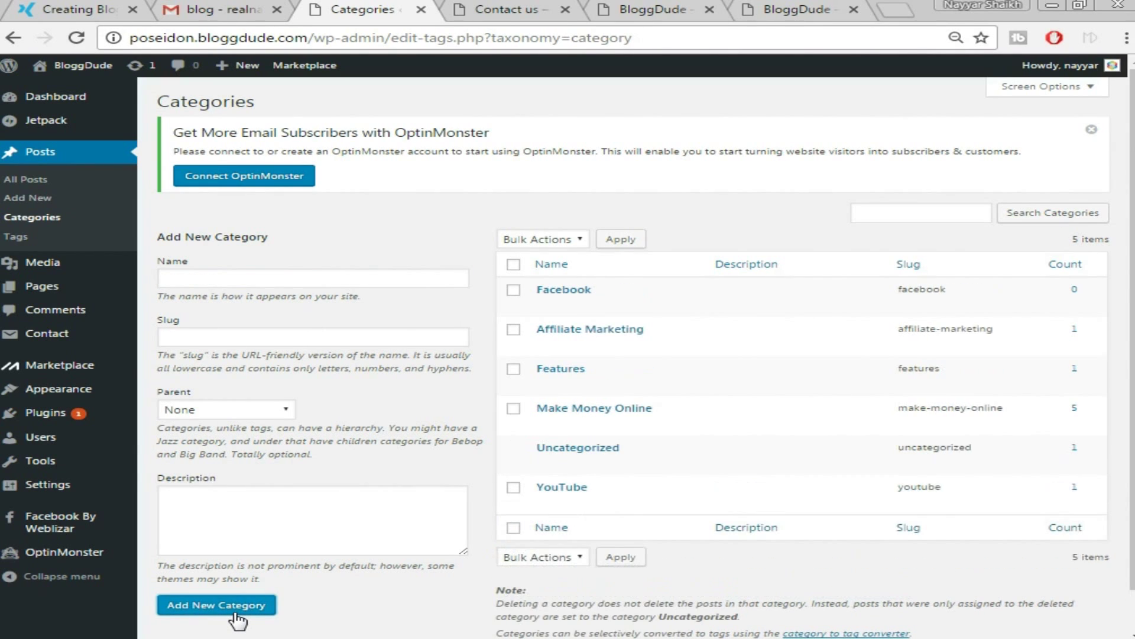
mouse_move(565, 299)
left_click(673, 16)
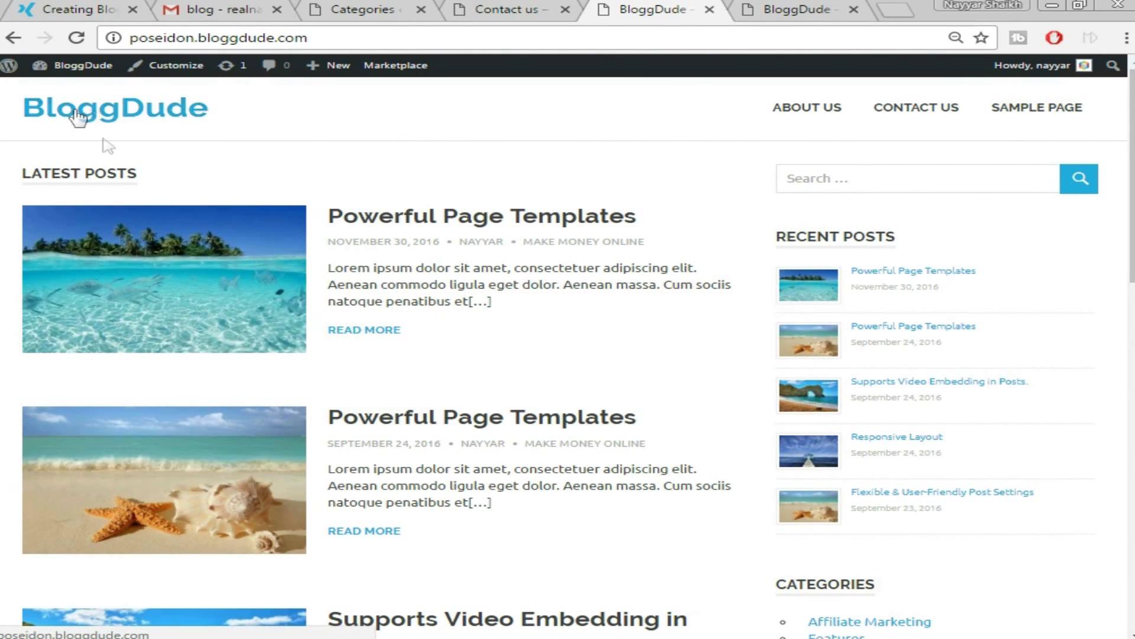
- Compare the demo Creating Blog header with the BloggDude Contact us page and open a blank tab
left_click(80, 7)
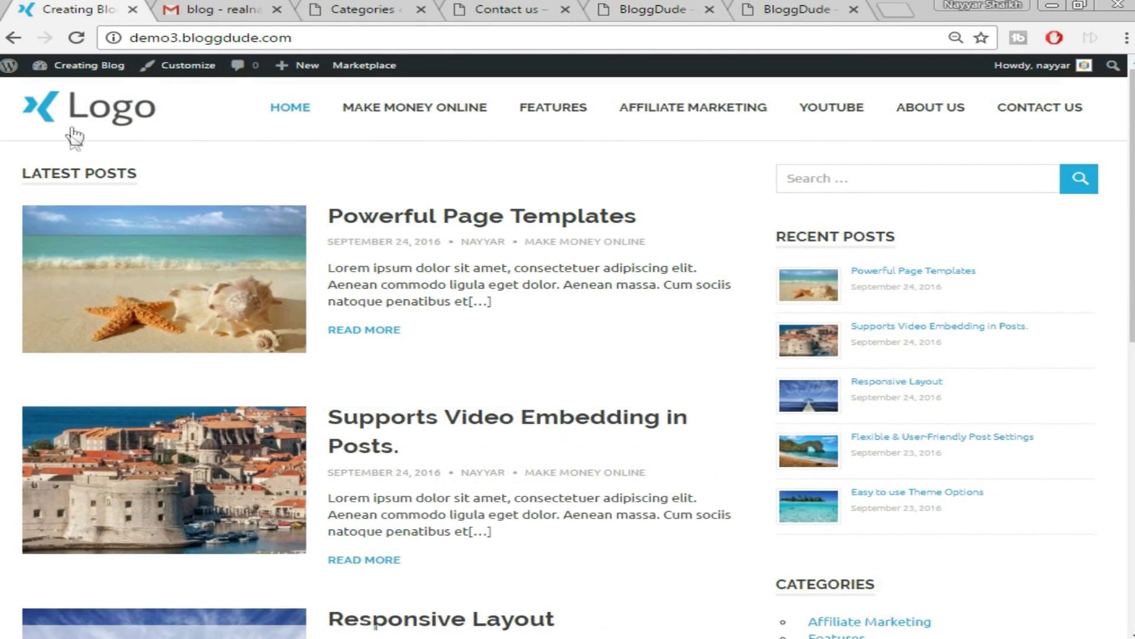
left_click(520, 8)
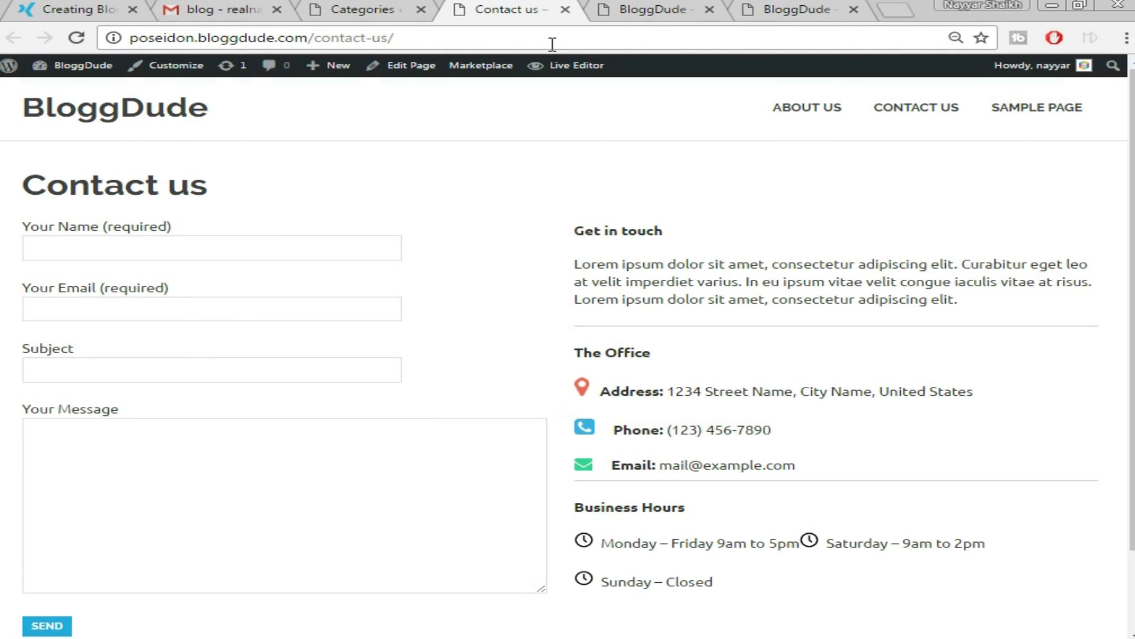
left_click(898, 10)
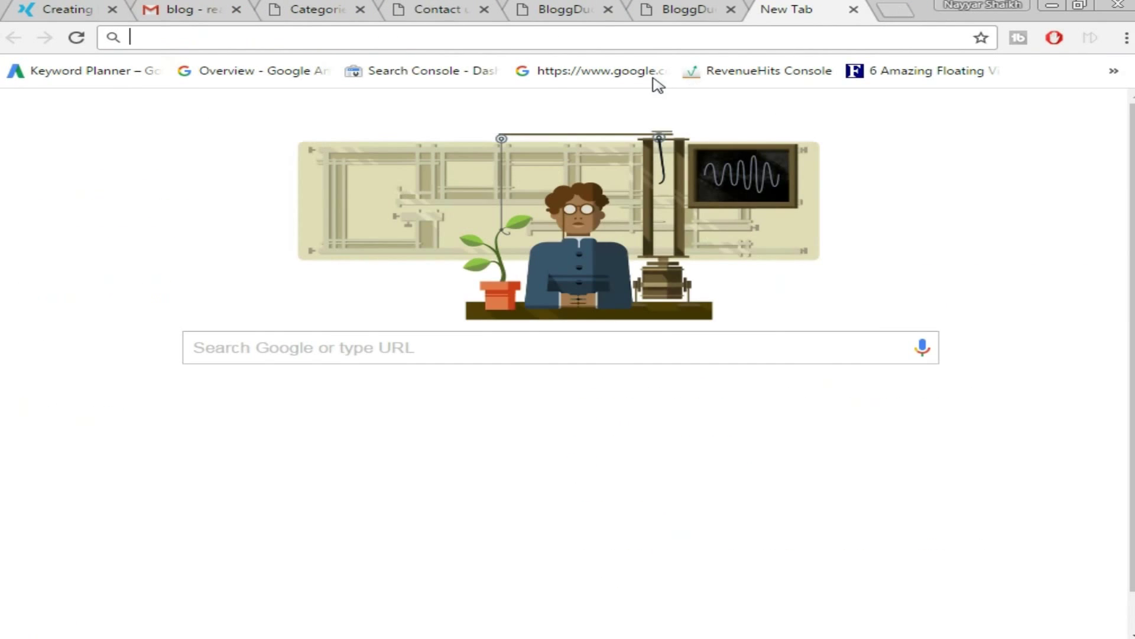
- Go to logomakr.com by typing 'log' and accepting the suggestion
type("logomakr.com")
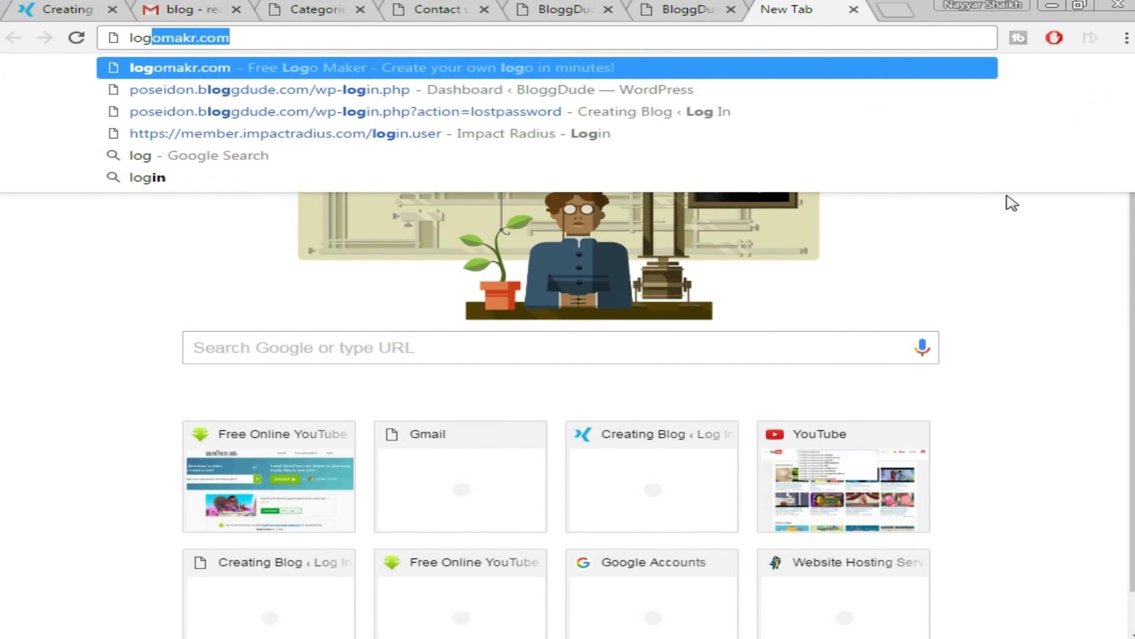
key("Return")
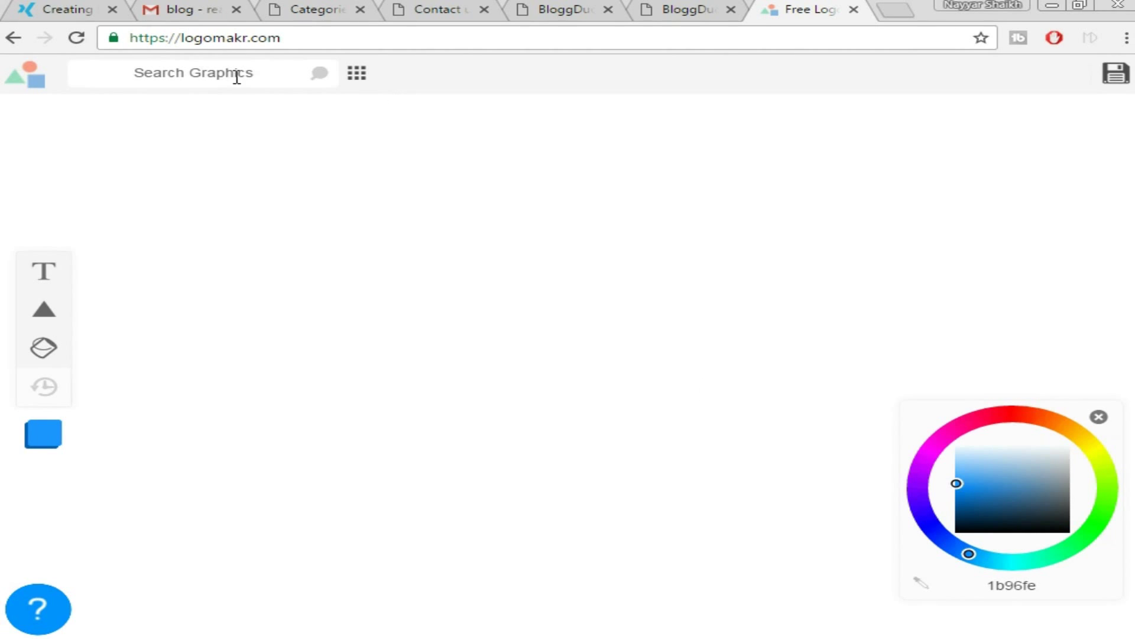
- Search the Logomakr graphics for 'butterfly' and browse the results
left_click(204, 72)
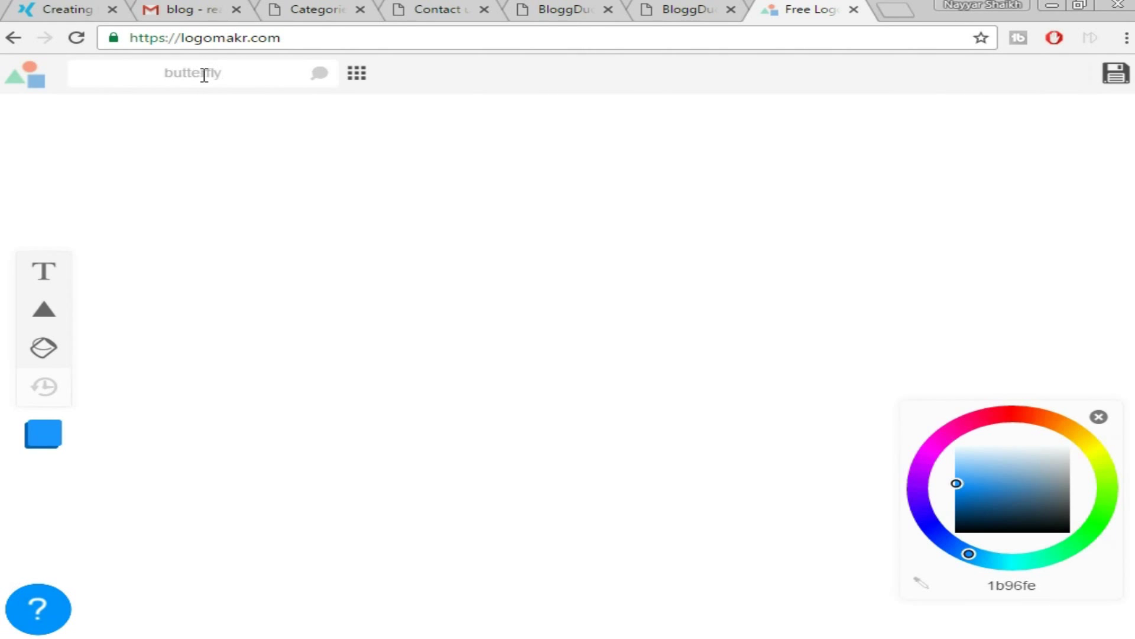
key("Return")
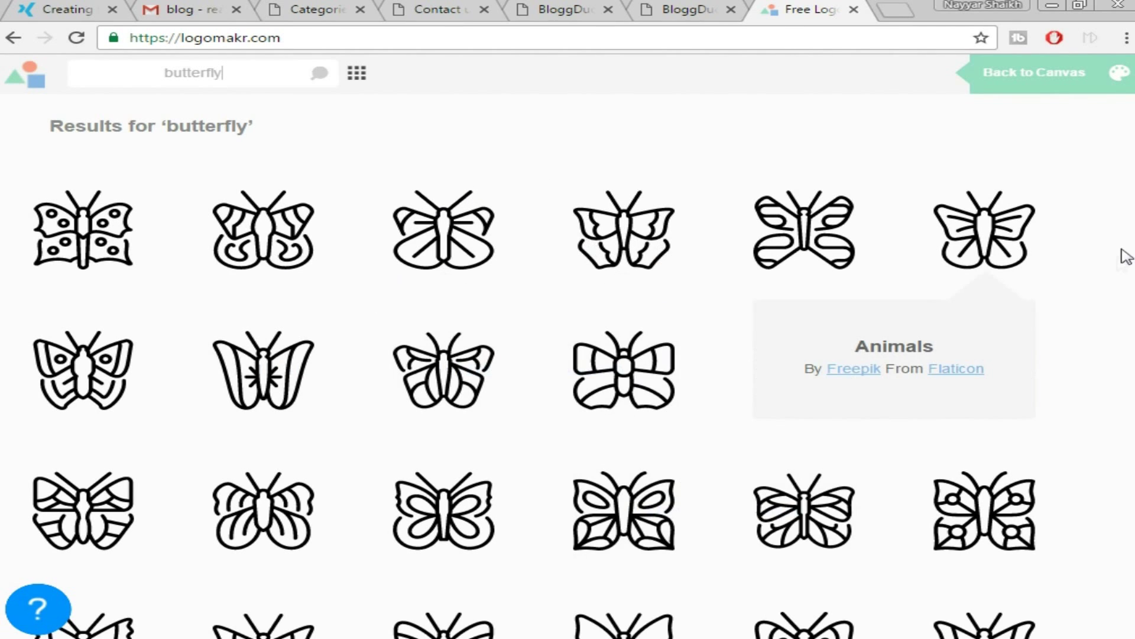
scroll(1090, 247, "down", 4)
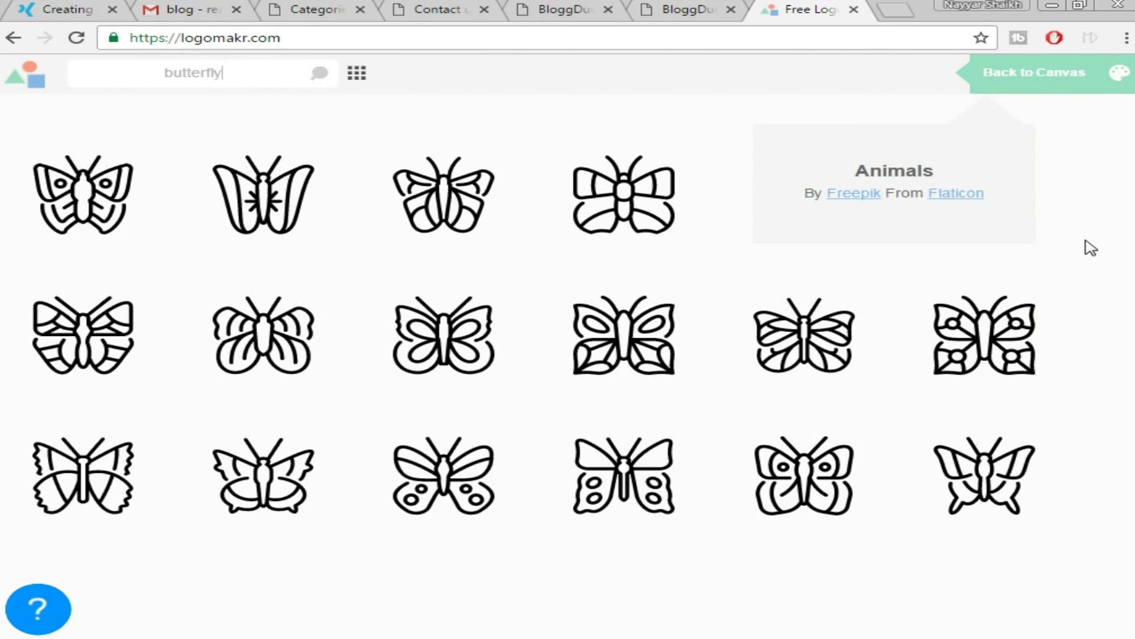
scroll(1090, 247, "down", 4)
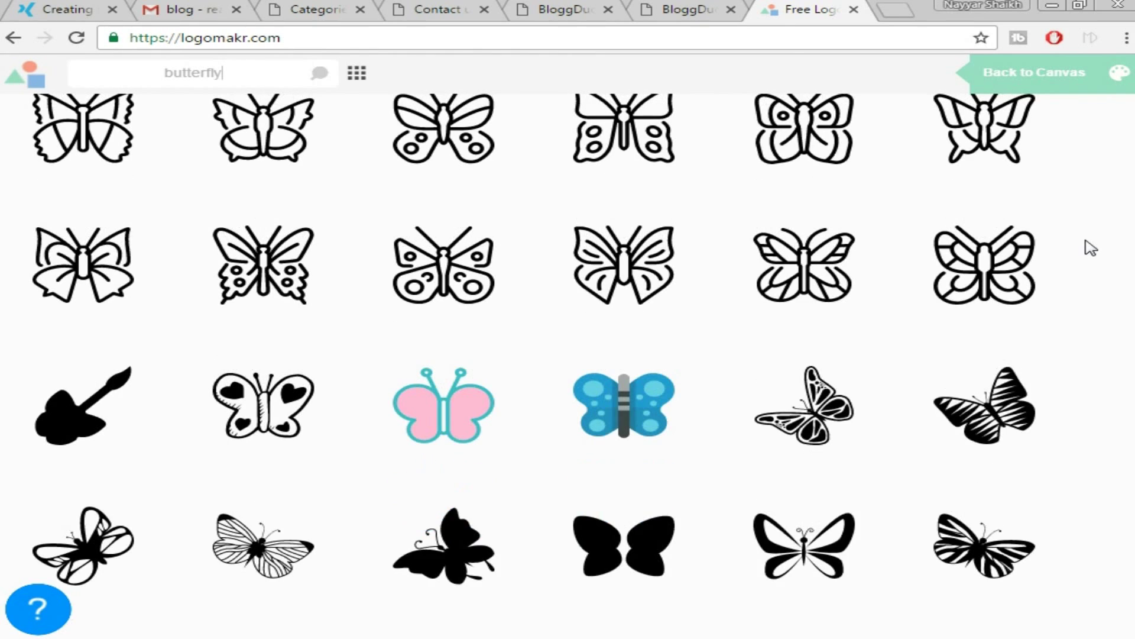
scroll(1121, 289, "down", 1)
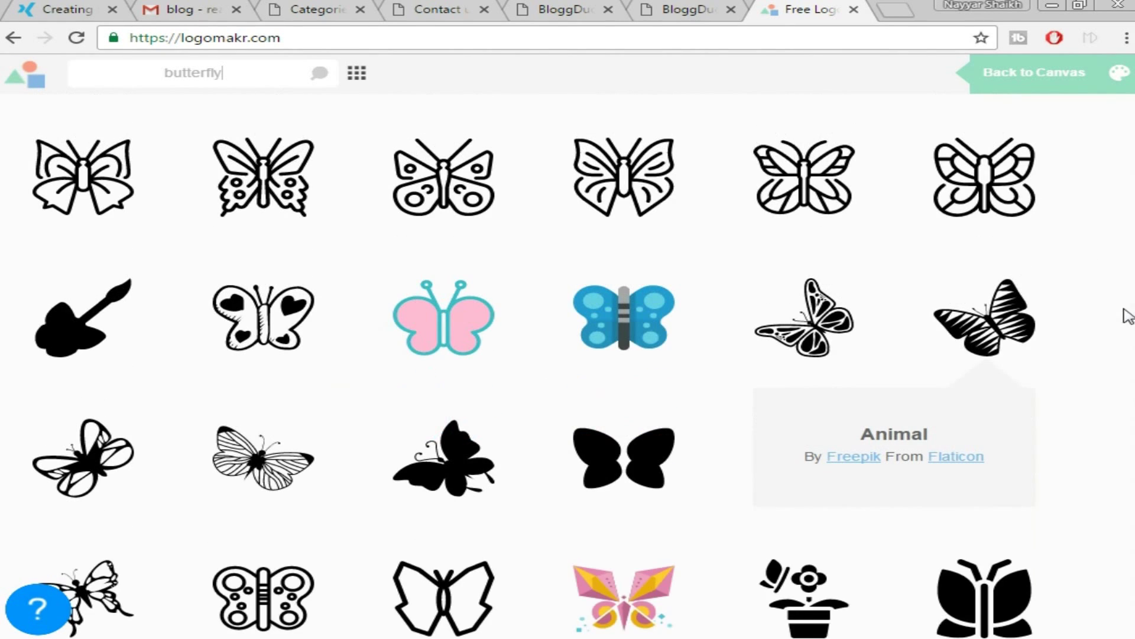
scroll(1051, 305, "down", 2)
scroll(1043, 317, "up", 1)
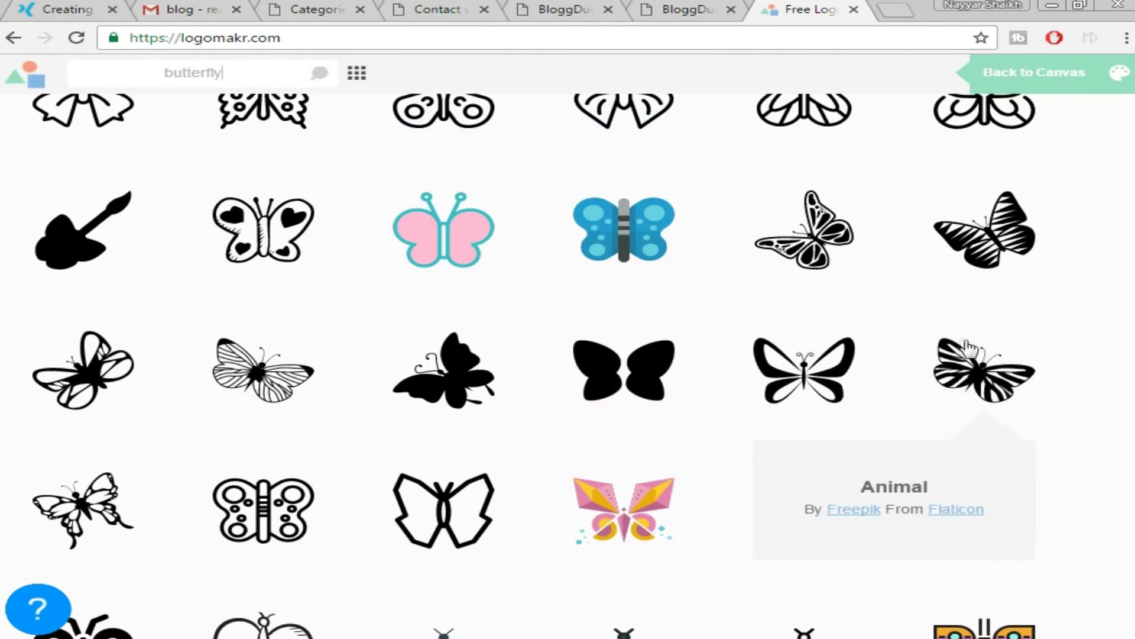
- Place the blue spotted butterfly, shrink it to about 61 × 50 px, and add a text box
left_click(628, 239)
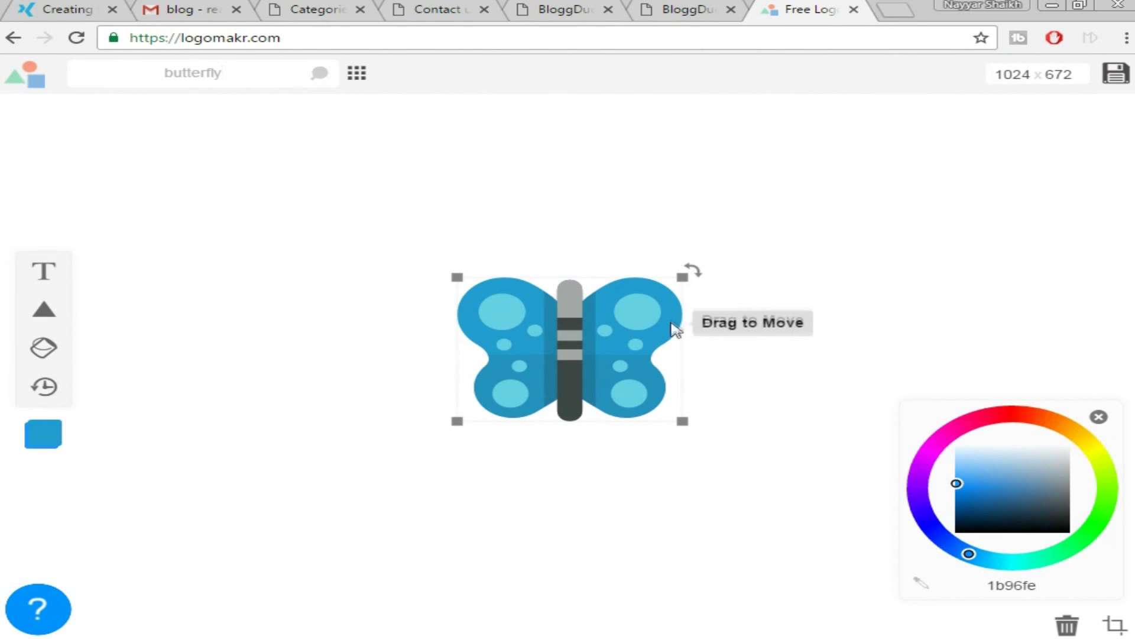
left_click_drag(683, 273, 527, 378)
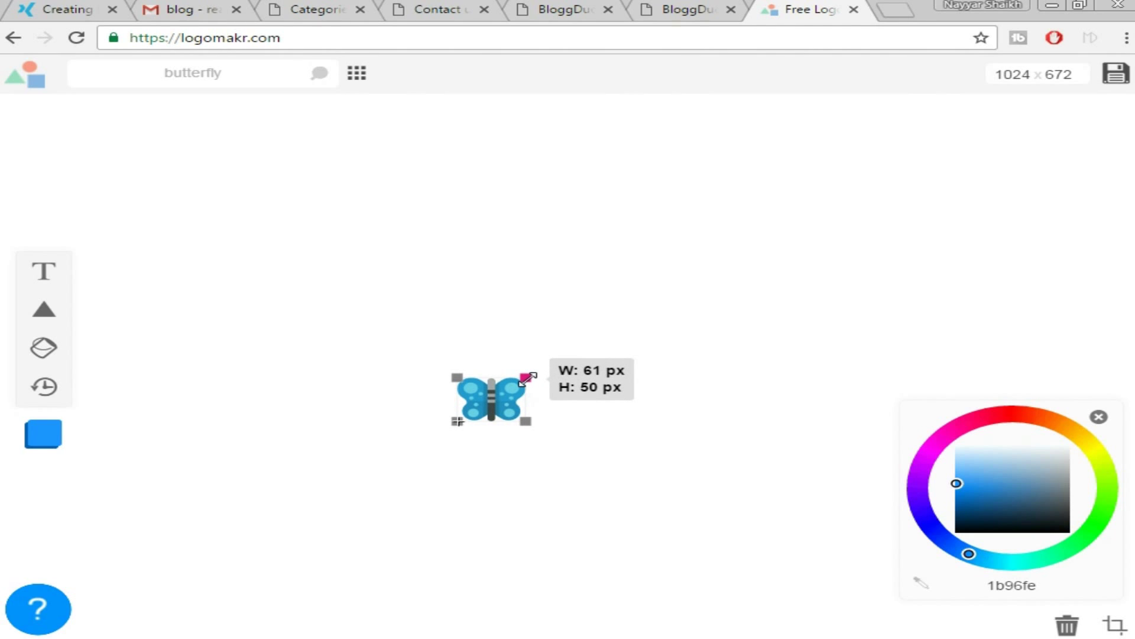
left_click_drag(528, 378, 528, 378)
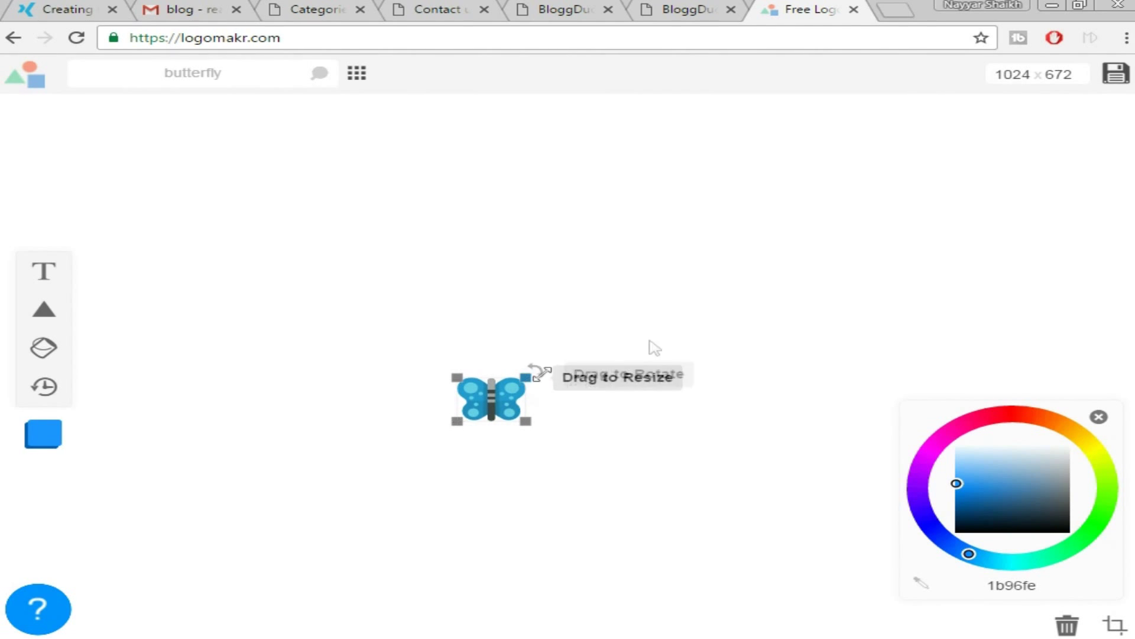
left_click(683, 347)
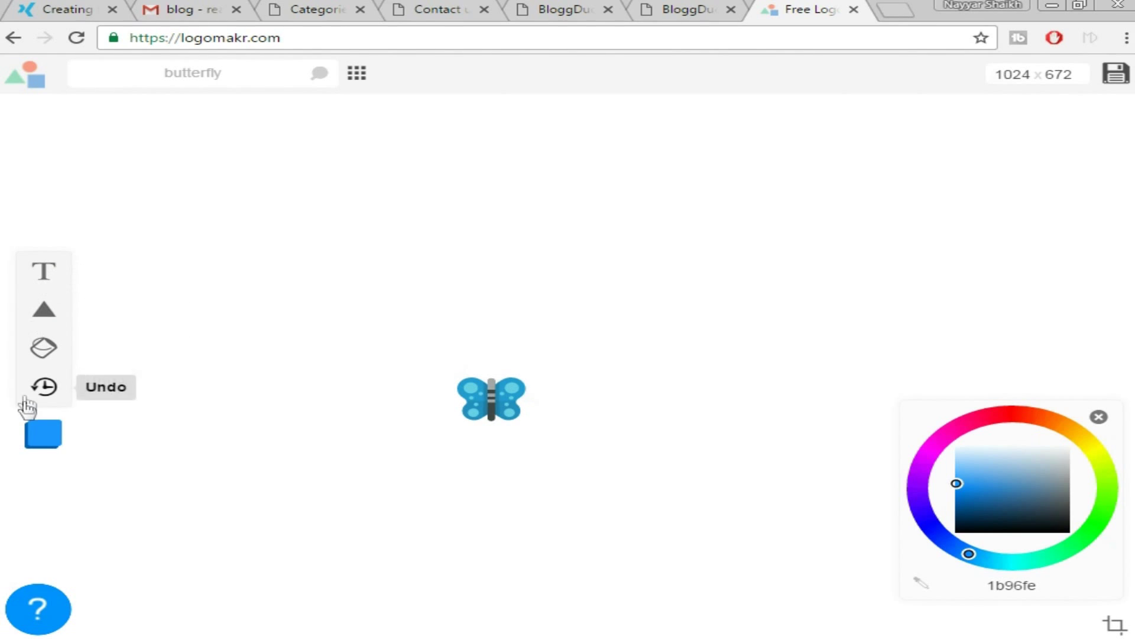
left_click(46, 273)
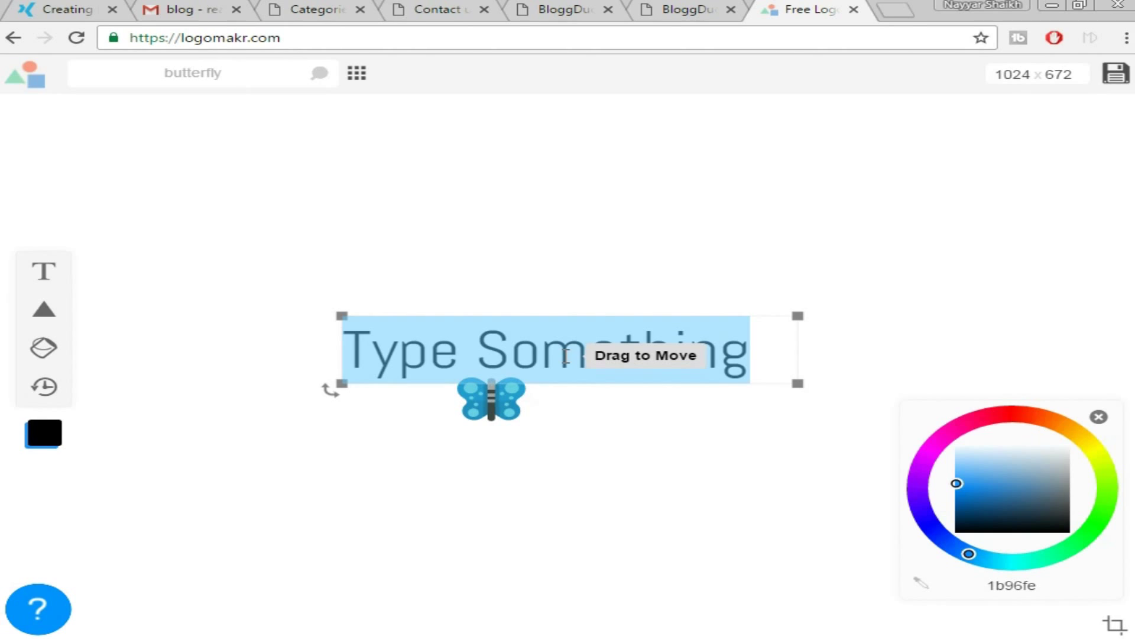
- Type 'ButterFly', shrink the text and move it to the butterfly's right
type("ButterFly")
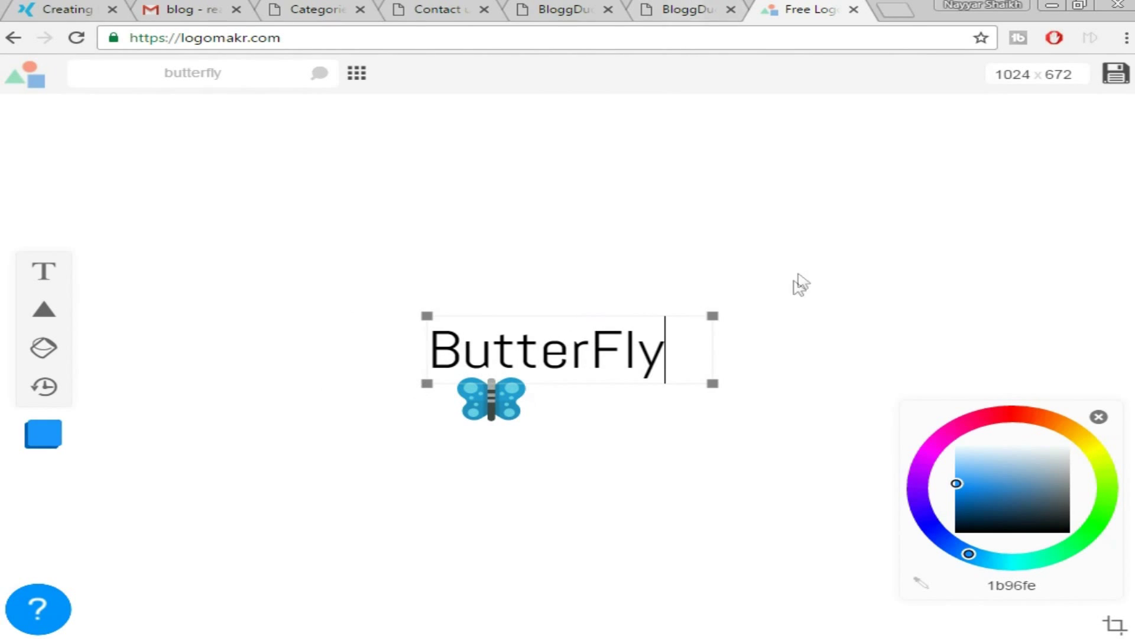
left_click_drag(713, 321, 613, 357)
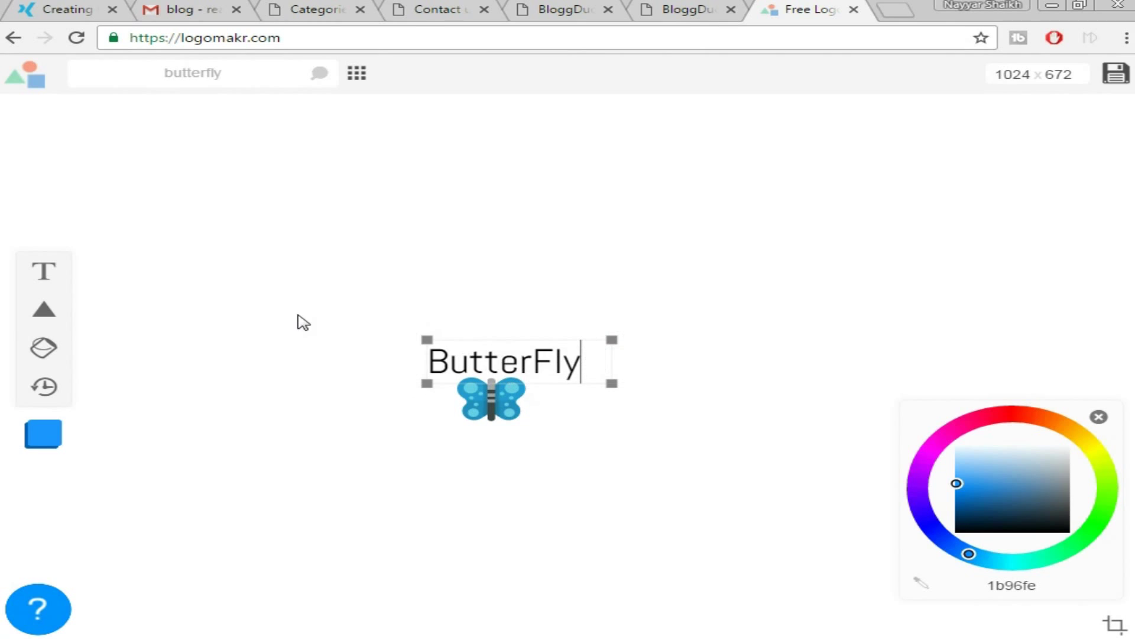
left_click_drag(532, 358, 588, 358)
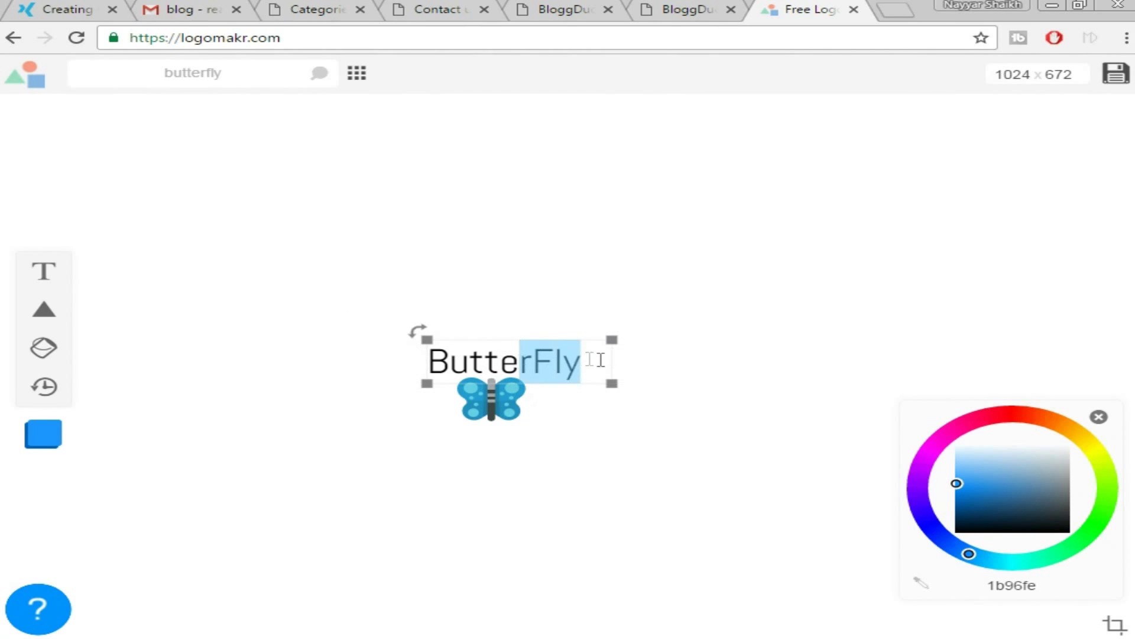
left_click(431, 456)
left_click(491, 399)
left_click(523, 367)
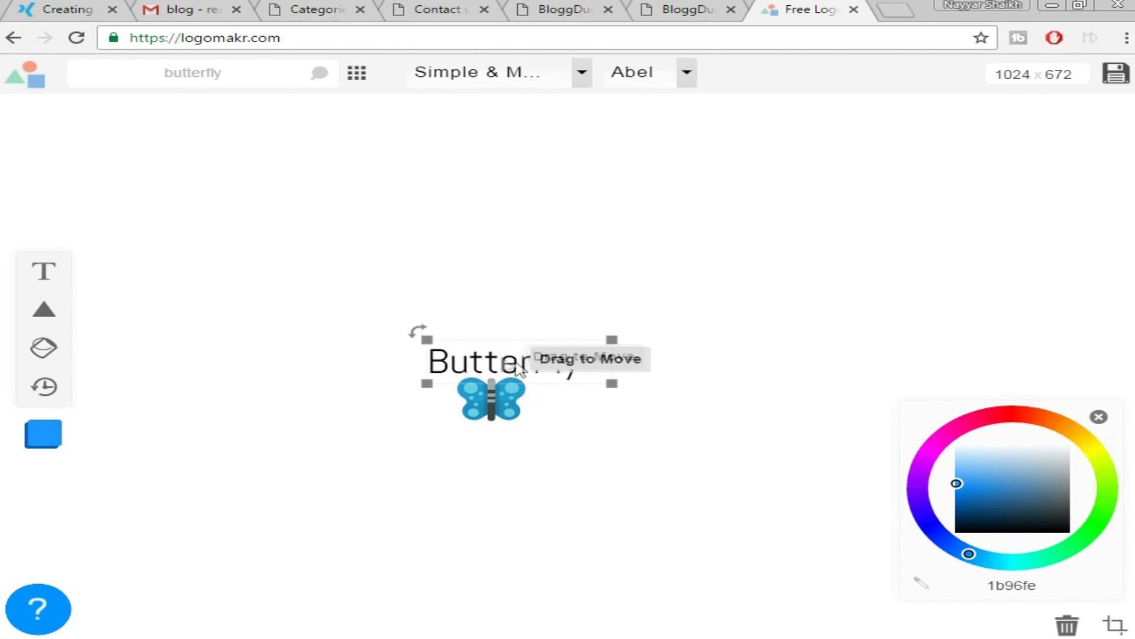
left_click_drag(522, 367, 632, 404)
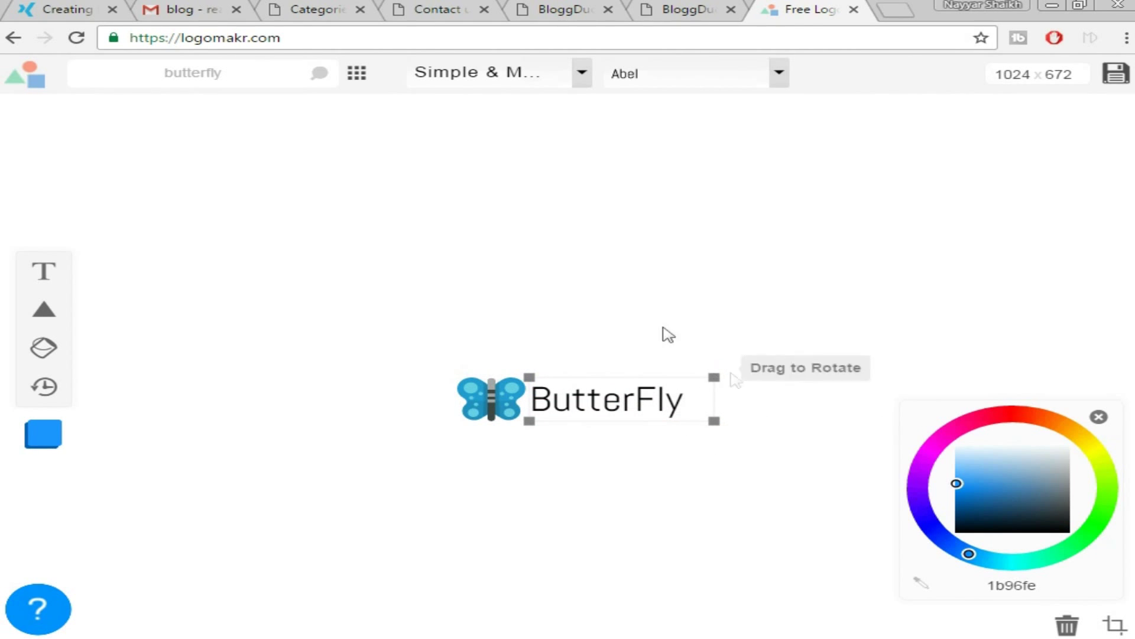
- Color the ButterFly text dark navy 0c2d49 in Abel, after trying Allerta and Decorative fonts
left_click(695, 90)
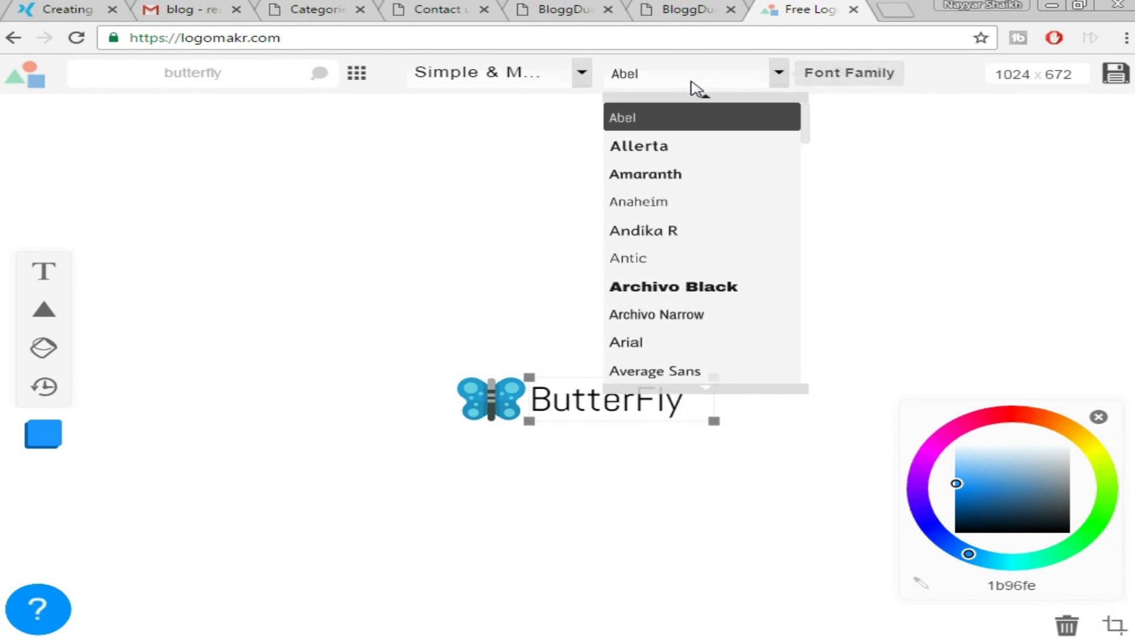
left_click(681, 155)
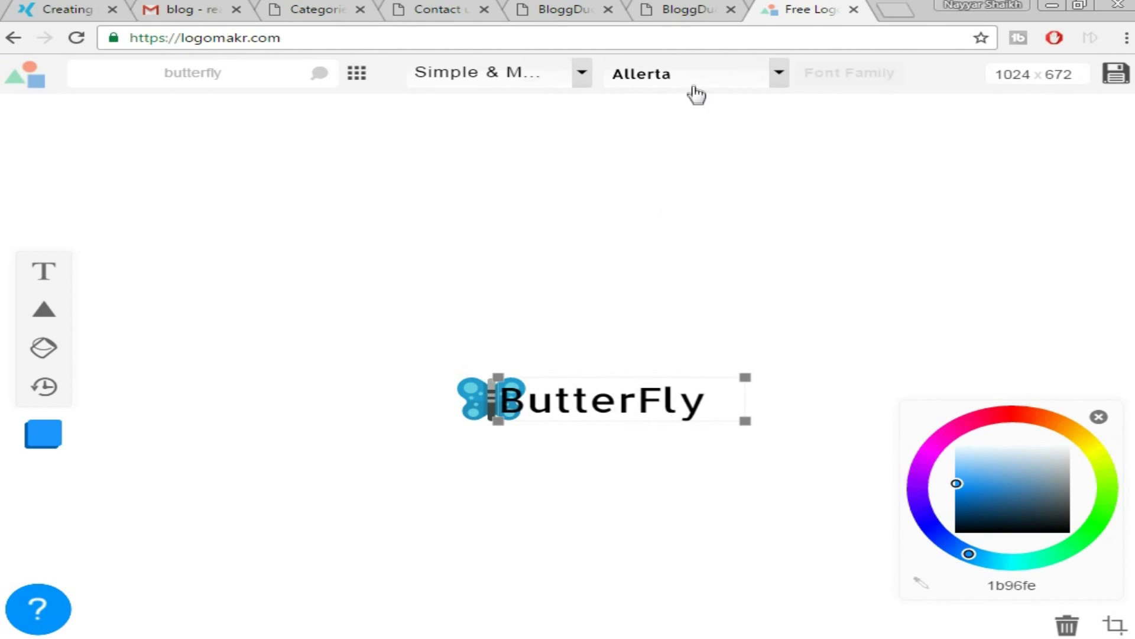
key("ctrl+z")
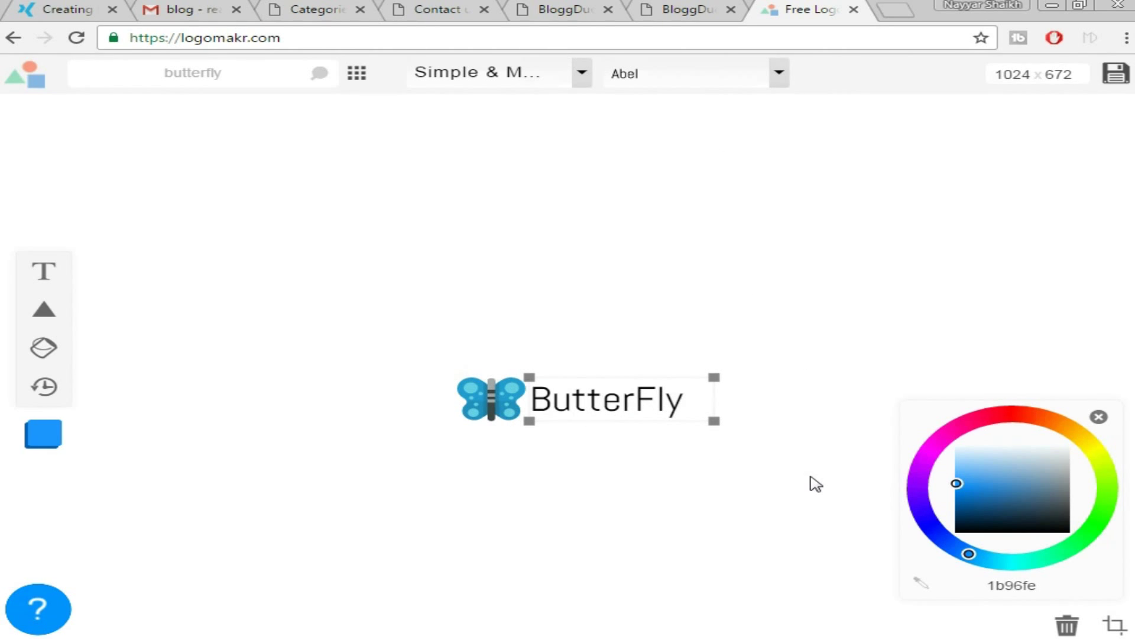
mouse_move(970, 464)
left_mouse_down()
mouse_move(1026, 507)
mouse_move(1074, 491)
mouse_move(1006, 499)
mouse_move(986, 518)
left_mouse_up()
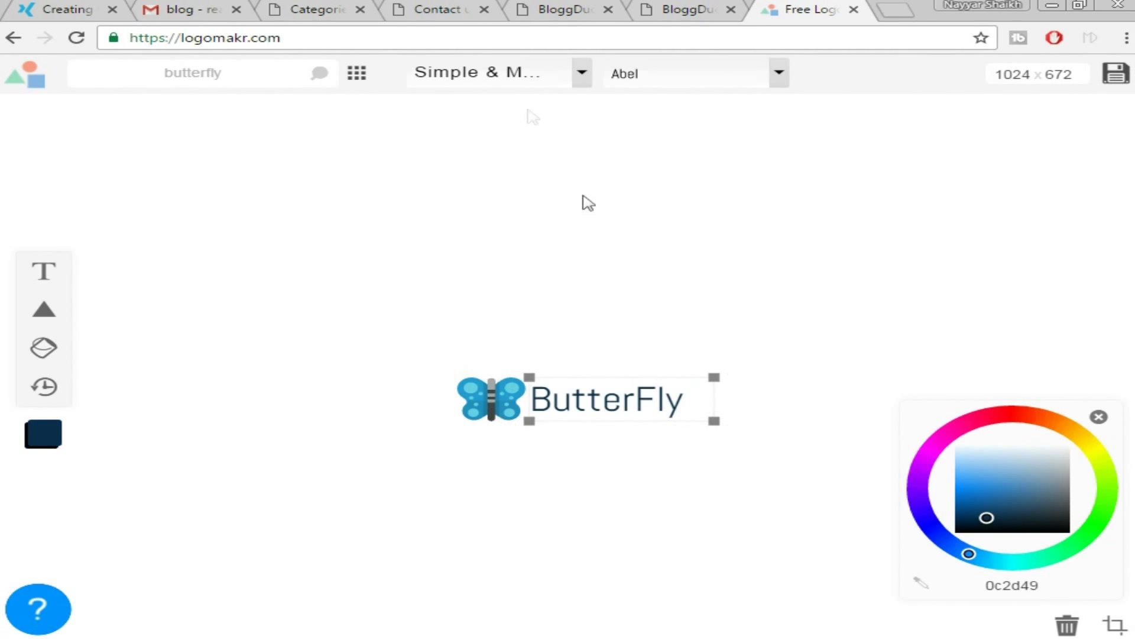
left_click(523, 75)
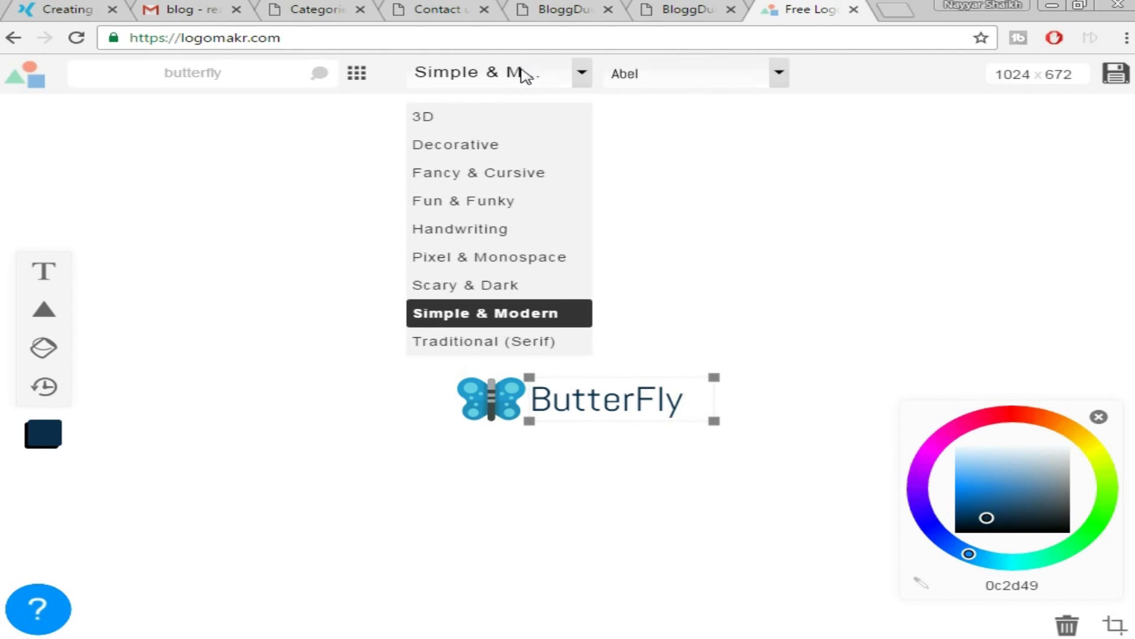
left_click(487, 144)
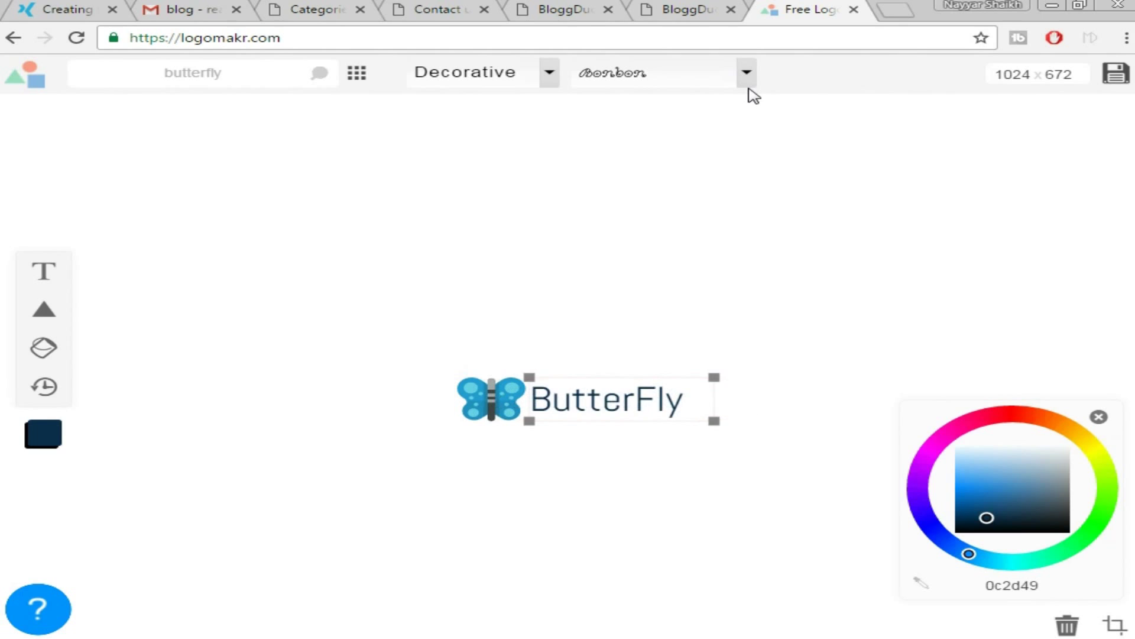
left_click(716, 280)
left_click(491, 393)
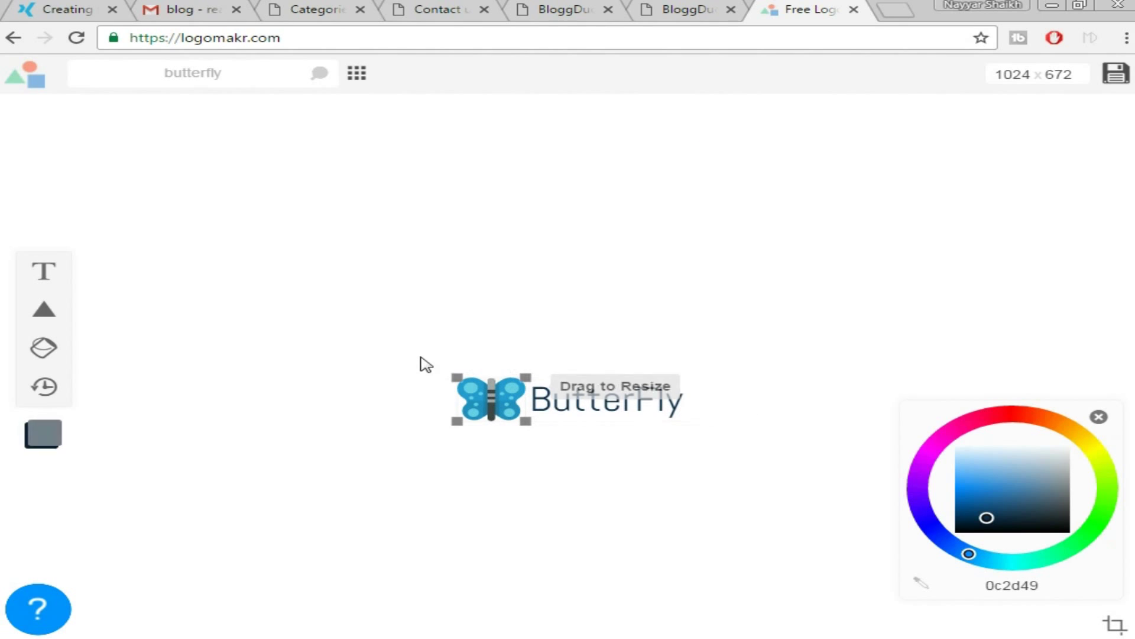
left_click(603, 399)
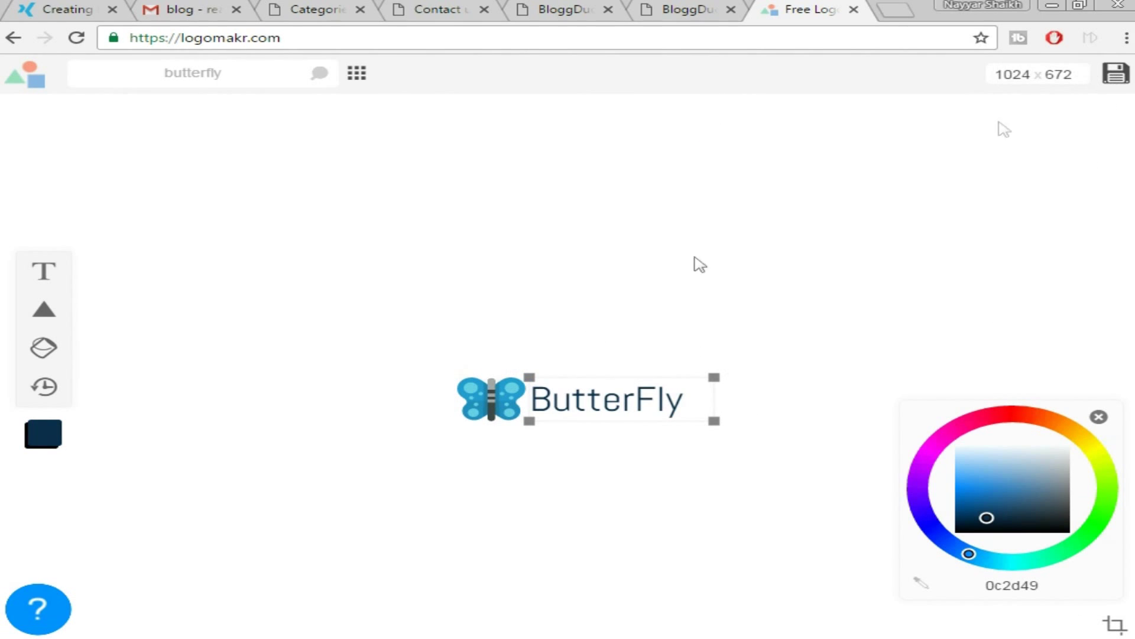
- Crop the logo canvas to 208 × 50 and download it as a PNG
left_click(1114, 625)
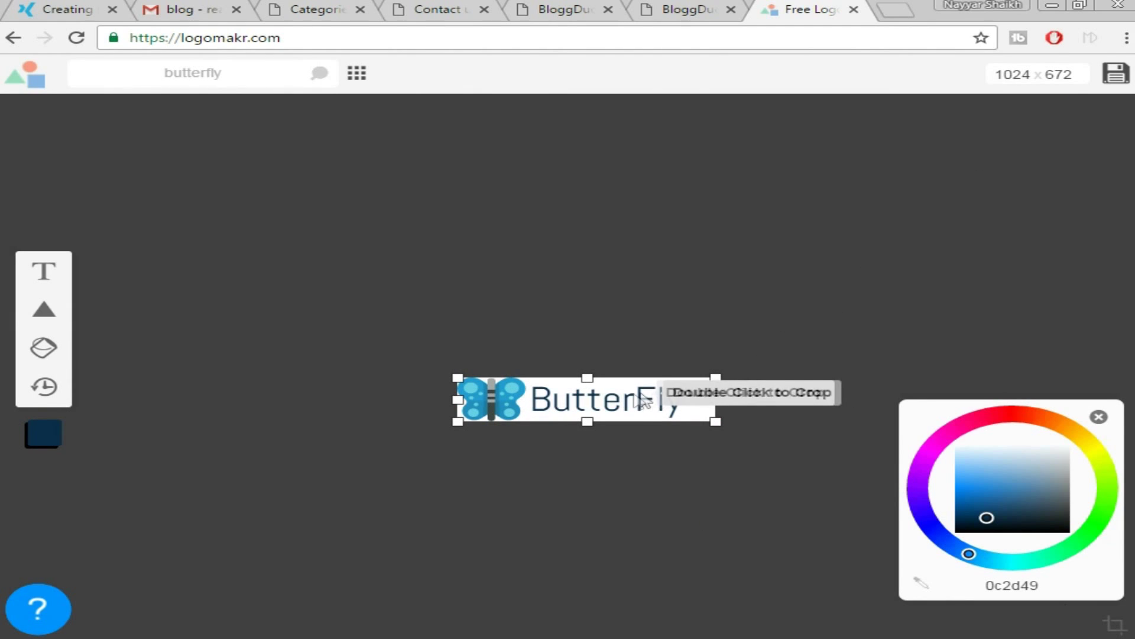
left_click_drag(715, 399, 689, 405)
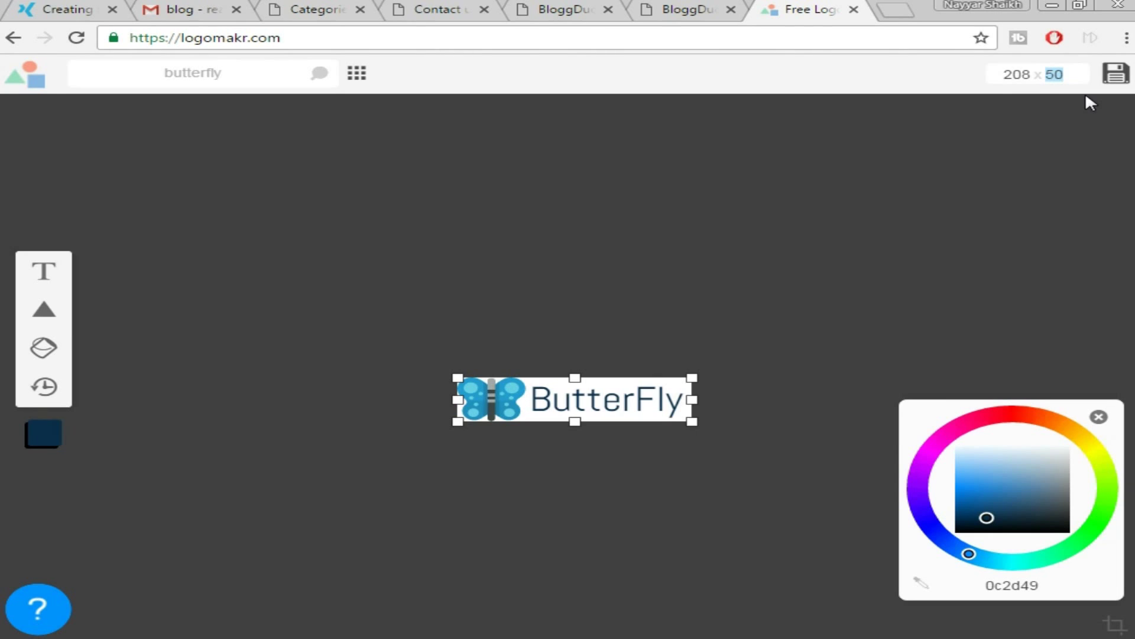
left_click(1117, 76)
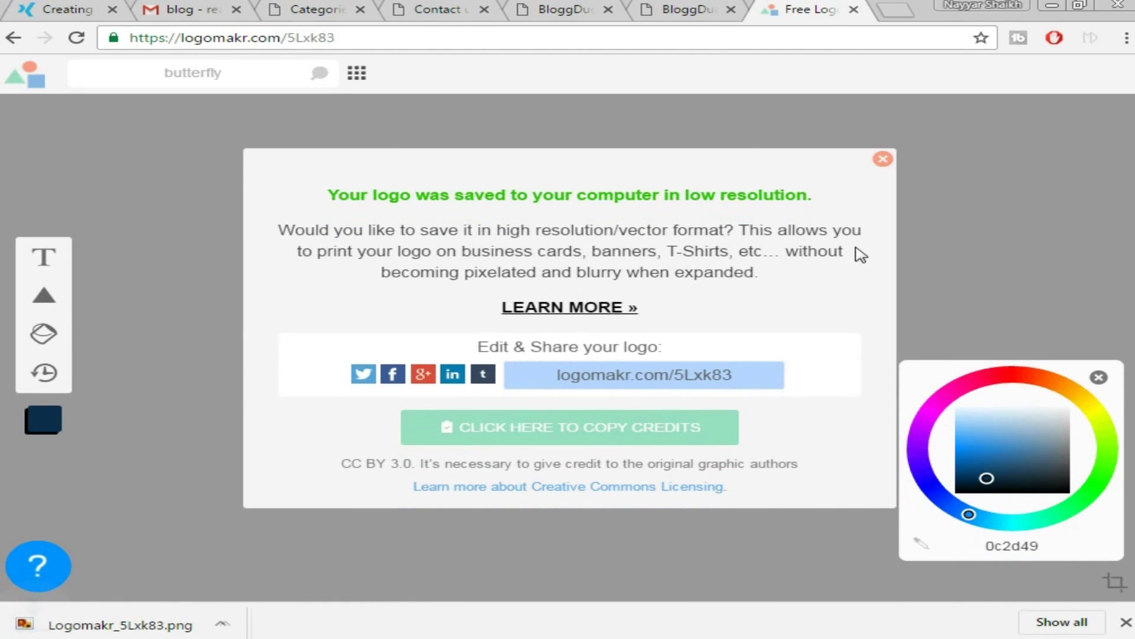
left_click(883, 159)
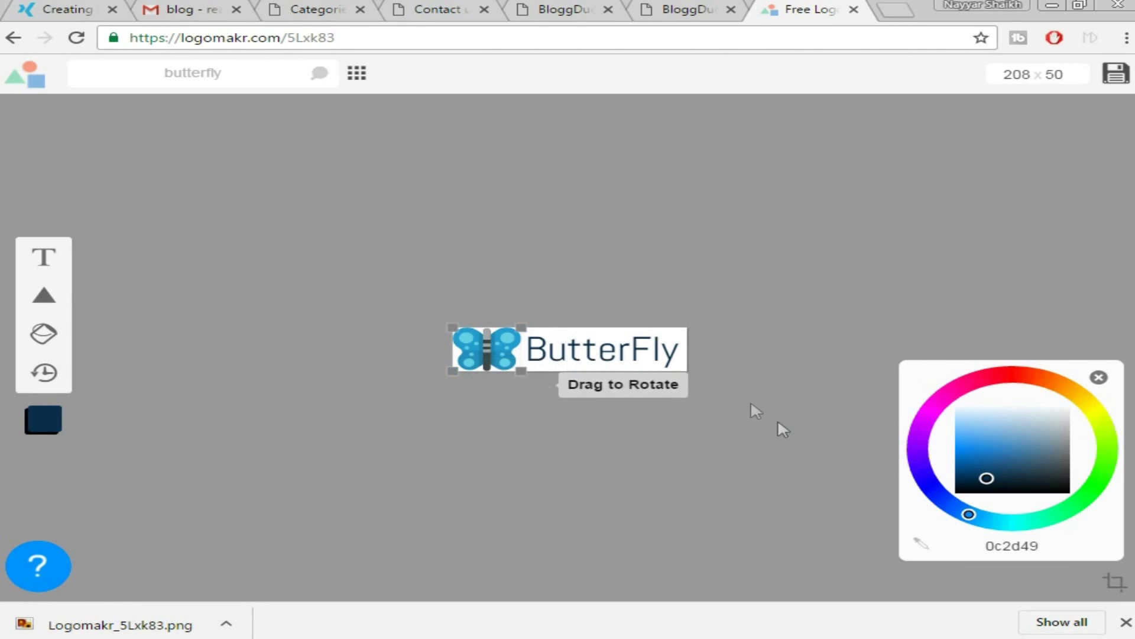
left_click(651, 349)
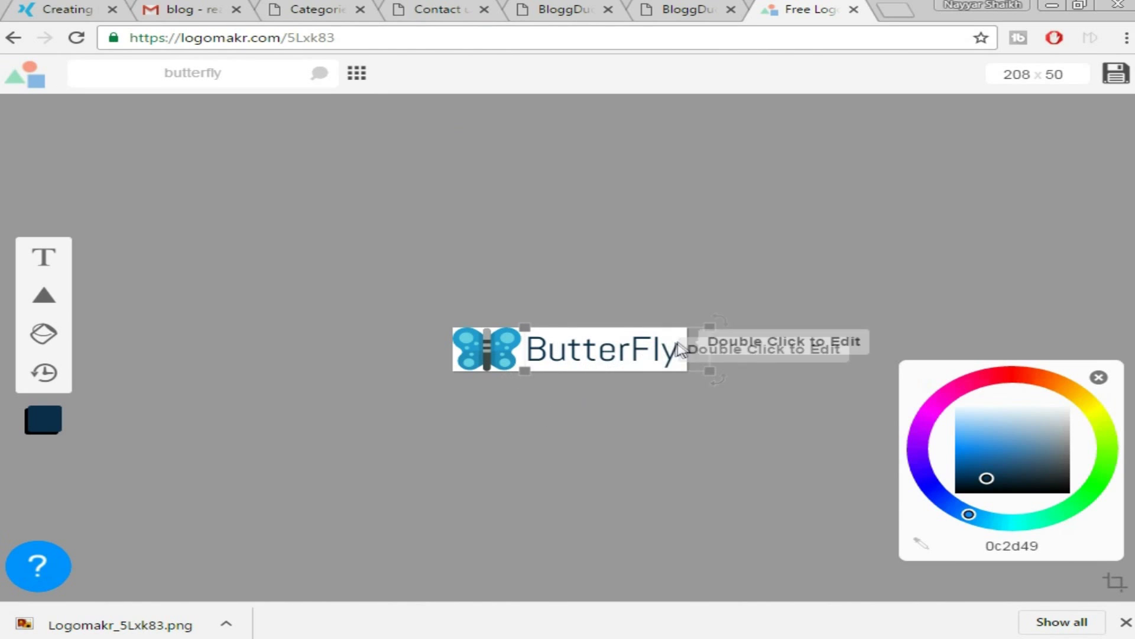
- Locate Logomakr_5Lxk83.png in the Images folder and return to the BloggDude homepage
left_click(226, 624)
left_click(77, 561)
key("alt+Tab")
left_click(313, 9)
left_click(536, 9)
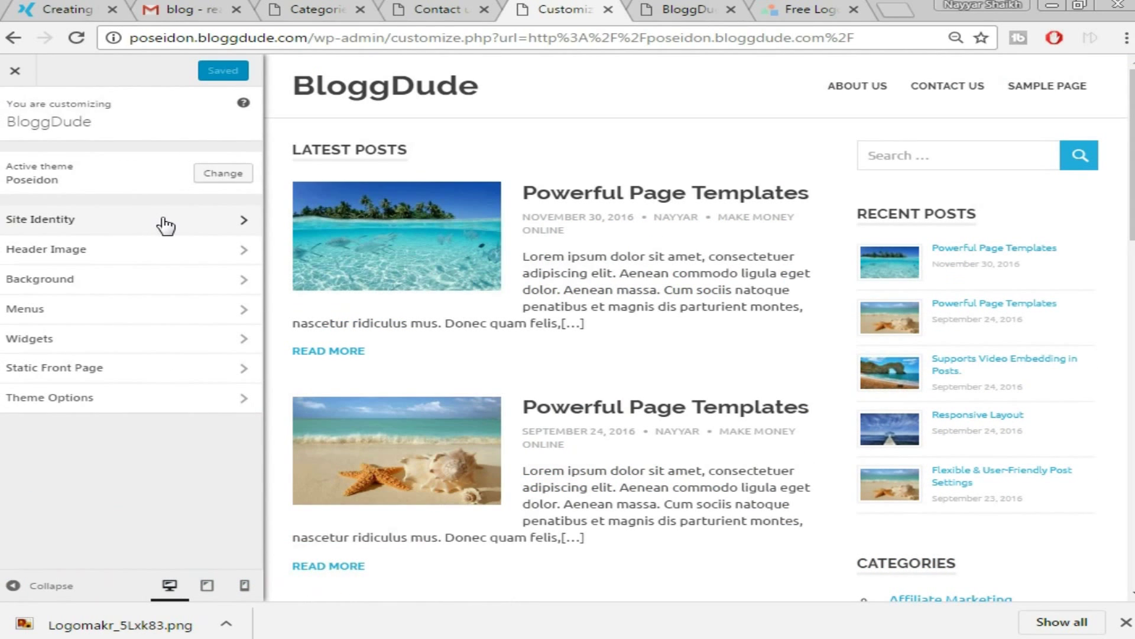
- Open Site Identity in the Customizer and bring up the Select logo media library
left_click(164, 224)
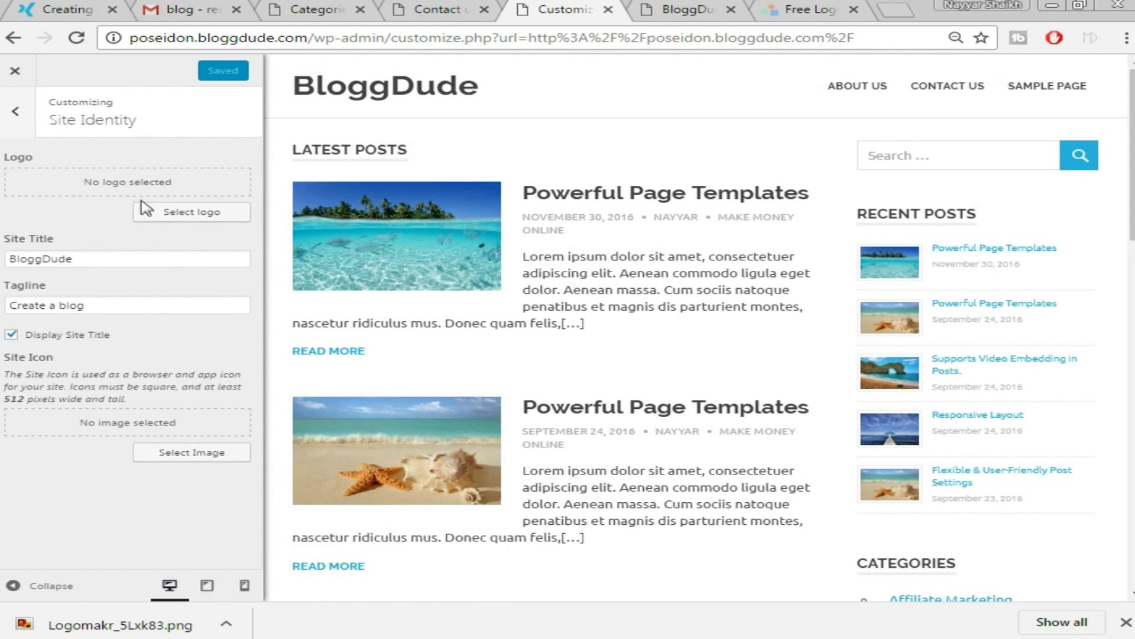
left_click(200, 224)
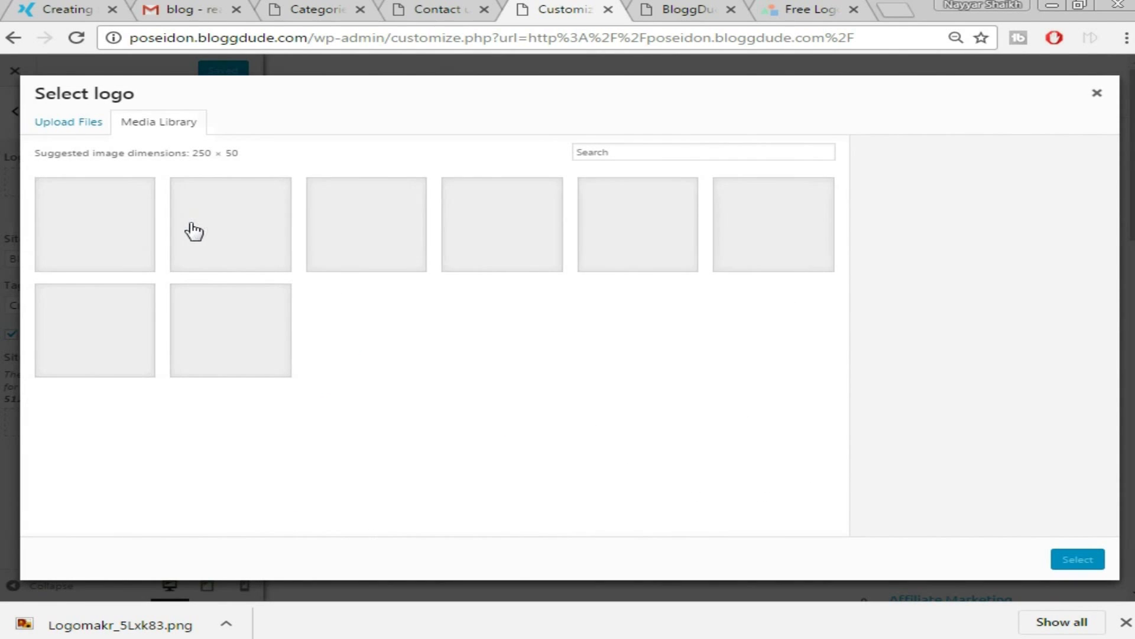
- Upload the Logomakr_5Lxk83 ButterFly image and crop it as the site logo
left_click(56, 132)
left_click(567, 334)
left_click(254, 313)
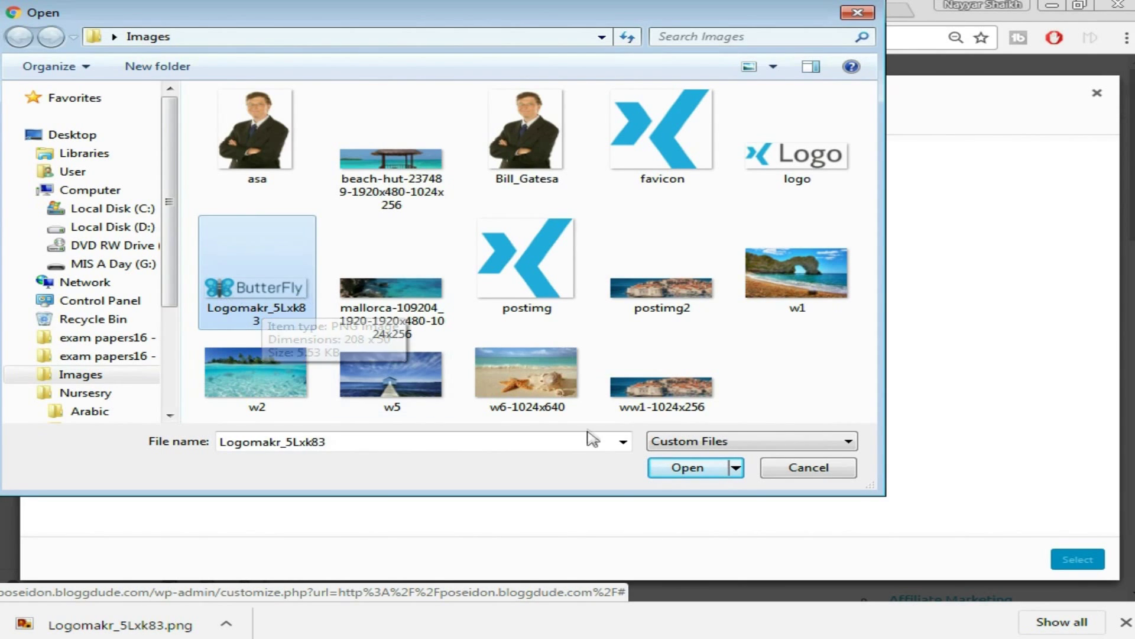
left_click(688, 468)
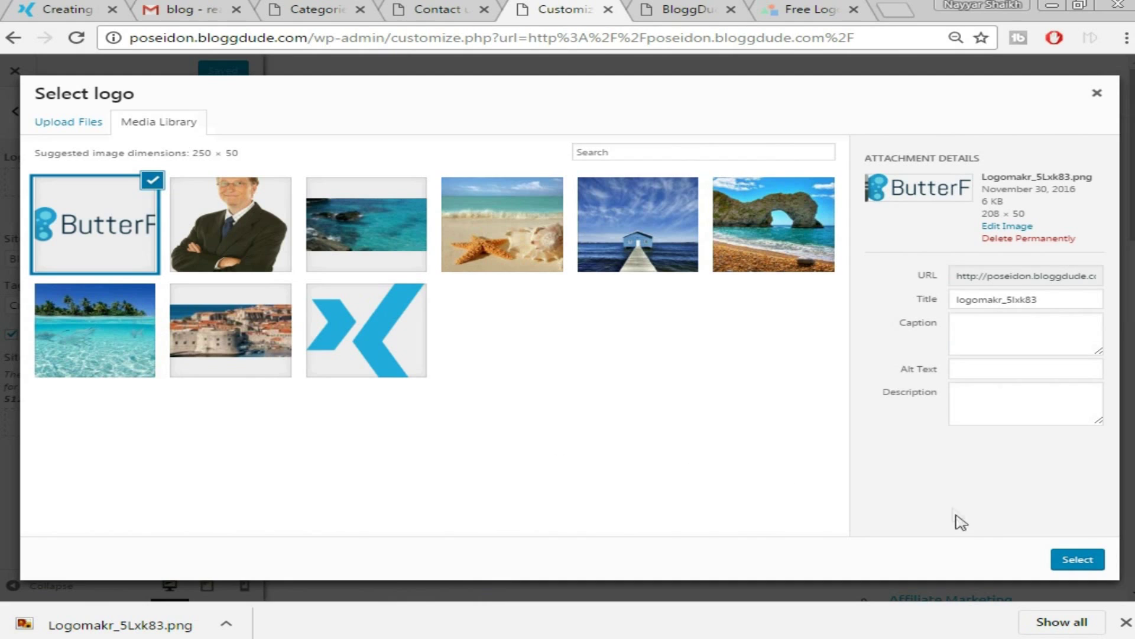
left_click(1082, 559)
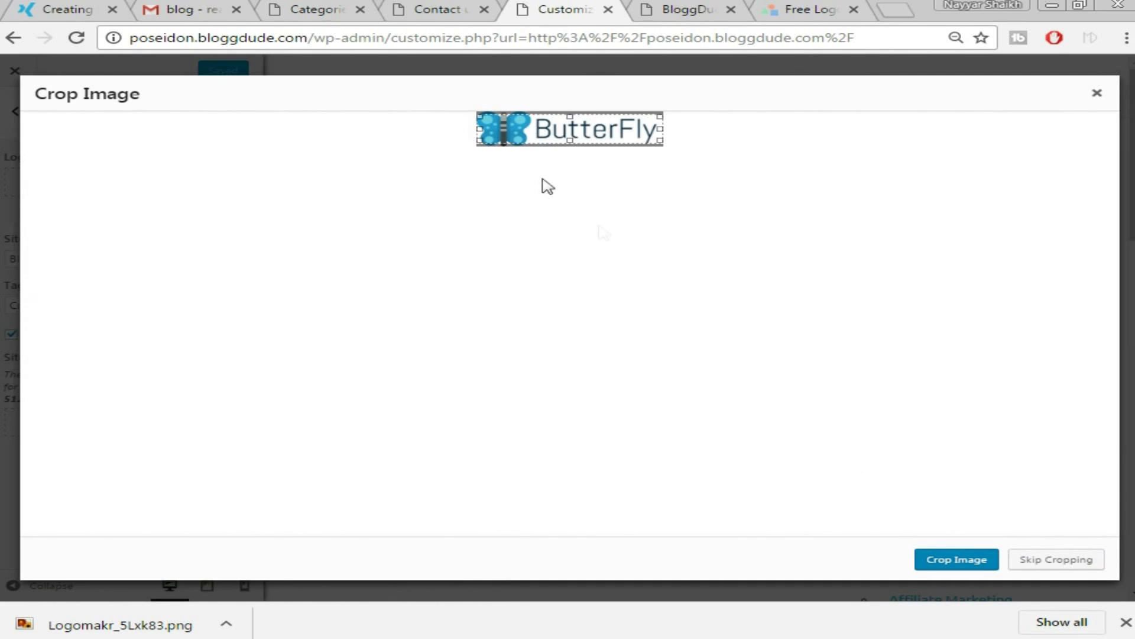
left_click_drag(568, 120, 573, 101)
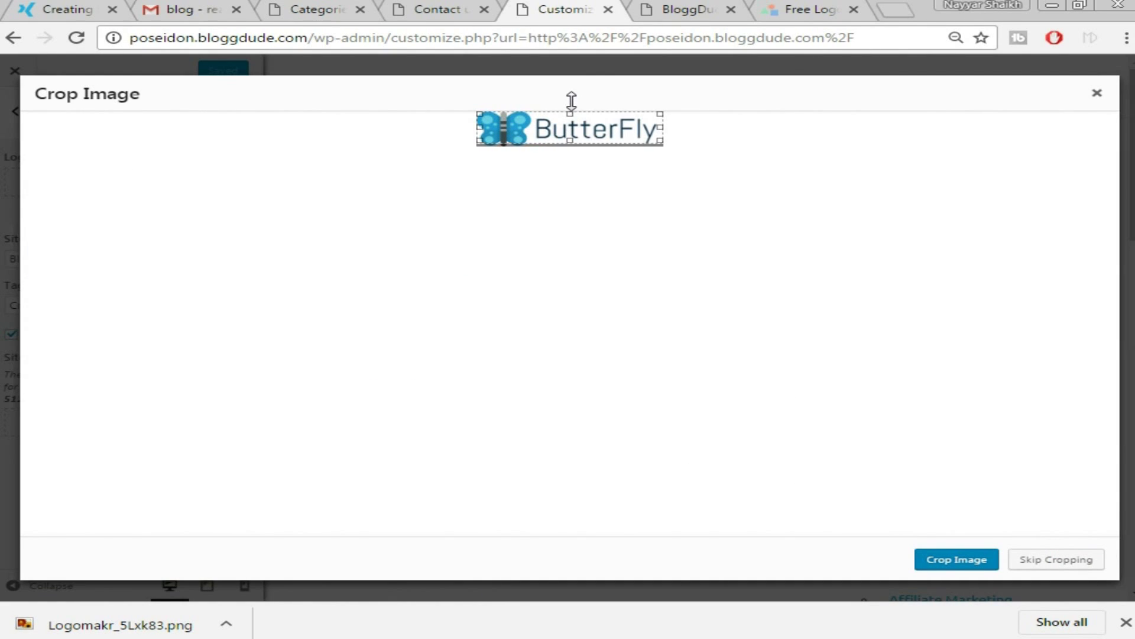
left_click_drag(572, 142, 575, 158)
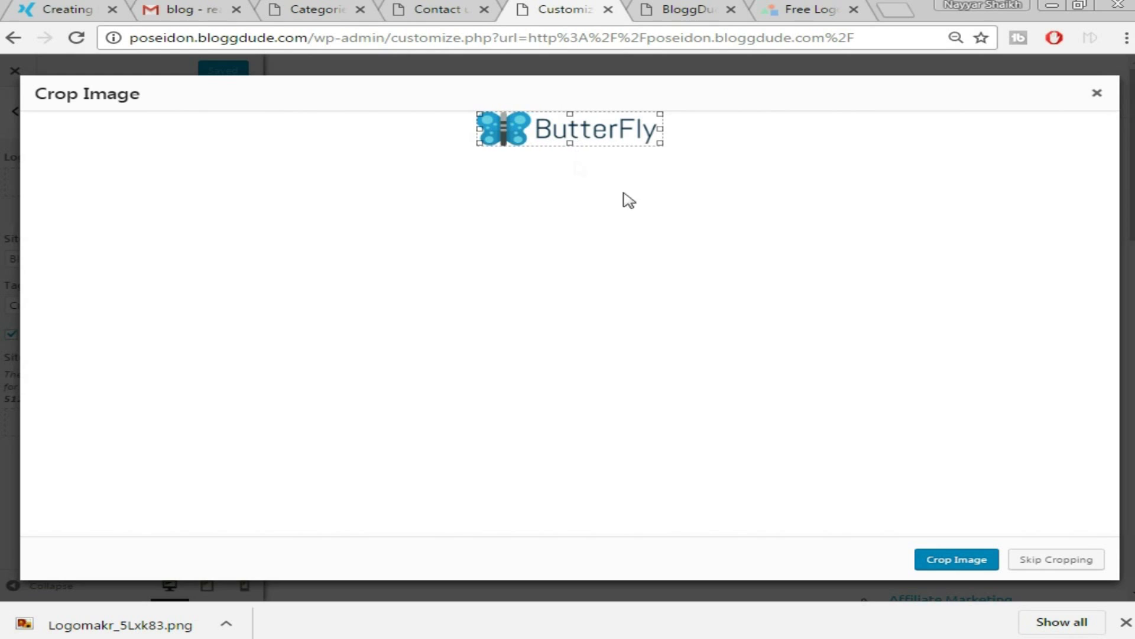
left_click(962, 562)
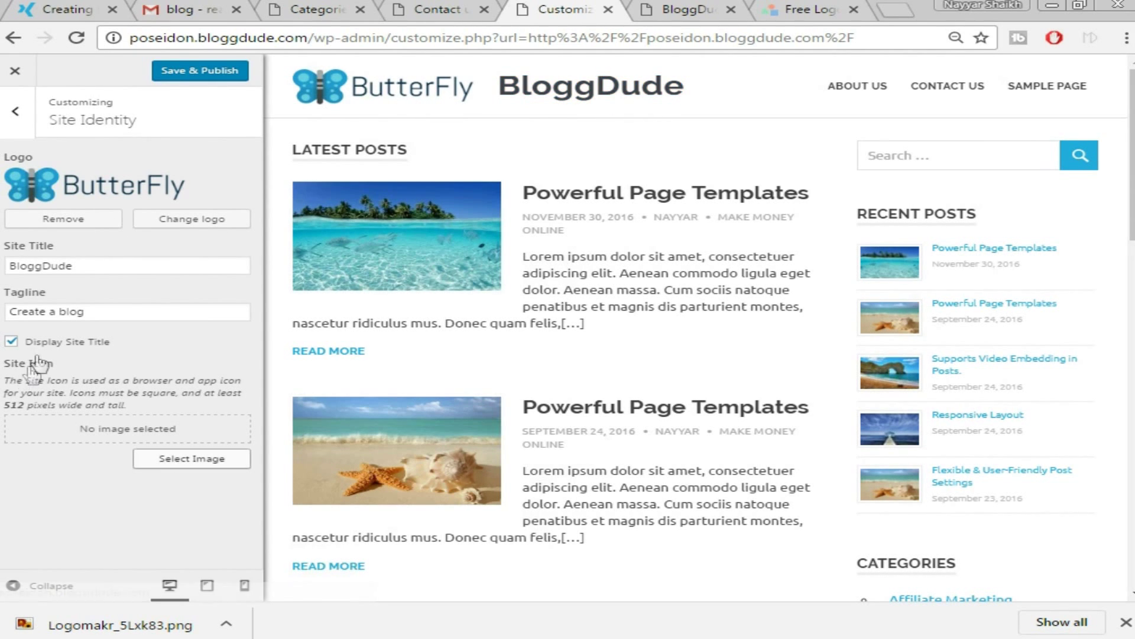
- Uncheck Display Site Title so only the ButterFly logo shows in the header
left_click(12, 341)
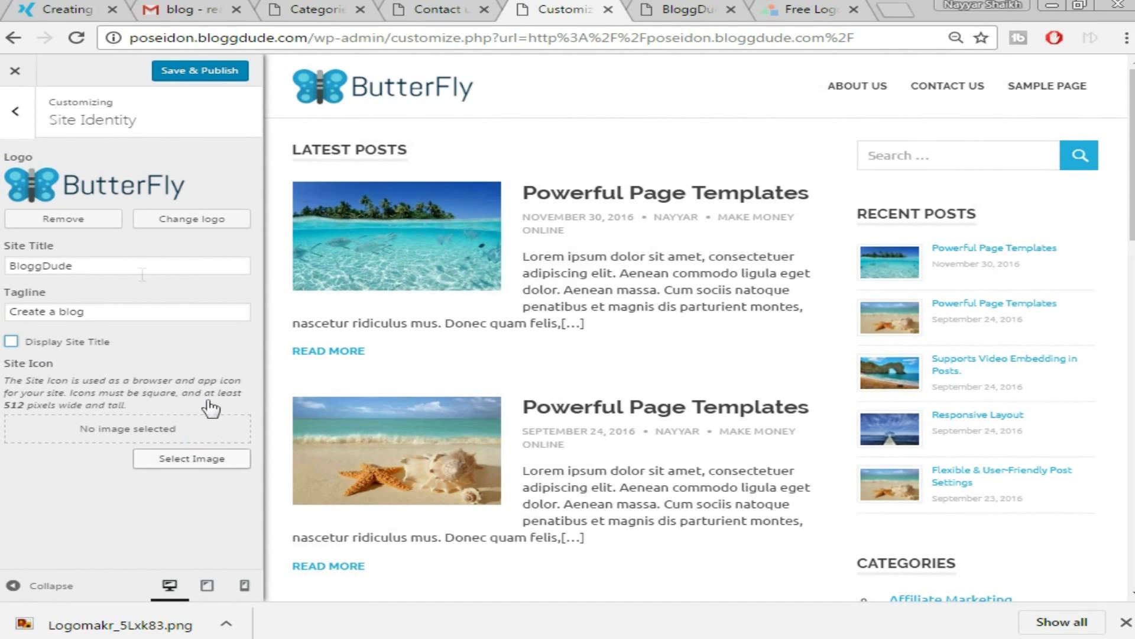
left_click(41, 18)
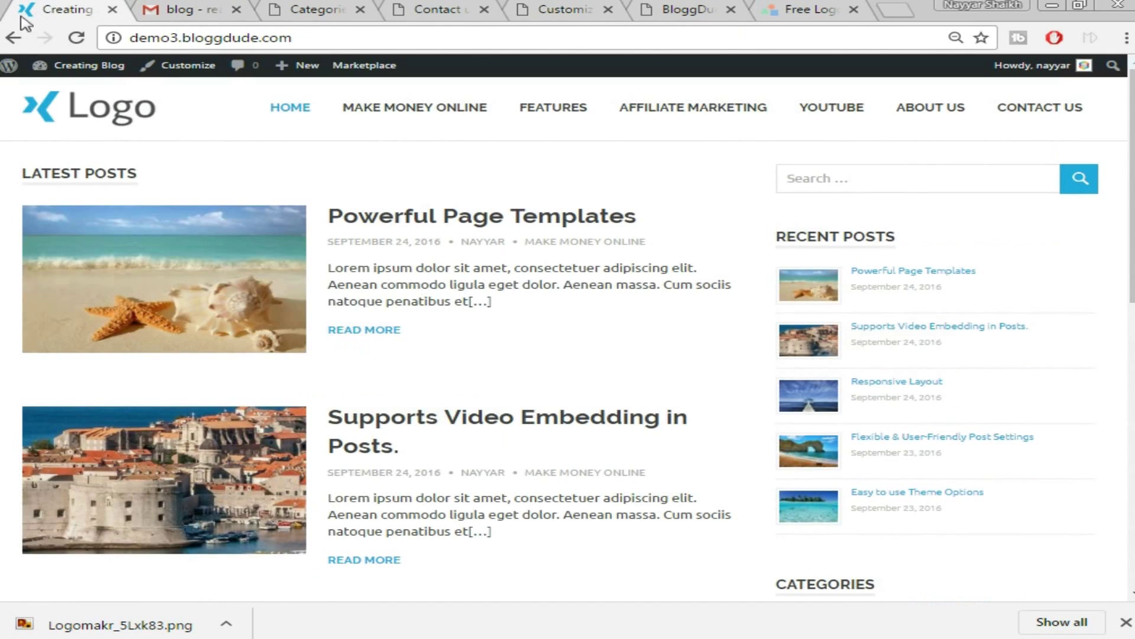
left_click(177, 9)
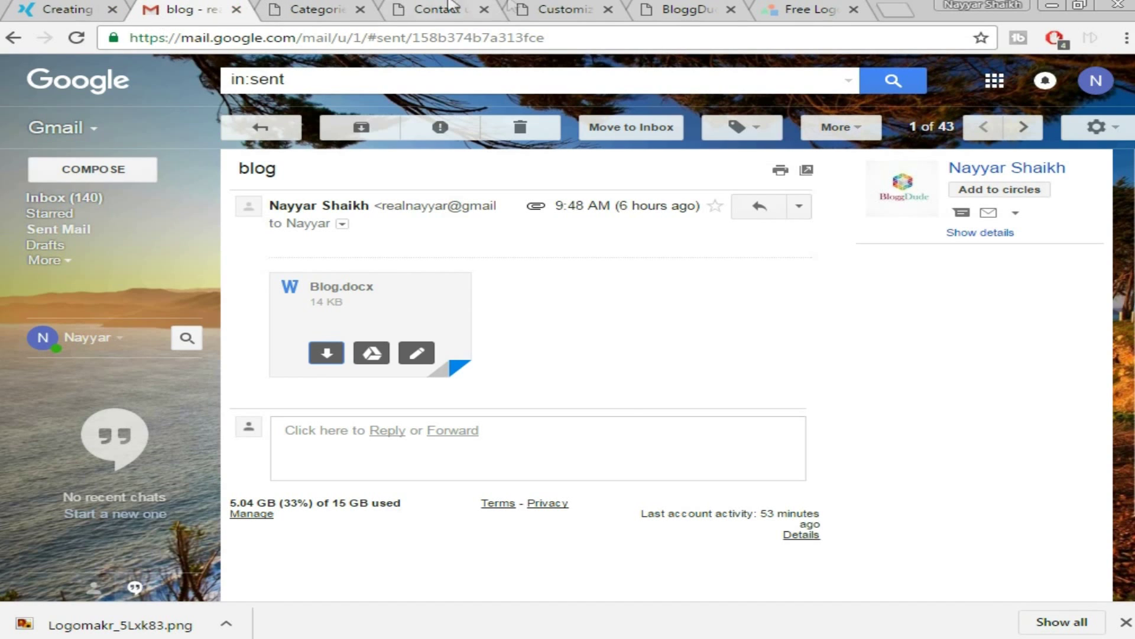
left_click(565, 8)
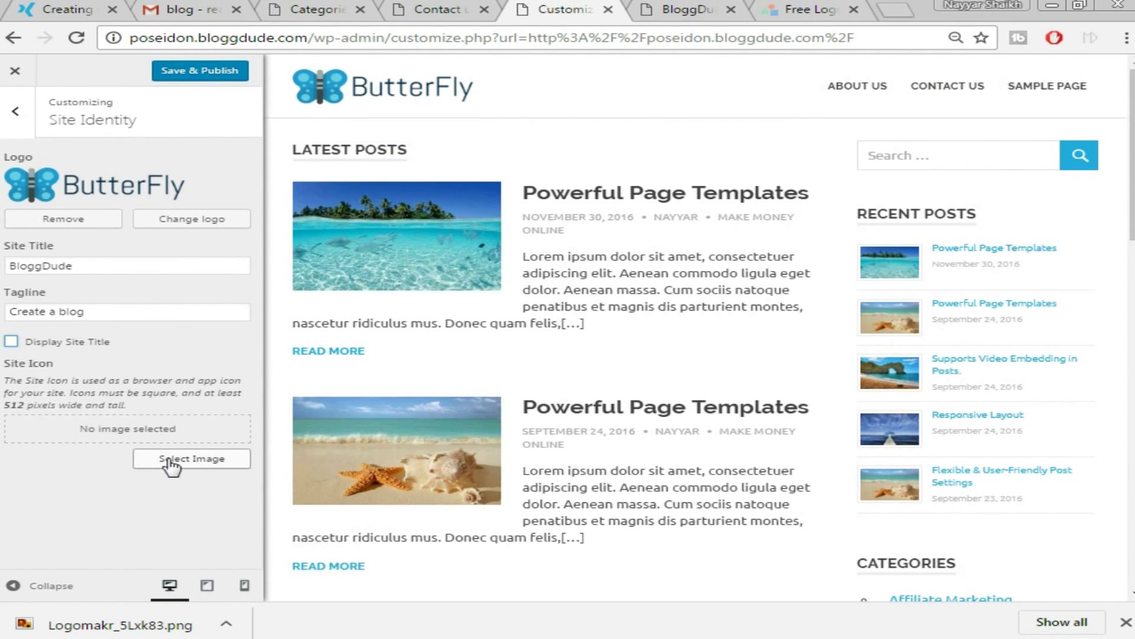
- Set the blue X postimg image as the cropped site icon
left_click(200, 459)
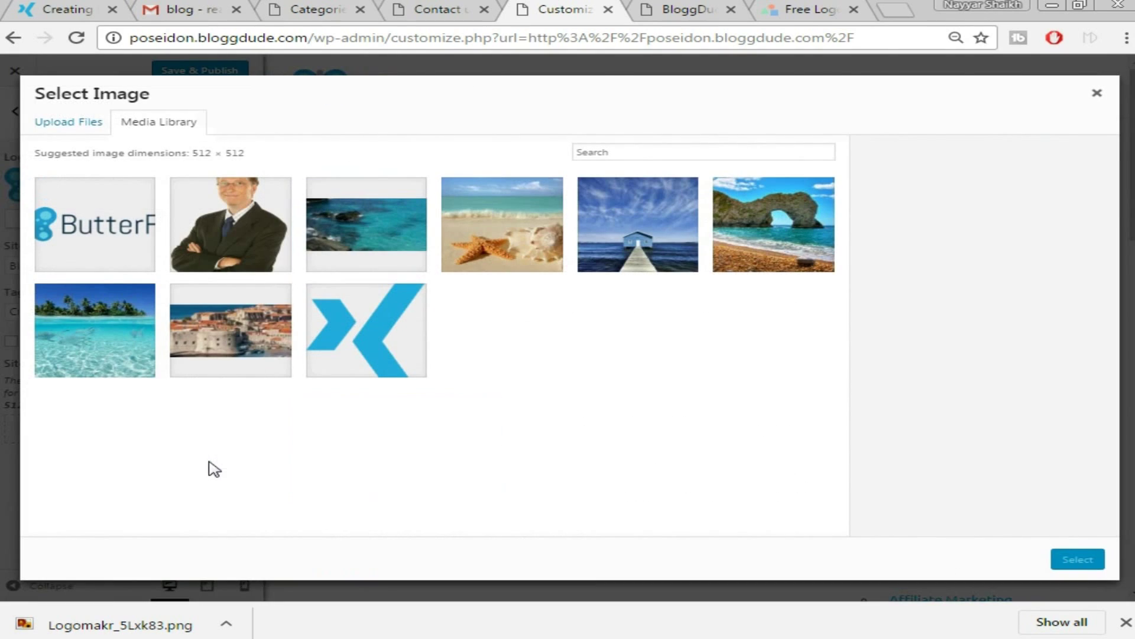
left_click(397, 341)
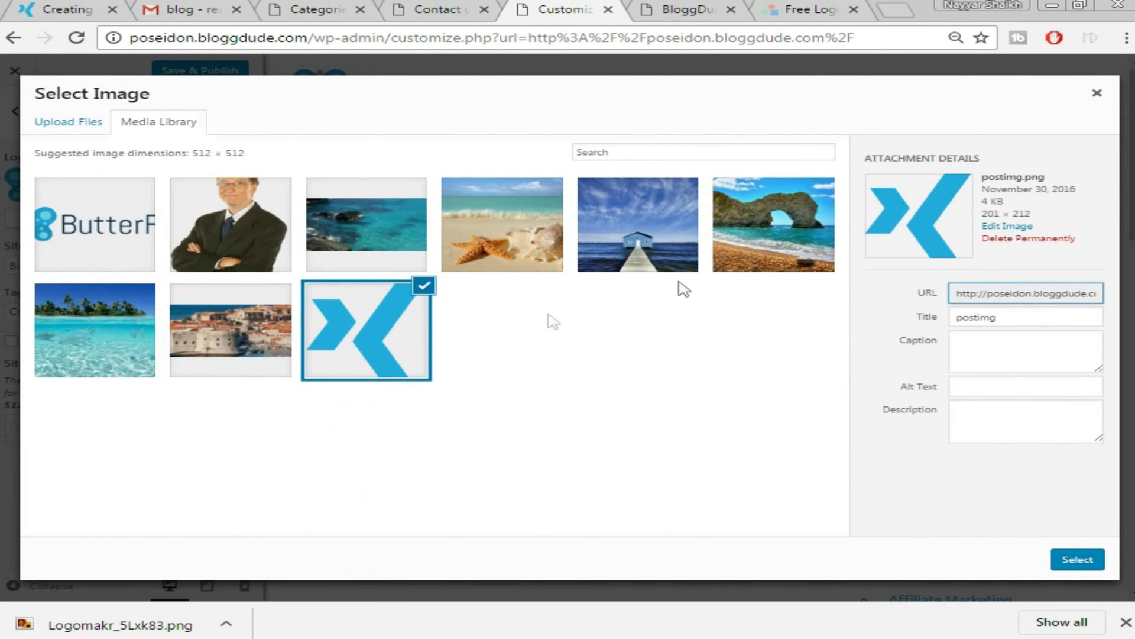
left_click(1077, 559)
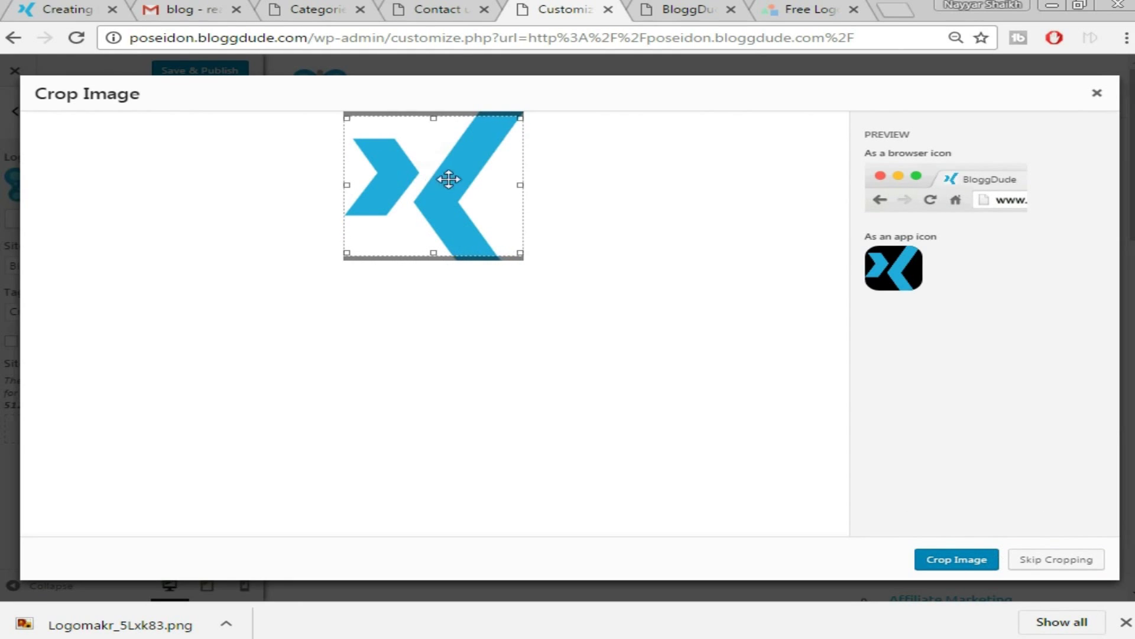
left_click(957, 560)
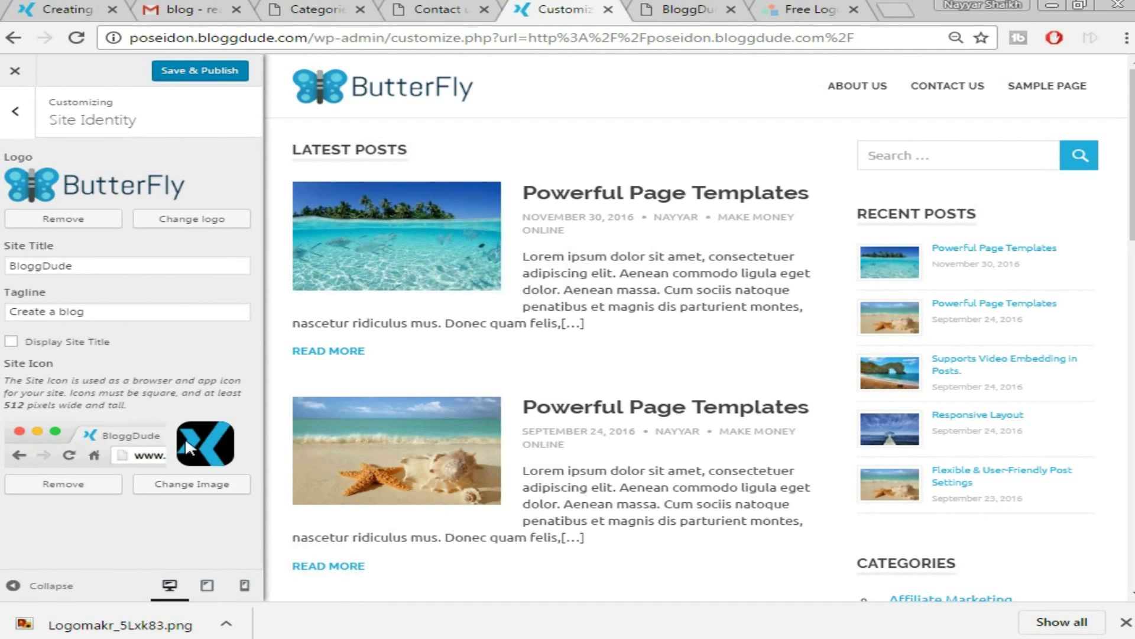
- Save & Publish the customizer changes and load poseidon.bloggdude.com to view the live site
left_click(202, 72)
left_click_drag(324, 37, 853, 37)
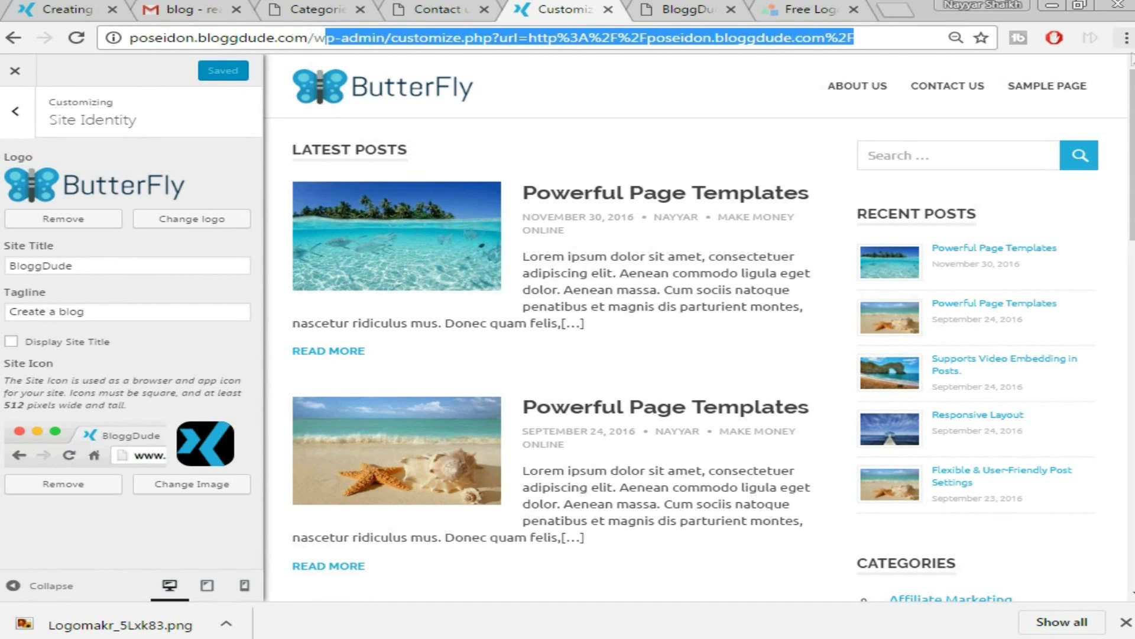
key("BackSpace")
key("BackSpace")
key("BackSpace")
key("Return")
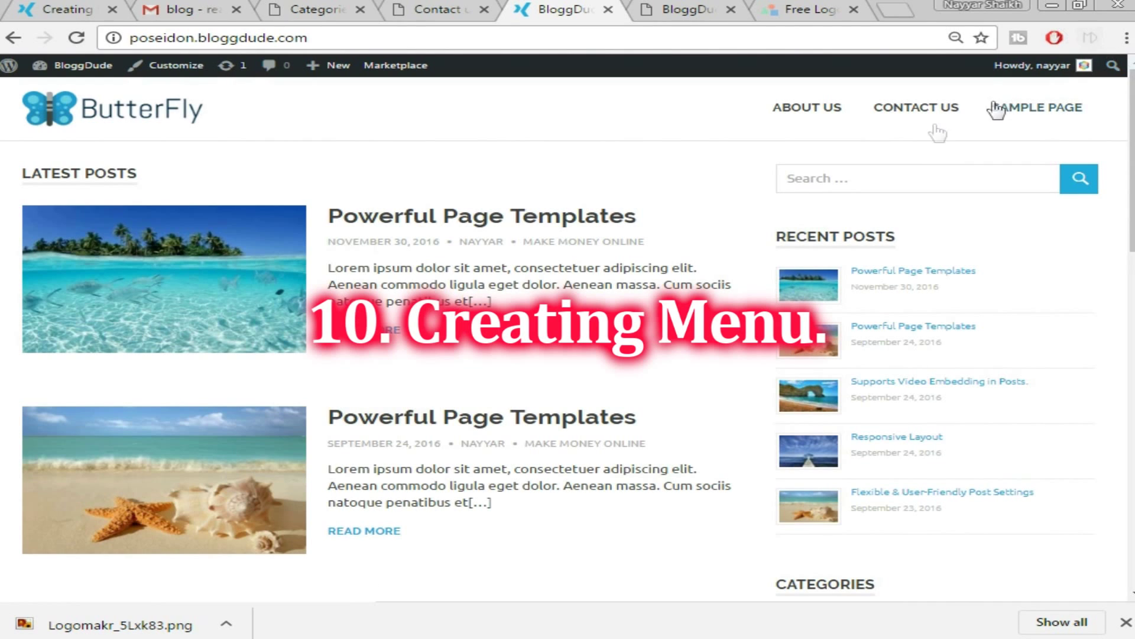
- In Appearance > Menus, create a new menu named 'Menu main' instead of 'Menu 1'
left_click(468, 16)
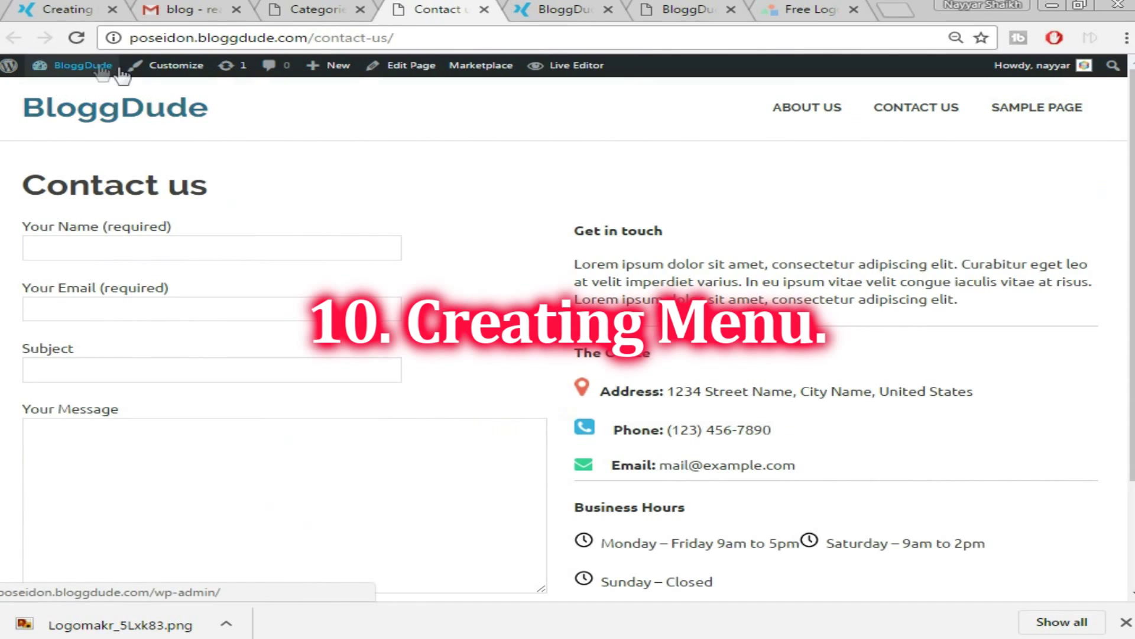
mouse_move(69, 67)
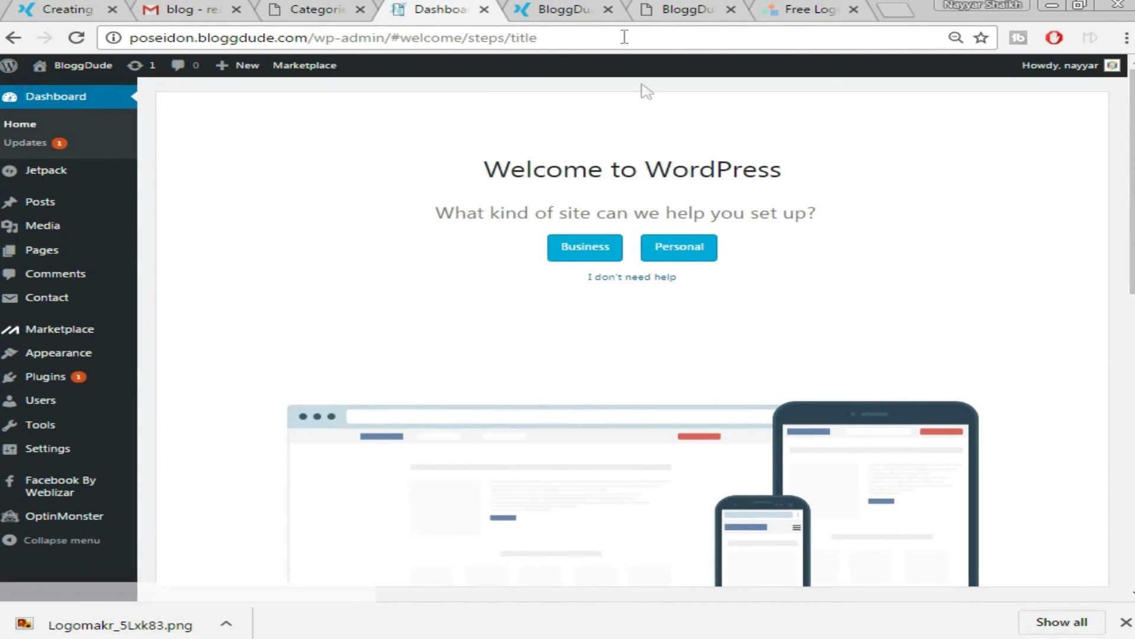
mouse_move(58, 353)
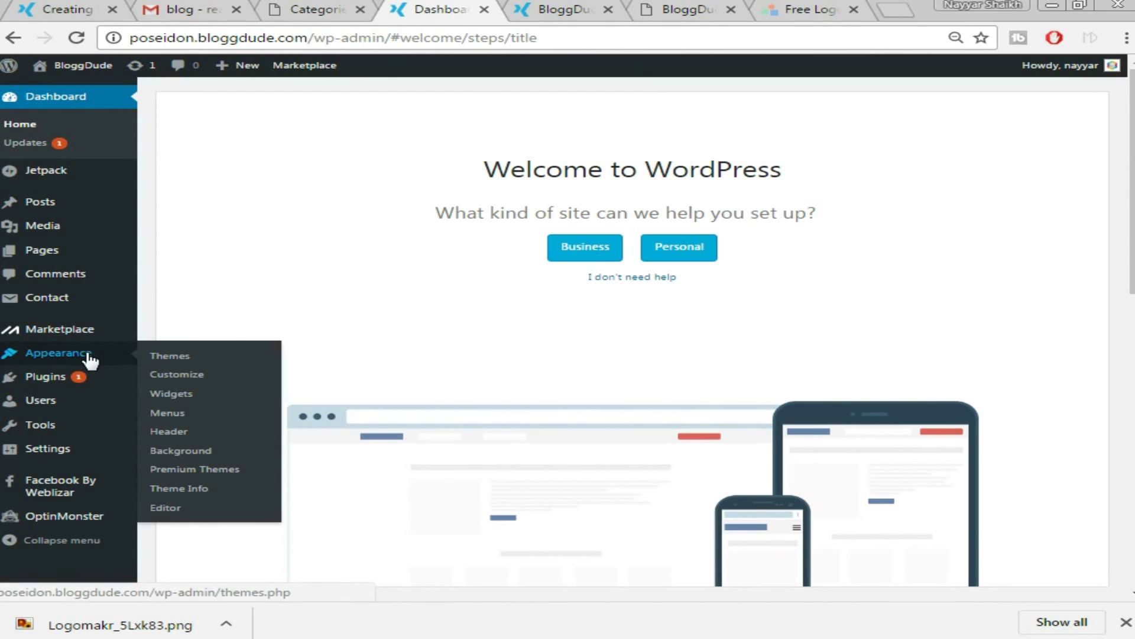
left_click(184, 412)
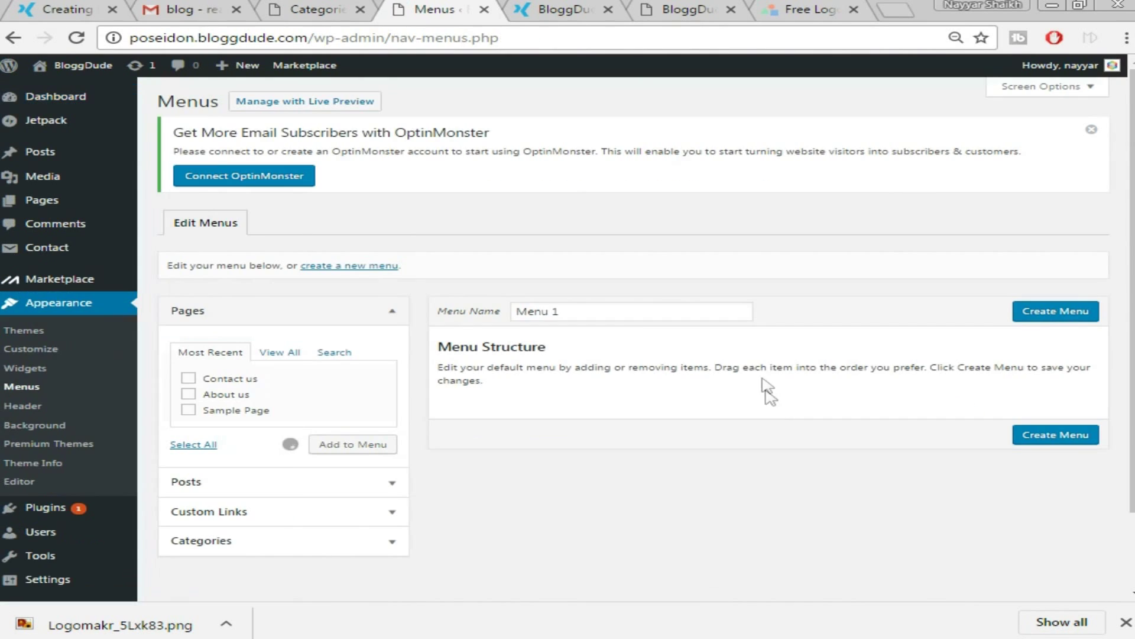
left_click(572, 312)
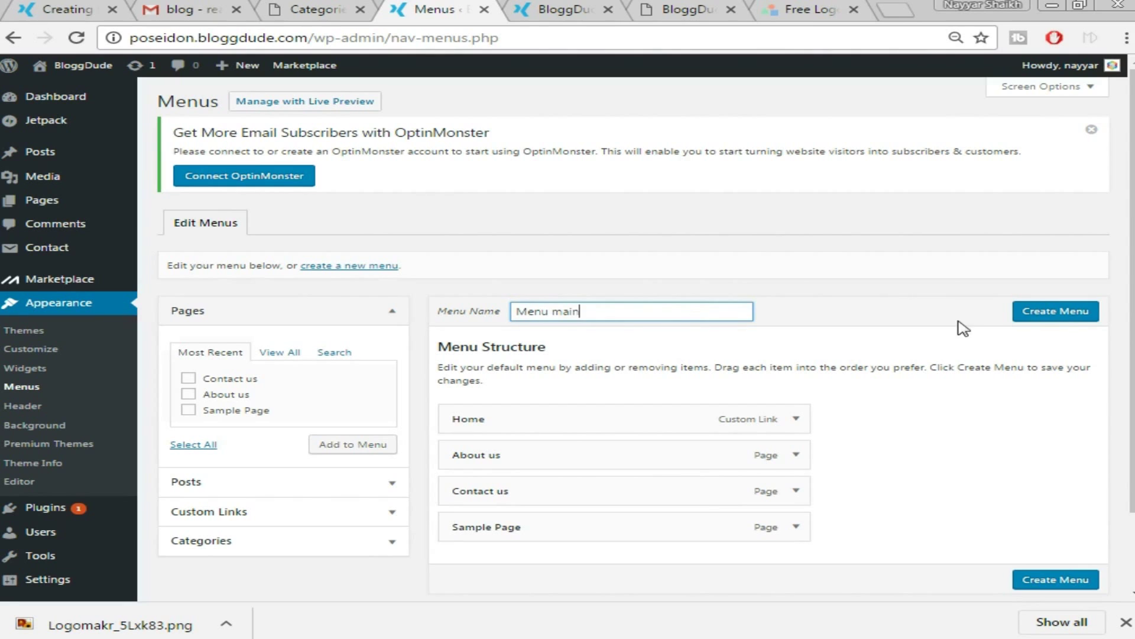
left_click(1053, 319)
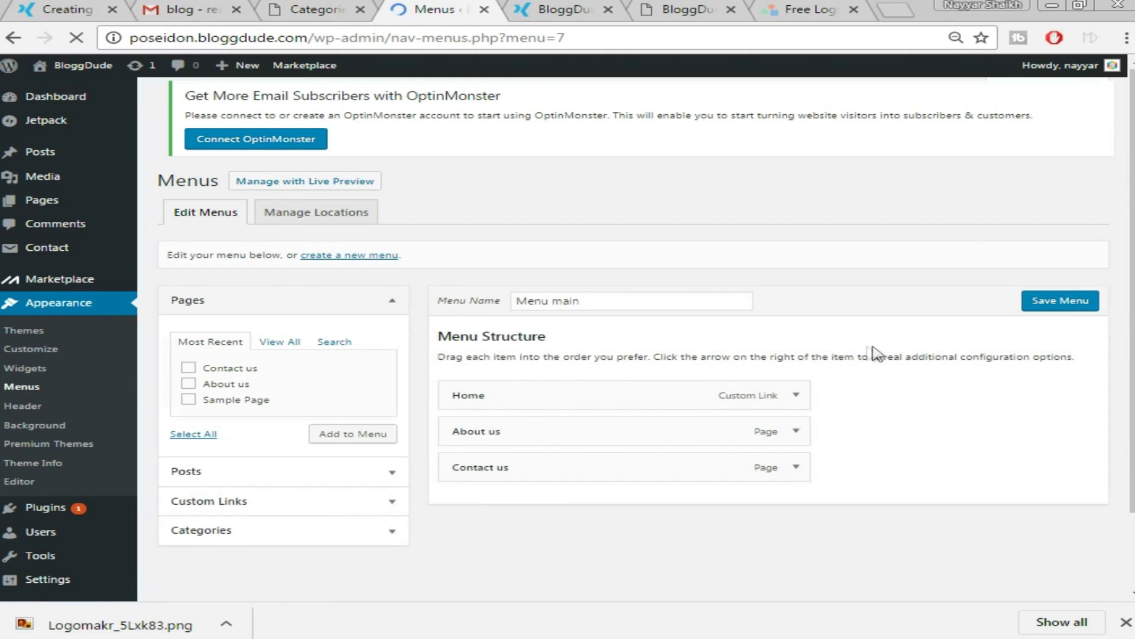
- Remove the Sample Page item from Menu main
scroll(911, 354, "down", 1)
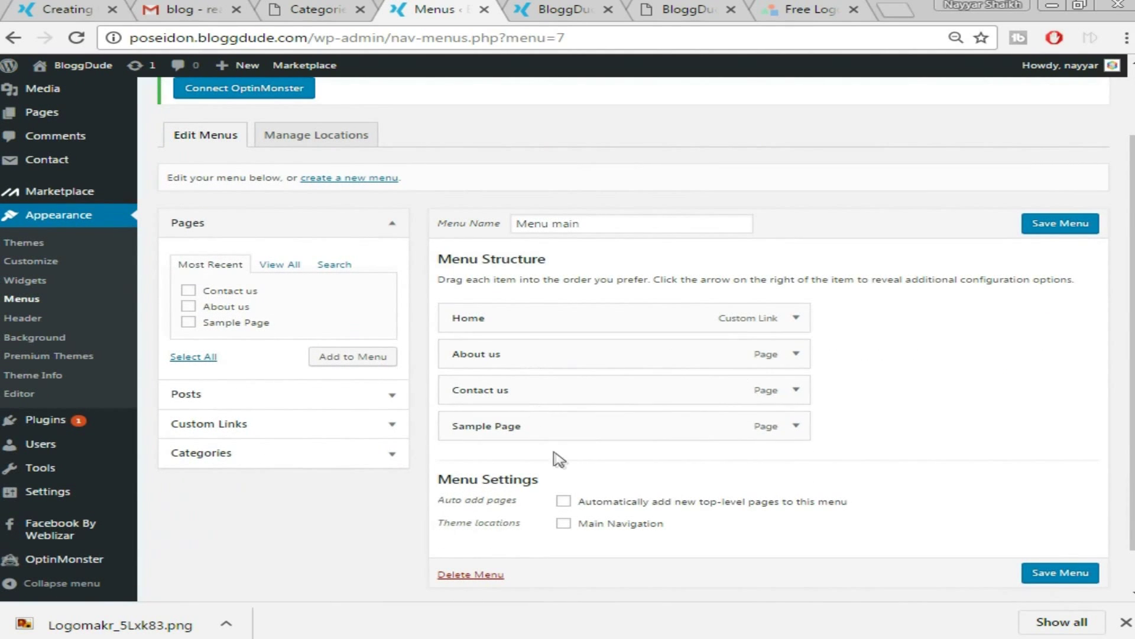
scroll(846, 423, "down", 1)
left_click(796, 379)
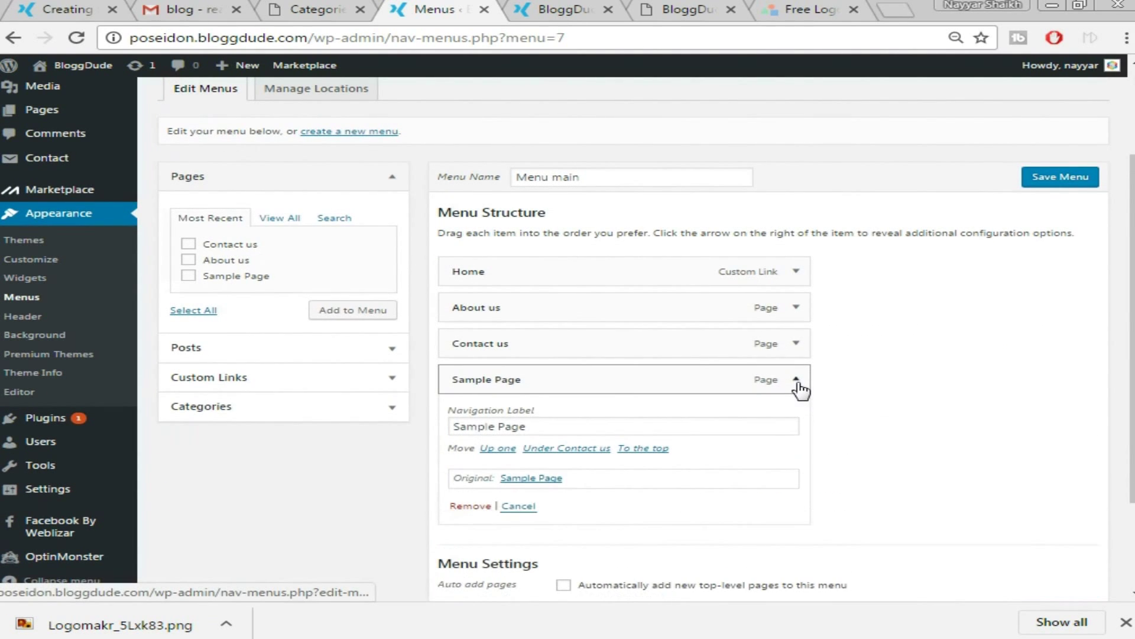
left_click(473, 507)
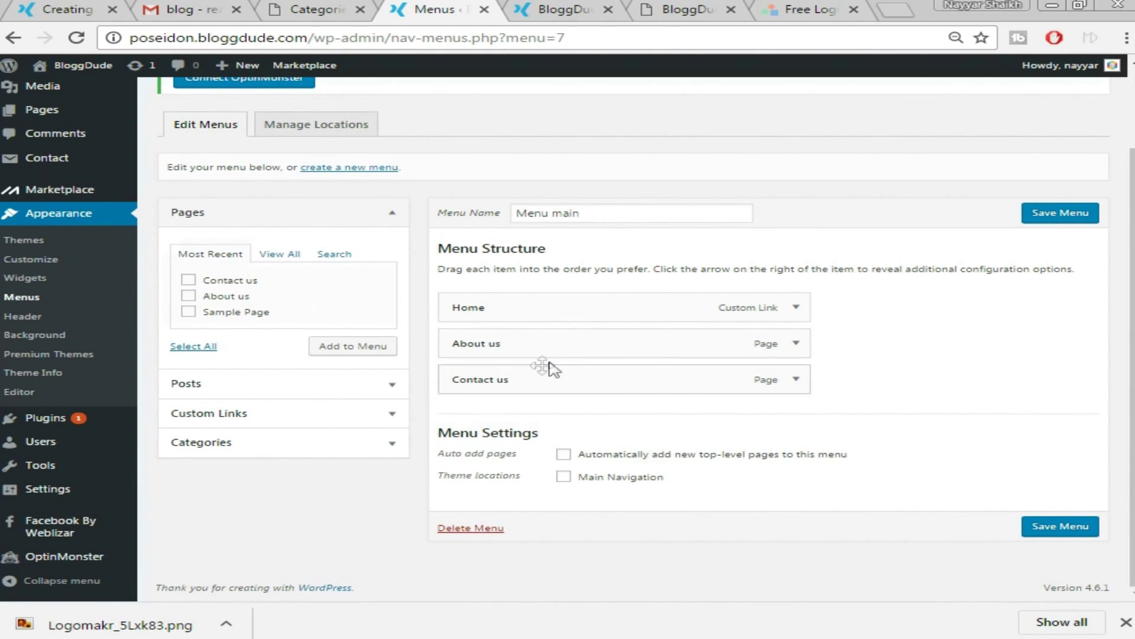
- Add the five blog categories to Menu main
left_click(255, 442)
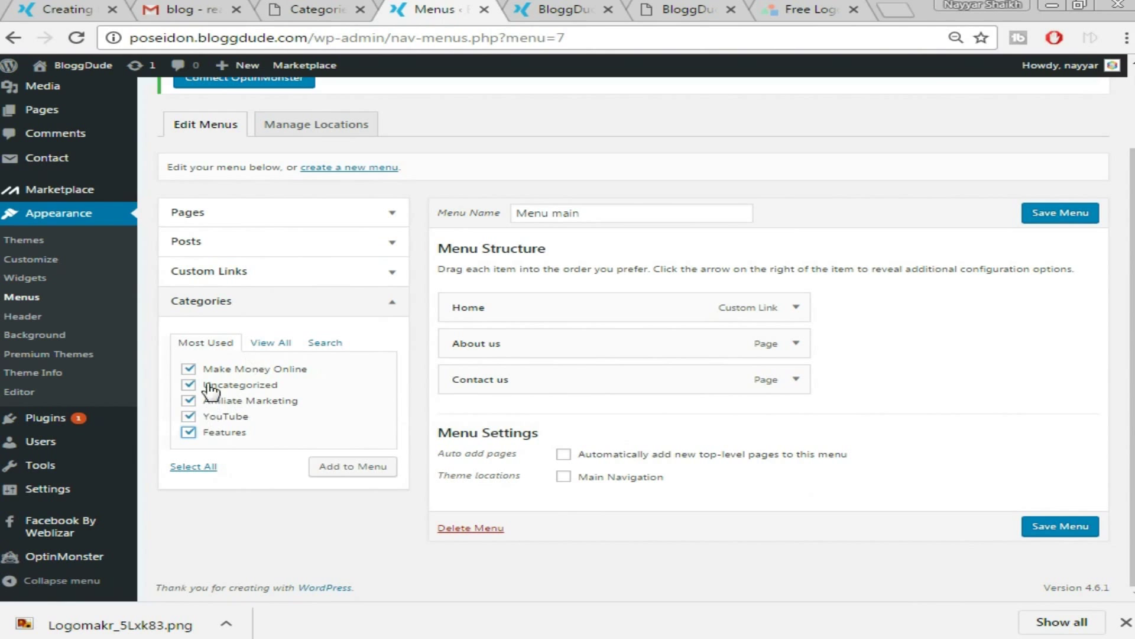
left_click(59, 9)
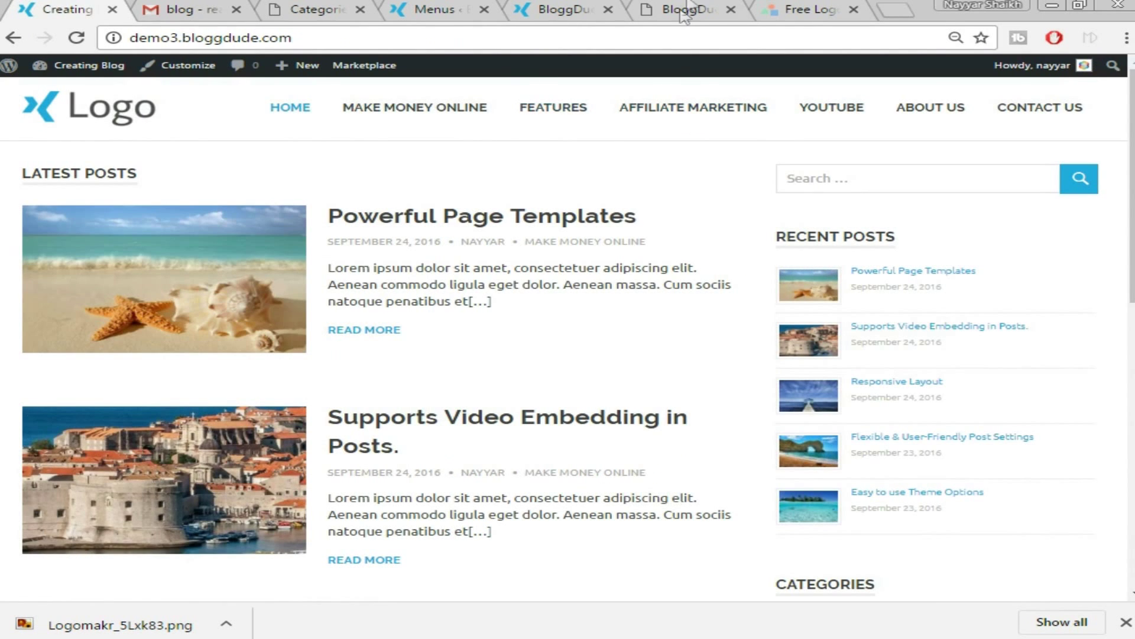
left_click(687, 9)
left_click(514, 7)
left_click(459, 7)
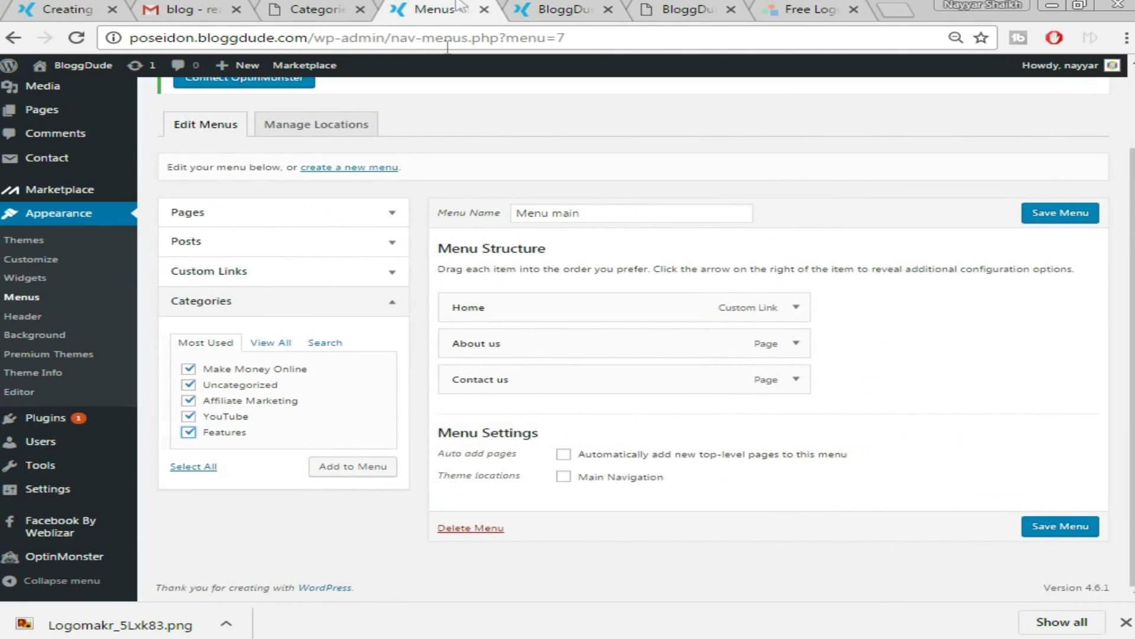
left_click(362, 470)
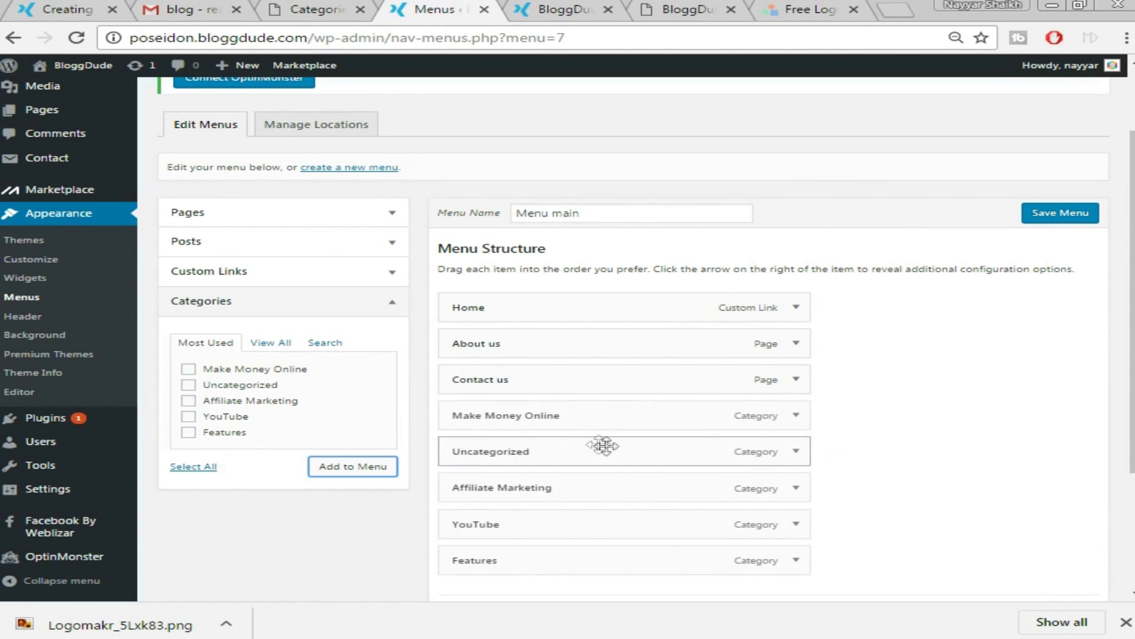
- Move About us and Contact us to the end of the menu and save it
scroll(828, 384, "down", 2)
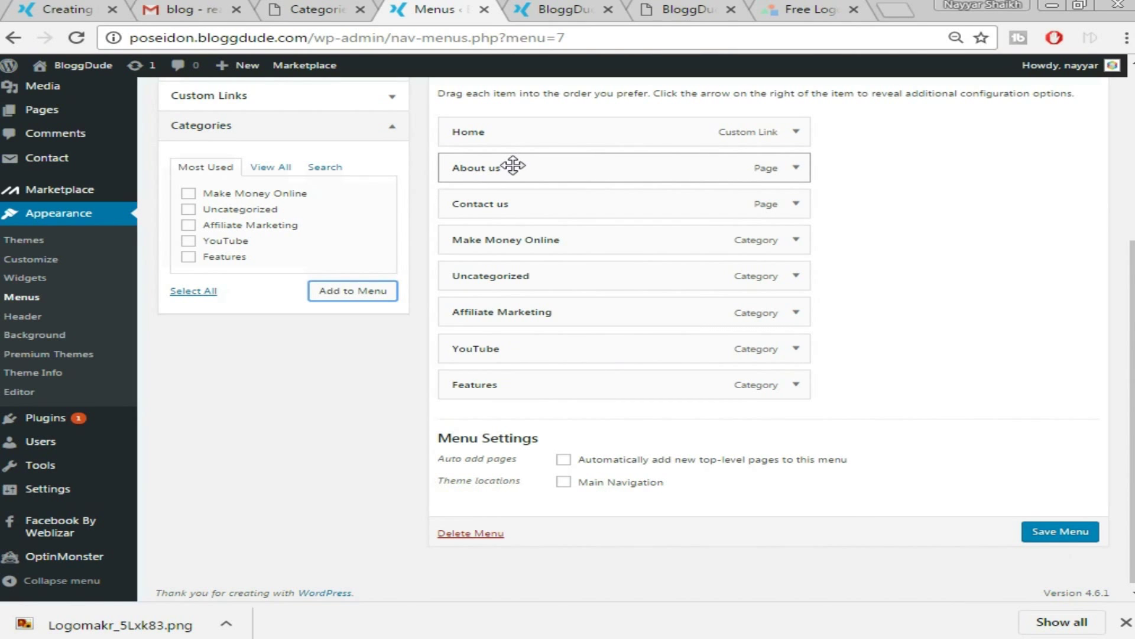
left_click_drag(513, 166, 510, 427)
left_click_drag(526, 199, 523, 416)
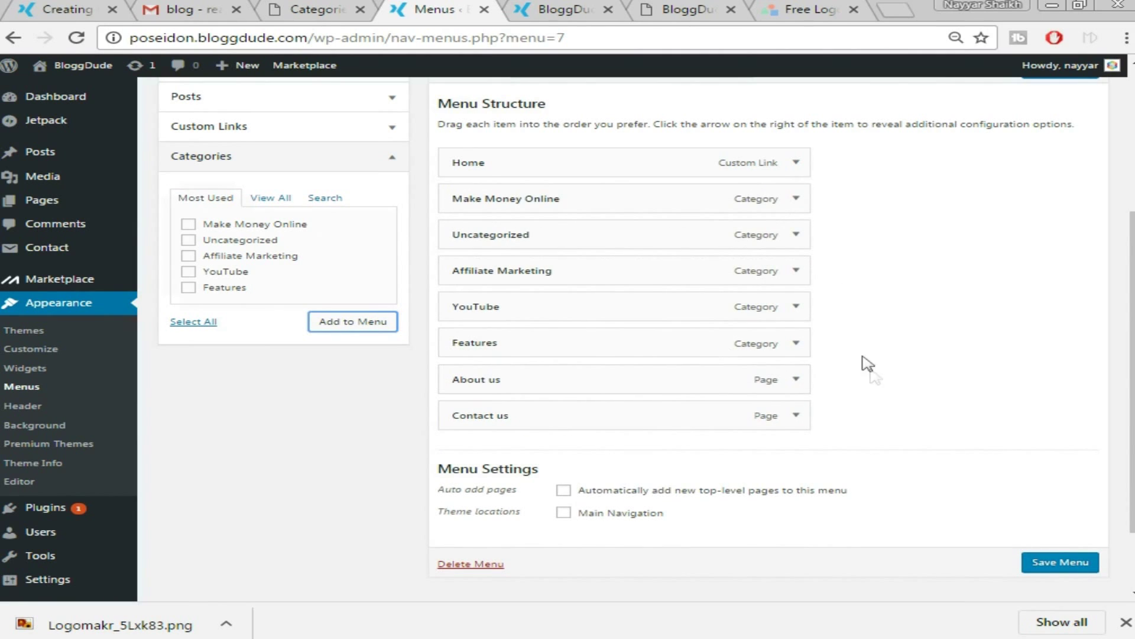
left_click(1061, 563)
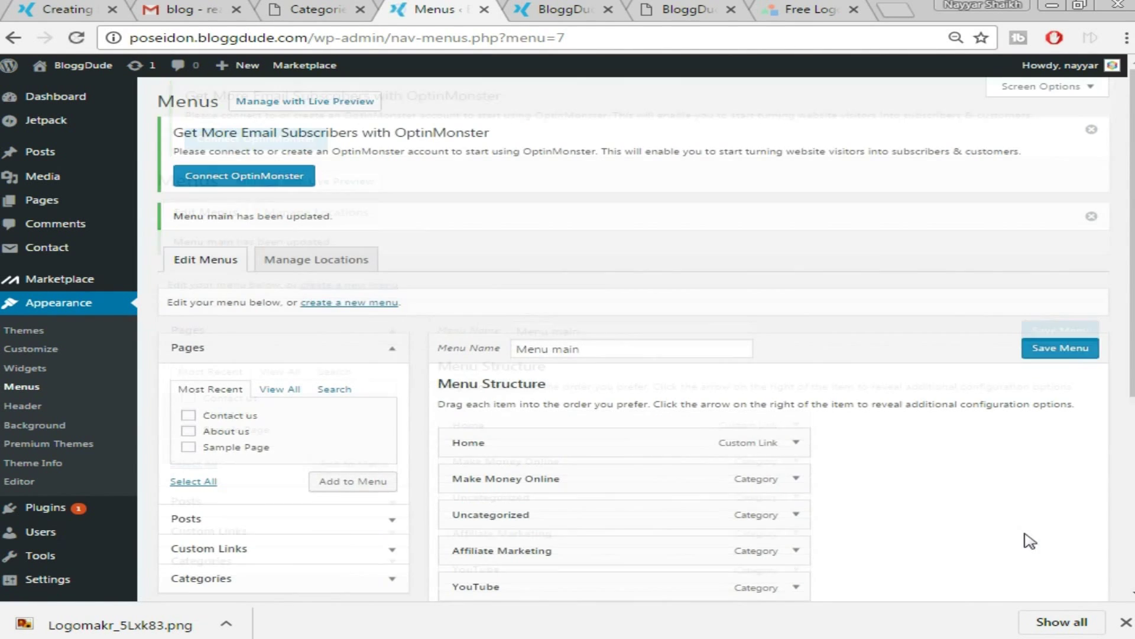
- Reload the live ButterFly site's front page to check its header
left_click(549, 17)
left_click(539, 39)
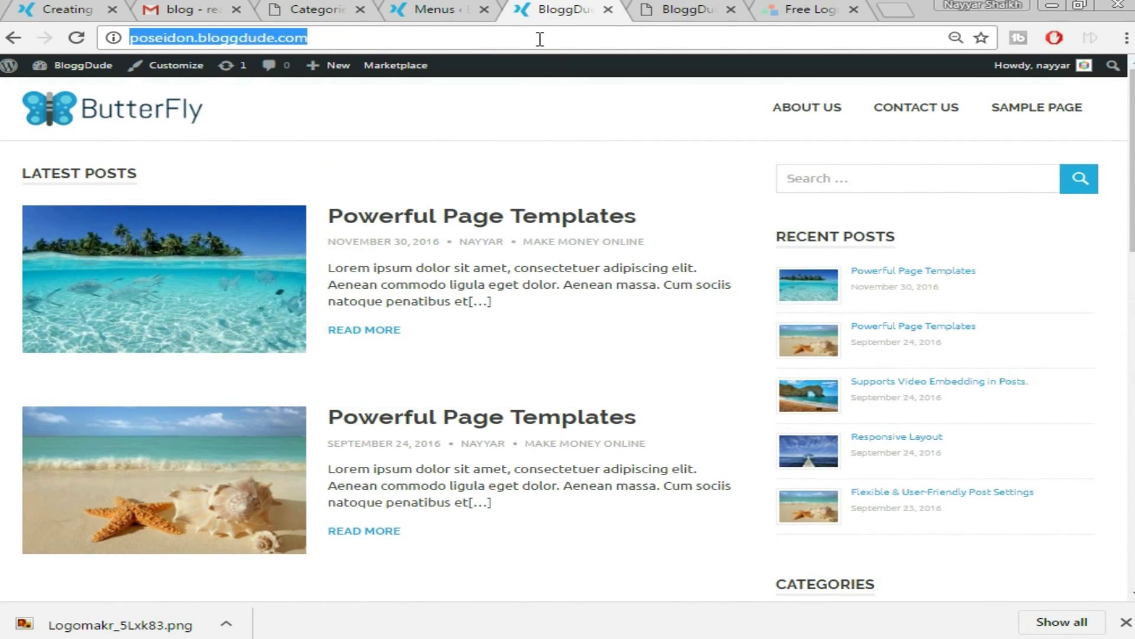
key("Return")
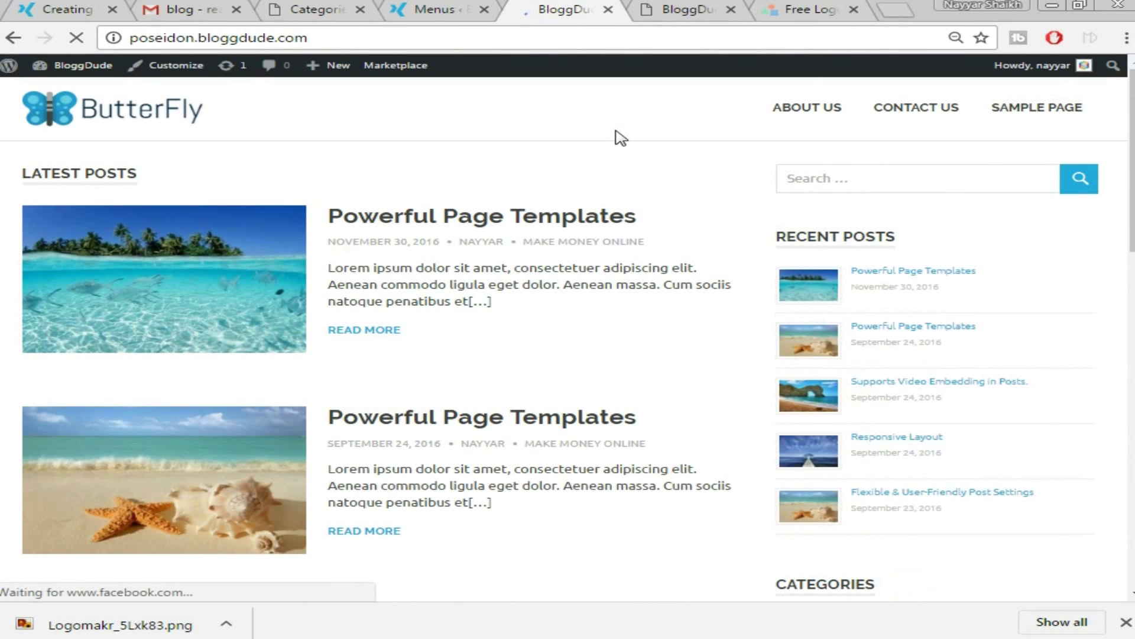
left_click(436, 9)
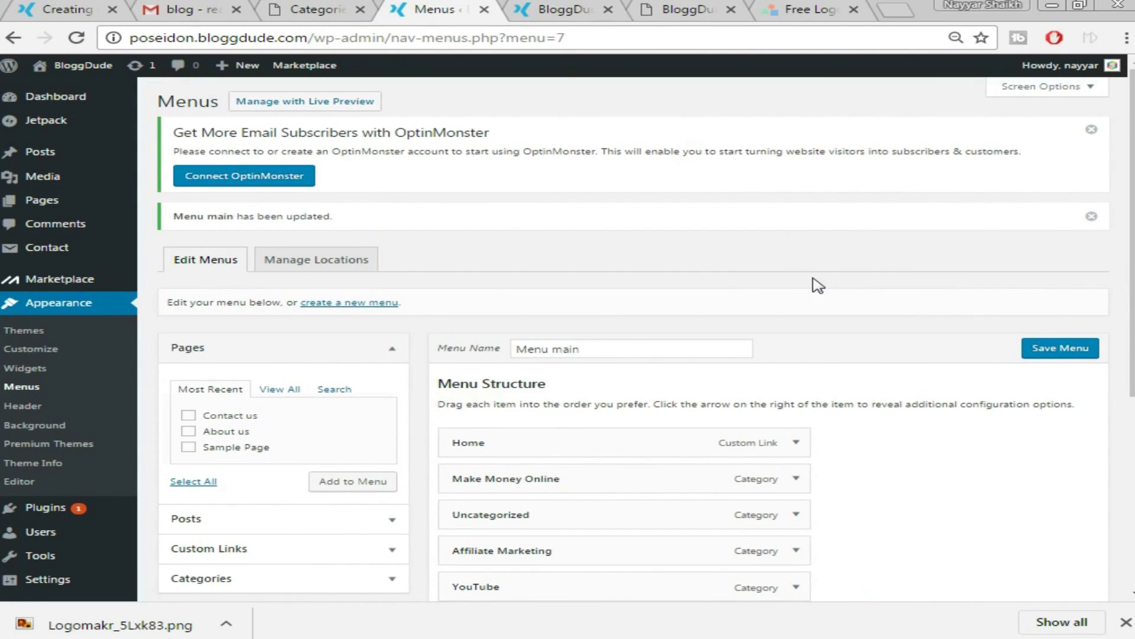
left_click(556, 7)
left_click(406, 6)
- Tick Main Navigation under Theme locations for Menu main and save
scroll(913, 258, "down", 5)
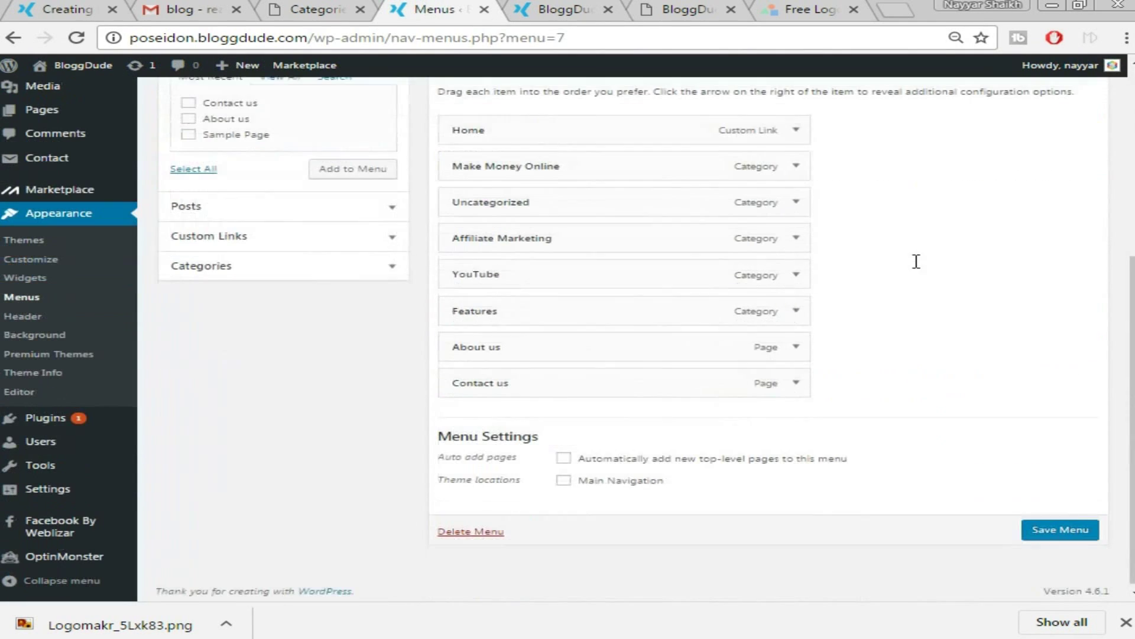
left_click(579, 480)
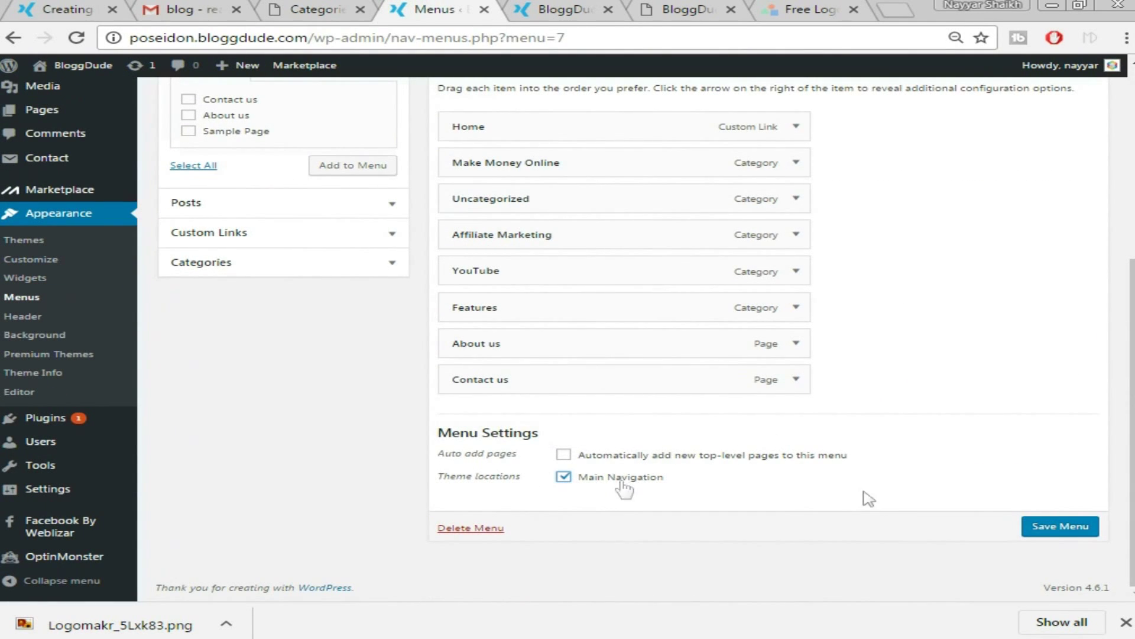
left_click(1072, 532)
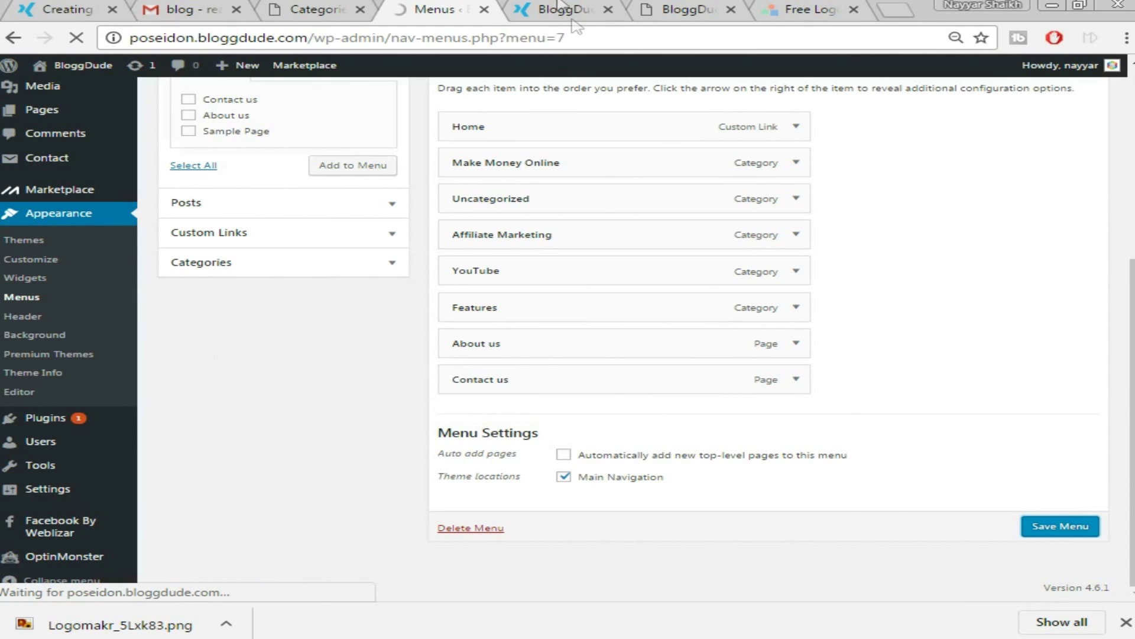
- Review the BloggDude homepage header menu: Home, the categories, About Us and Contact Us
left_click(571, 18)
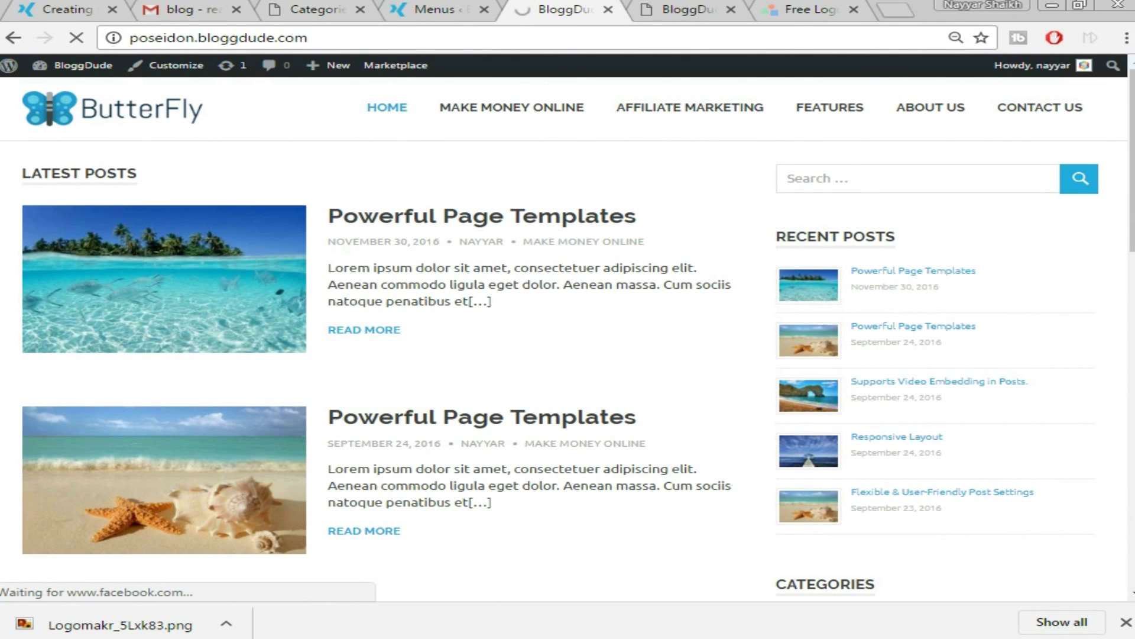
scroll(1069, 239, "down", 6)
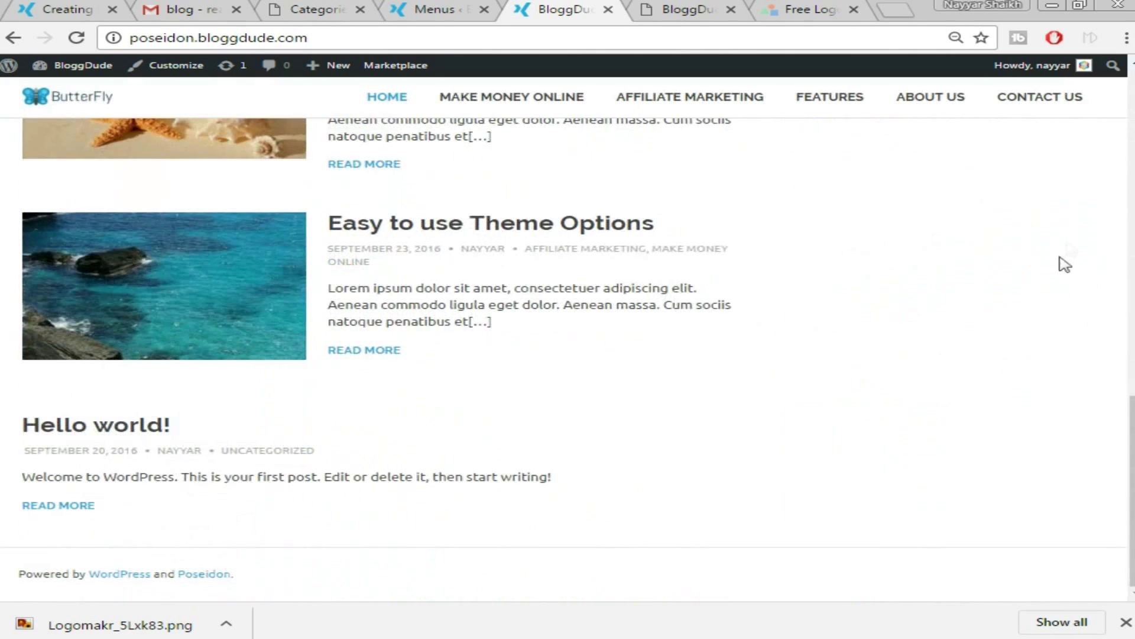
scroll(845, 375, "up", 15)
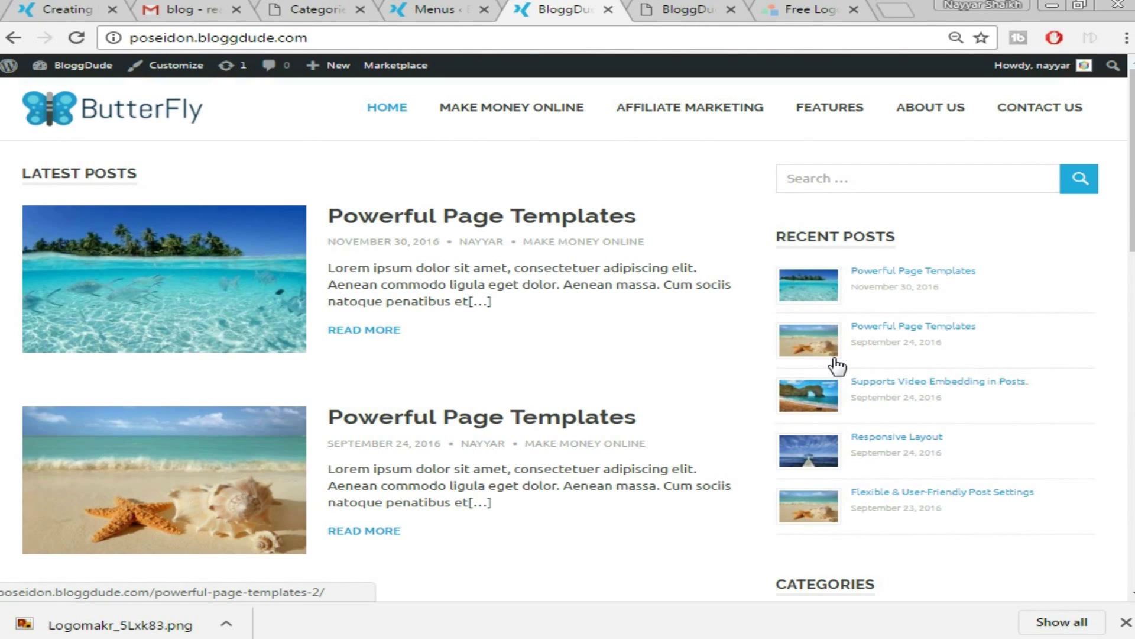
scroll(837, 366, "down", 15)
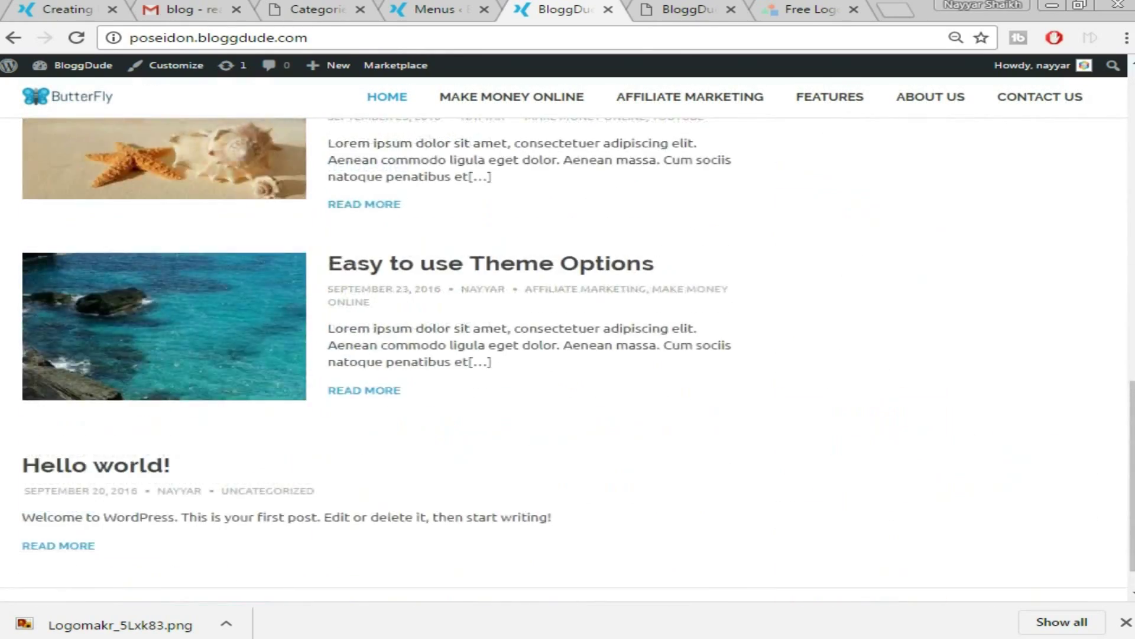
scroll(1108, 218, "up", 15)
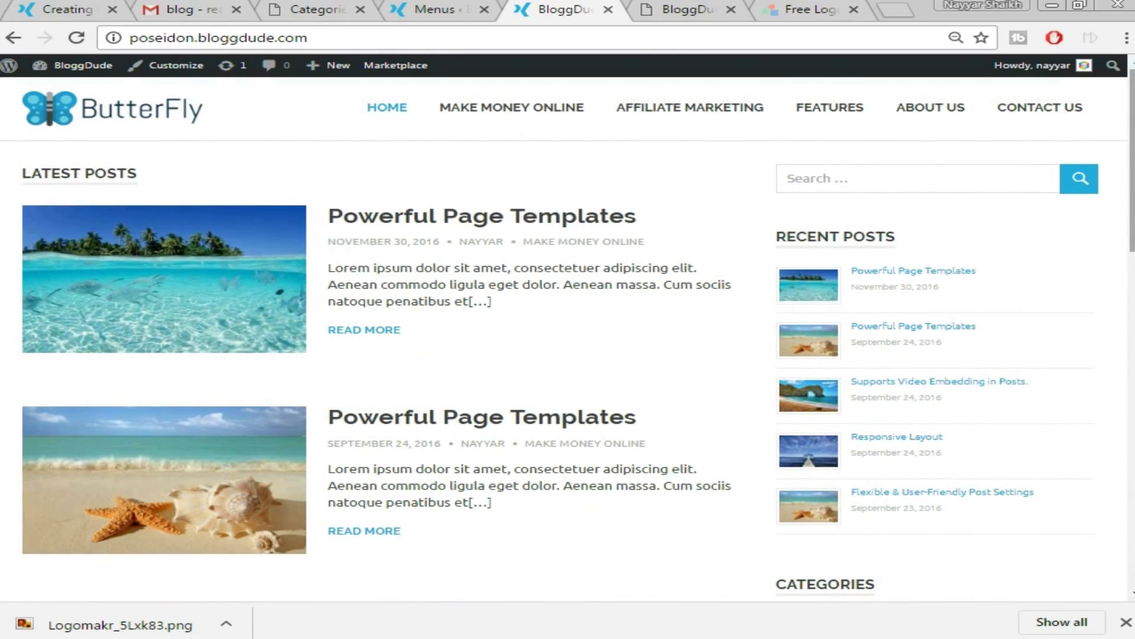